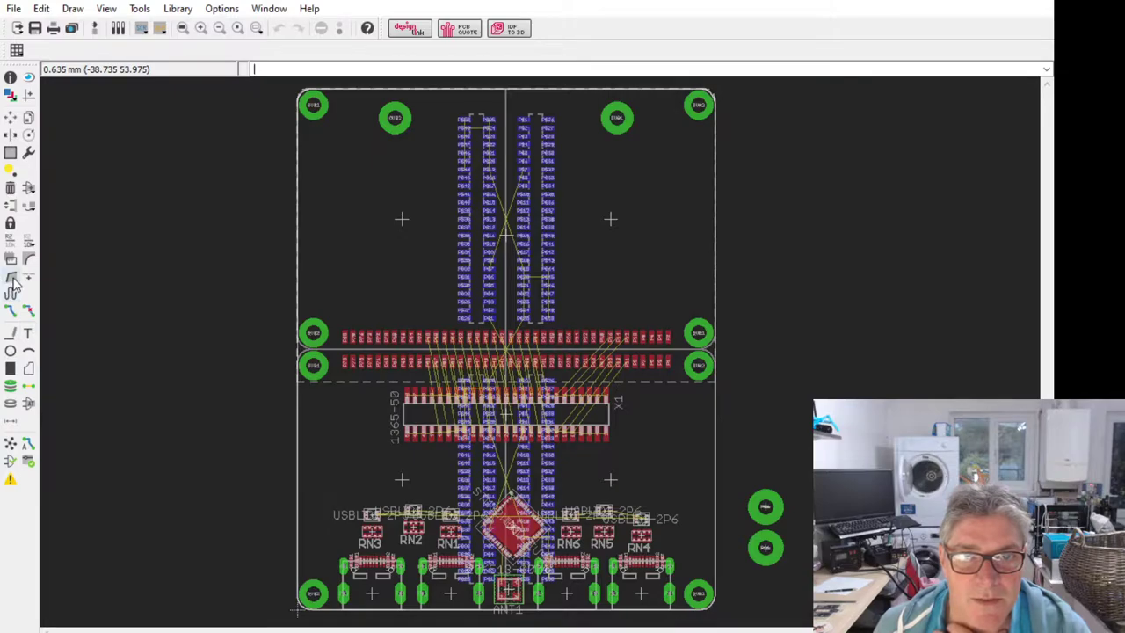
Step: Draw a rectangle on layer 20 Dimension from the upper board corner down to the dashed edge line
click(11, 369)
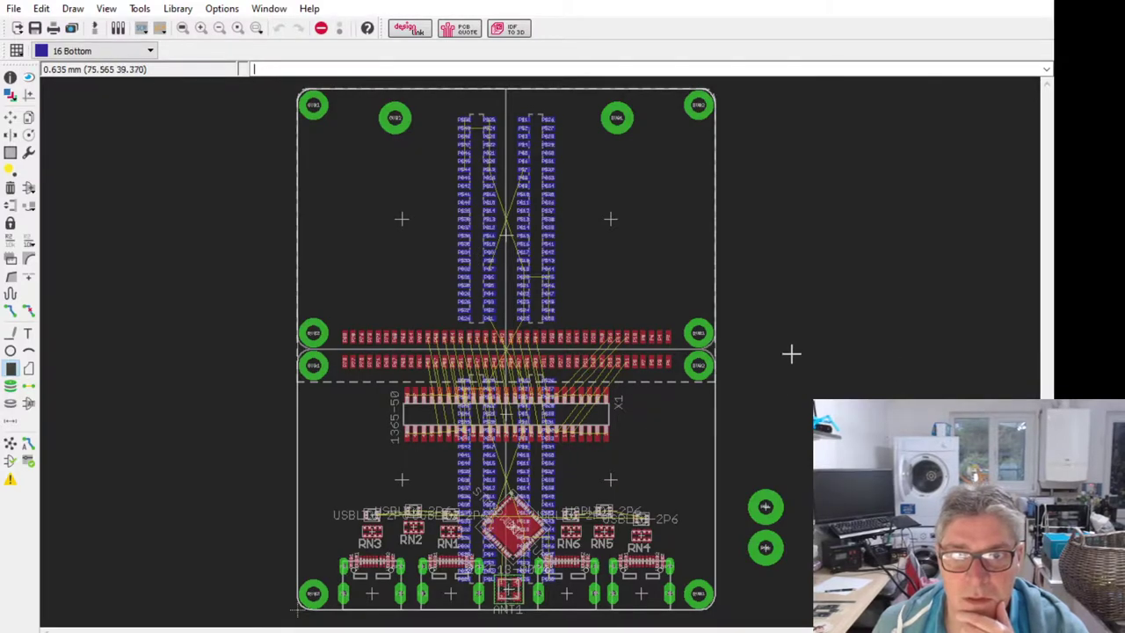
click(285, 88)
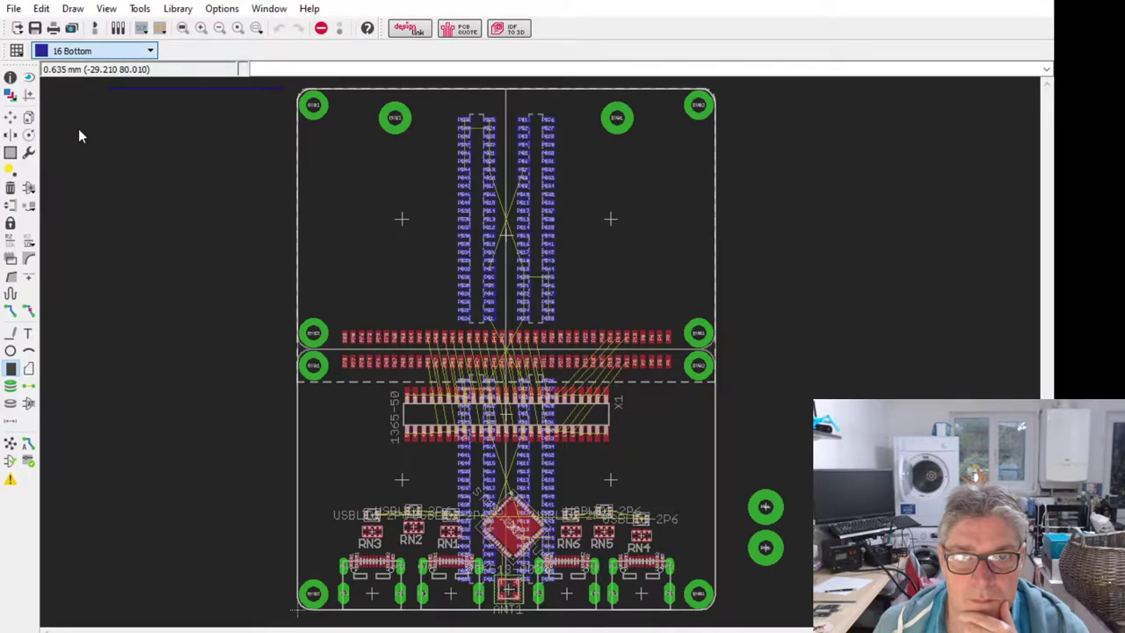
key(Down)
key(Down)
key(Down)
key(Down)
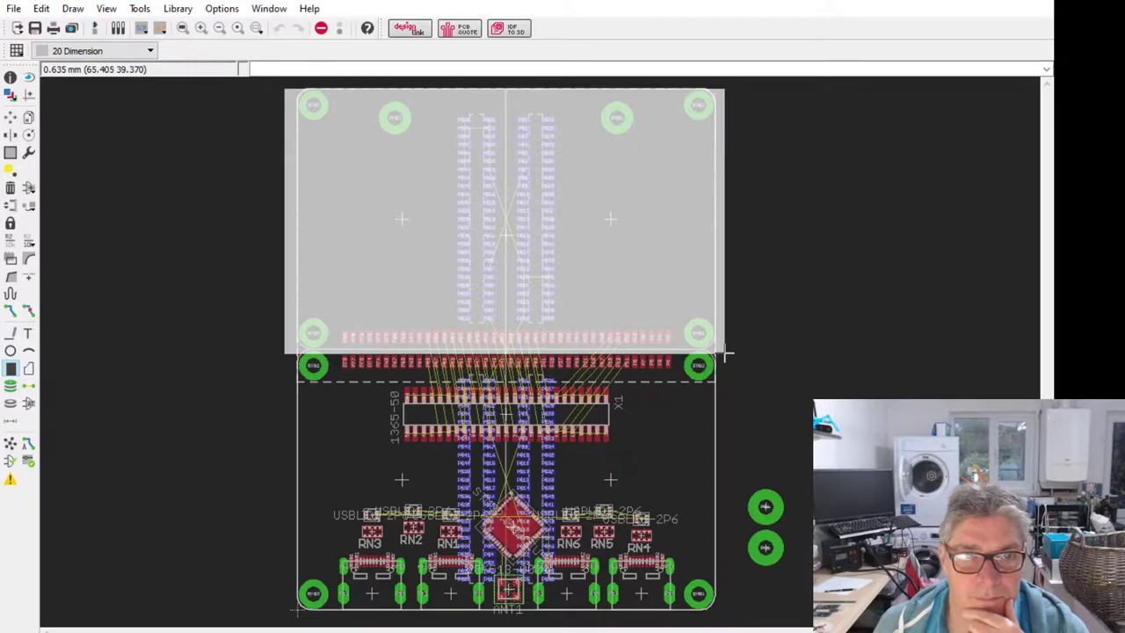
click(726, 357)
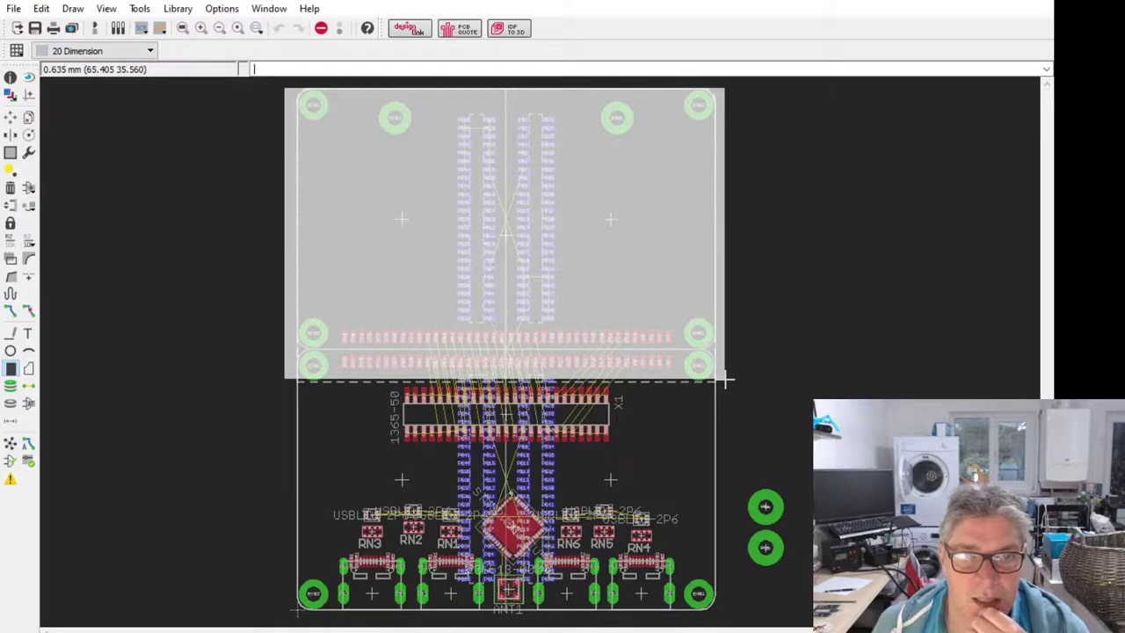
click(726, 380)
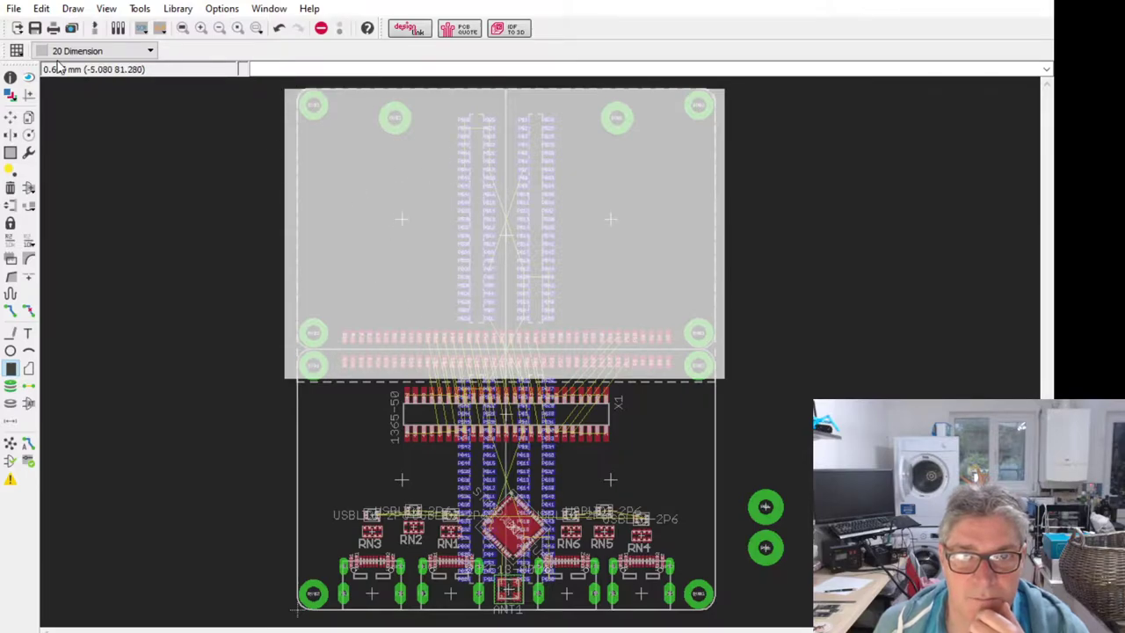
Step: Move the temporary grey rectangle down over the lower board section and delete it
click(11, 117)
click(289, 91)
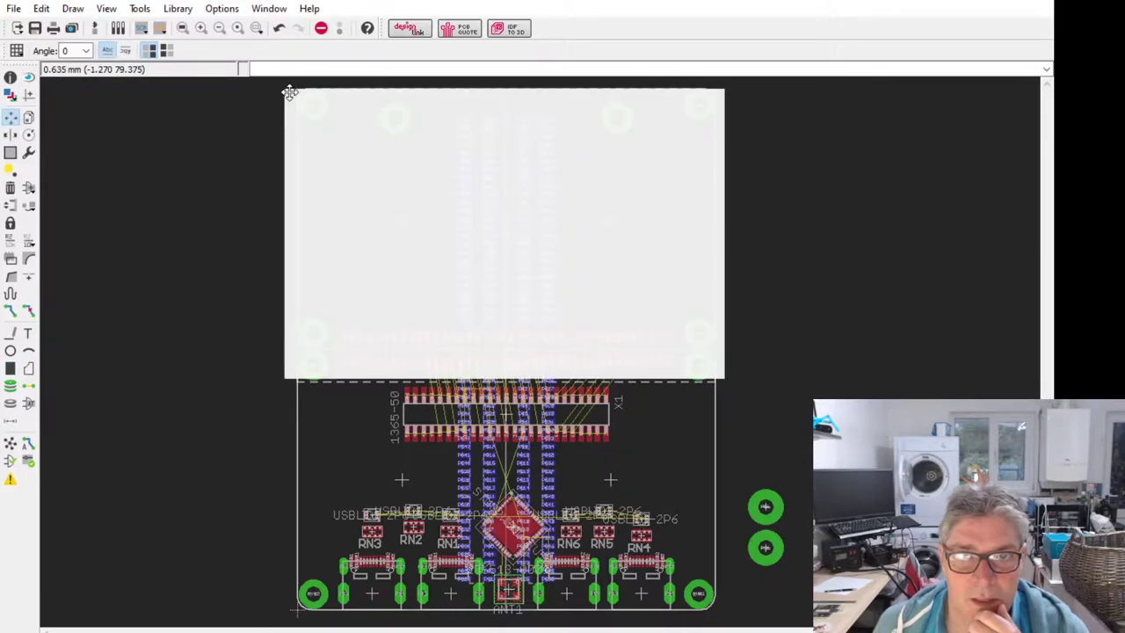
drag(284, 91, 289, 376)
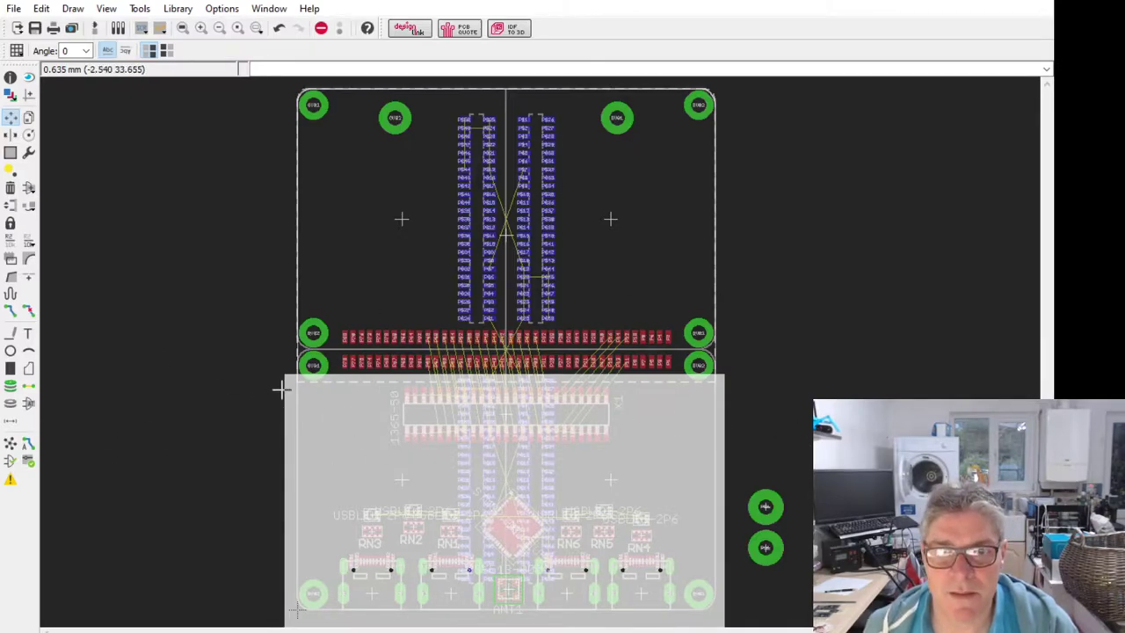
key(Delete)
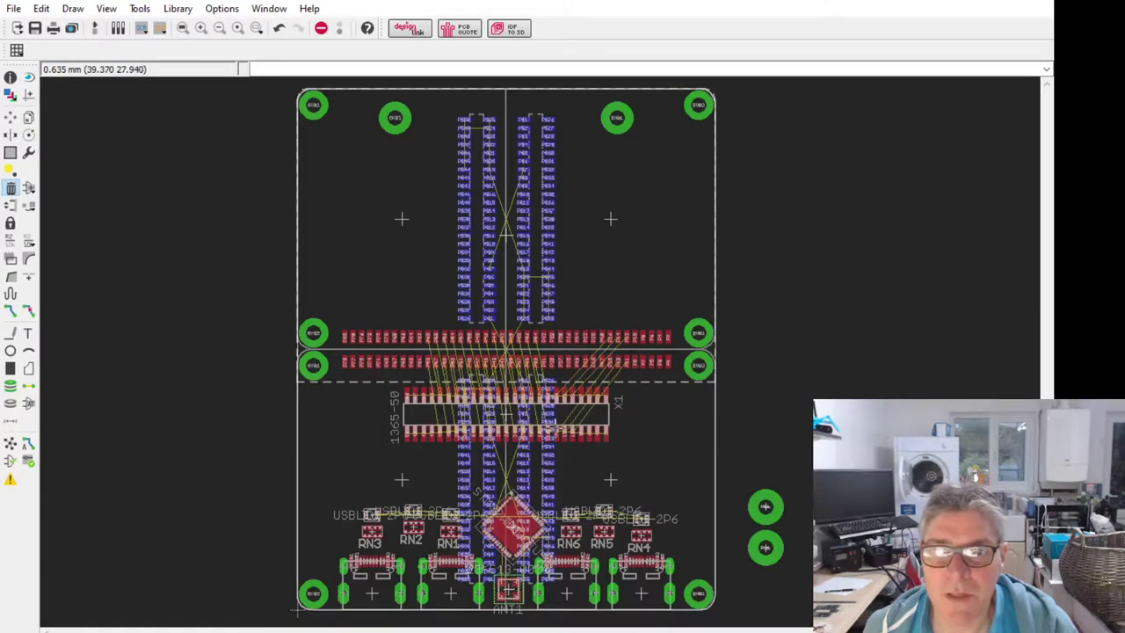
Step: Zoom out and back in on the carrier board layout
scroll(506, 203, down, 2)
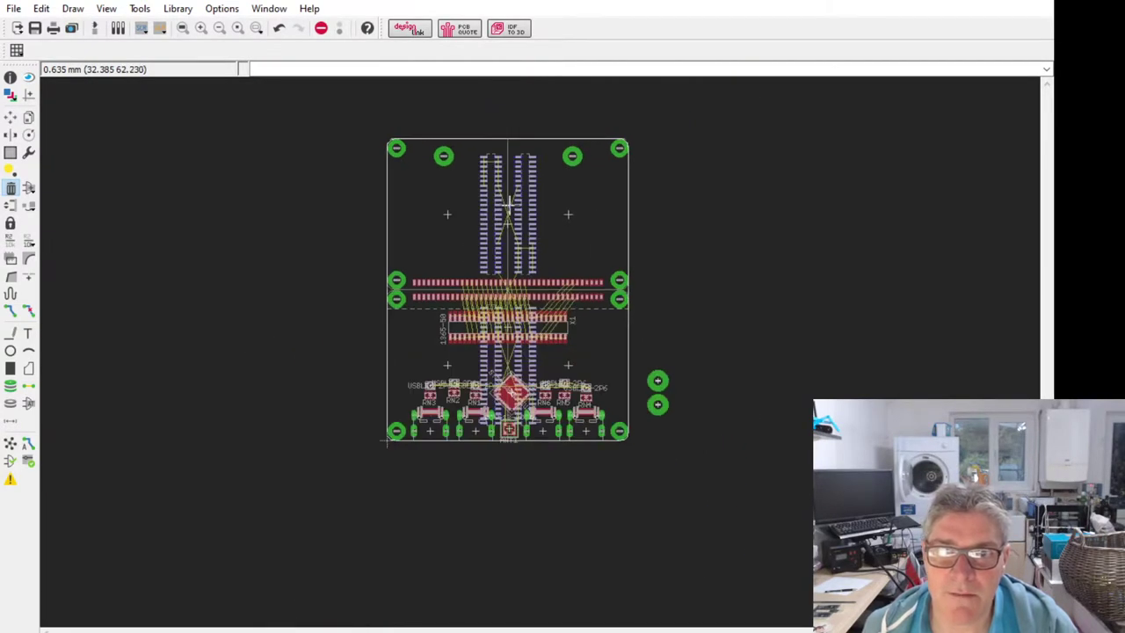
scroll(508, 204, up, 1)
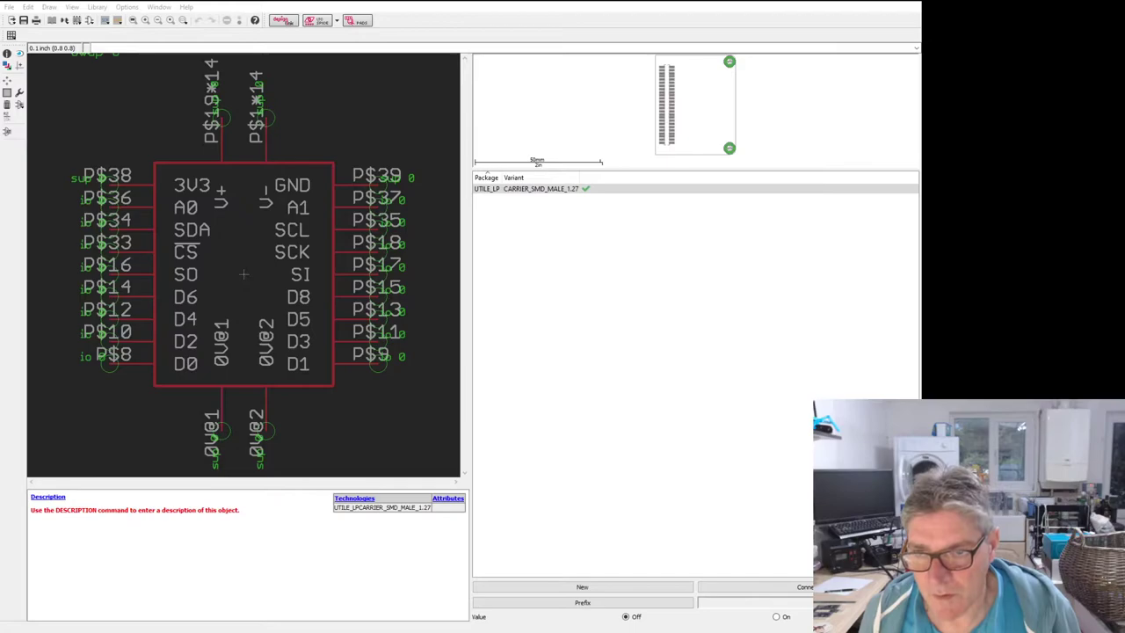
Step: Open the CARRIER_SMD_MALE_1.27 package and group the whole footprint, including pads and holes
click(574, 192)
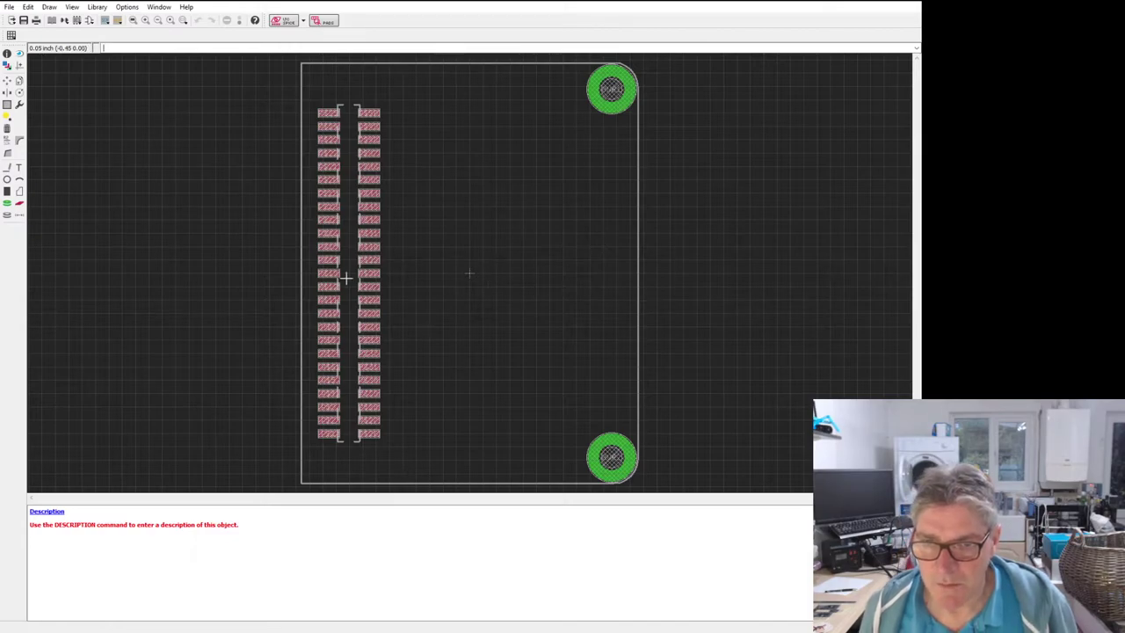
click(7, 104)
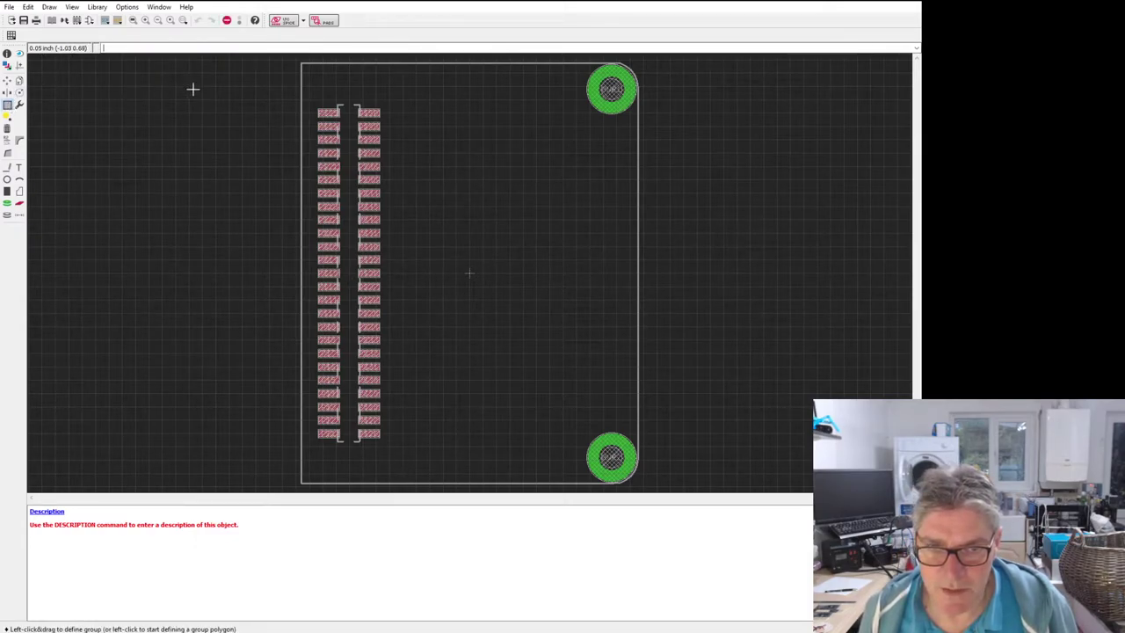
drag(286, 59, 675, 485)
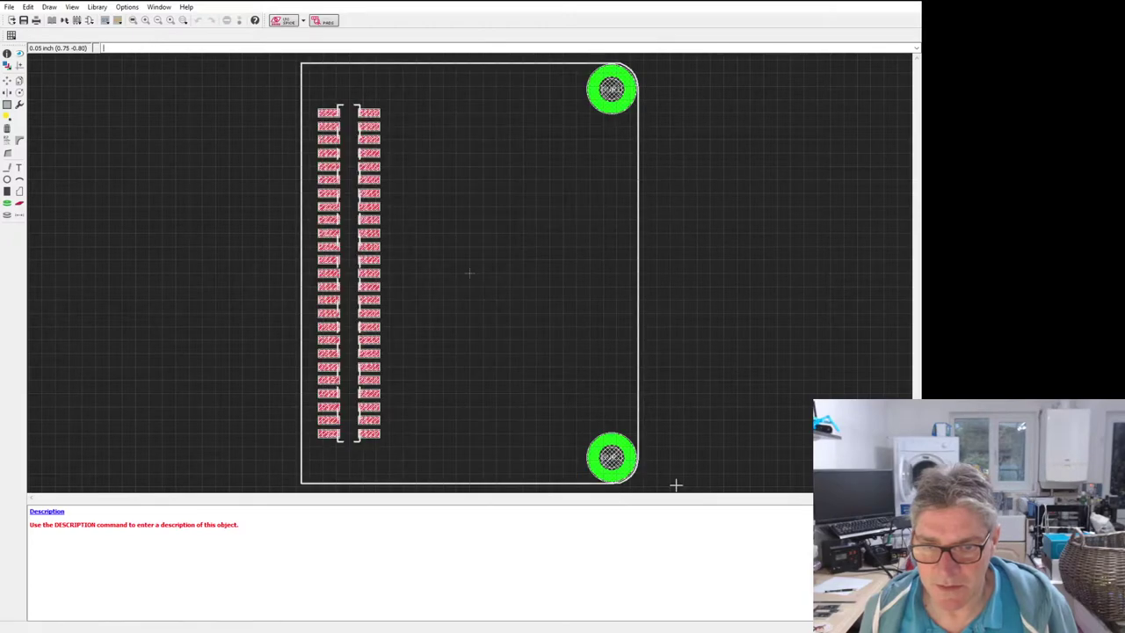
click(19, 81)
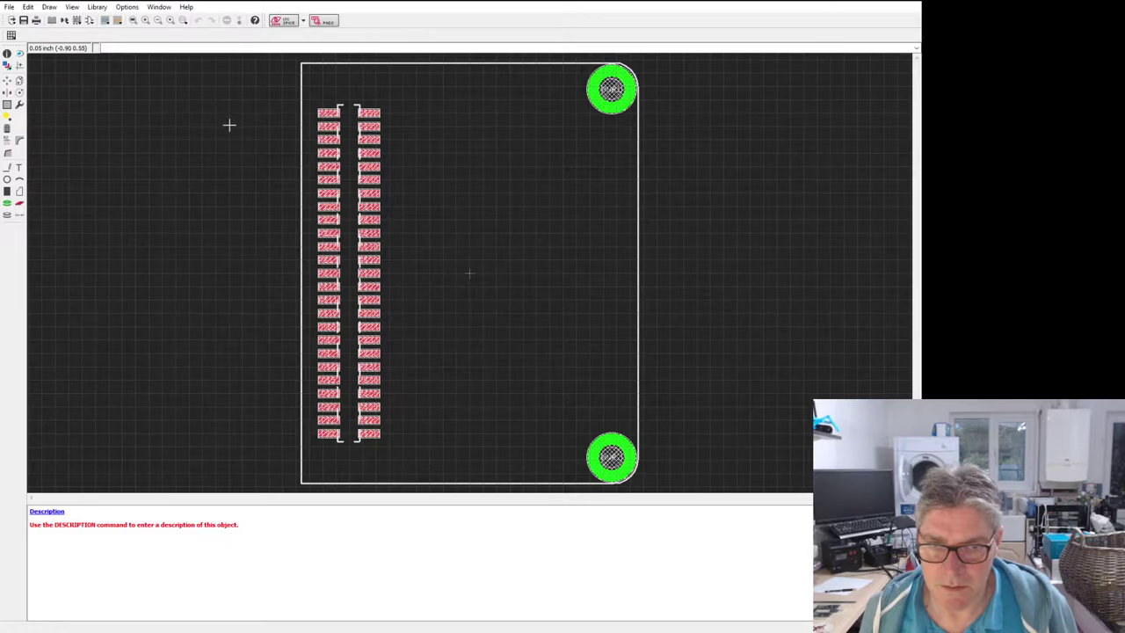
click(19, 80)
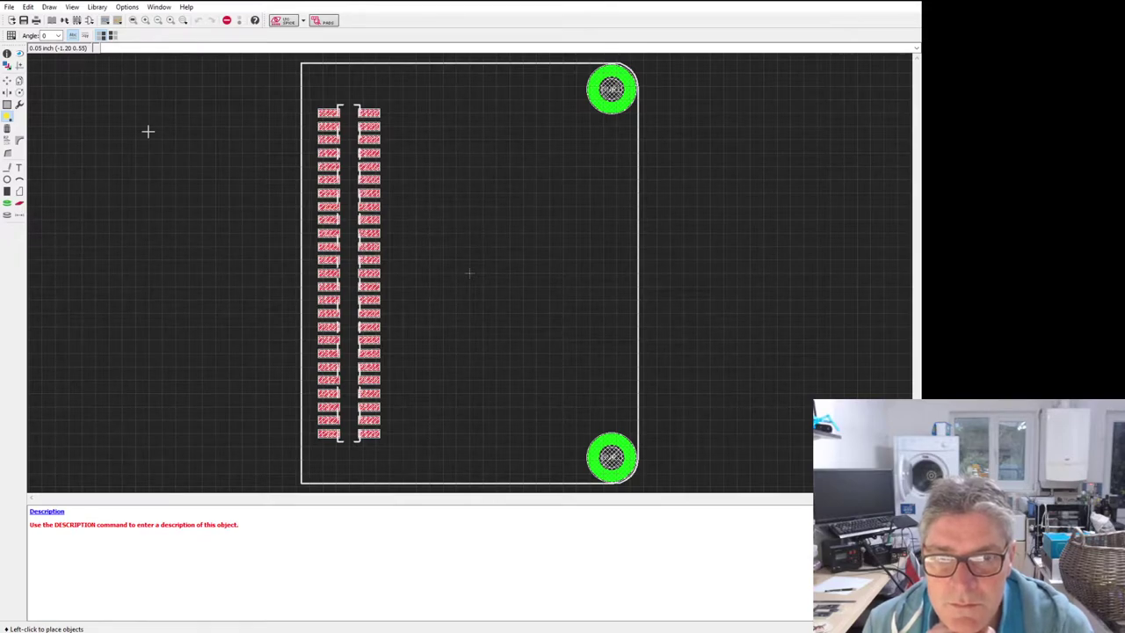
key(ctrl+v)
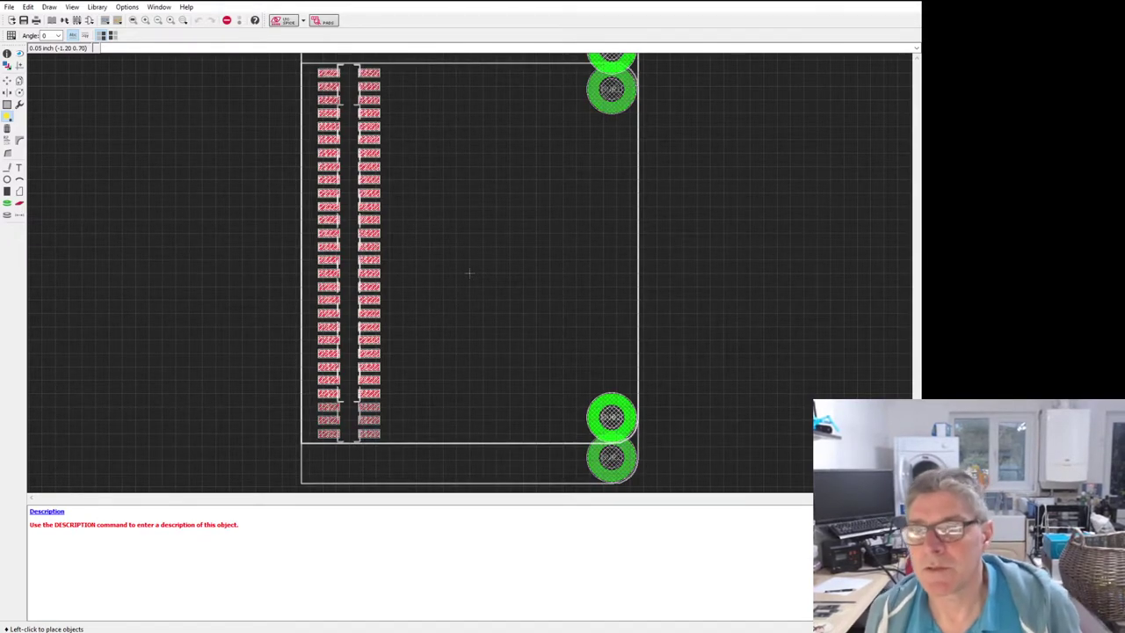
key(Escape)
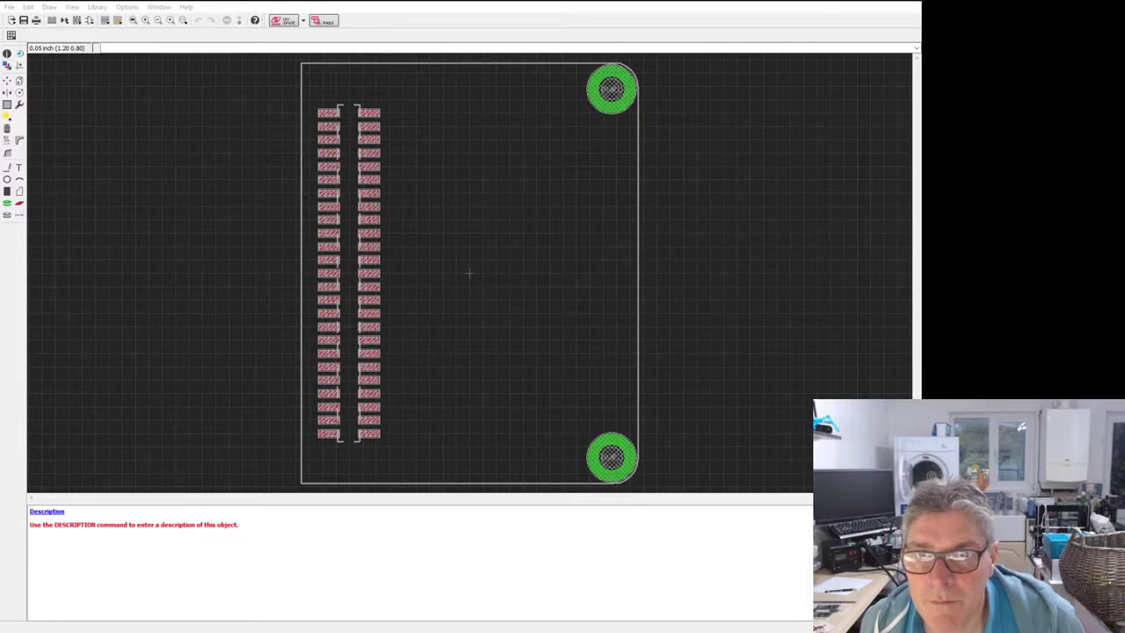
click(402, 347)
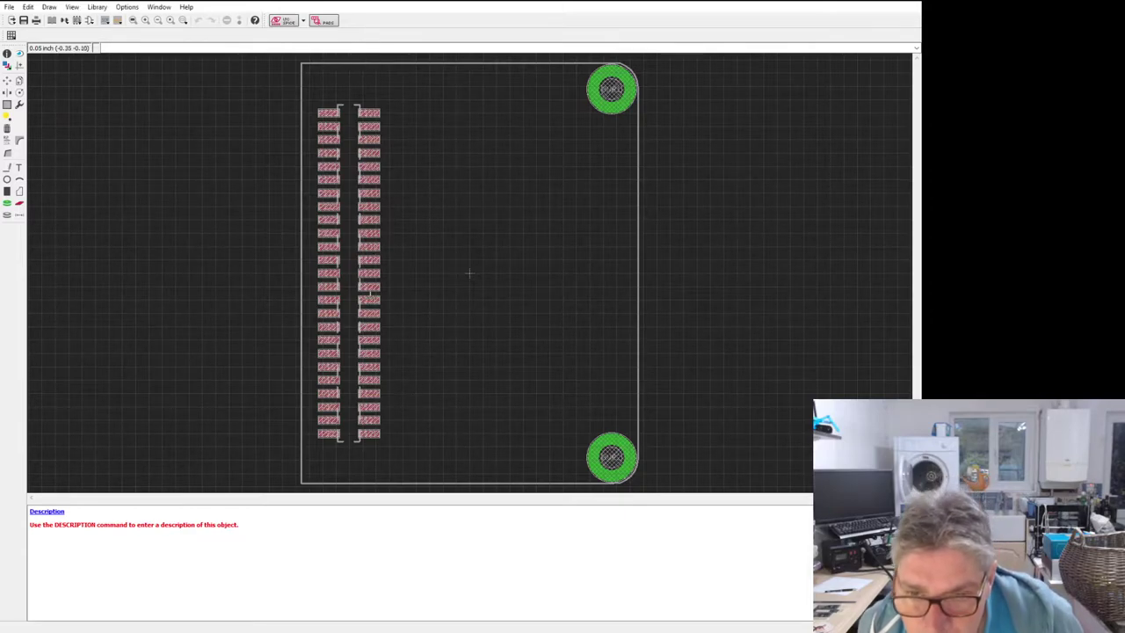
scroll(469, 273, up, 5)
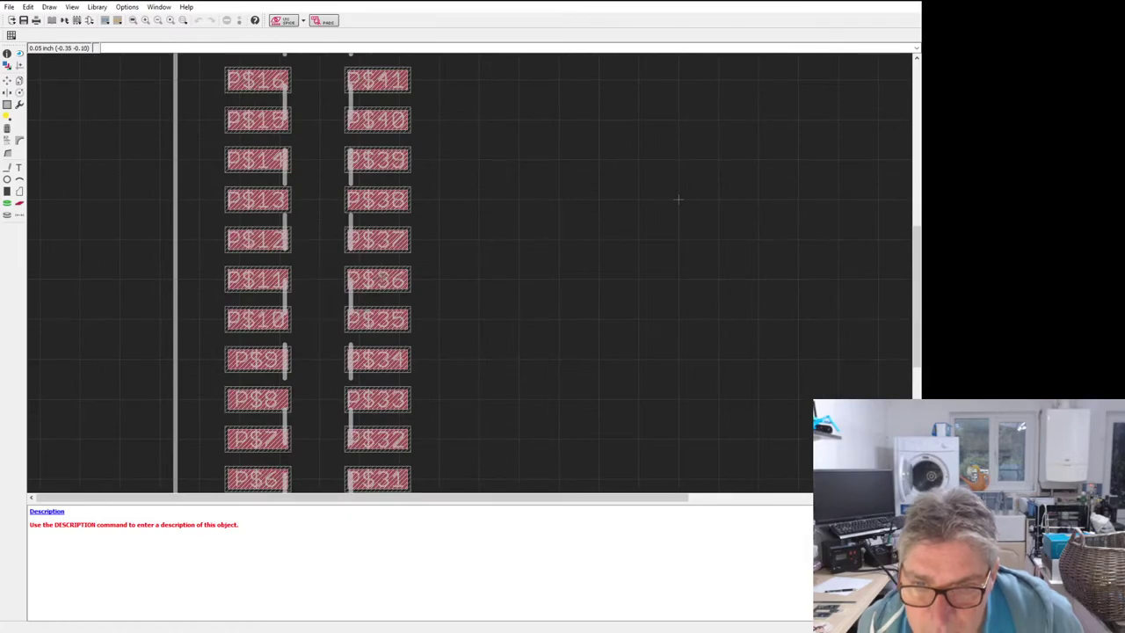
scroll(383, 267, down, 1)
scroll(383, 266, down, 3)
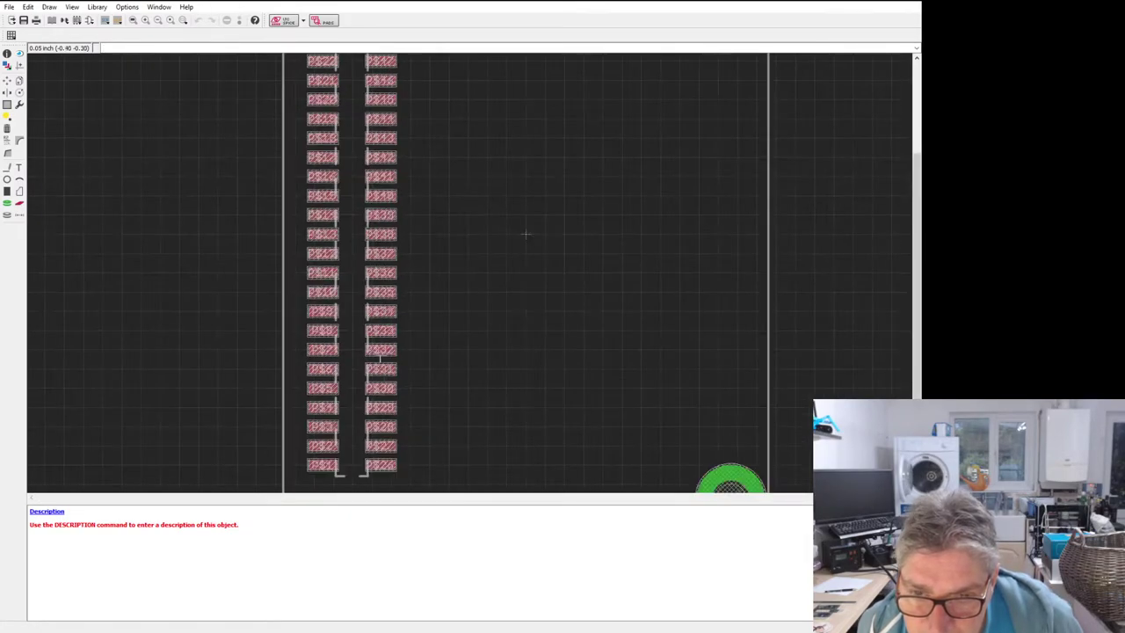
scroll(387, 146, up, 3)
scroll(387, 146, up, 2)
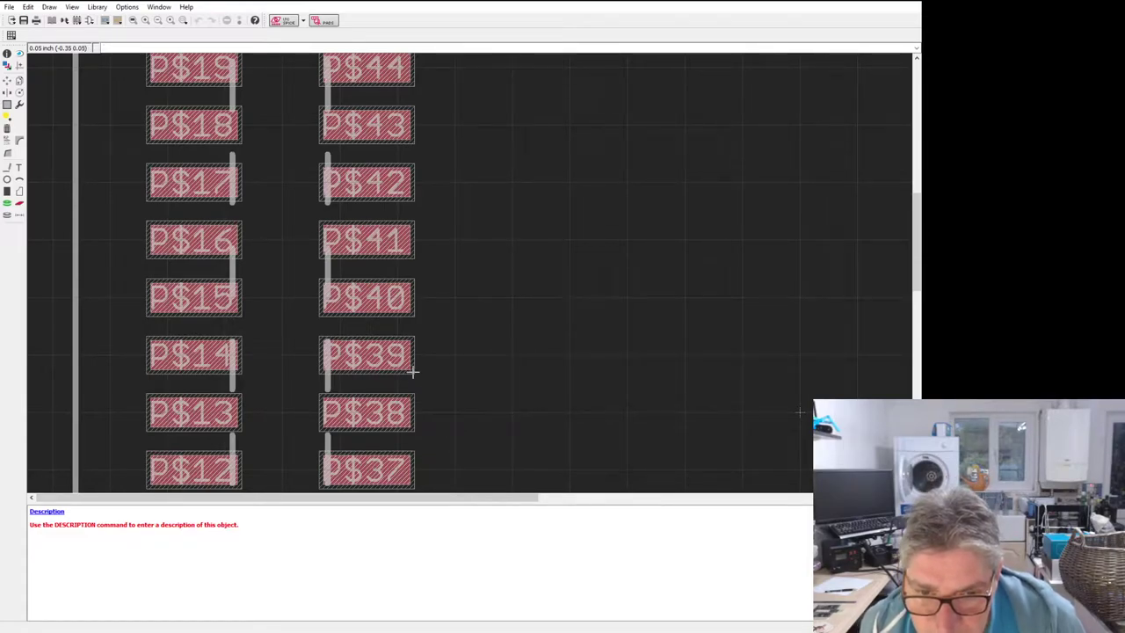
scroll(413, 372, down, 1)
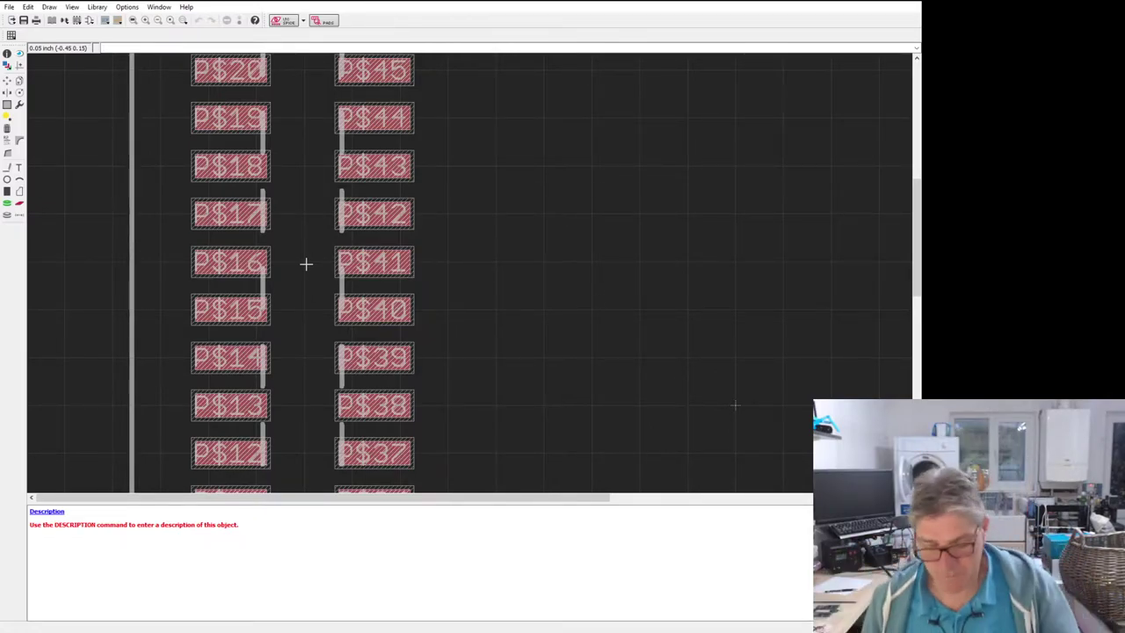
scroll(429, 308, down, 6)
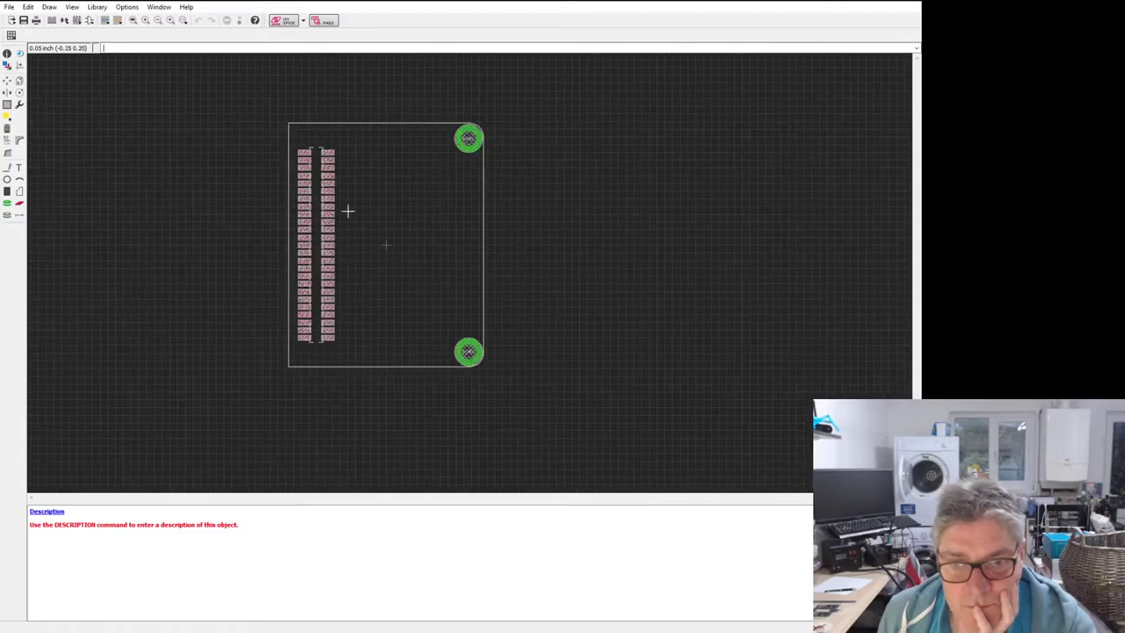
scroll(396, 259, up, 2)
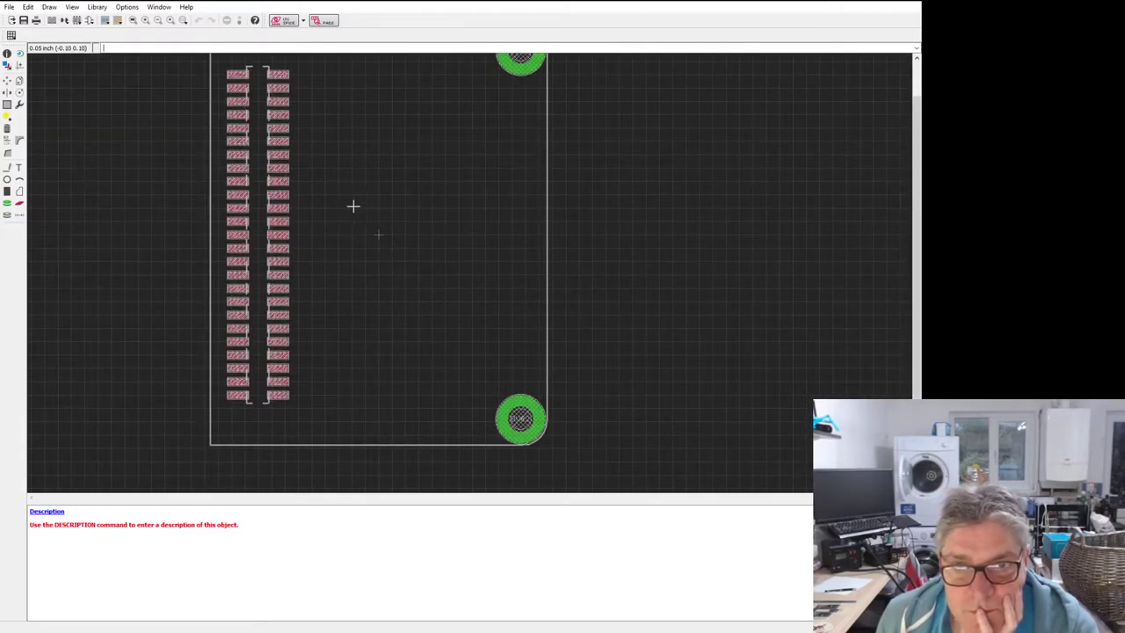
scroll(373, 324, down, 2)
scroll(352, 223, up, 1)
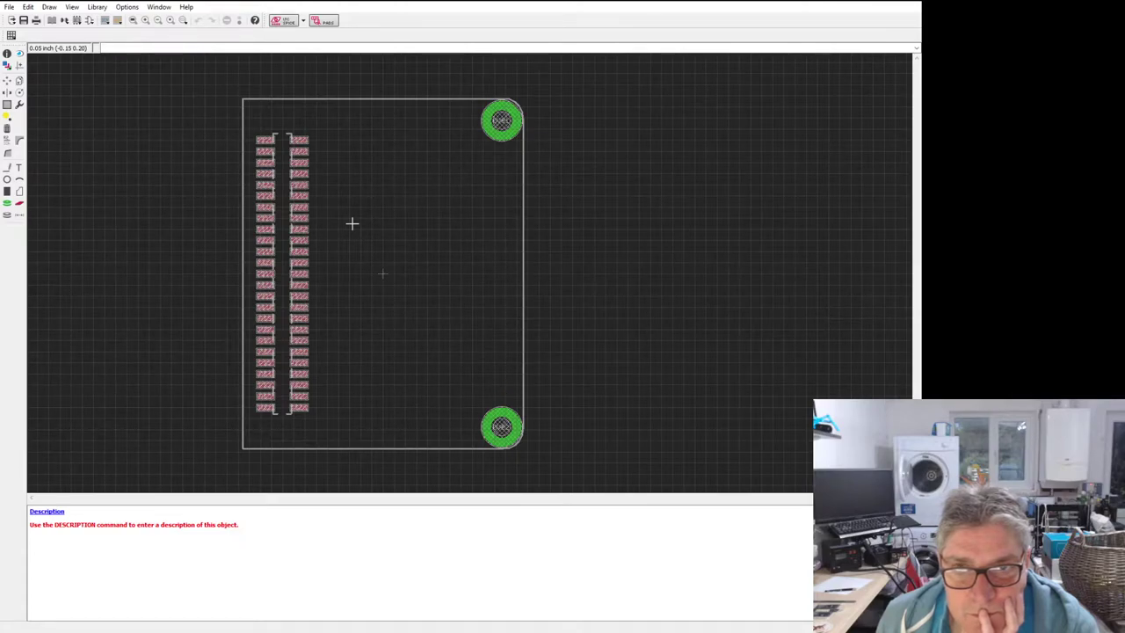
scroll(296, 188, up, 6)
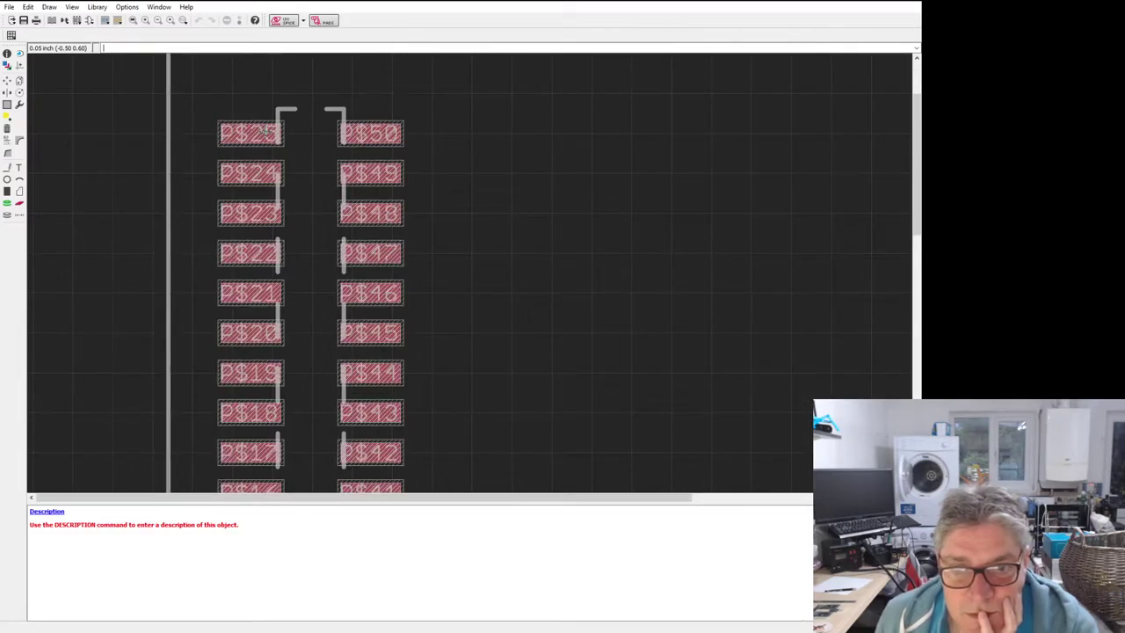
Step: Zoom around the CARRIER_SMD_MALE_1.27 footprint and its pads P$1–P$50, then pick the Group tool
scroll(266, 130, down, 4)
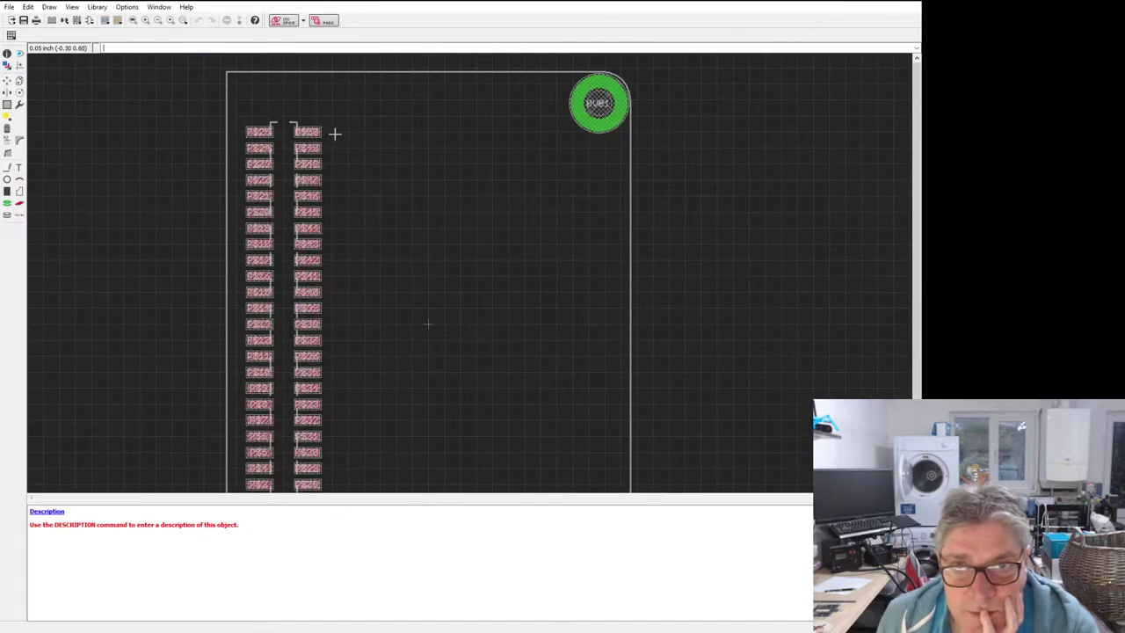
scroll(350, 133, down, 3)
scroll(340, 133, up, 4)
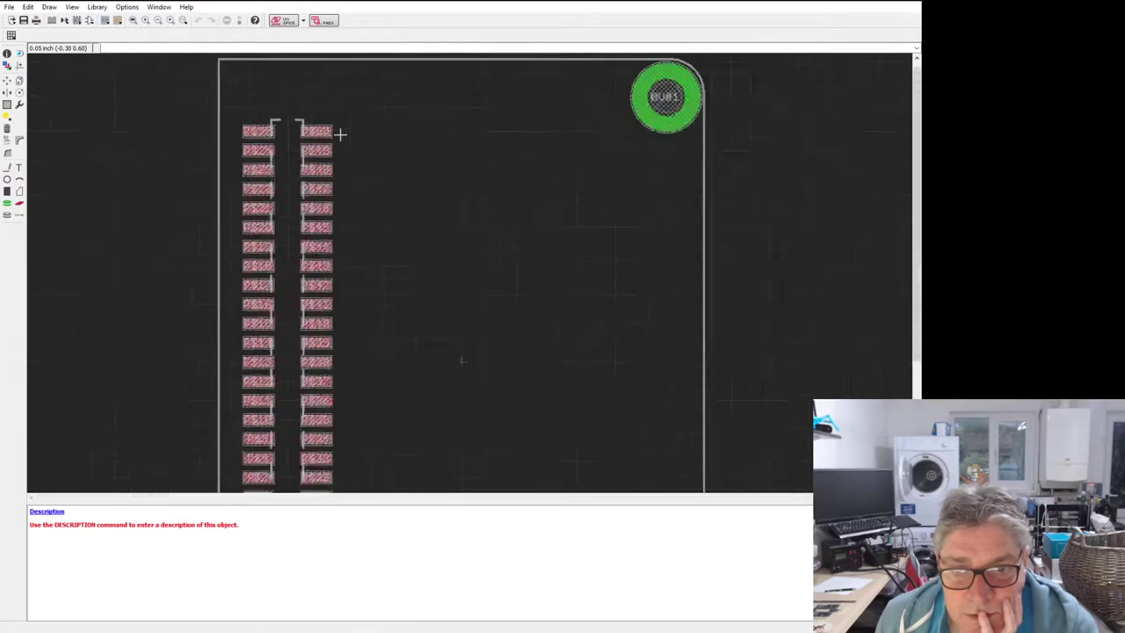
scroll(340, 134, down, 2)
scroll(321, 453, up, 7)
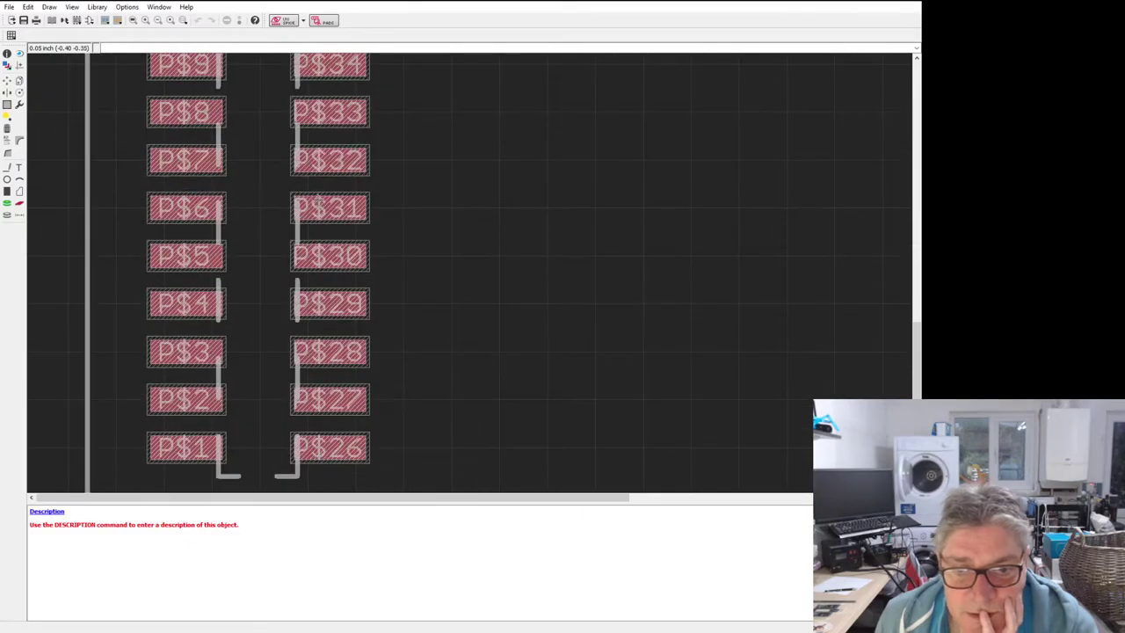
scroll(315, 176, down, 8)
scroll(316, 125, up, 3)
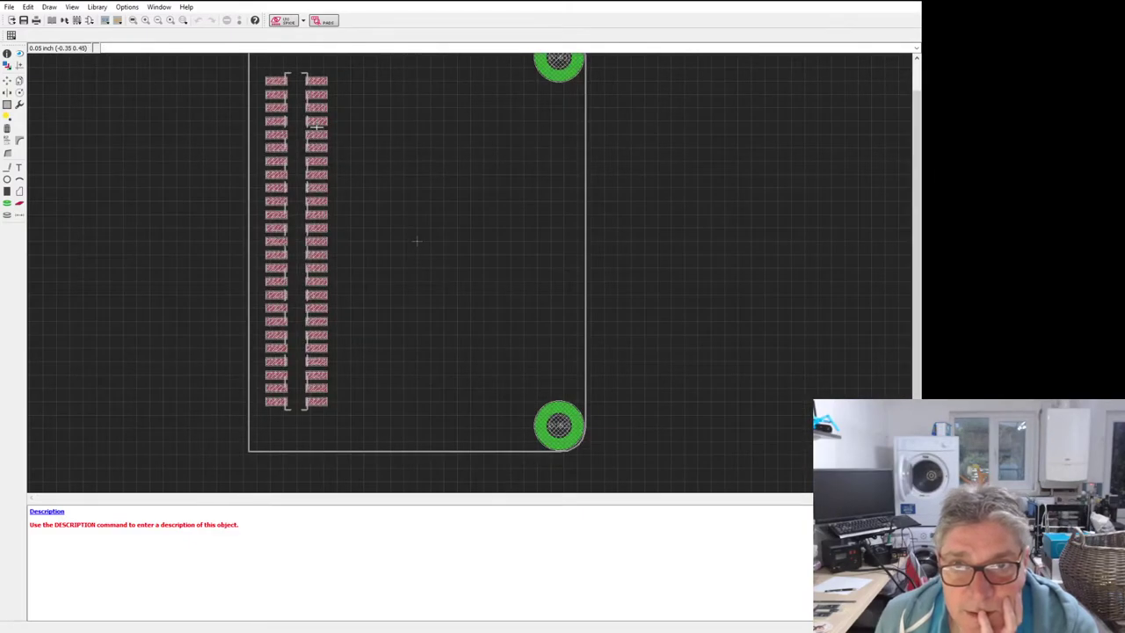
scroll(332, 330, down, 3)
scroll(312, 238, up, 3)
scroll(319, 299, down, 3)
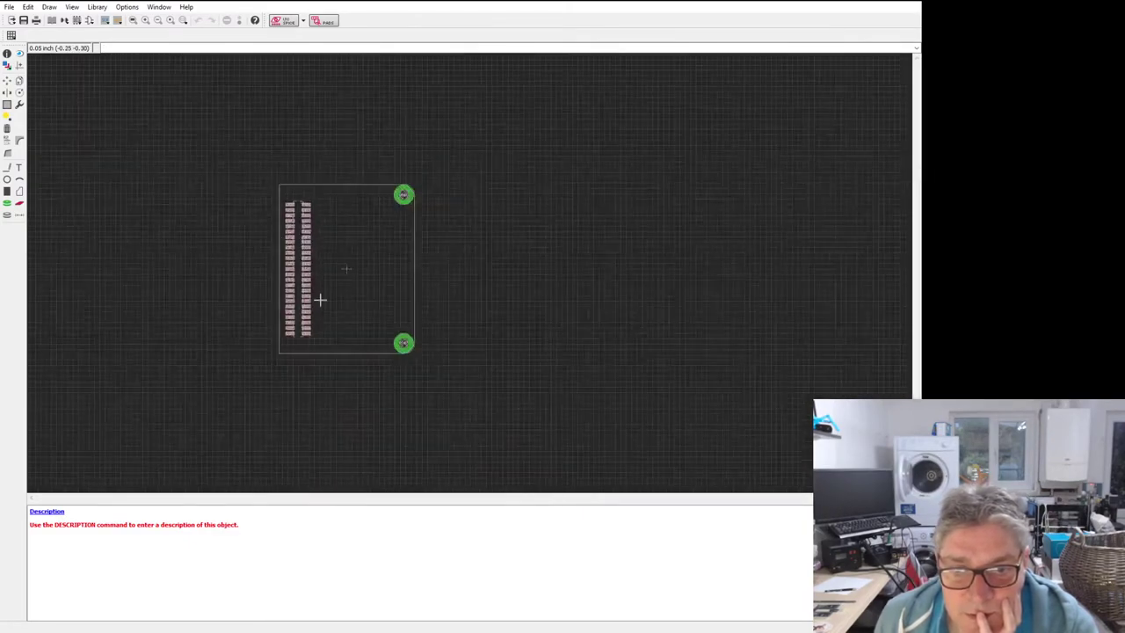
scroll(319, 299, up, 3)
scroll(319, 282, down, 2)
scroll(312, 206, up, 2)
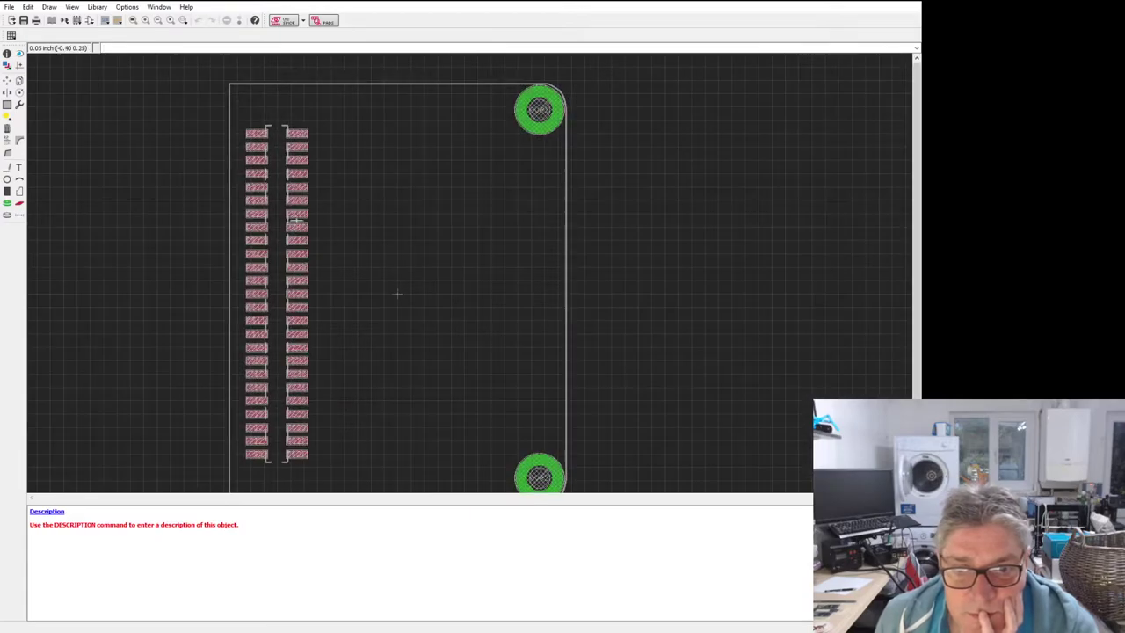
click(7, 105)
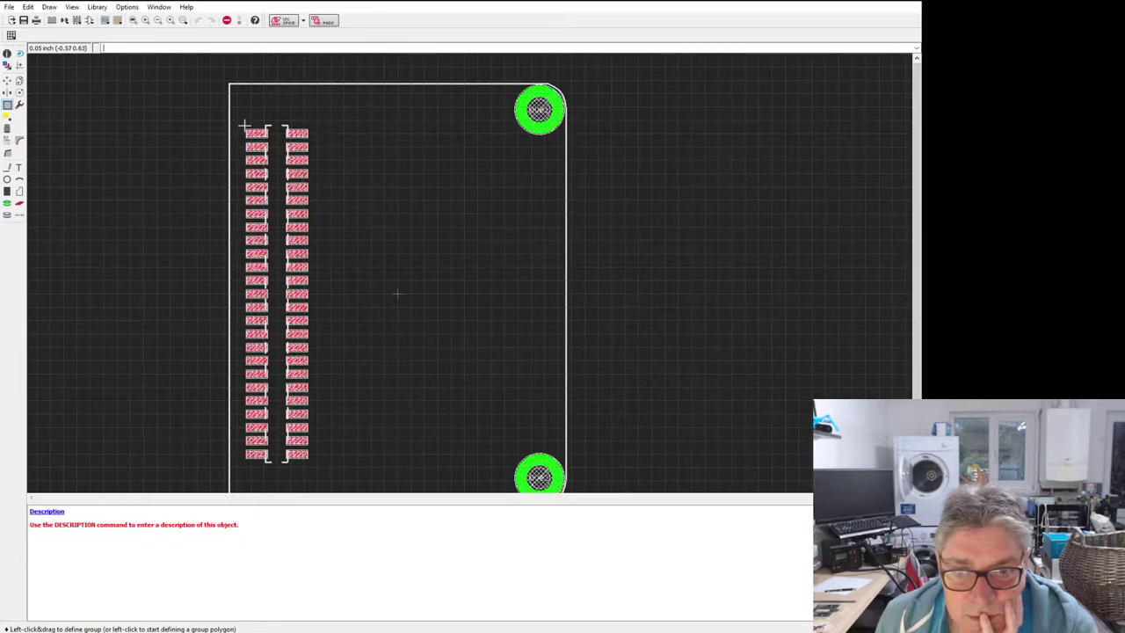
drag(244, 126, 325, 473)
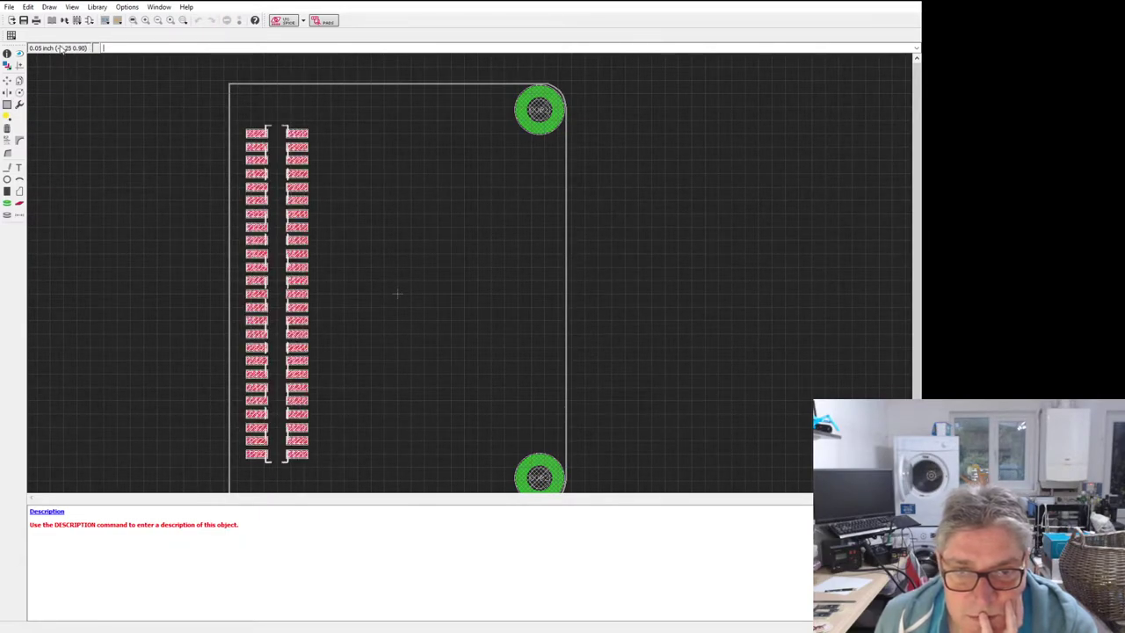
click(7, 92)
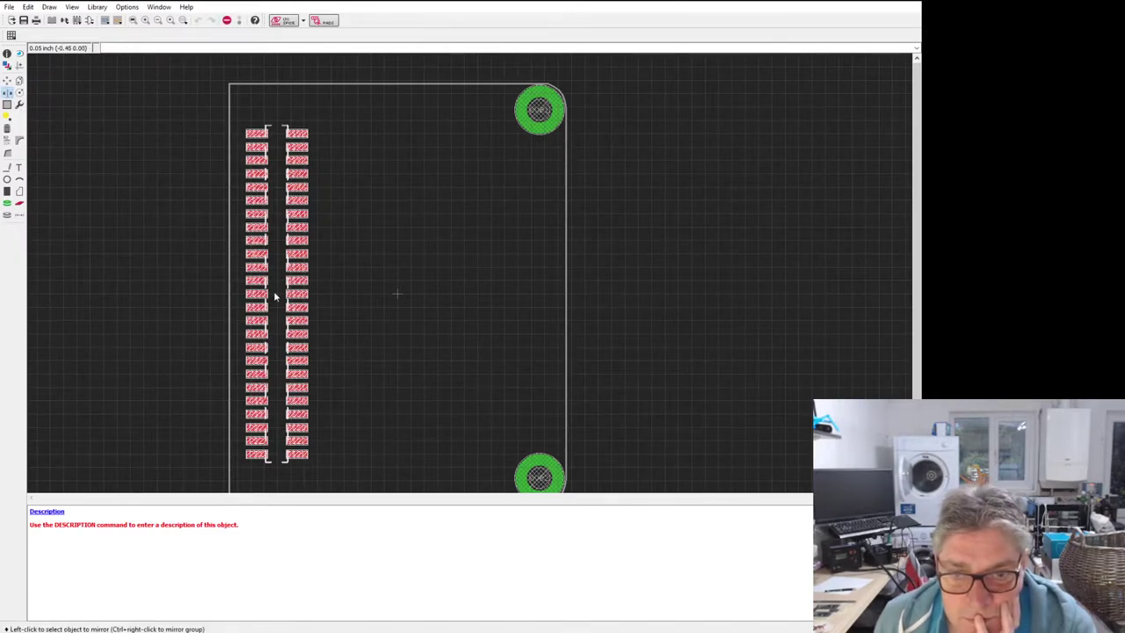
click(299, 388)
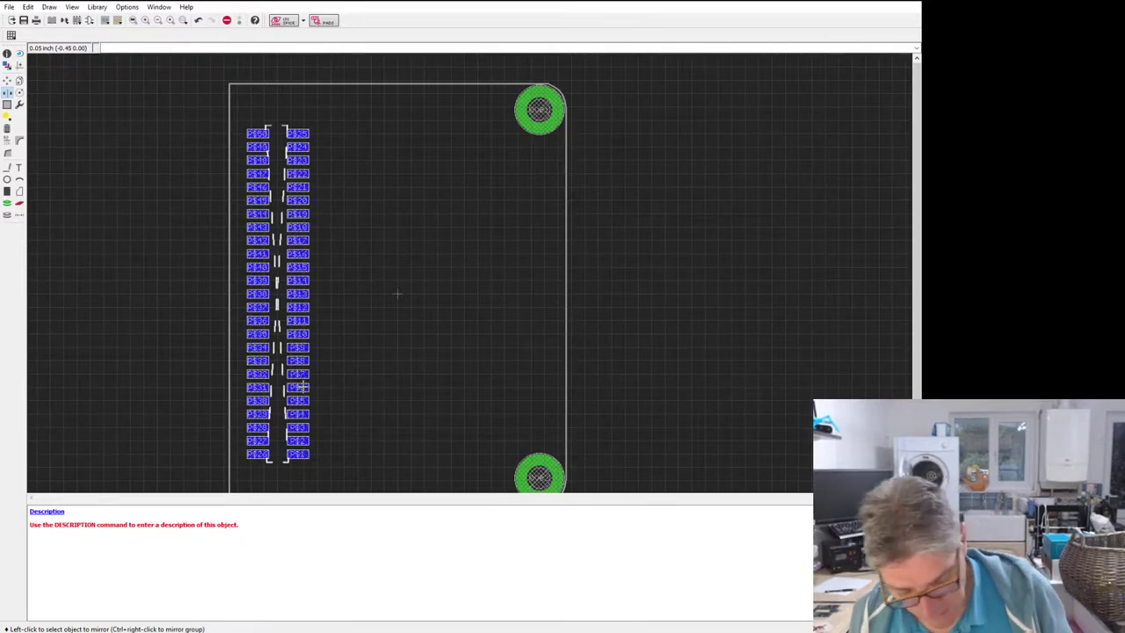
key(ctrl+z)
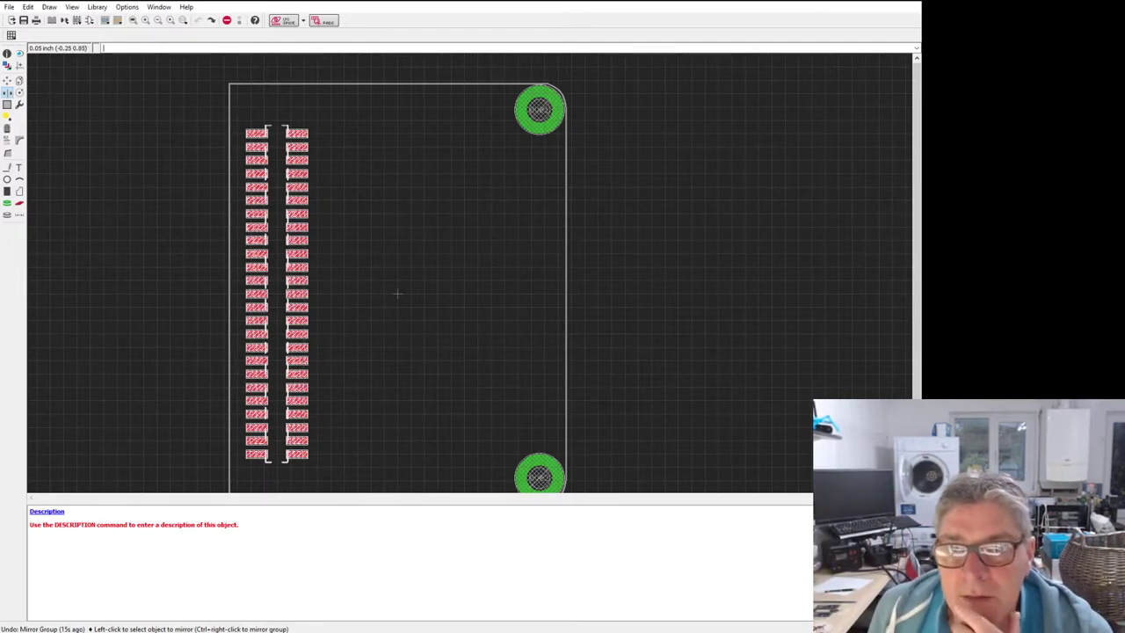
scroll(274, 134, up, 2)
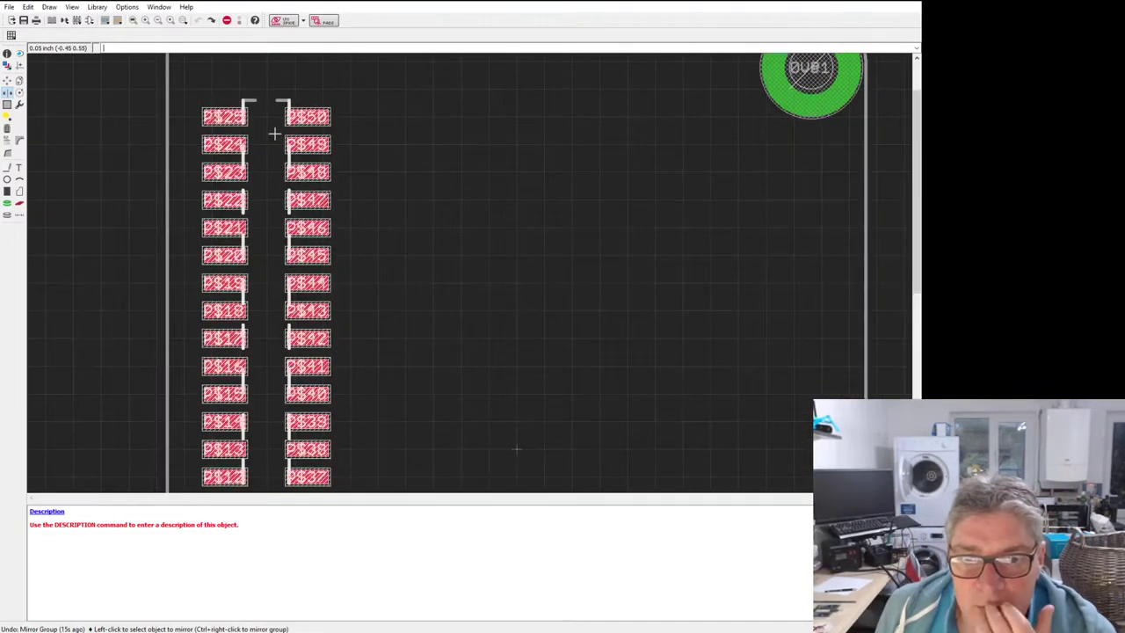
scroll(274, 134, down, 4)
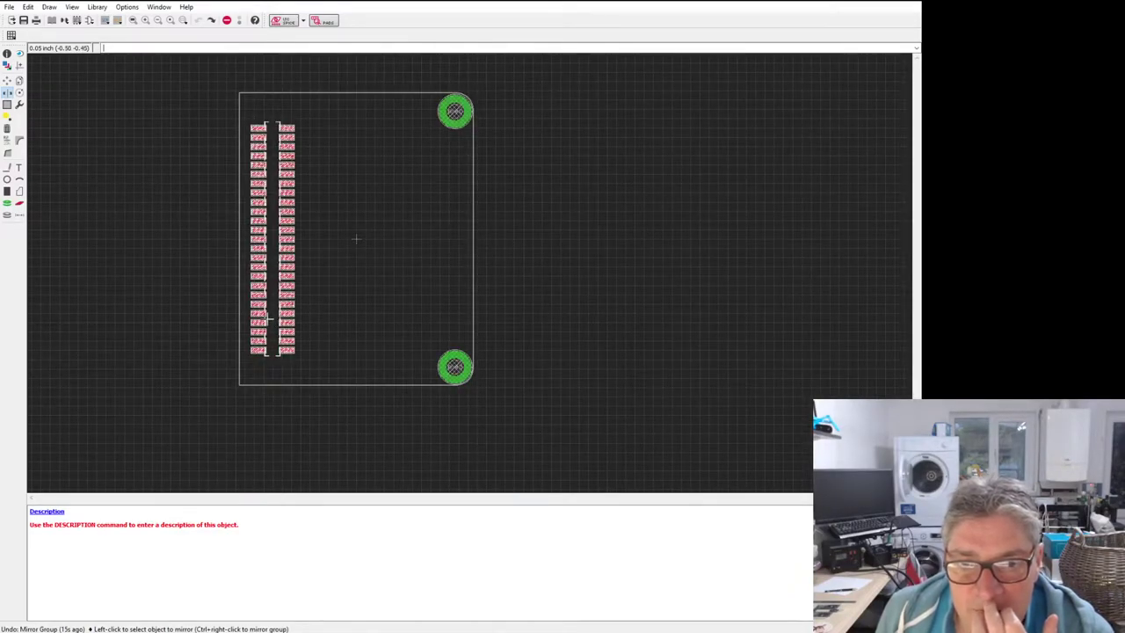
scroll(271, 318, up, 1)
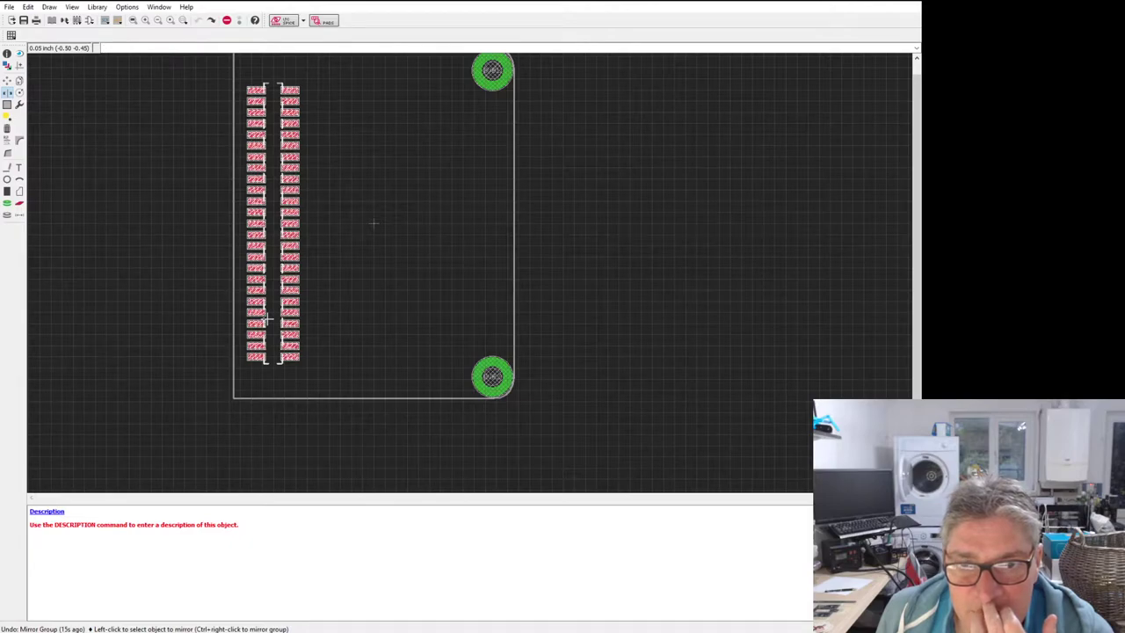
scroll(266, 318, down, 2)
scroll(248, 236, up, 1)
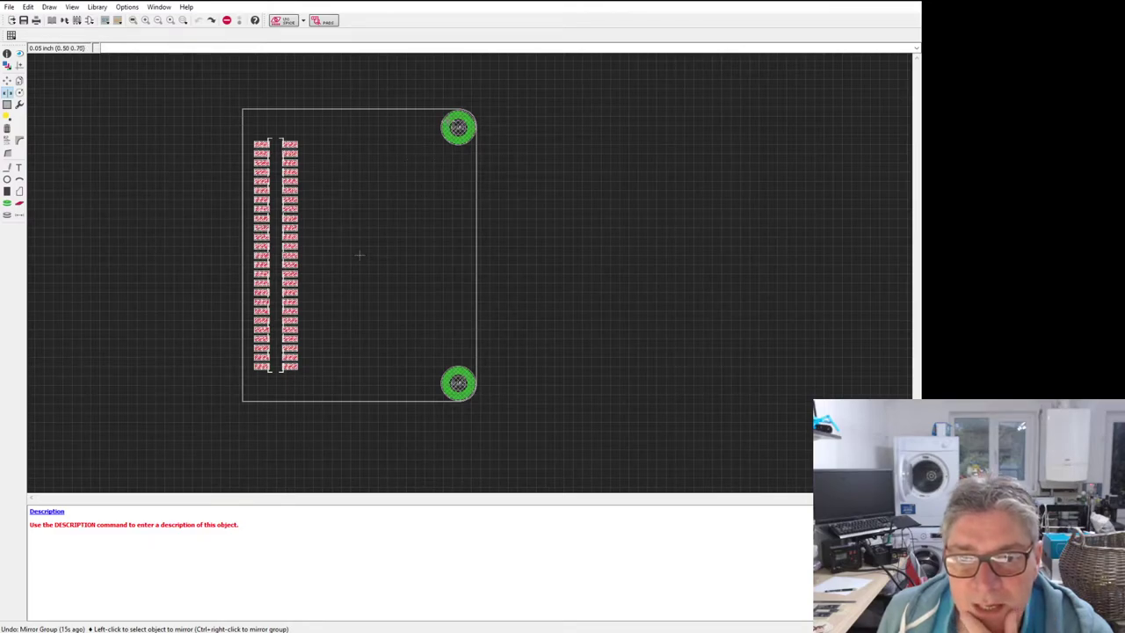
scroll(472, 366, up, 1)
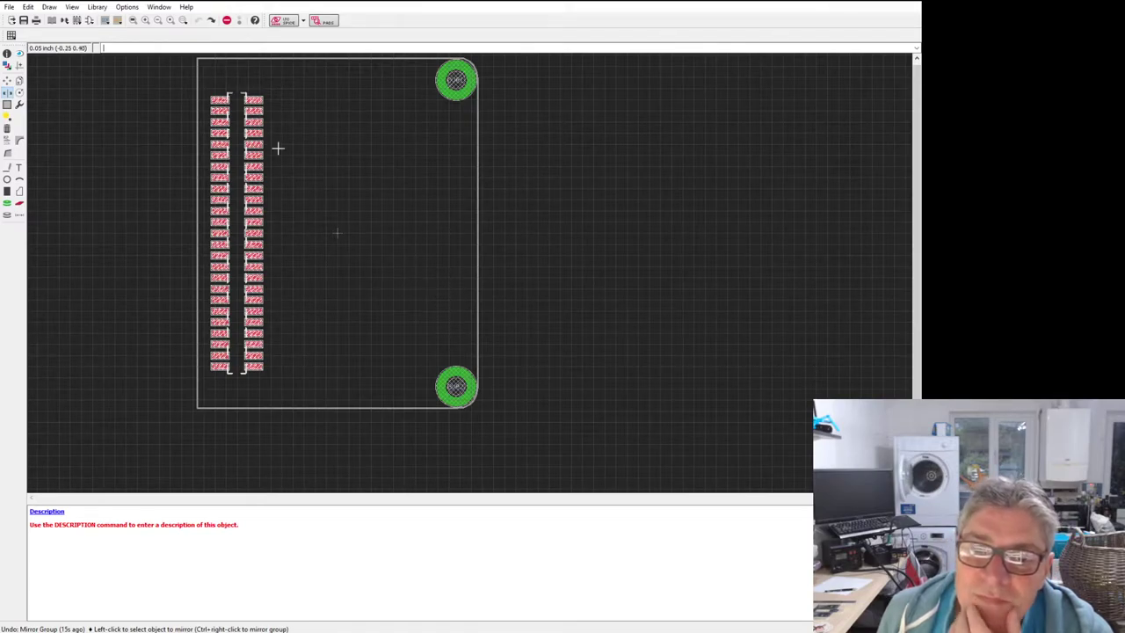
scroll(396, 314, down, 4)
scroll(385, 296, up, 3)
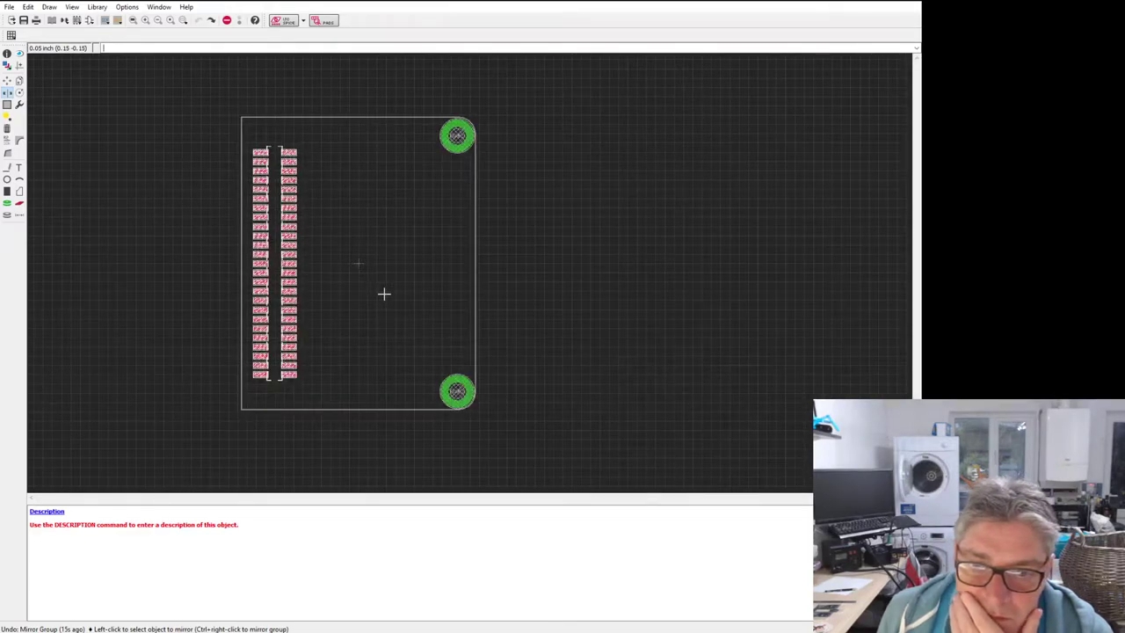
scroll(383, 293, up, 1)
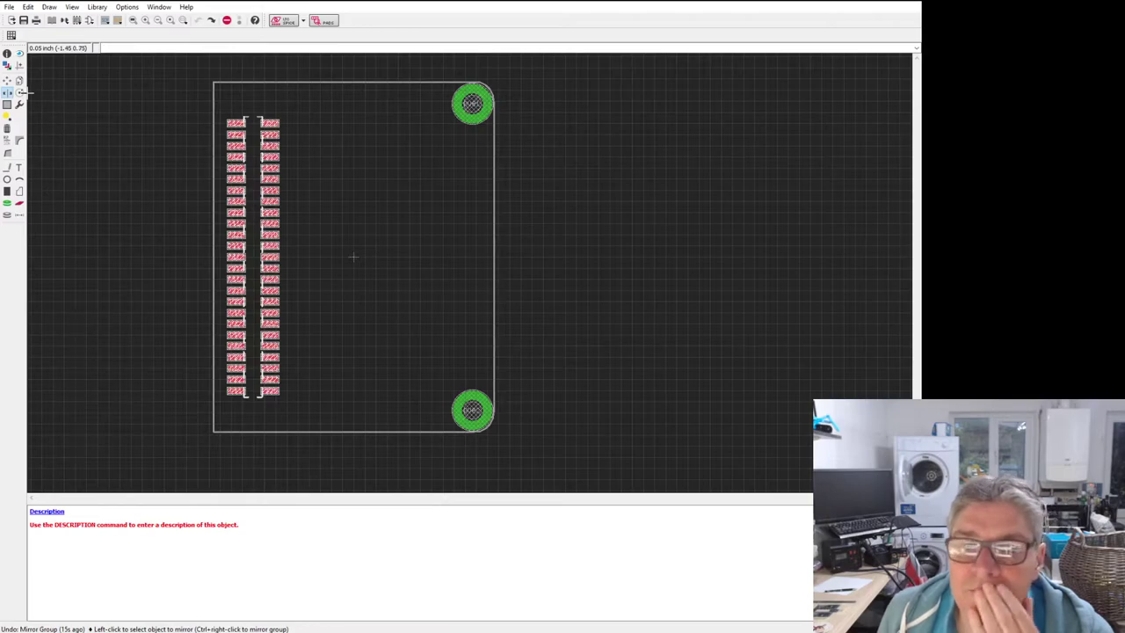
click(7, 81)
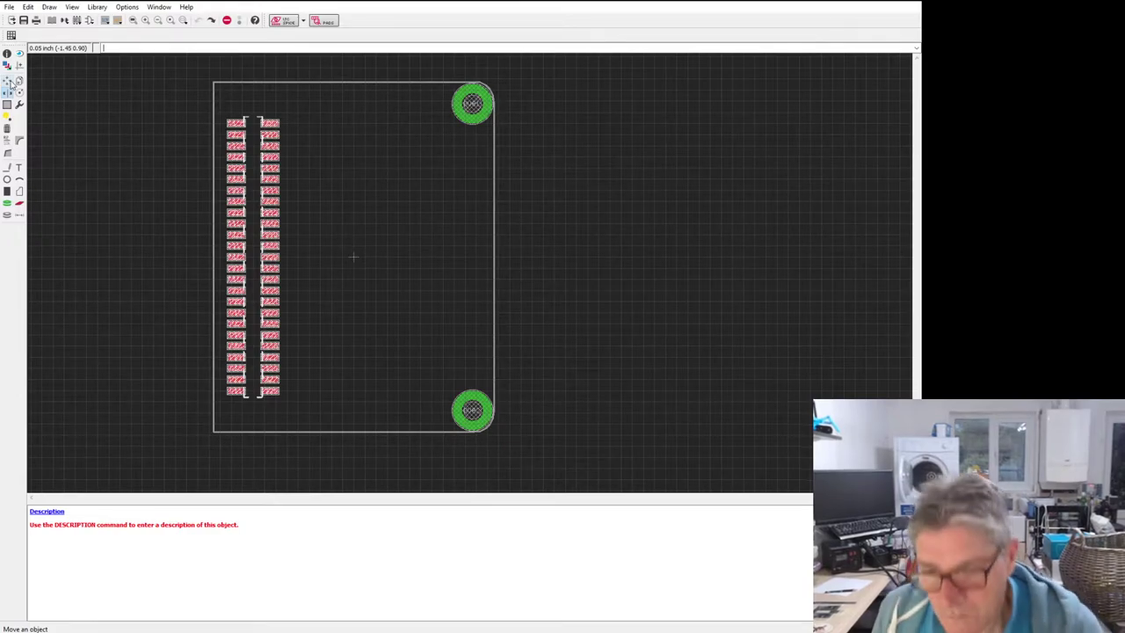
click(7, 91)
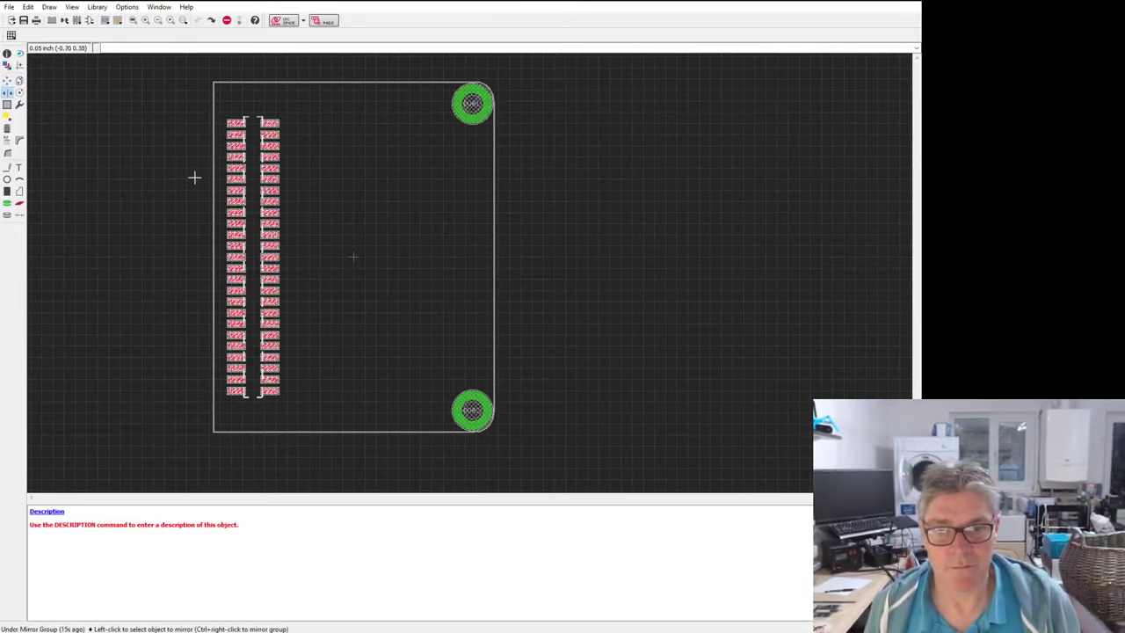
click(7, 103)
drag(194, 76, 581, 469)
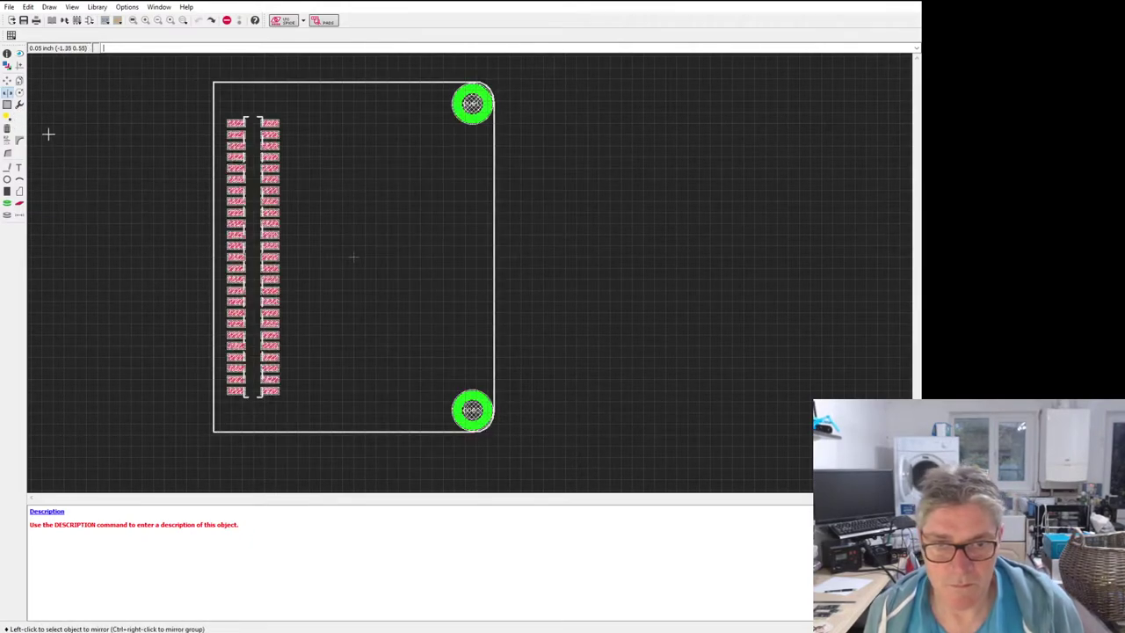
click(7, 91)
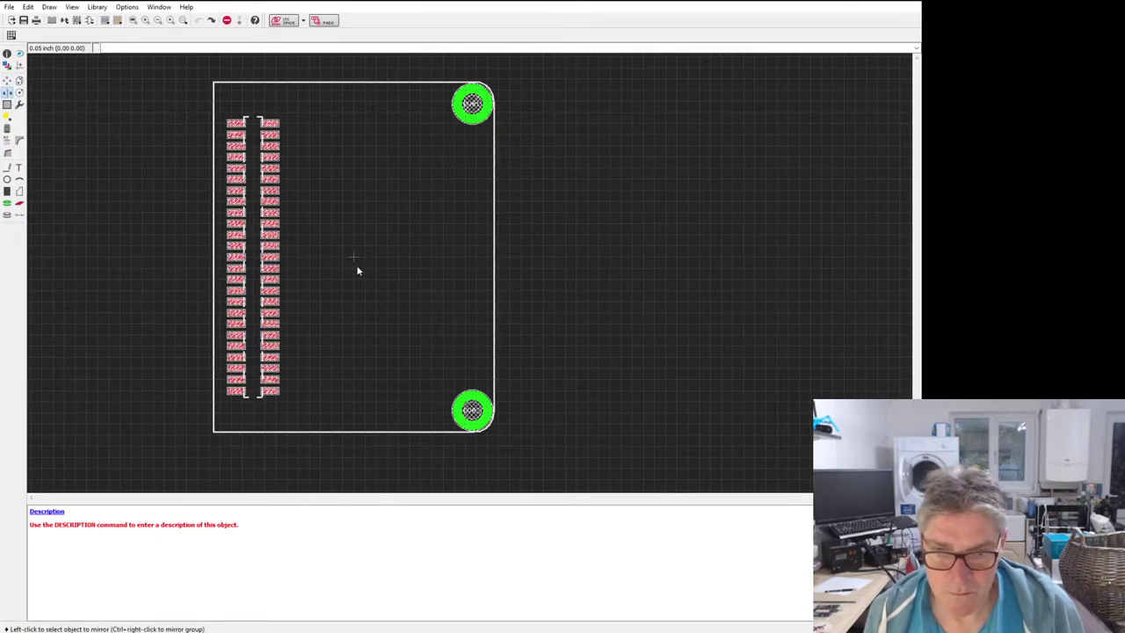
ctrl+right_click(356, 267)
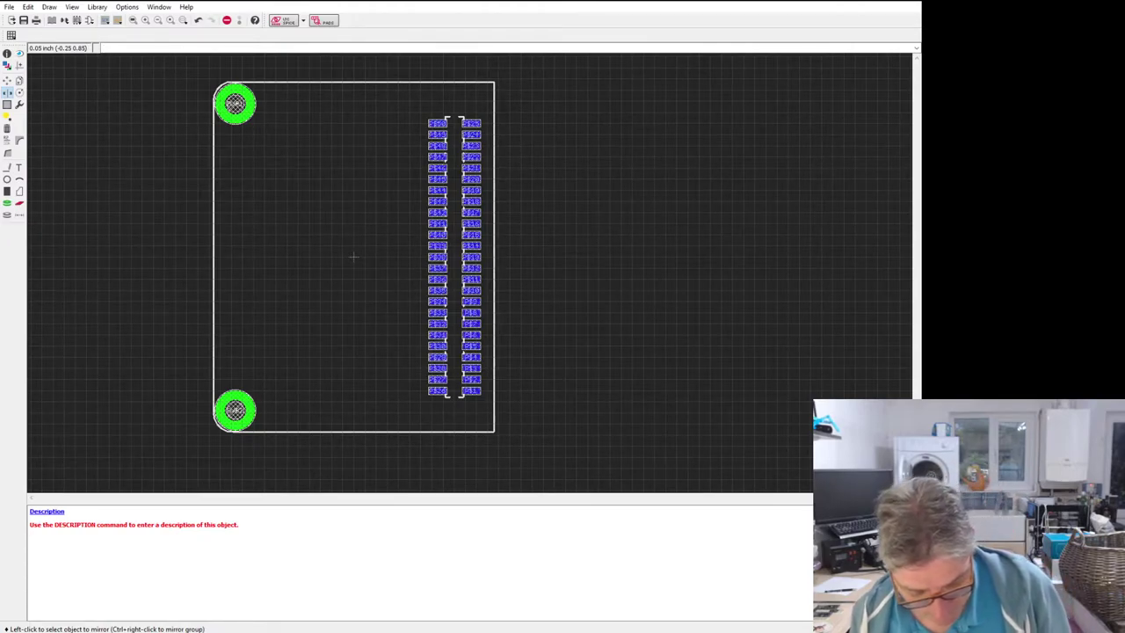
ctrl+right_click(352, 256)
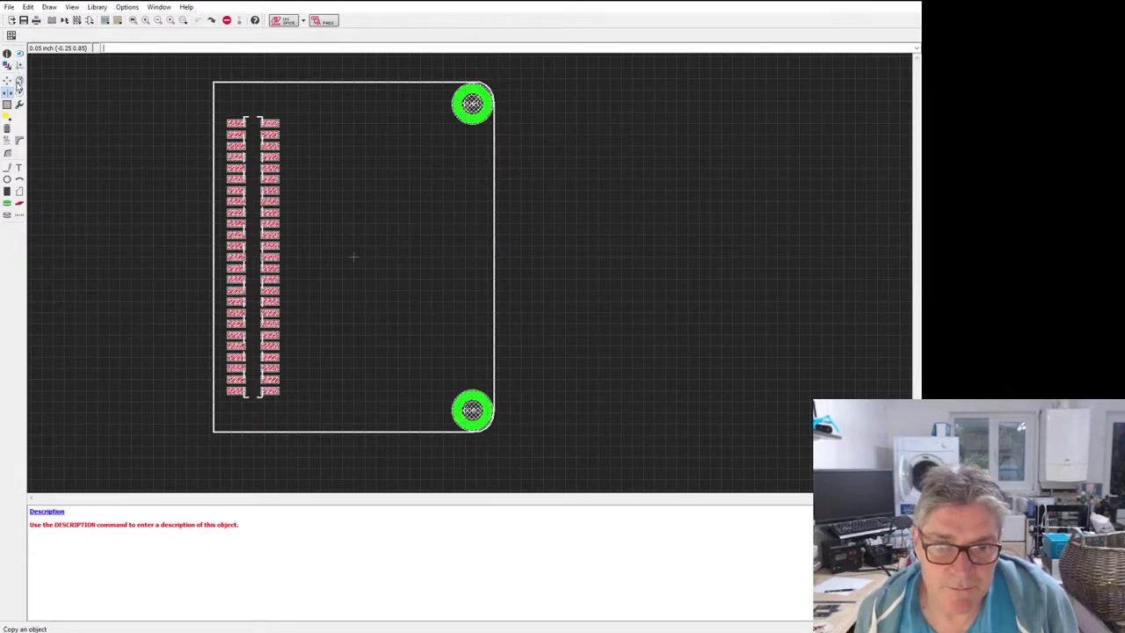
Step: Copy the connector footprint and switch to editing another package
click(19, 87)
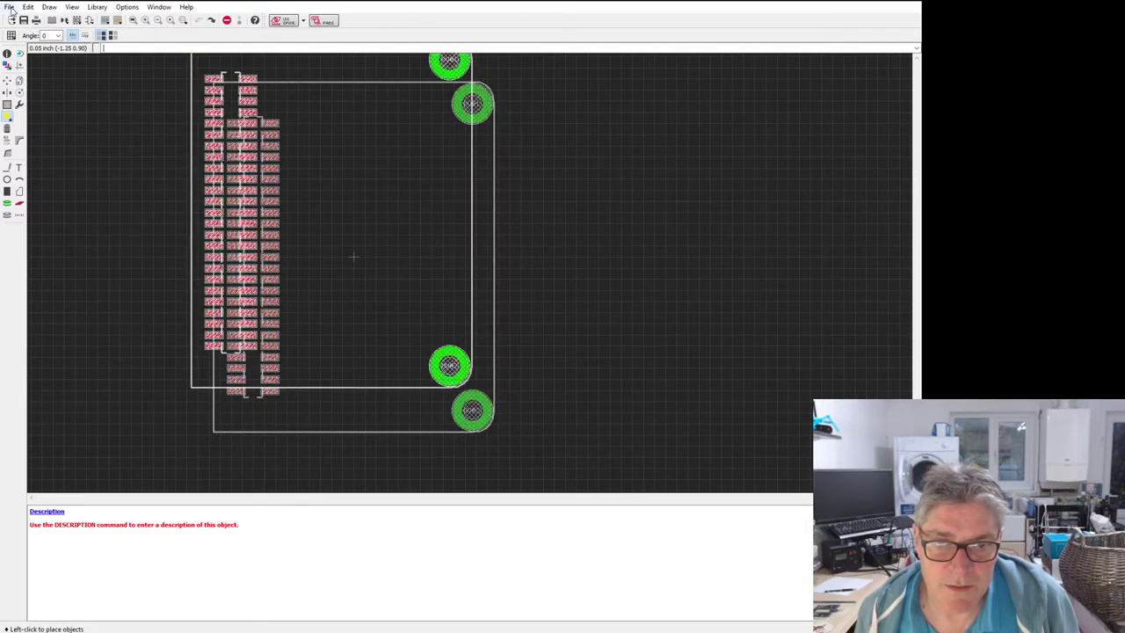
click(89, 20)
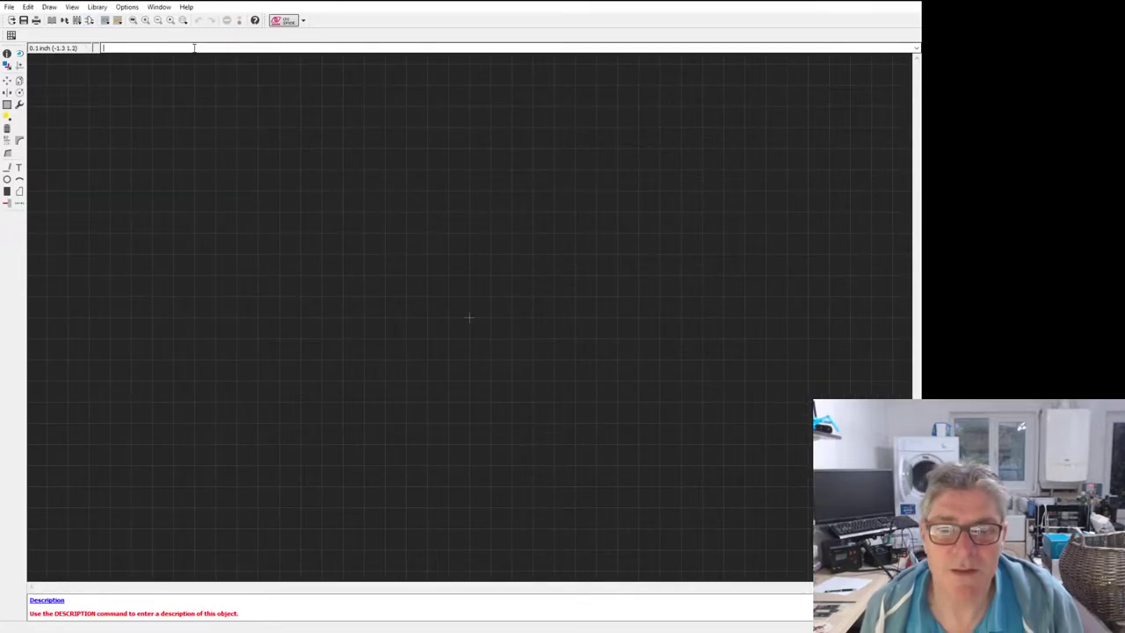
Step: Create a new, empty package from the library's Package list, with a 0.05 inch grid
click(88, 24)
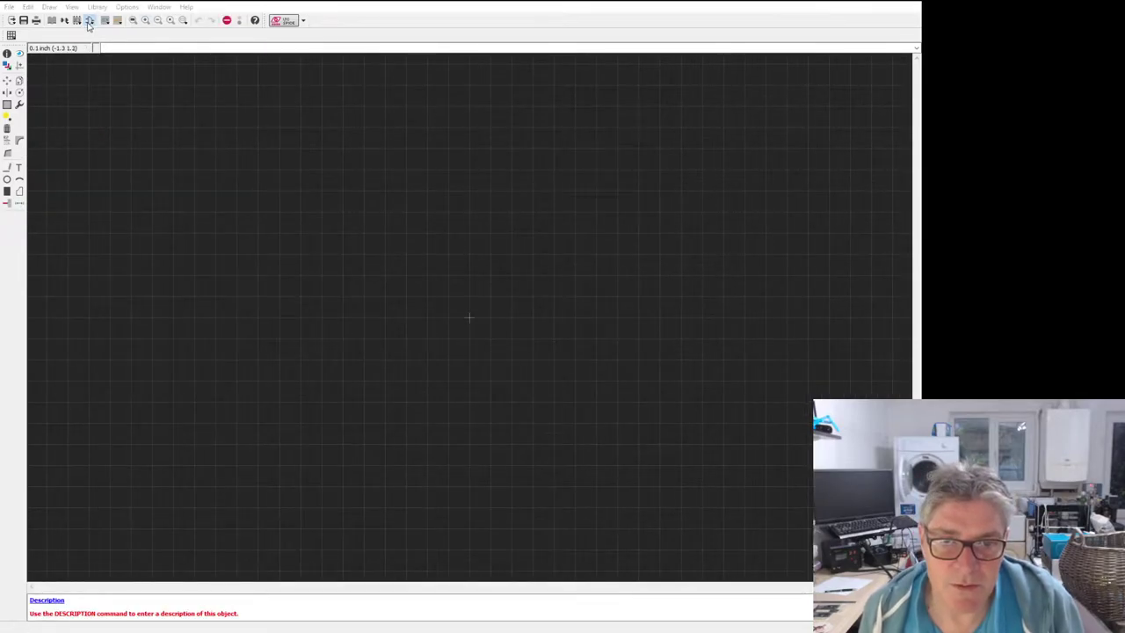
click(134, 173)
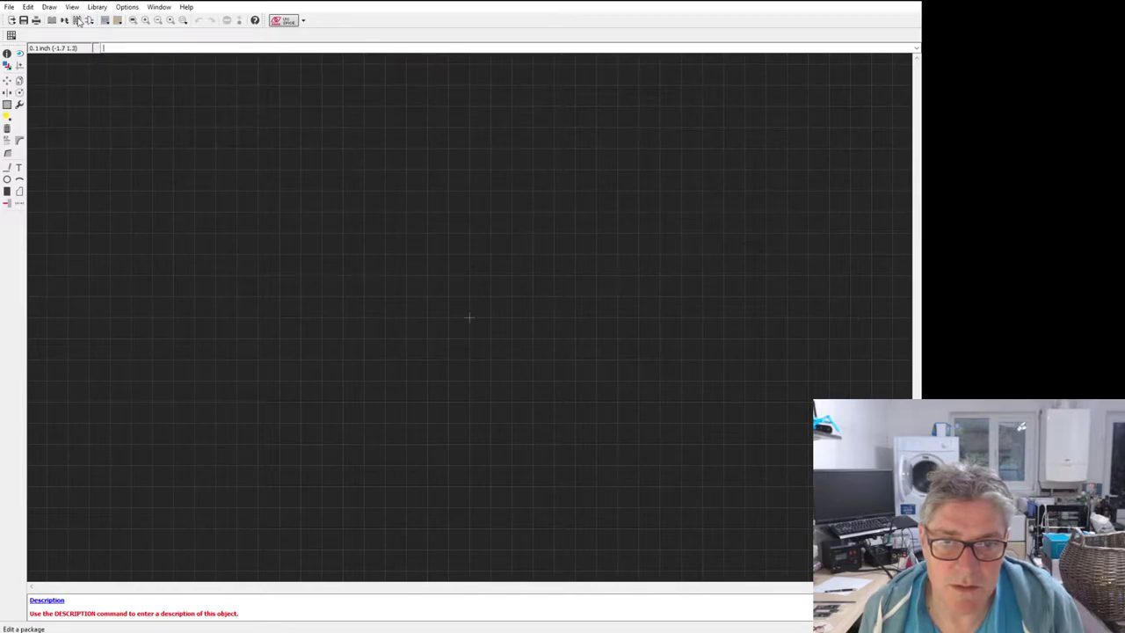
click(77, 20)
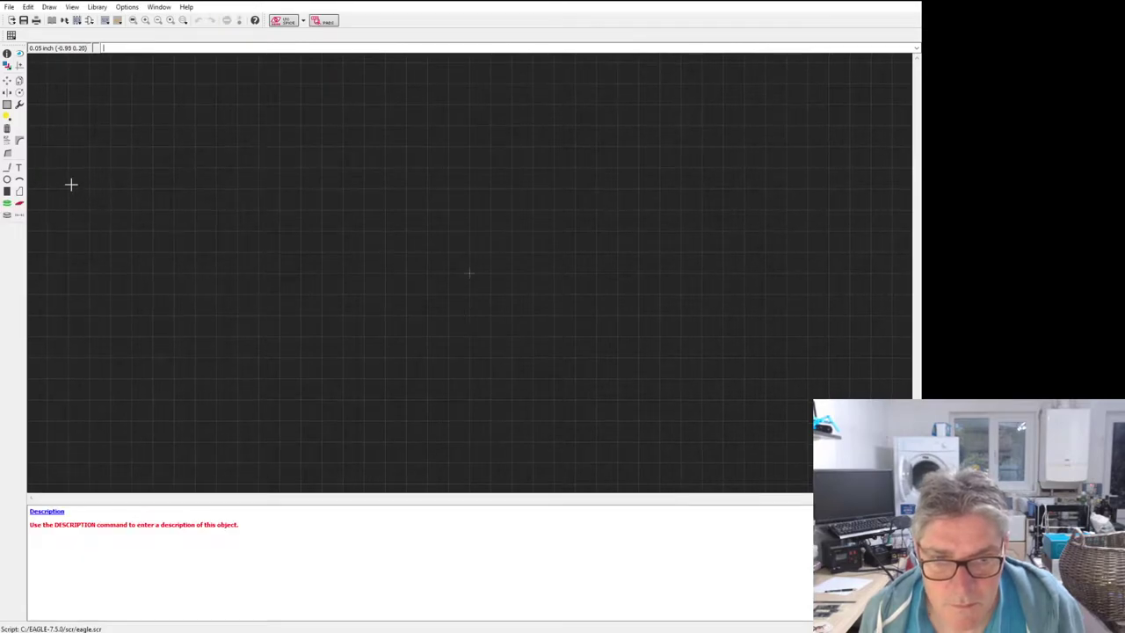
Step: Paste the copied connector footprint into the new package and check its two 25-pad columns and mounting holes
click(7, 116)
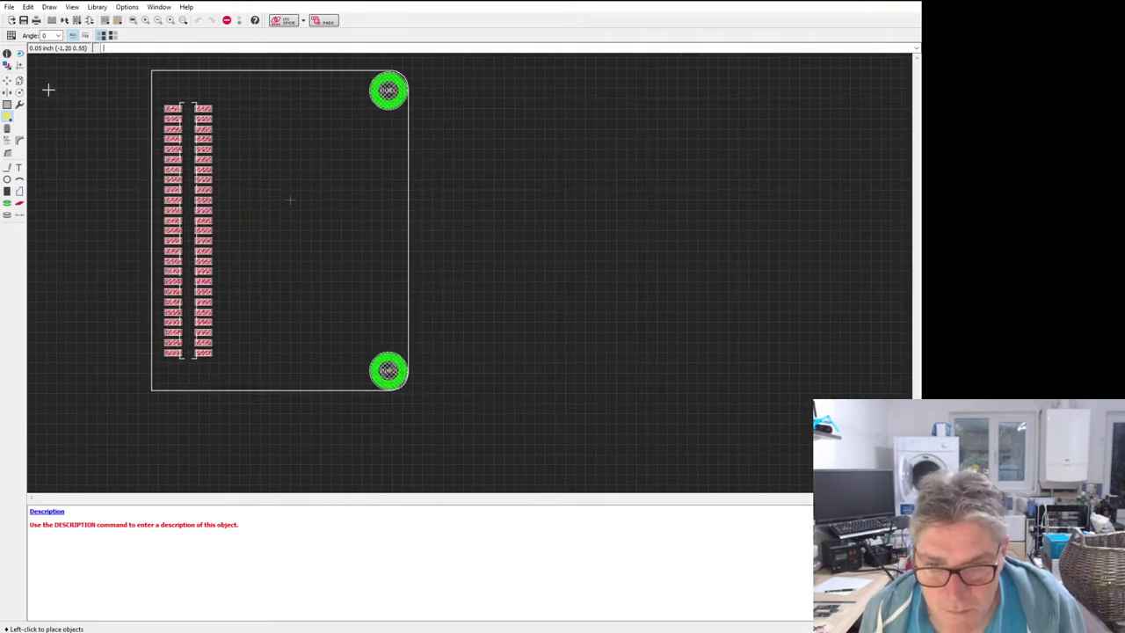
scroll(183, 218, down, 2)
scroll(103, 153, up, 1)
scroll(102, 153, up, 2)
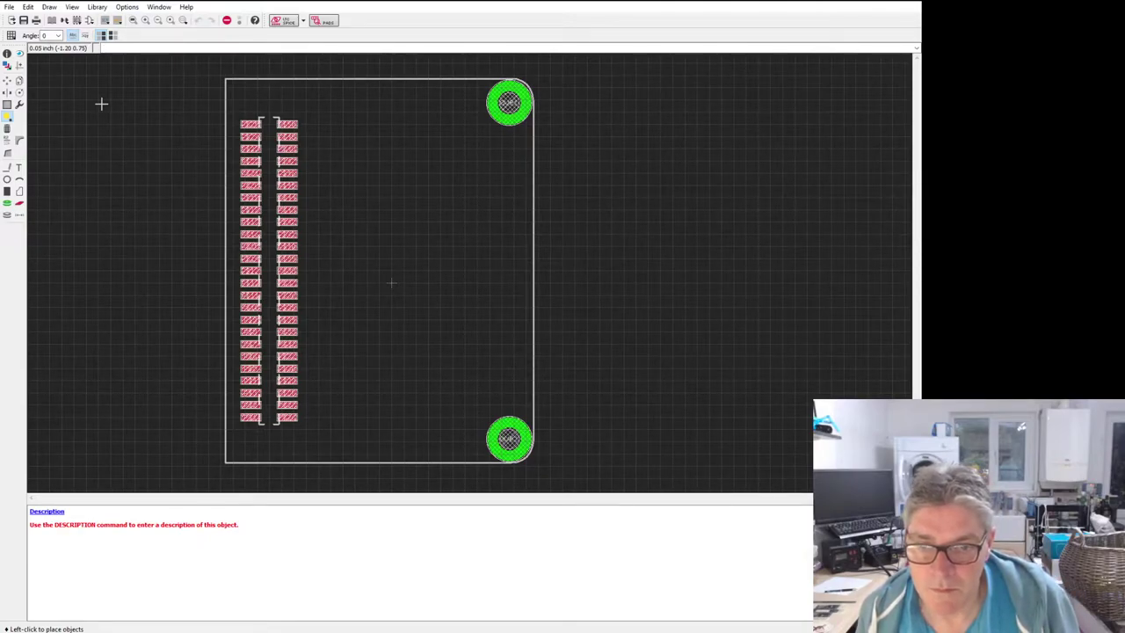
click(101, 104)
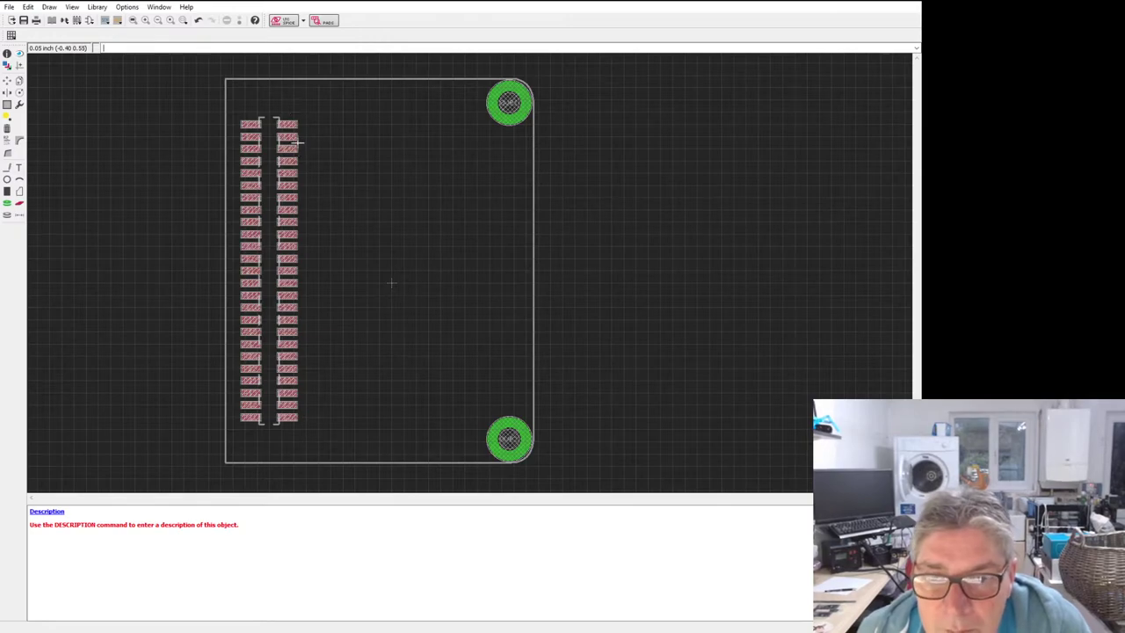
scroll(290, 229, up, 1)
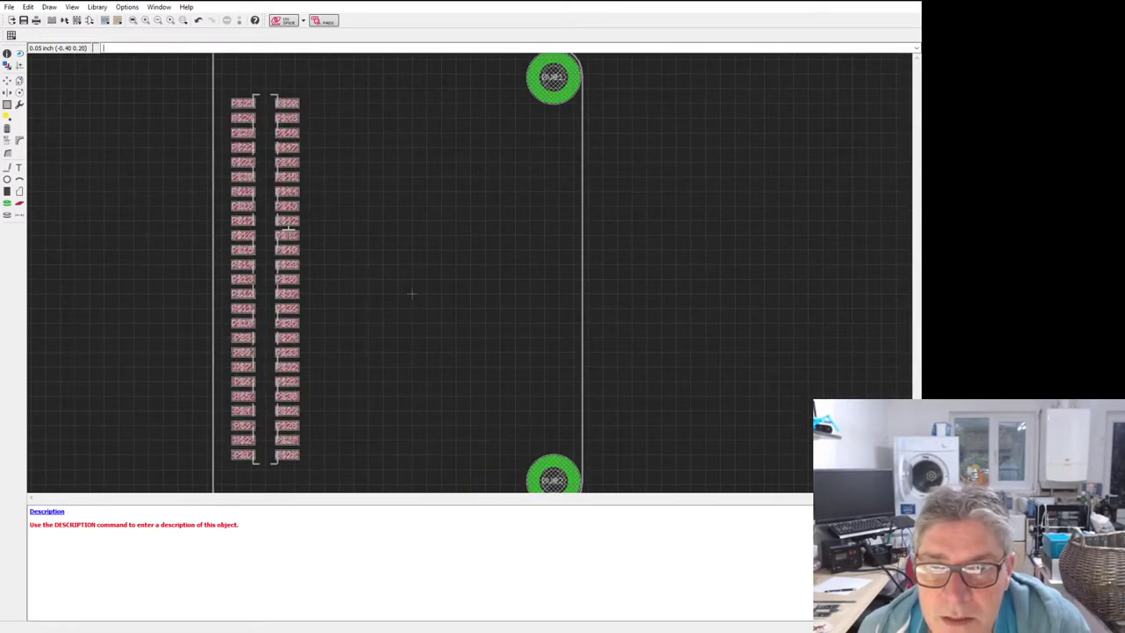
scroll(255, 105, up, 5)
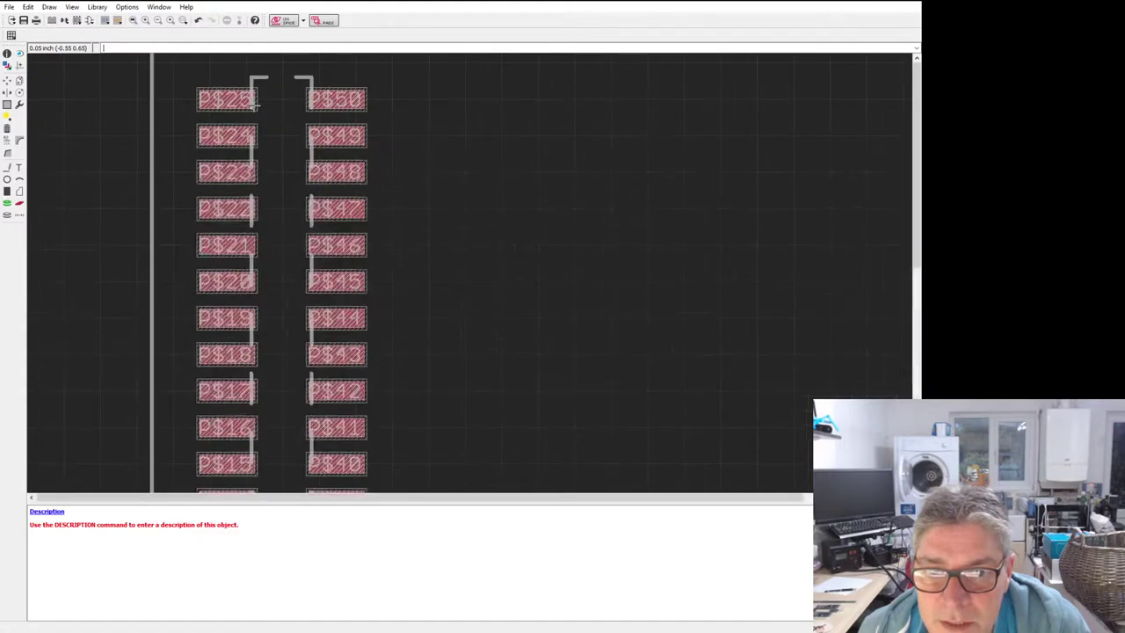
scroll(255, 104, down, 4)
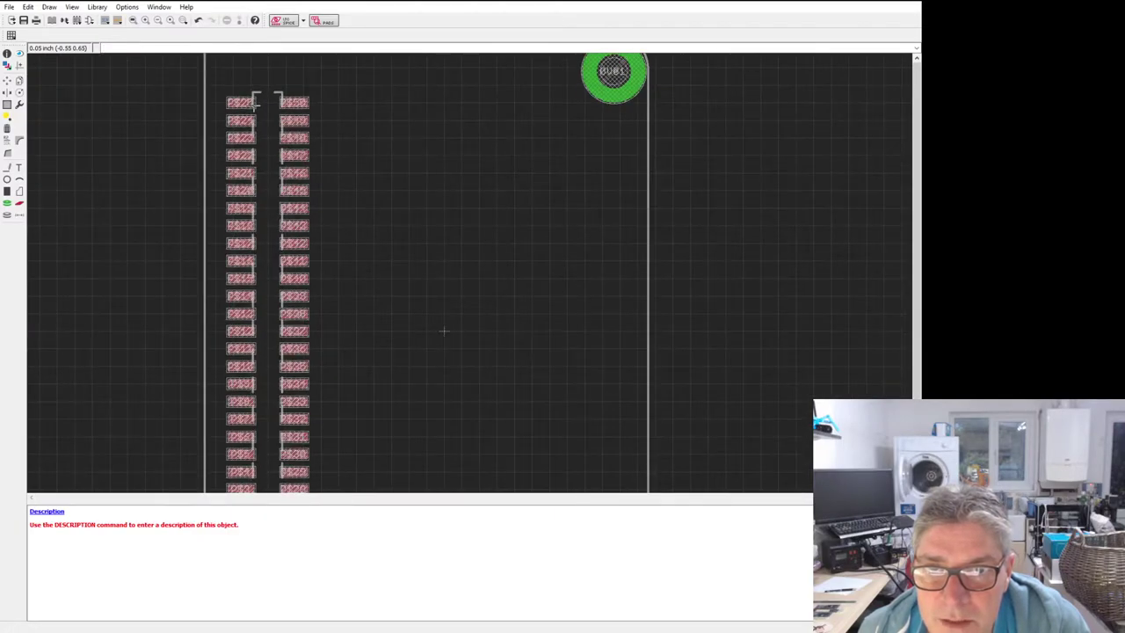
scroll(253, 107, down, 2)
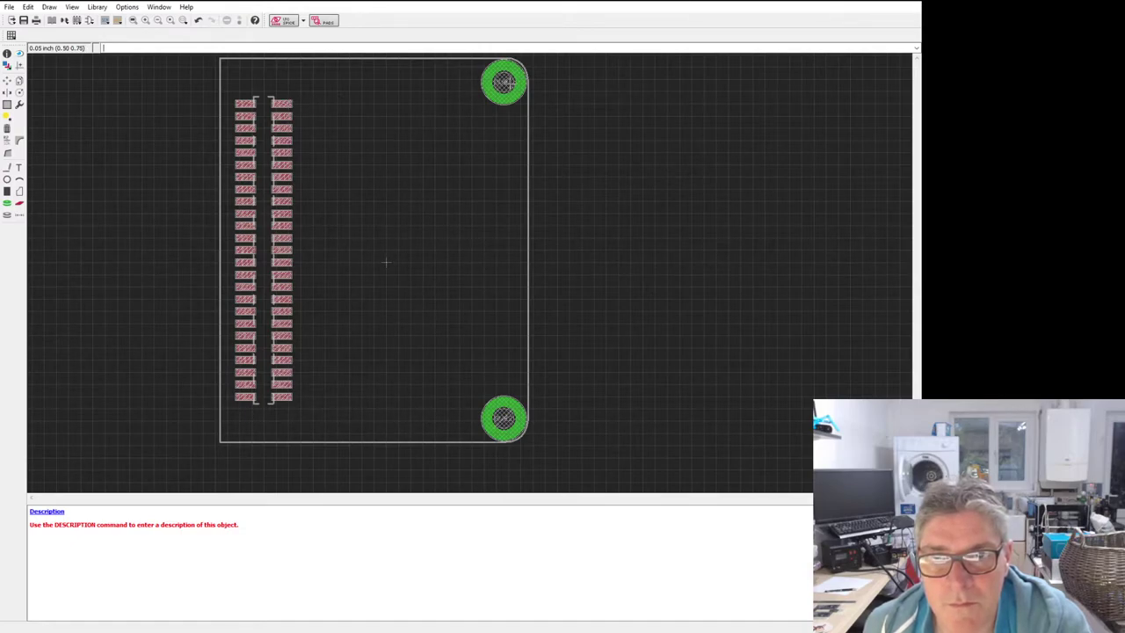
scroll(385, 262, up, 2)
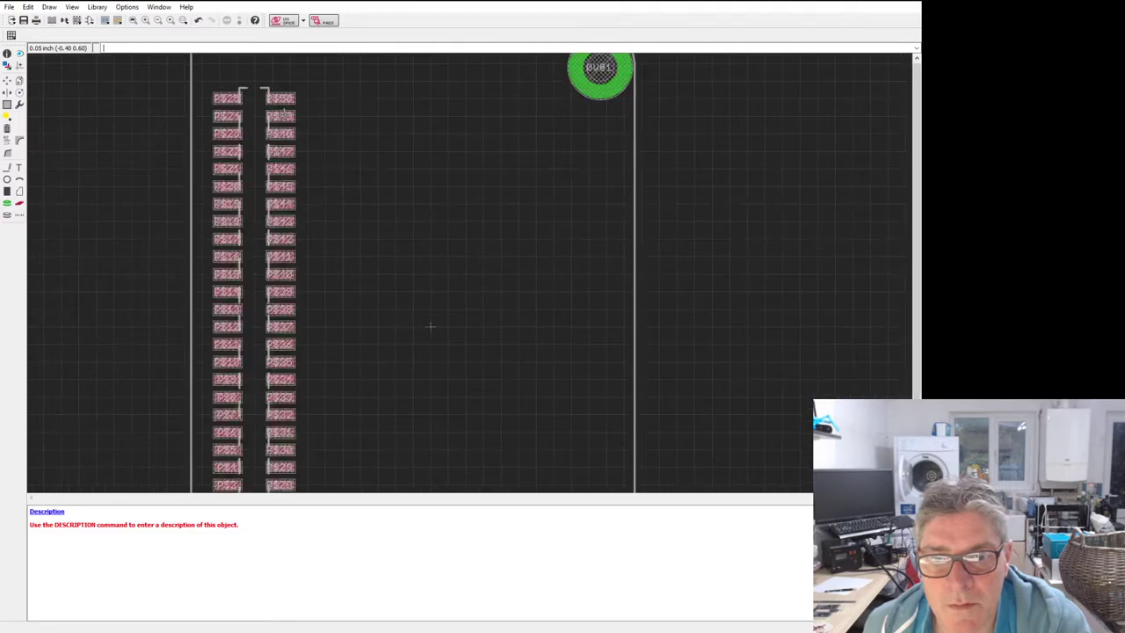
scroll(430, 326, down, 3)
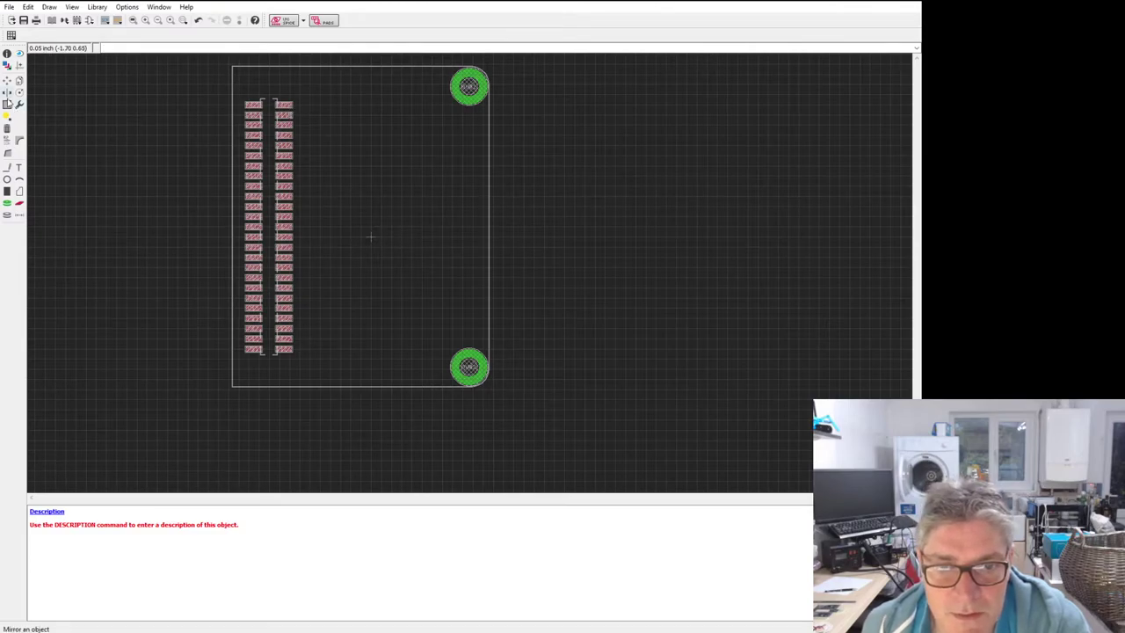
click(7, 104)
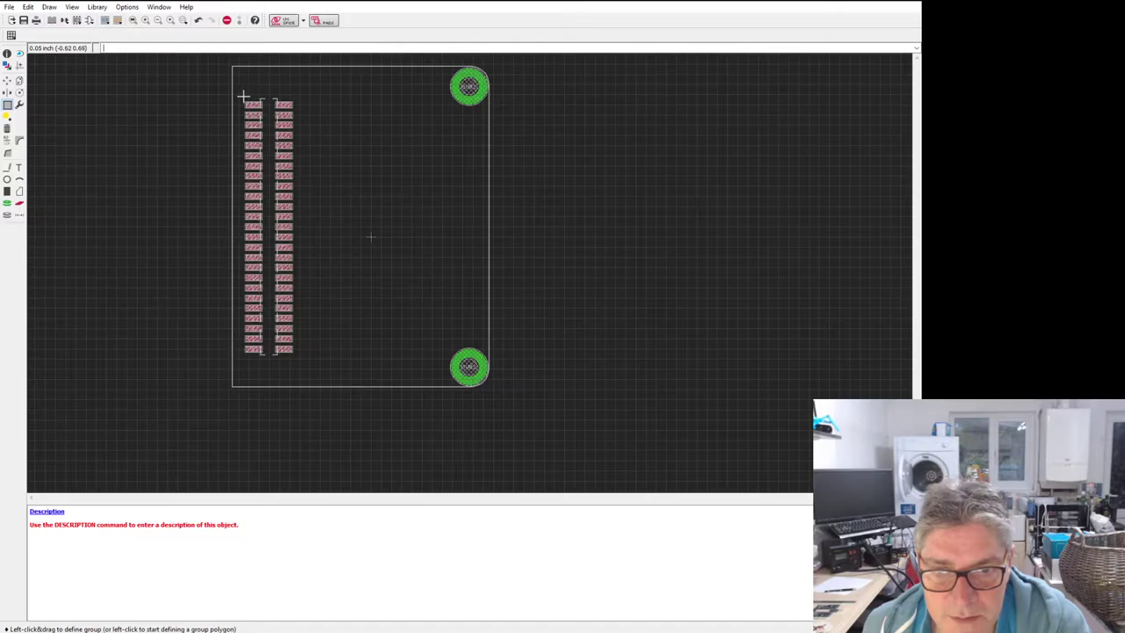
Step: Group both connector pad columns and mirror them onto the bottom layer
drag(244, 96, 299, 360)
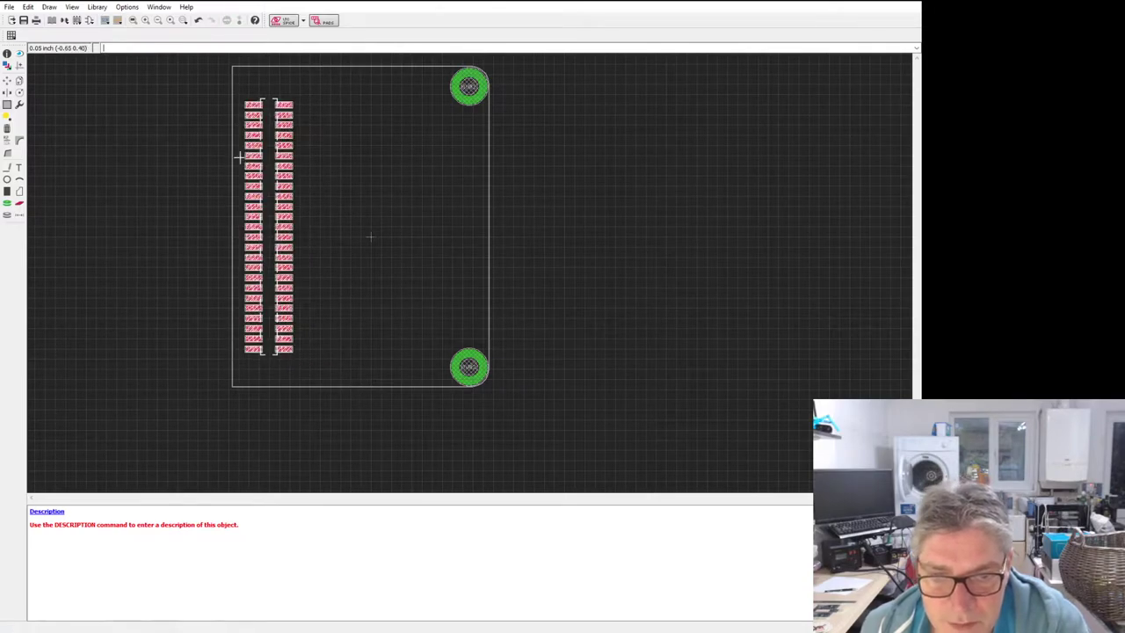
click(7, 91)
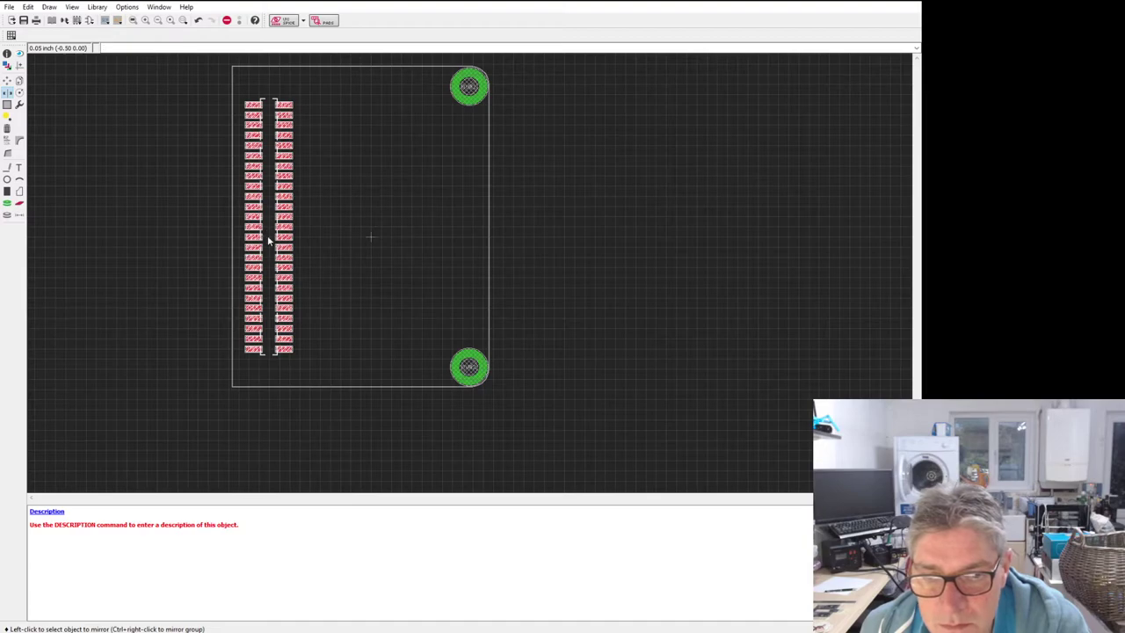
ctrl+right_click(291, 332)
scroll(275, 149, up, 1)
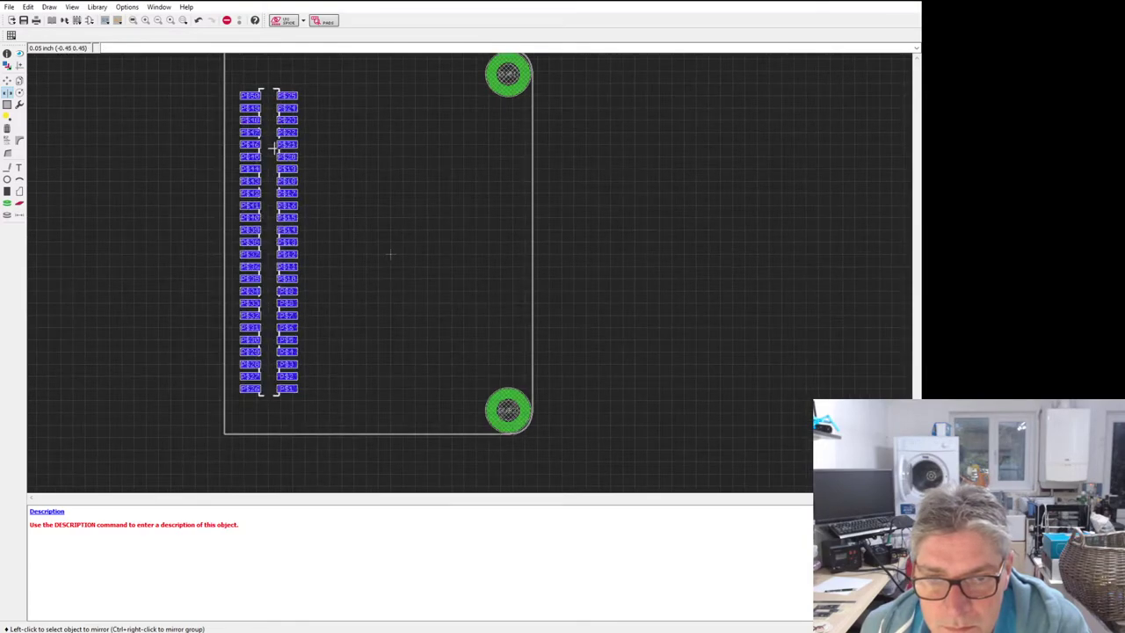
scroll(275, 149, up, 3)
scroll(275, 150, down, 4)
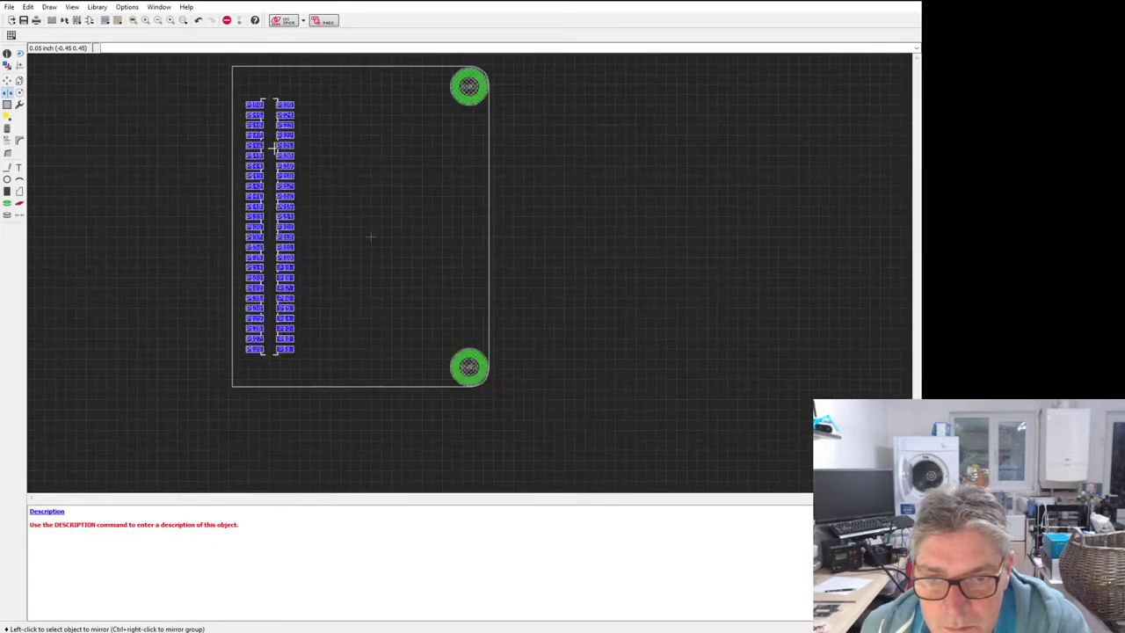
scroll(278, 122, down, 3)
scroll(279, 117, up, 3)
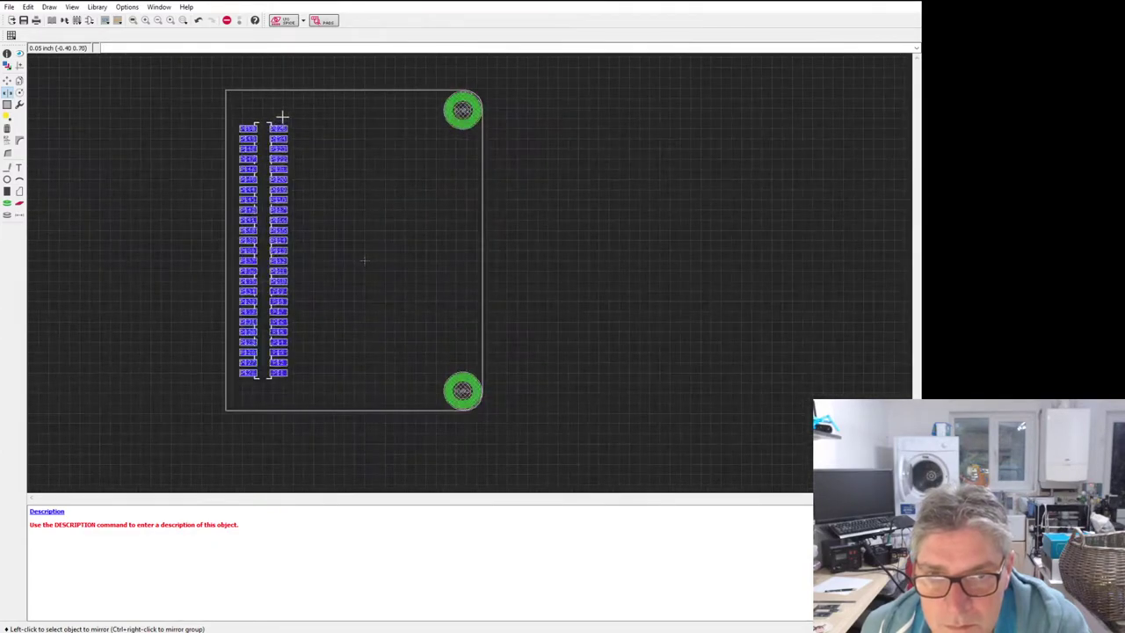
scroll(302, 211, up, 1)
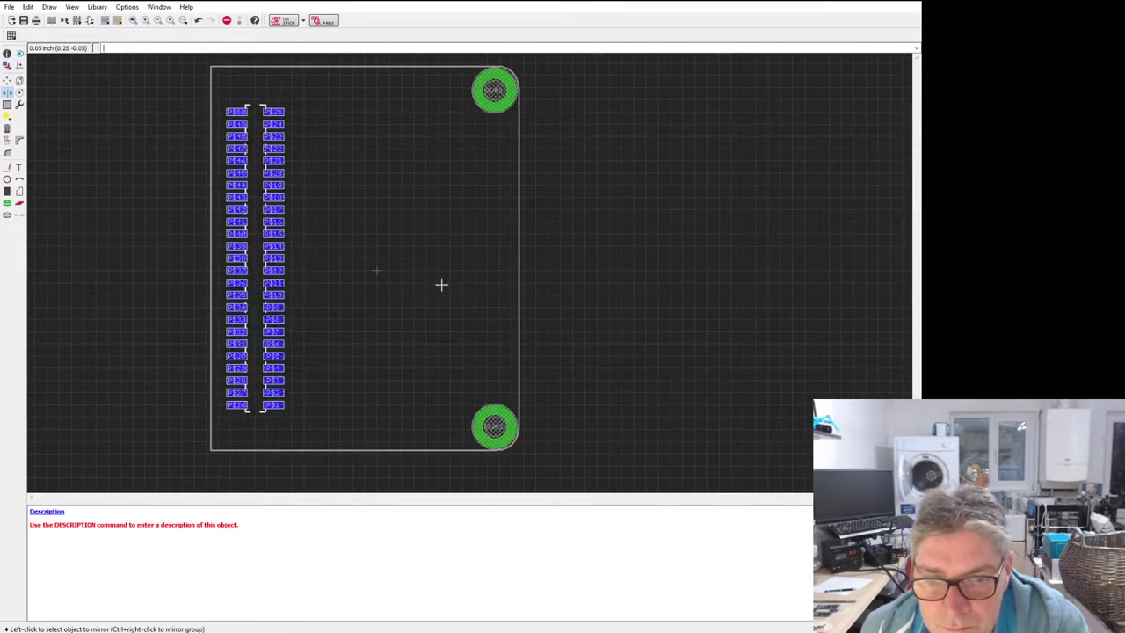
scroll(418, 265, down, 3)
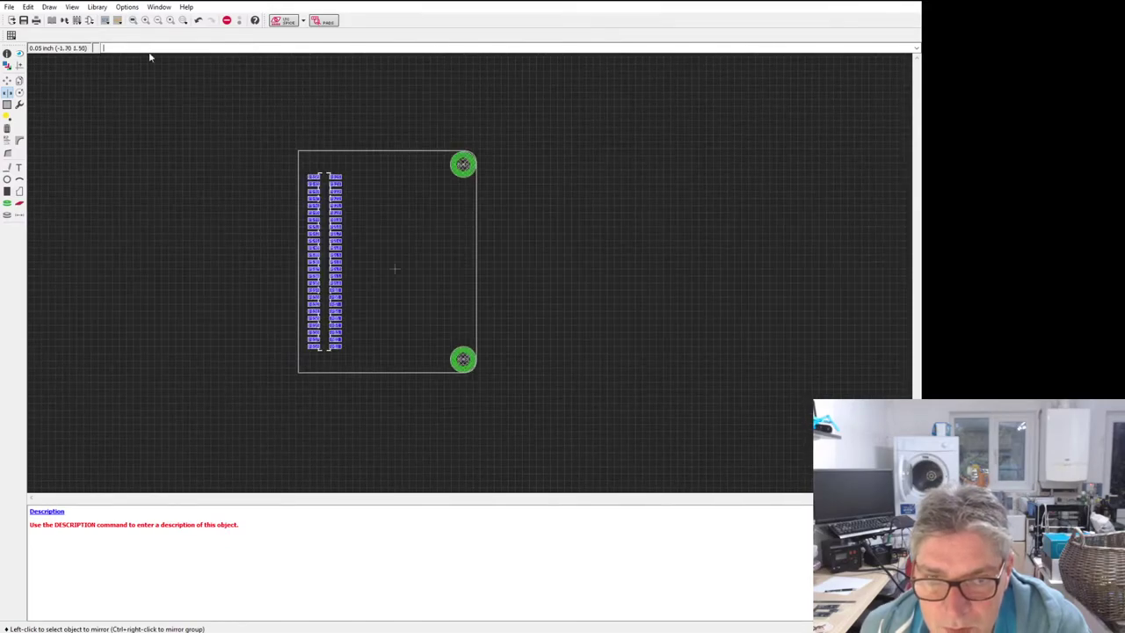
Step: Group the entire board with its pads and mounting holes, ready to mirror again
click(7, 106)
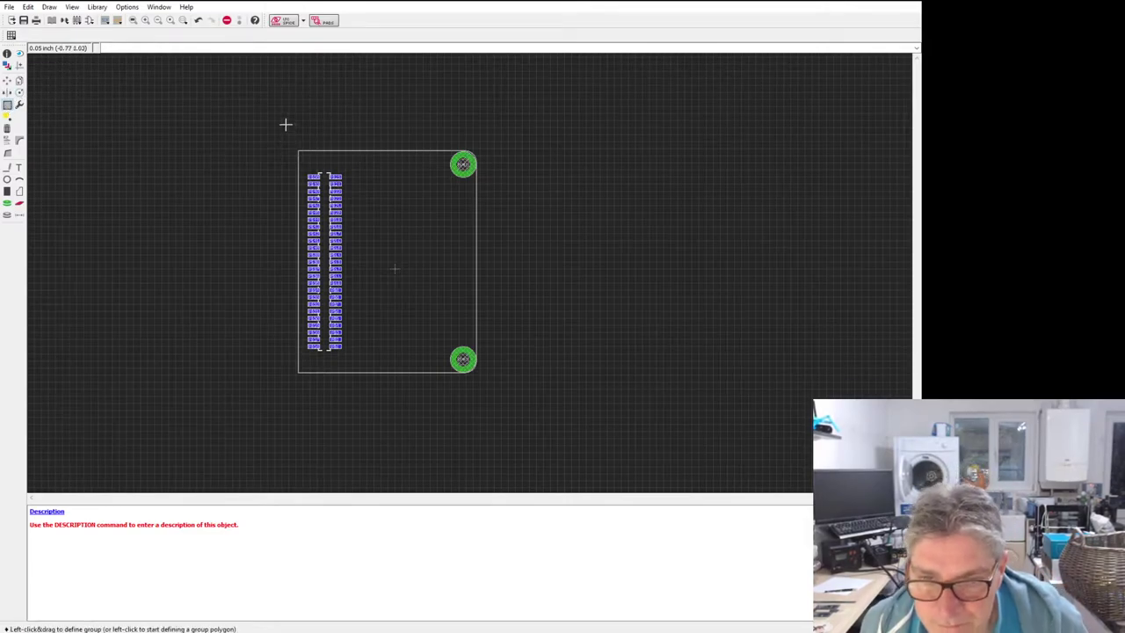
drag(285, 124, 507, 393)
key(ctrl+m)
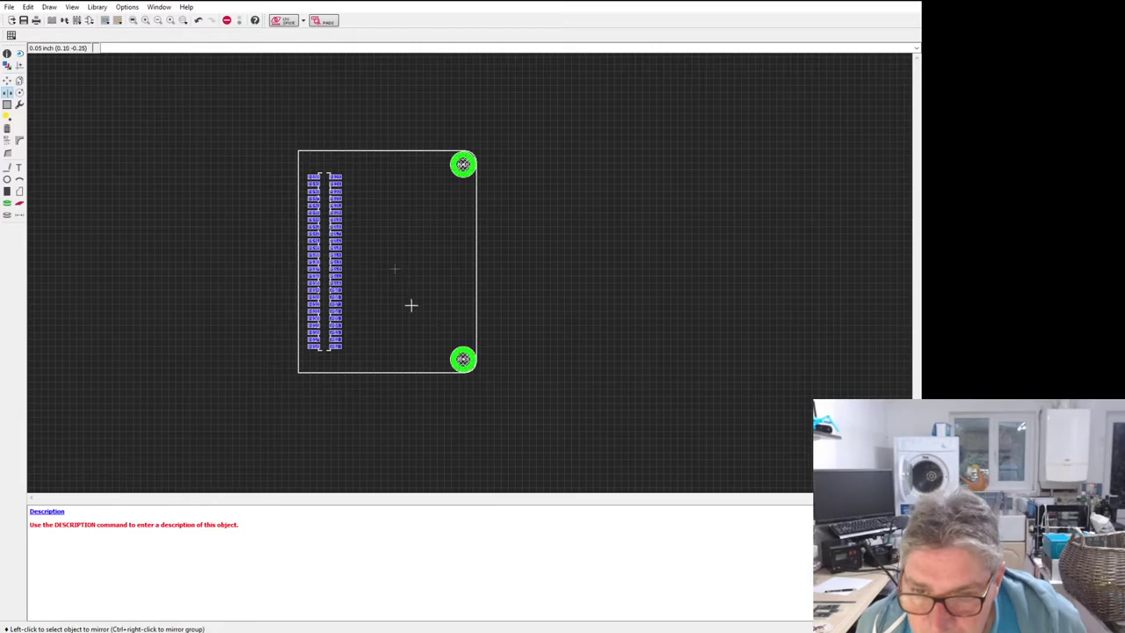
scroll(409, 303, up, 5)
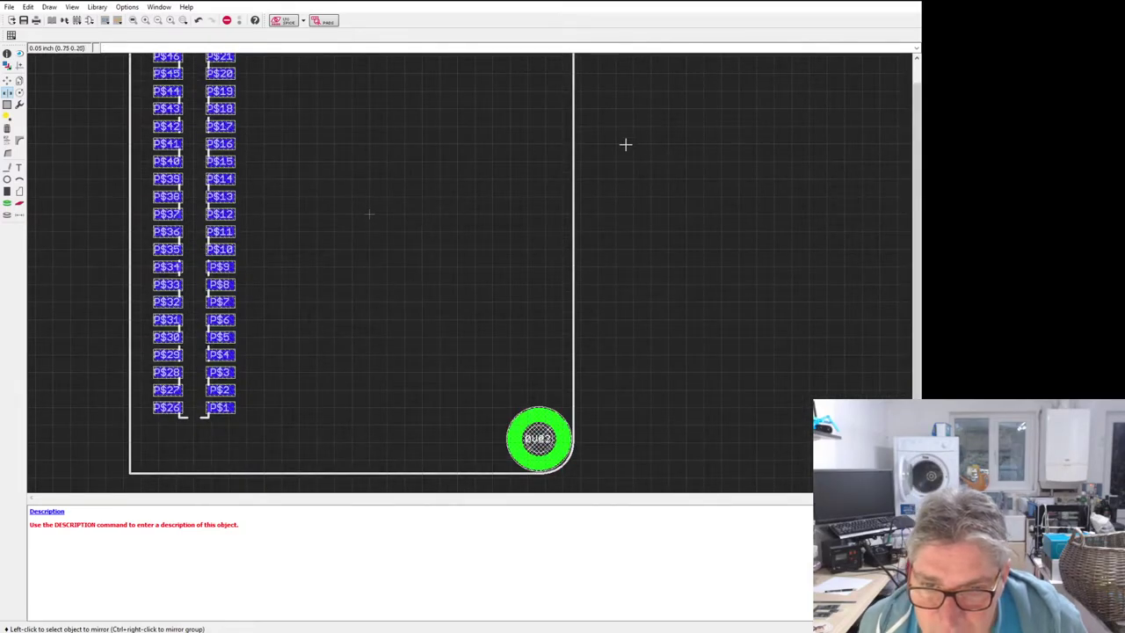
scroll(550, 273, down, 5)
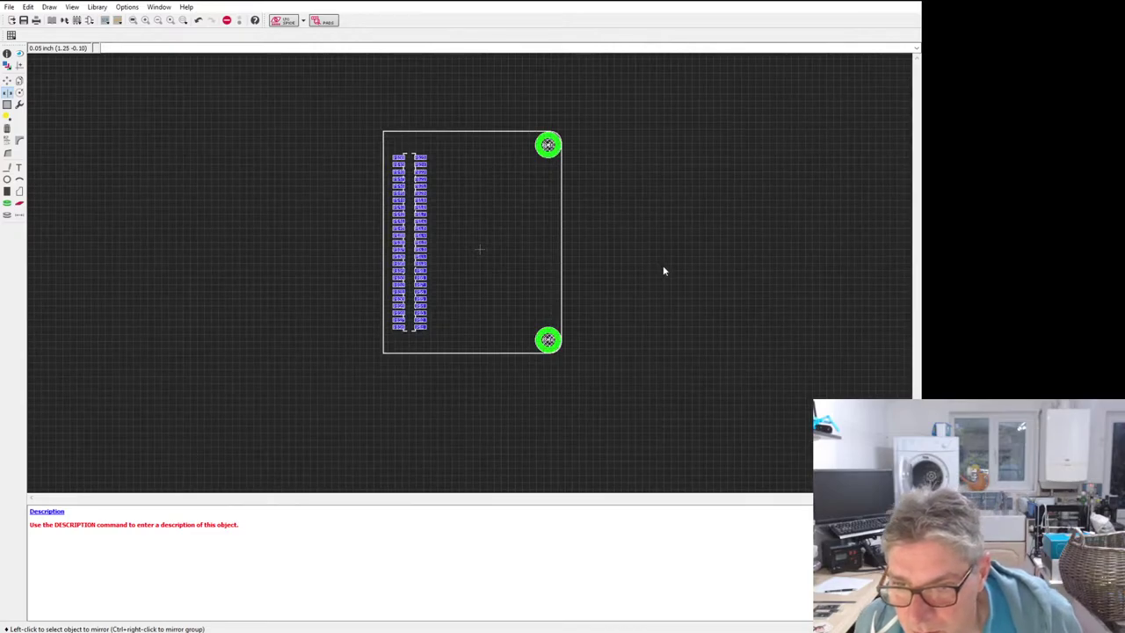
key(F7)
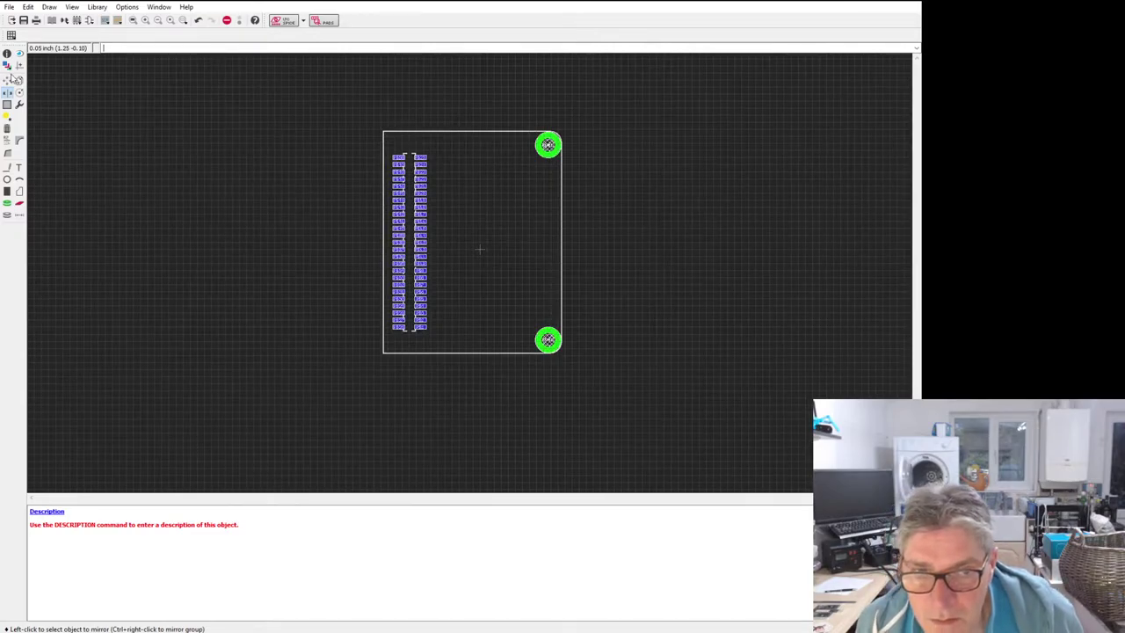
ctrl+right_click(661, 262)
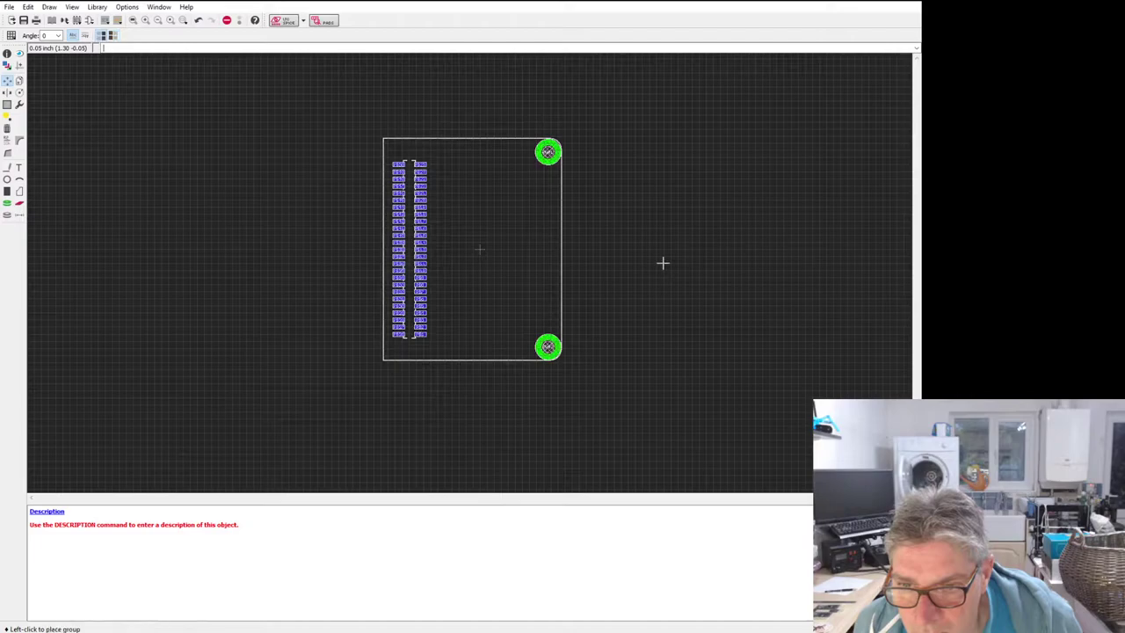
click(663, 262)
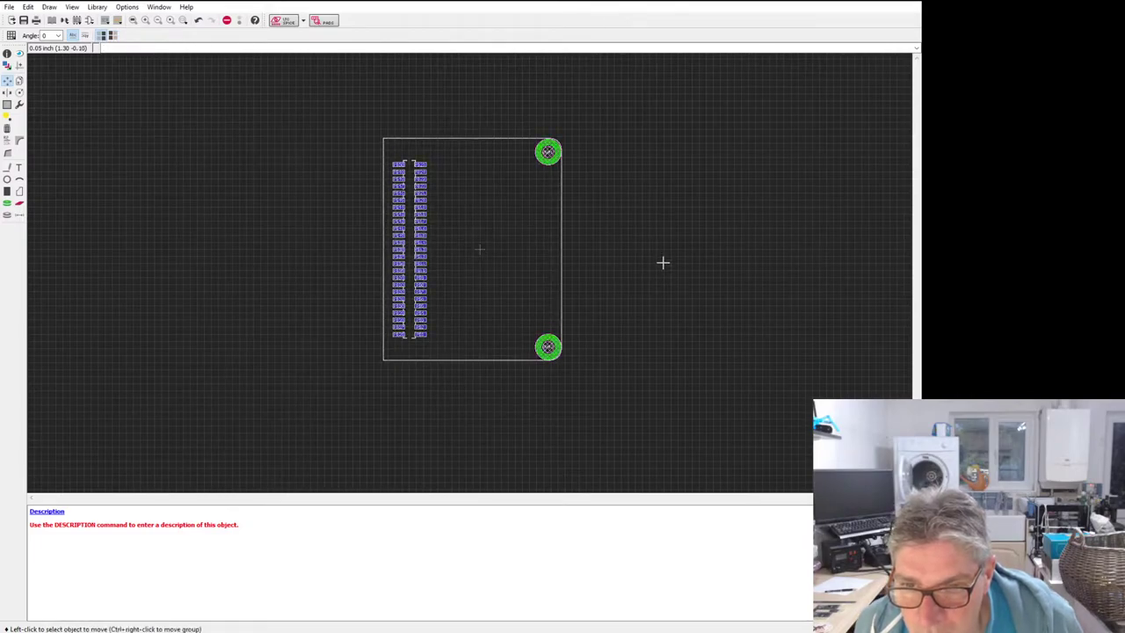
scroll(485, 262, up, 5)
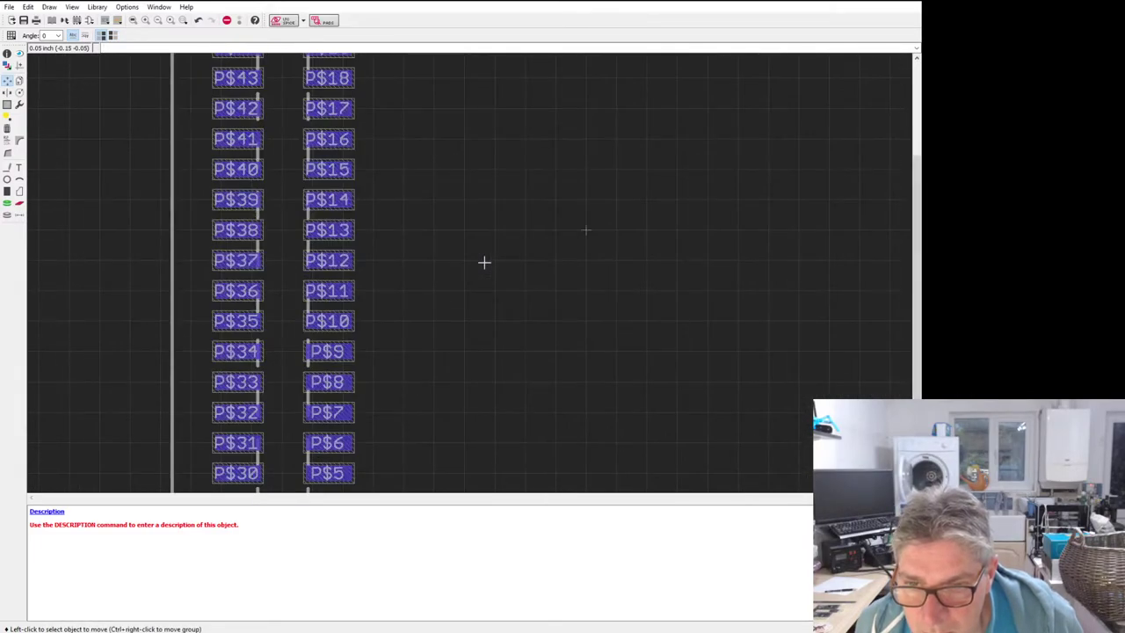
scroll(429, 221, down, 6)
scroll(524, 195, up, 2)
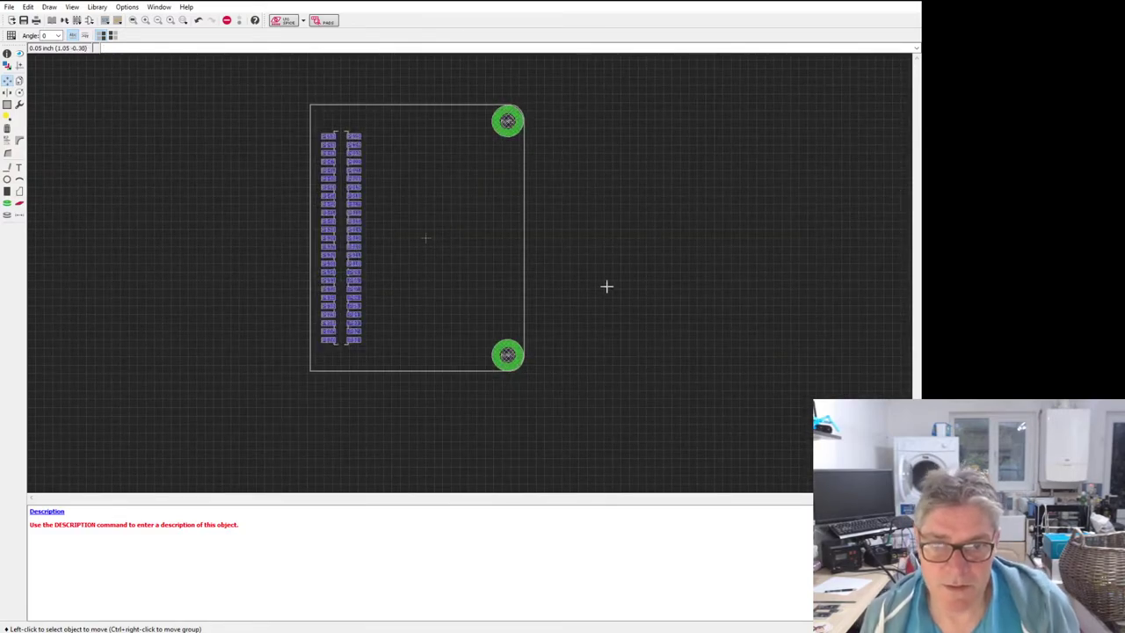
scroll(400, 193, up, 3)
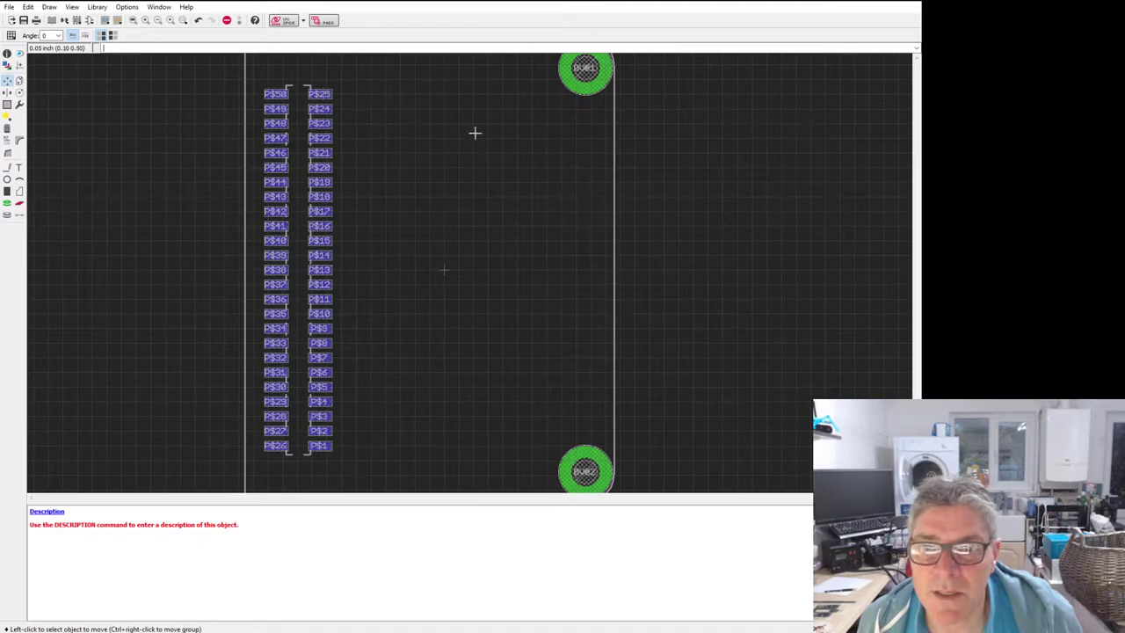
scroll(488, 196, down, 2)
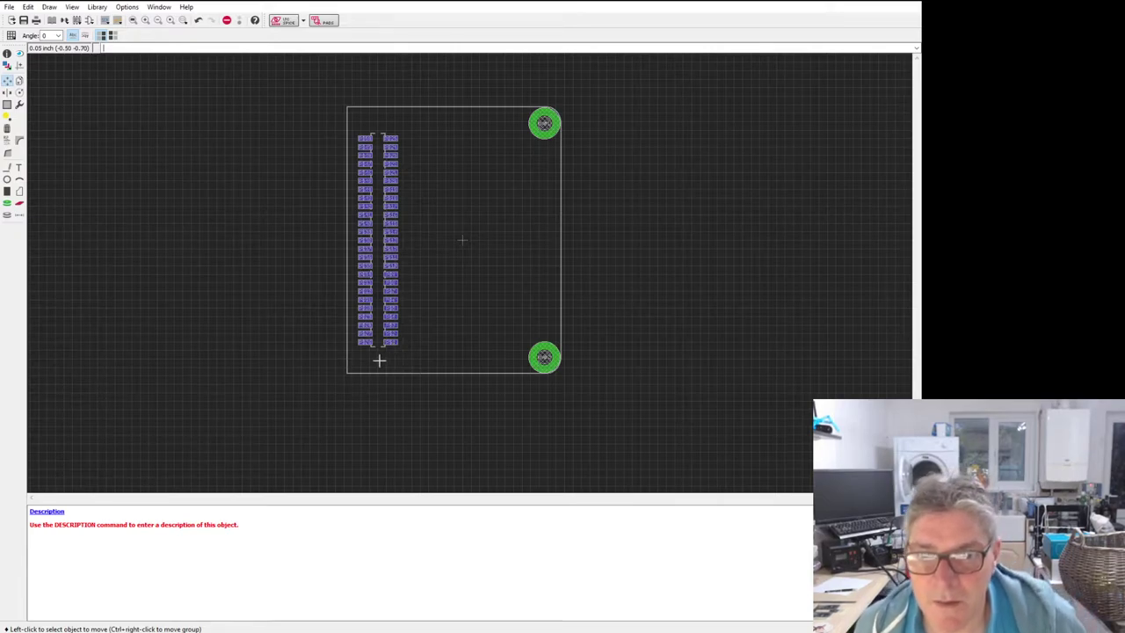
scroll(370, 367, up, 5)
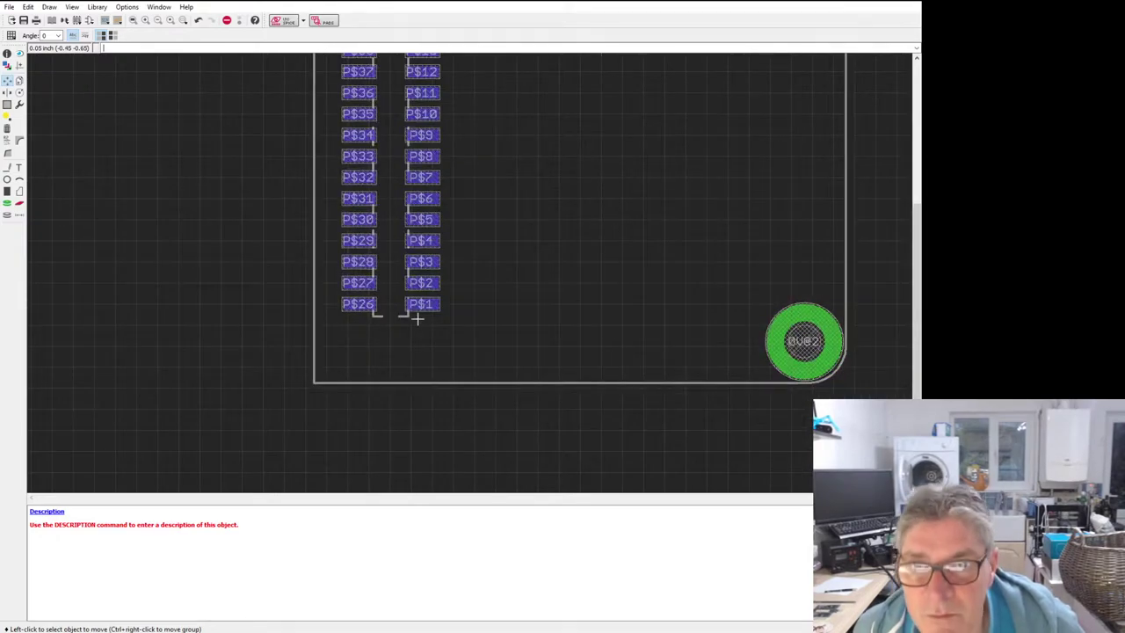
scroll(418, 320, down, 6)
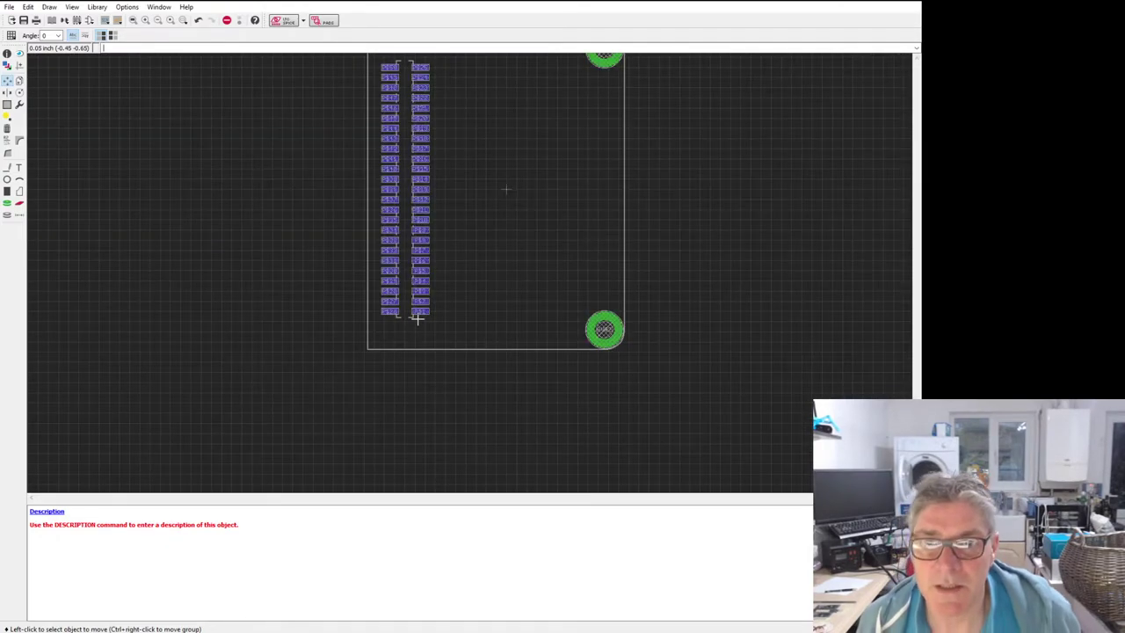
scroll(446, 188, up, 2)
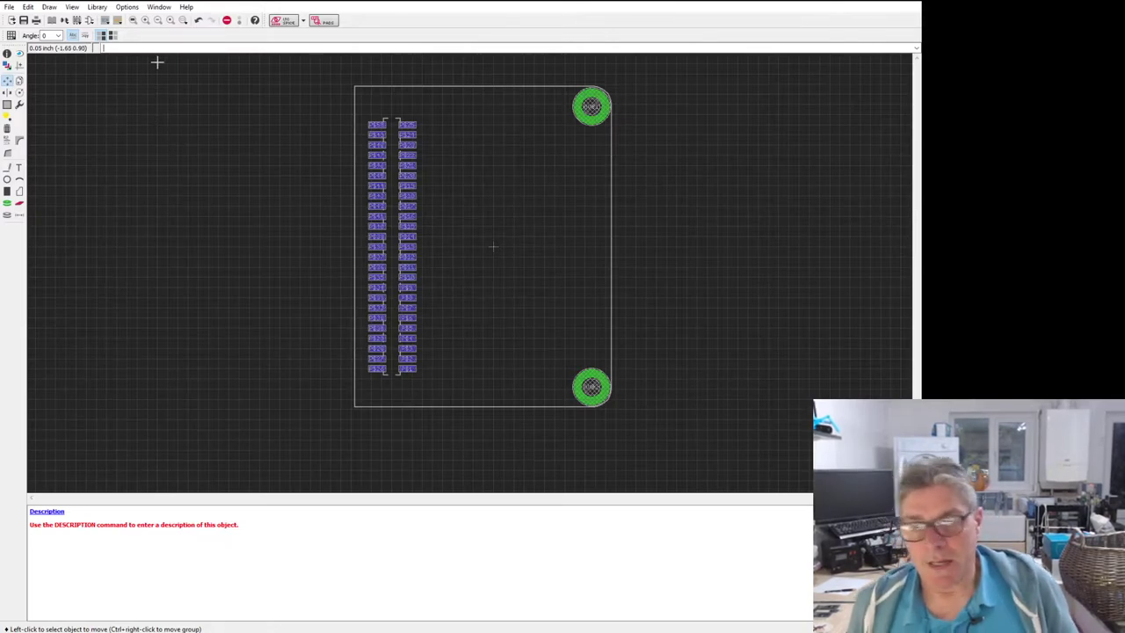
Step: Group both 25-pad columns, pick them up with Move and rotate the group to 180°
click(7, 94)
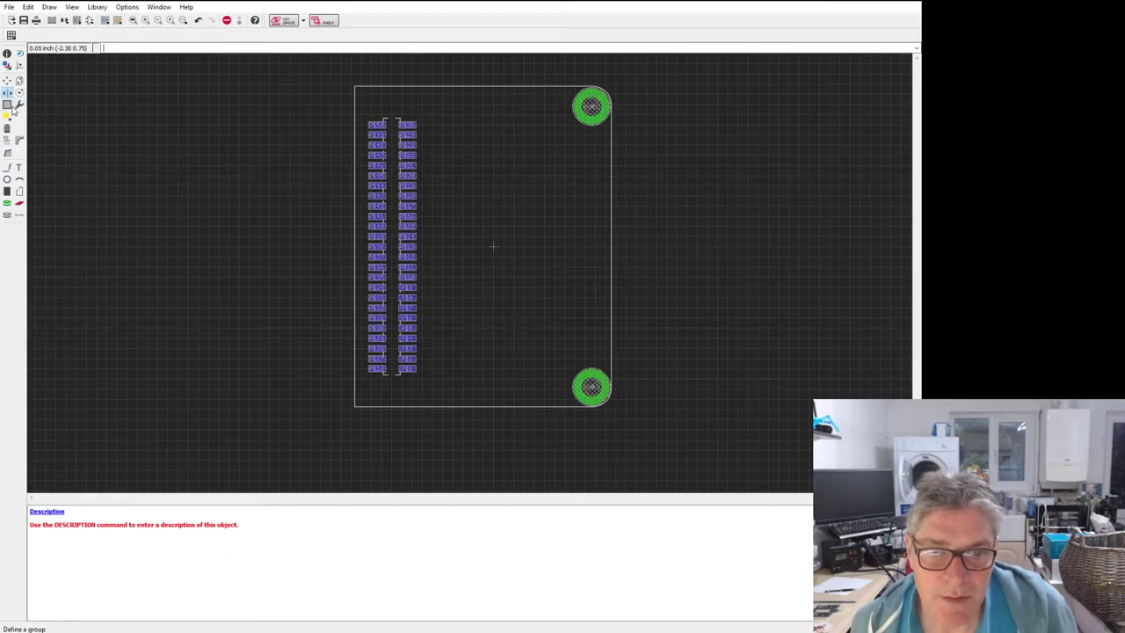
click(19, 94)
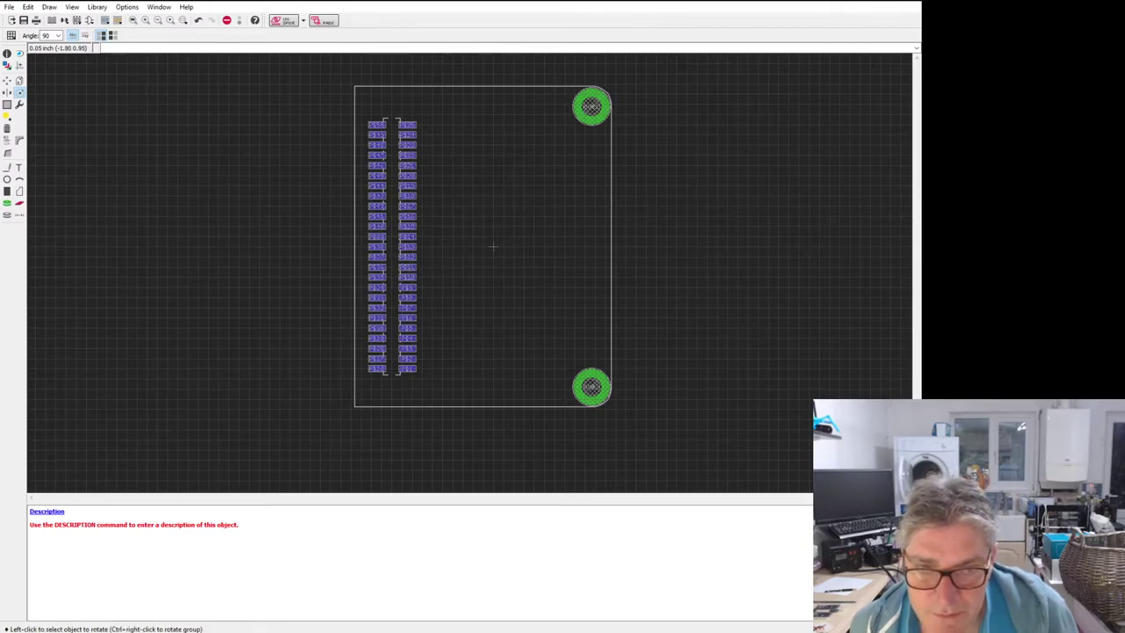
click(7, 103)
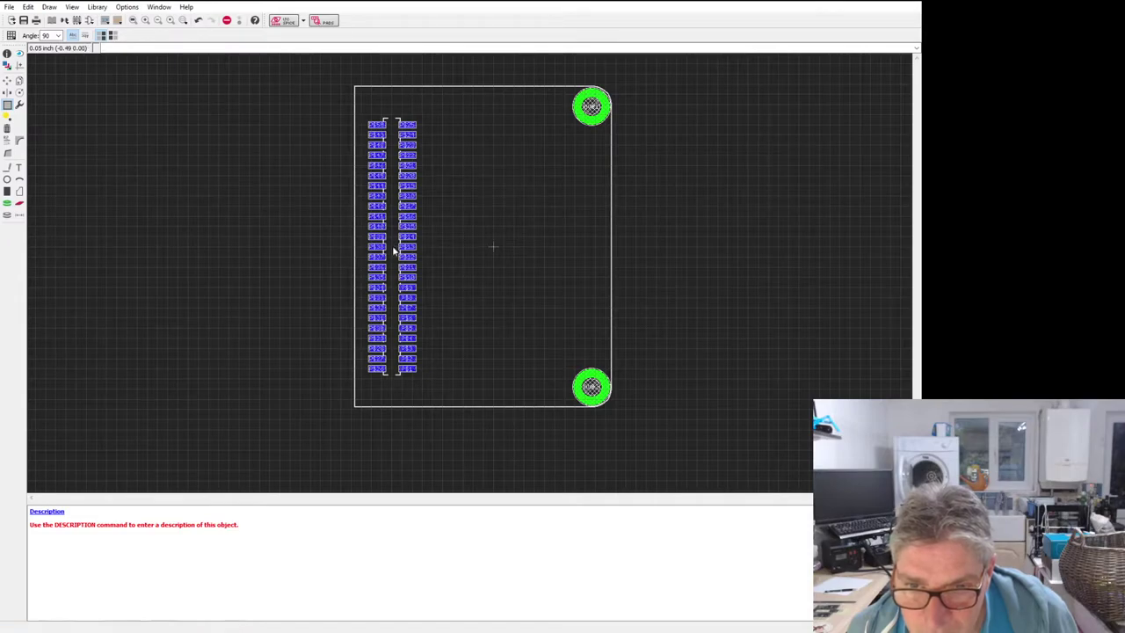
click(7, 79)
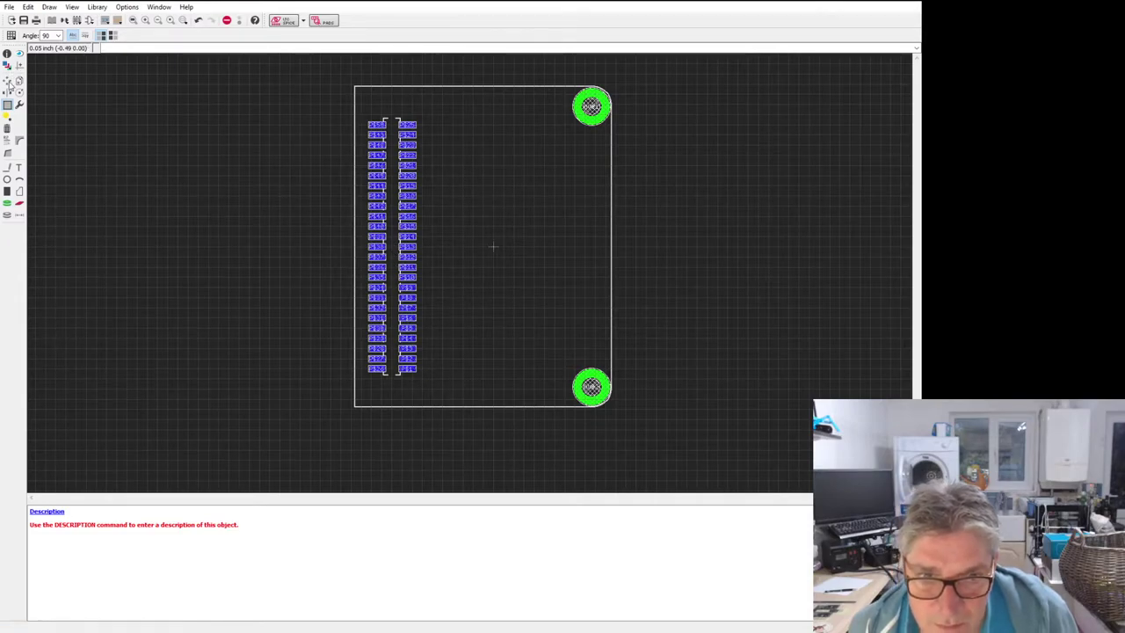
ctrl+right_click(463, 351)
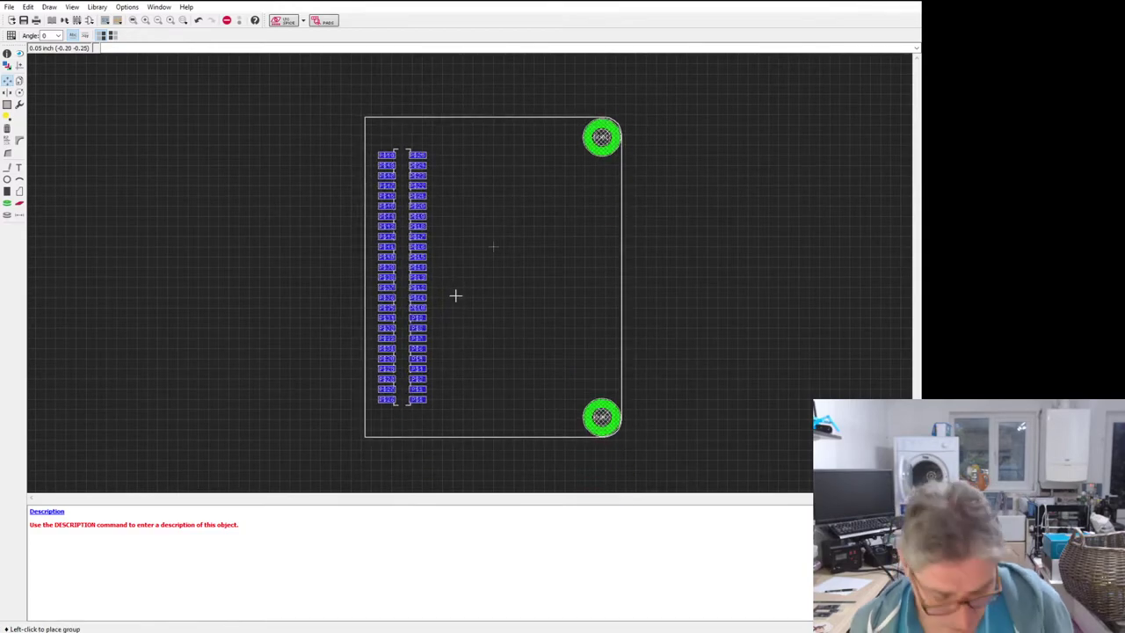
key(Escape)
click(7, 104)
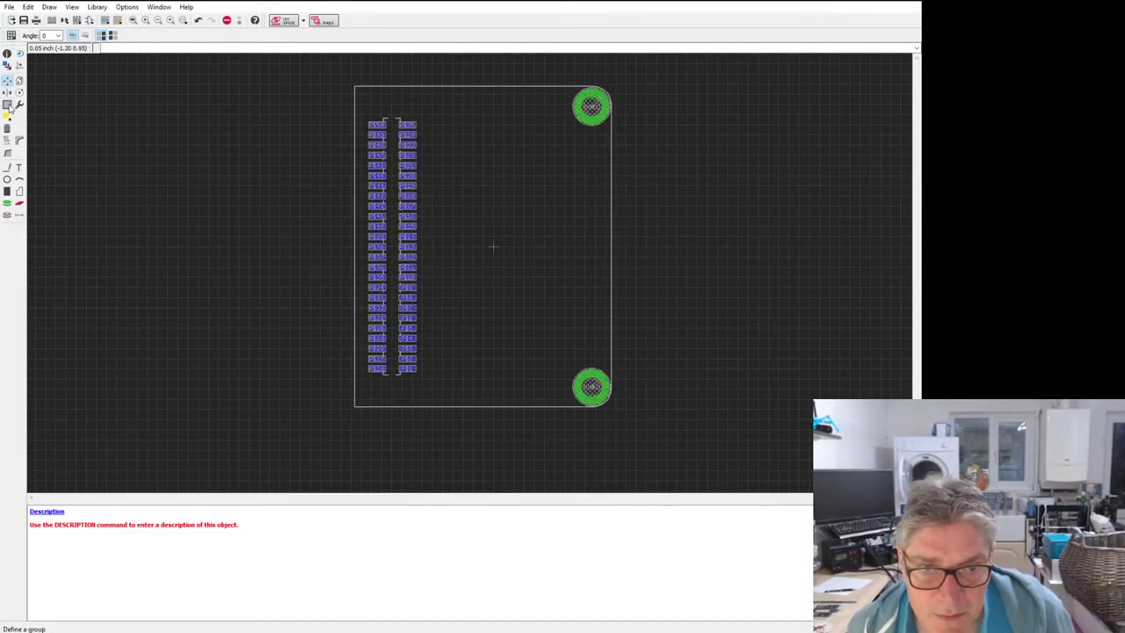
drag(422, 110, 361, 397)
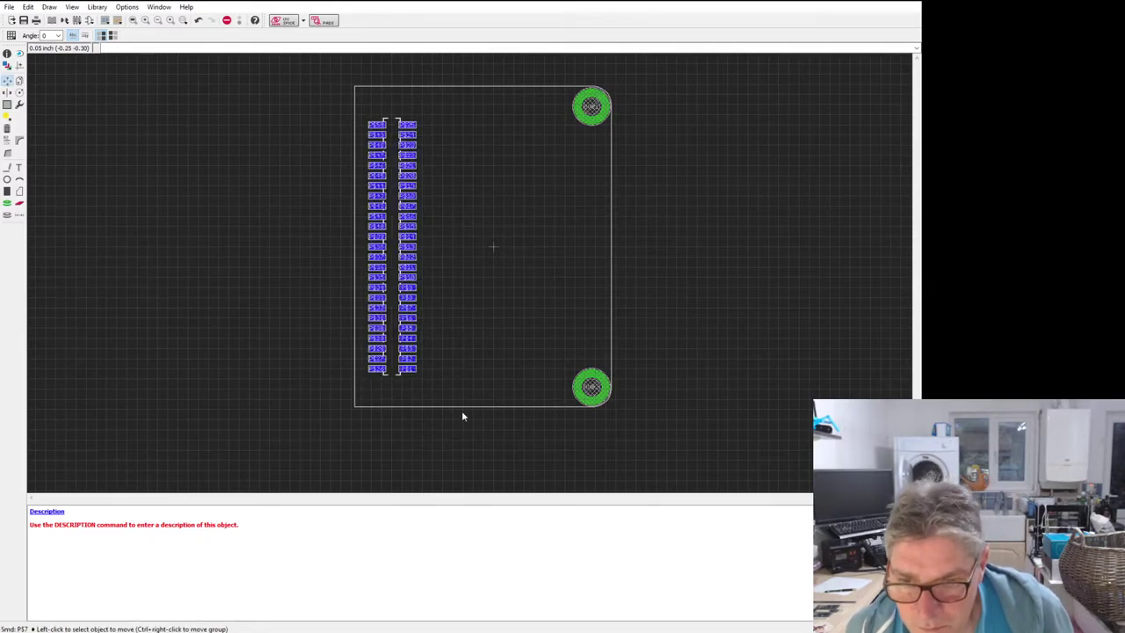
ctrl+right_click(444, 305)
key(r)
key(r)
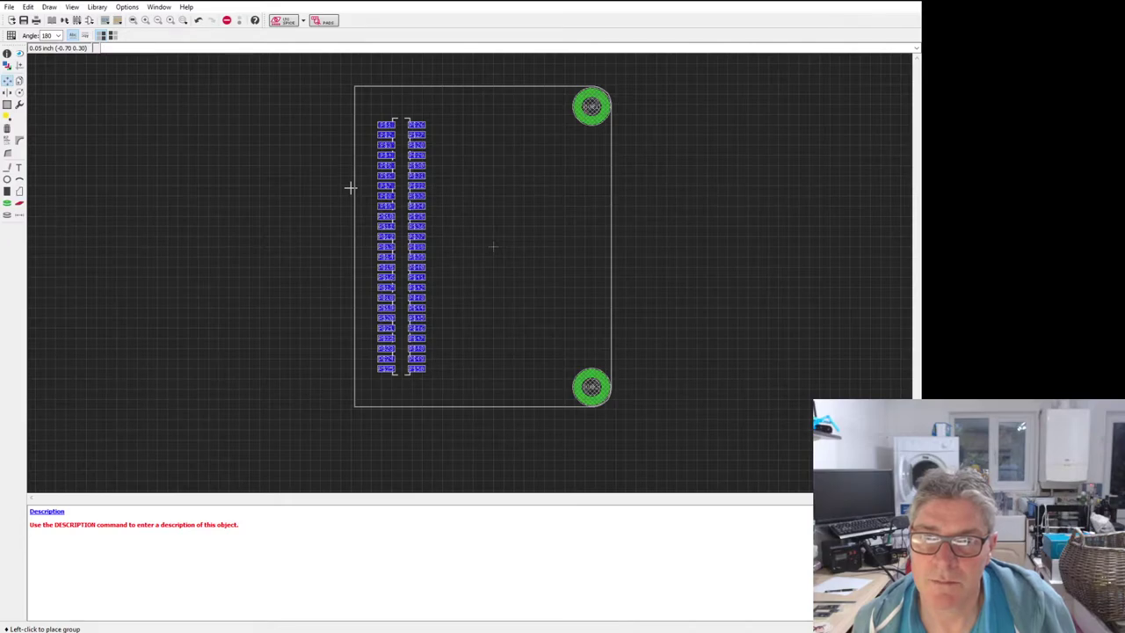
Step: Place the rotated pad group on the footprint and flip it to the bottom layer
click(350, 188)
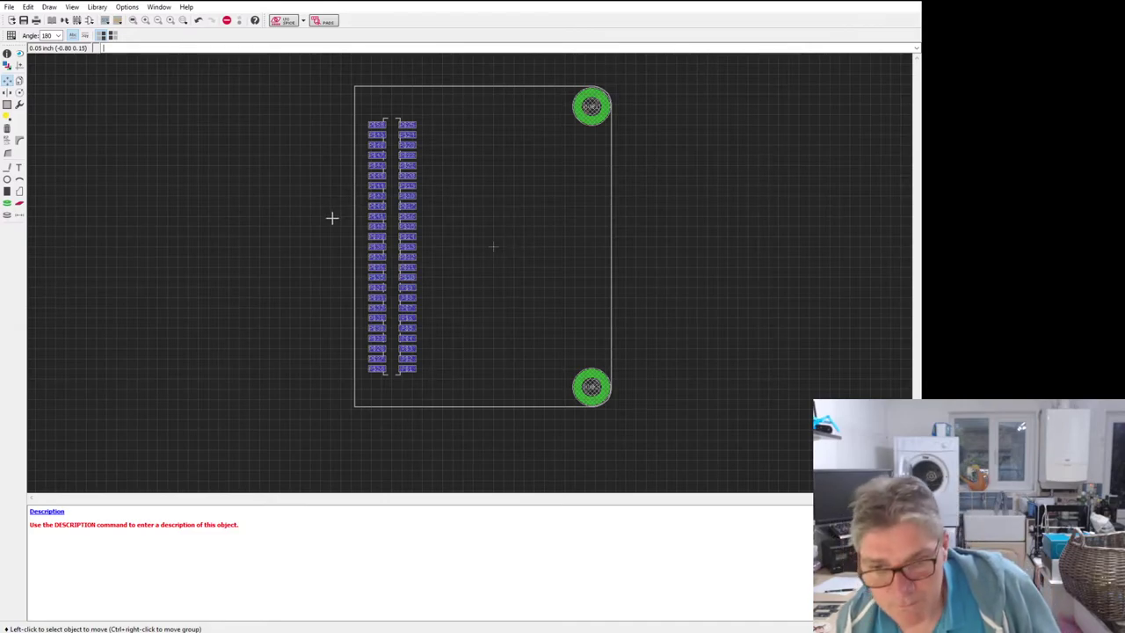
key(ctrl+z)
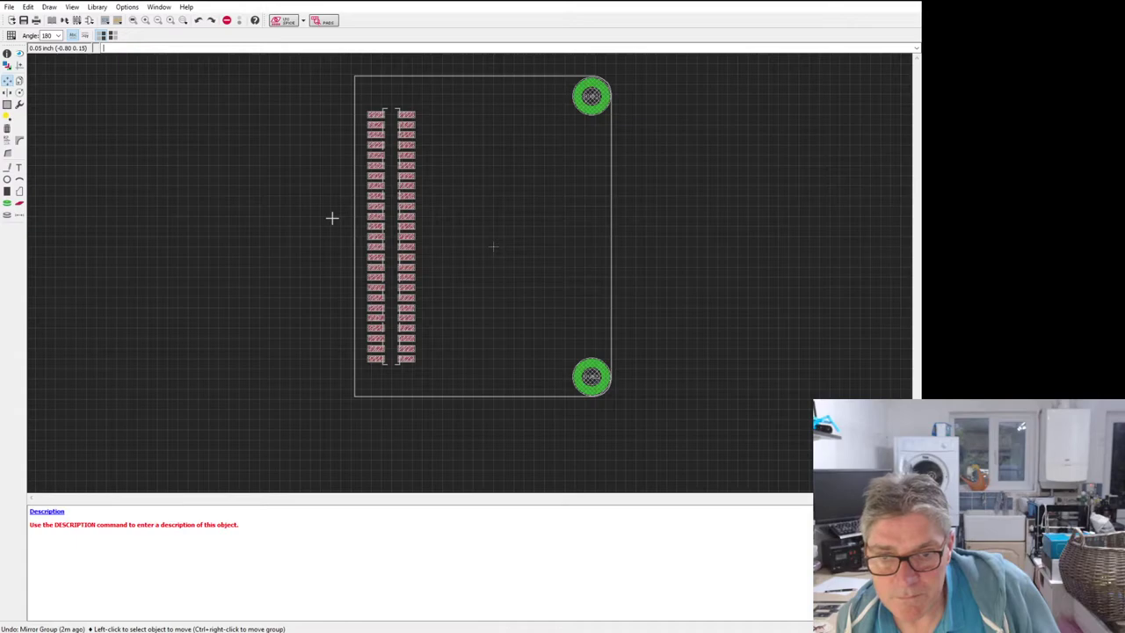
scroll(519, 317, up, 2)
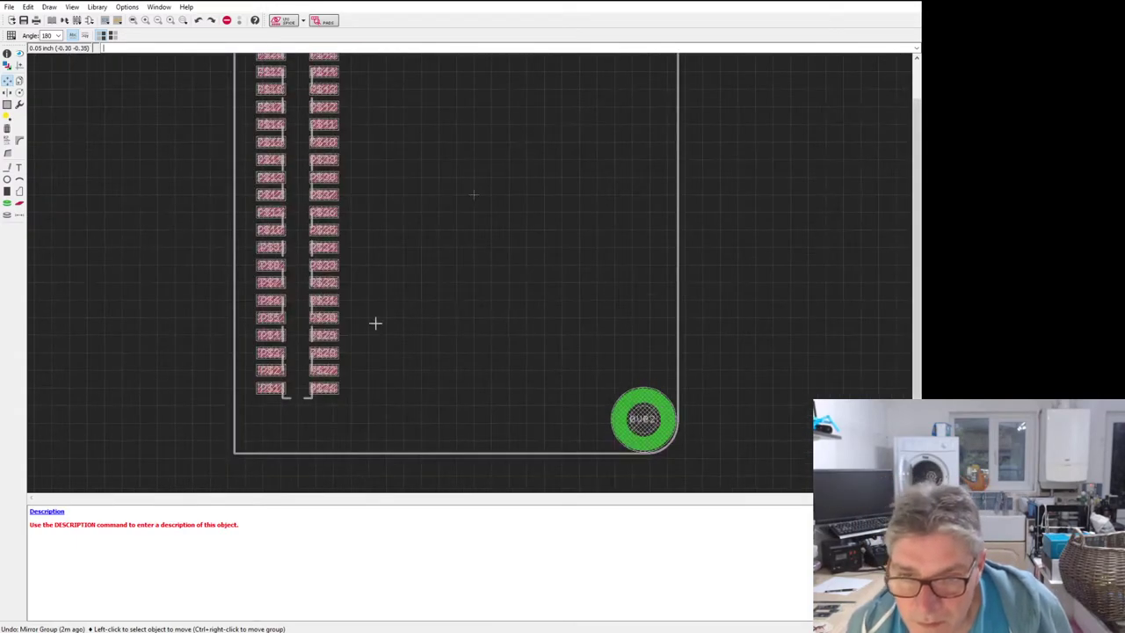
scroll(375, 324, down, 2)
Step: Group the whole footprint and move it back into place inside the outline
click(7, 104)
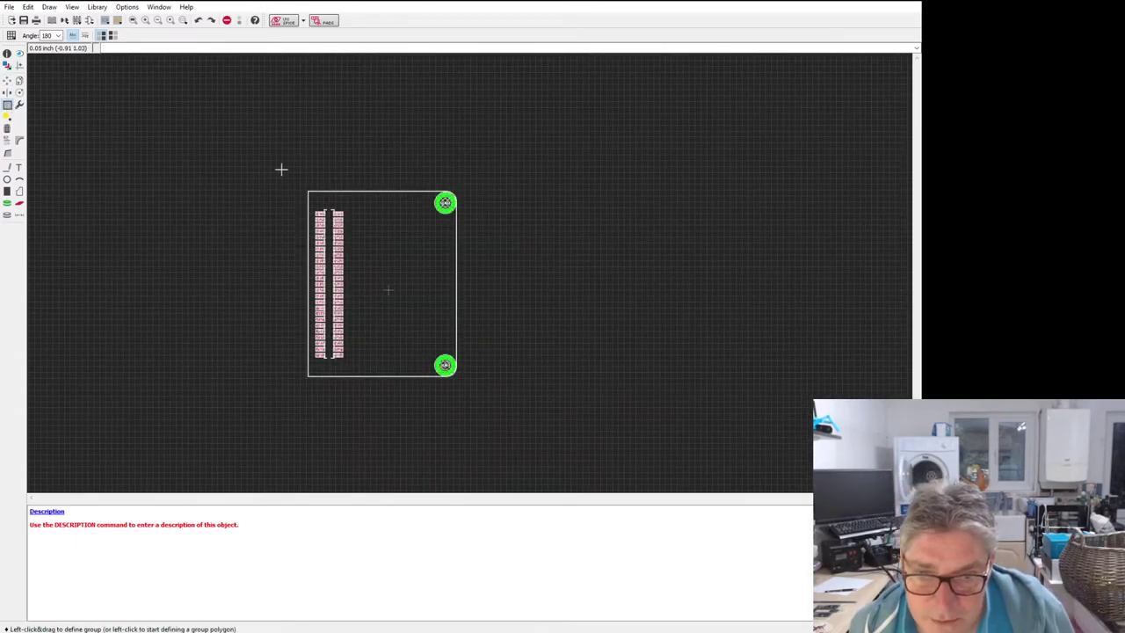
drag(282, 169, 574, 484)
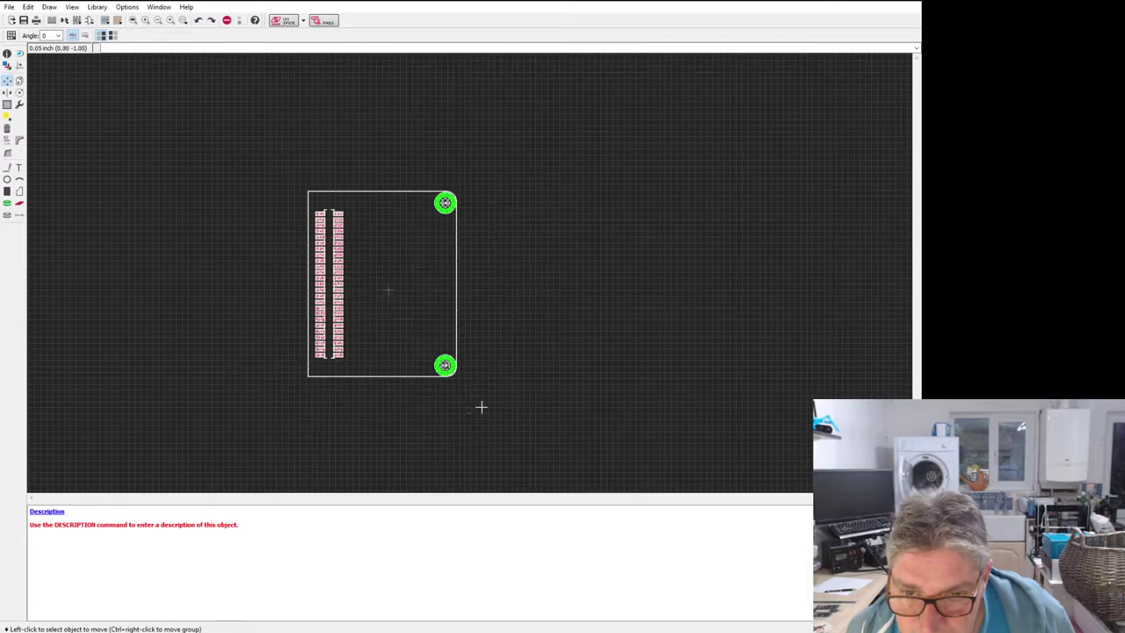
click(520, 347)
scroll(518, 341, up, 2)
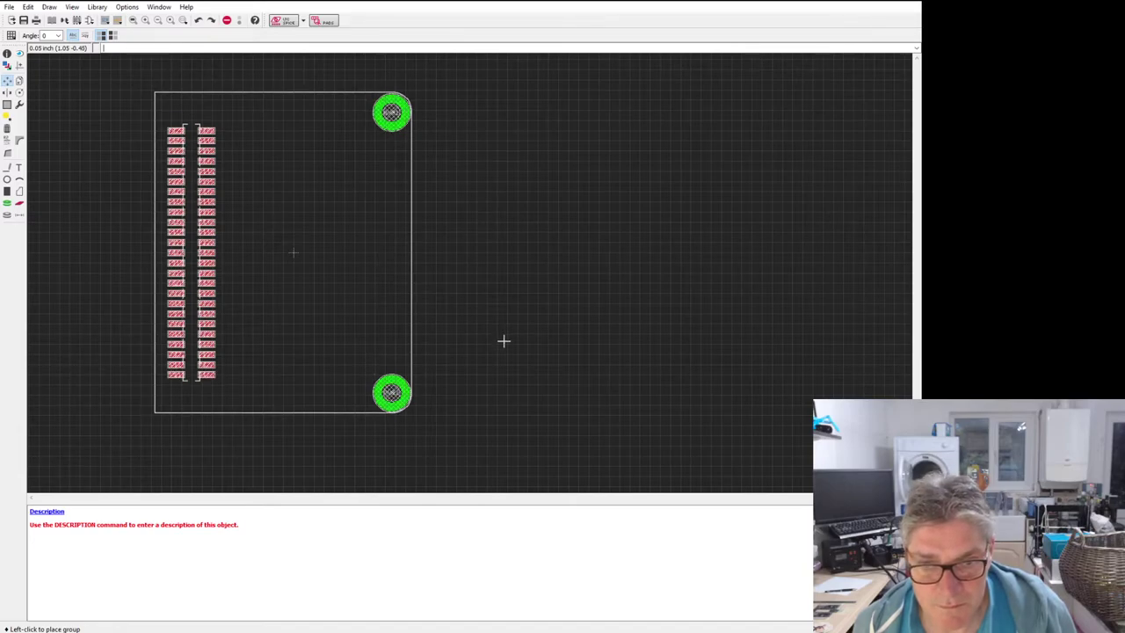
scroll(503, 341, up, 3)
scroll(504, 341, down, 2)
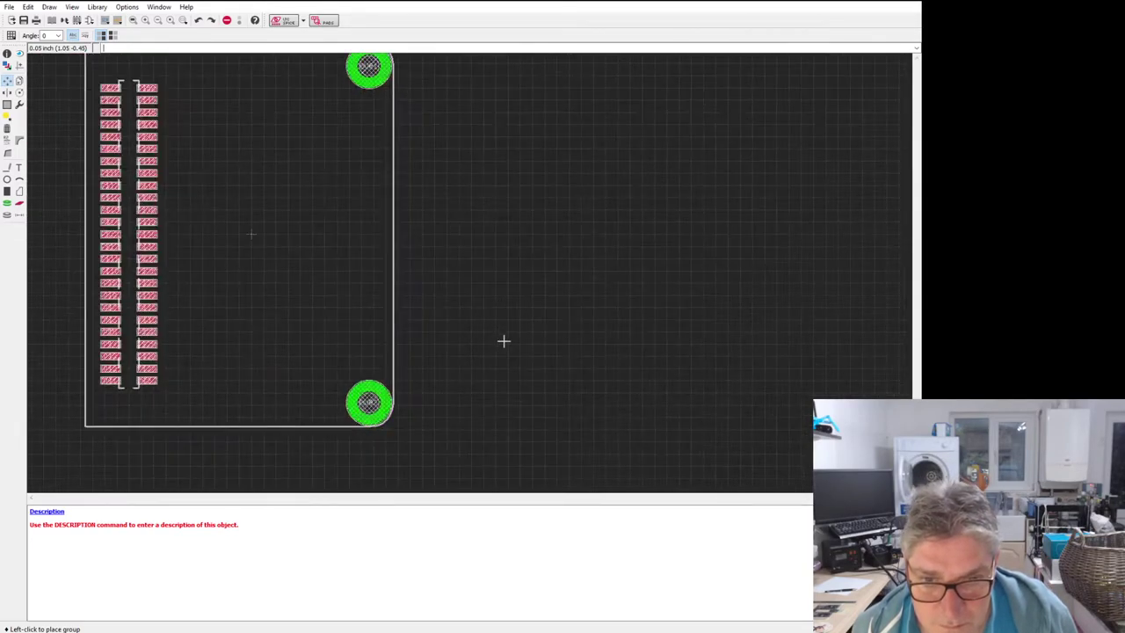
click(504, 341)
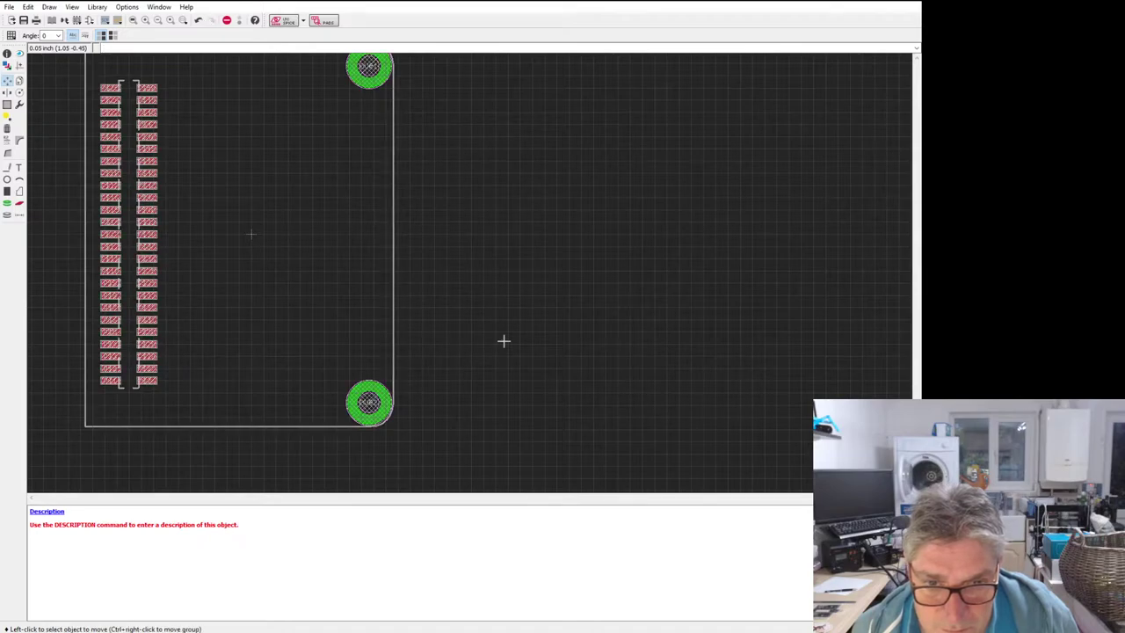
scroll(233, 278, up, 2)
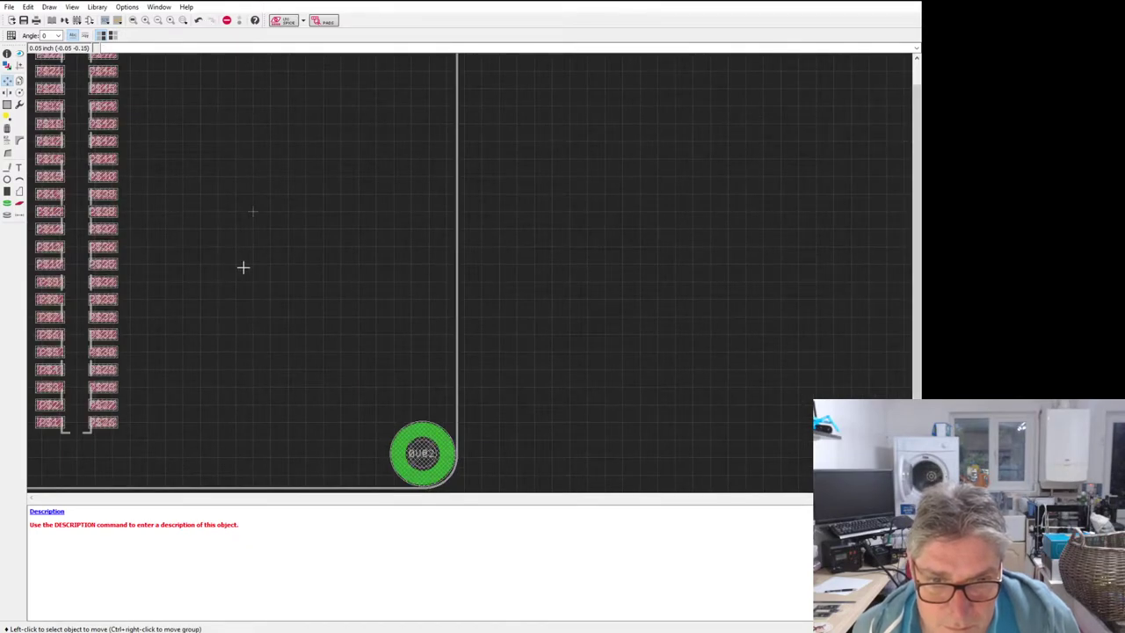
scroll(461, 251, down, 2)
scroll(379, 269, down, 1)
scroll(204, 312, up, 2)
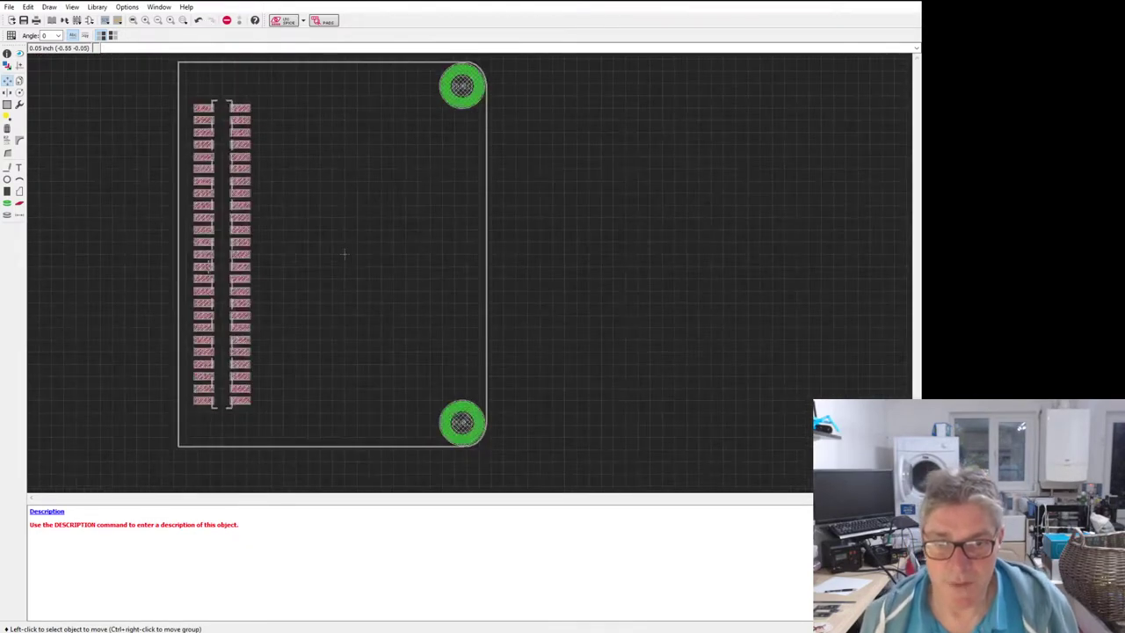
scroll(334, 206, down, 2)
scroll(333, 183, up, 2)
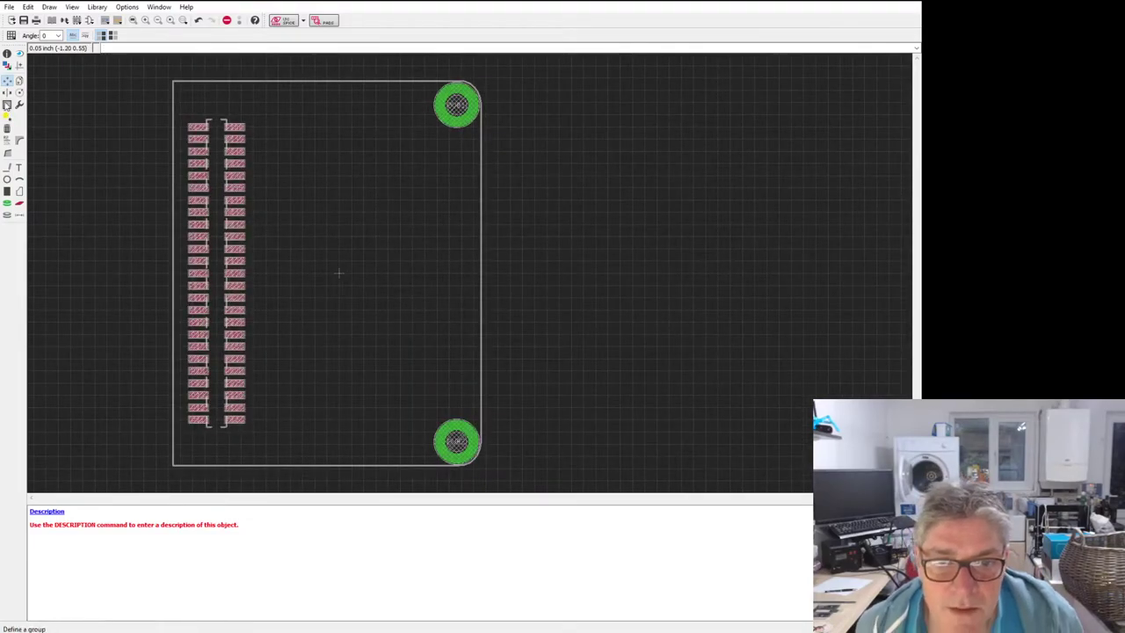
Step: Begin a new group selection on the carrier footprint with both pad columns and mounting holes in view
click(7, 104)
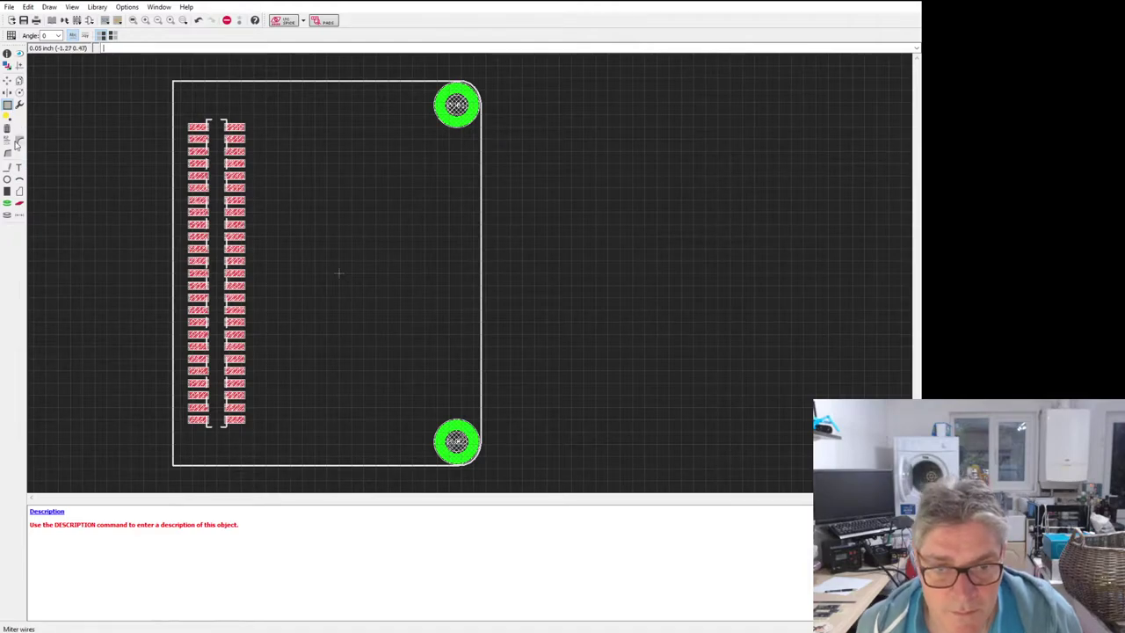
scroll(203, 141, up, 5)
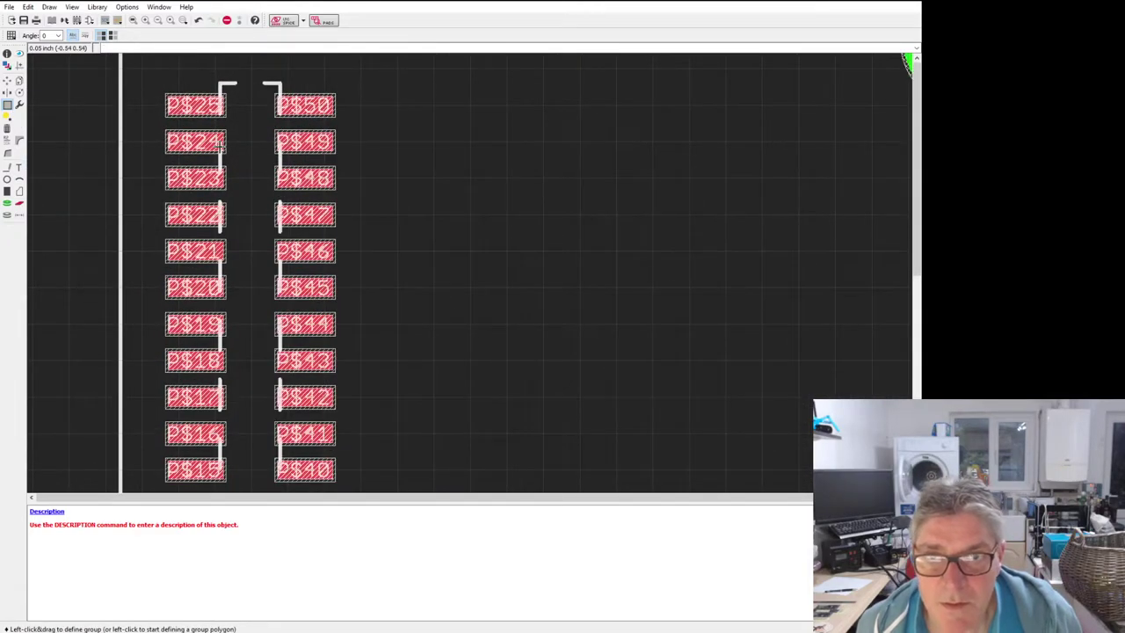
scroll(218, 143, down, 3)
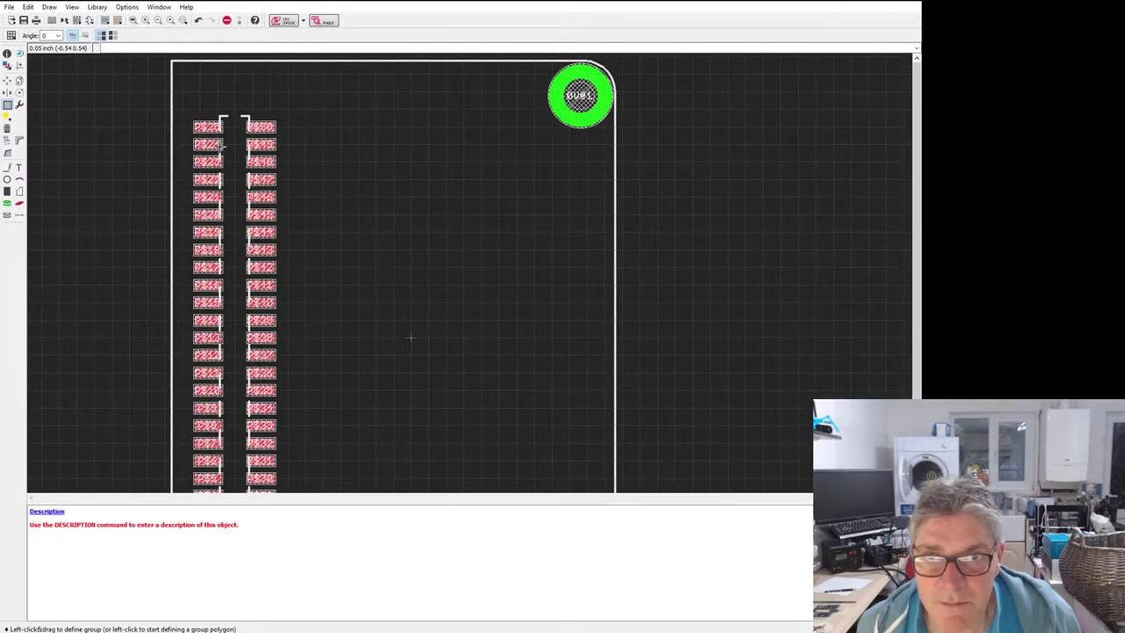
scroll(222, 144, down, 3)
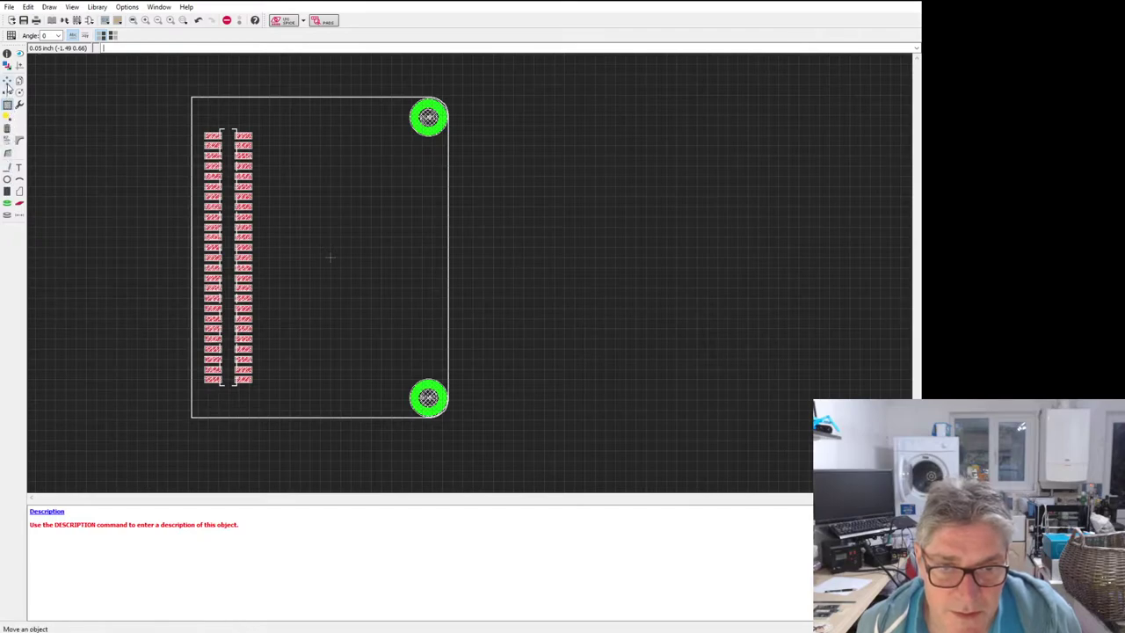
Step: Mirror every left-column SMD pad, top to bottom, onto the bottom layer
click(8, 92)
click(211, 143)
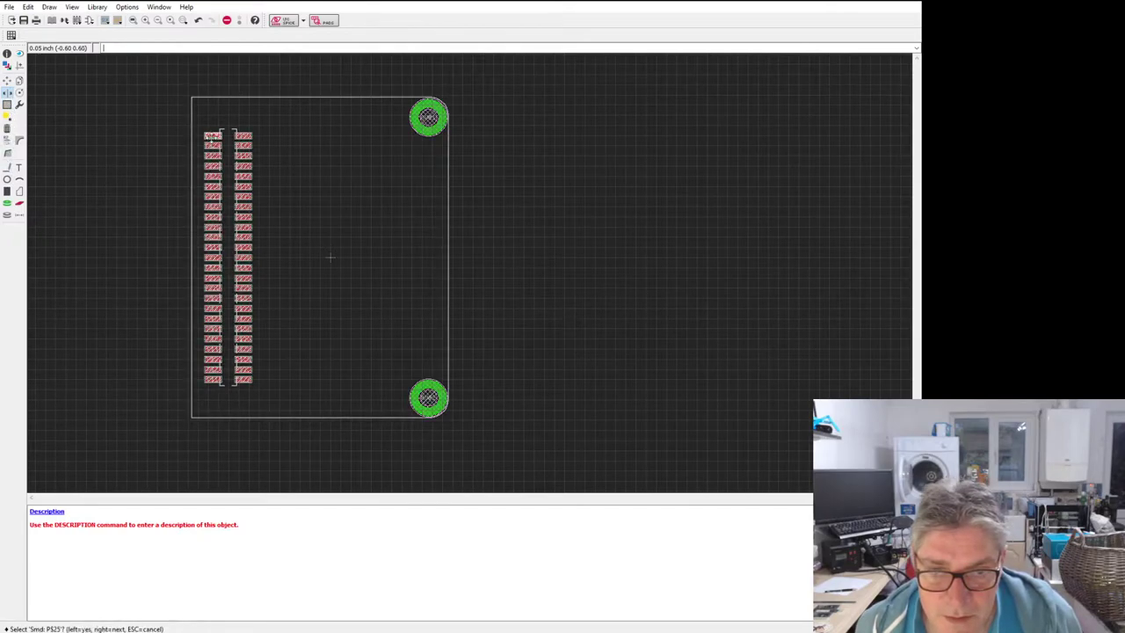
click(212, 140)
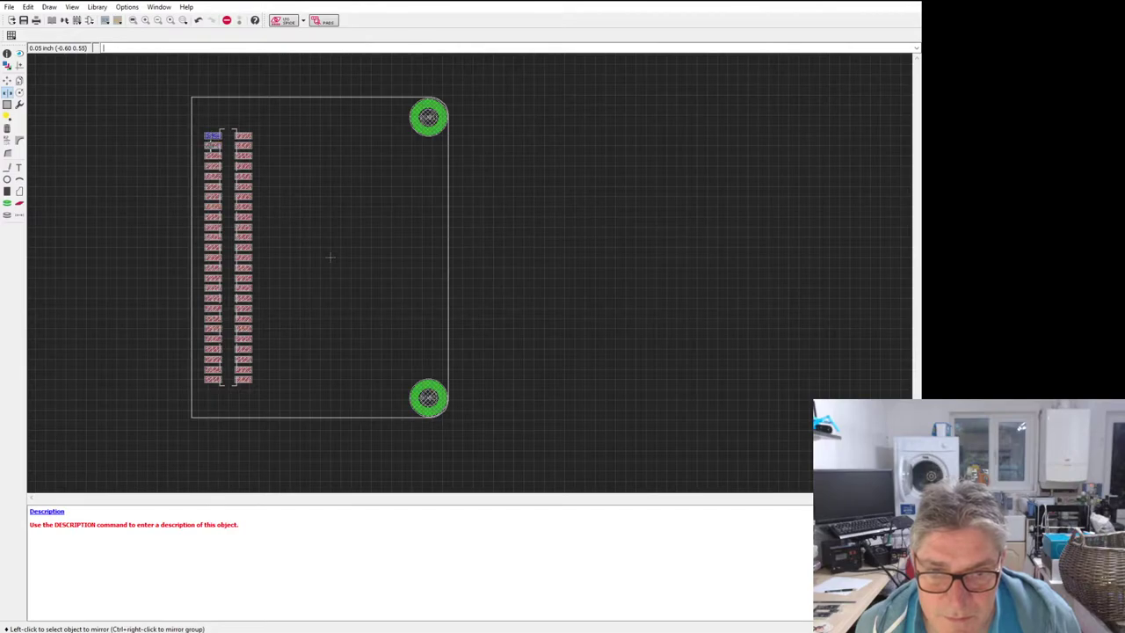
click(212, 145)
click(213, 155)
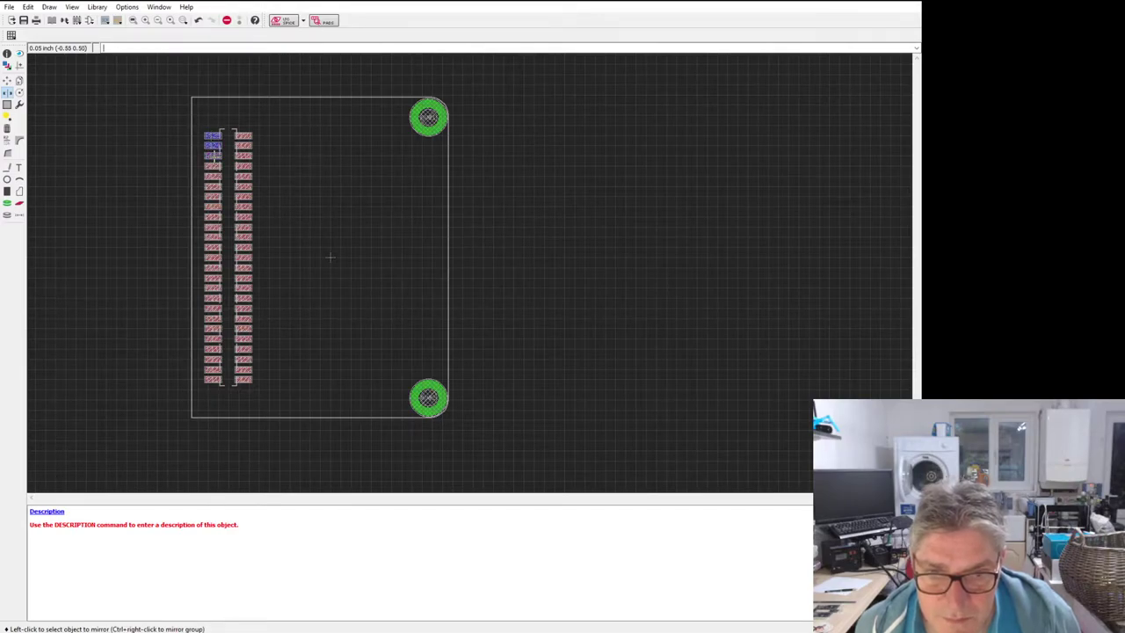
click(213, 166)
click(213, 175)
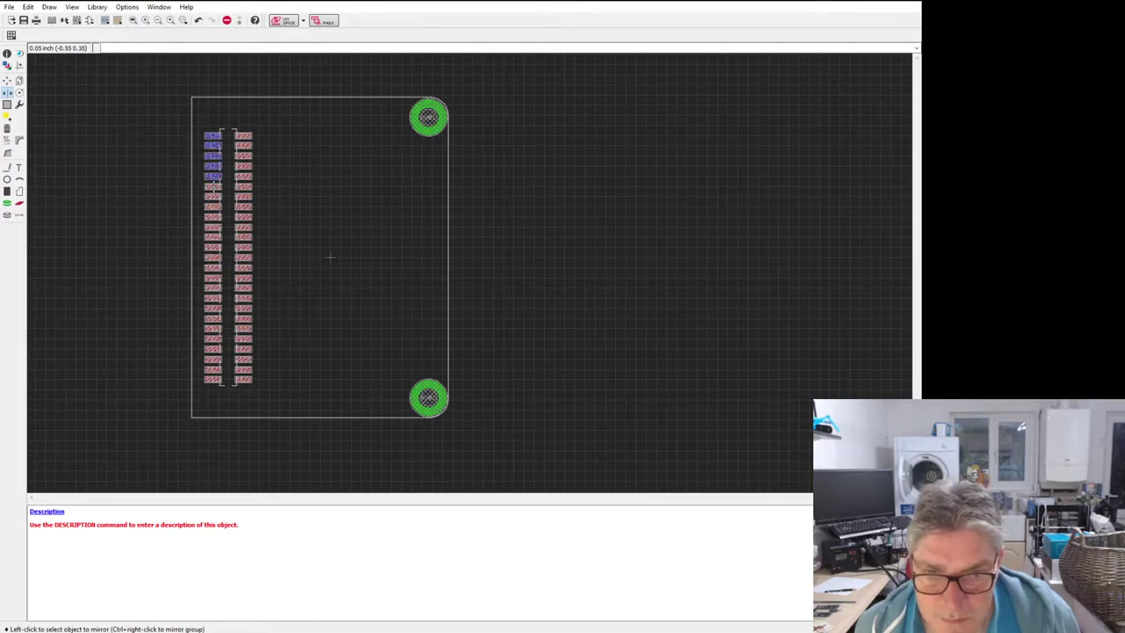
click(213, 185)
click(213, 196)
click(212, 227)
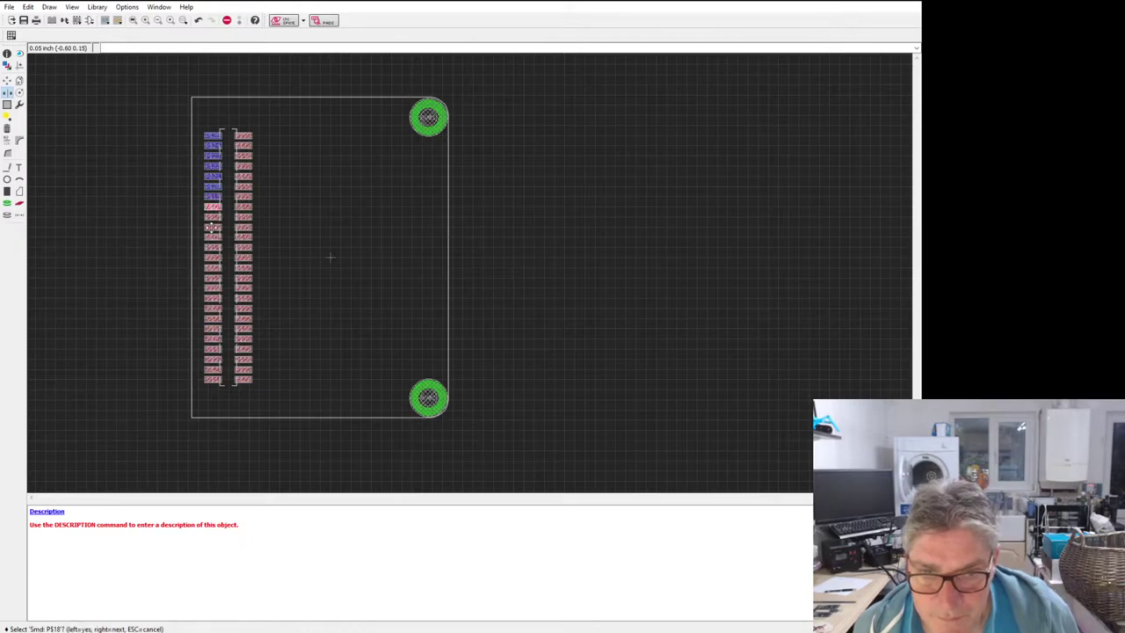
click(212, 205)
click(212, 216)
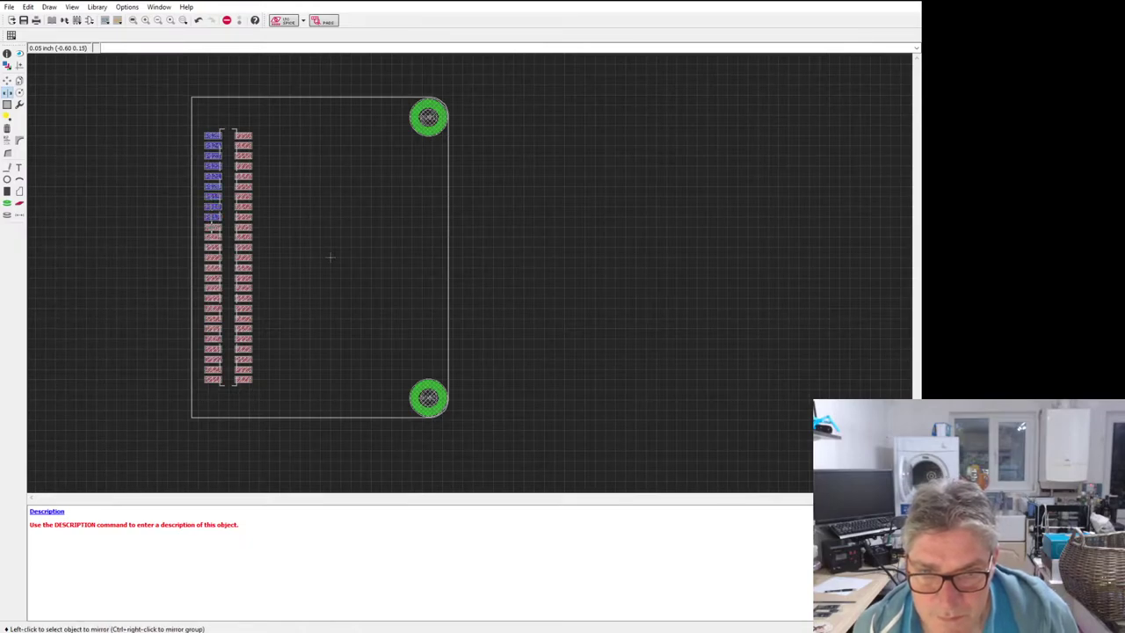
click(213, 227)
click(213, 237)
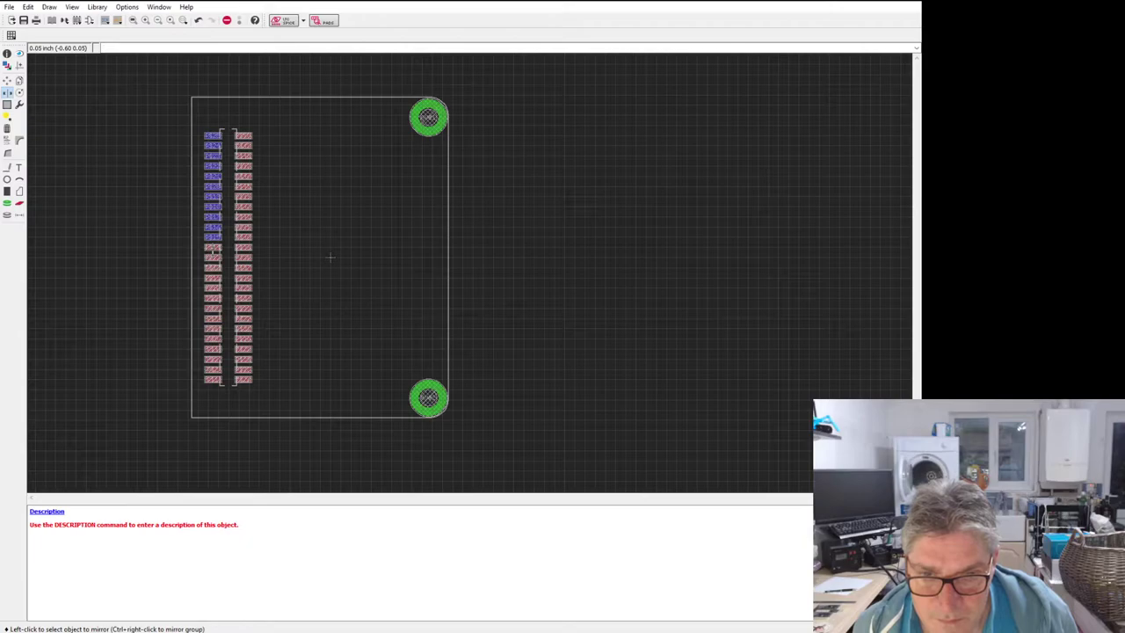
click(213, 248)
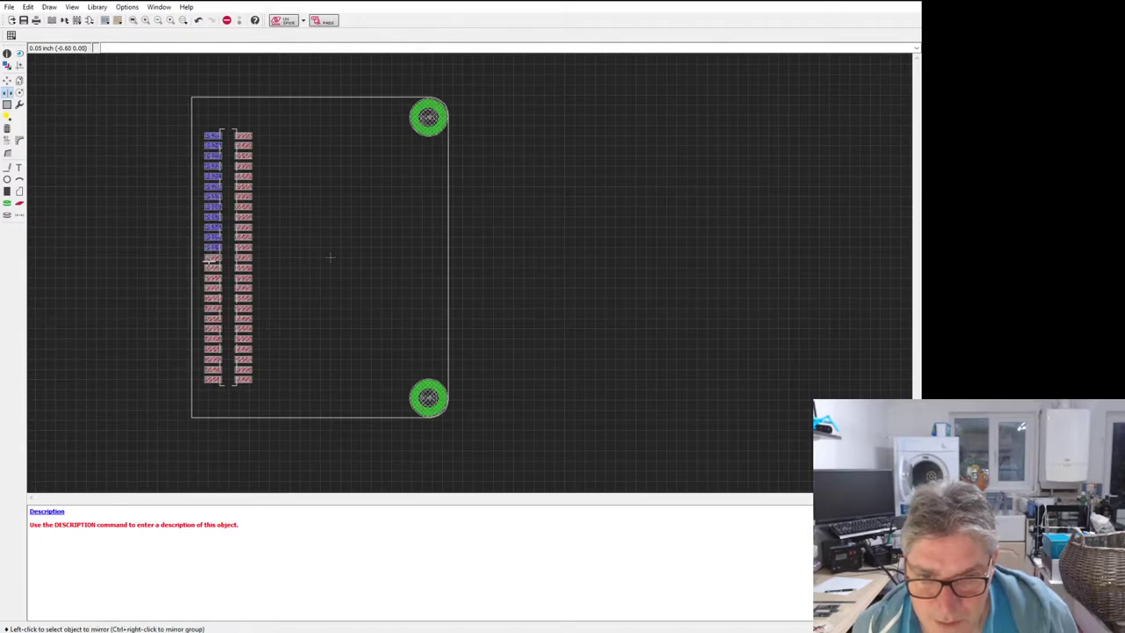
click(212, 258)
click(212, 267)
click(212, 268)
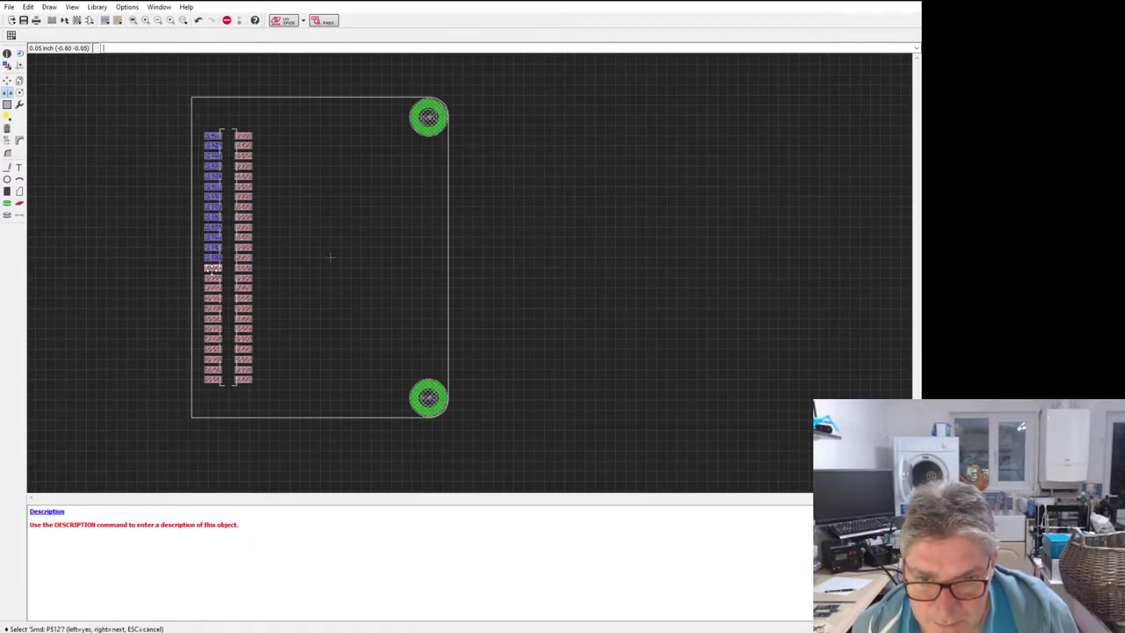
click(212, 268)
click(211, 277)
click(212, 279)
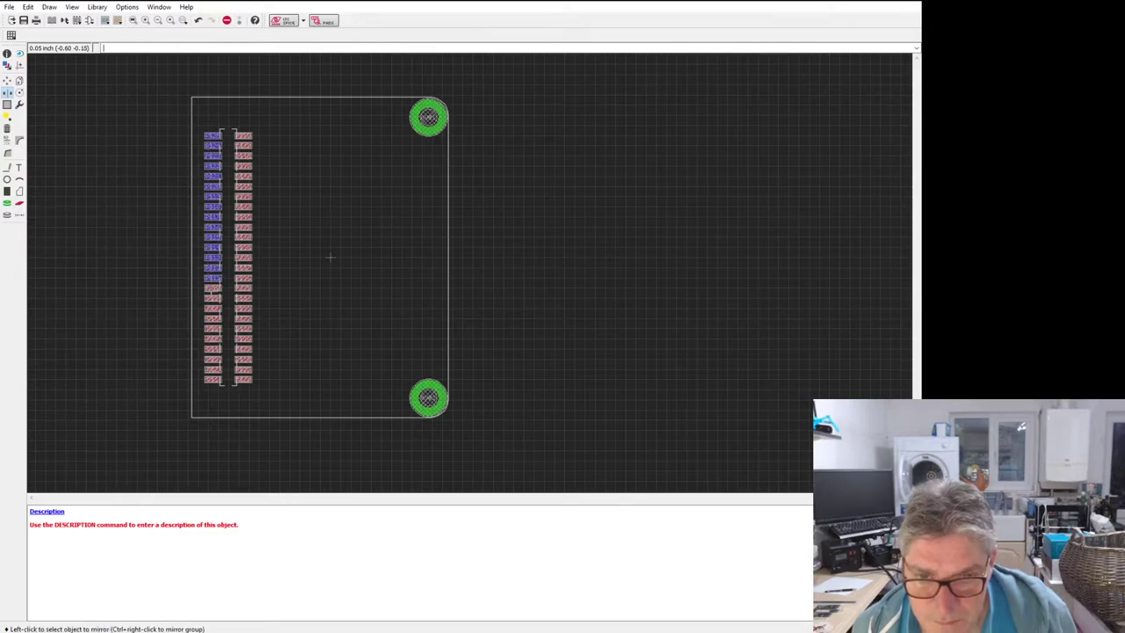
click(211, 288)
click(212, 289)
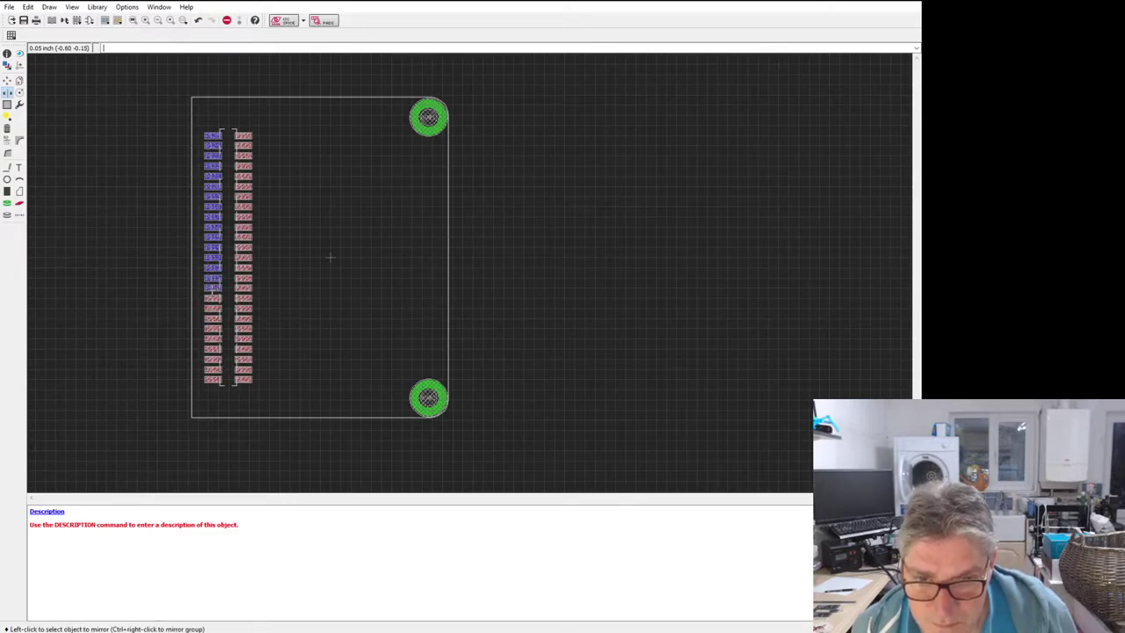
click(211, 298)
click(212, 298)
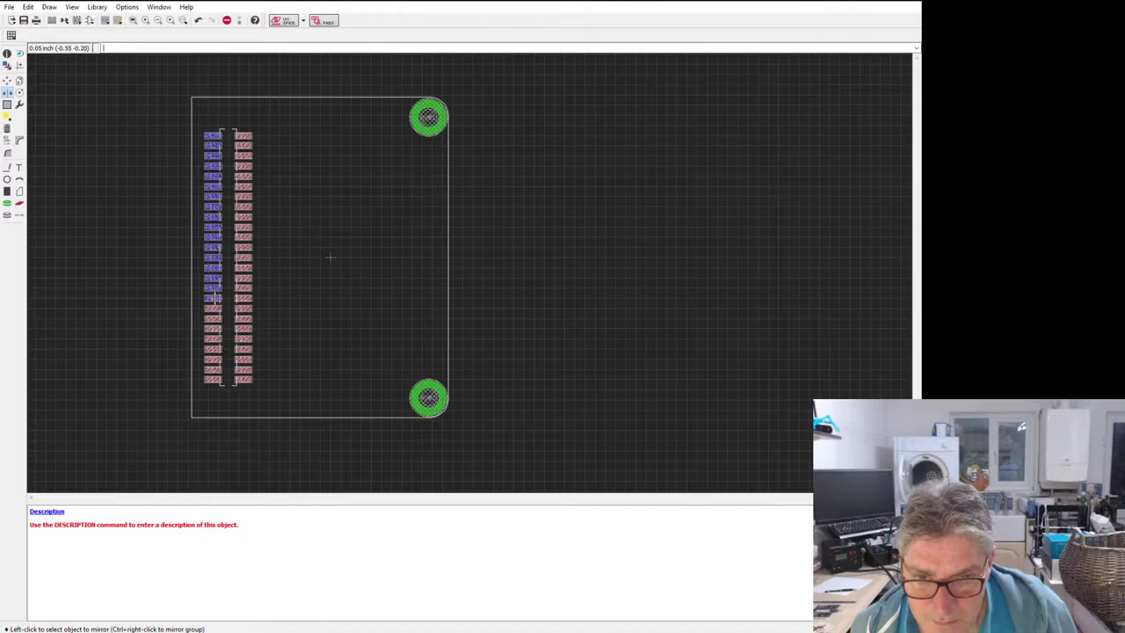
click(212, 309)
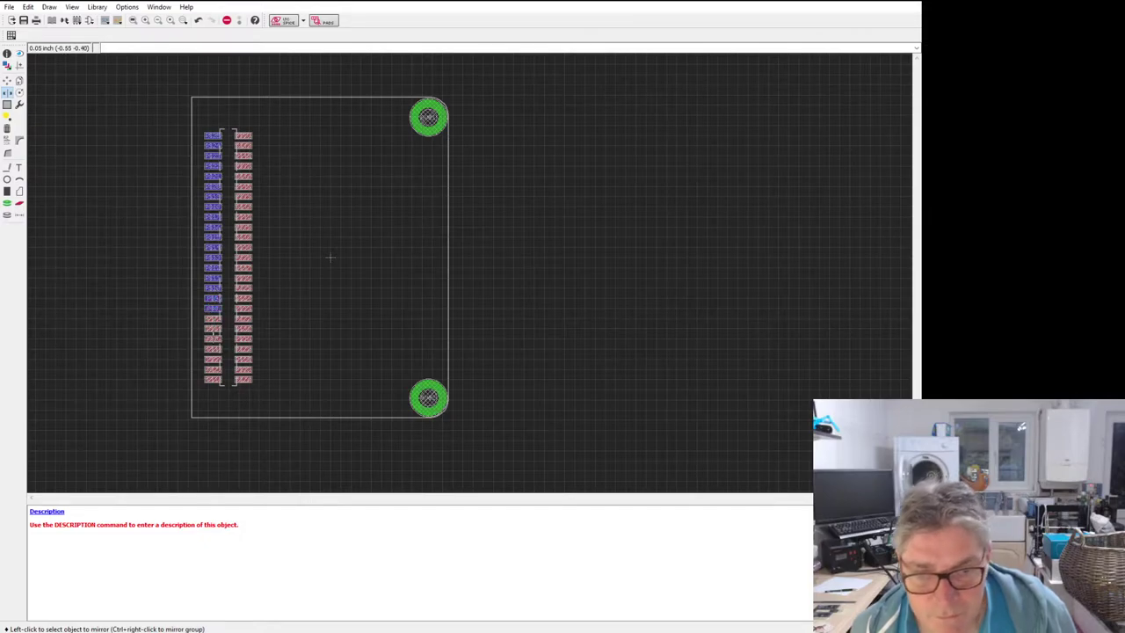
click(212, 318)
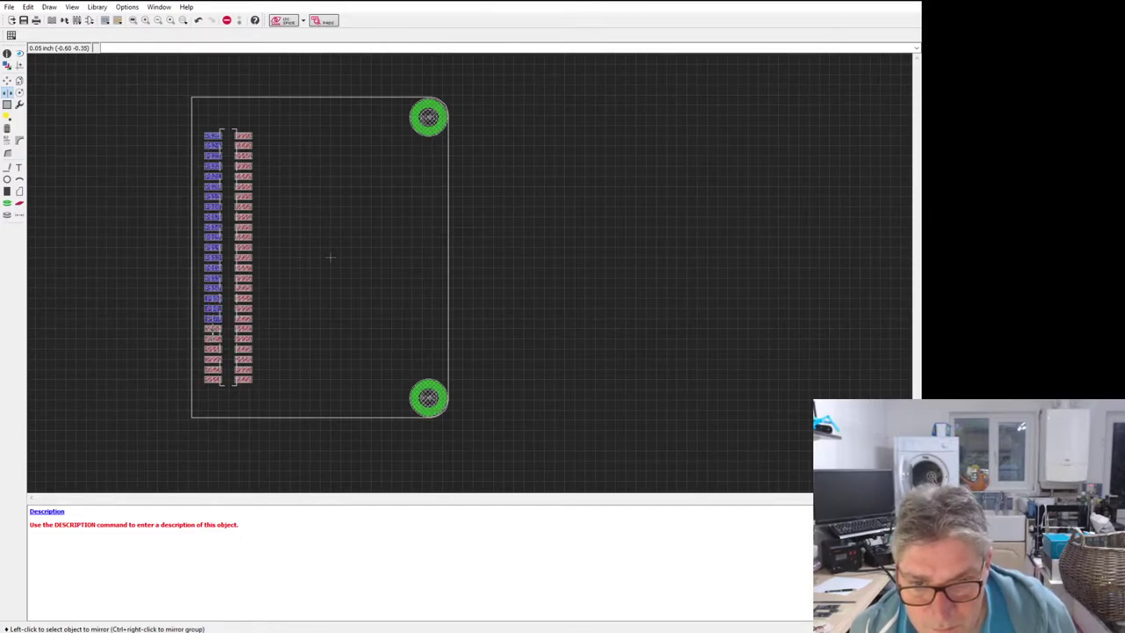
click(212, 336)
click(213, 337)
click(212, 342)
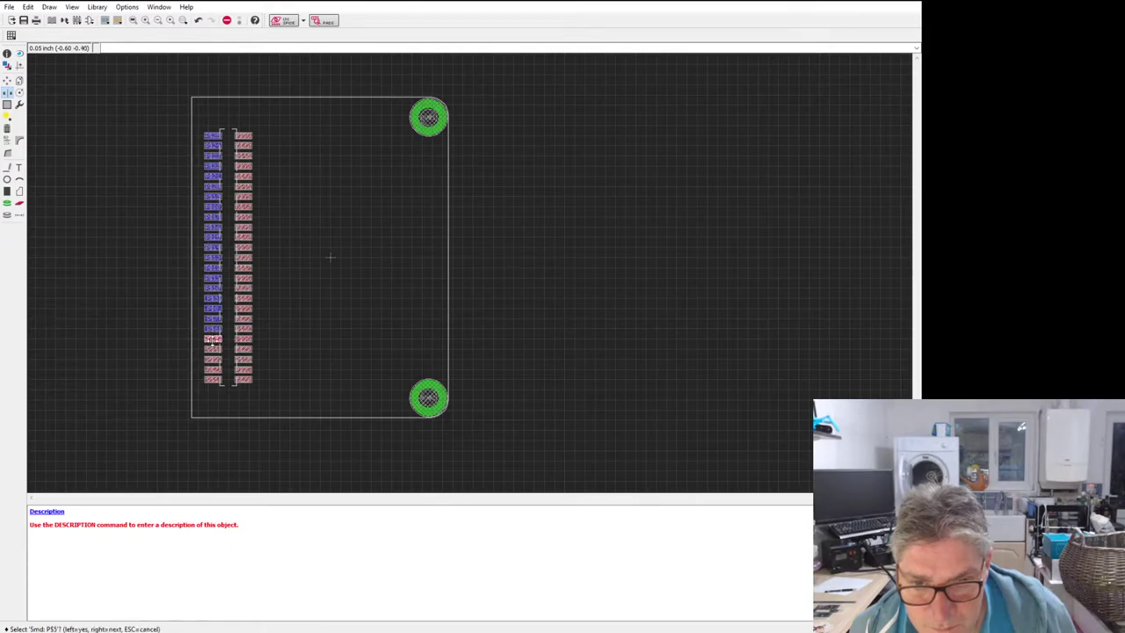
click(212, 342)
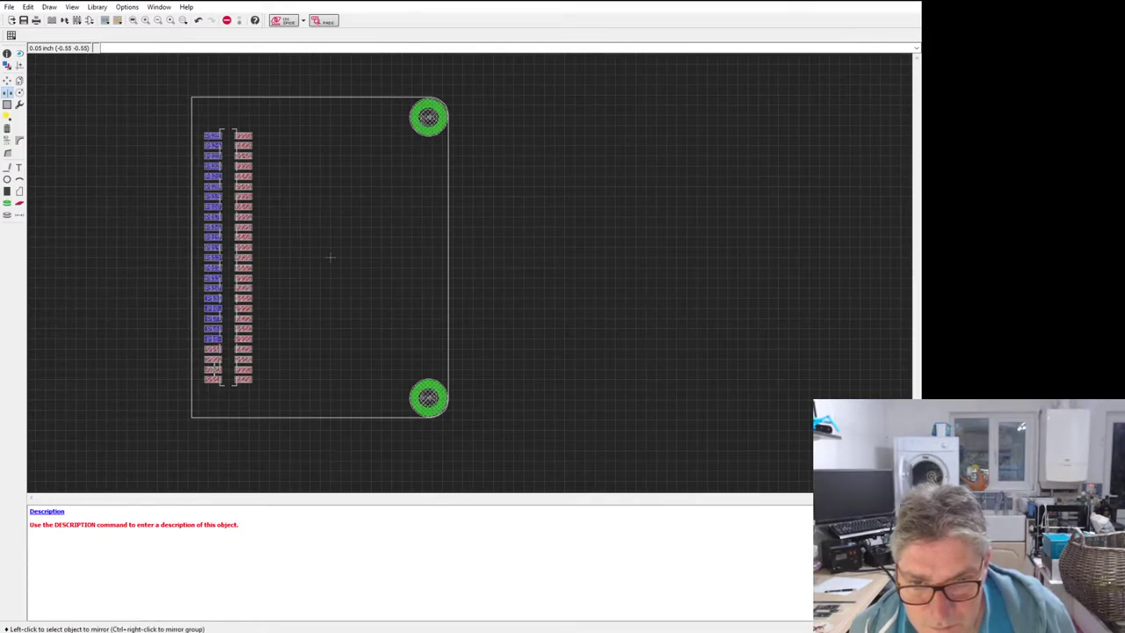
click(213, 349)
click(212, 350)
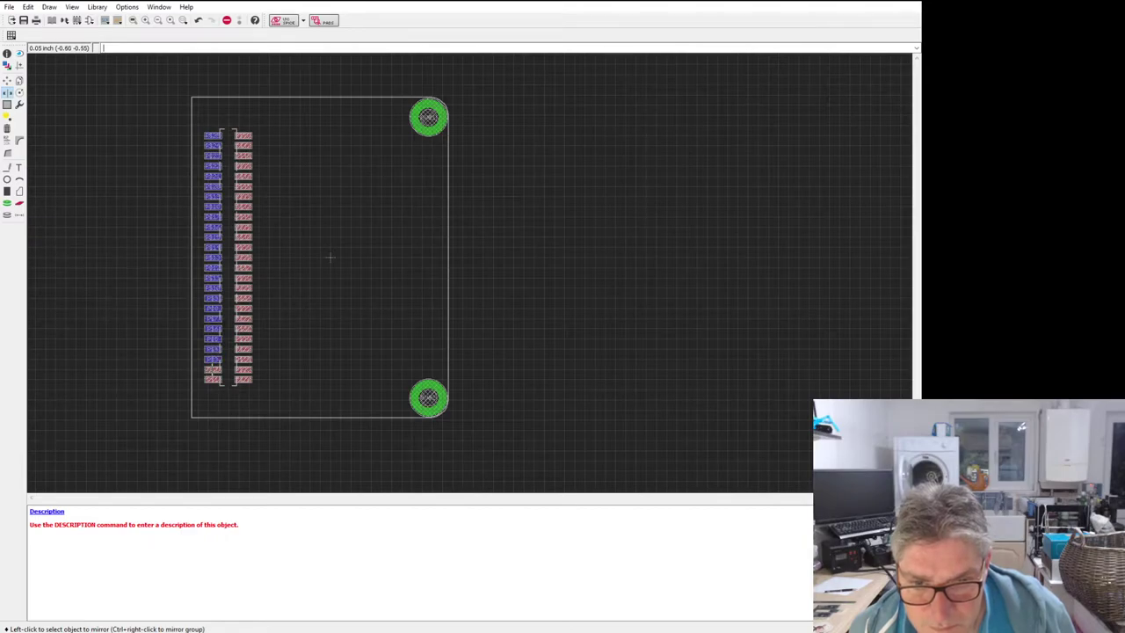
click(213, 370)
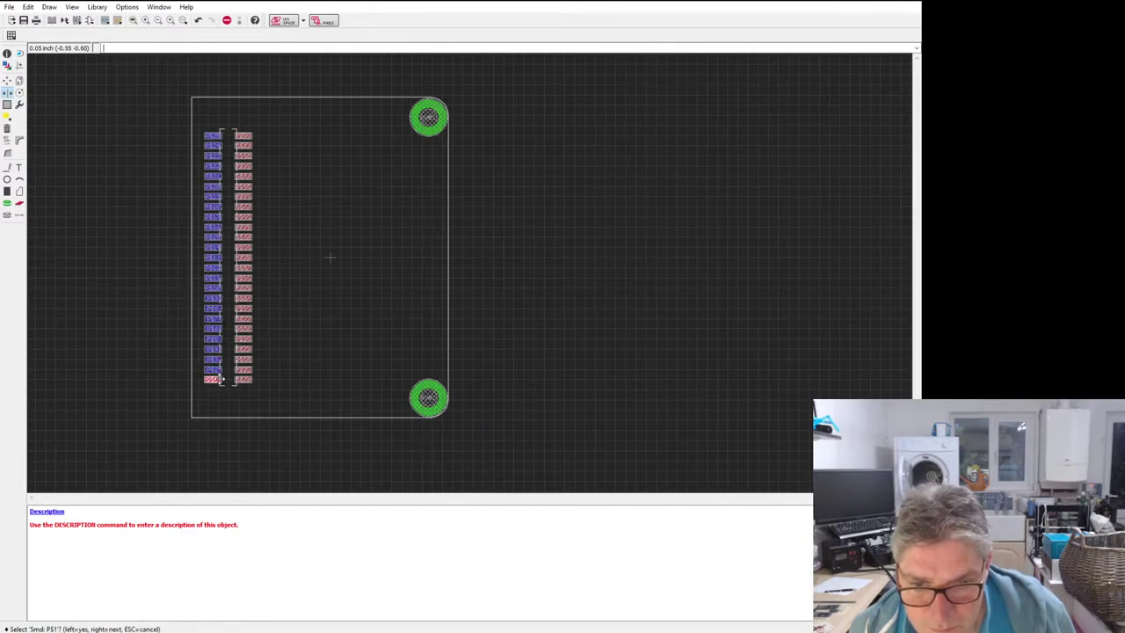
click(214, 379)
Step: Mirror the right-column SMD pads, working upward from the bottom pad, onto the bottom layer
click(242, 379)
click(243, 369)
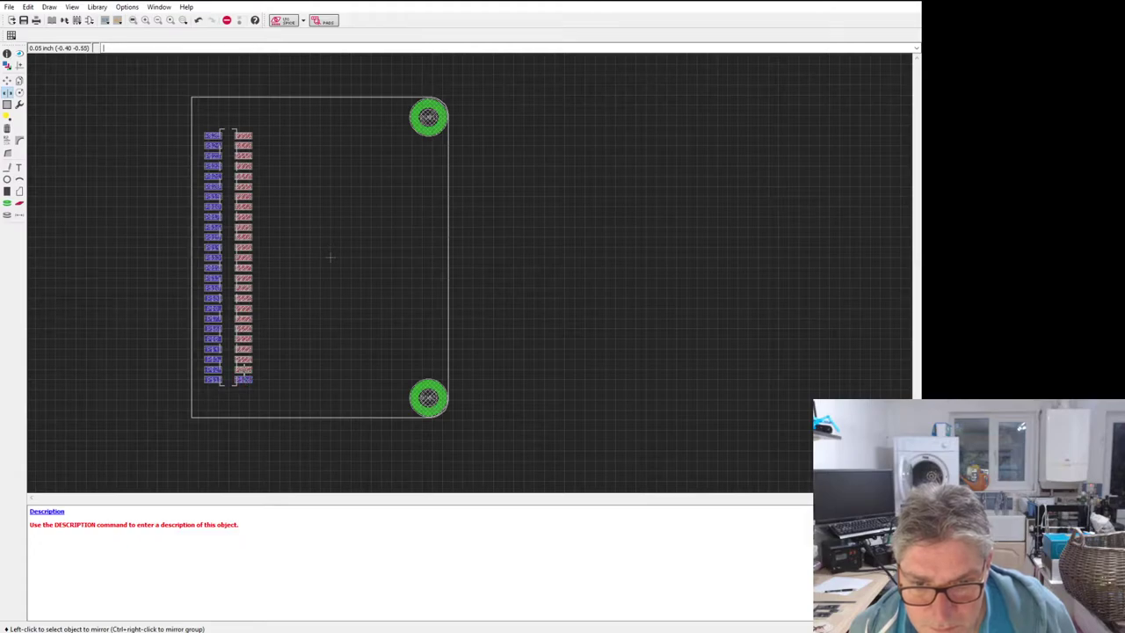
click(243, 359)
click(242, 349)
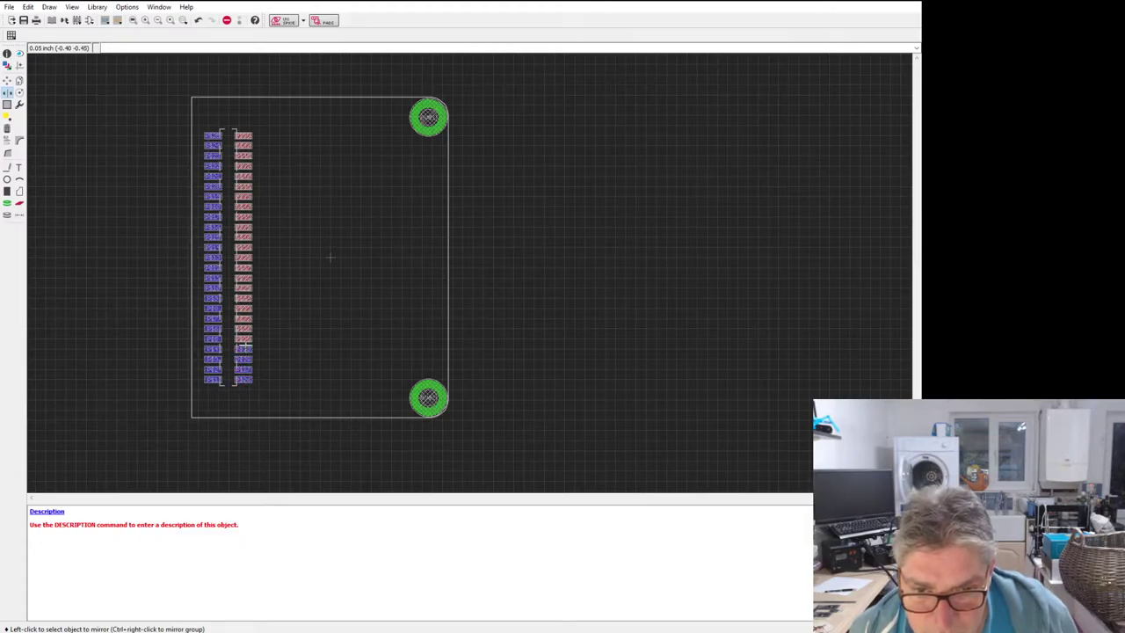
click(242, 338)
click(242, 328)
click(243, 318)
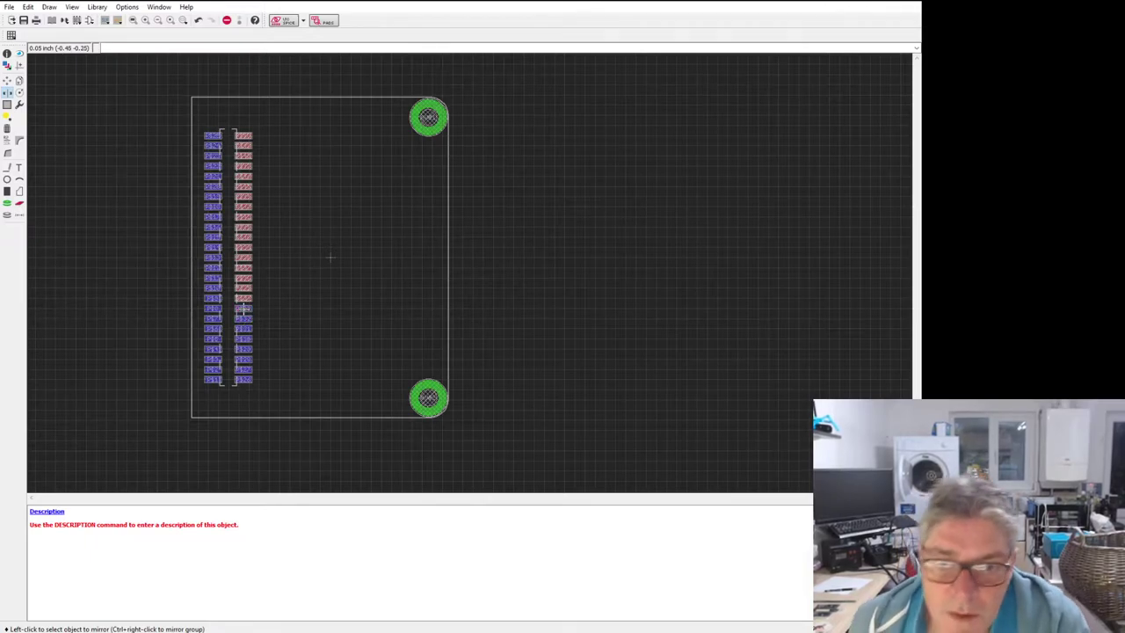
click(243, 307)
click(242, 298)
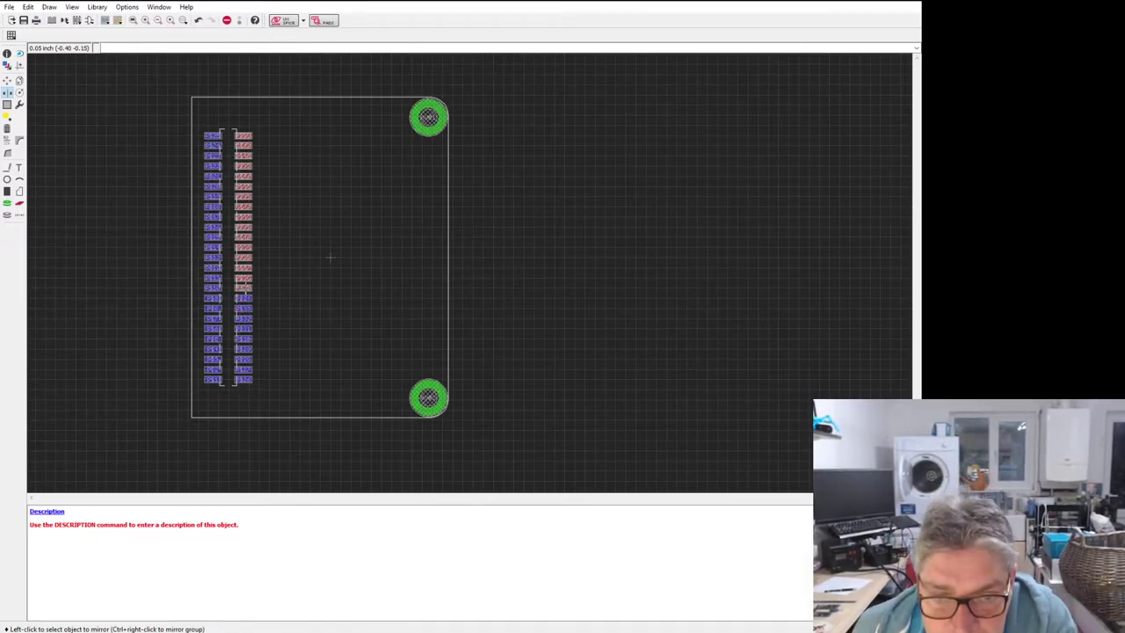
click(243, 287)
click(242, 277)
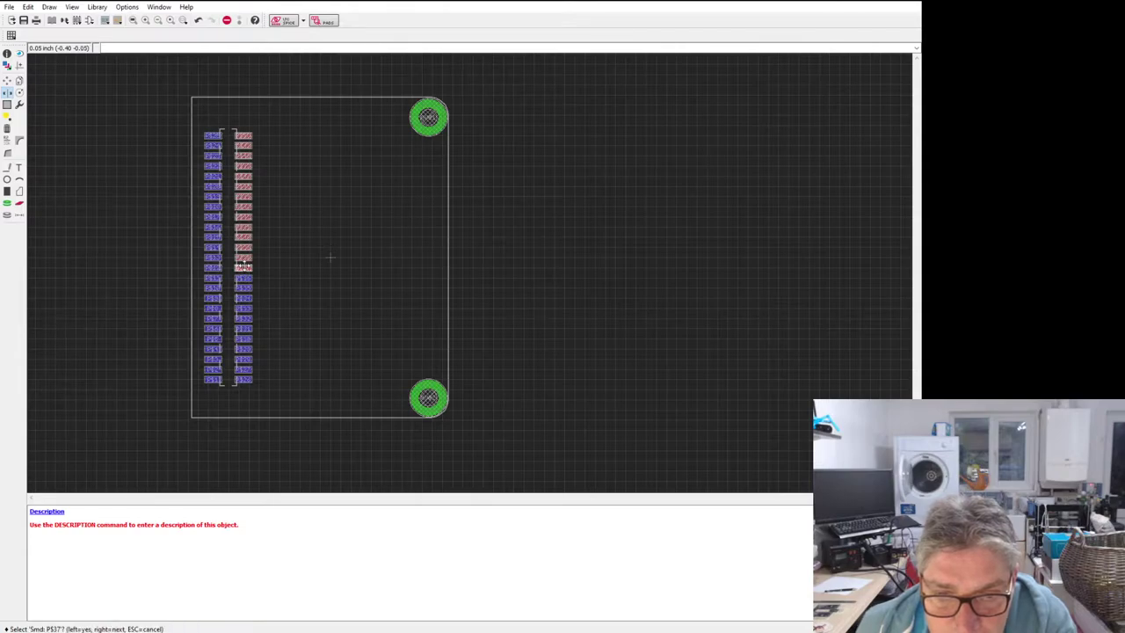
click(242, 267)
click(243, 258)
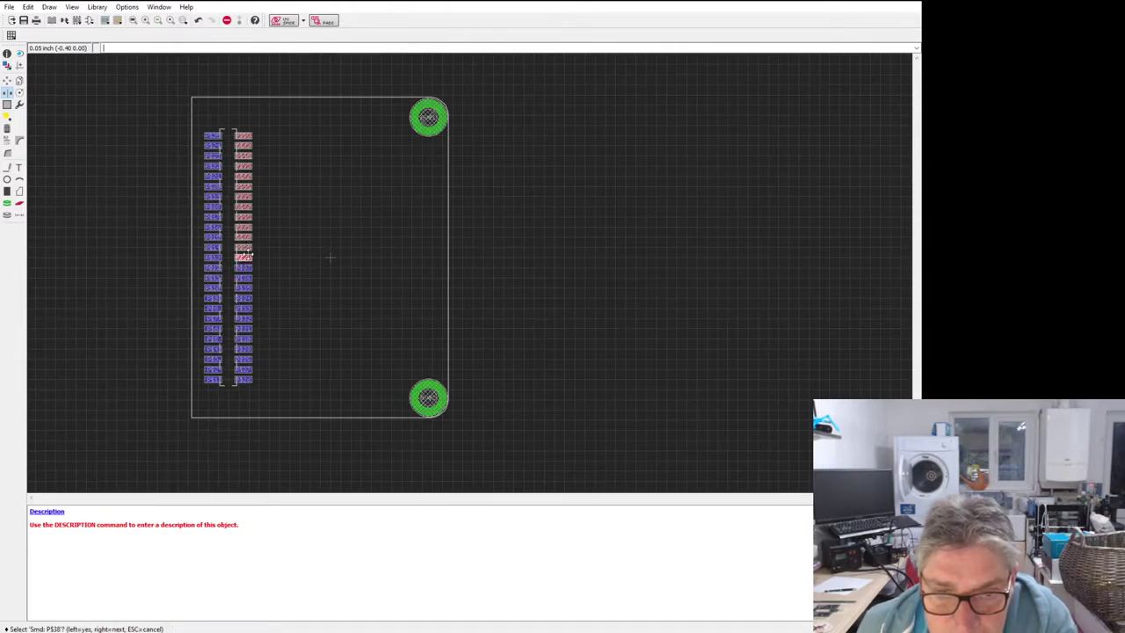
click(242, 247)
click(243, 237)
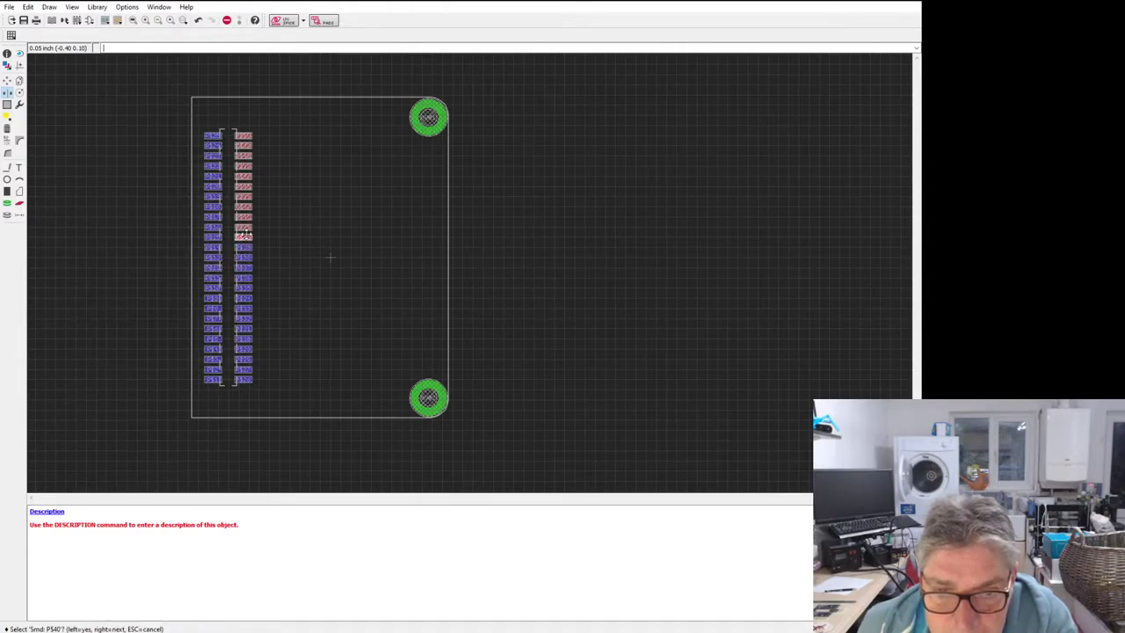
click(242, 227)
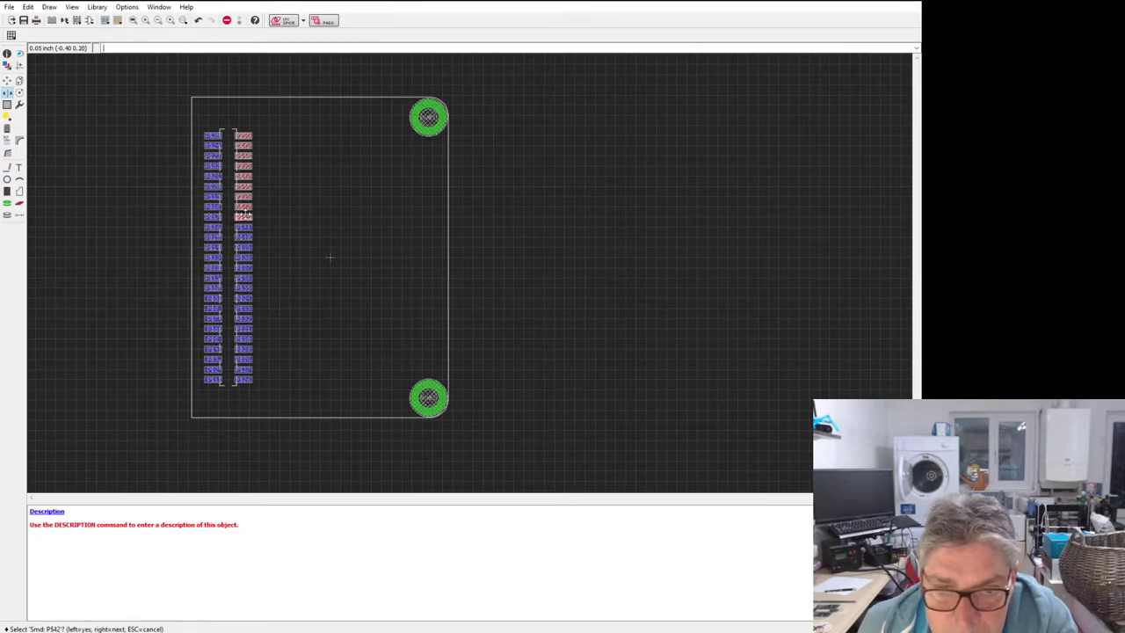
click(243, 217)
click(242, 207)
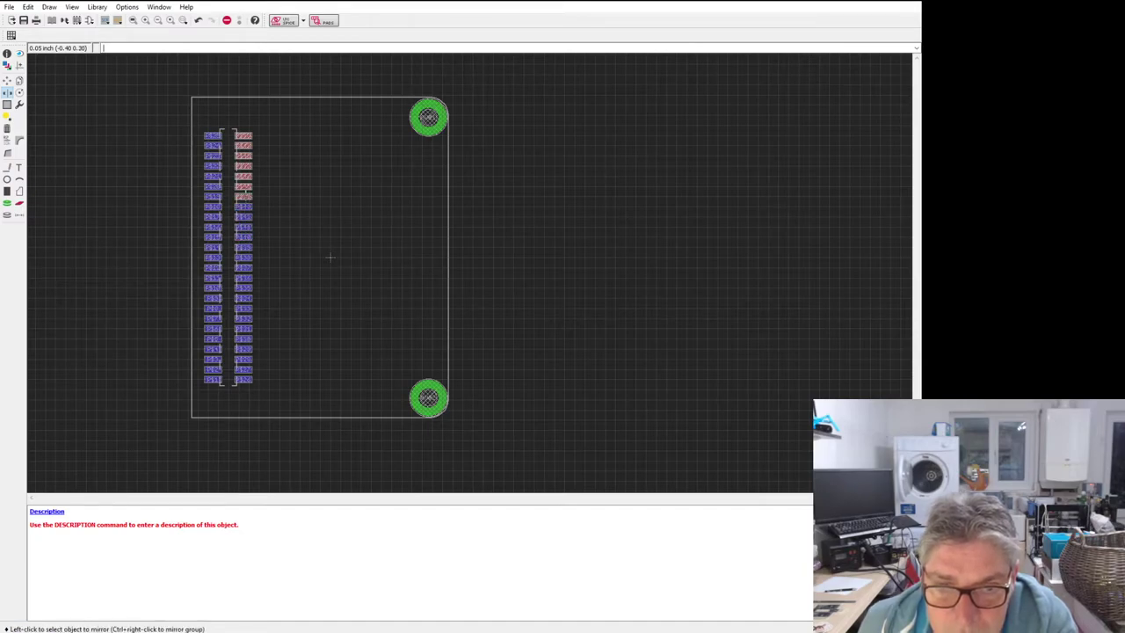
click(243, 196)
click(242, 187)
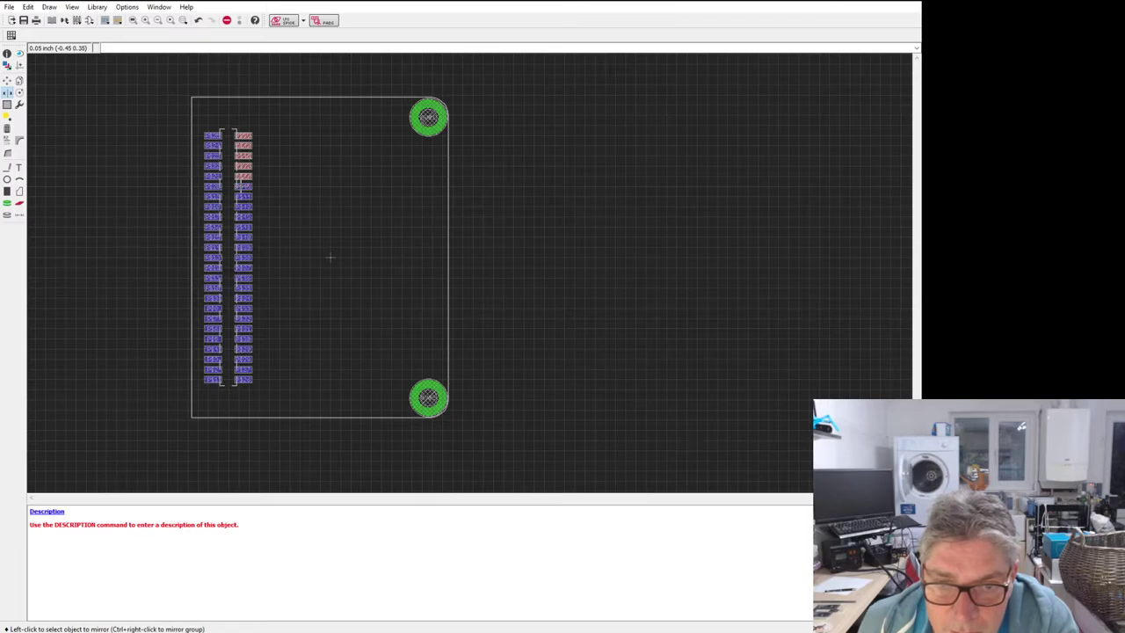
click(242, 176)
click(242, 167)
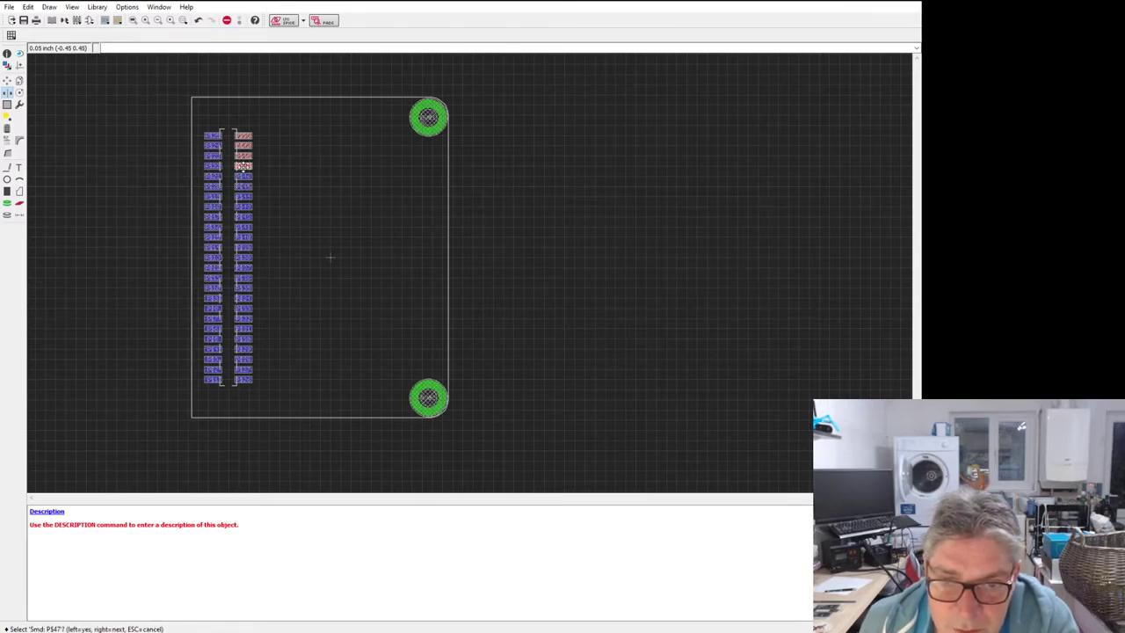
click(242, 156)
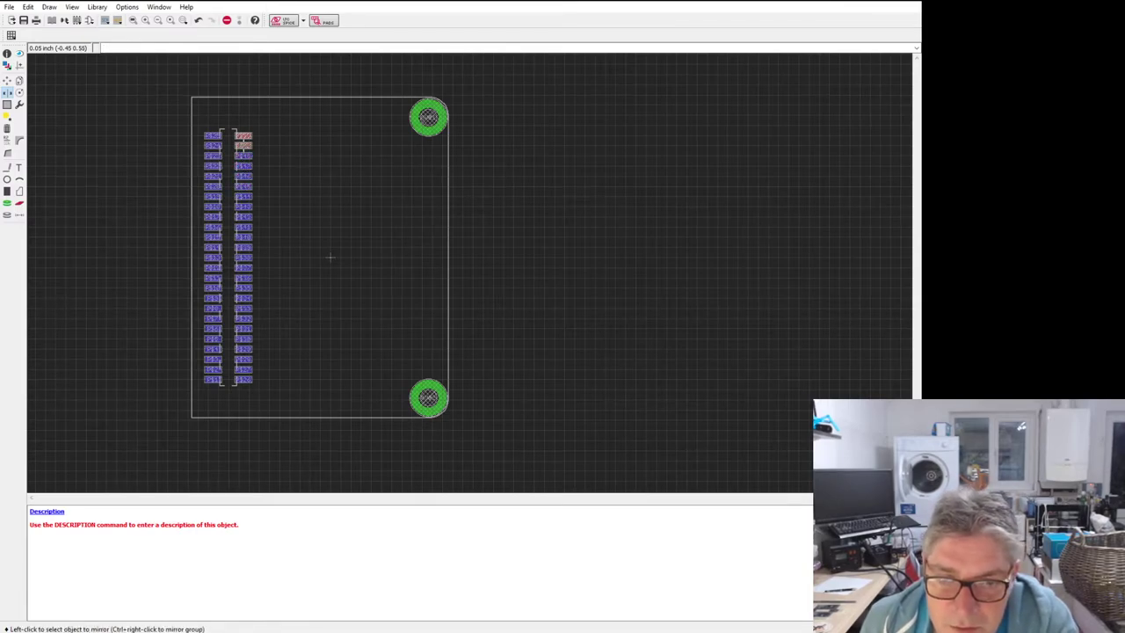
click(243, 145)
click(244, 136)
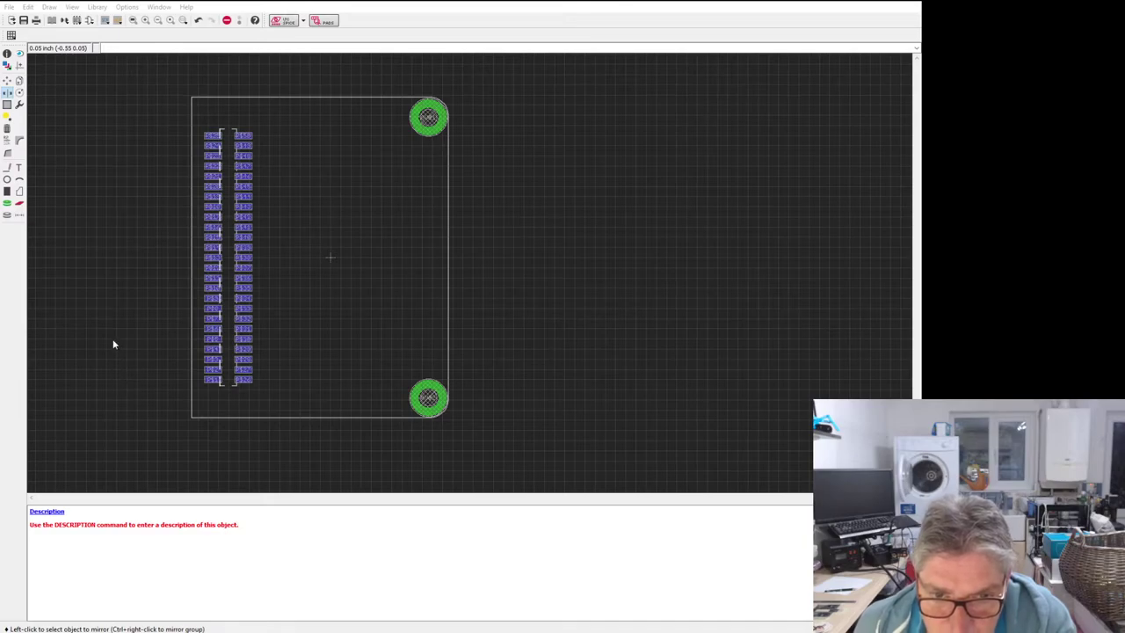
Step: Start editing the connector's device from the Edit a device toolbar icon
click(67, 20)
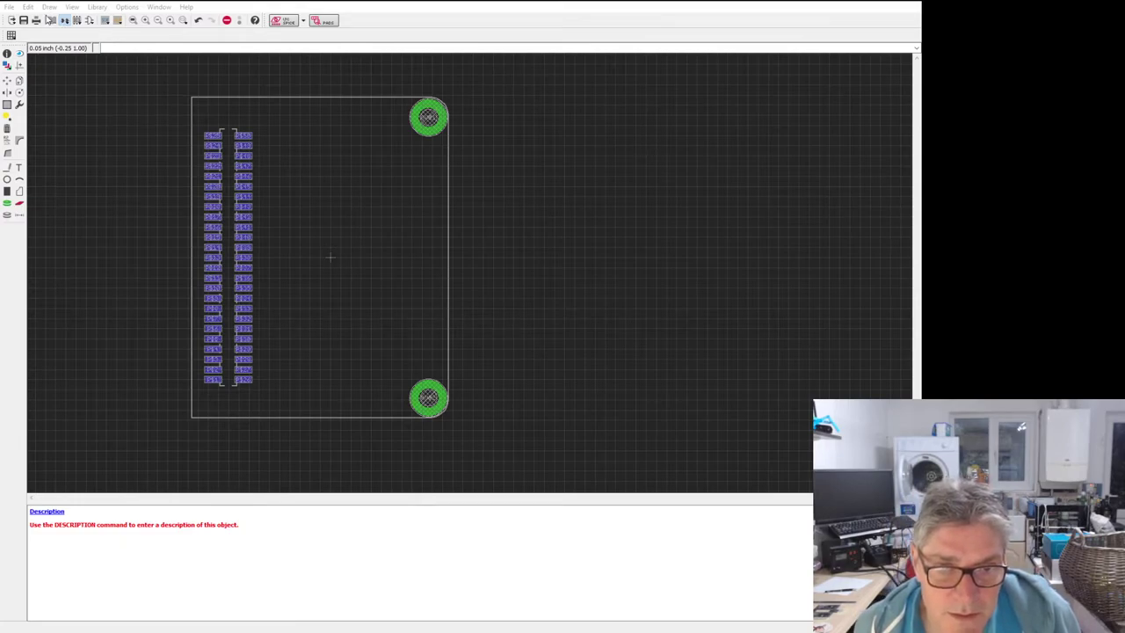
Step: Open the carrier connector device and select its UTILE_LP CARRIER_SMD_MALE_1.27 package variant
click(50, 19)
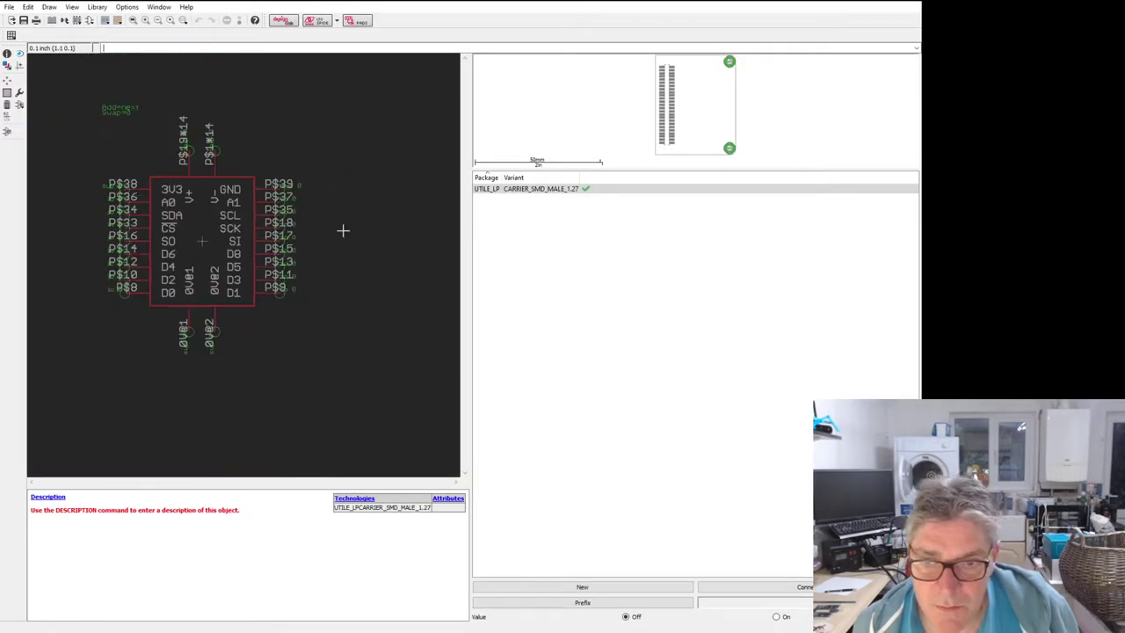
scroll(264, 255, down, 1)
scroll(197, 259, up, 2)
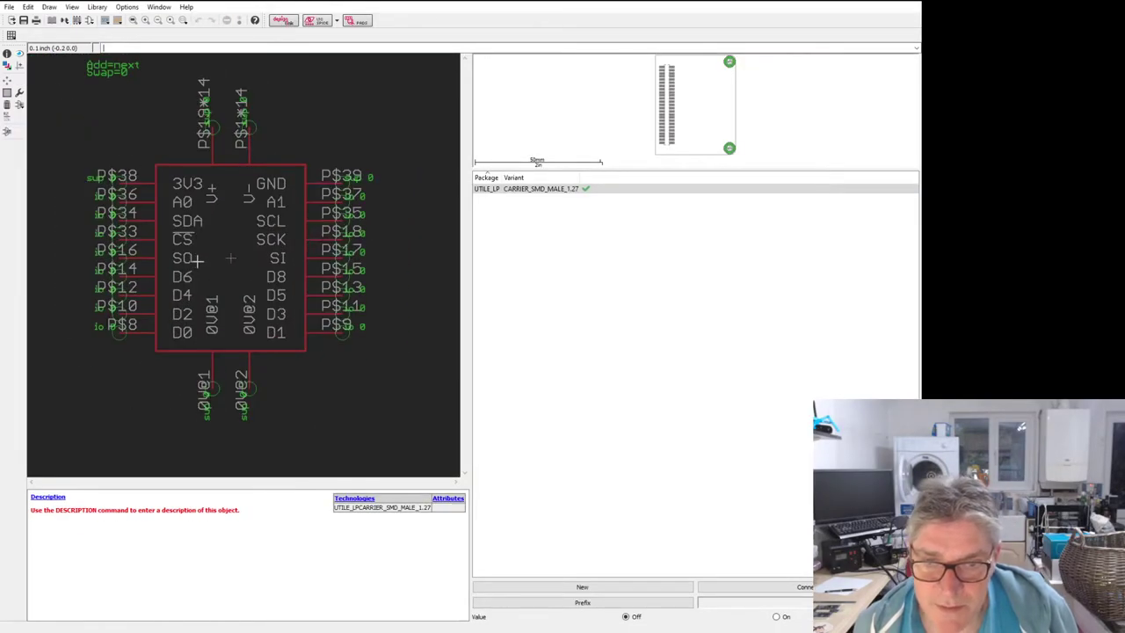
click(538, 190)
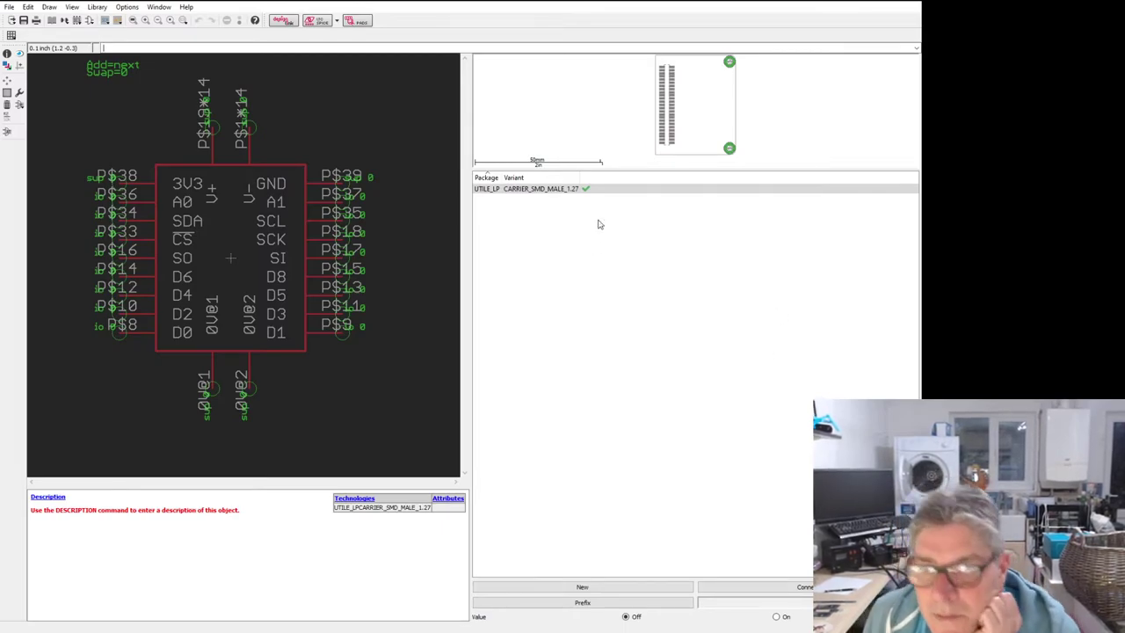
click(535, 190)
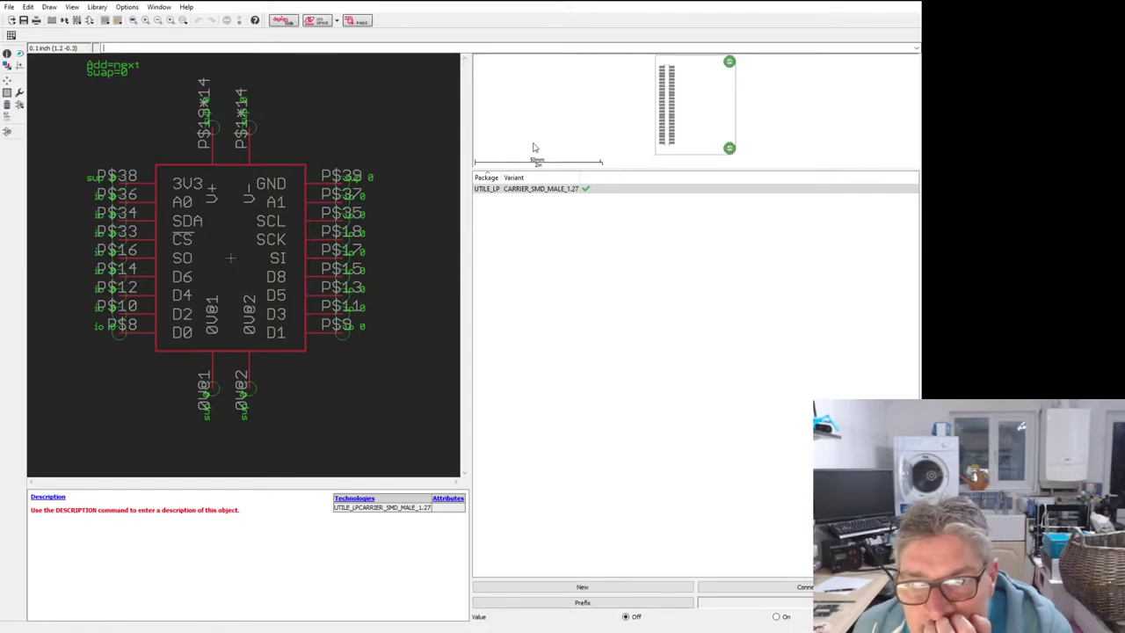
click(536, 190)
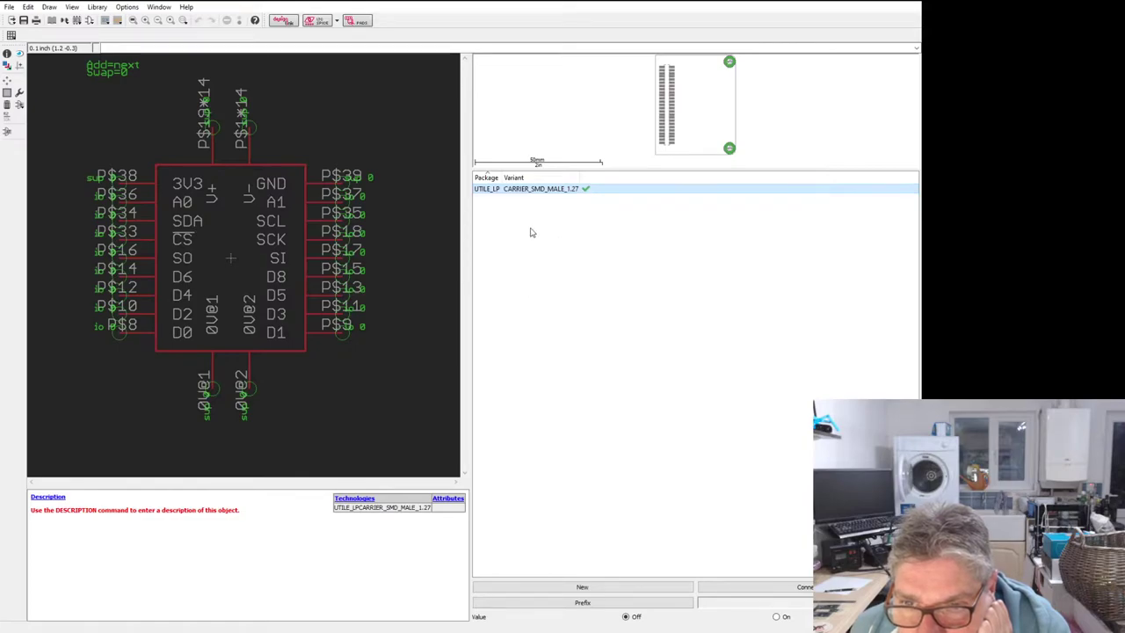
double_click(546, 189)
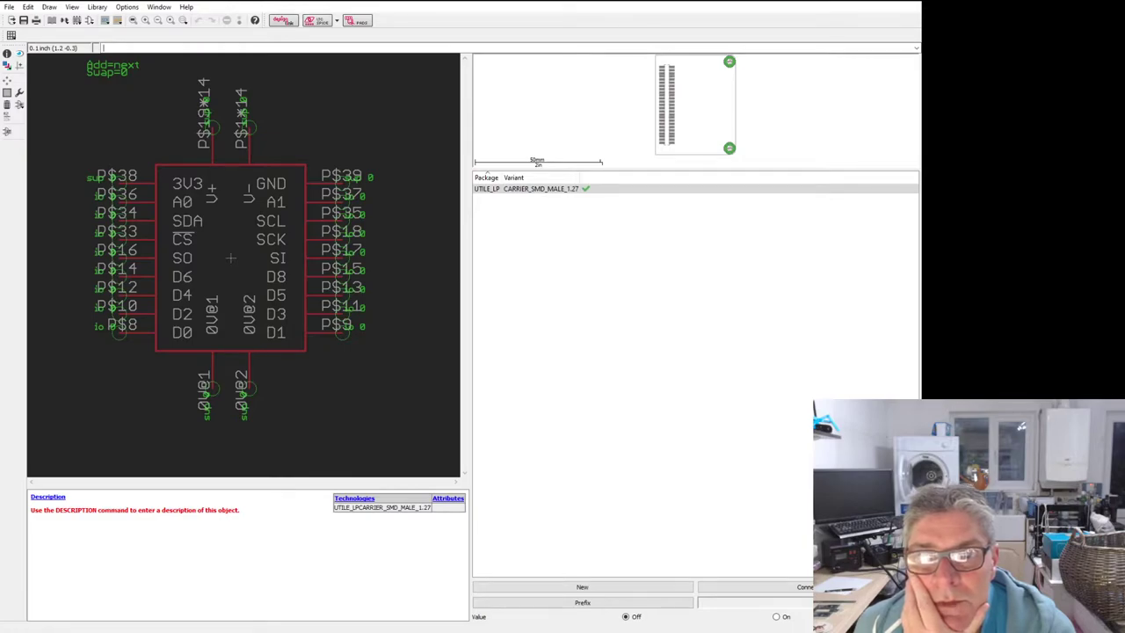
click(607, 188)
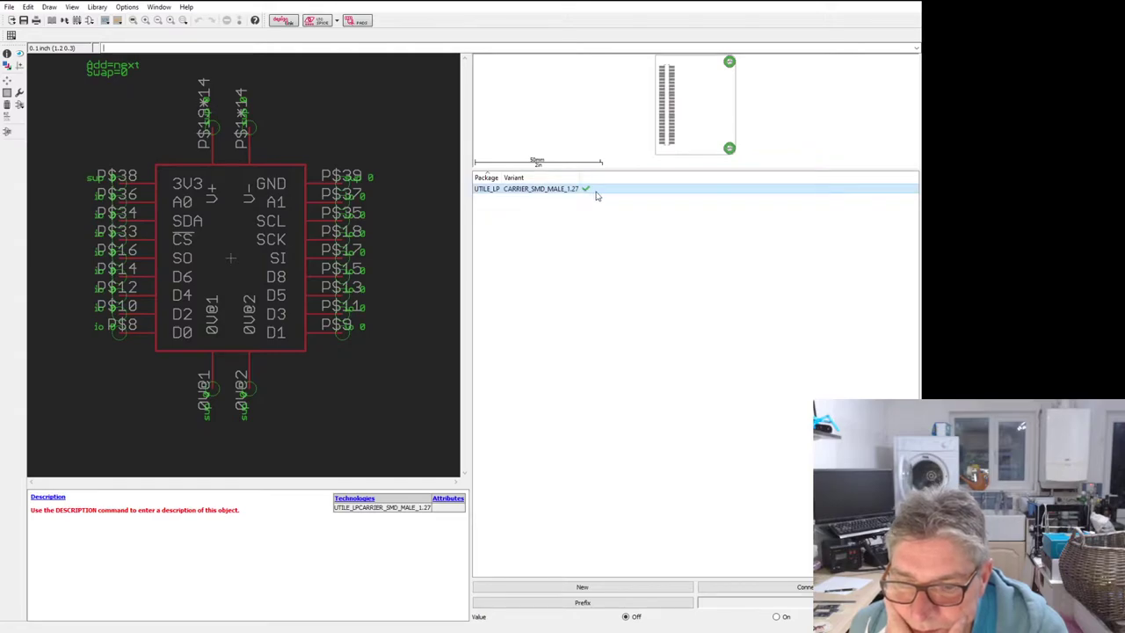
double_click(596, 195)
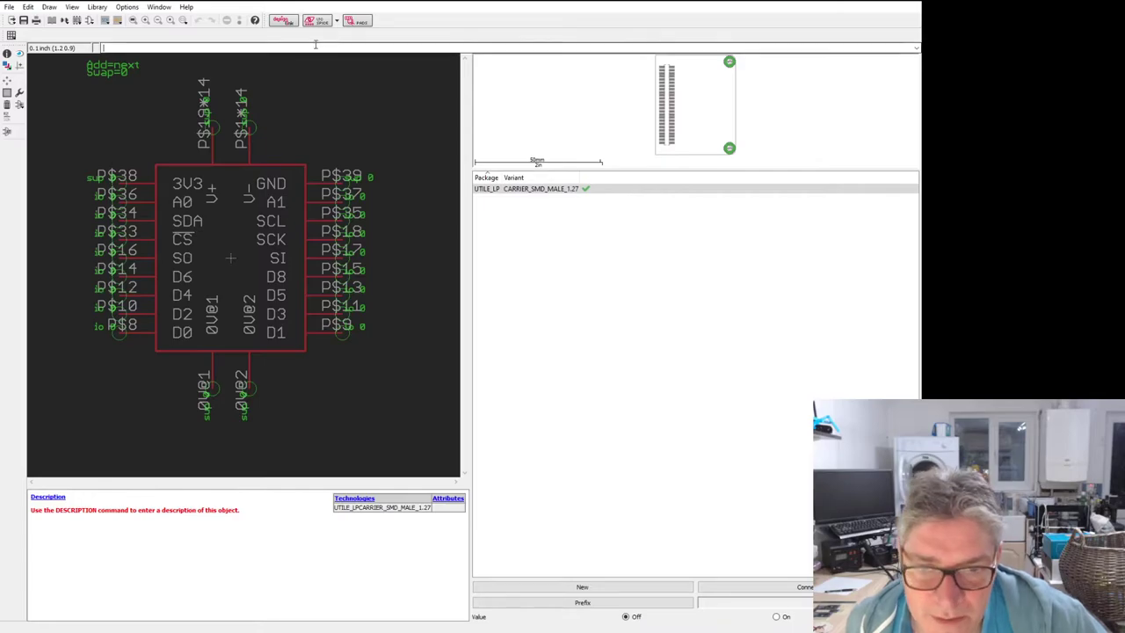
scroll(109, 203, up, 1)
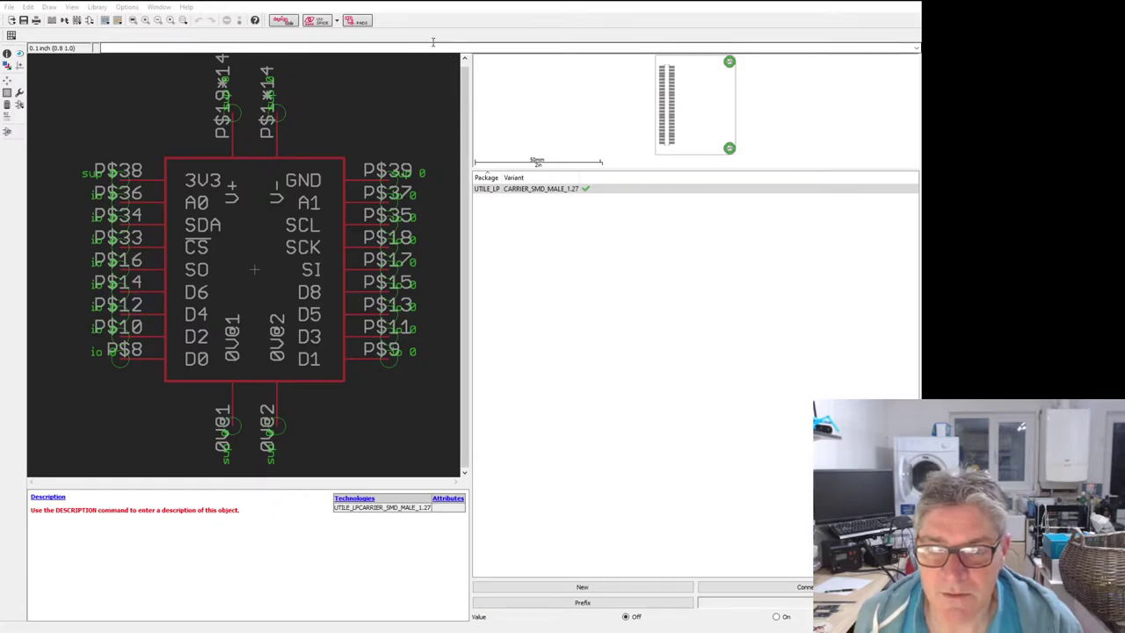
click(587, 190)
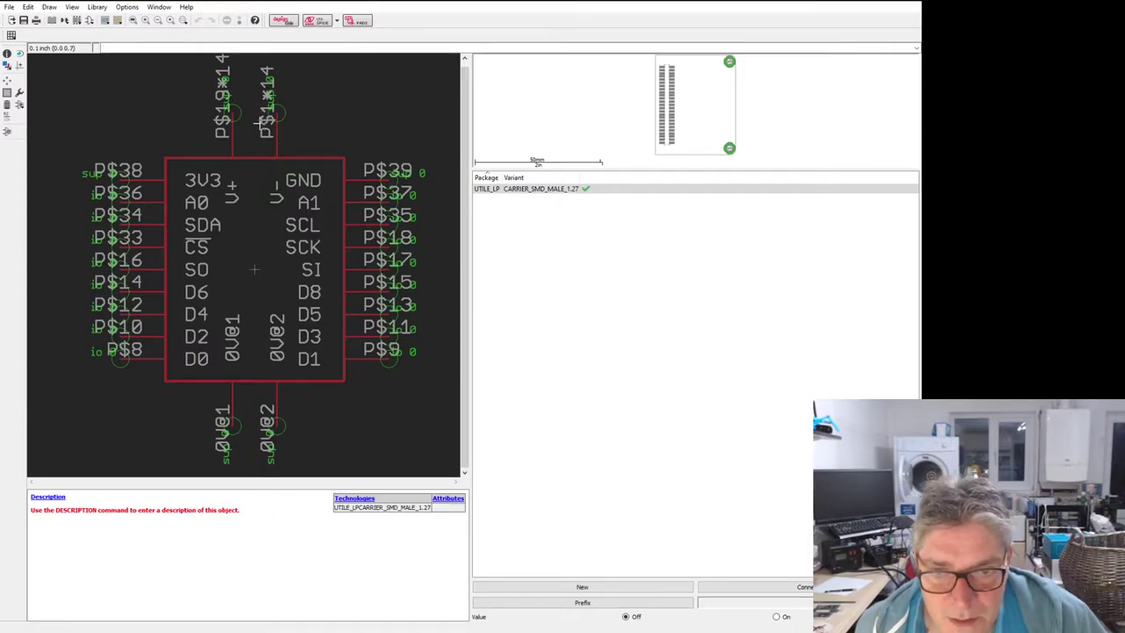
scroll(263, 132, down, 1)
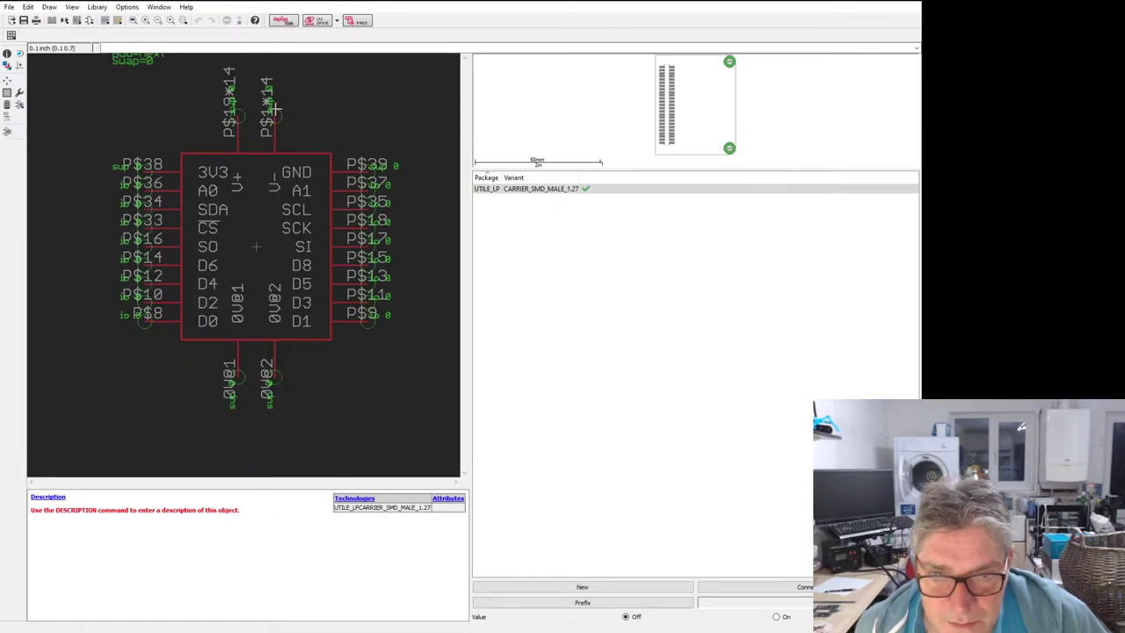
scroll(282, 115, up, 2)
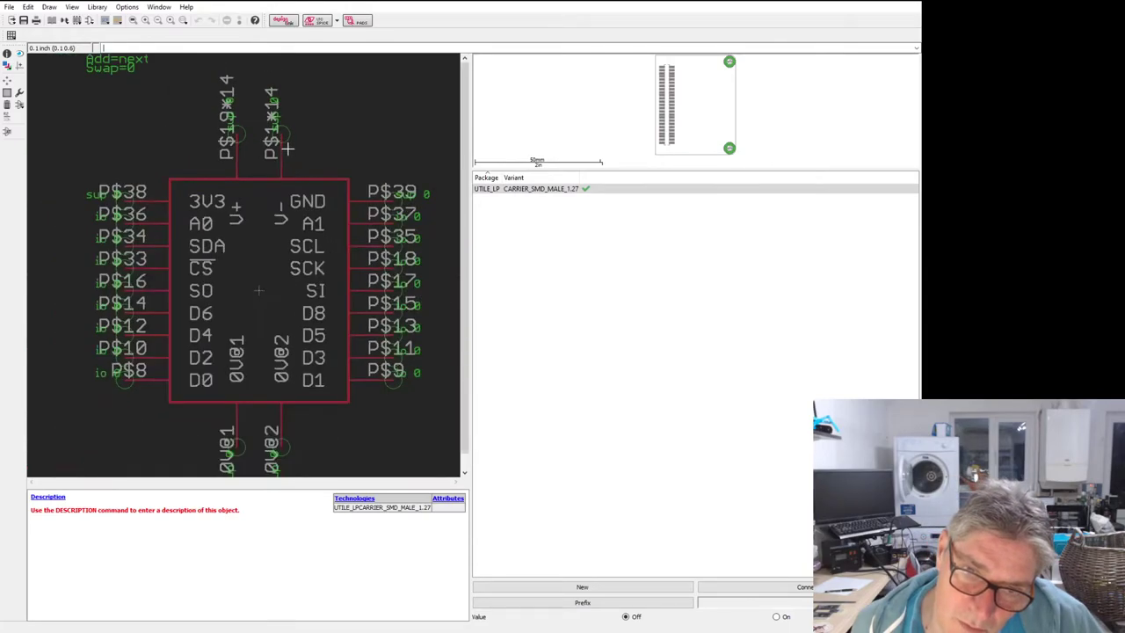
scroll(272, 112, down, 1)
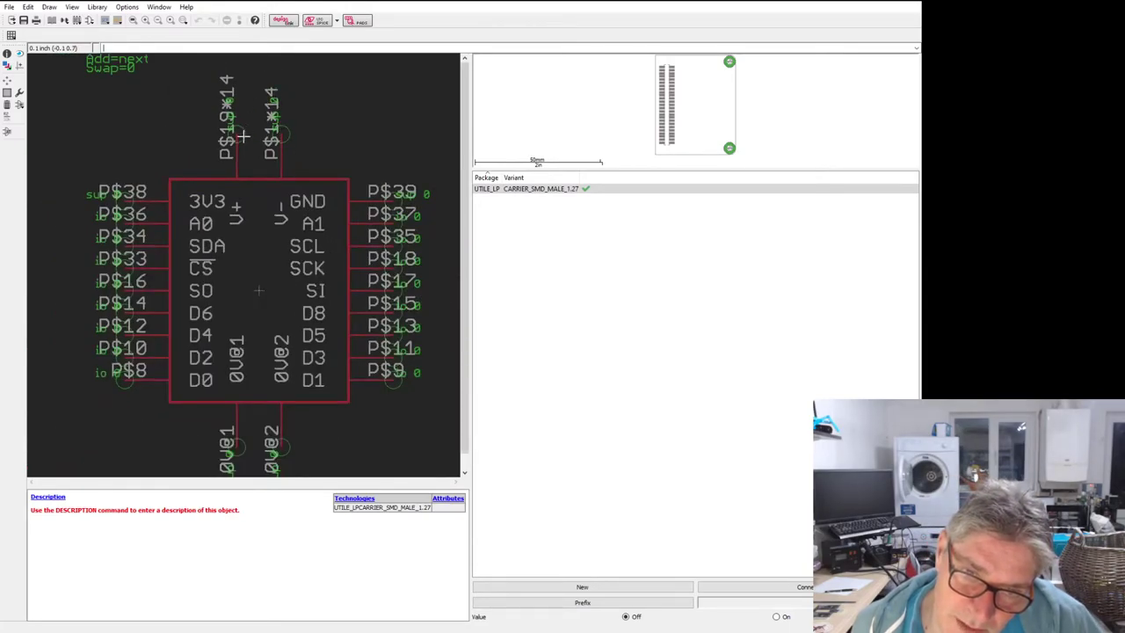
scroll(245, 134, up, 1)
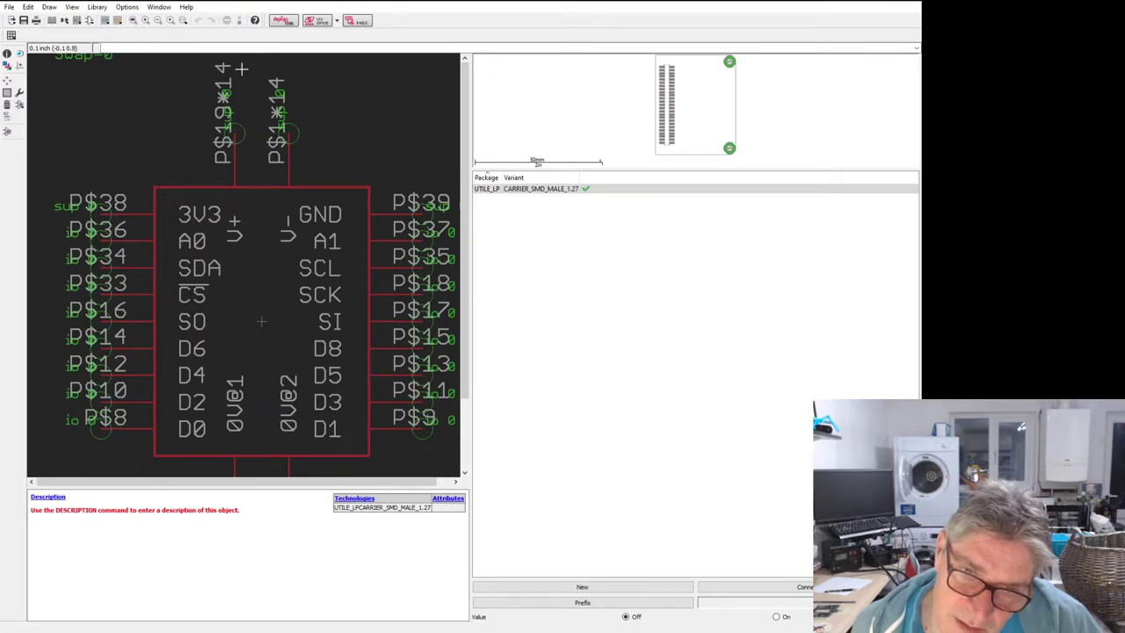
scroll(243, 82, down, 1)
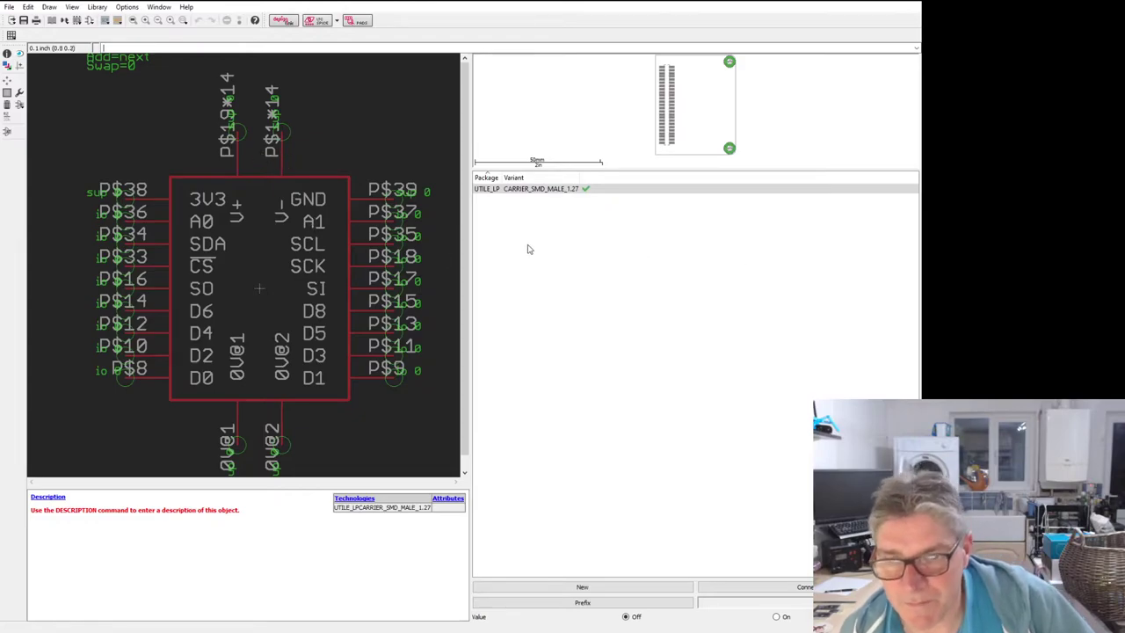
Step: Select the UTILE_LP CARRIER_SMD_MALE_1.27 variant and open its settings dialog
click(673, 191)
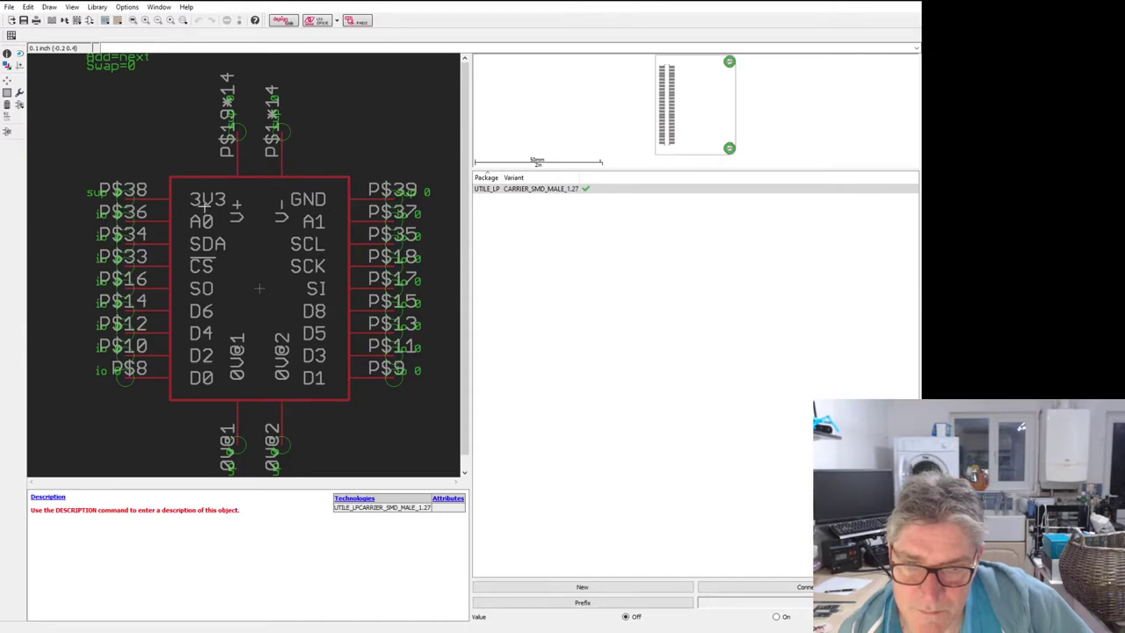
double_click(619, 191)
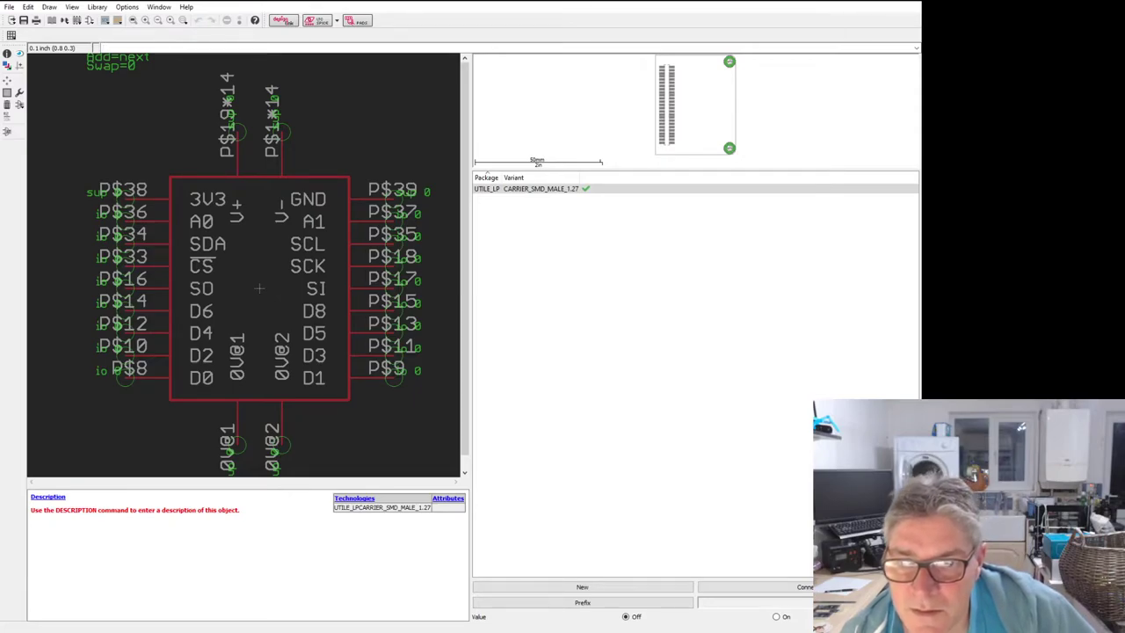
click(563, 190)
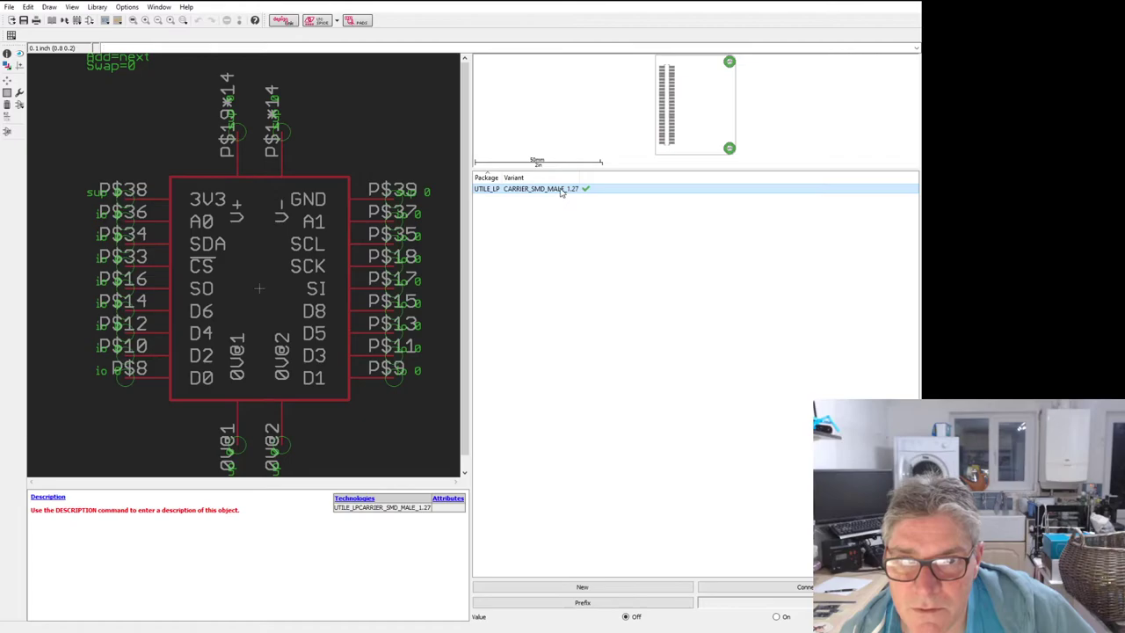
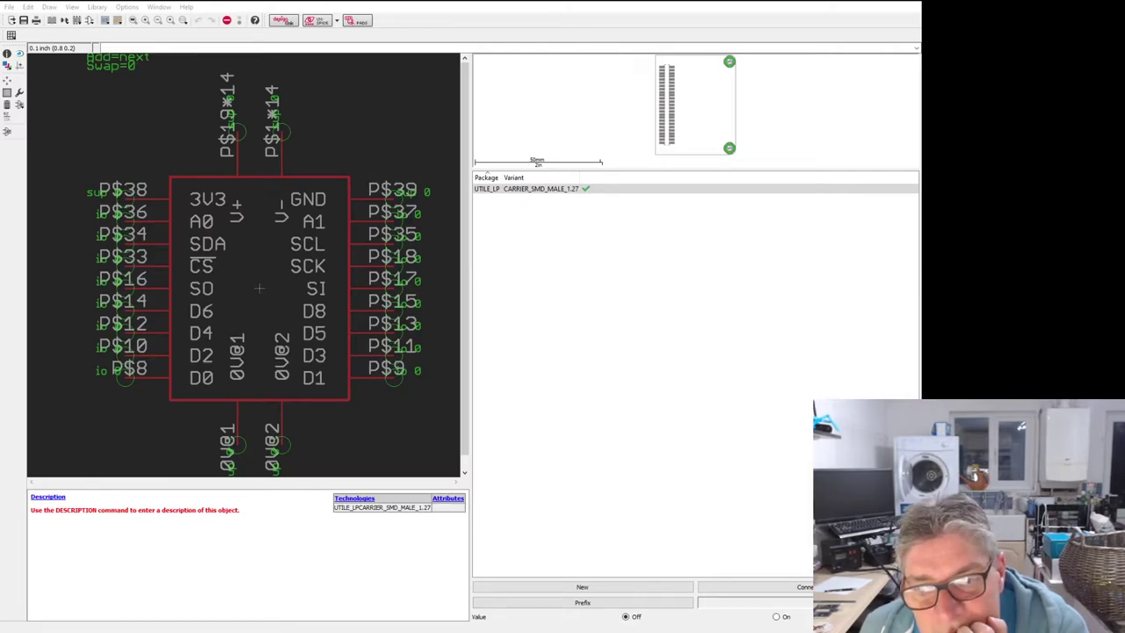
Step: Review the CARRIER_SMD_MALE_1.27 pin connections, then add the TILE (UTILE_LP_T) package variant
key(Escape)
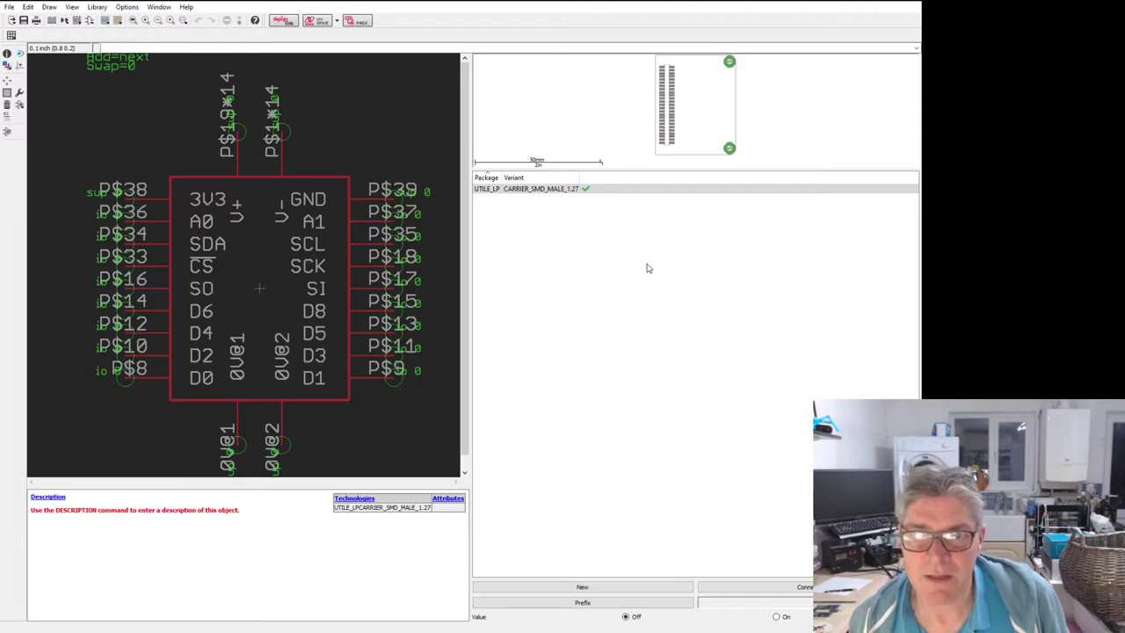
click(540, 190)
double_click(540, 192)
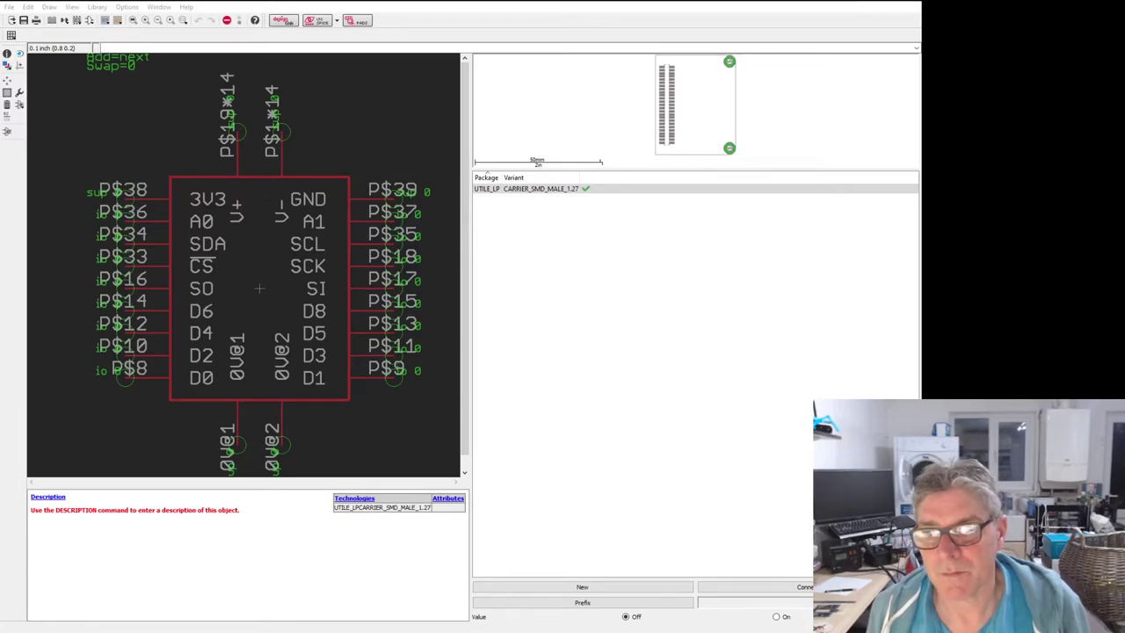
key(Escape)
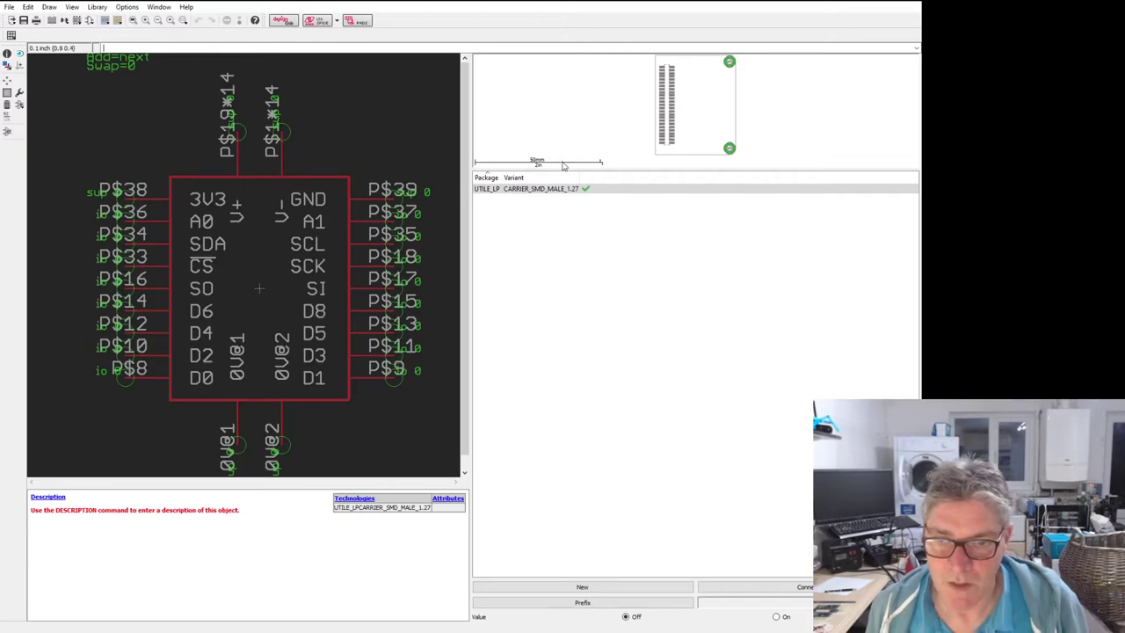
click(583, 588)
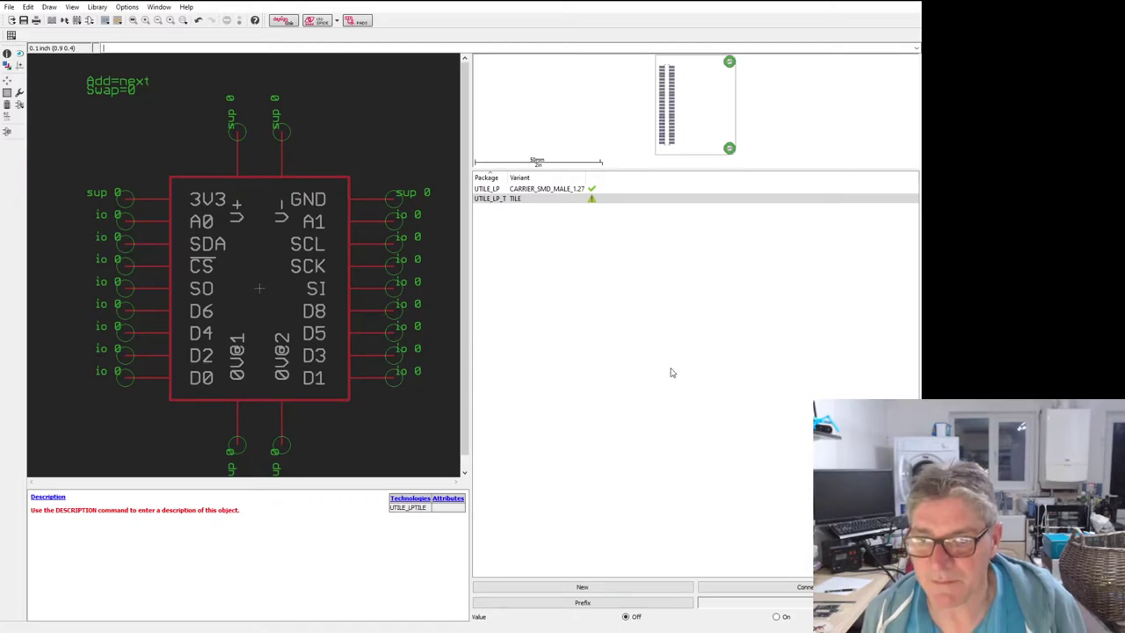
click(719, 592)
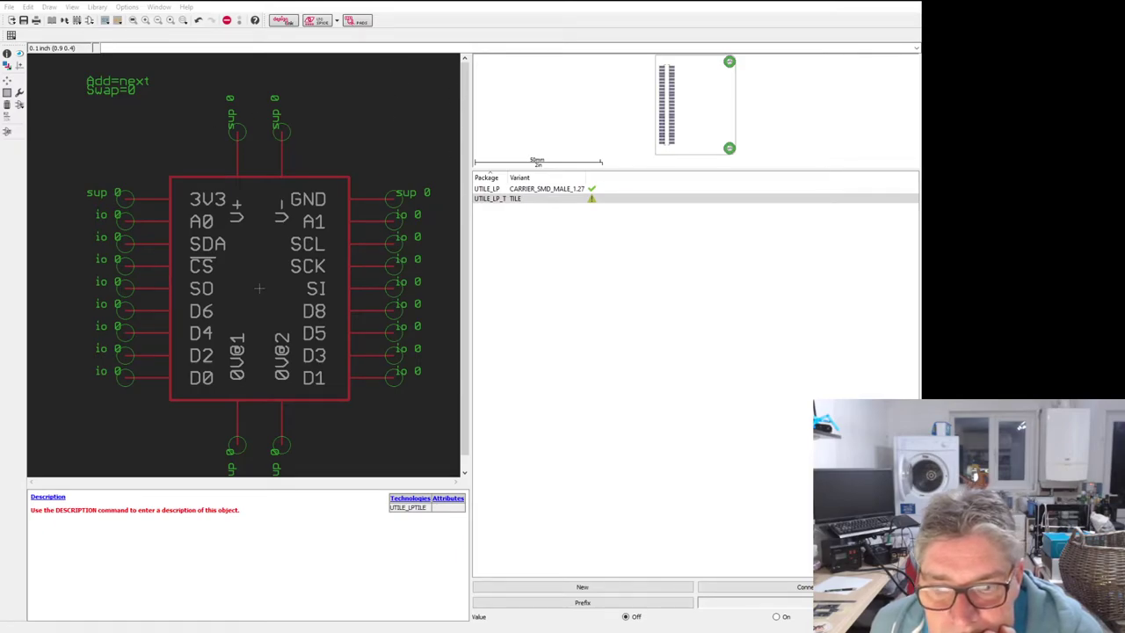
Step: Map the TILE variant's V- pin to pad P$1, checking pad names against the CARRIER variant
click(621, 189)
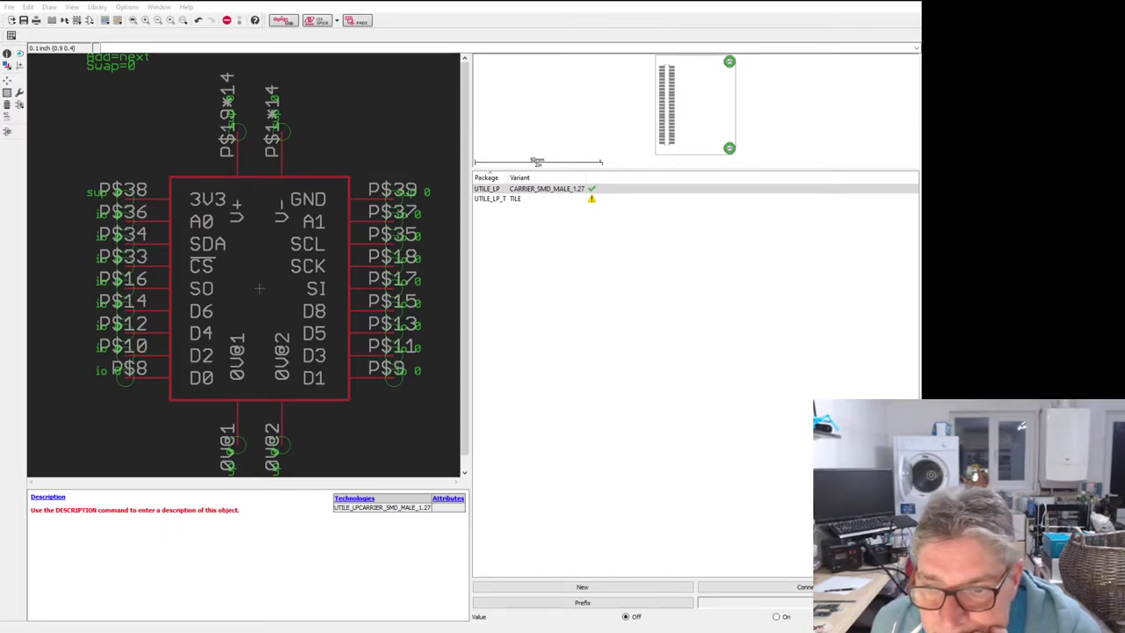
click(549, 198)
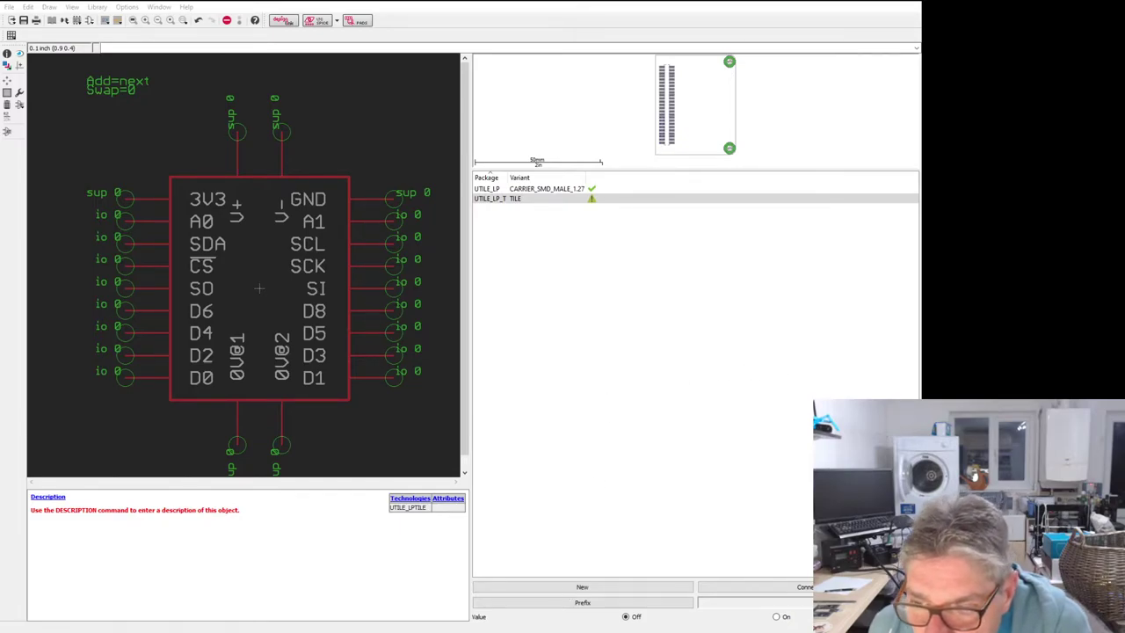
click(592, 190)
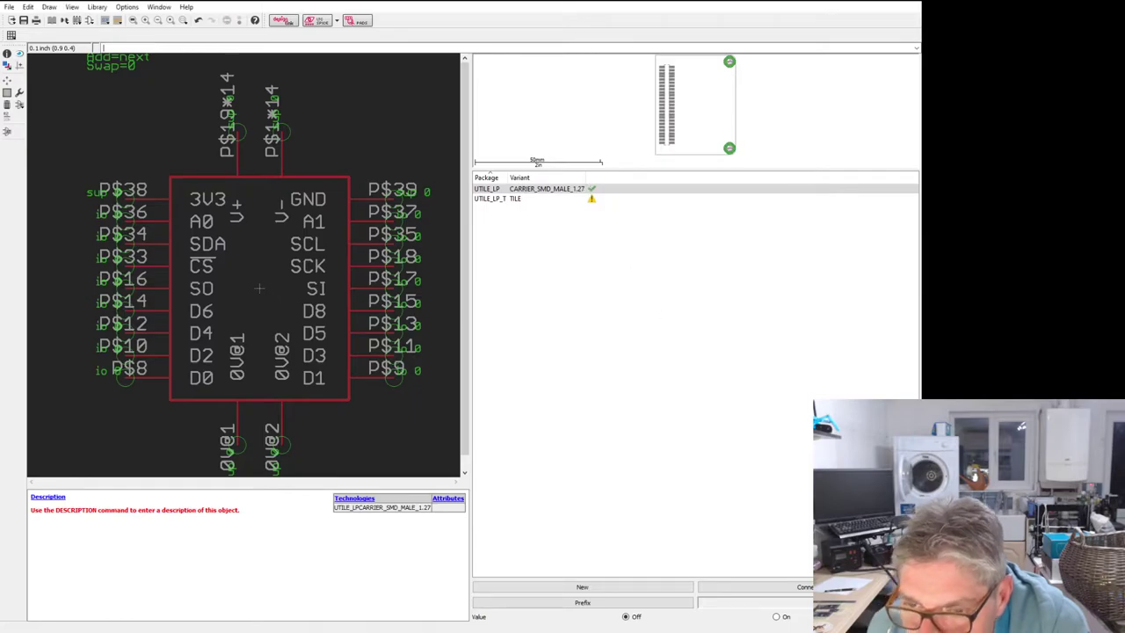
click(530, 201)
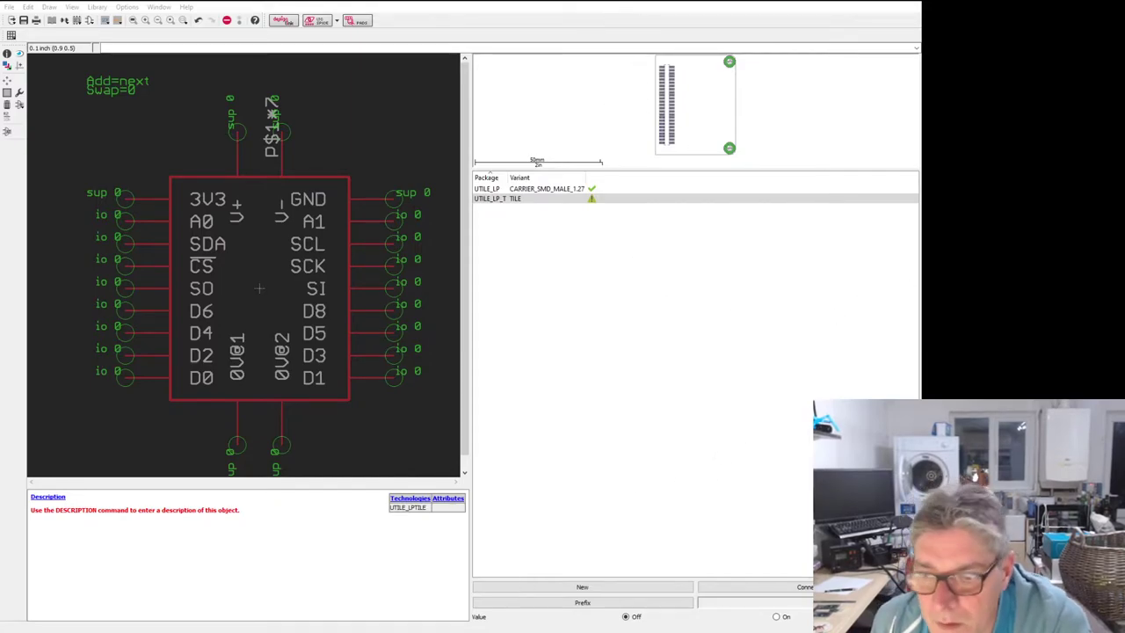
click(753, 168)
click(619, 187)
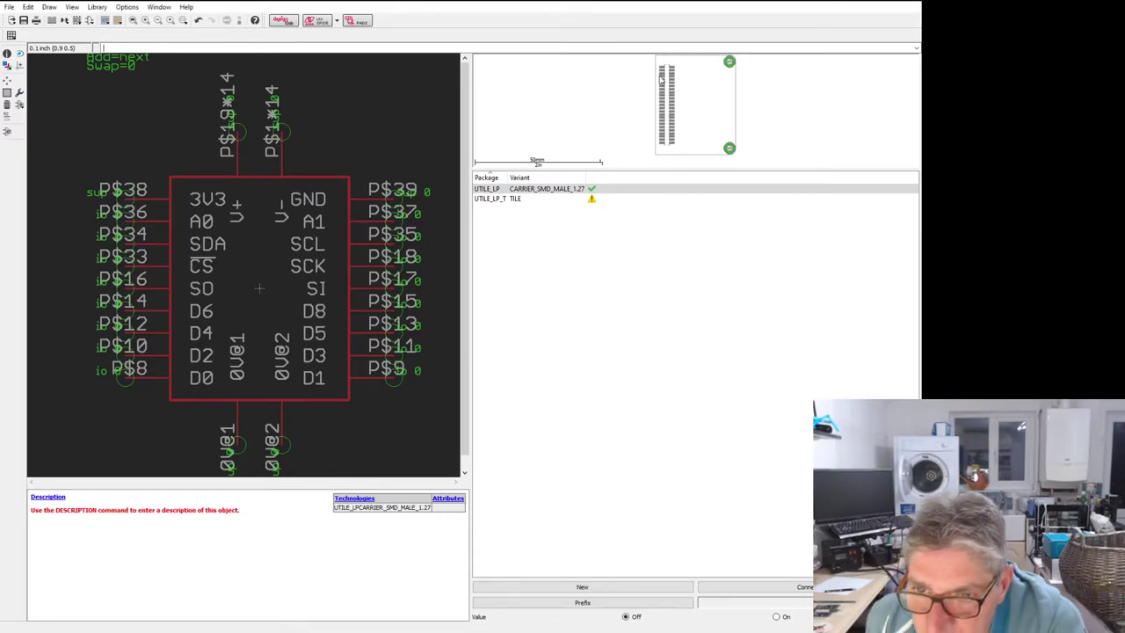
click(556, 199)
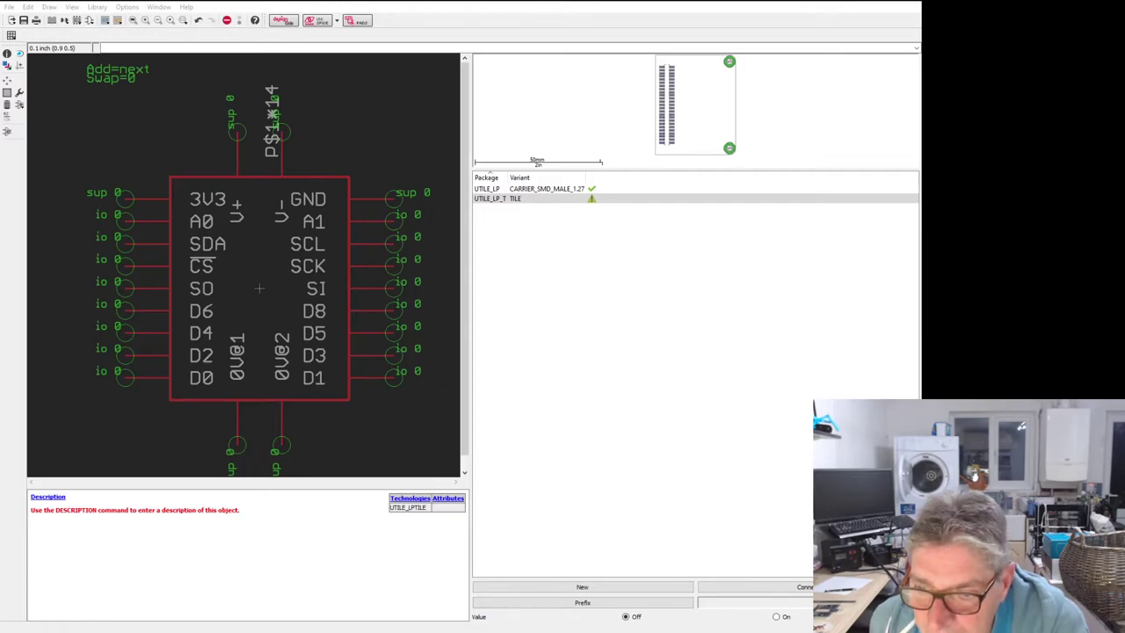
click(555, 190)
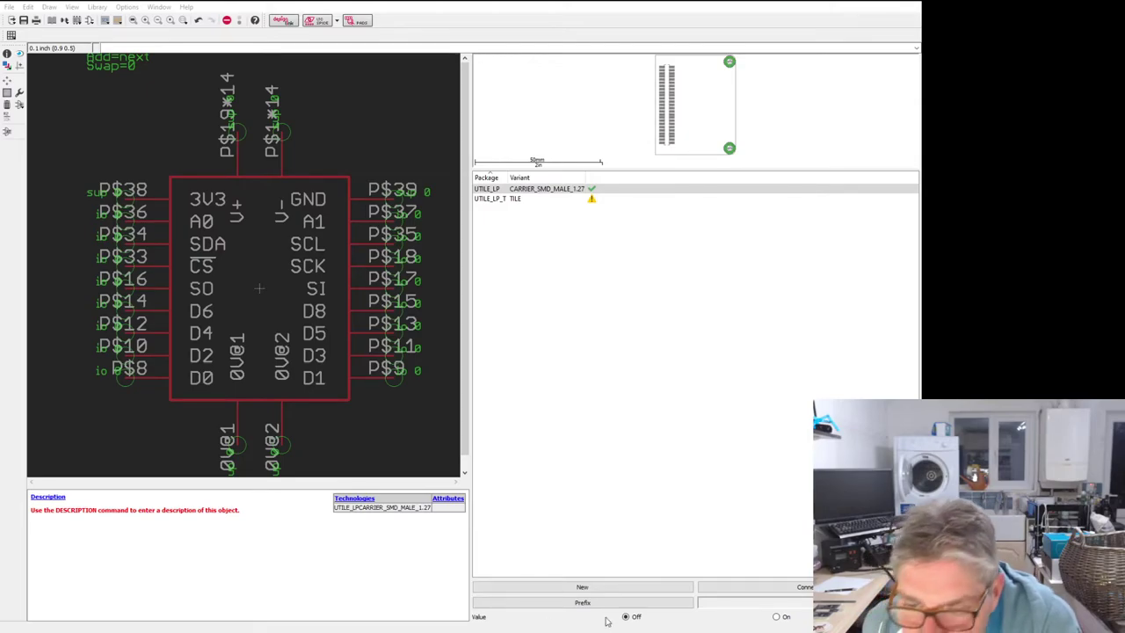
Step: Assign TILE pins V+ to P$19, 3V3 to P$38 and CS to P$33, matching CARRIER
click(532, 199)
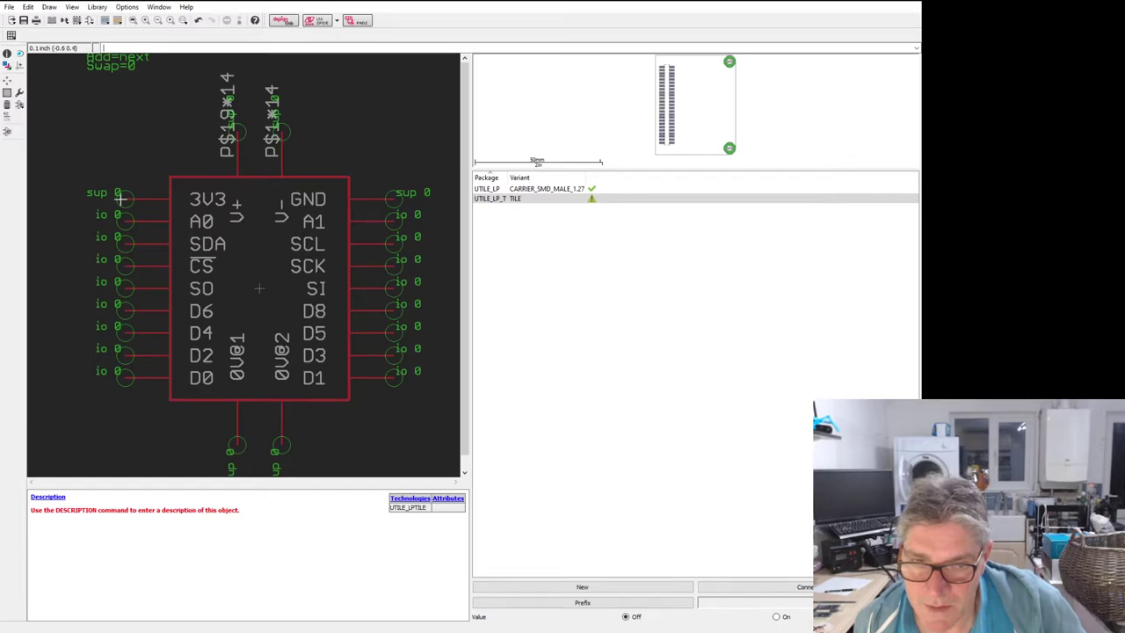
click(545, 189)
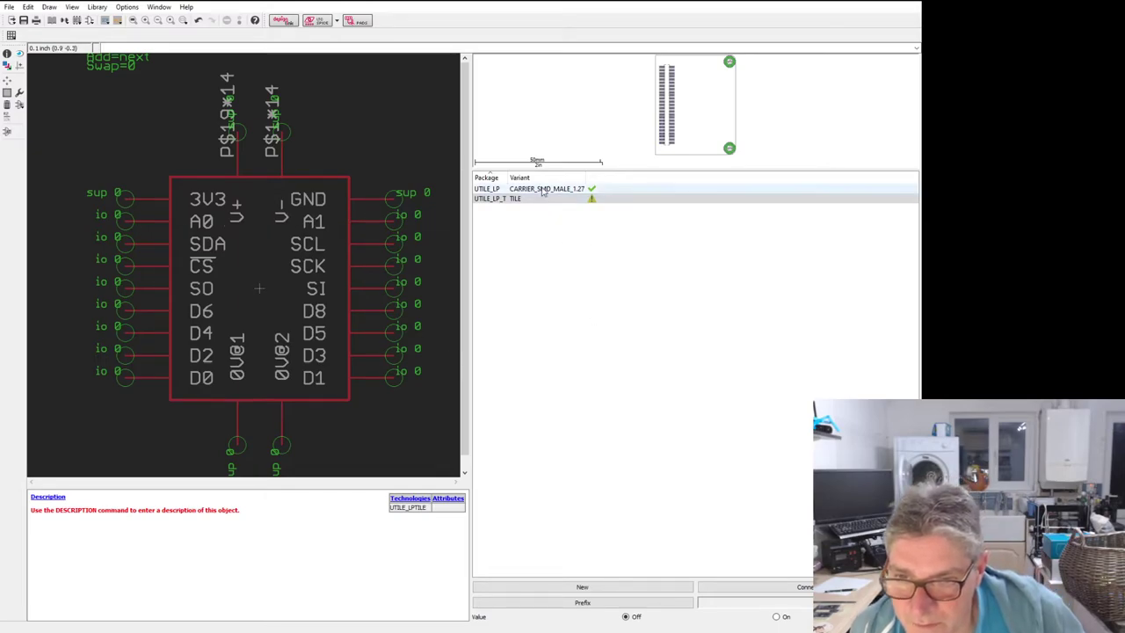
click(542, 199)
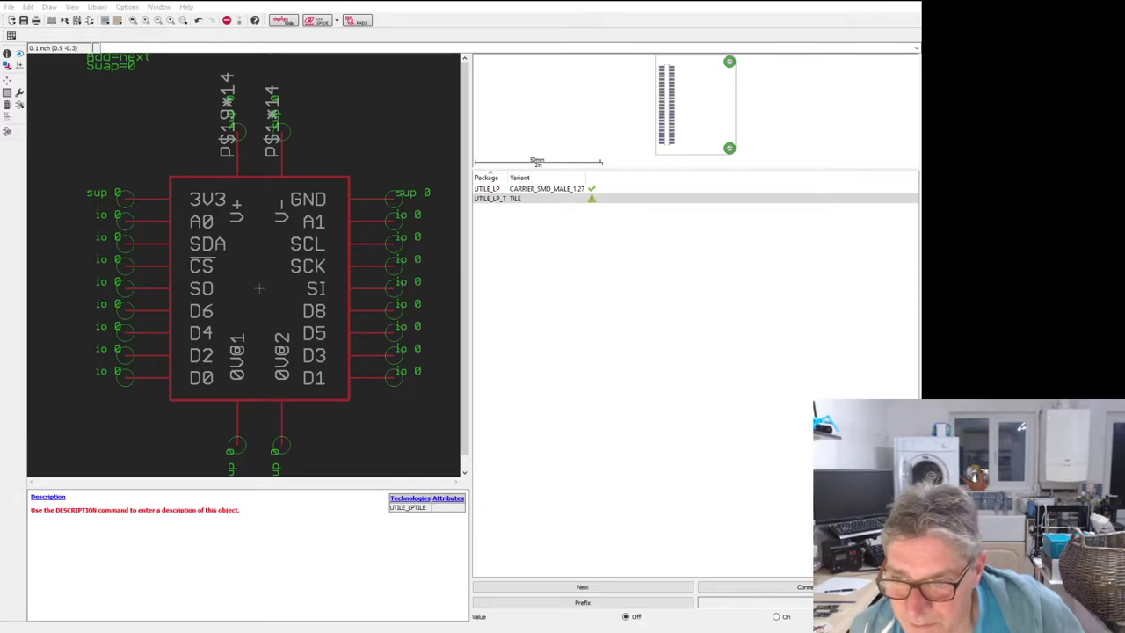
click(534, 191)
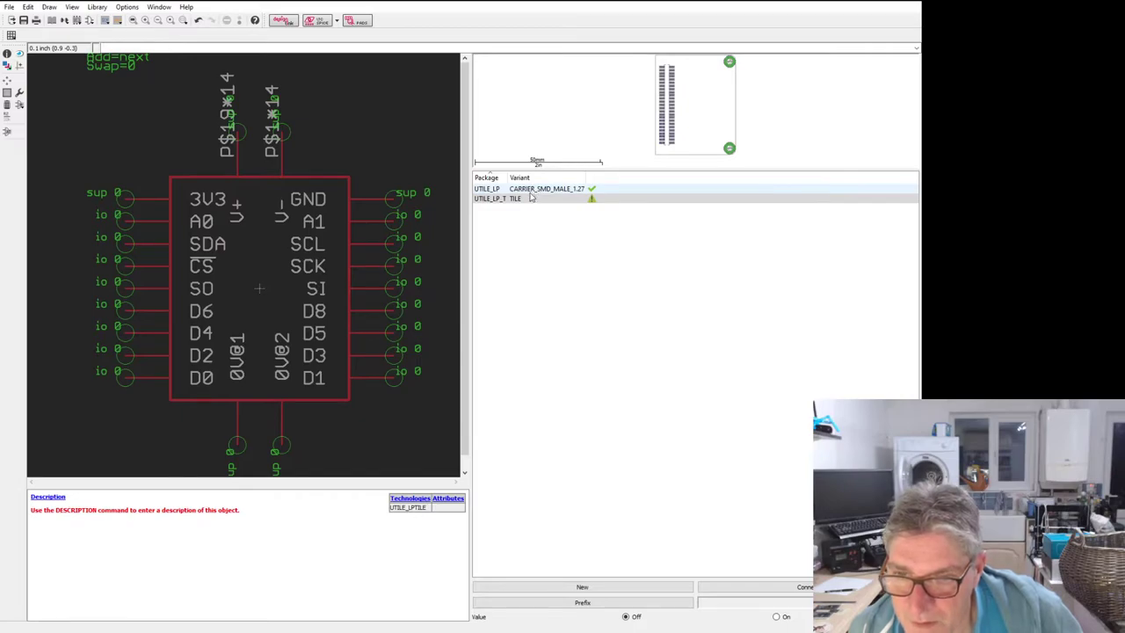
click(531, 192)
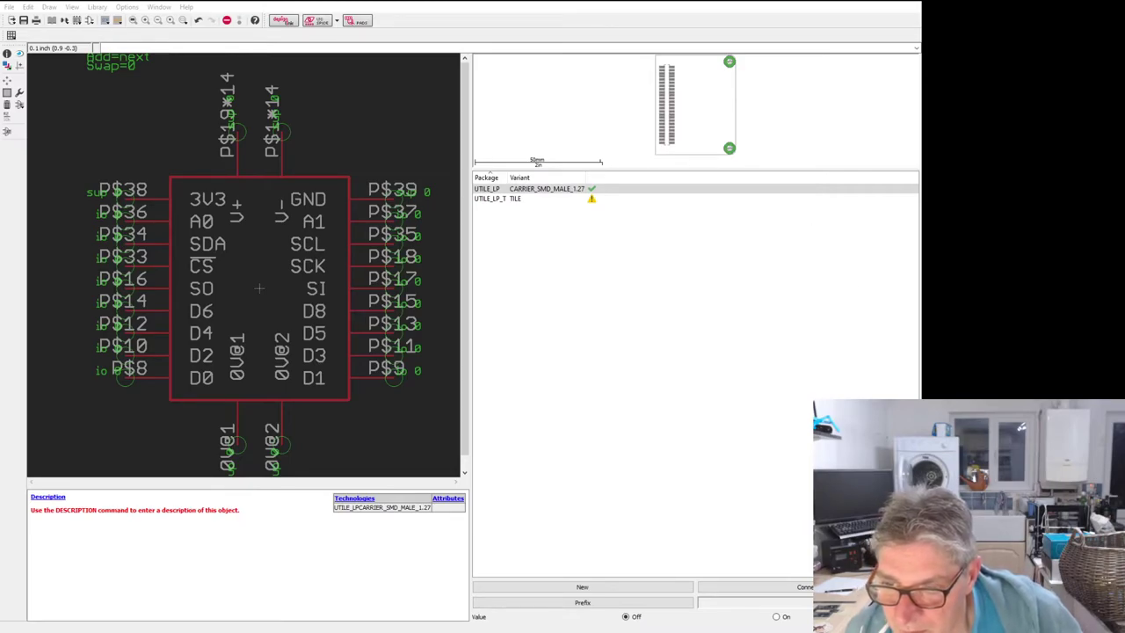
click(524, 199)
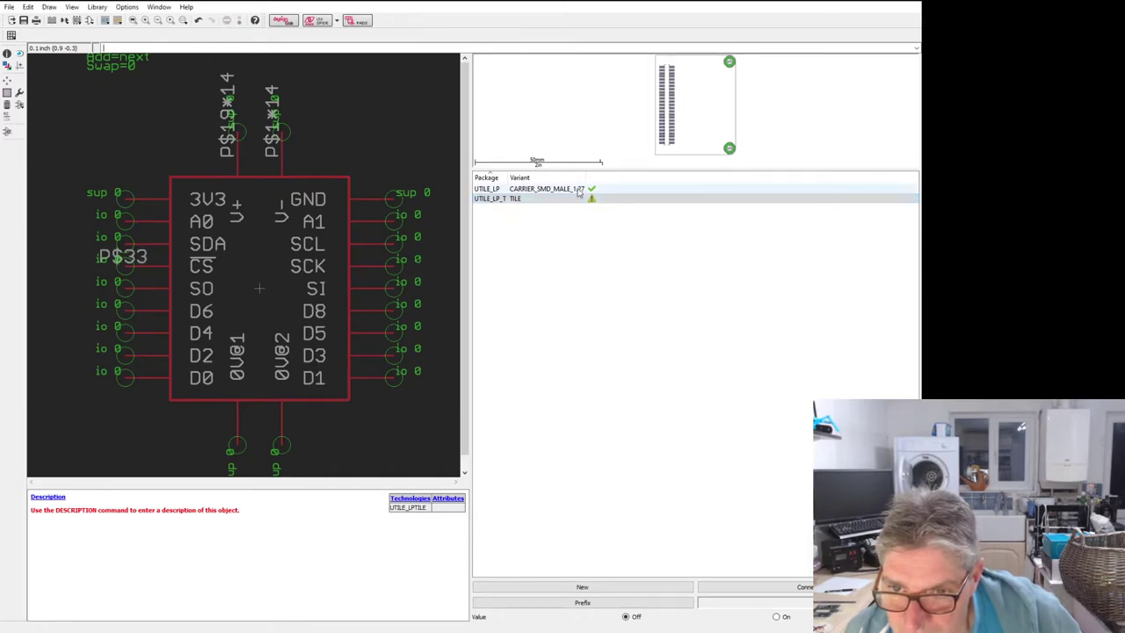
click(633, 188)
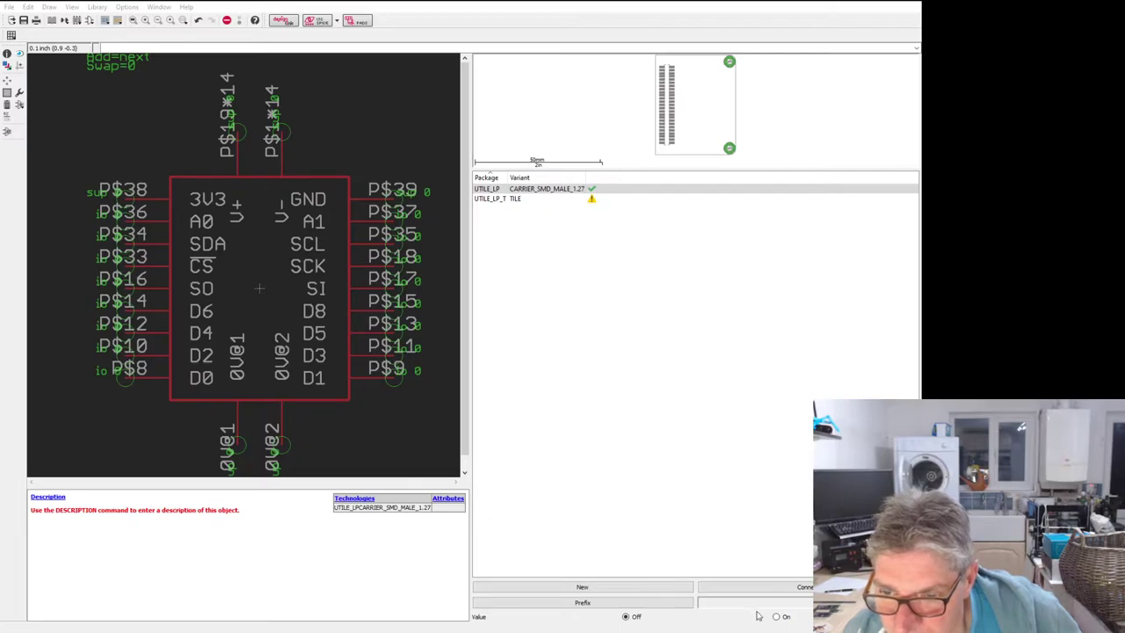
click(538, 197)
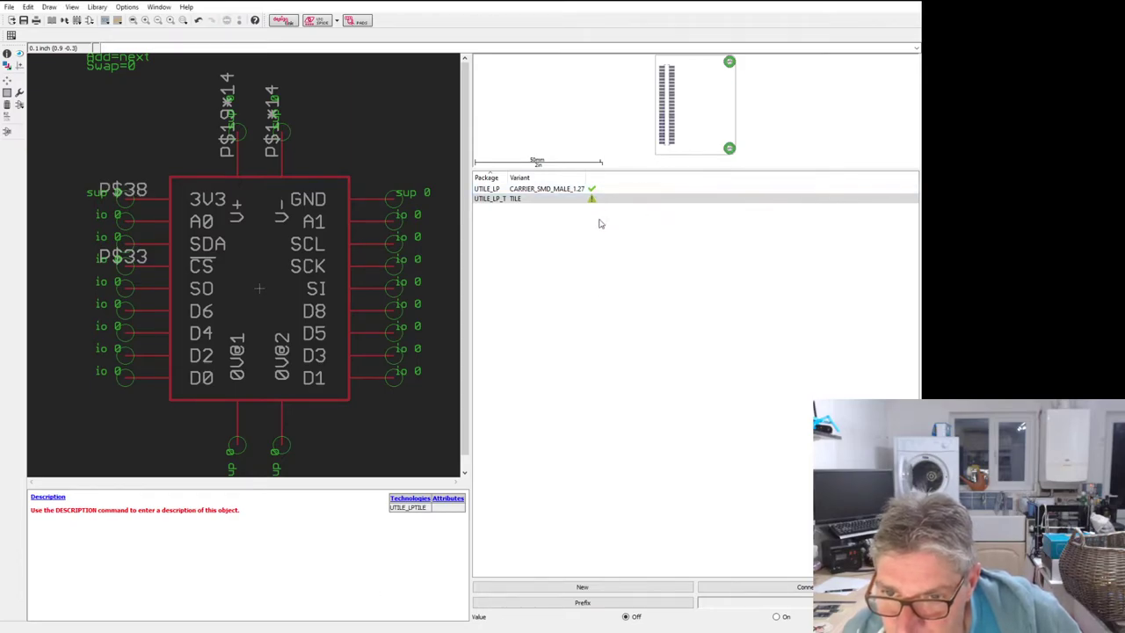
click(569, 189)
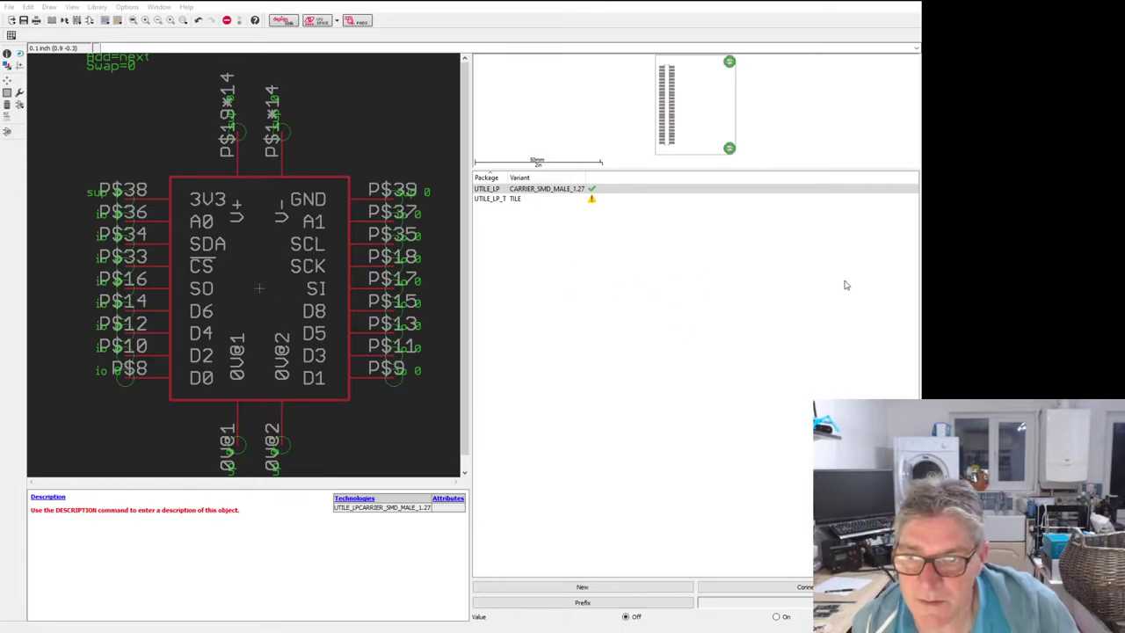
click(589, 198)
click(588, 190)
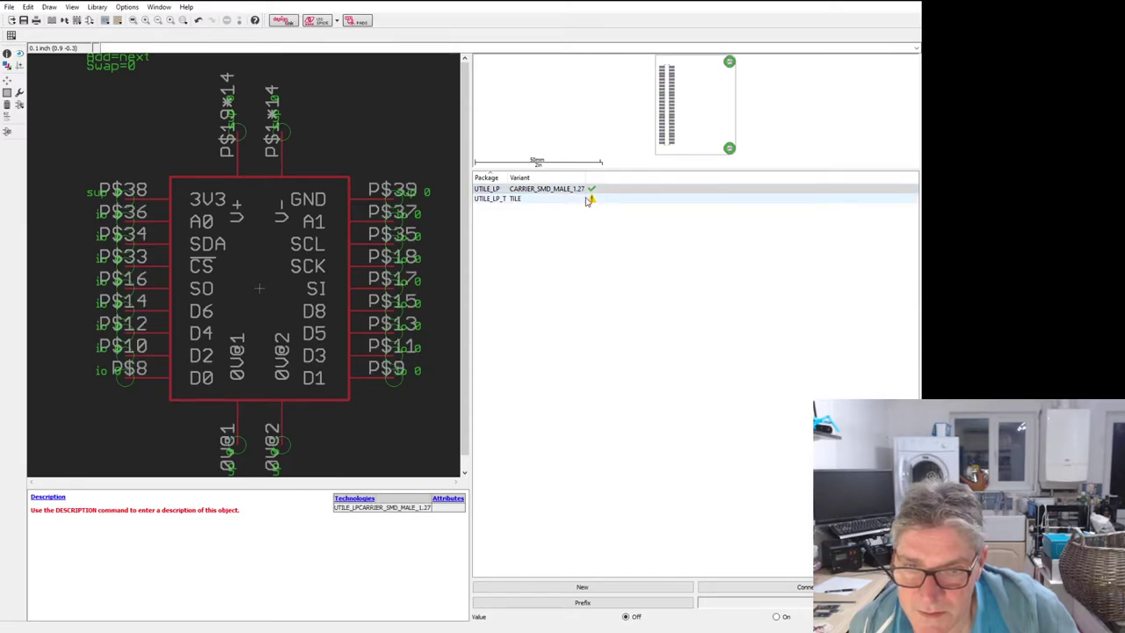
click(588, 199)
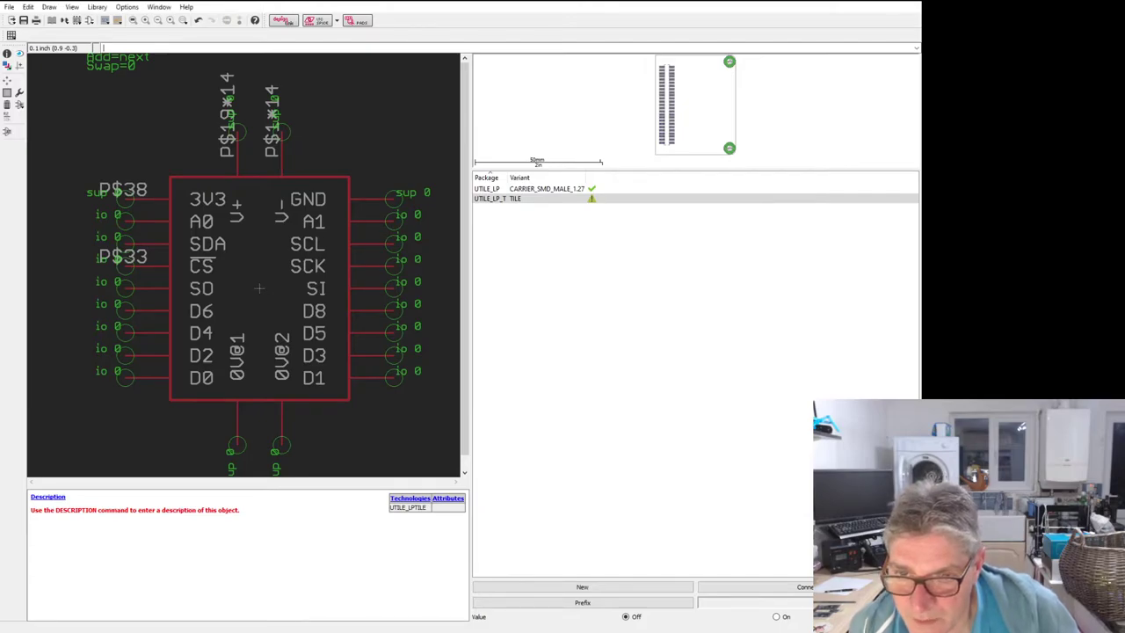
Step: Map all remaining TILE variant pins to their P$ pads until it shows fully connected
click(588, 190)
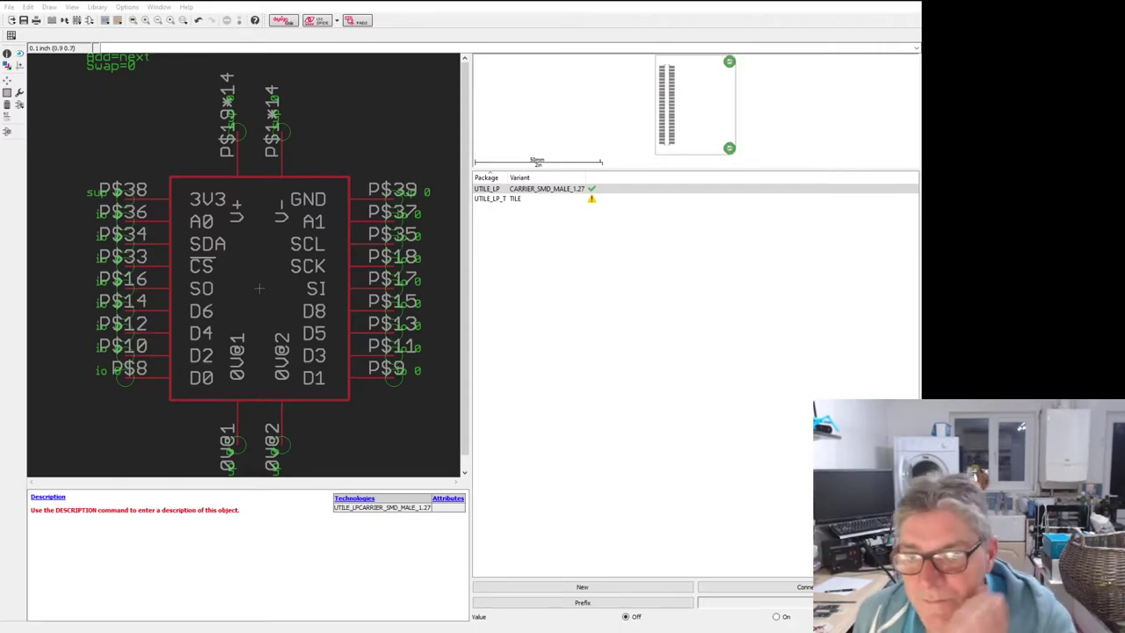
click(528, 199)
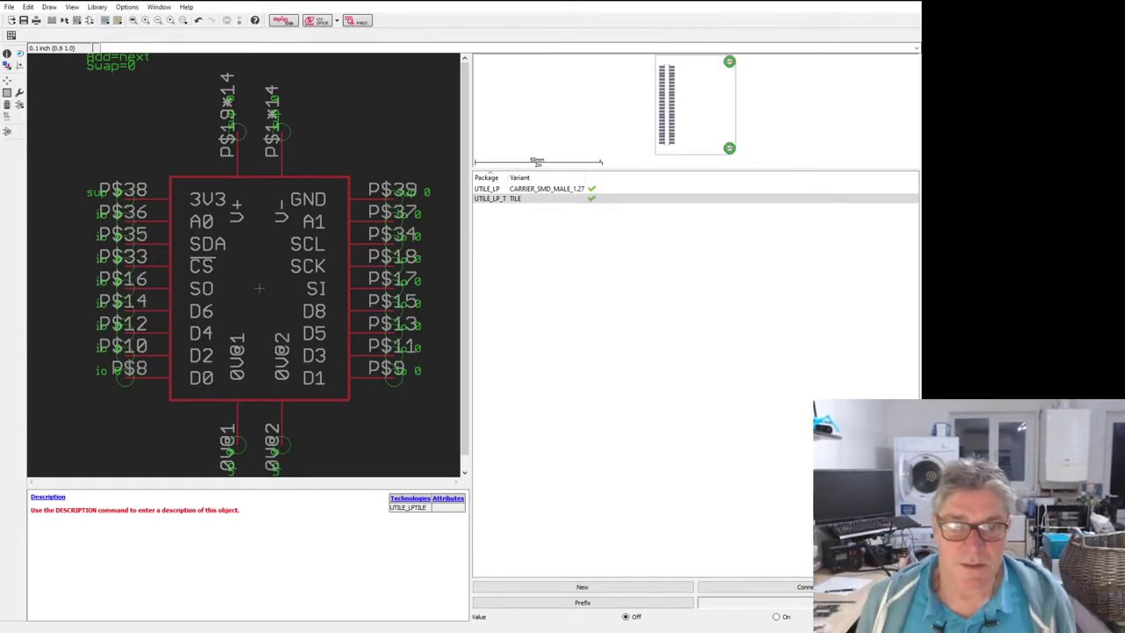
Step: Save amino.lbr and switch back to the board schematic window
click(23, 19)
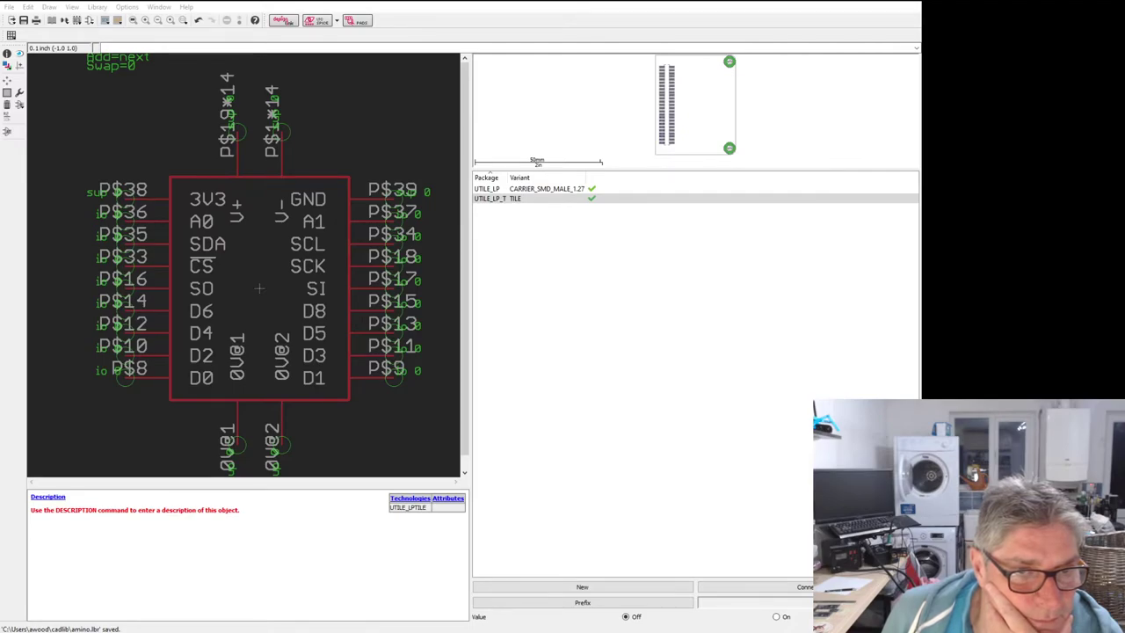
key(alt+Tab)
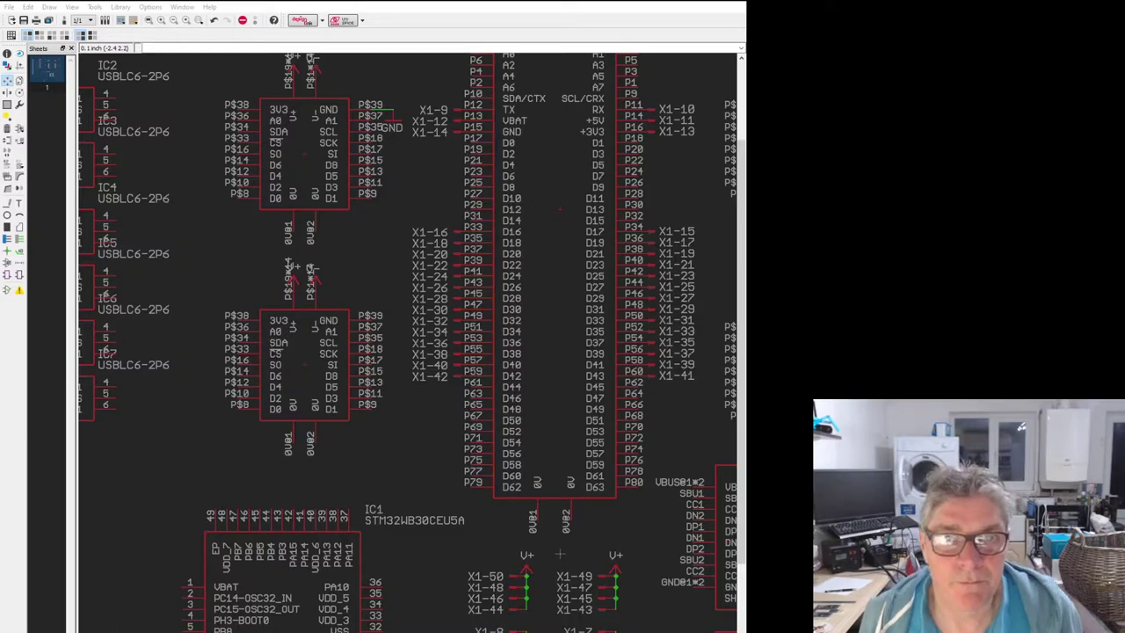
Step: Cancel the active command and bring up an empty single-sheet schematic
key(Escape)
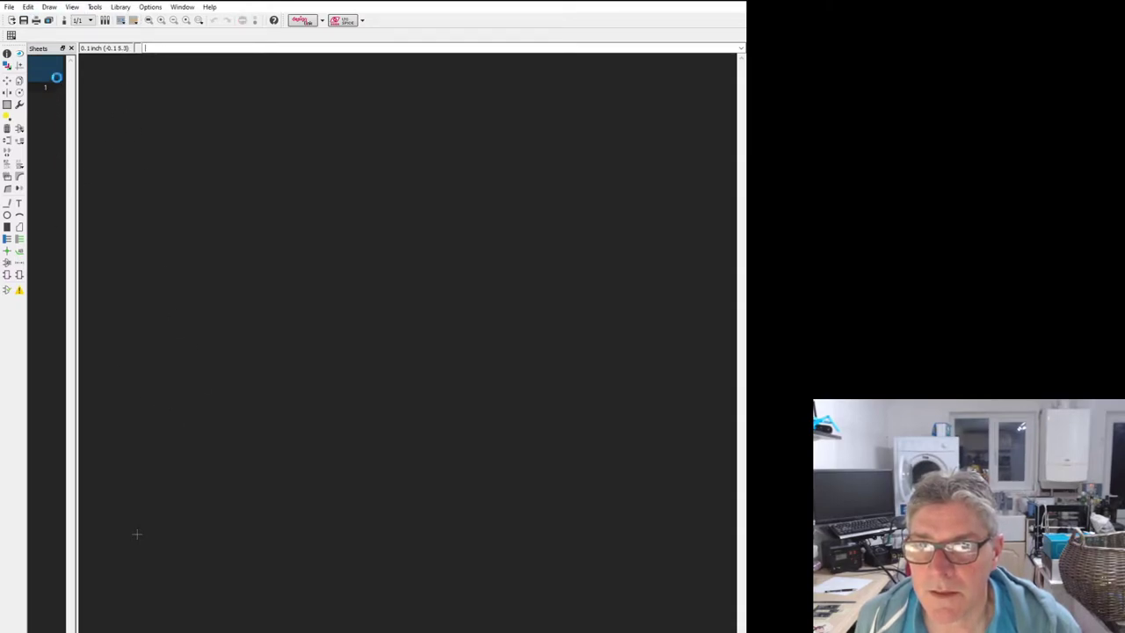
Step: Place one UTILE_LP board symbol on the blank sheet using the Add (F7) command
key(F7)
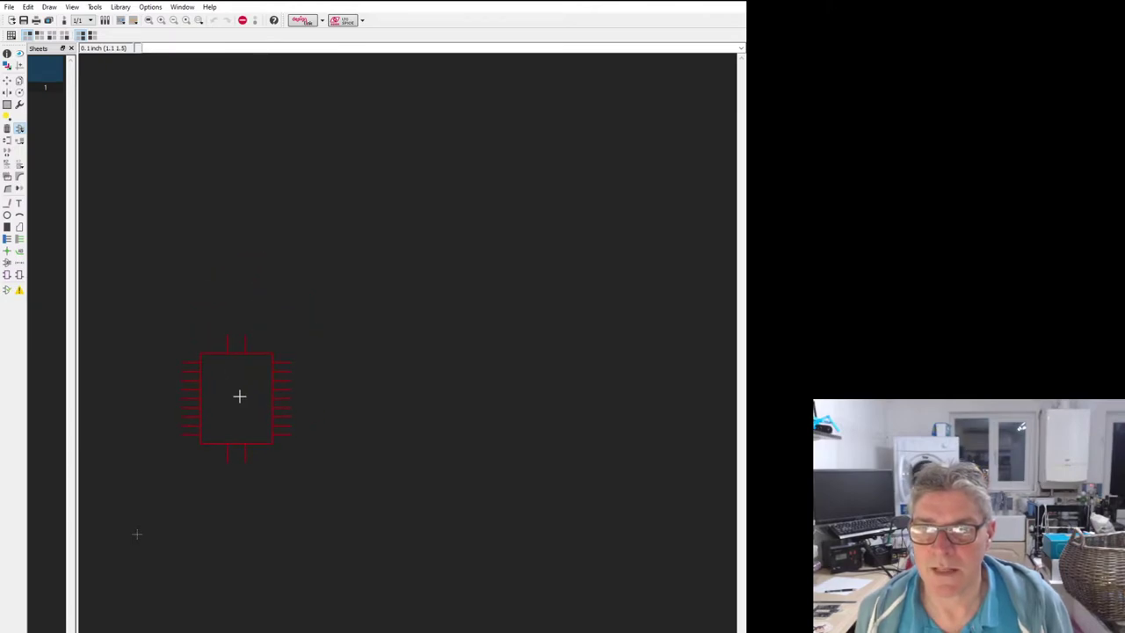
click(249, 395)
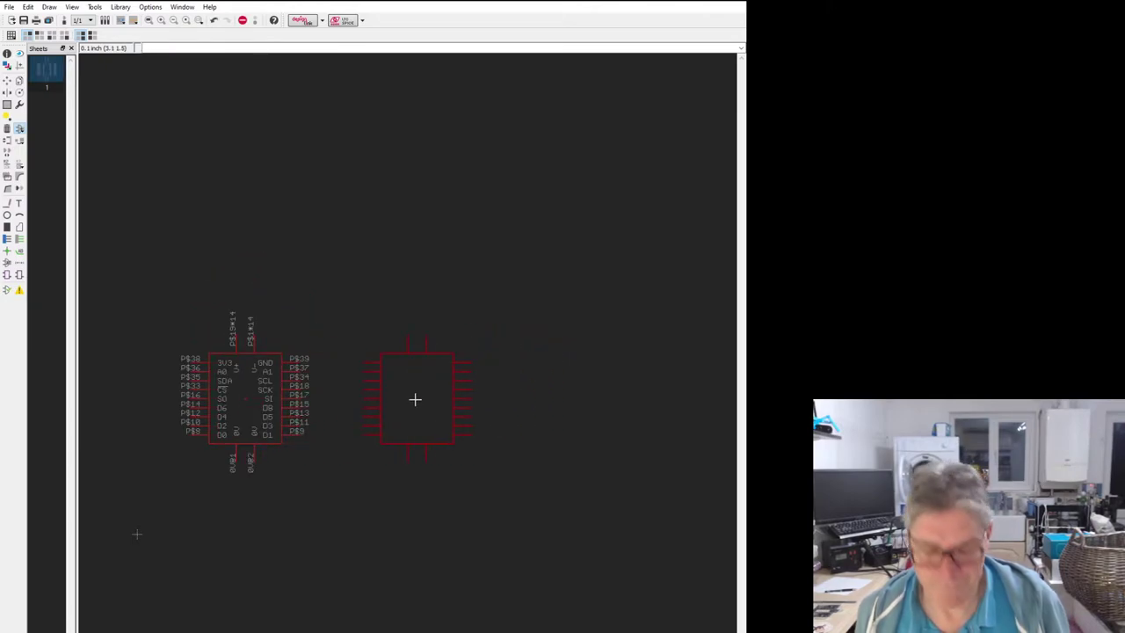
key(Escape)
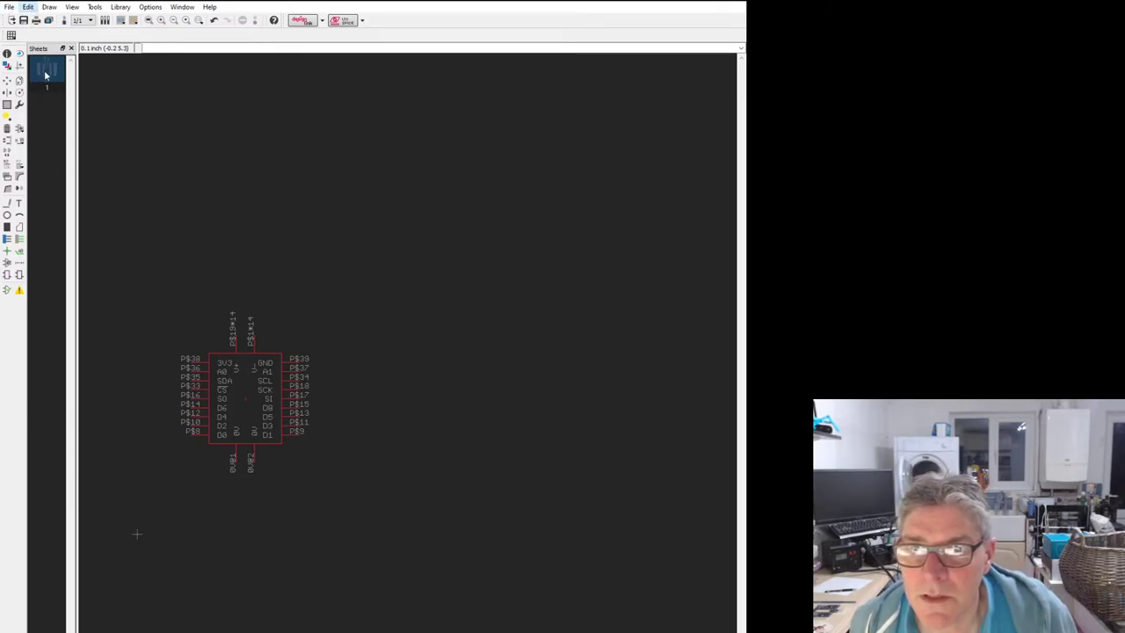
click(19, 128)
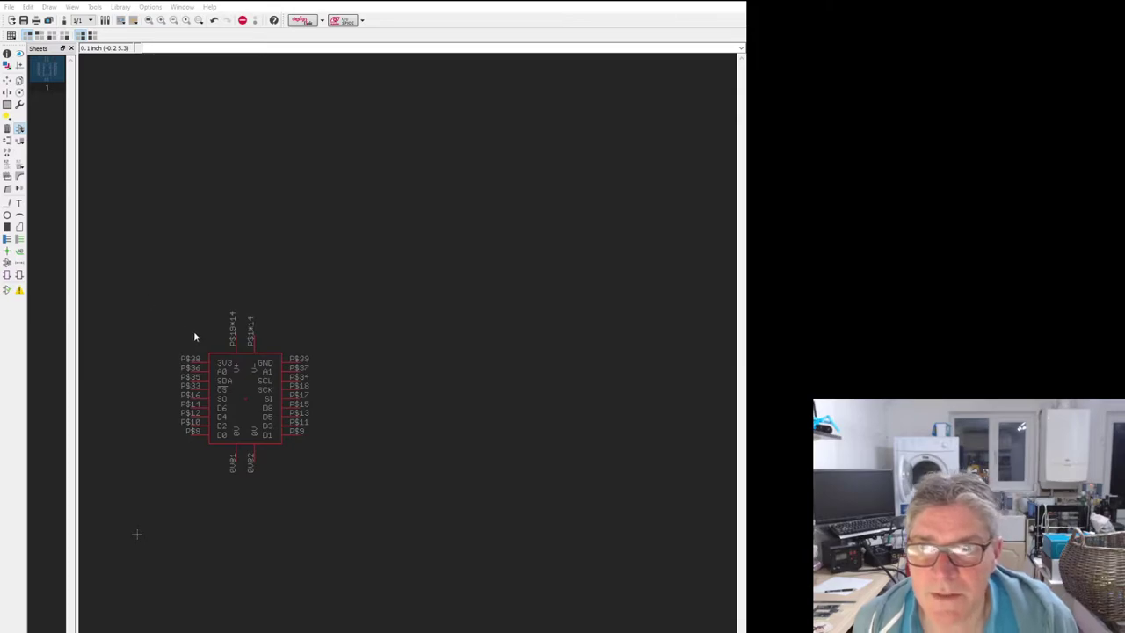
Step: Place driver chips IC1 and IC2, one above the other, right of the UTILE_LP symbol
scroll(93, 296, down, 2)
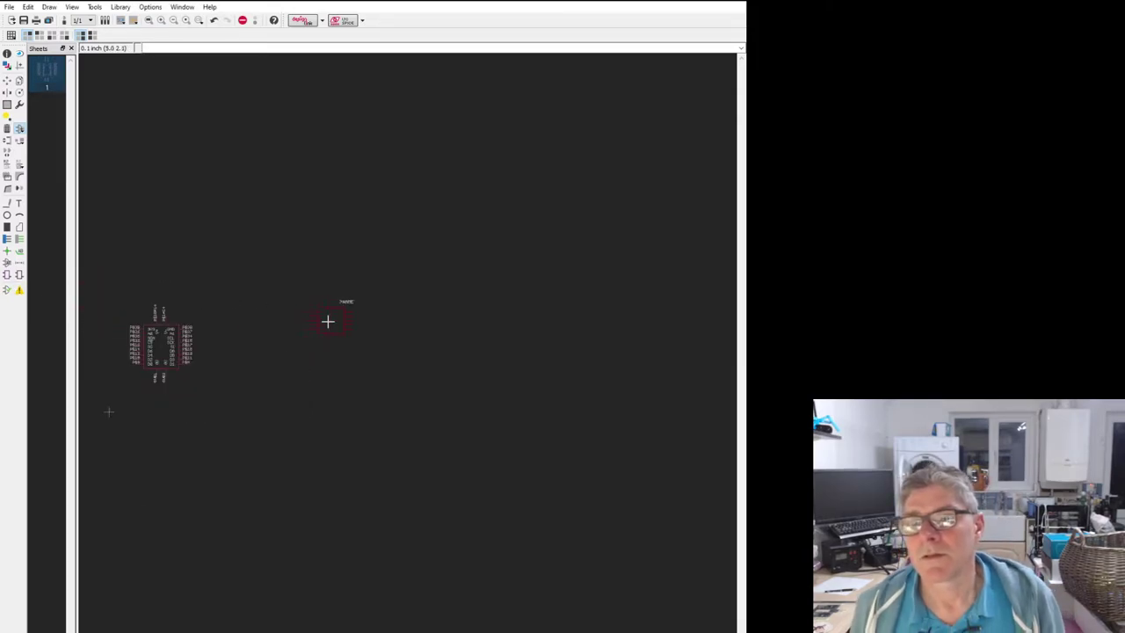
click(279, 310)
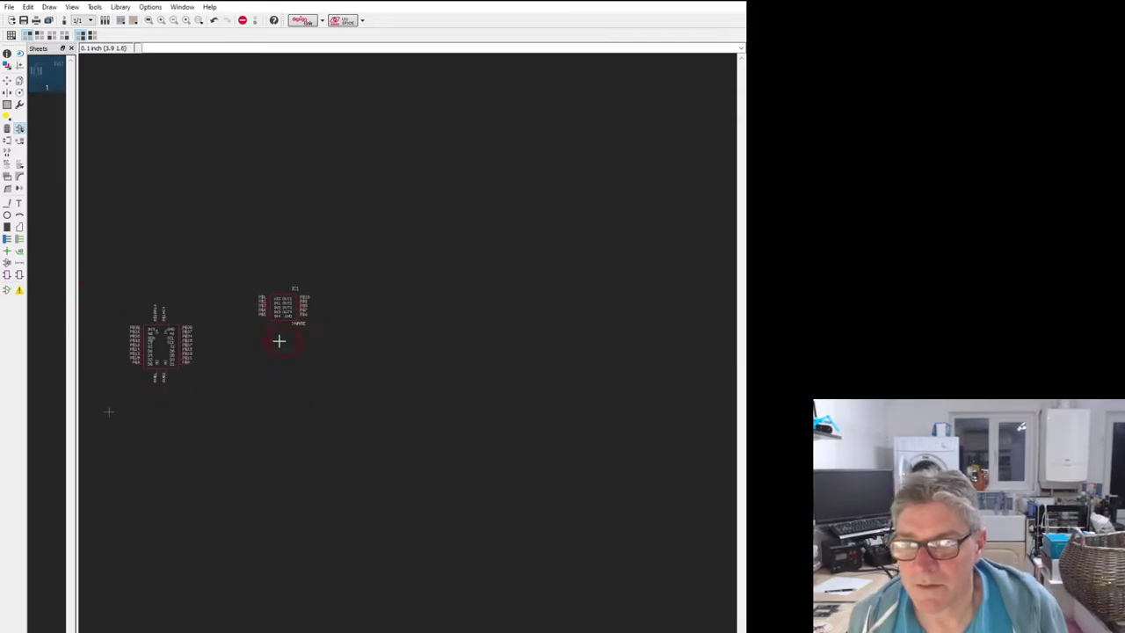
click(281, 343)
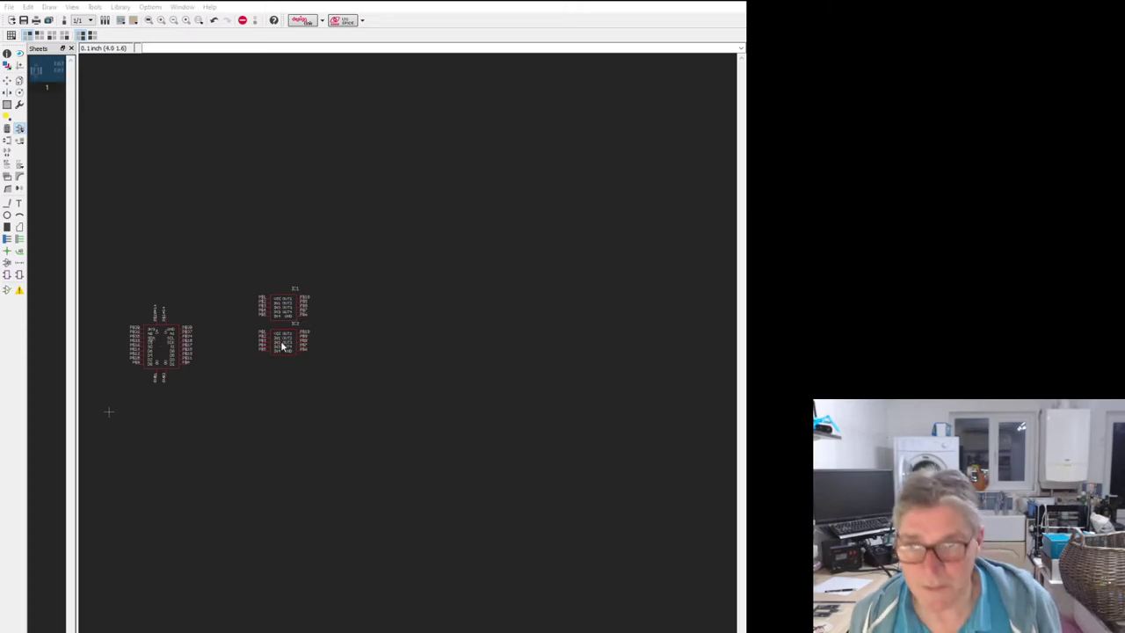
key(Escape)
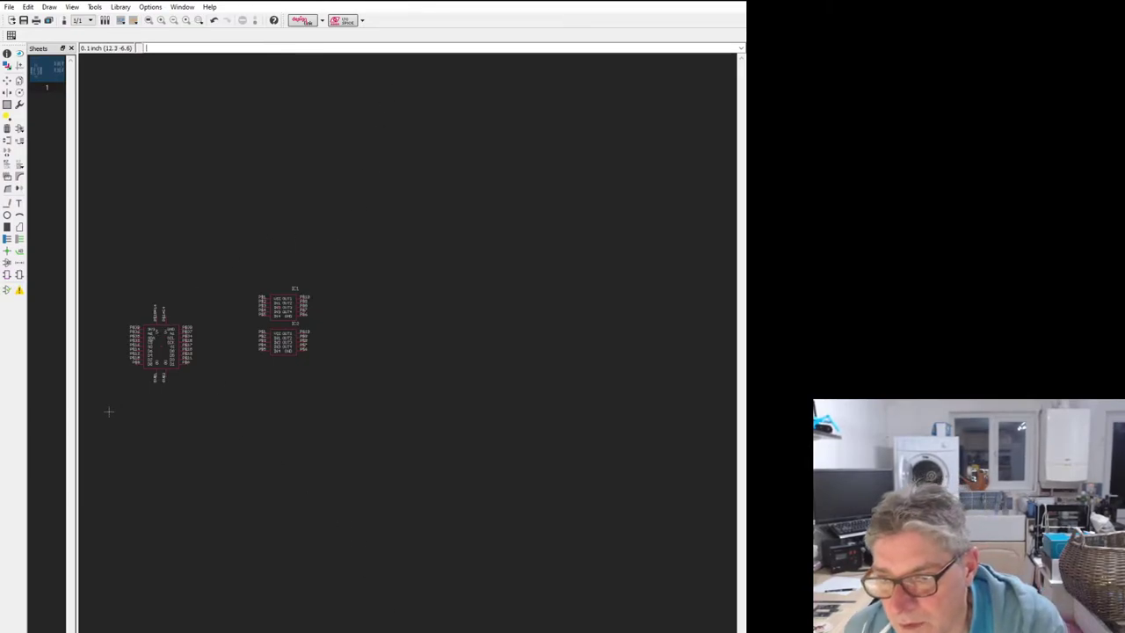
drag(650, 632, 650, 626)
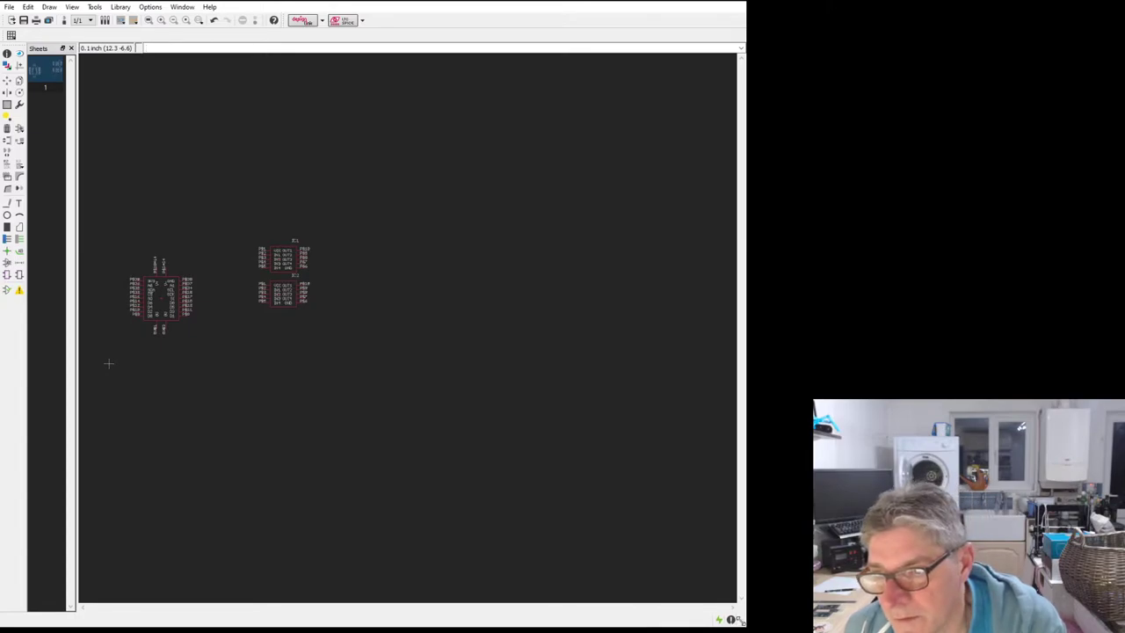
drag(747, 625, 806, 626)
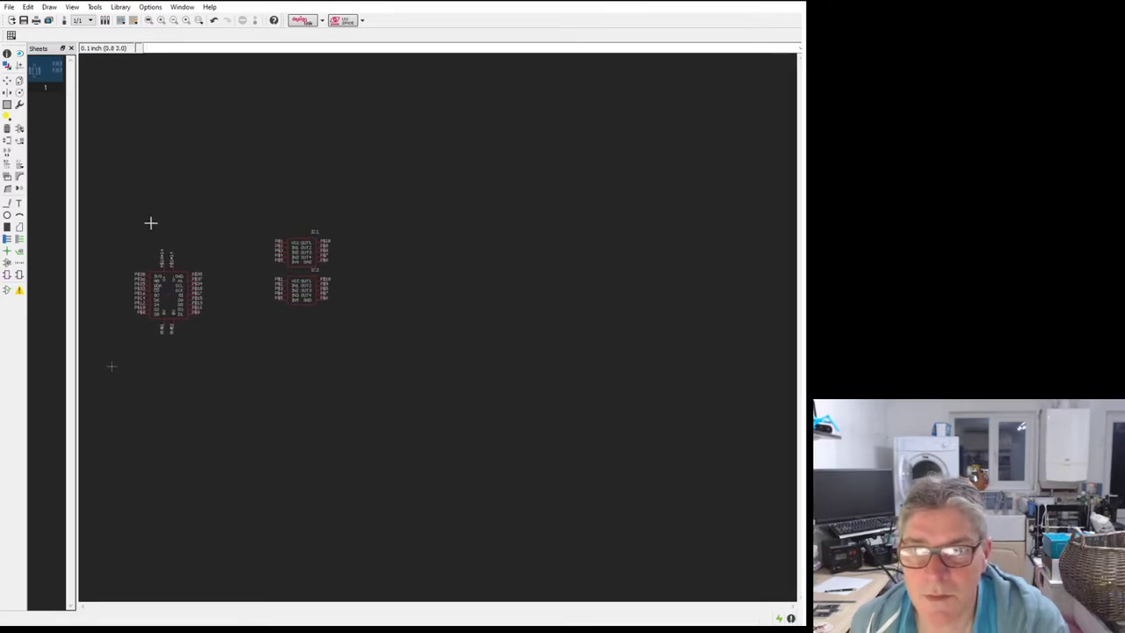
scroll(108, 243, up, 5)
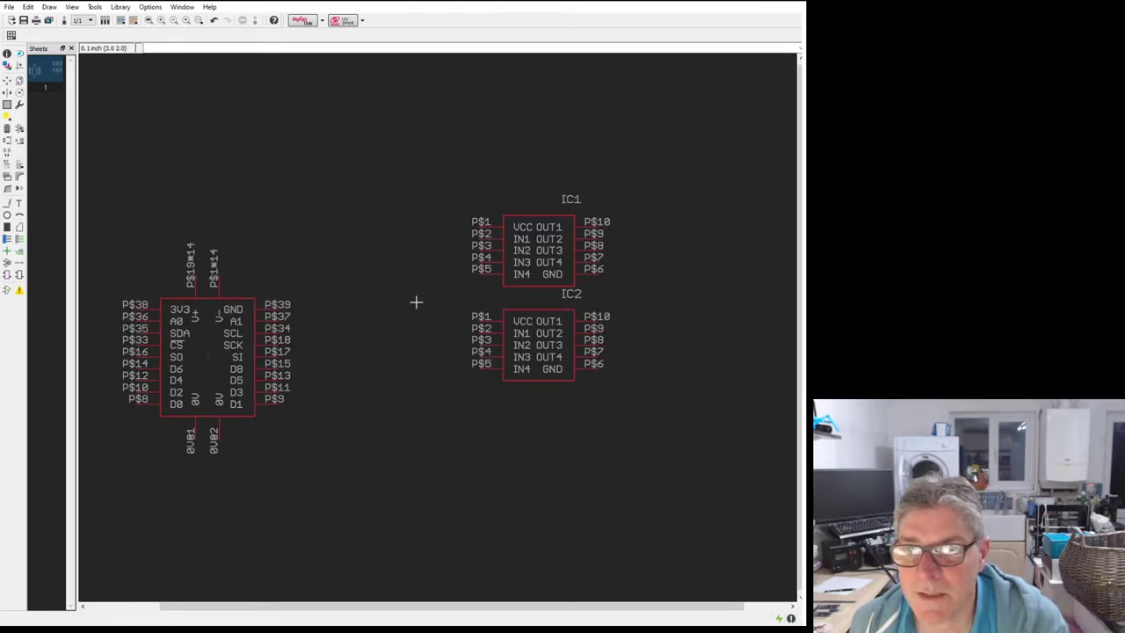
scroll(416, 303, up, 2)
scroll(439, 308, down, 4)
scroll(299, 317, up, 2)
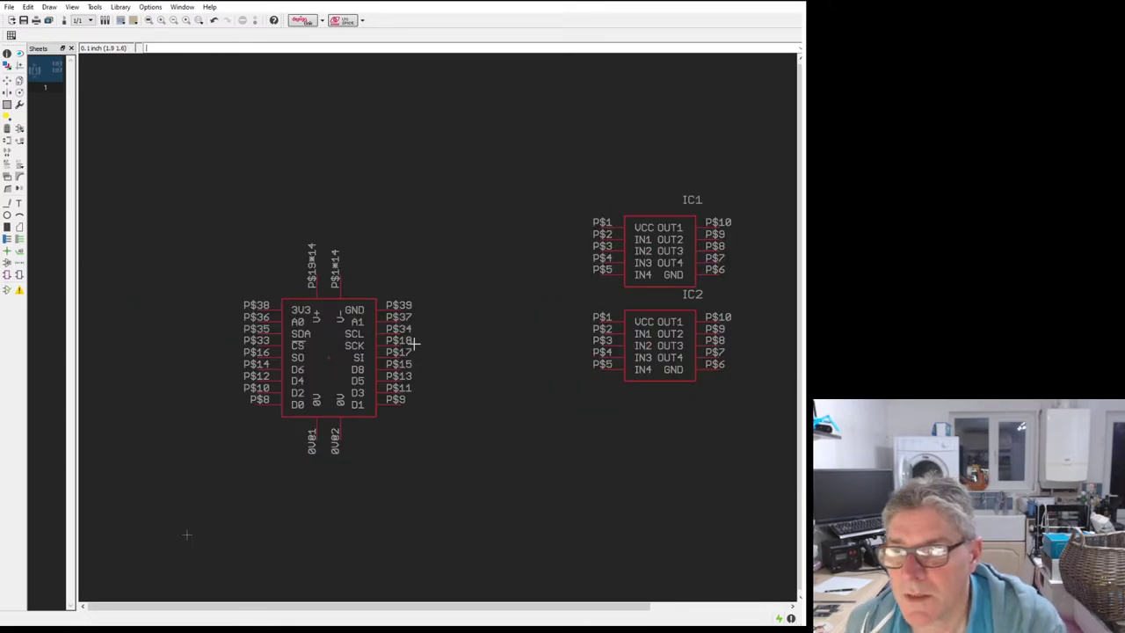
Step: Move IC2 lower on the sheet and set IC1 directly above it
scroll(410, 343, down, 2)
scroll(348, 341, up, 4)
scroll(352, 341, down, 2)
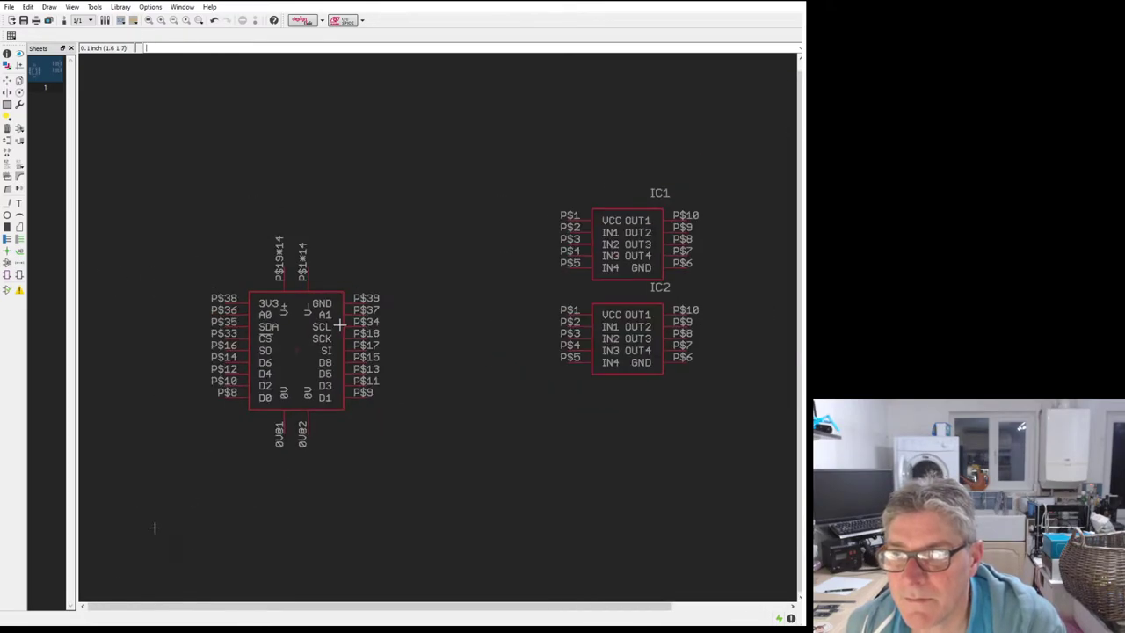
click(7, 80)
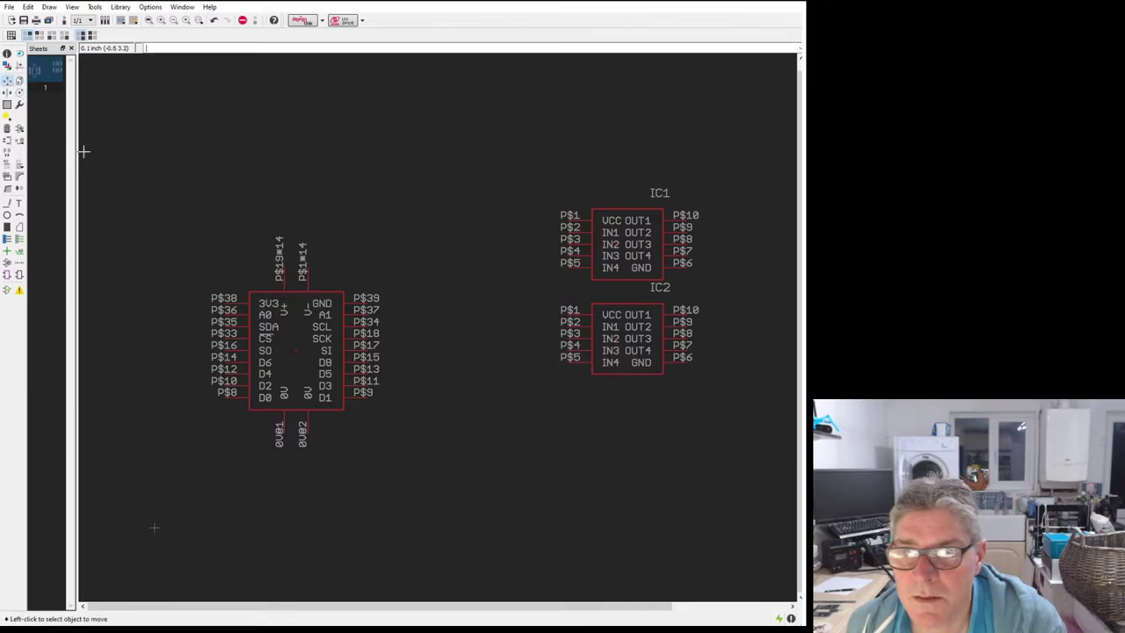
click(614, 341)
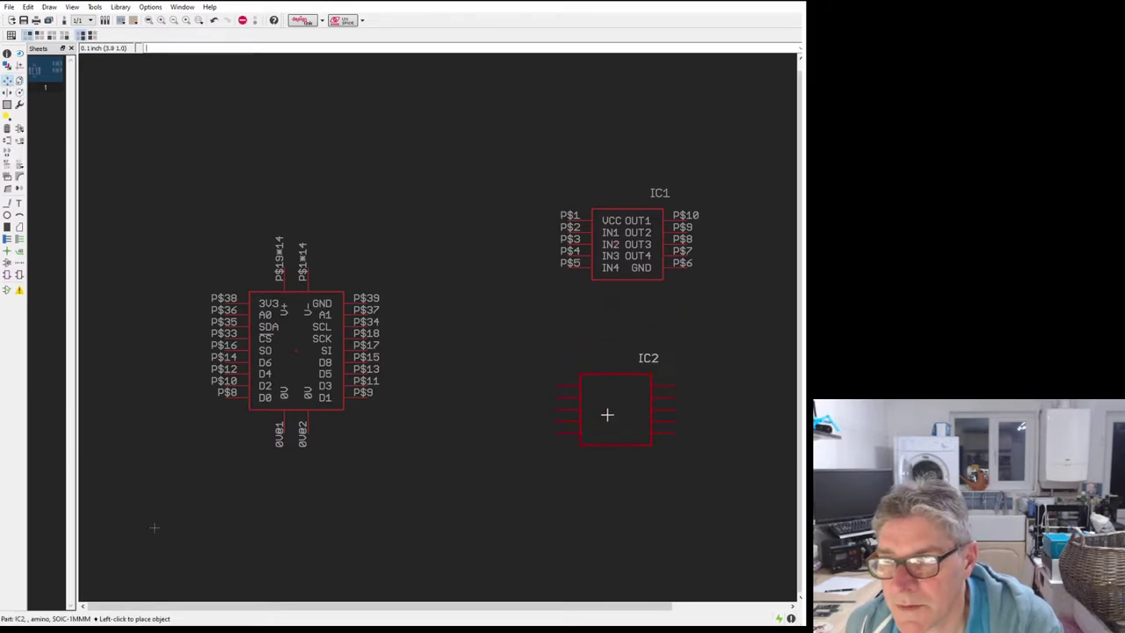
click(607, 414)
click(623, 247)
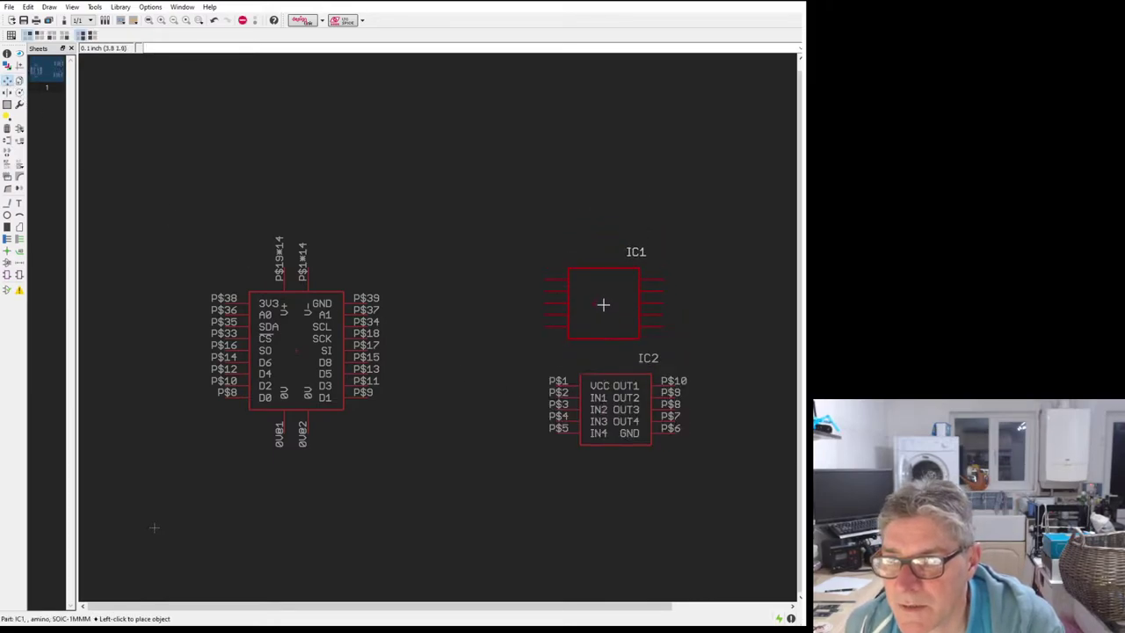
click(611, 305)
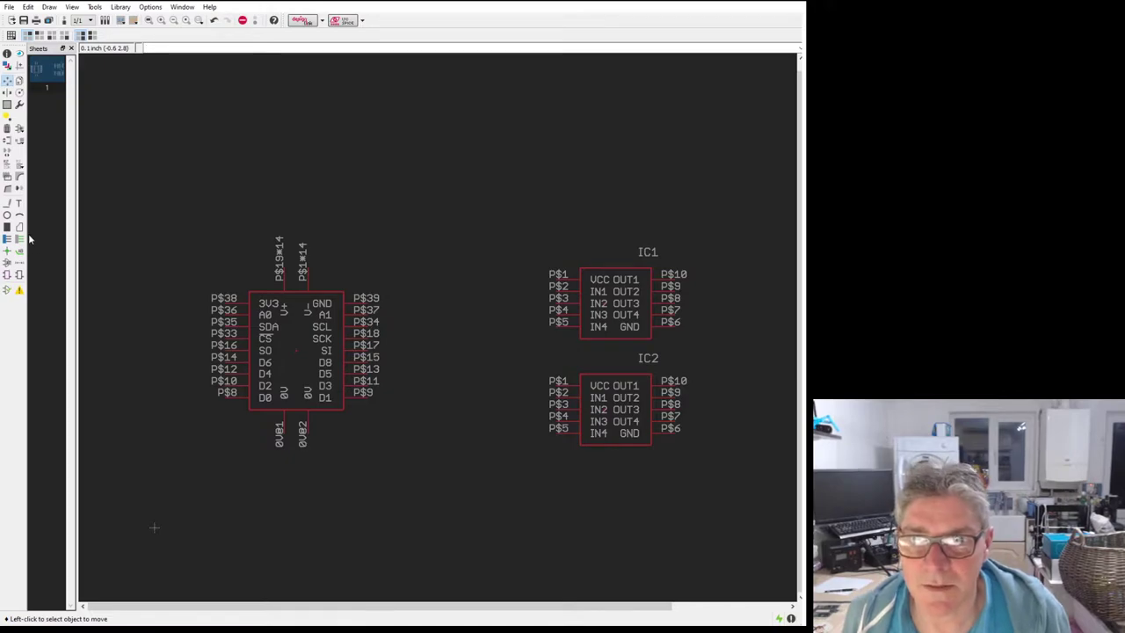
key(n)
scroll(308, 332, up, 3)
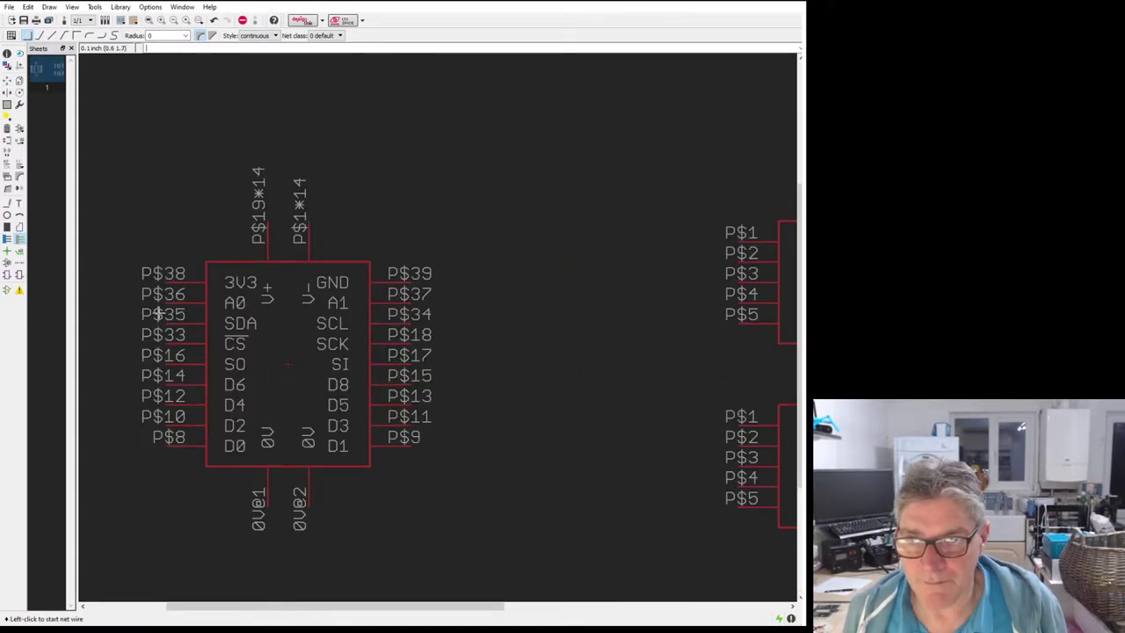
Step: Draw short leftward net stubs on pins P$36, P$33, P$16, P$14, P$12, P$10 and P$8
click(166, 304)
double_click(128, 304)
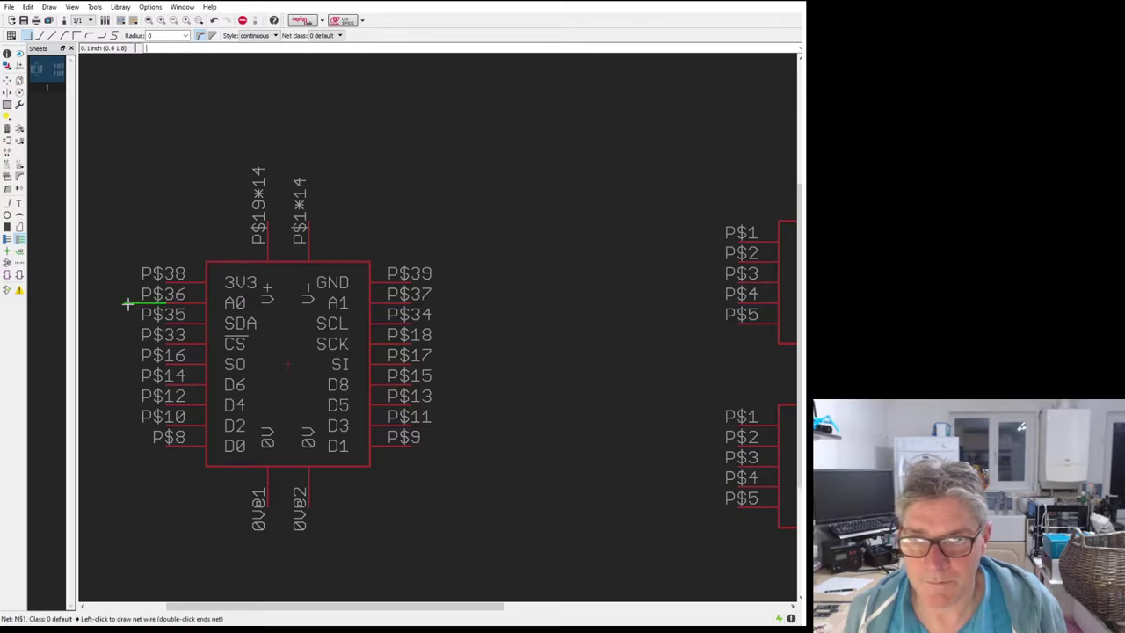
click(166, 344)
double_click(126, 345)
click(166, 365)
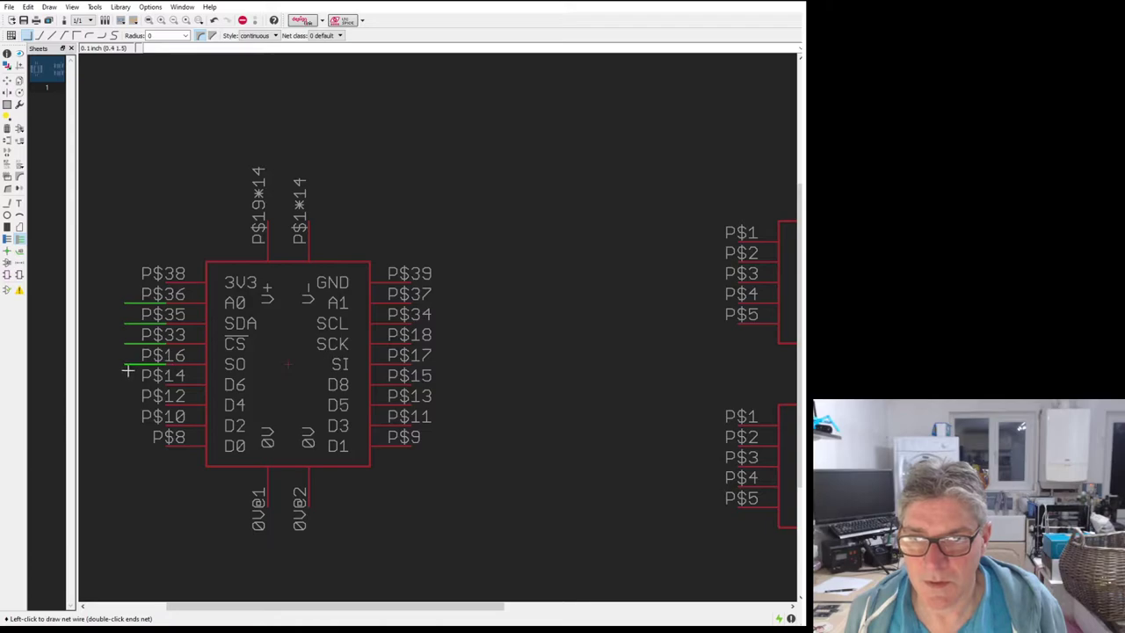
double_click(126, 365)
click(166, 384)
double_click(126, 385)
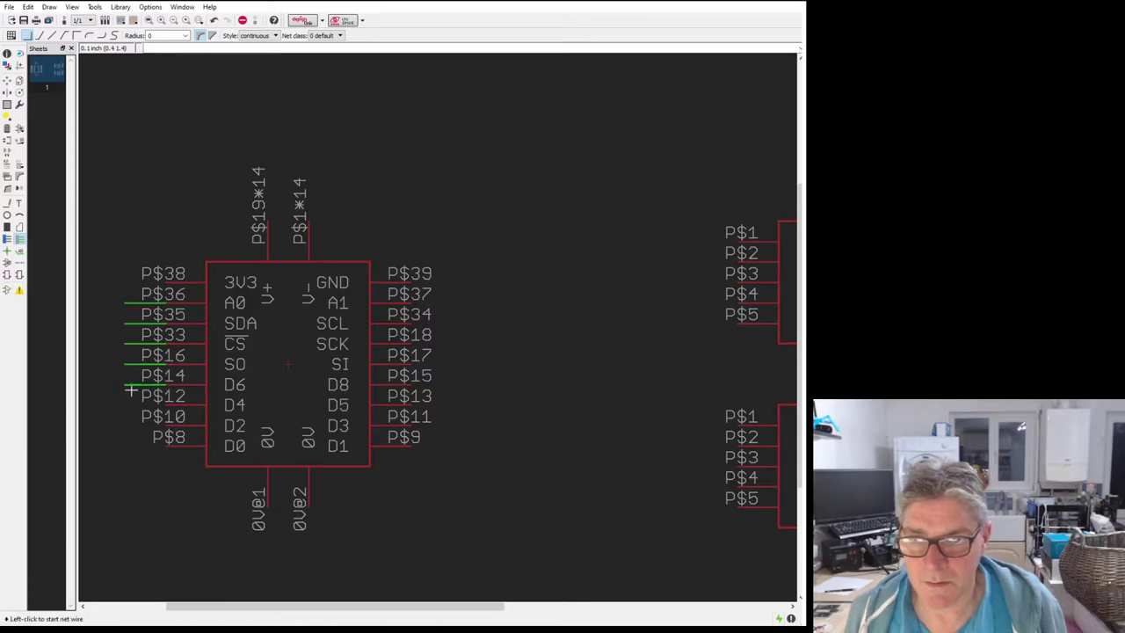
click(166, 404)
double_click(127, 404)
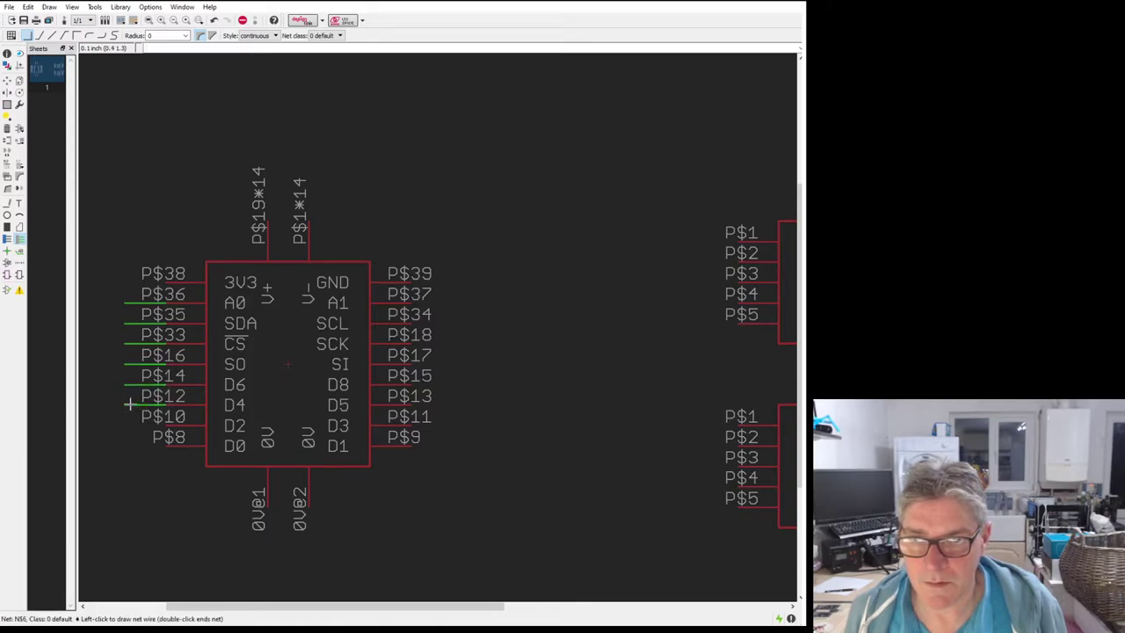
click(166, 424)
double_click(126, 424)
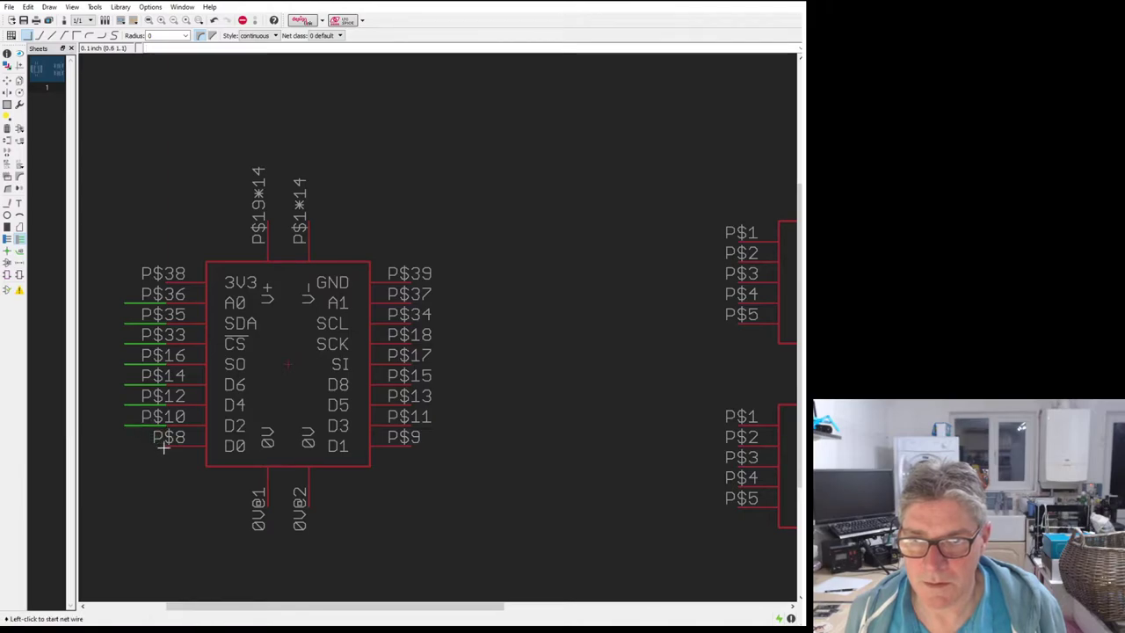
click(166, 445)
double_click(126, 446)
Step: Draw short rightward net stubs on pins P$37, P$34, P$18, P$17, P$15, P$13, P$11 and P$9
click(412, 282)
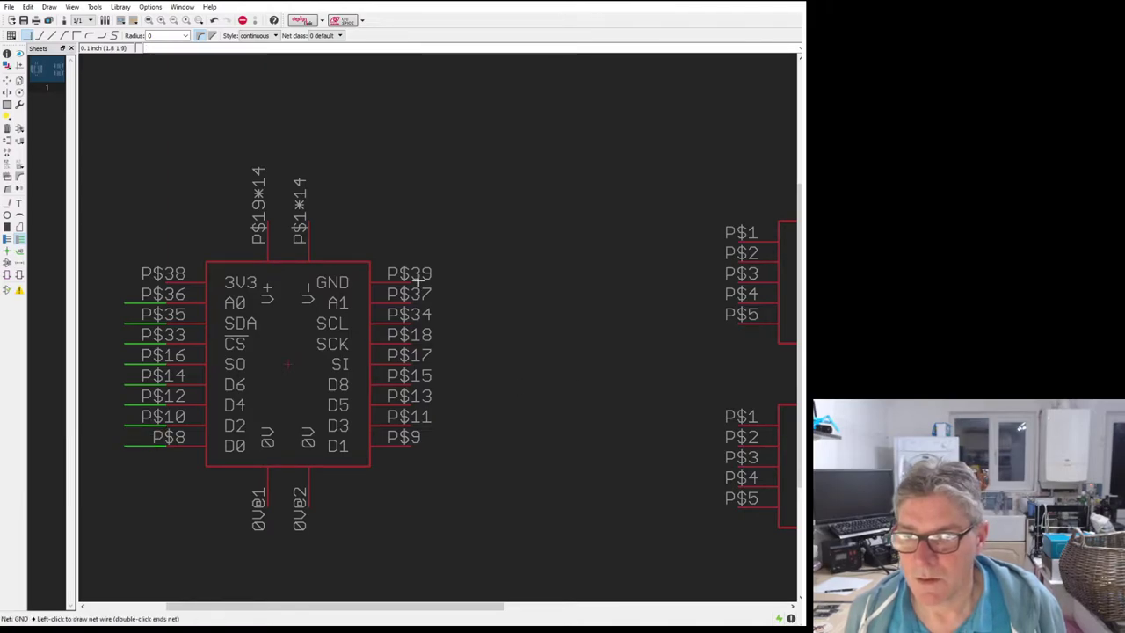
key(Escape)
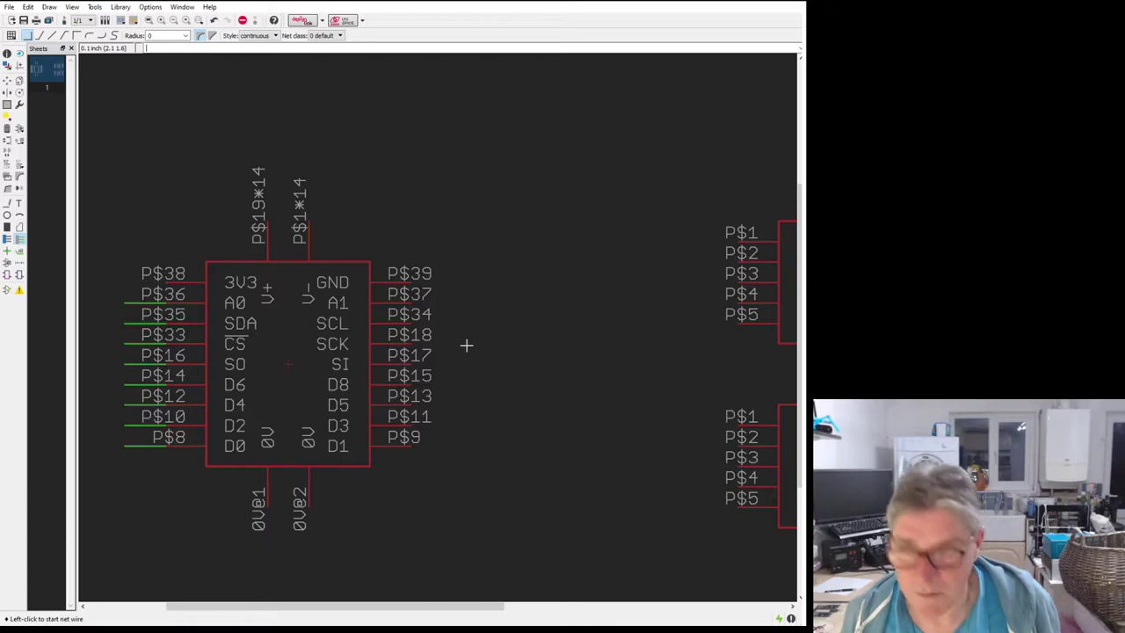
click(411, 302)
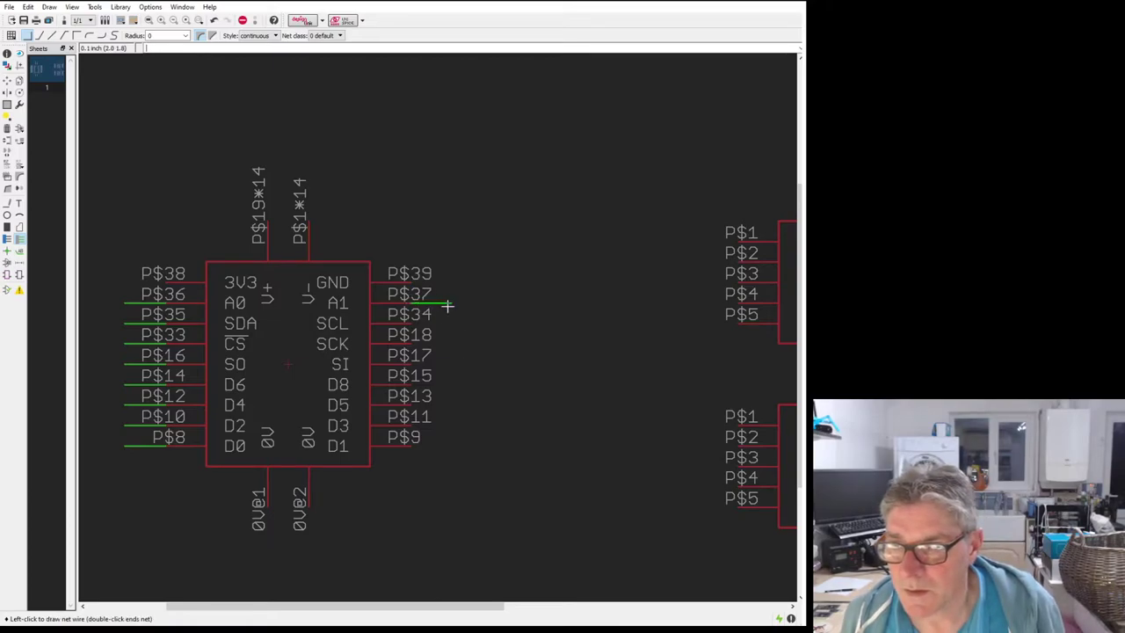
double_click(452, 302)
click(411, 322)
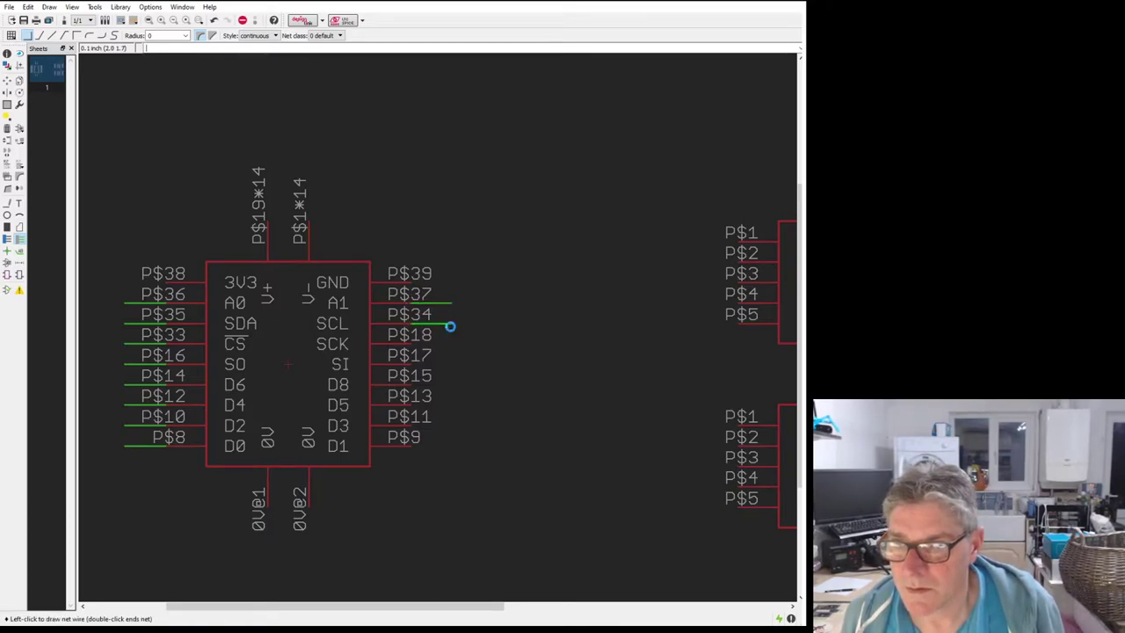
double_click(452, 322)
click(412, 342)
double_click(452, 343)
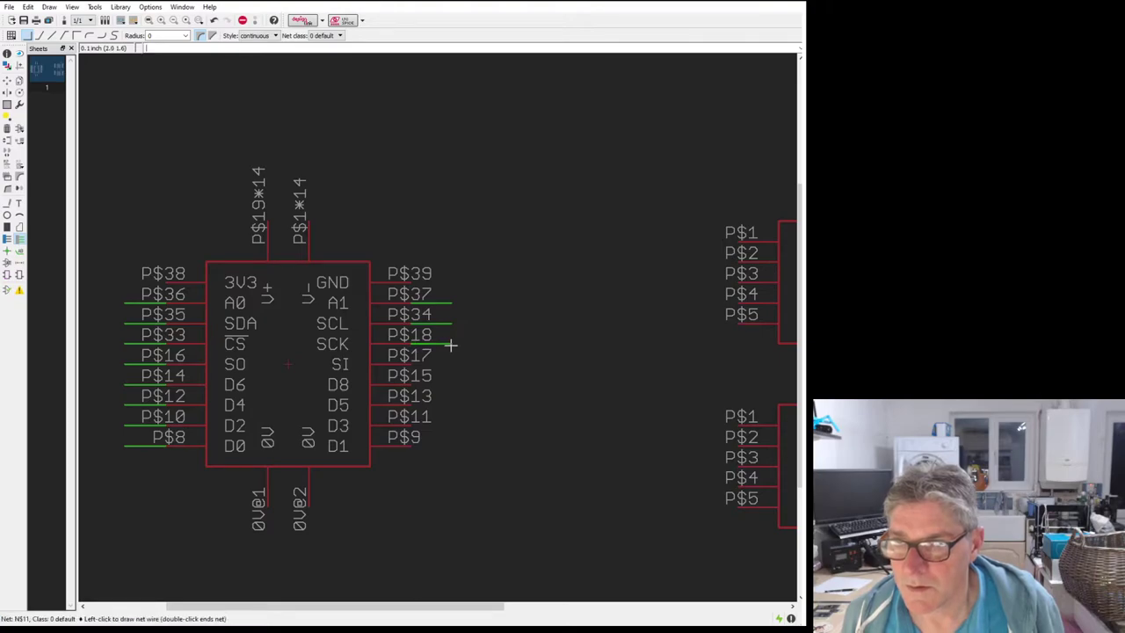
click(411, 363)
double_click(452, 363)
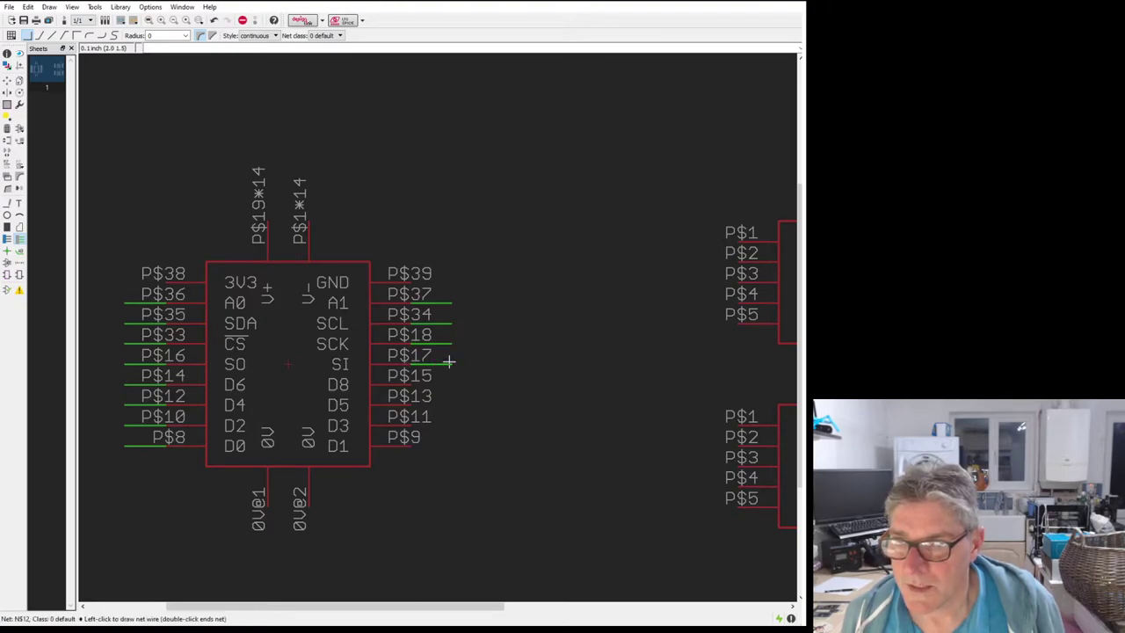
click(411, 383)
double_click(452, 384)
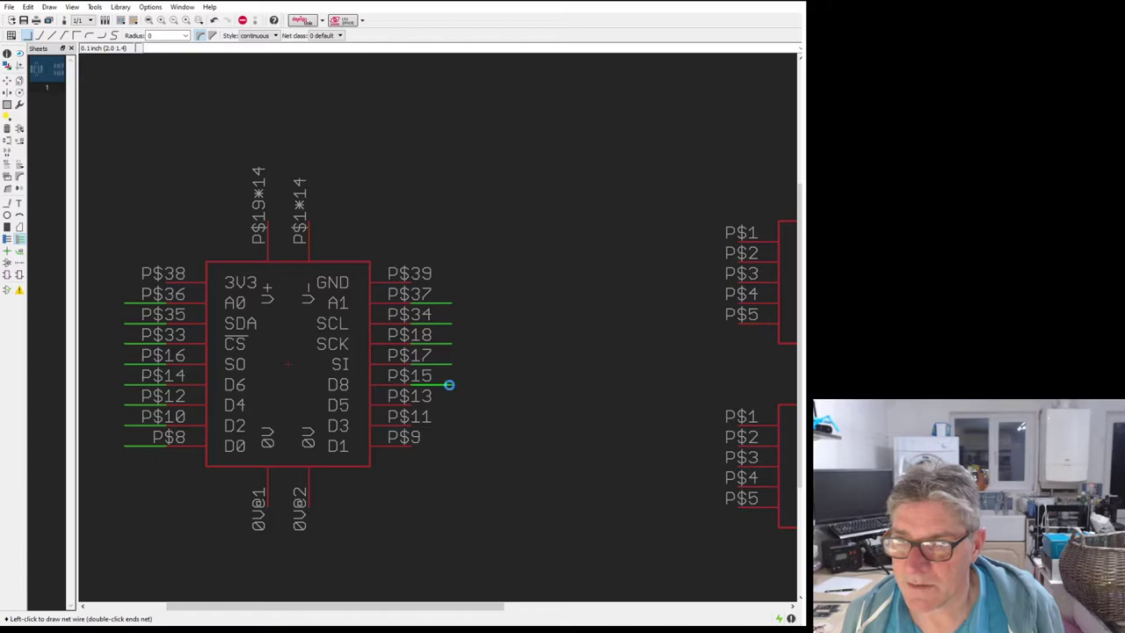
click(411, 404)
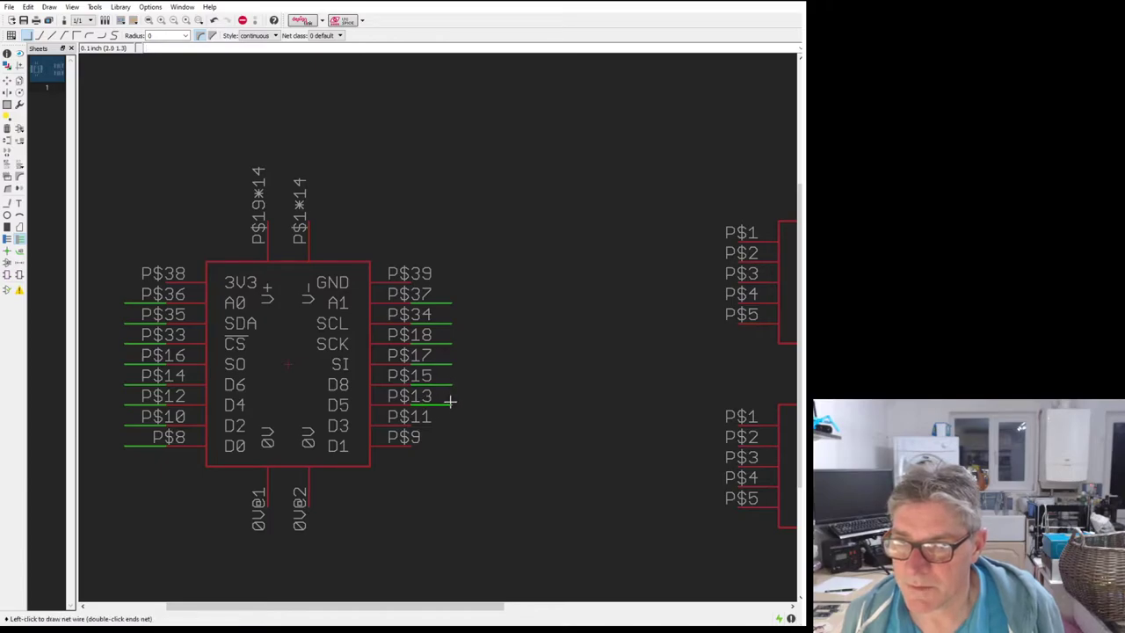
double_click(452, 403)
click(411, 424)
double_click(452, 424)
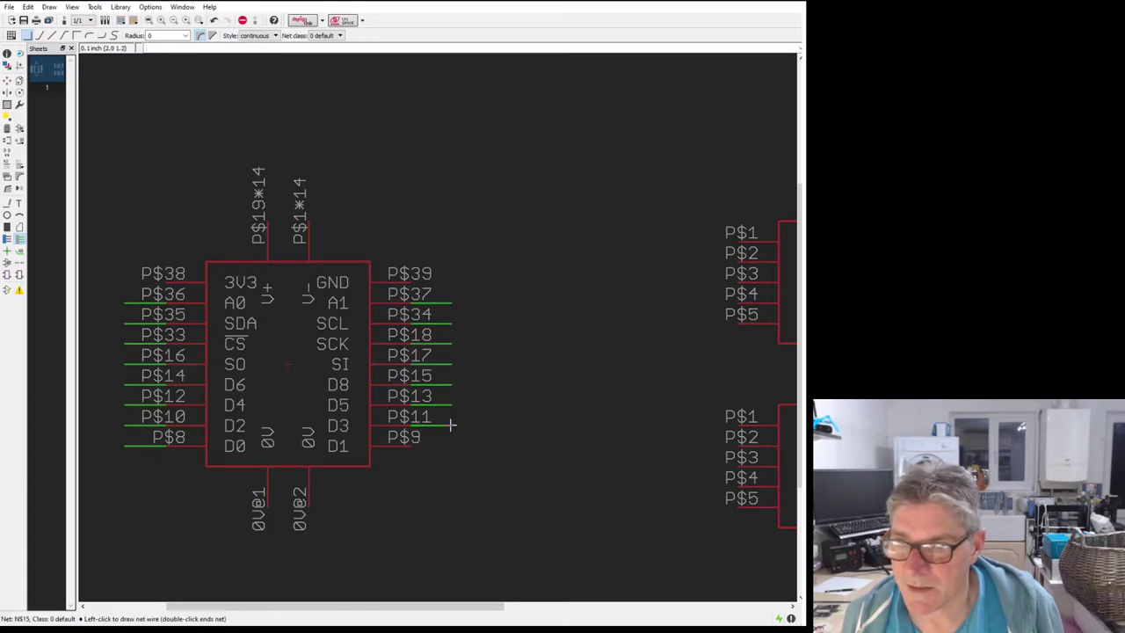
click(411, 445)
Step: Finish the P$9 net stub on the UTILE_LP header, with IC1 and IC2 in view
double_click(452, 446)
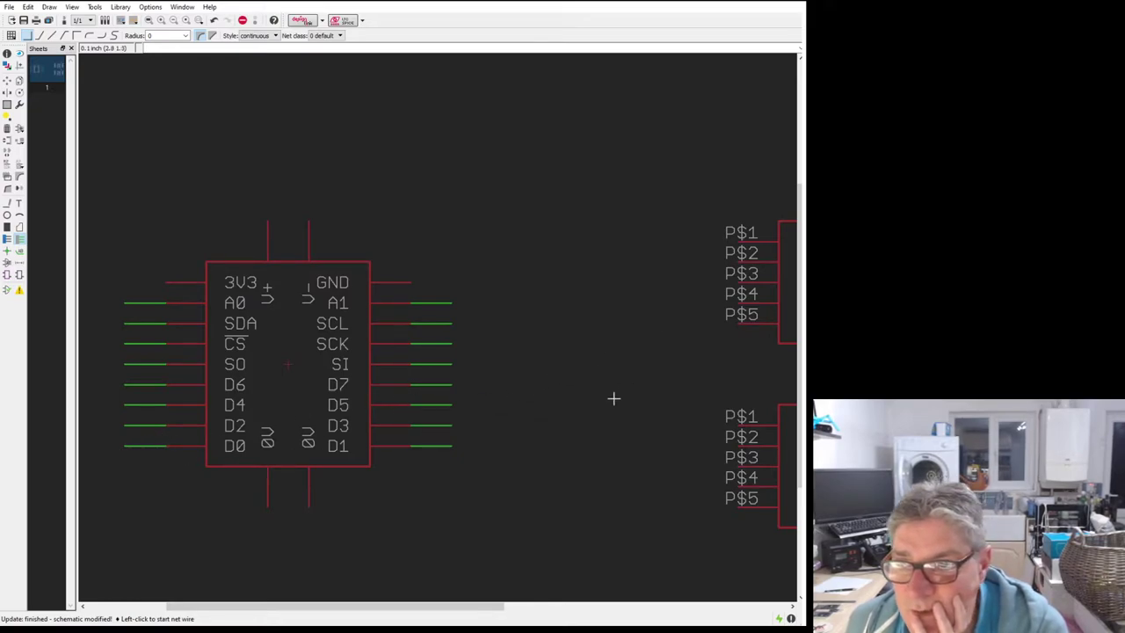
scroll(580, 417, down, 3)
scroll(668, 352, up, 2)
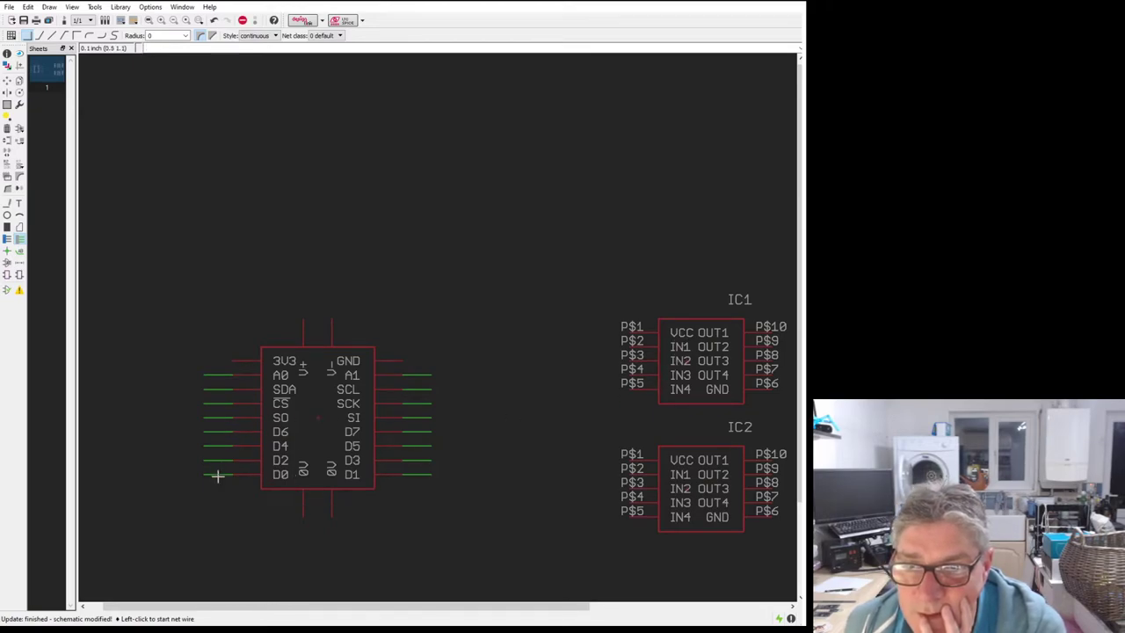
key(n)
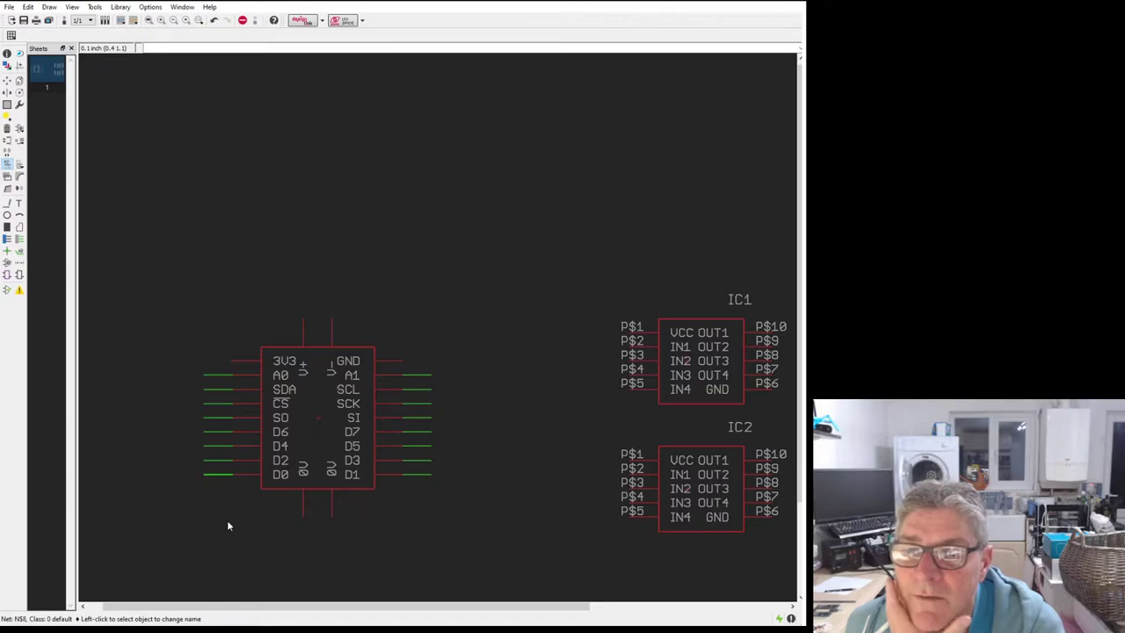
Step: Label the left-side header stubs D0, D2, D4, D6, SO, CS, SDA and A0 with net names
key(l)
click(209, 474)
click(206, 473)
click(207, 460)
click(205, 459)
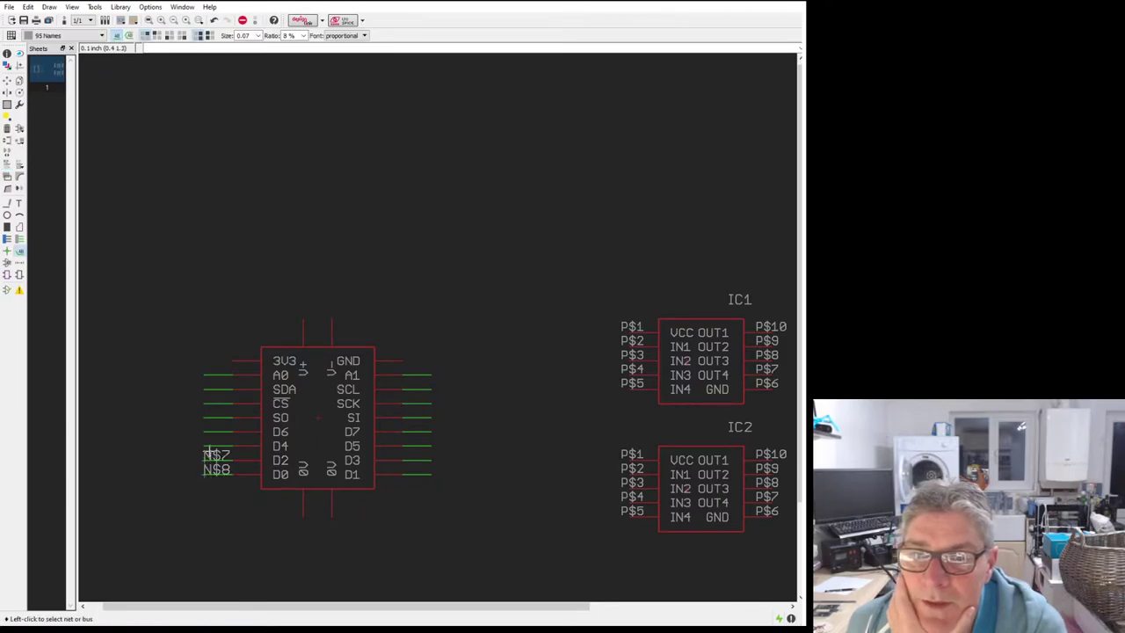
click(207, 446)
click(206, 443)
click(207, 431)
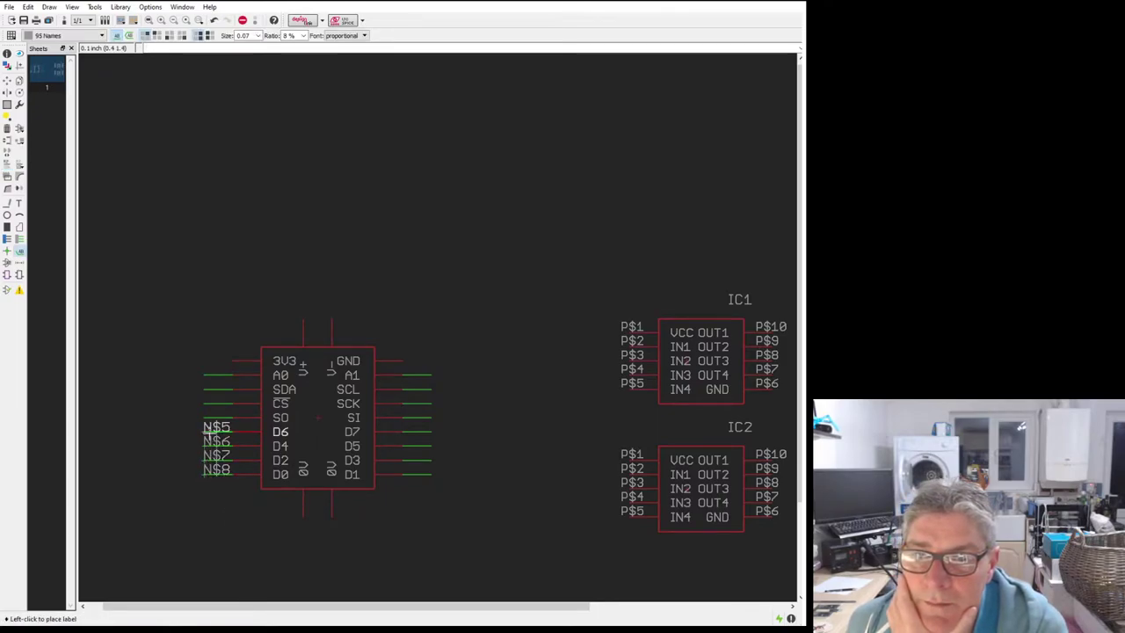
click(206, 429)
click(208, 418)
click(207, 415)
click(207, 403)
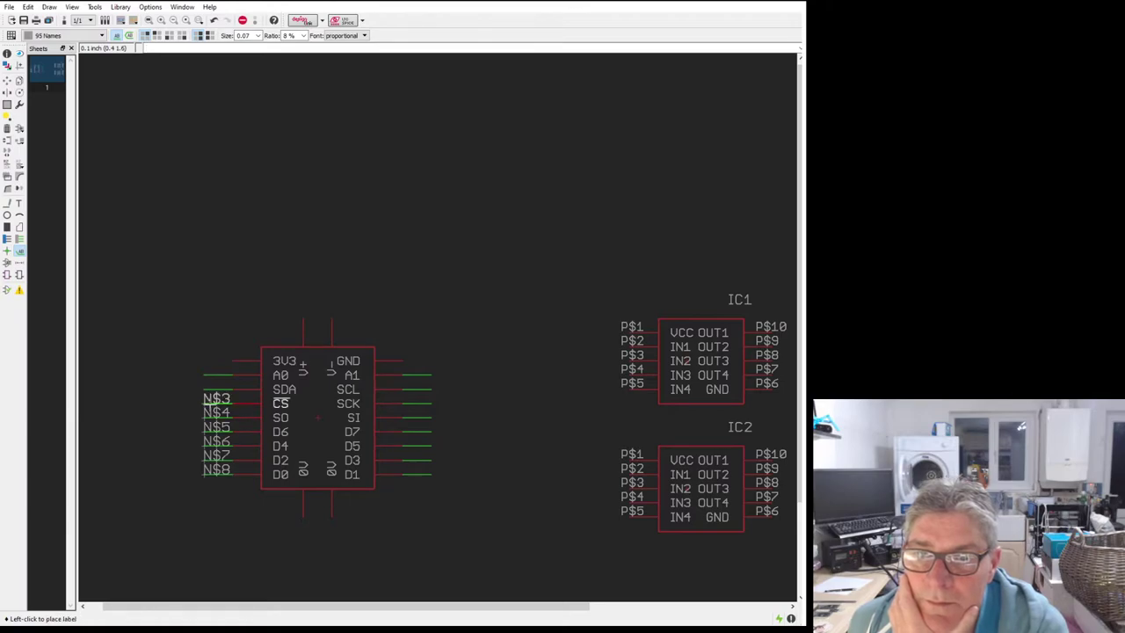
click(207, 400)
click(208, 389)
click(207, 387)
click(208, 375)
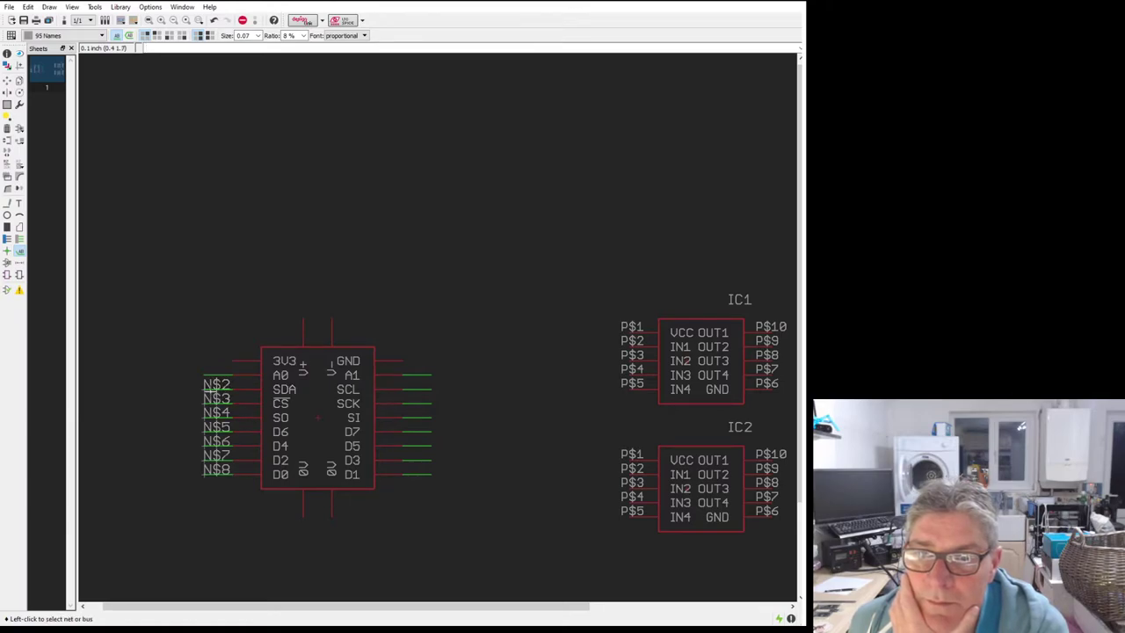
click(209, 373)
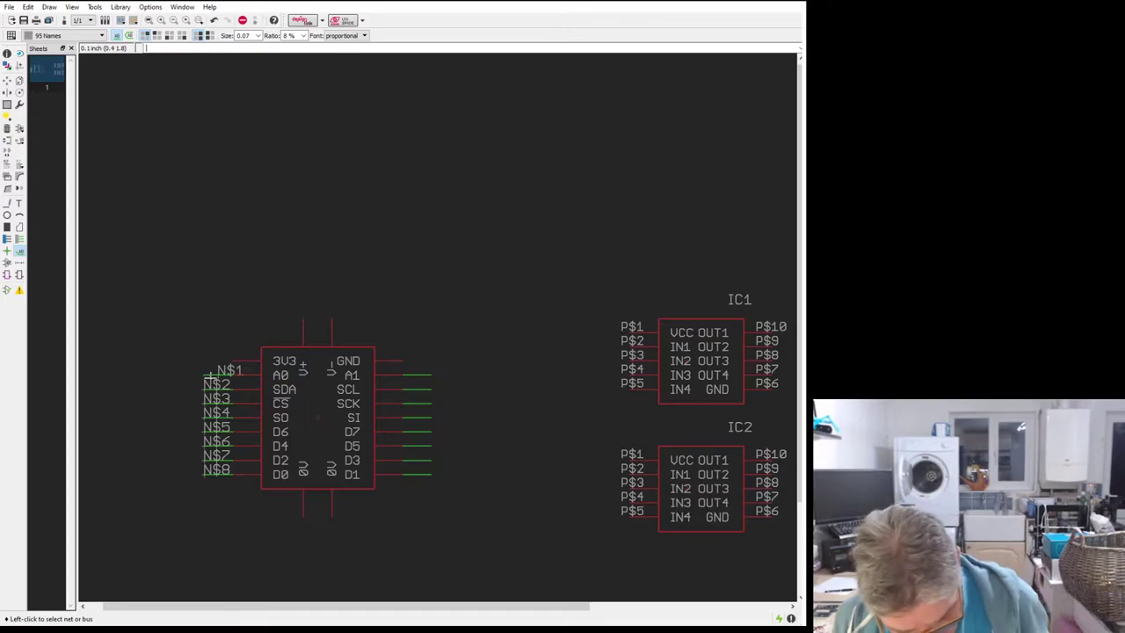
click(203, 374)
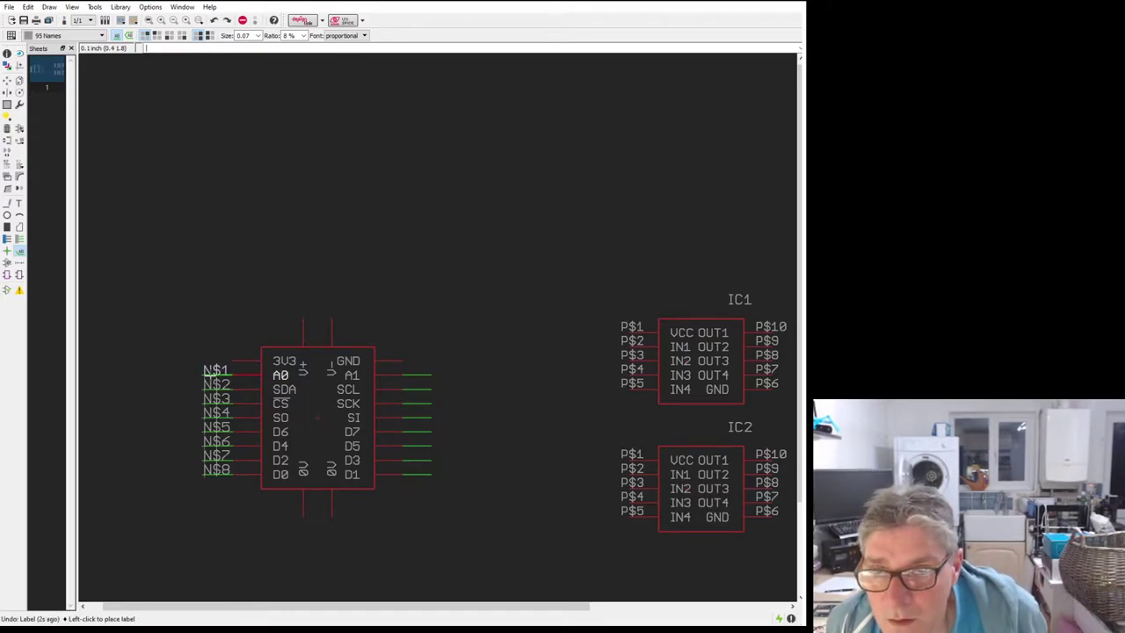
click(205, 376)
Step: Label the right-side header stubs A1, SCL, SCK, SI, D7, D5, D3 and D1 with net names
click(415, 375)
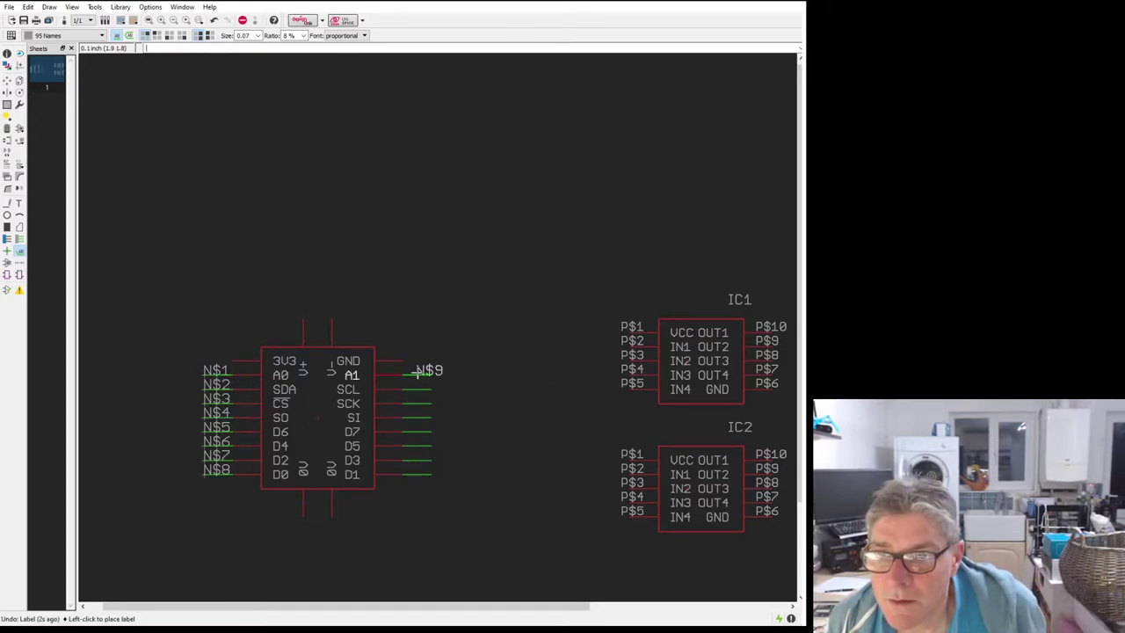
click(405, 375)
click(409, 390)
click(406, 389)
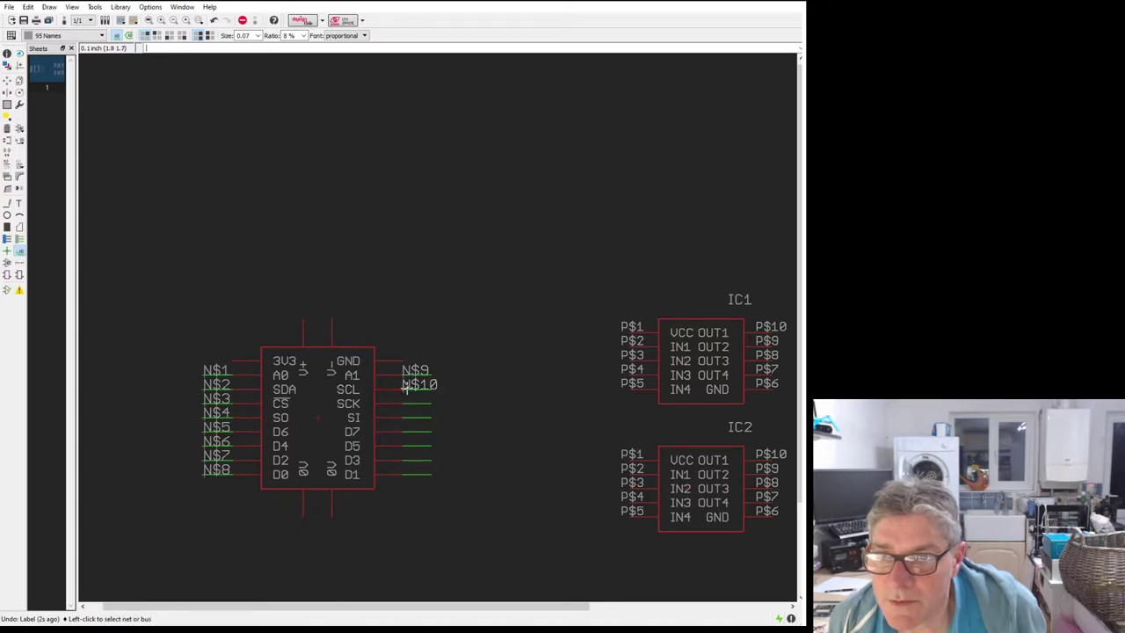
click(408, 404)
click(408, 404)
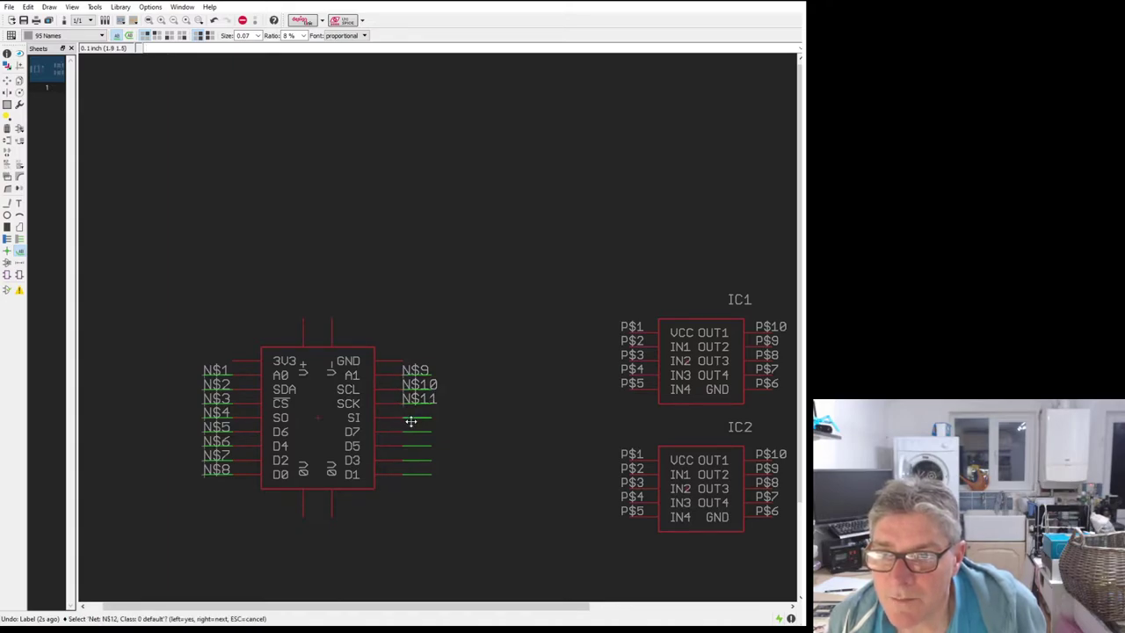
click(411, 419)
click(400, 419)
click(401, 430)
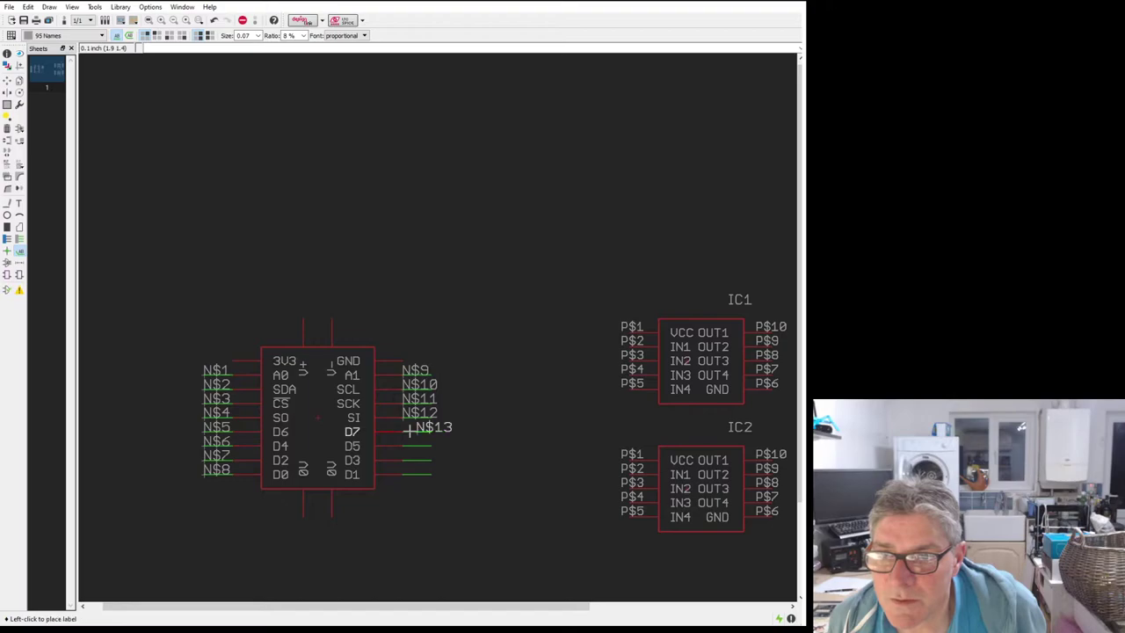
click(400, 429)
click(405, 445)
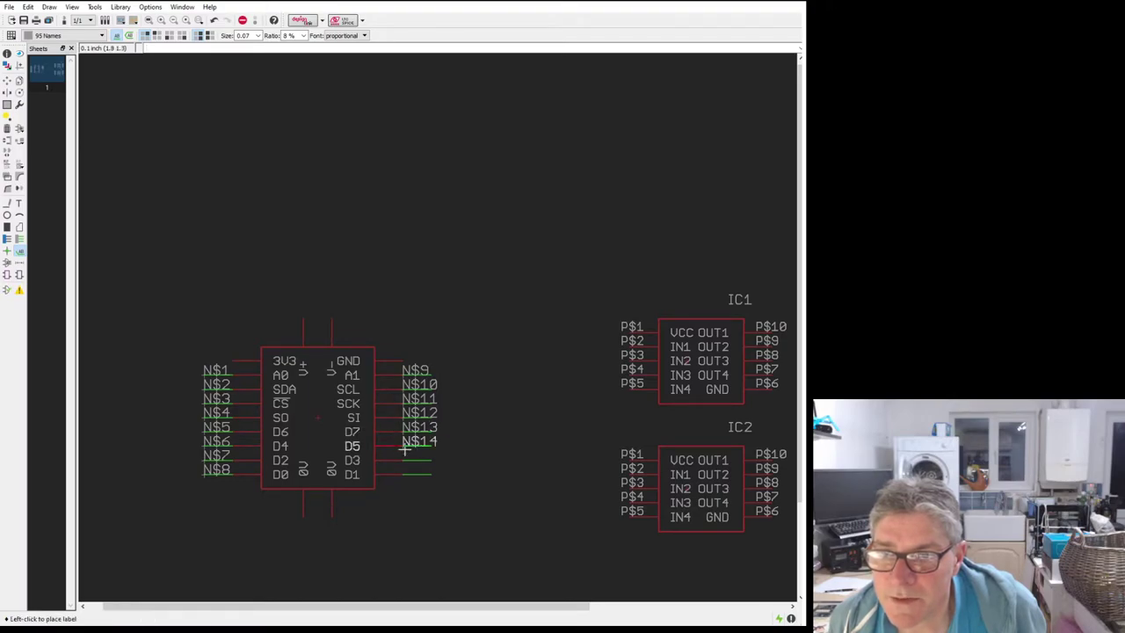
click(402, 444)
click(405, 459)
click(401, 458)
click(407, 473)
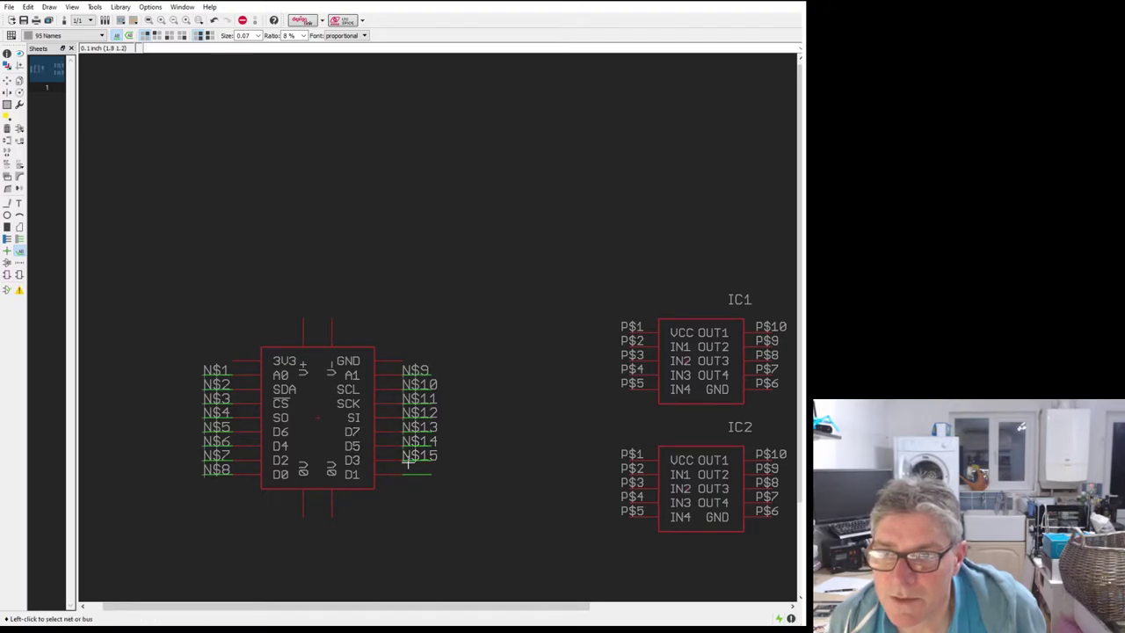
click(408, 477)
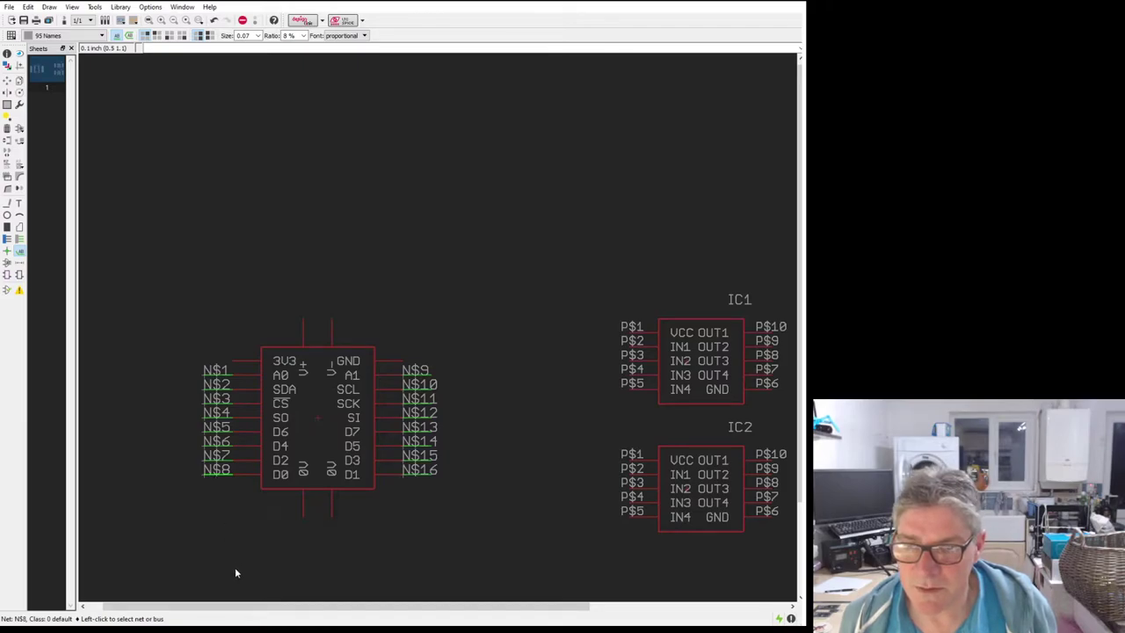
Step: Rename the D0, N$16, N$7 and N$15 nets to MA1, MA2, MA3 and MA4
key(n)
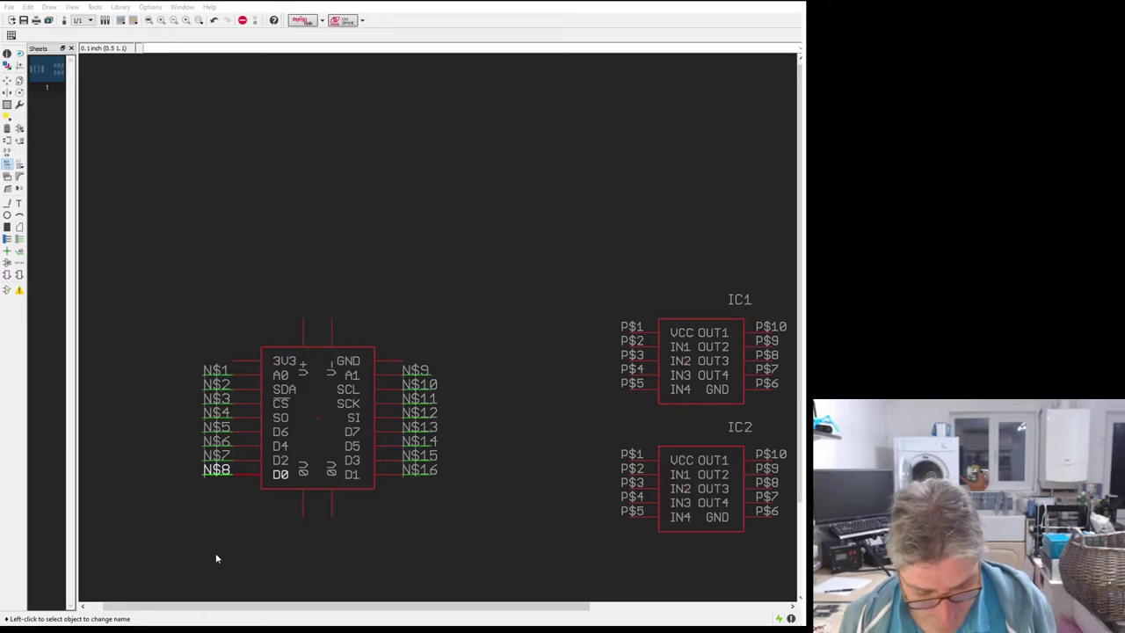
key(Return)
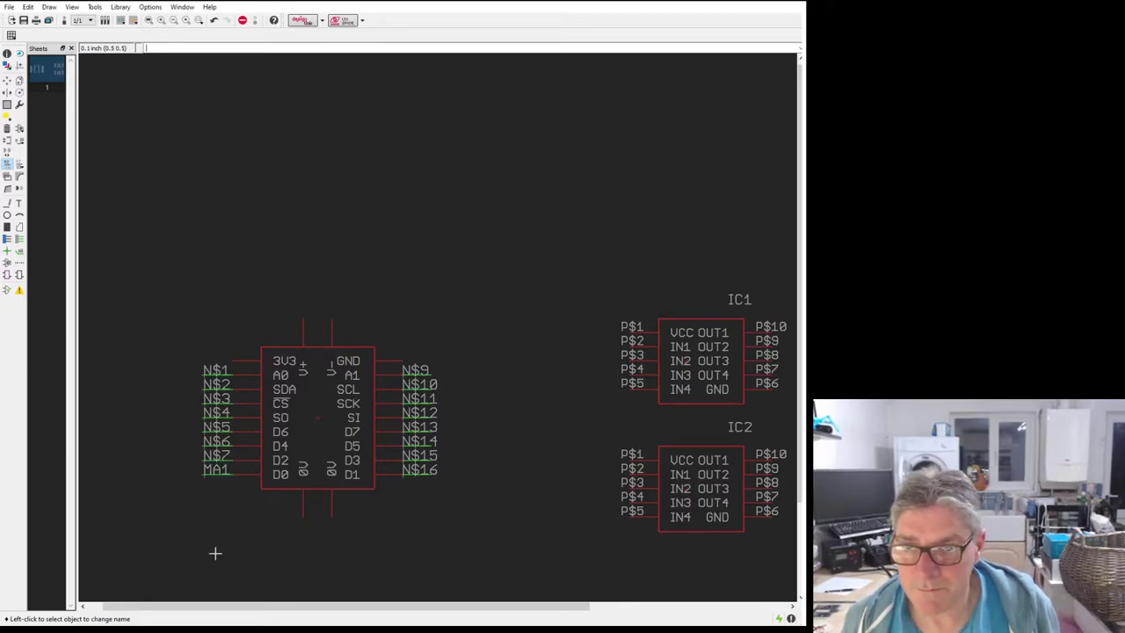
click(426, 476)
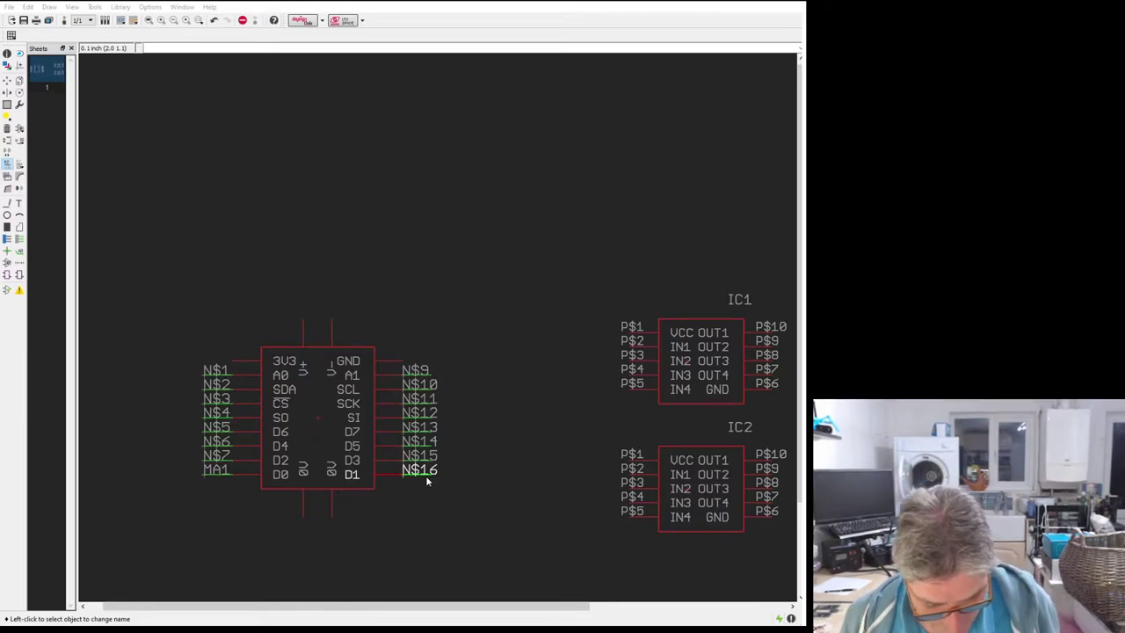
text(MA2)
key(Return)
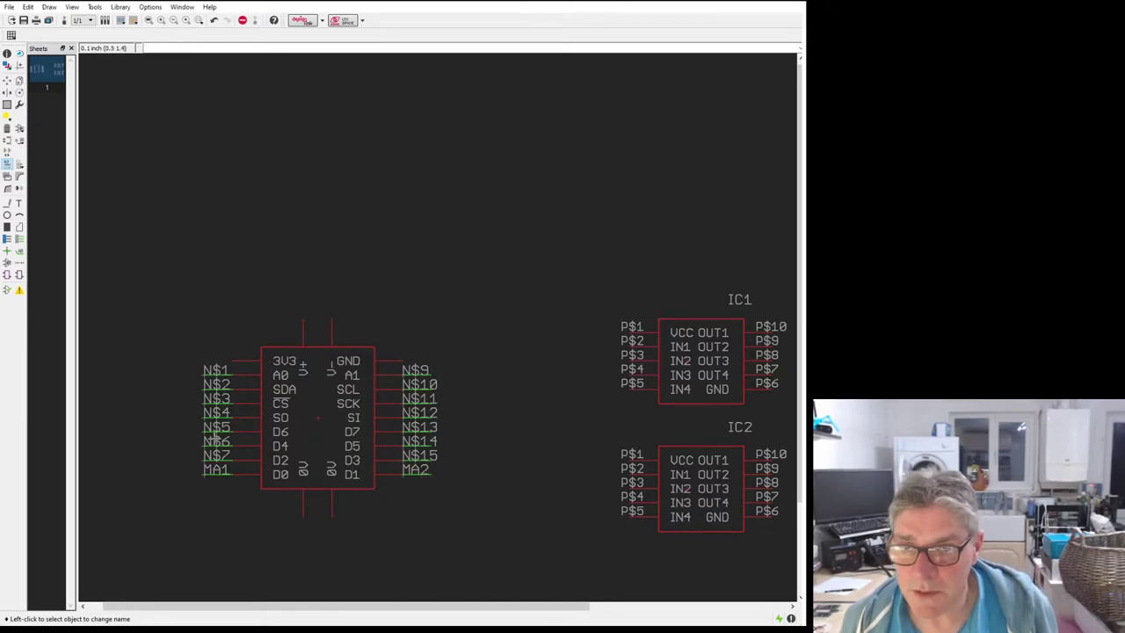
click(203, 466)
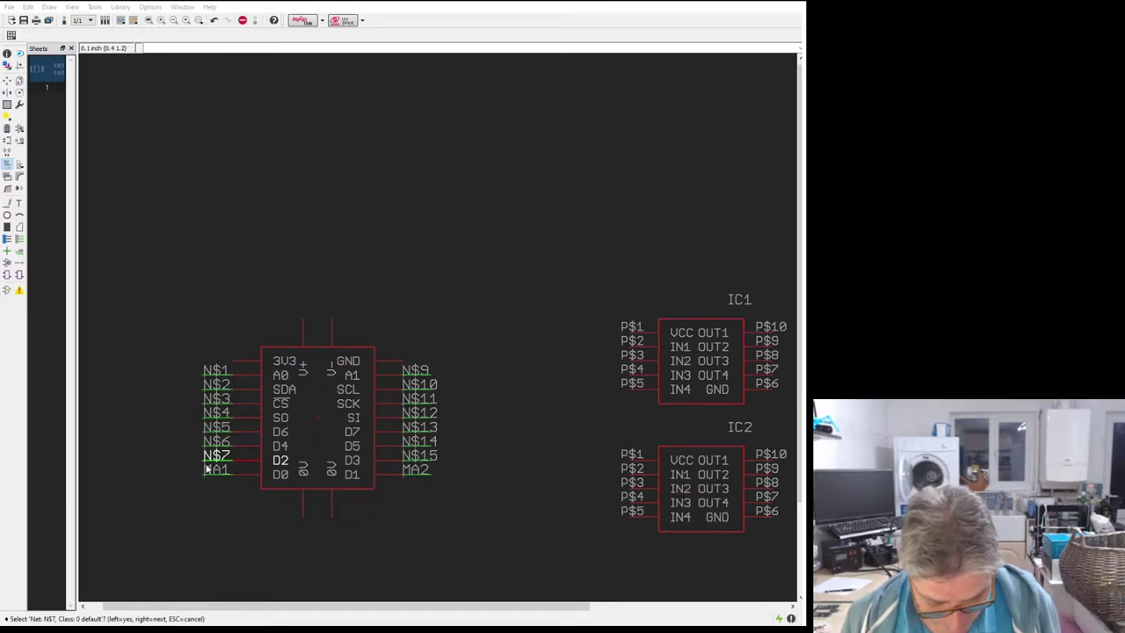
key(Return)
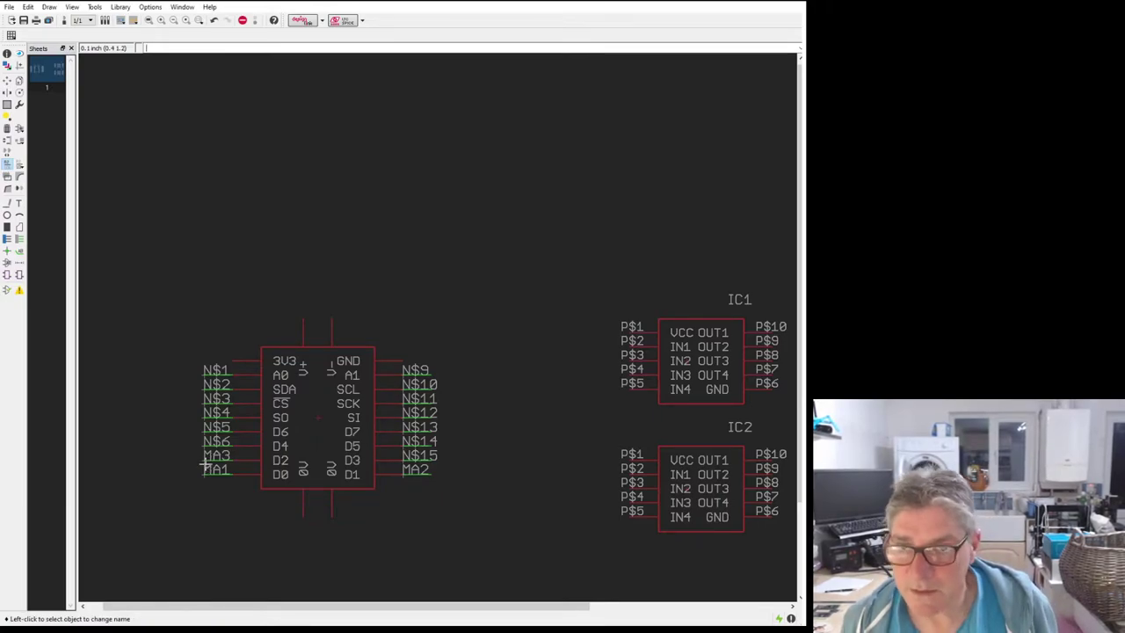
click(412, 459)
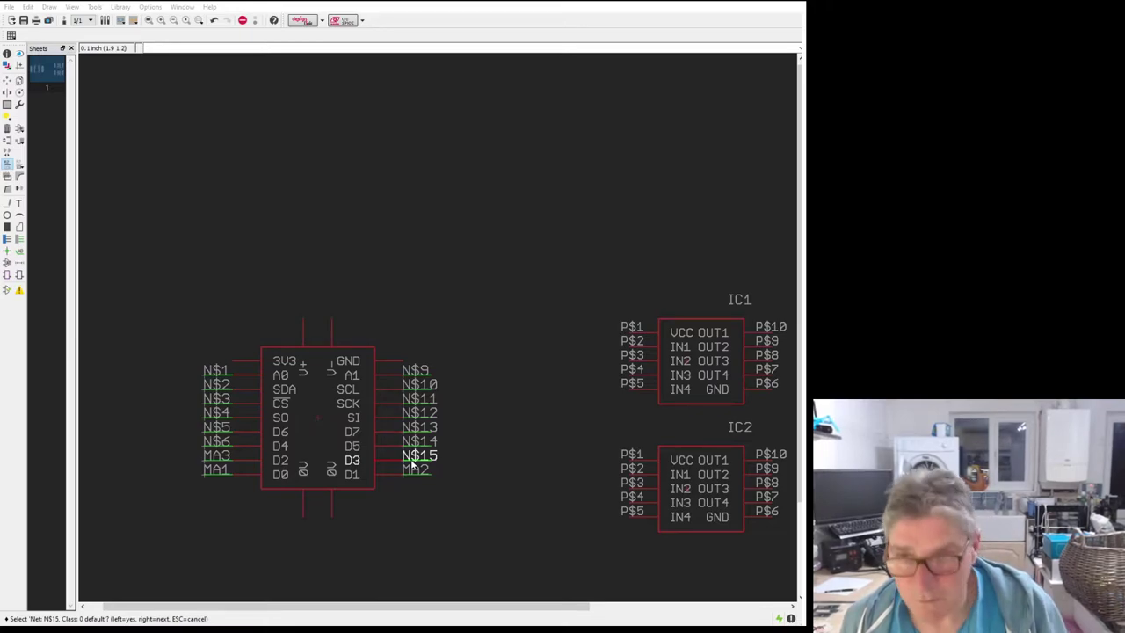
click(412, 463)
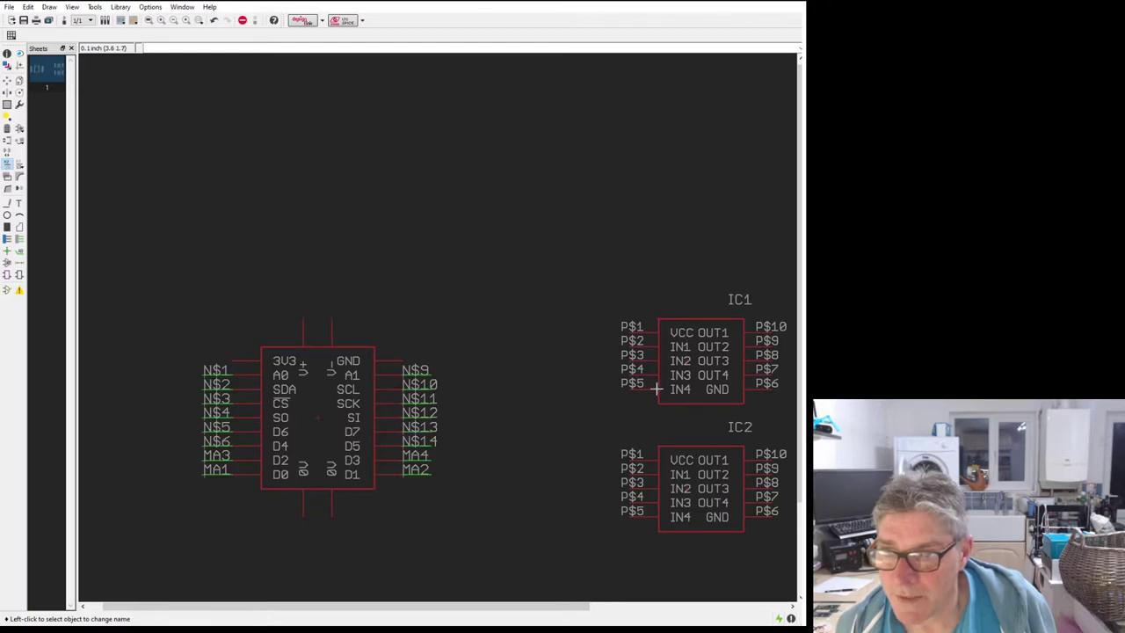
Step: Rename nets N$6, N$14, N$5 and N$13 on pins D4–D7 to MB1–MB4
click(216, 443)
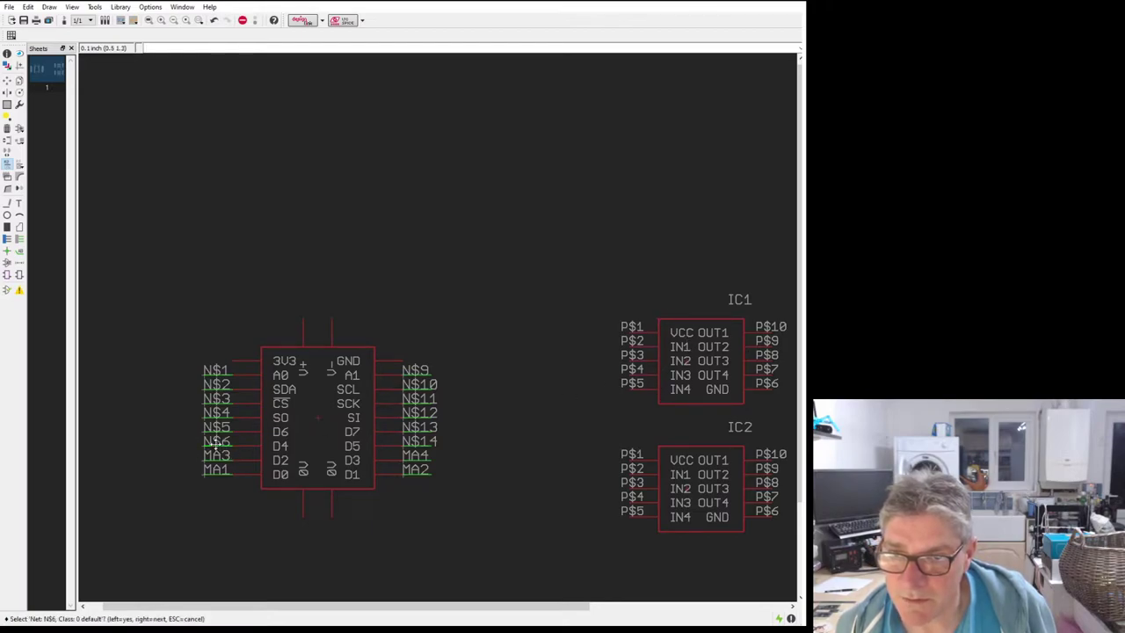
click(216, 444)
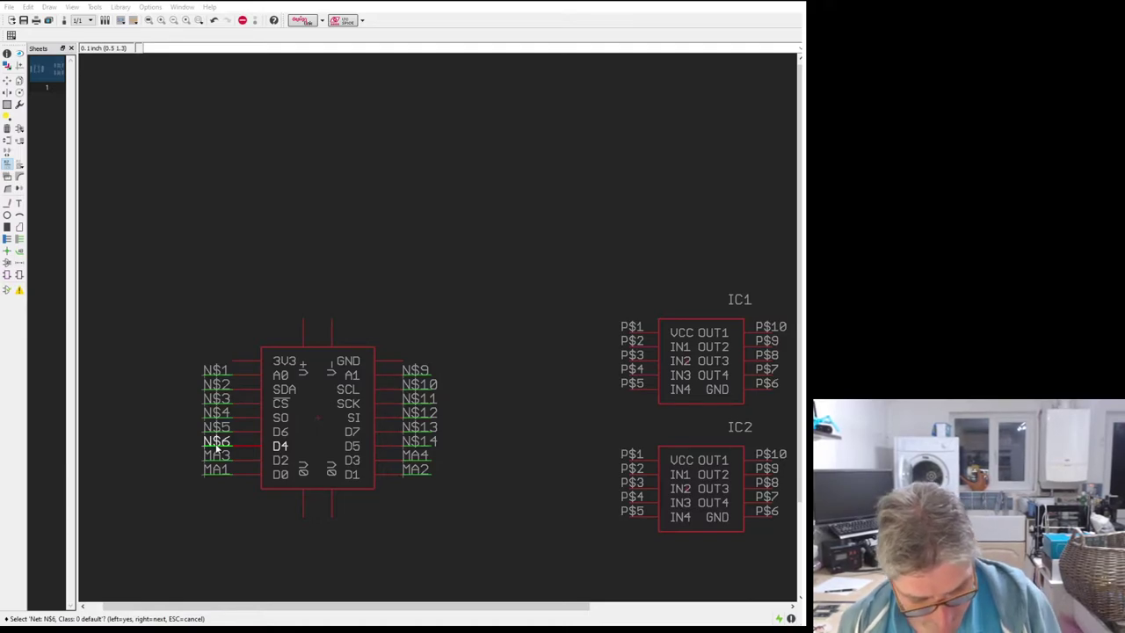
key(Return)
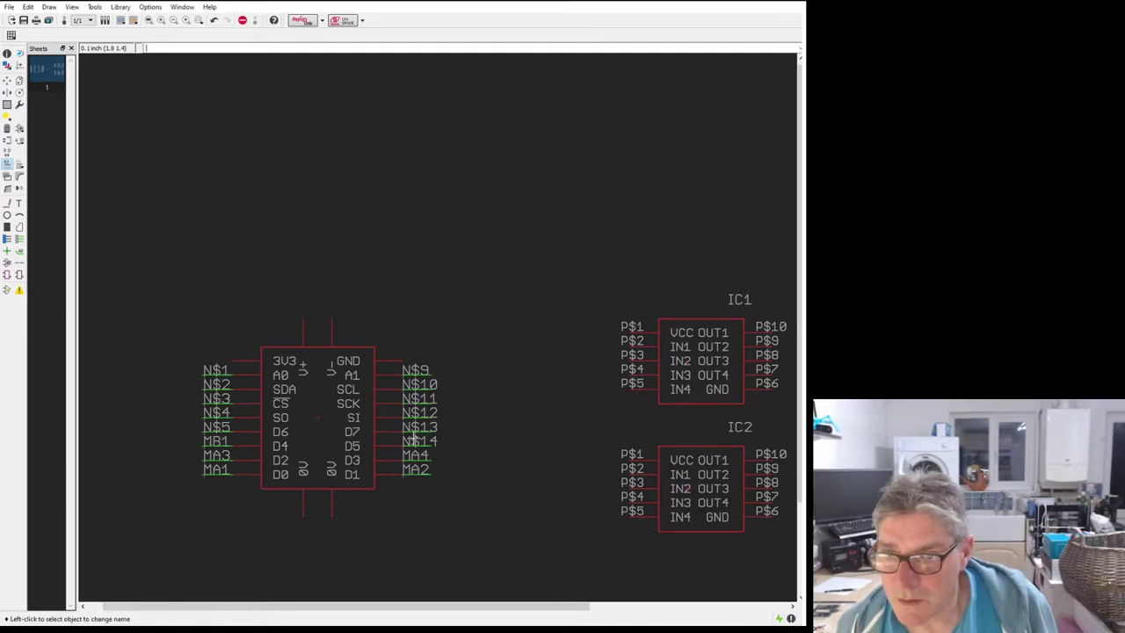
click(414, 442)
click(414, 444)
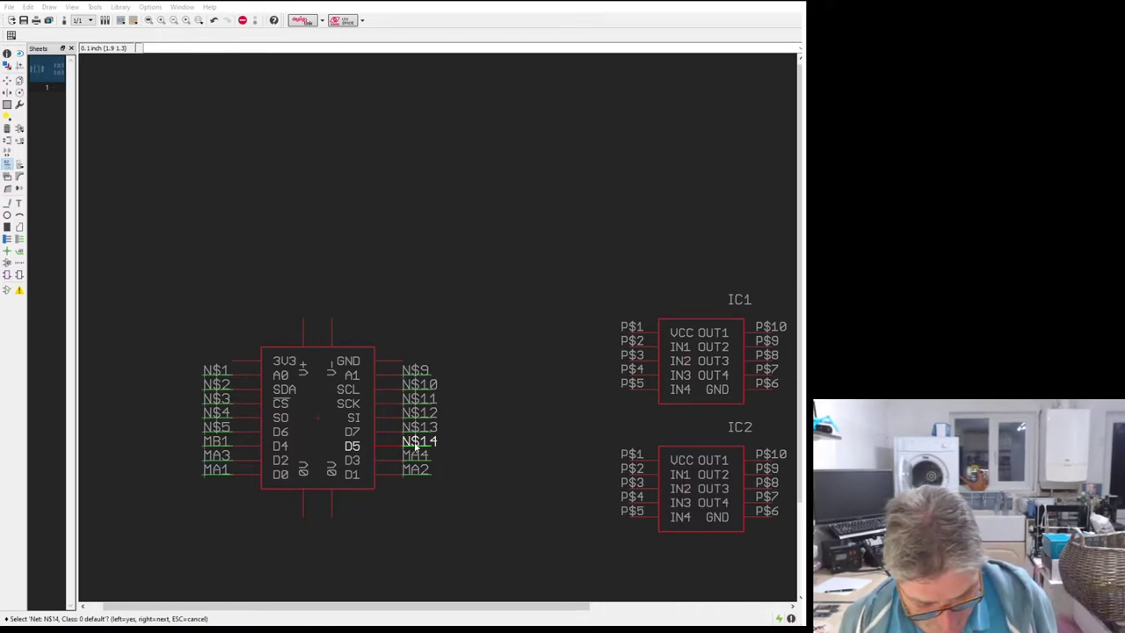
key(Return)
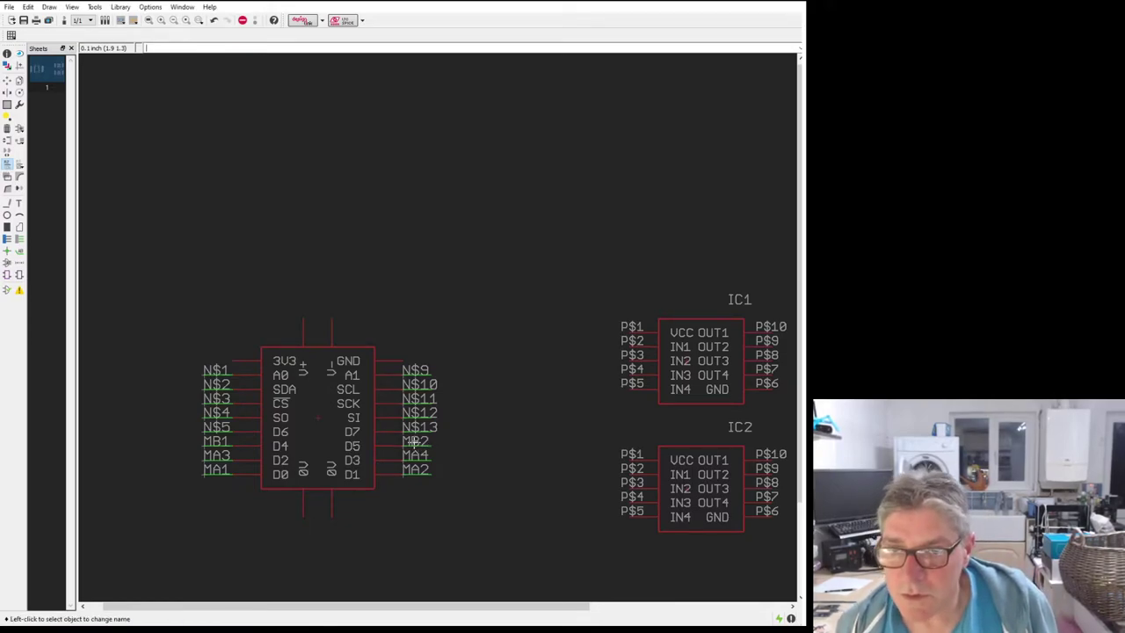
click(212, 432)
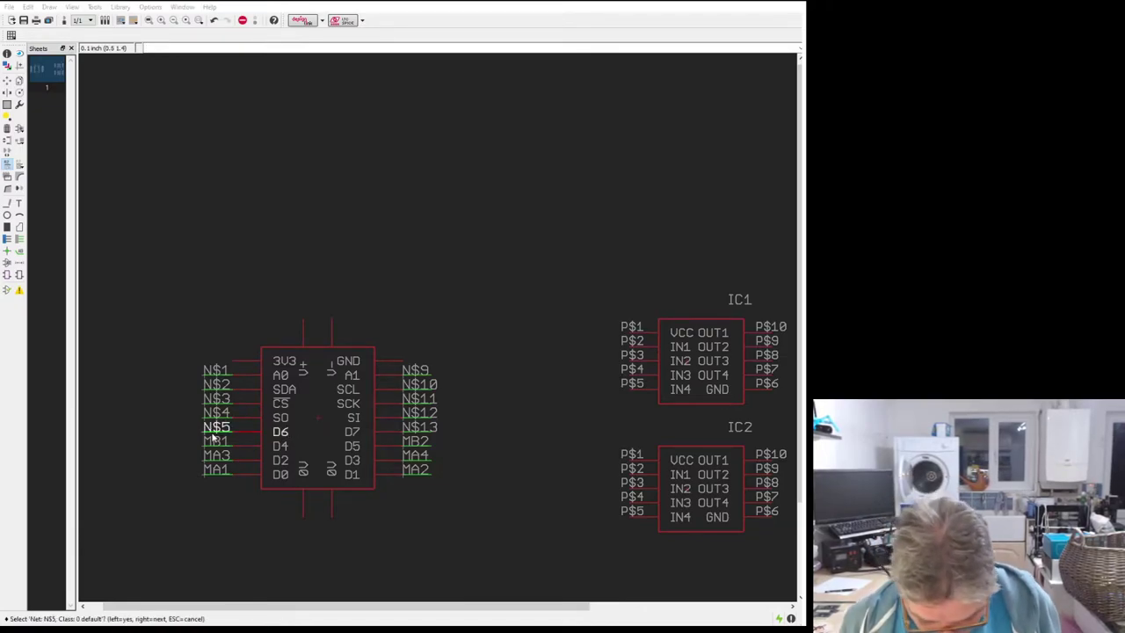
click(212, 437)
text(MB3)
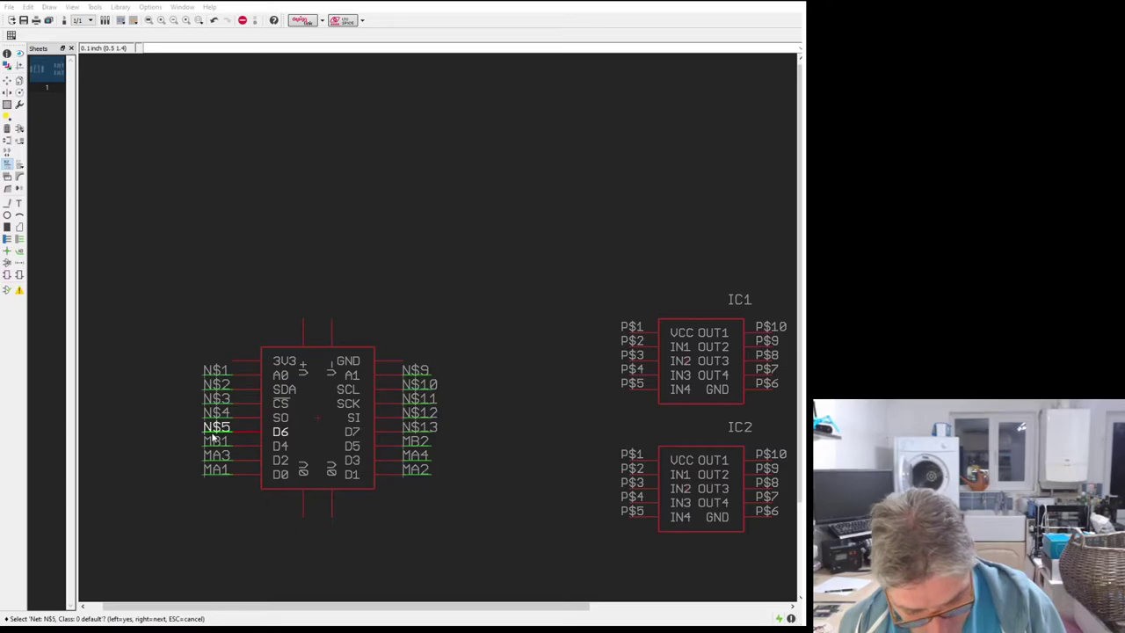
key(Return)
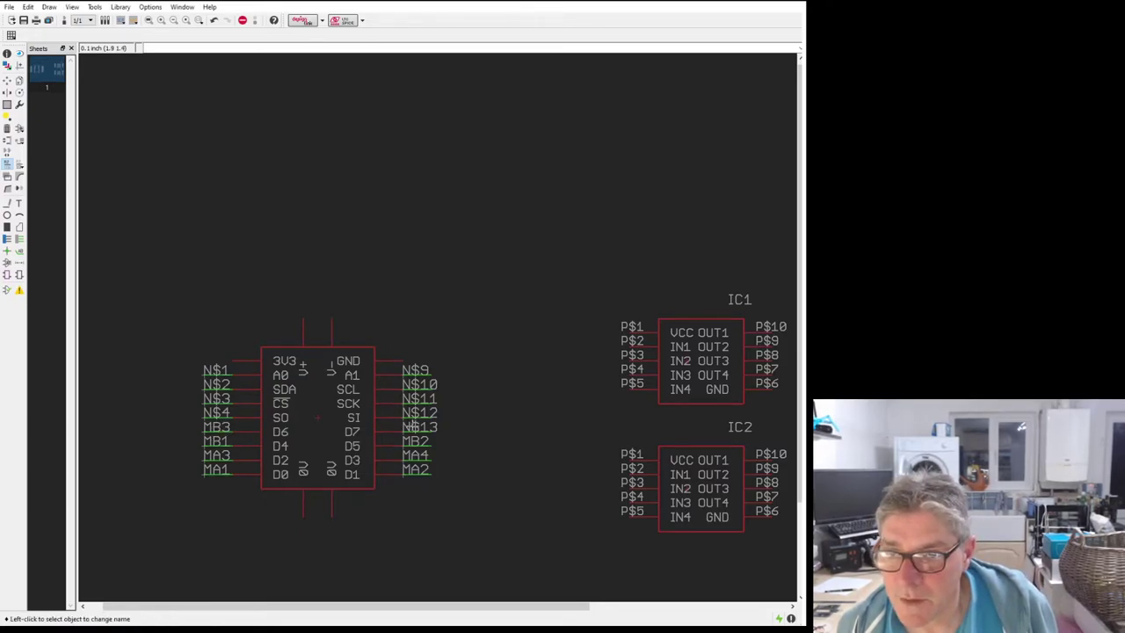
click(414, 431)
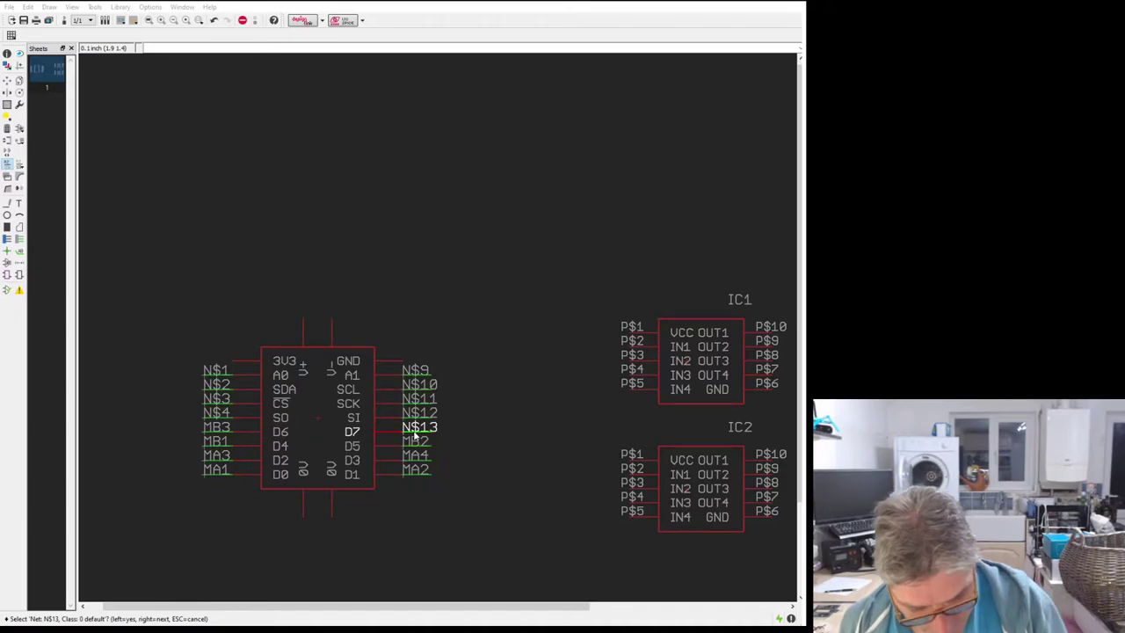
click(416, 433)
text(MB4)
key(Return)
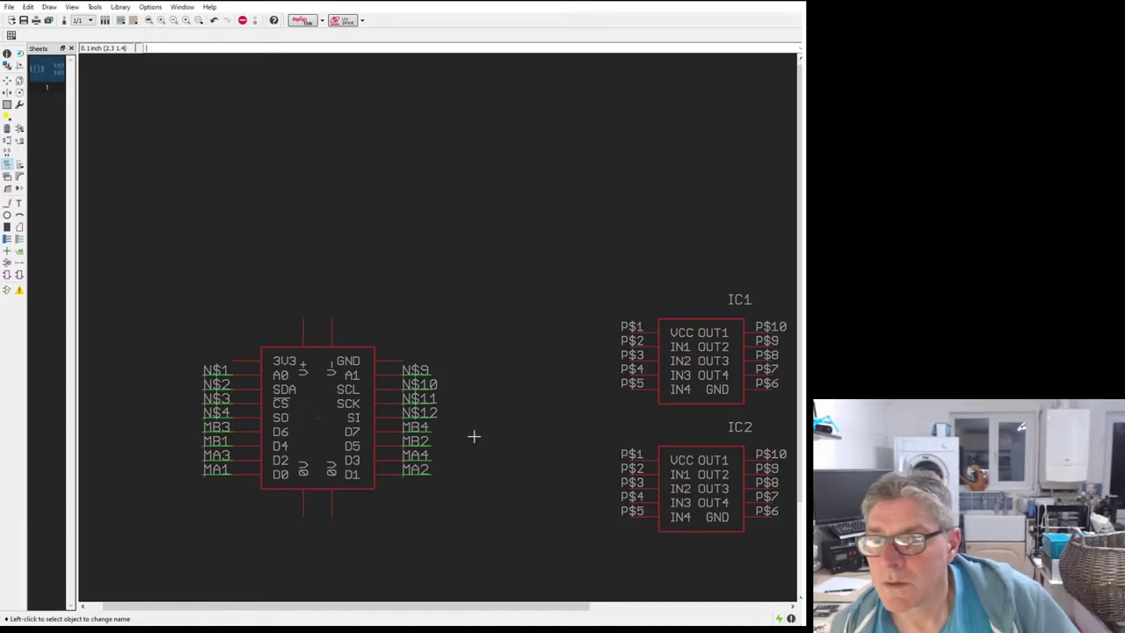
Step: Draw short leftward net wires from IC1's input pins P$2–P$5
scroll(244, 334, down, 2)
scroll(471, 344, up, 2)
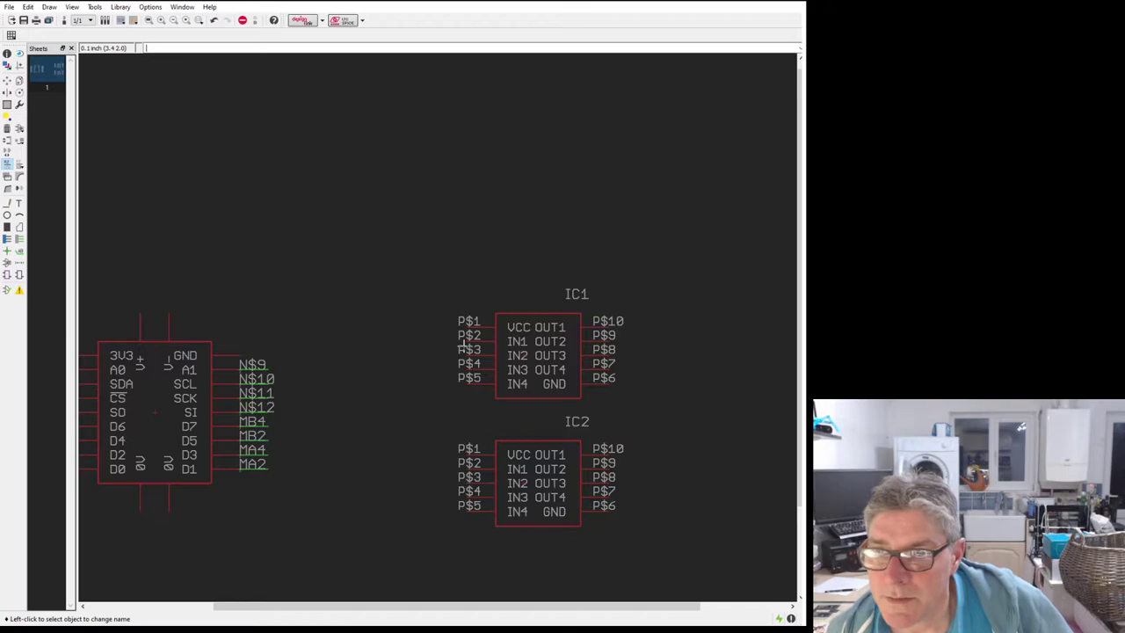
click(20, 238)
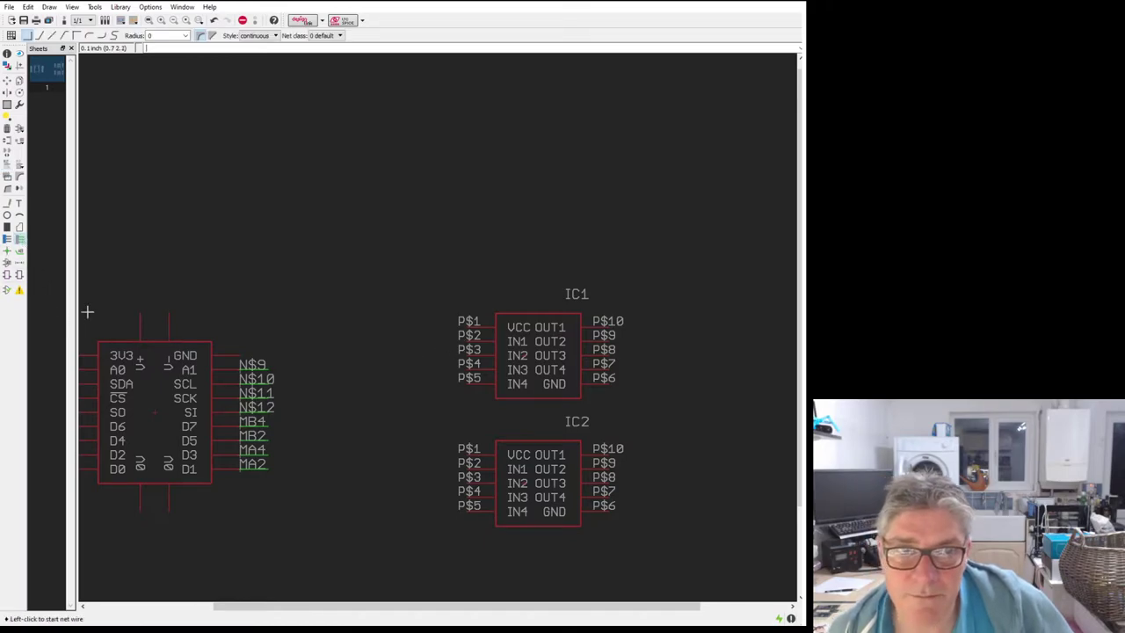
scroll(459, 435, up, 2)
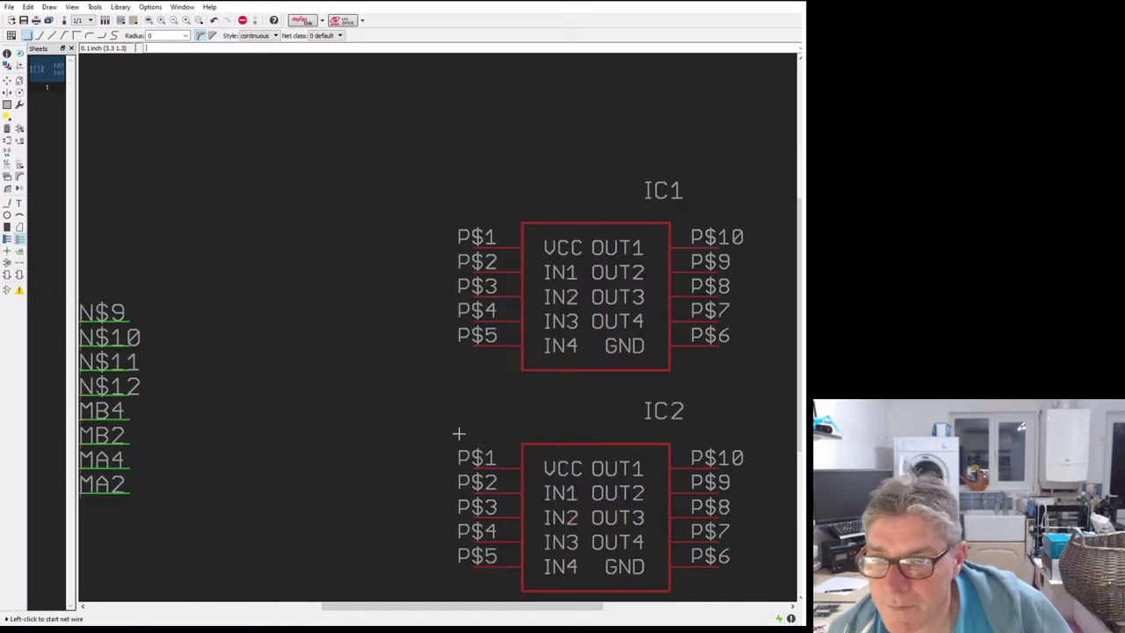
click(472, 273)
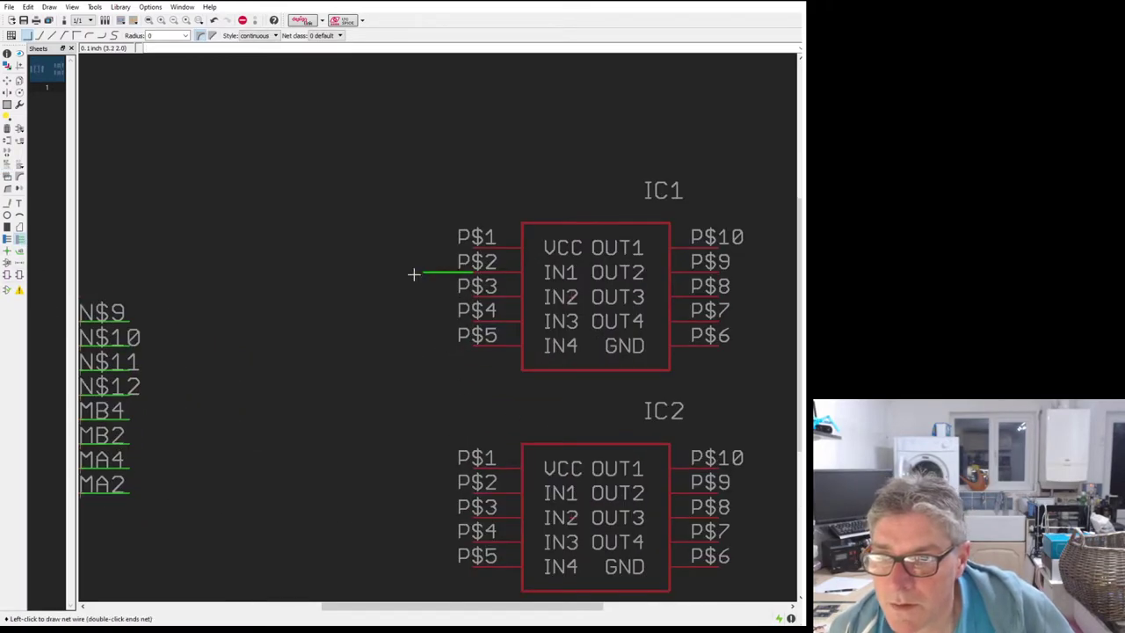
click(472, 297)
double_click(425, 298)
click(472, 322)
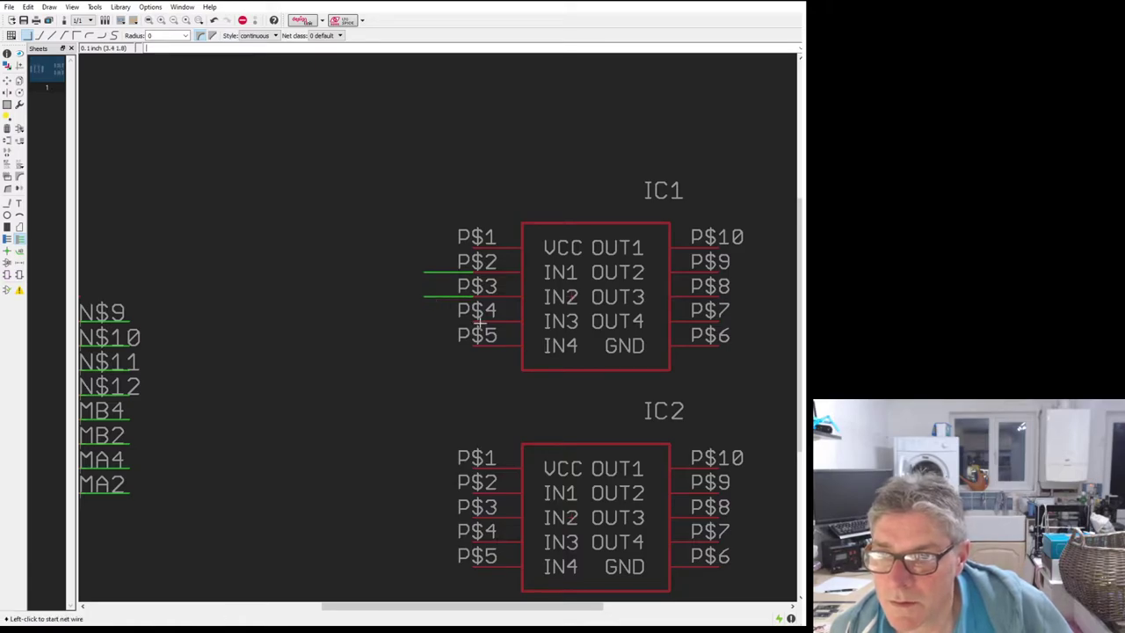
double_click(424, 321)
click(472, 346)
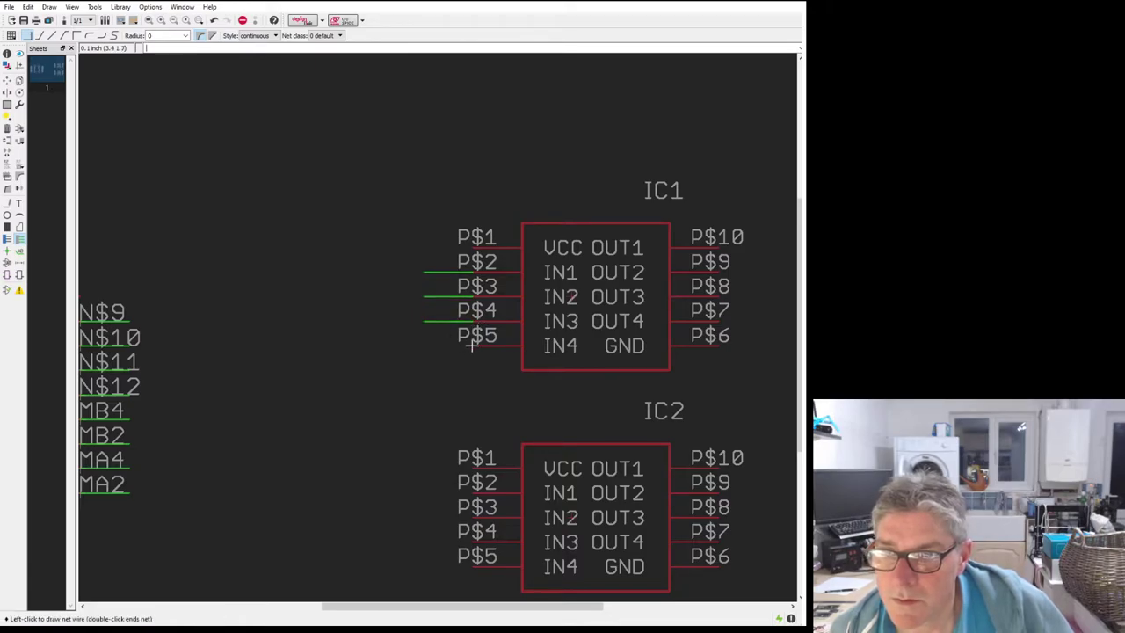
double_click(422, 347)
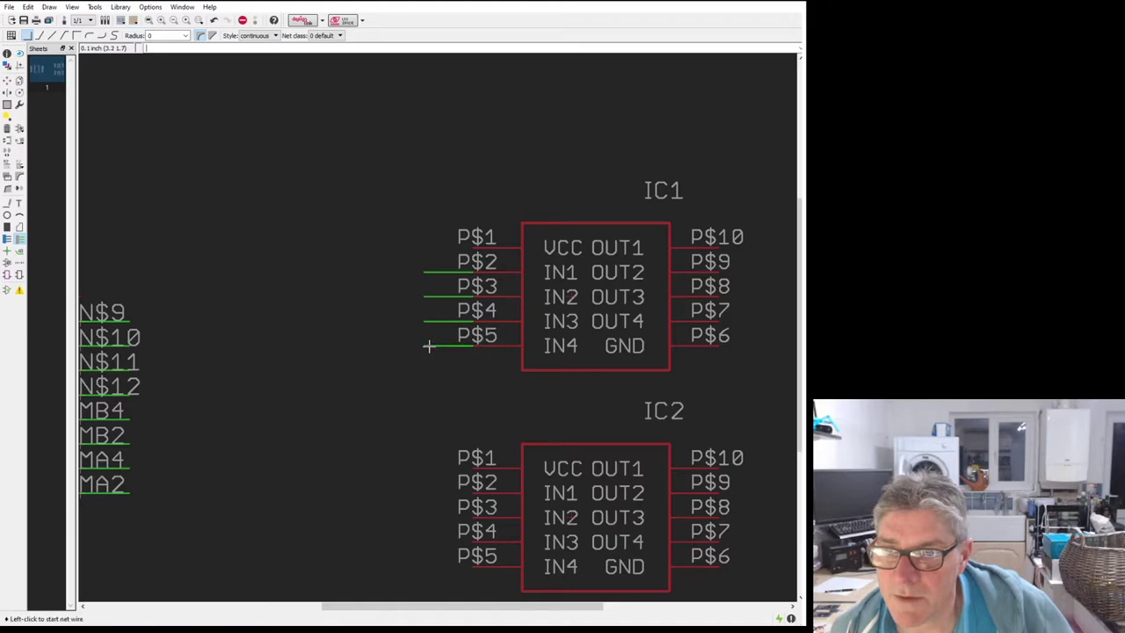
Step: Draw short leftward net wires from IC2's pins P$1–P$5, redoing the too-short P$2 stub
click(472, 493)
click(449, 493)
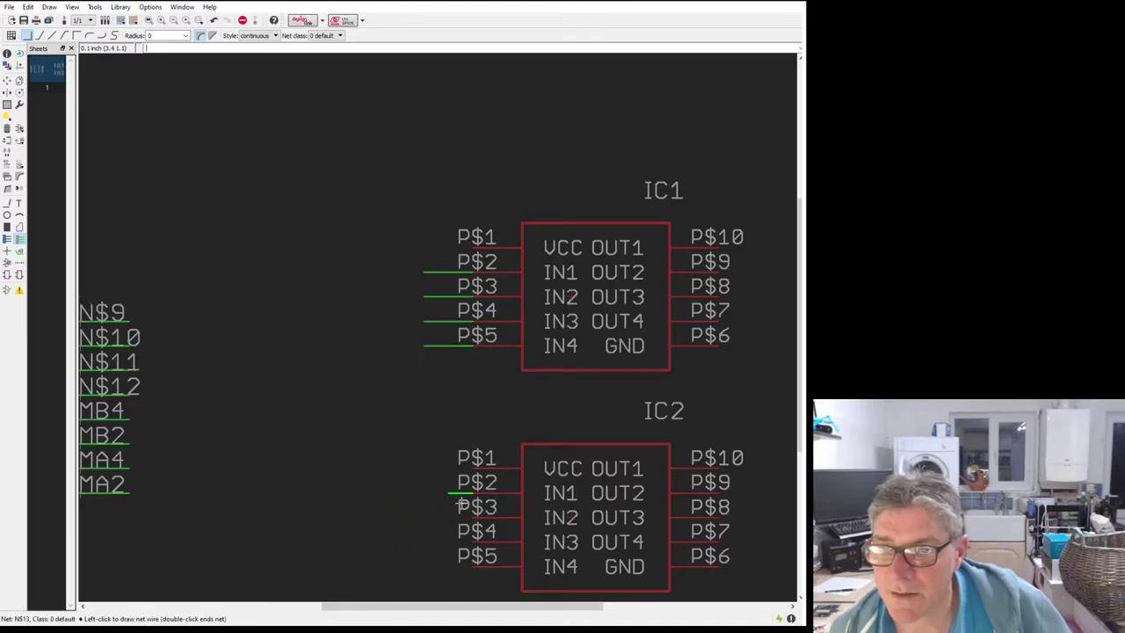
key(Escape)
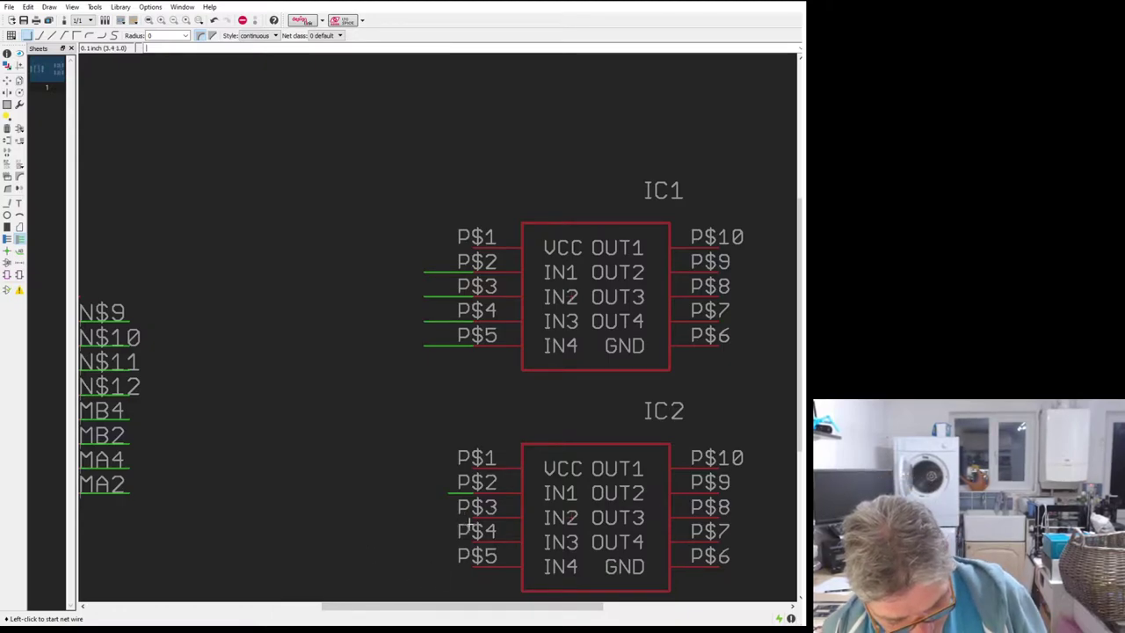
key(ctrl+z)
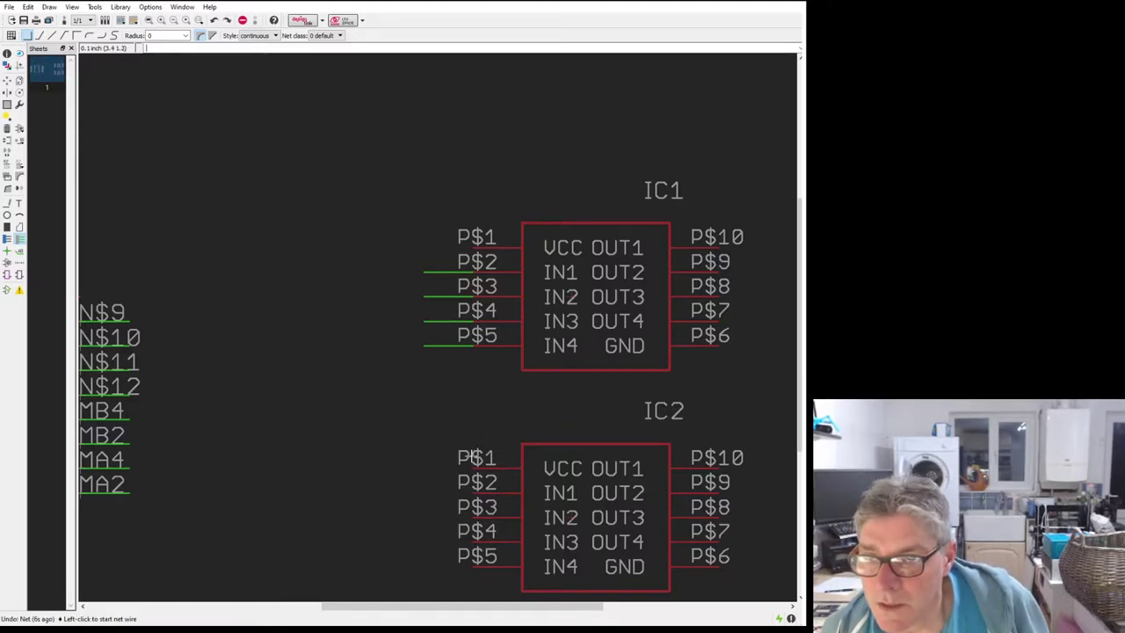
click(474, 468)
double_click(424, 468)
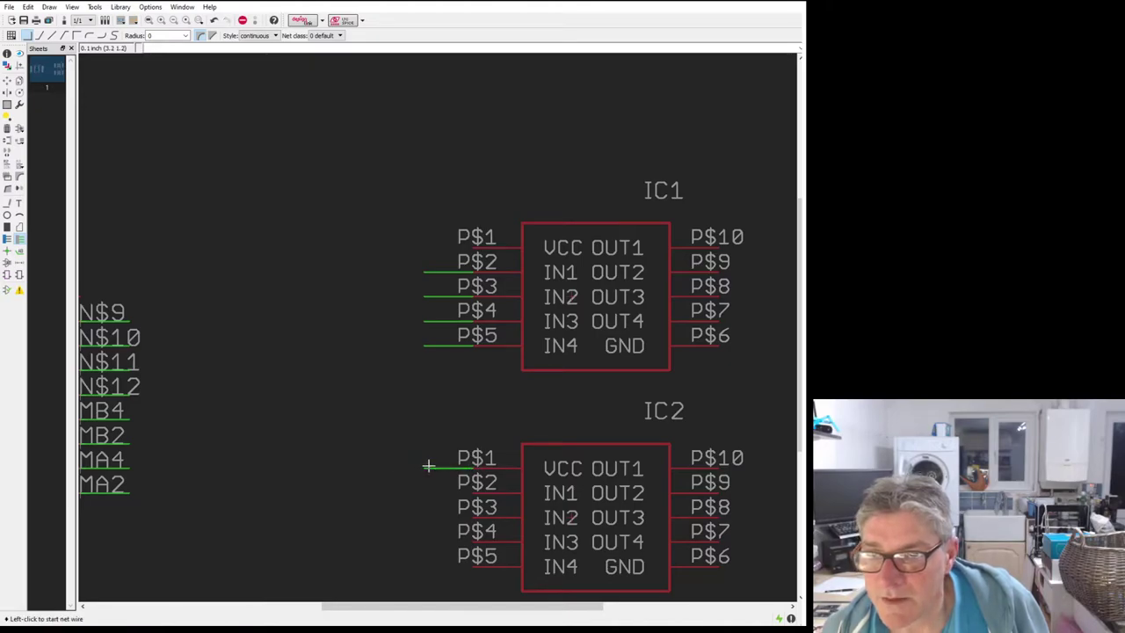
click(475, 493)
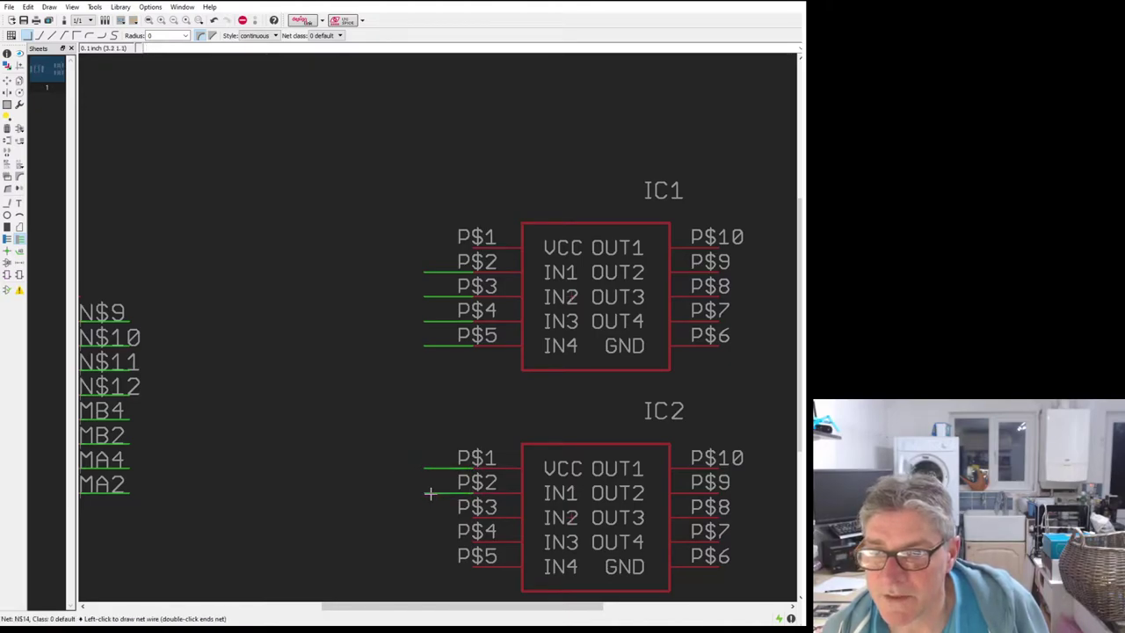
double_click(430, 493)
click(475, 517)
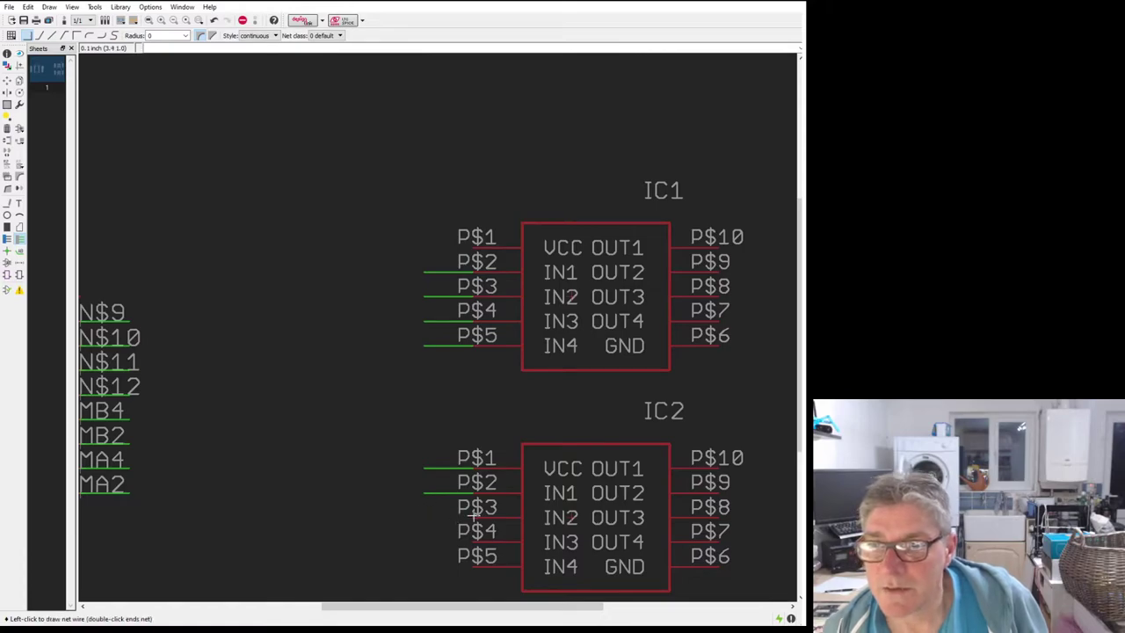
double_click(426, 515)
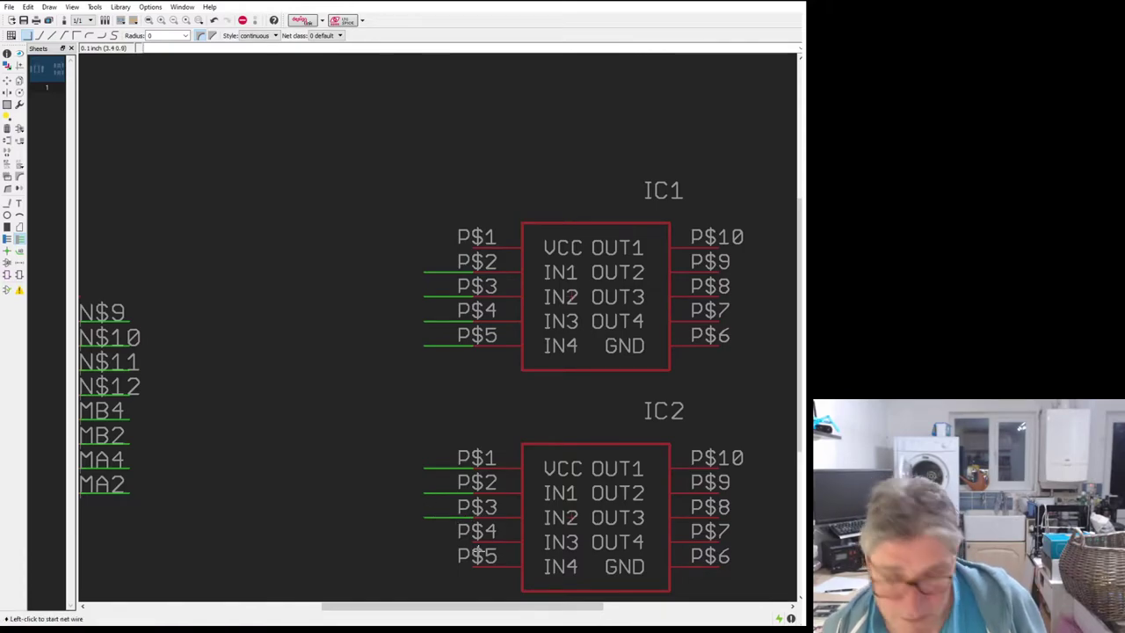
click(475, 541)
double_click(423, 543)
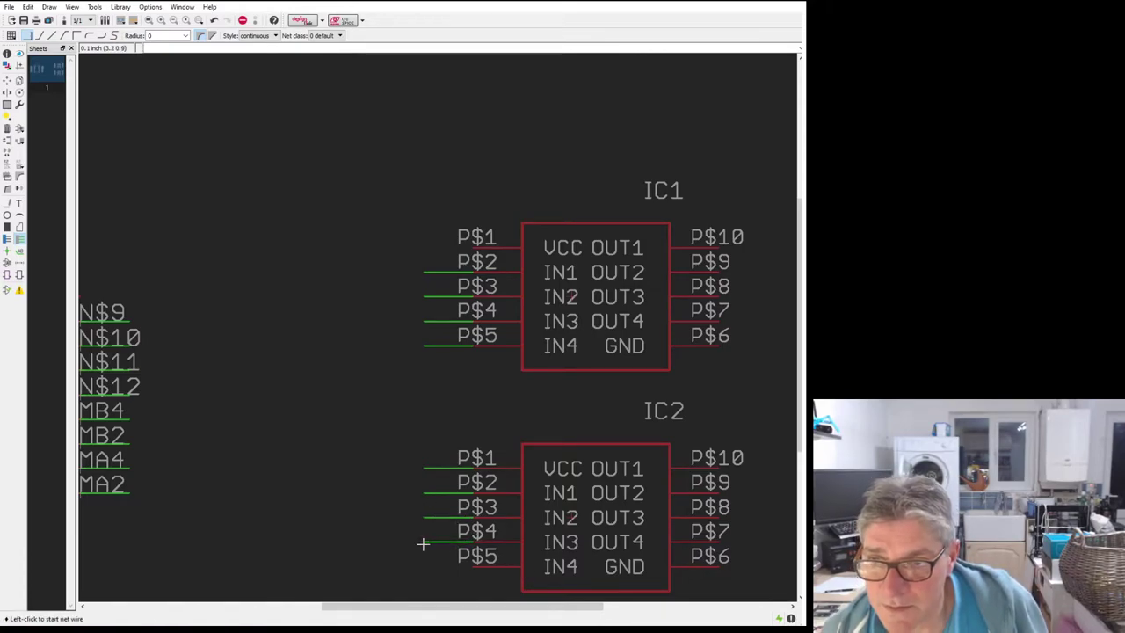
click(474, 566)
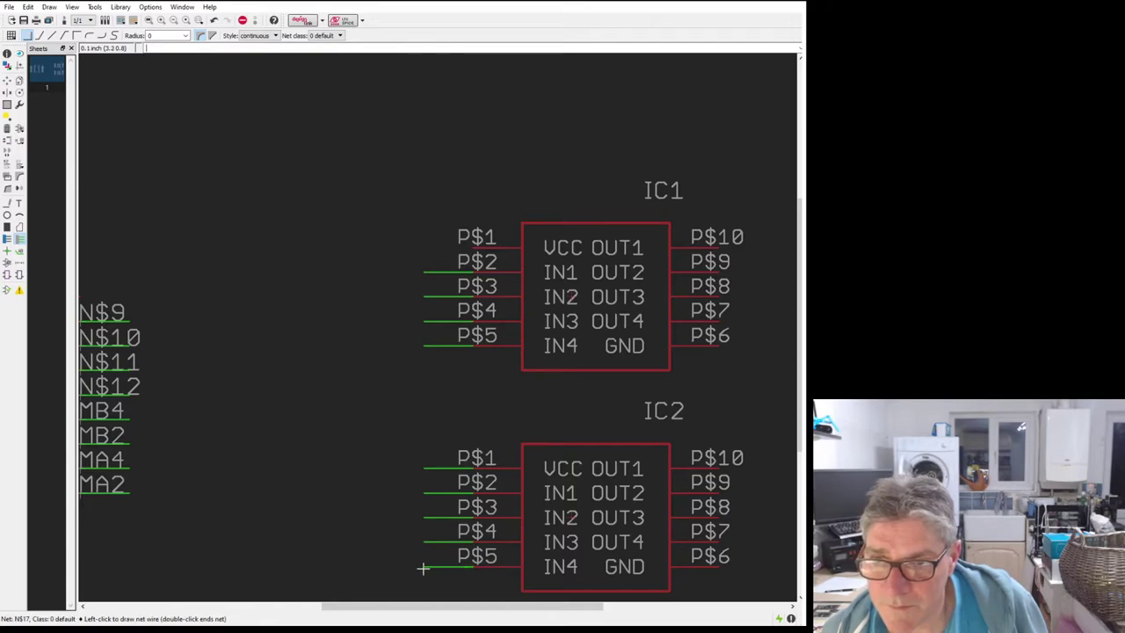
double_click(423, 566)
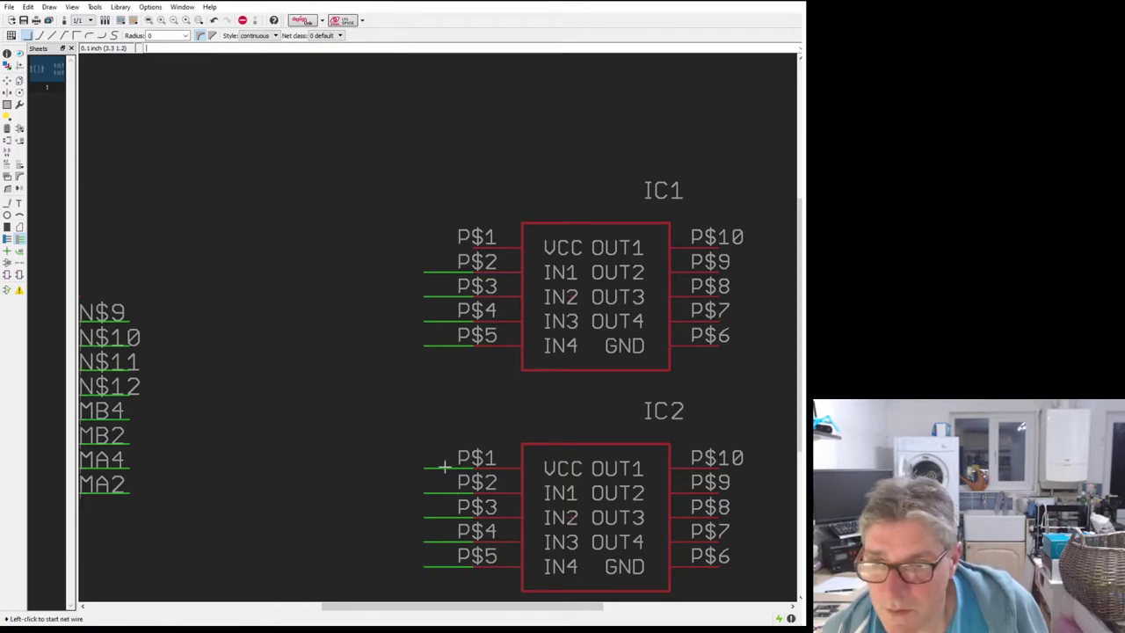
key(Delete)
Step: Place net labels N$5–N$8 left of IC1's P$2–P$5 input wires
scroll(395, 431, down, 3)
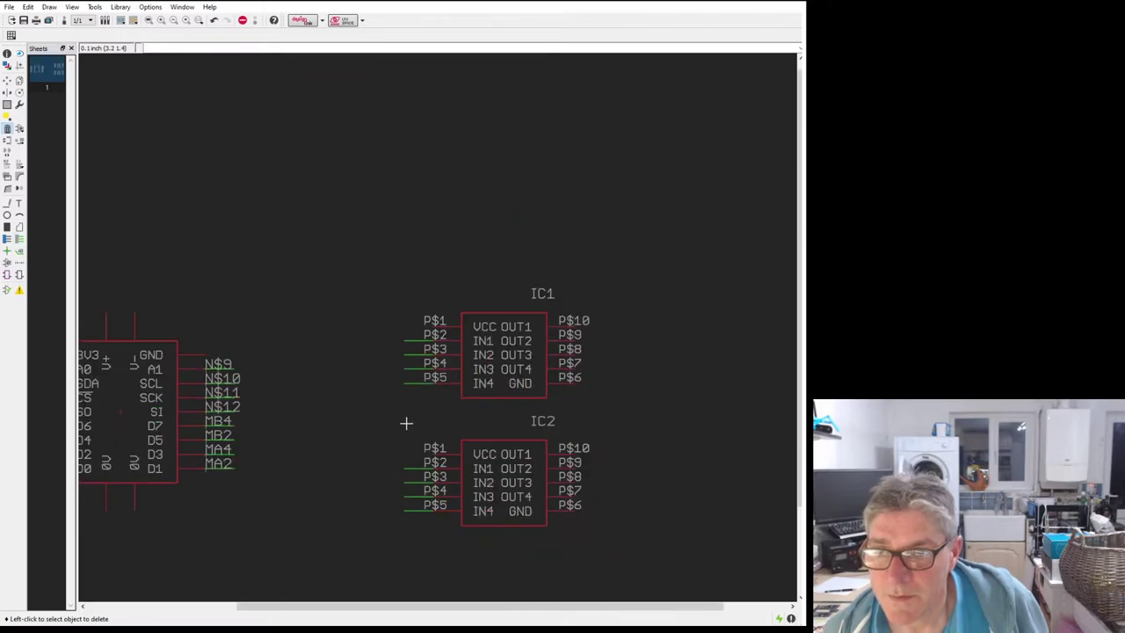
scroll(409, 319, up, 2)
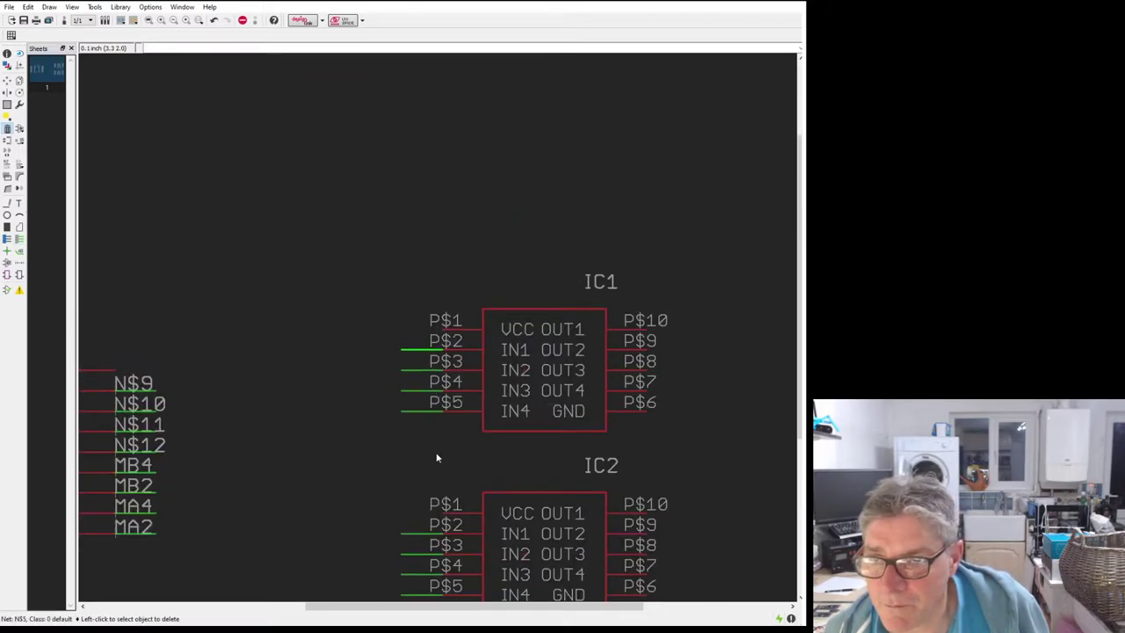
key(F7)
click(415, 350)
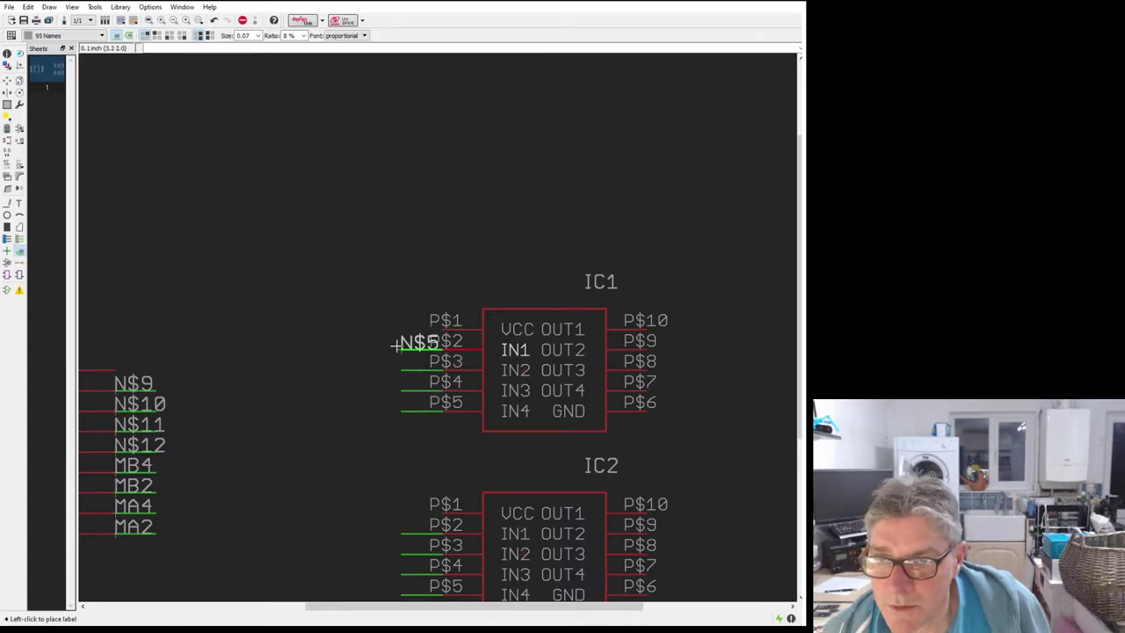
click(410, 367)
click(380, 369)
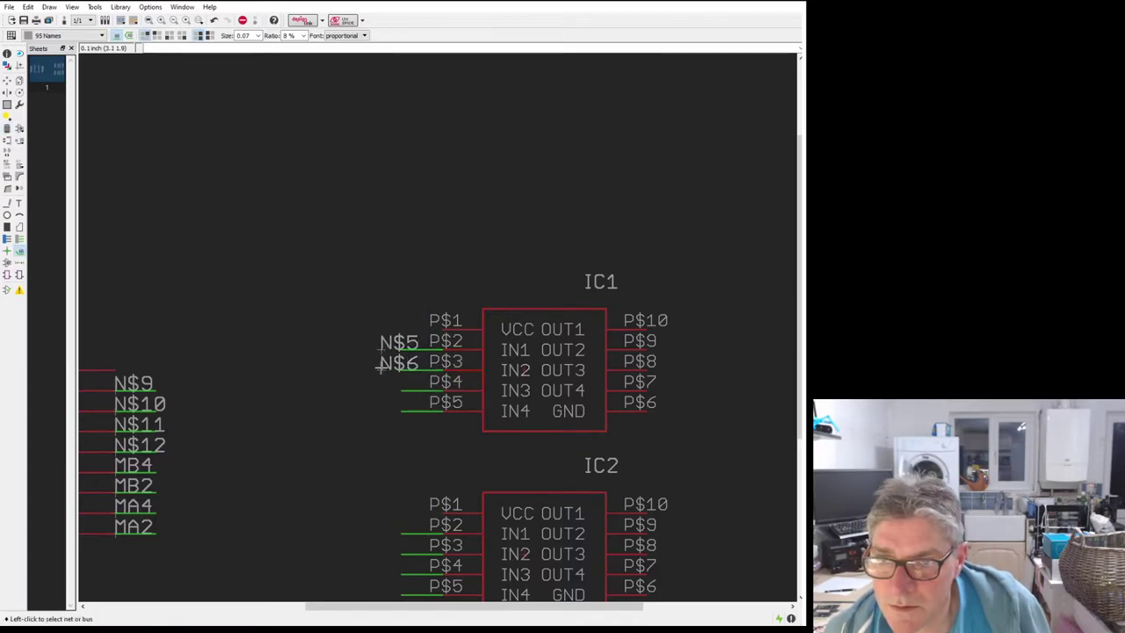
click(406, 388)
click(379, 390)
click(410, 407)
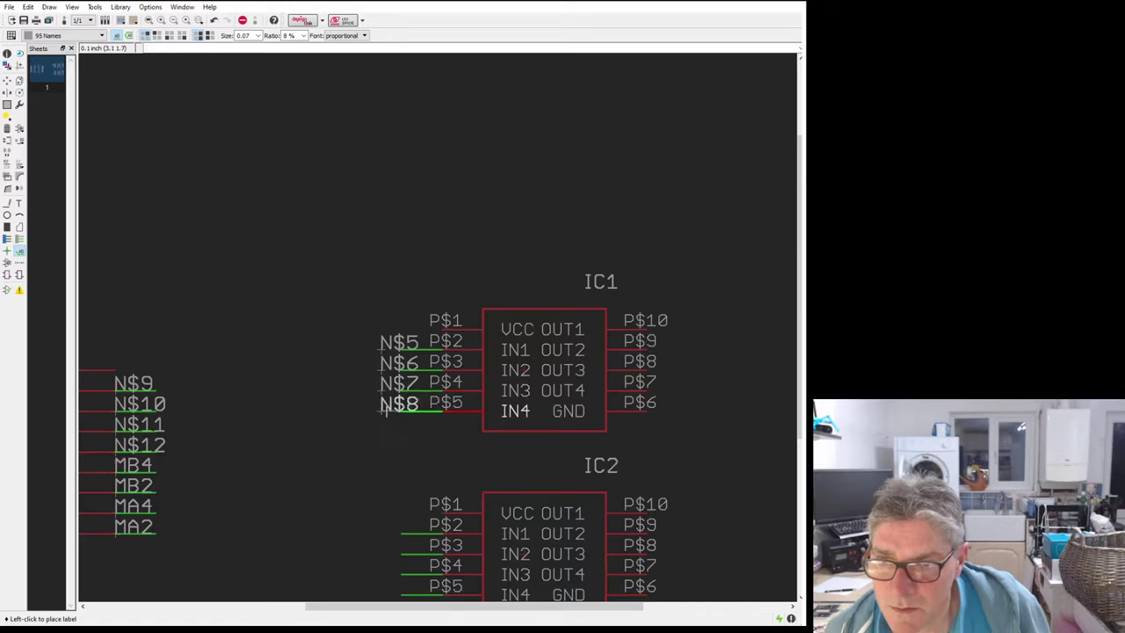
click(379, 410)
Step: Place net labels N$14–N$17 left of IC2's P$2–P$5 input wires
click(410, 525)
click(381, 531)
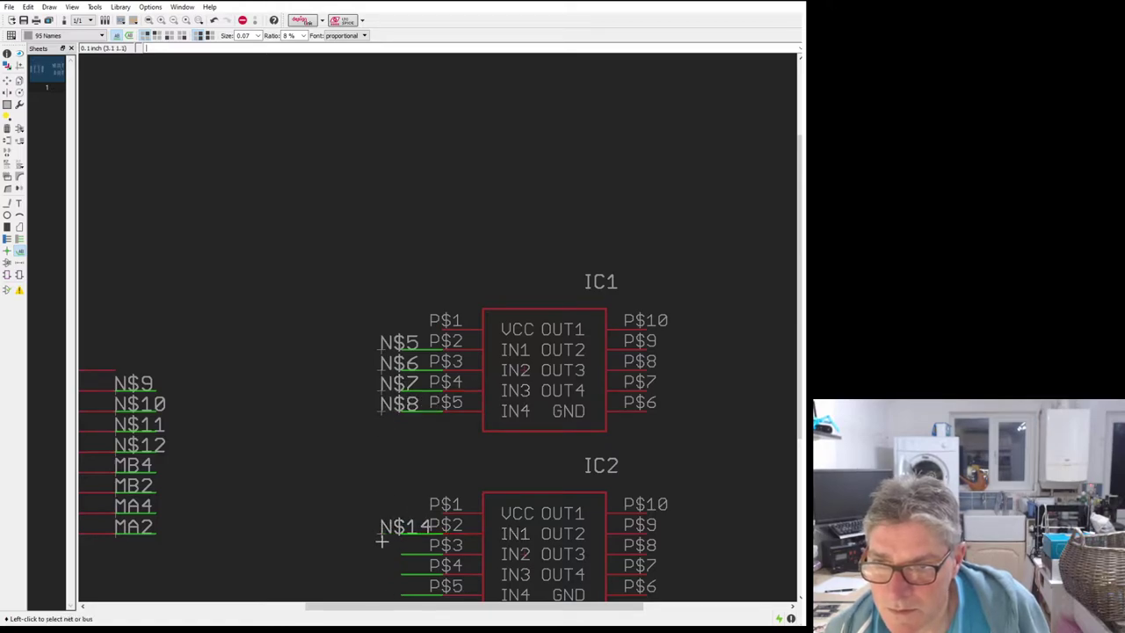
click(404, 546)
click(385, 555)
click(404, 567)
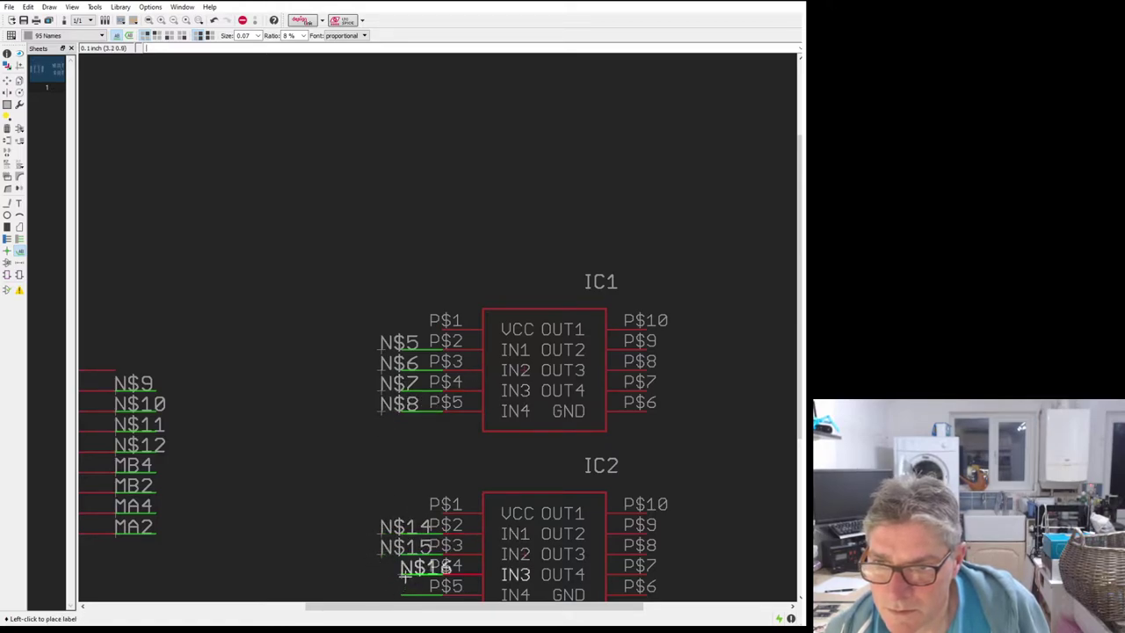
click(381, 572)
click(401, 595)
click(381, 592)
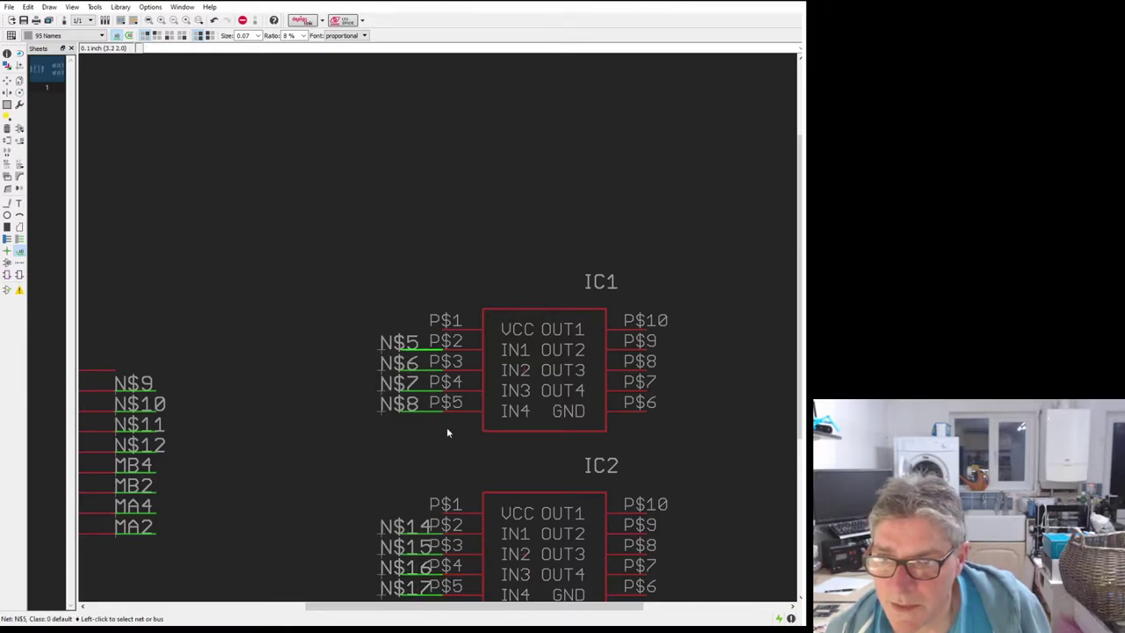
key(n)
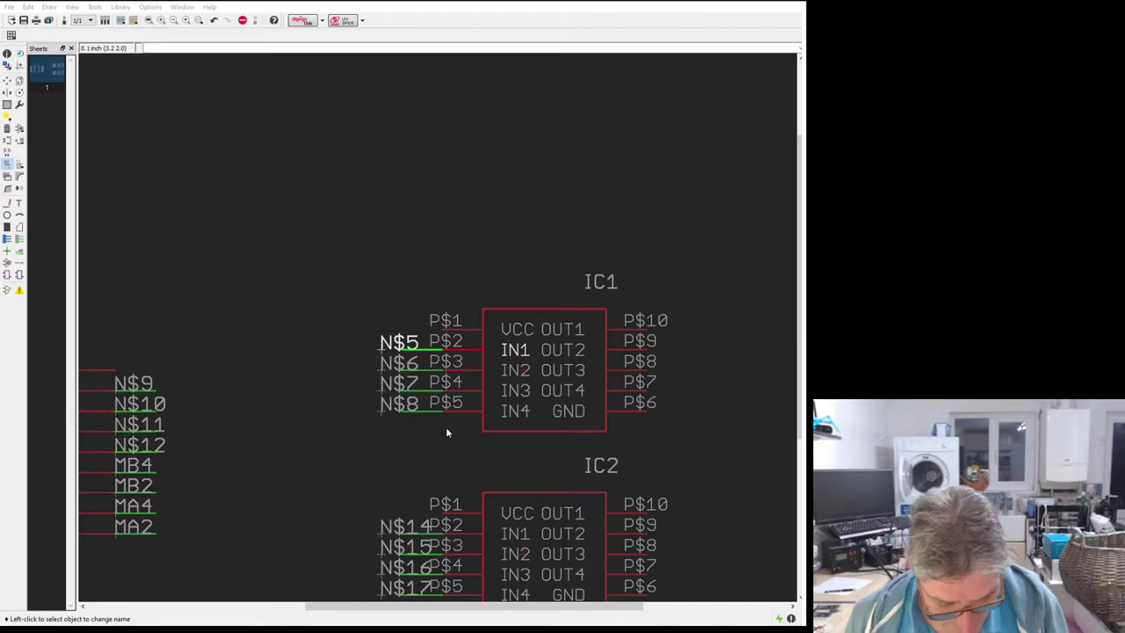
Step: Rename IC1's input nets N$5–N$8 to MA1, MA2, MA3 and MA4
text(MA1)
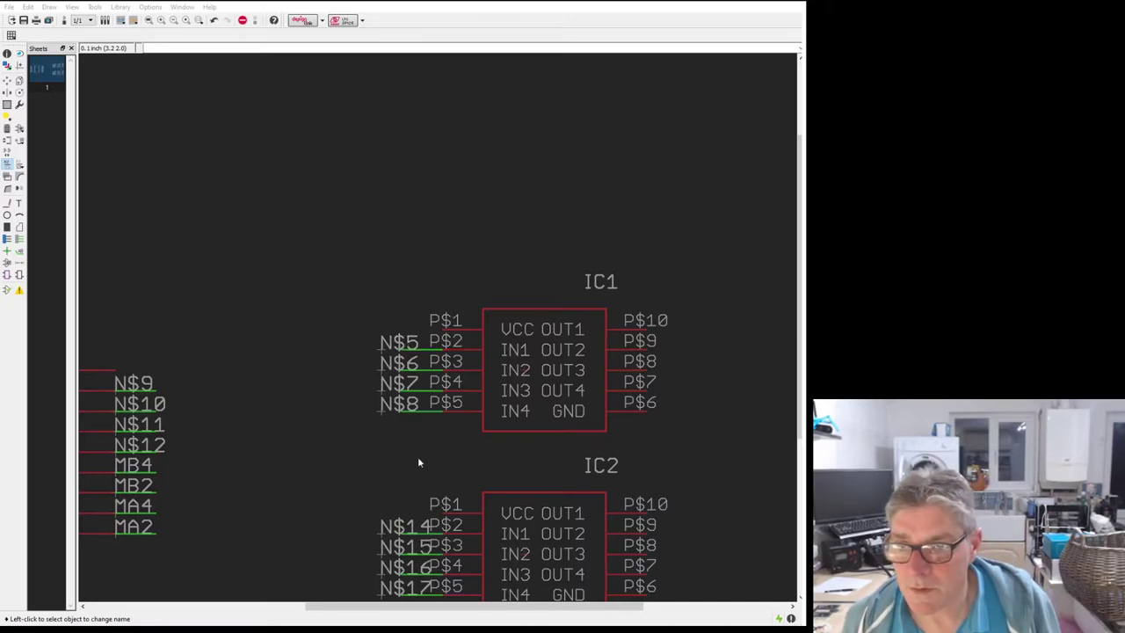
key(Return)
click(416, 373)
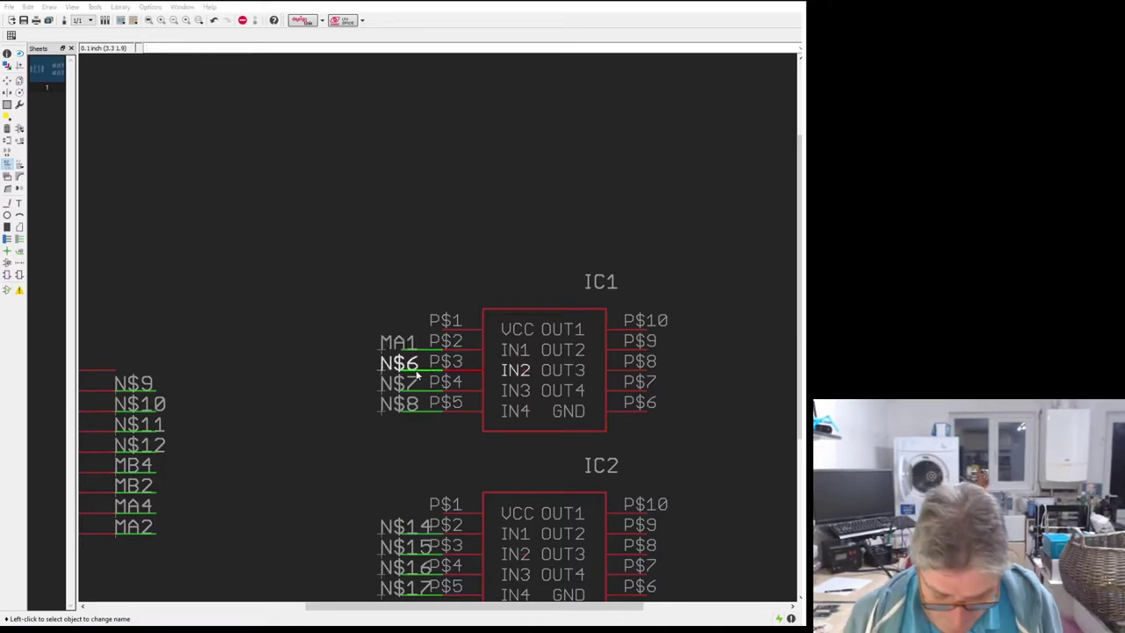
key(Escape)
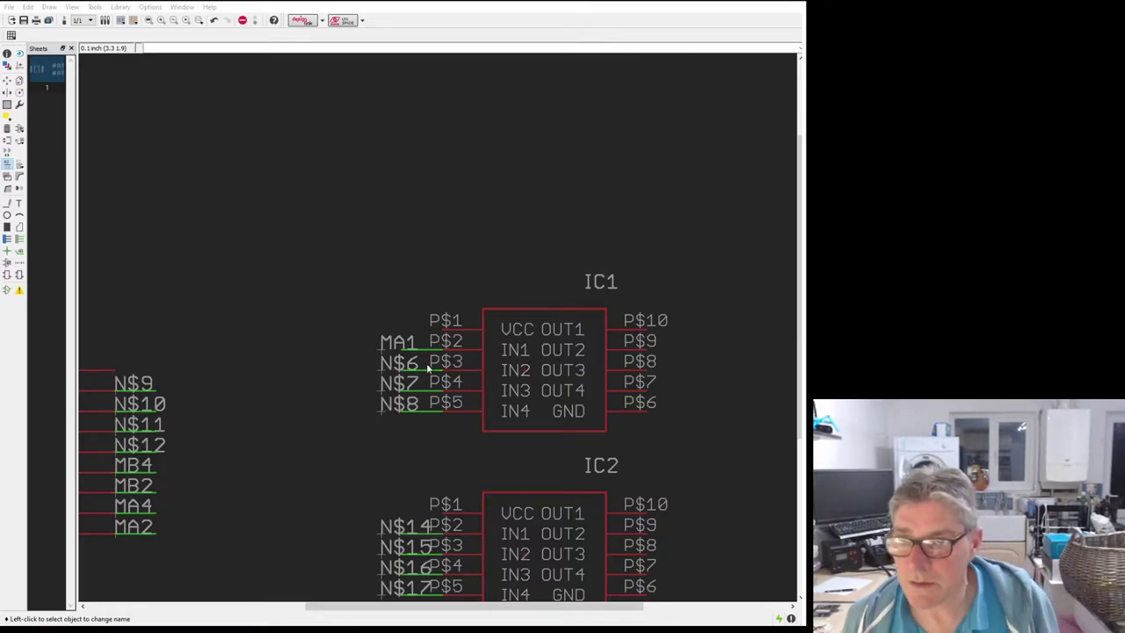
text(MA2)
key(Return)
click(414, 400)
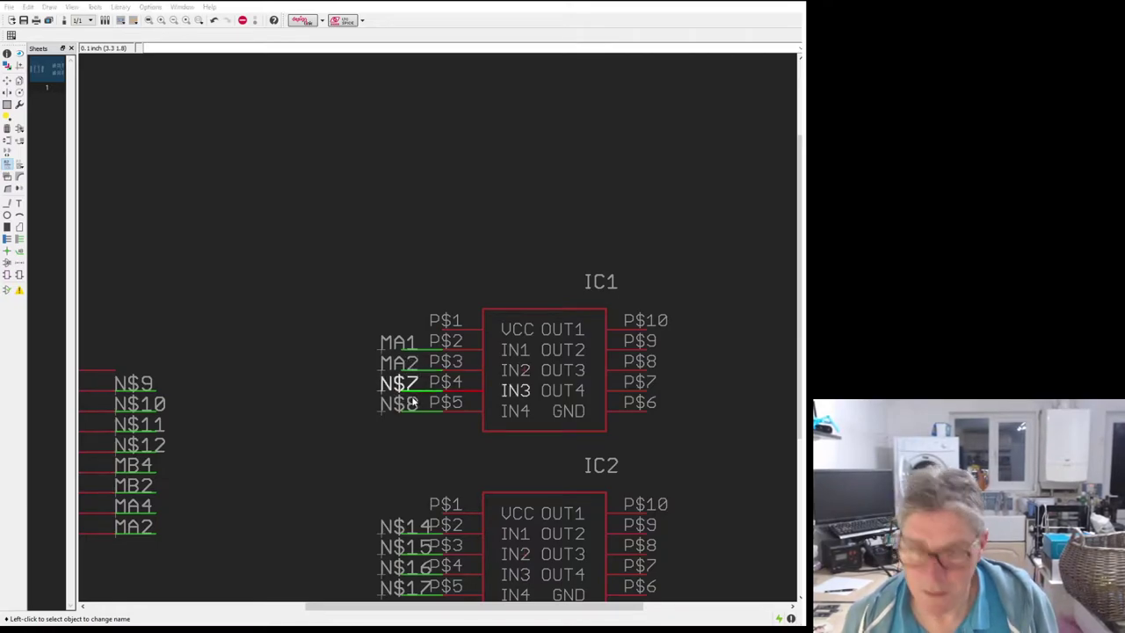
key(Escape)
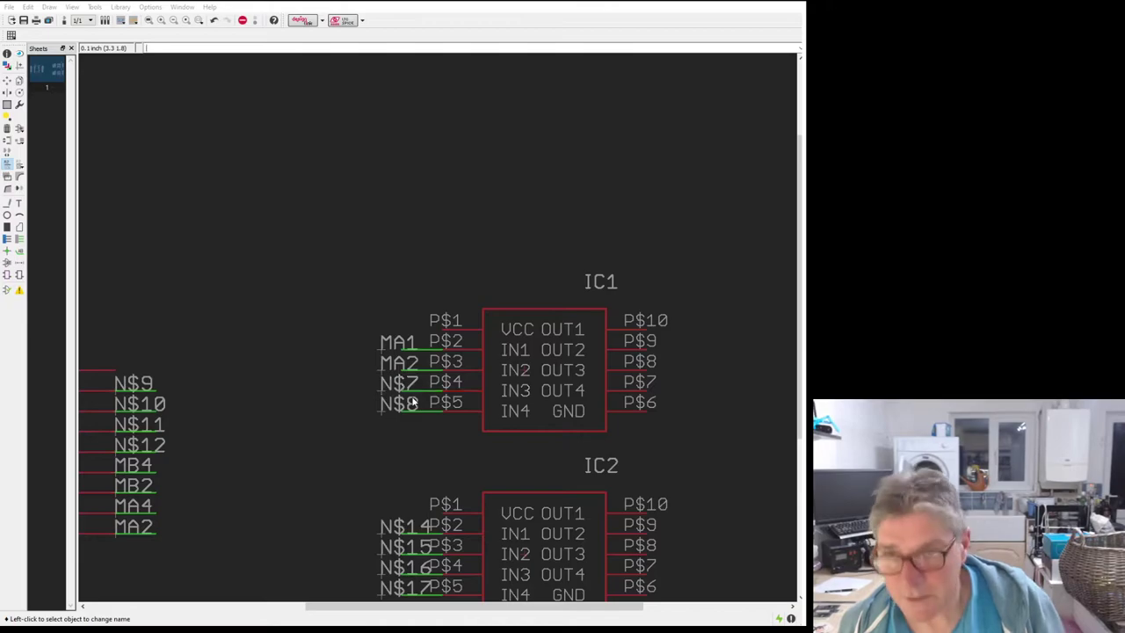
text(MA3)
key(Return)
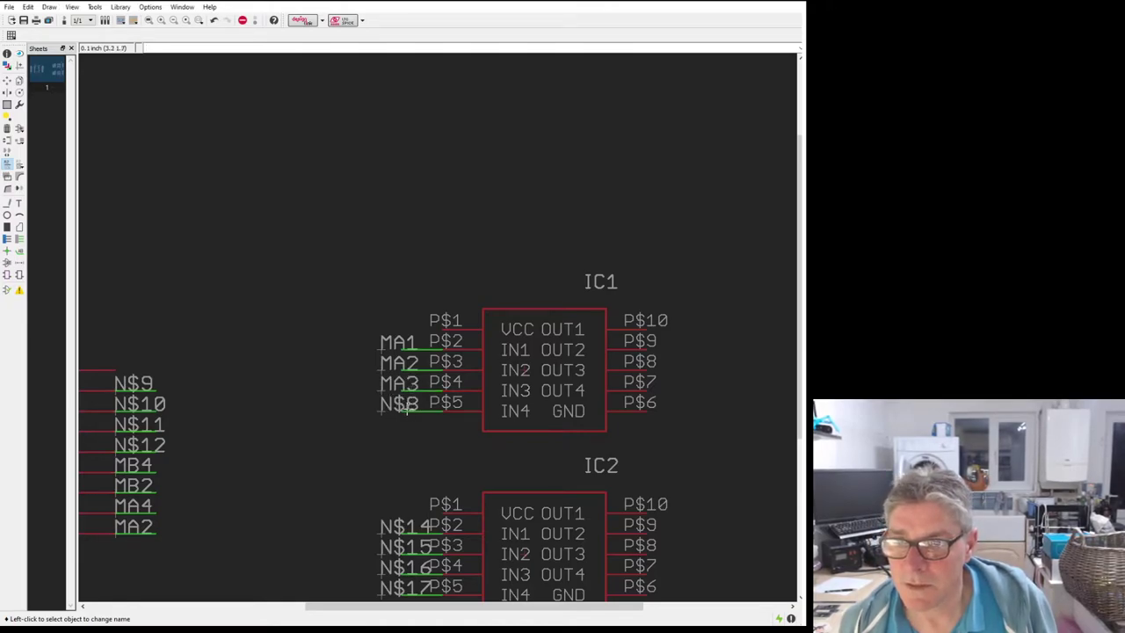
click(408, 420)
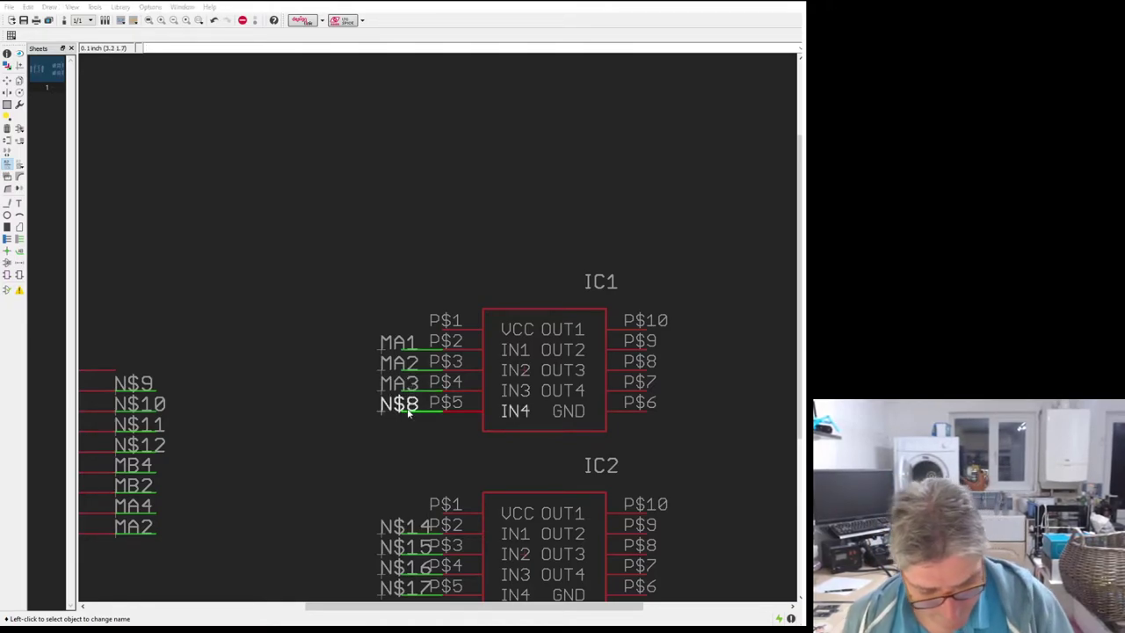
text(MA4)
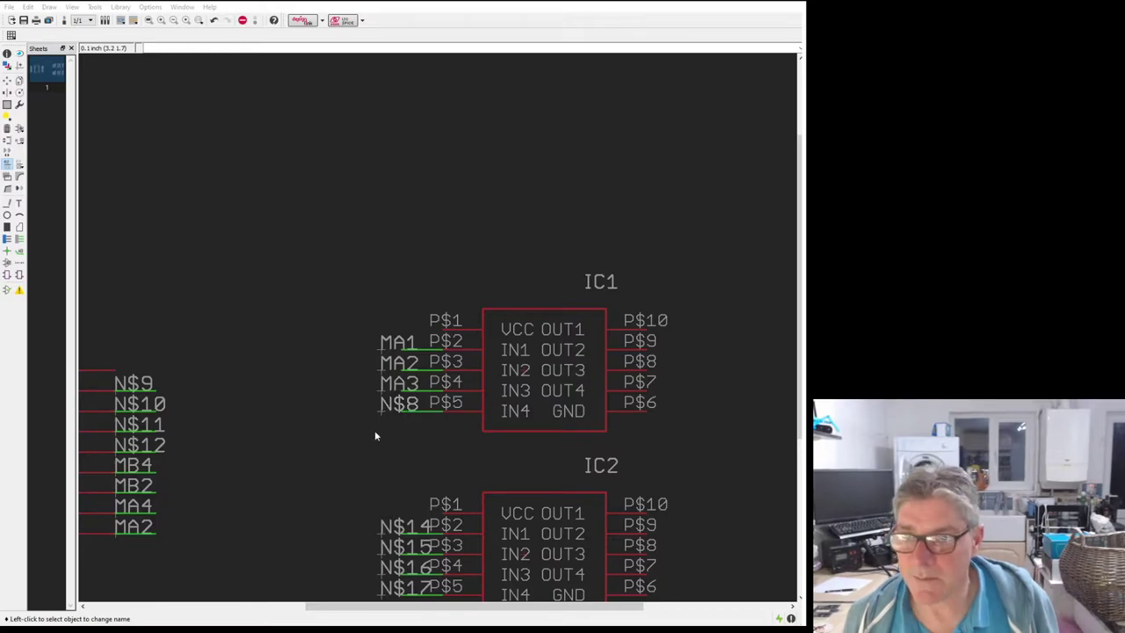
key(Return)
Step: Rename IC2's input nets N$14–N$16 to MB1–MB3 and pick N$17 for MB4
scroll(452, 269, down, 2)
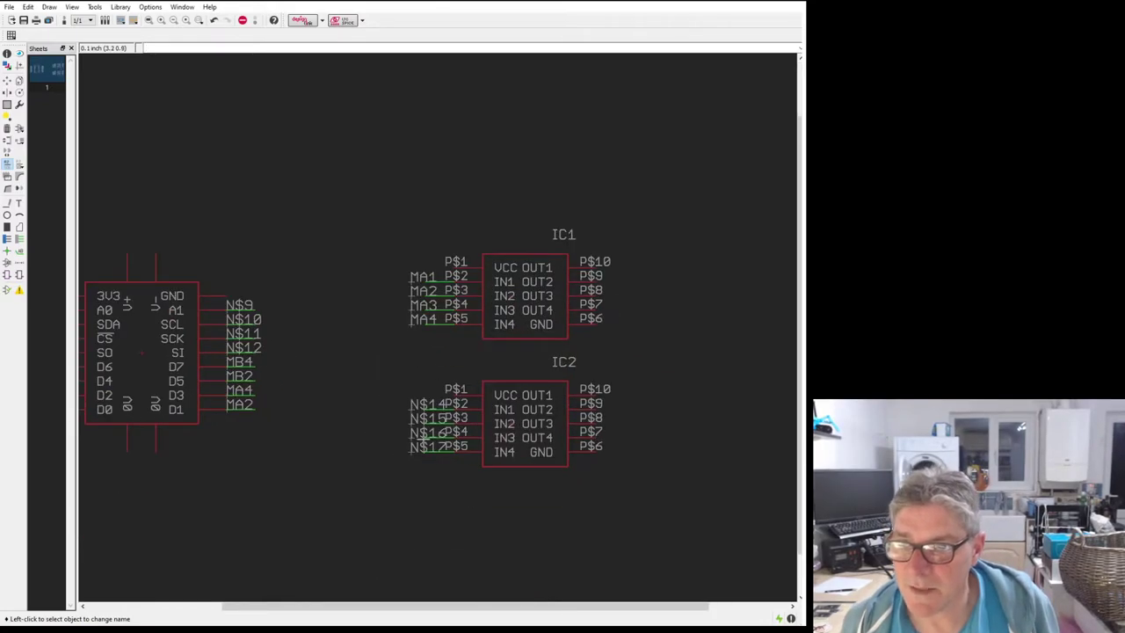
scroll(410, 445, up, 1)
click(445, 407)
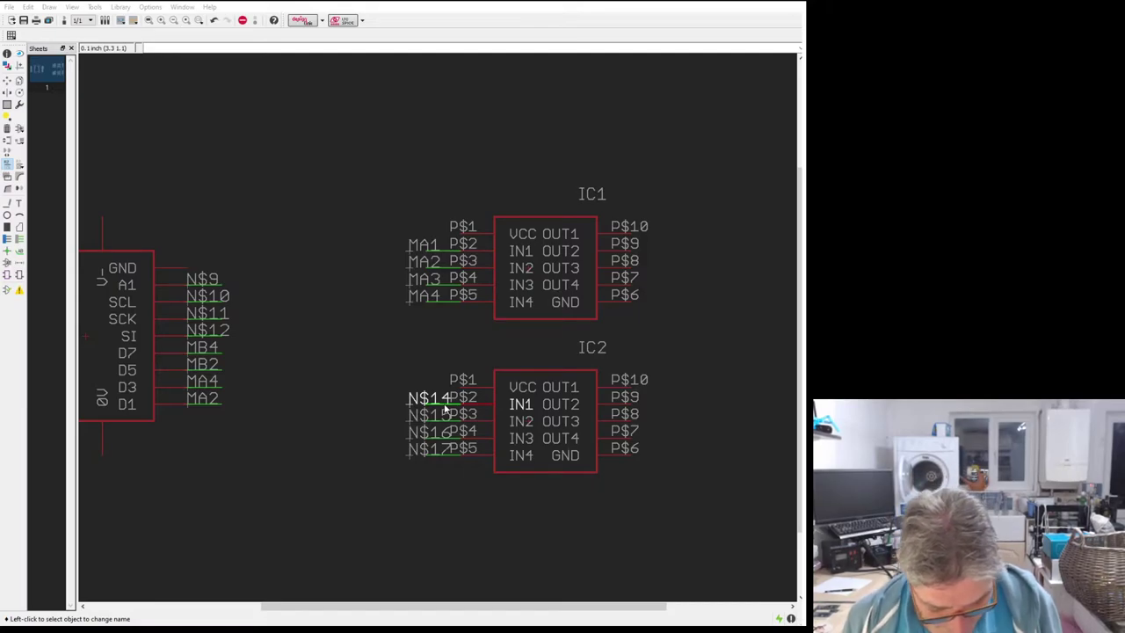
key(Escape)
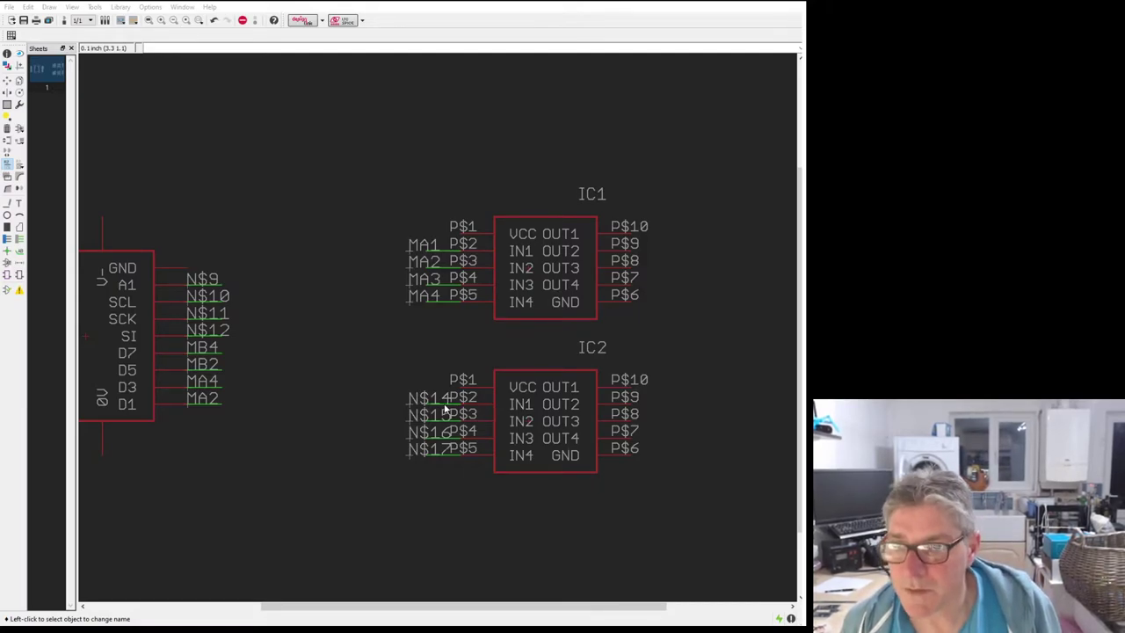
click(434, 417)
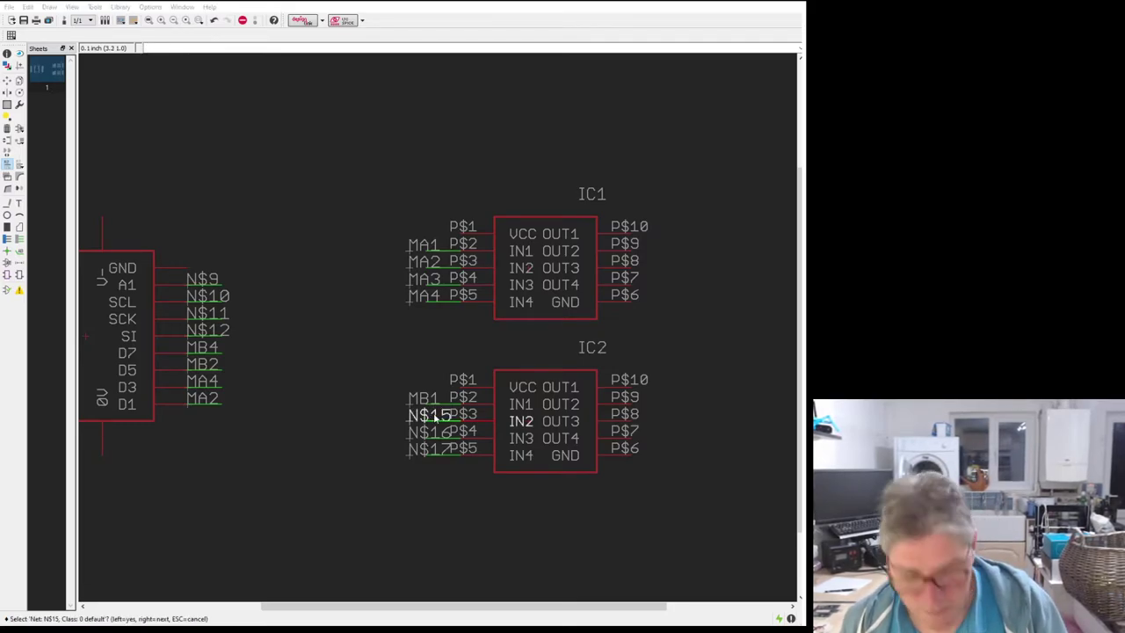
click(433, 419)
key(Return)
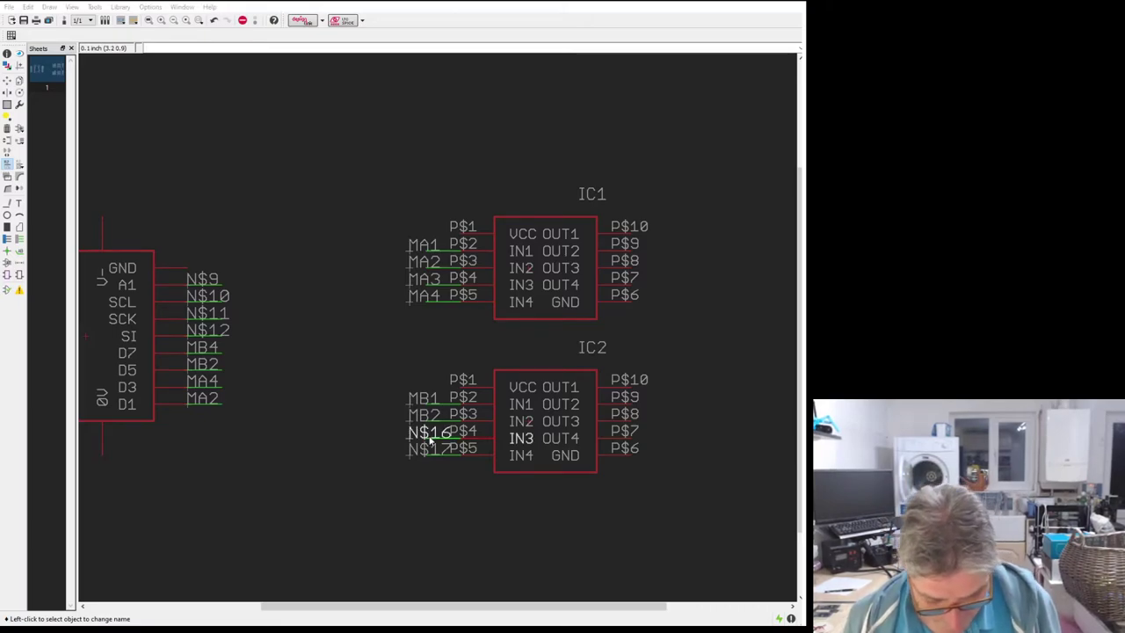
click(430, 440)
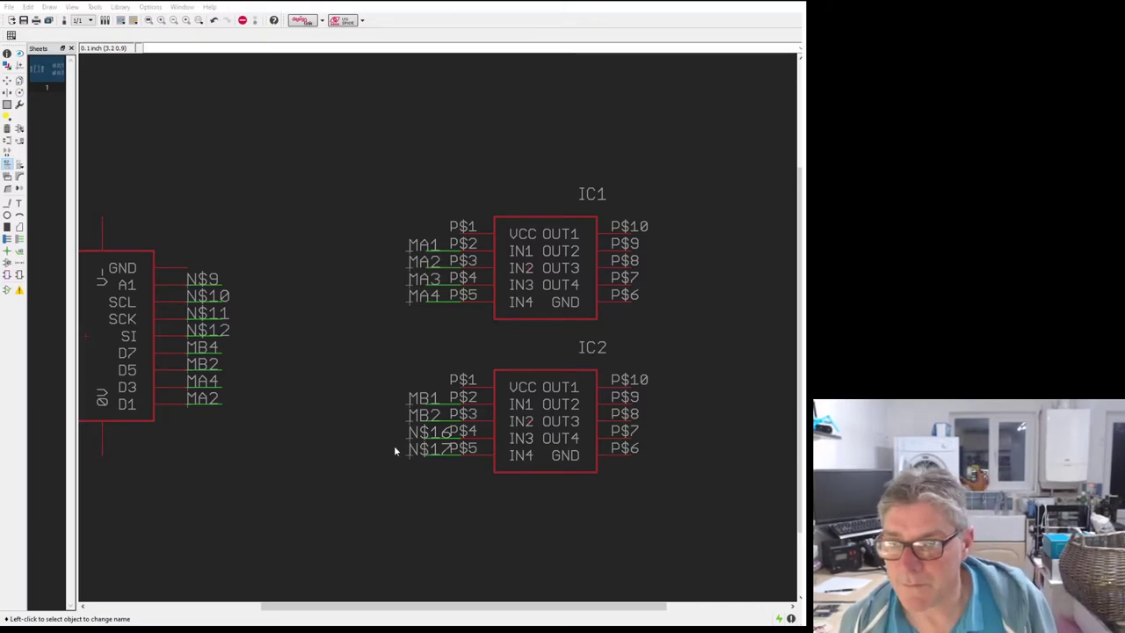
key(Return)
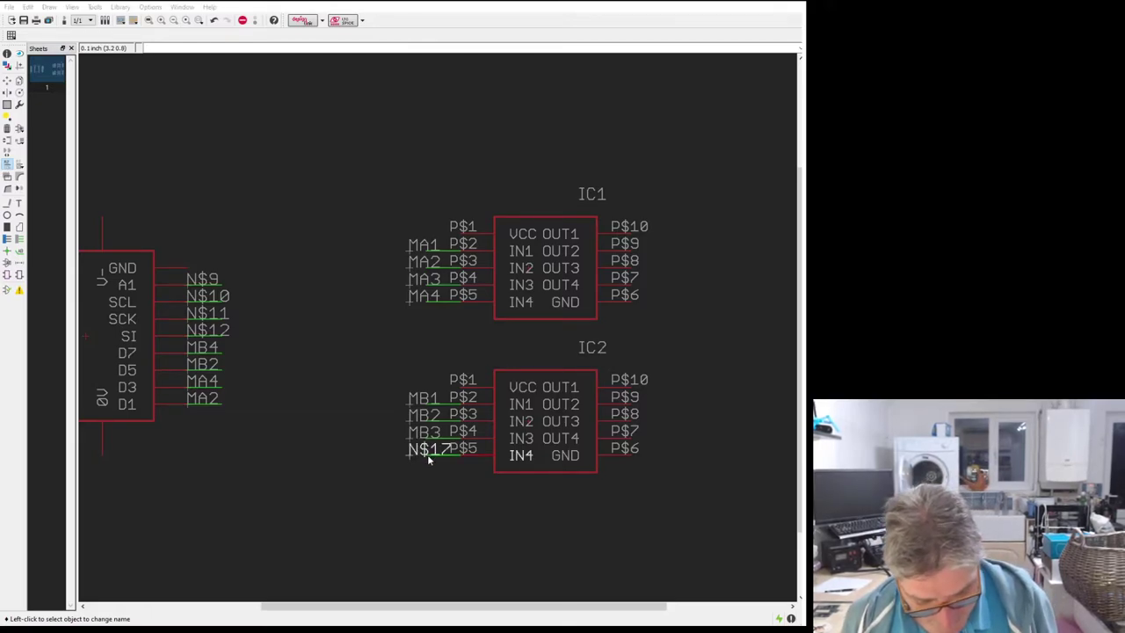
click(427, 455)
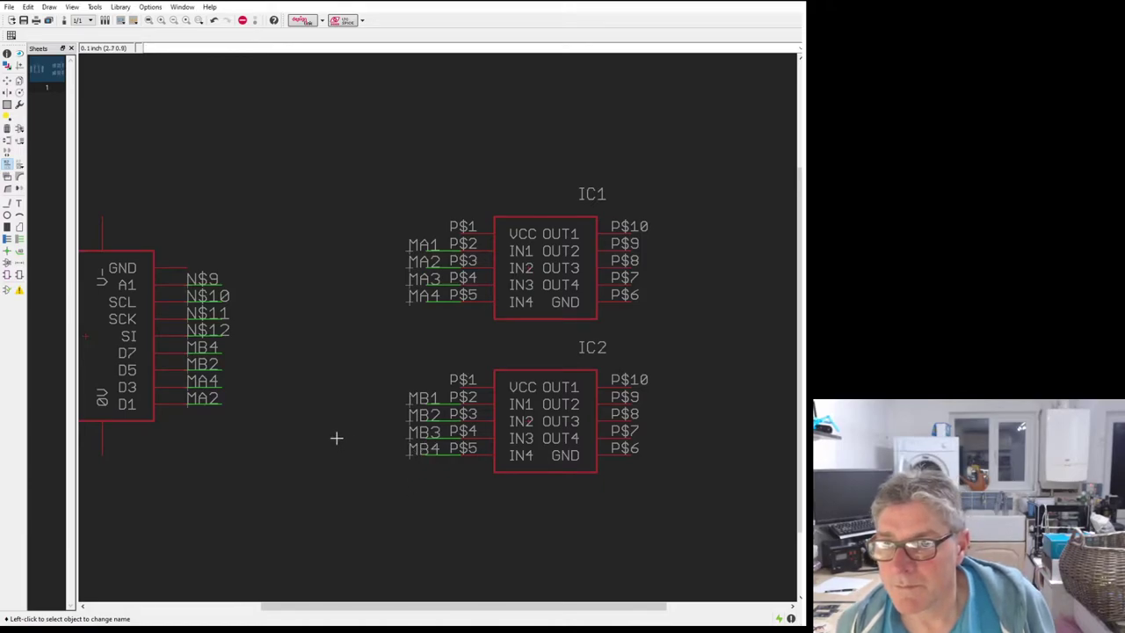
Step: Group IC1 and IC2 together and shift the pair further left
scroll(335, 432, down, 2)
scroll(364, 465, up, 1)
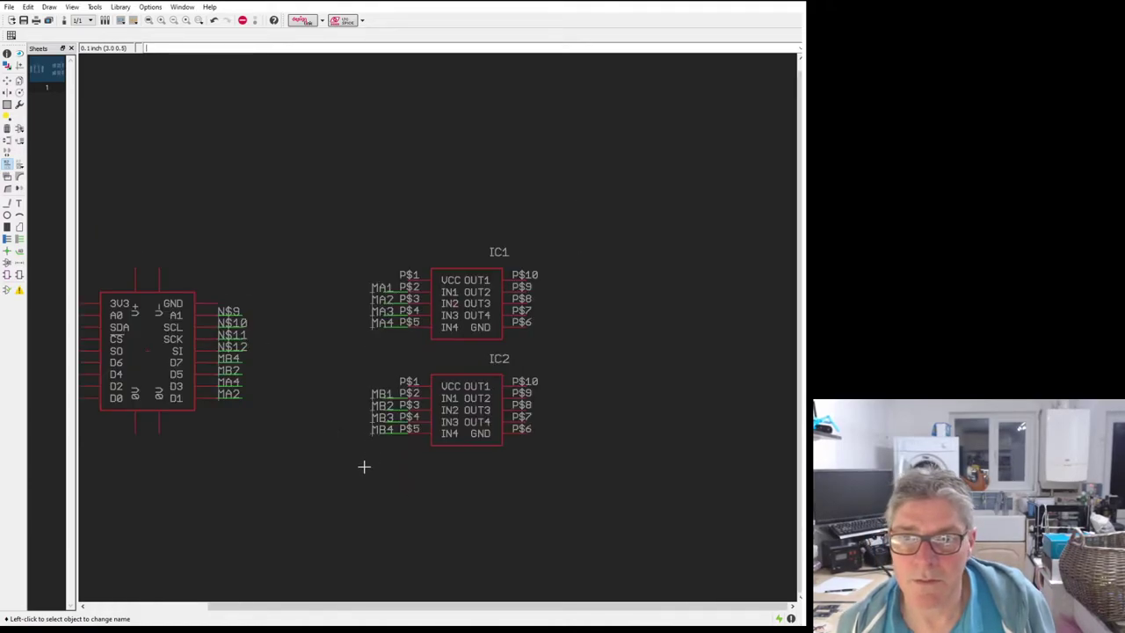
scroll(301, 415, down, 2)
scroll(267, 400, up, 1)
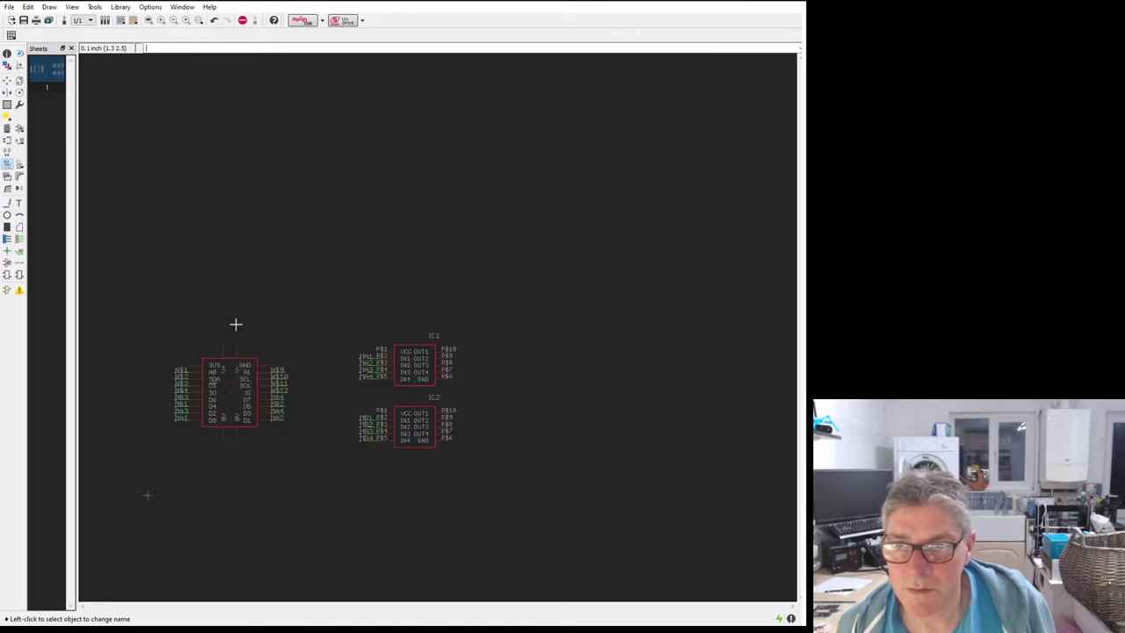
click(11, 113)
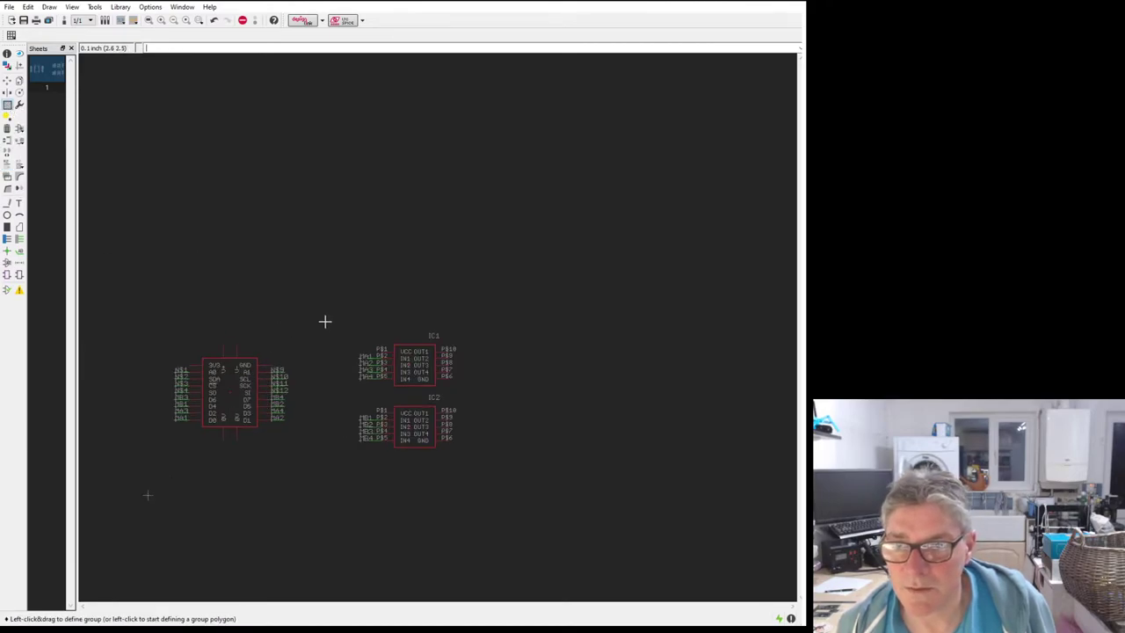
drag(322, 313, 475, 474)
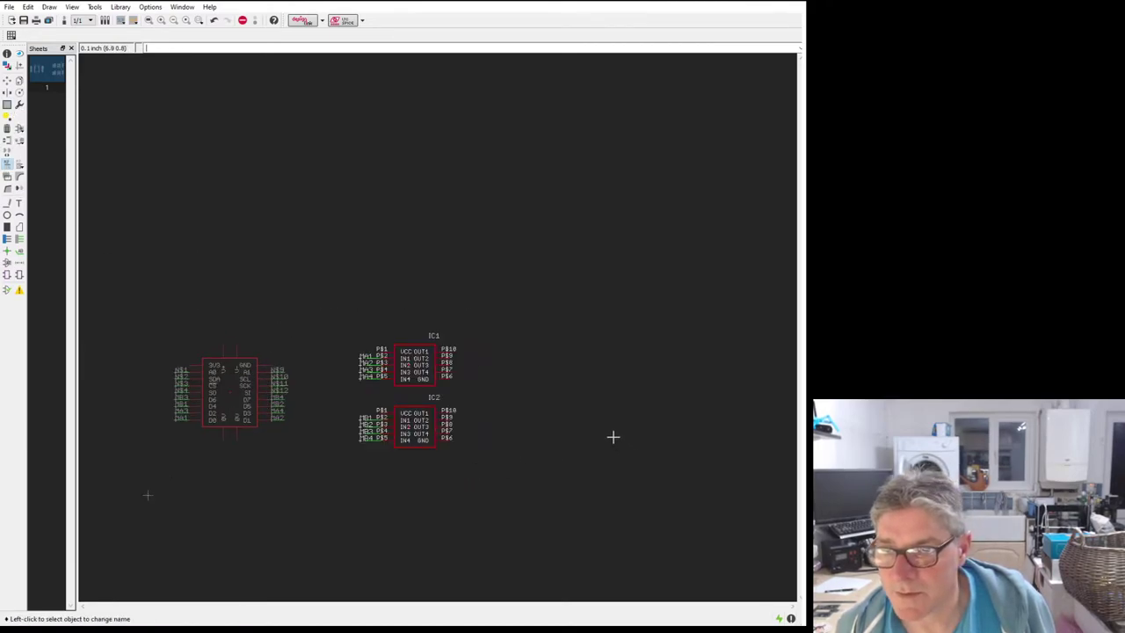
click(7, 81)
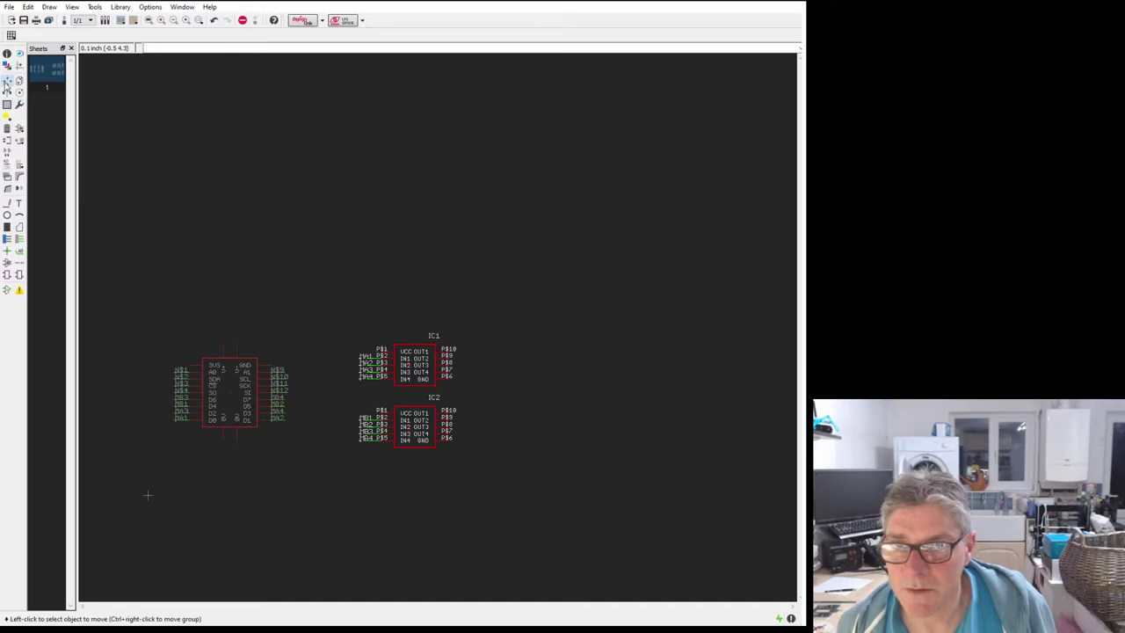
ctrl+right_click(528, 271)
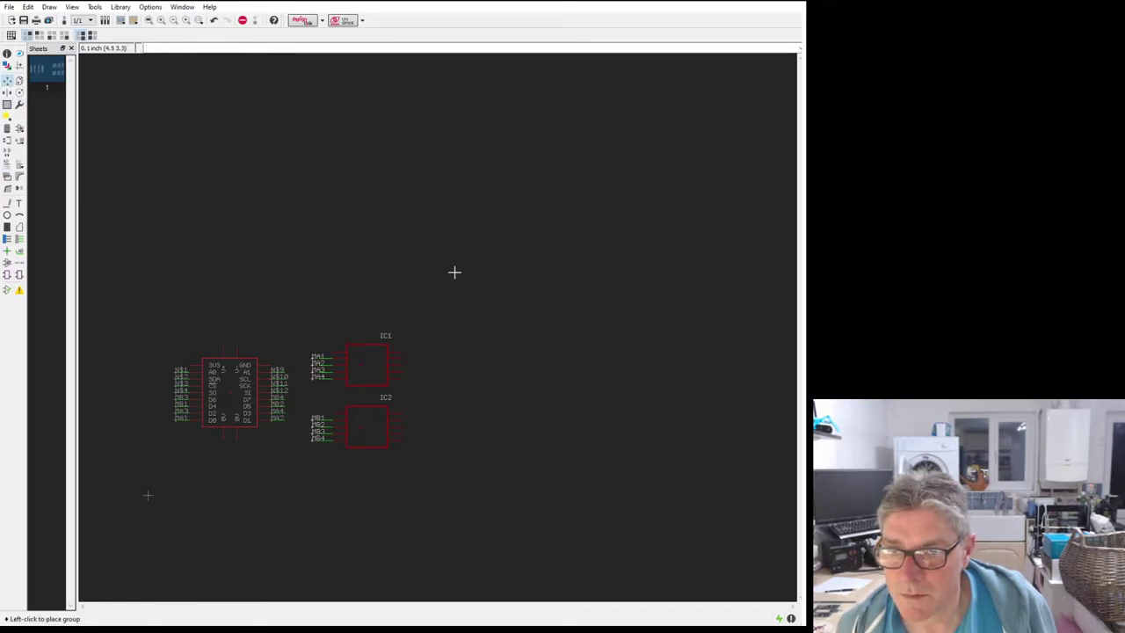
click(455, 272)
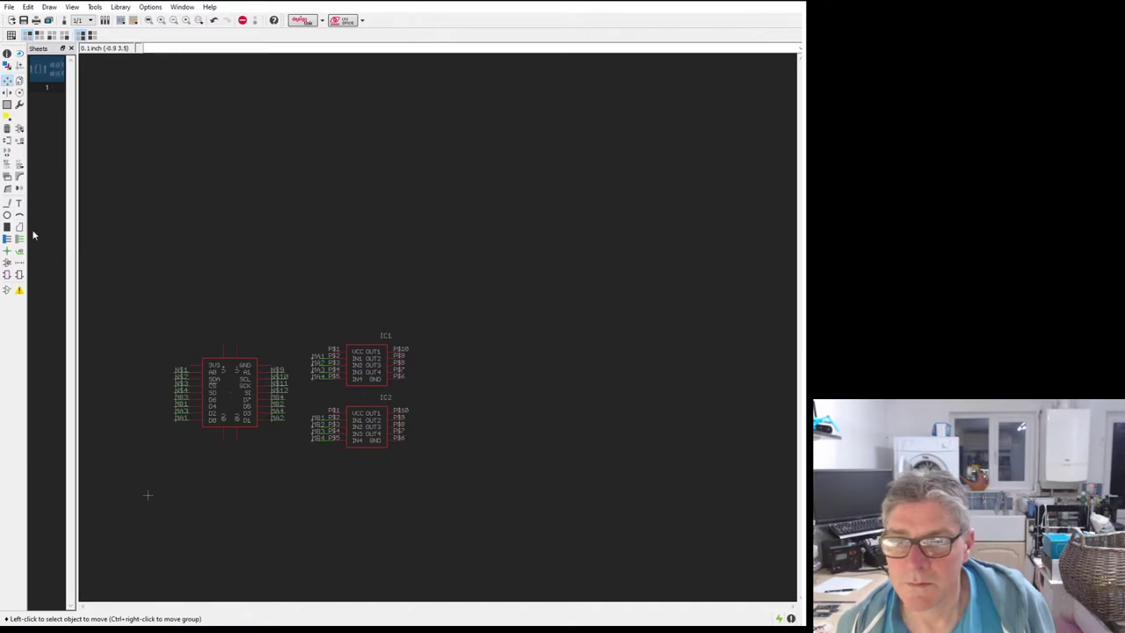
Step: Group IC1 alone and place it above the interface chip
click(7, 105)
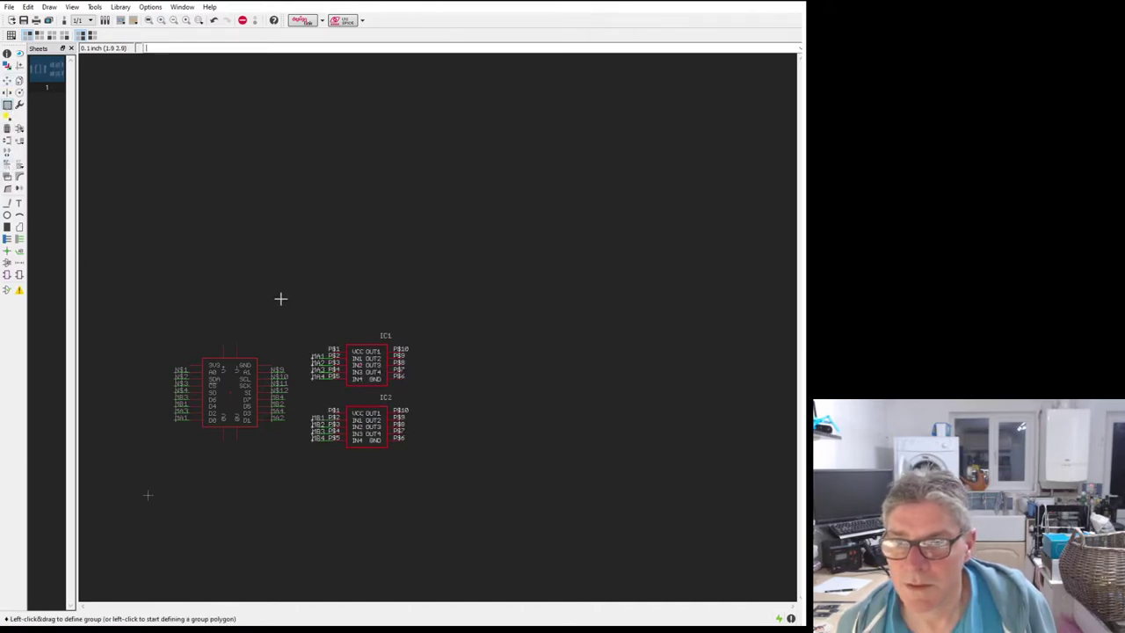
drag(281, 299, 339, 276)
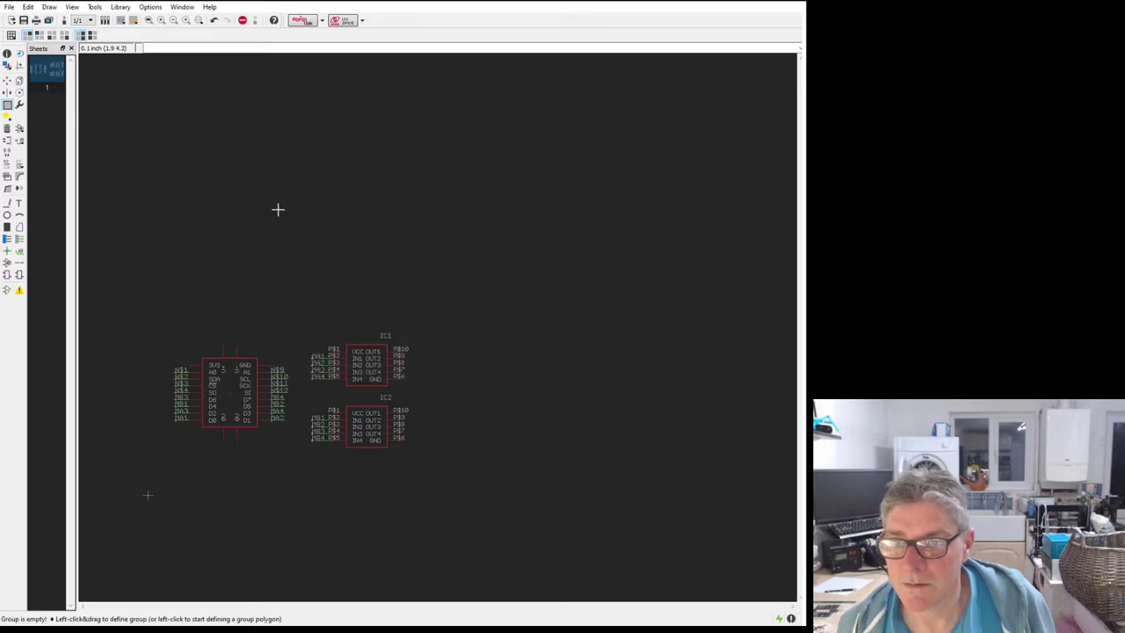
click(7, 104)
drag(291, 321, 420, 399)
key(F7)
ctrl+right_click(528, 412)
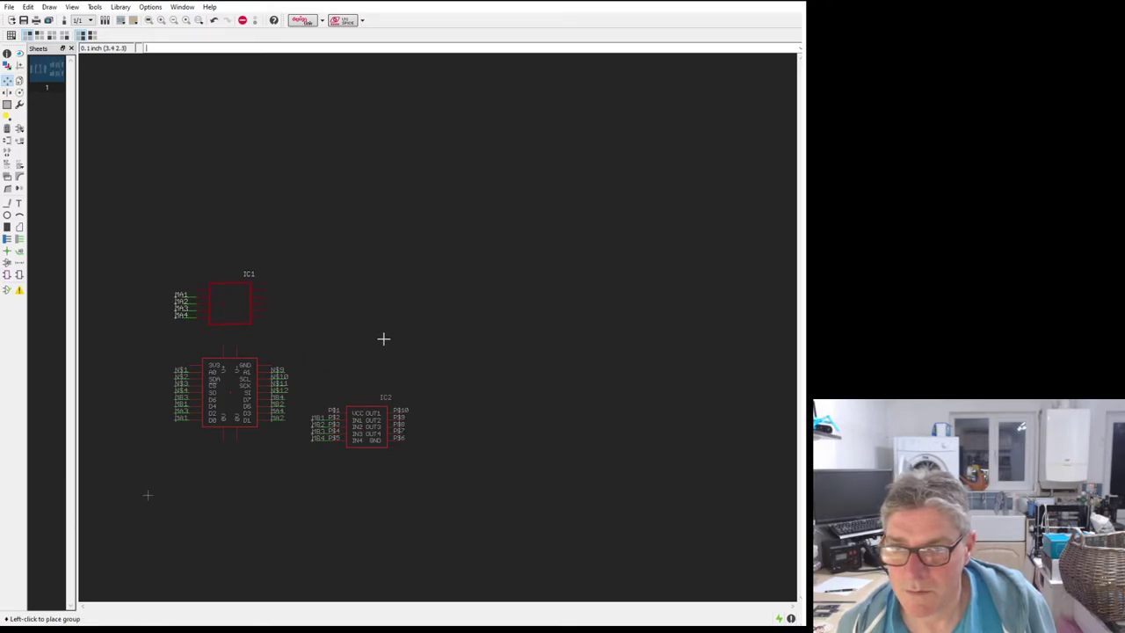
click(381, 336)
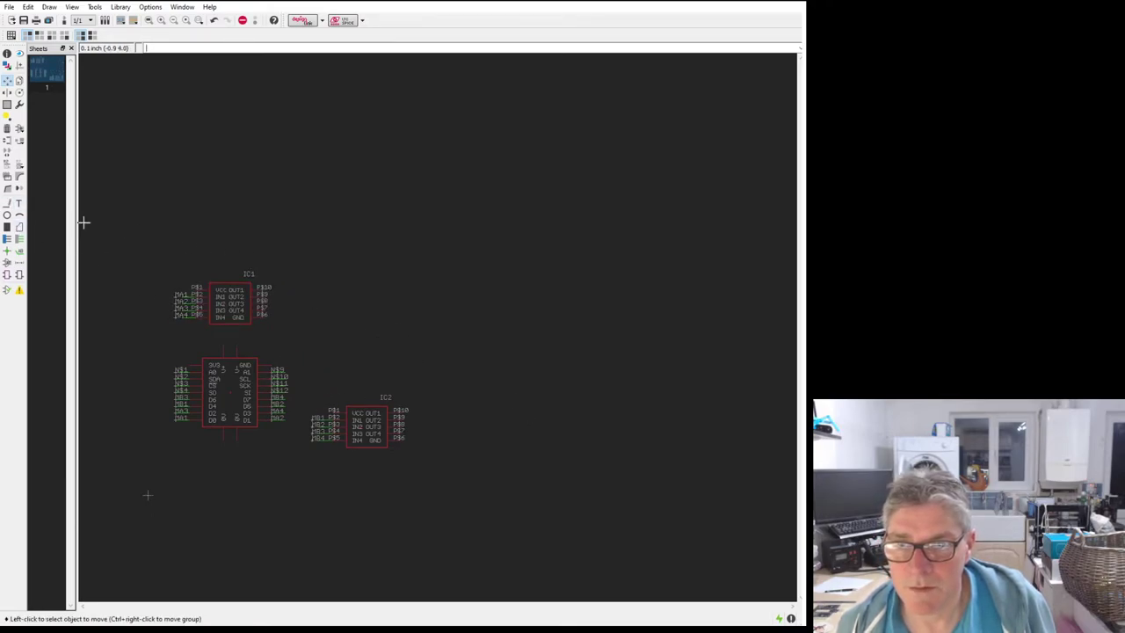
ctrl+right_click(393, 340)
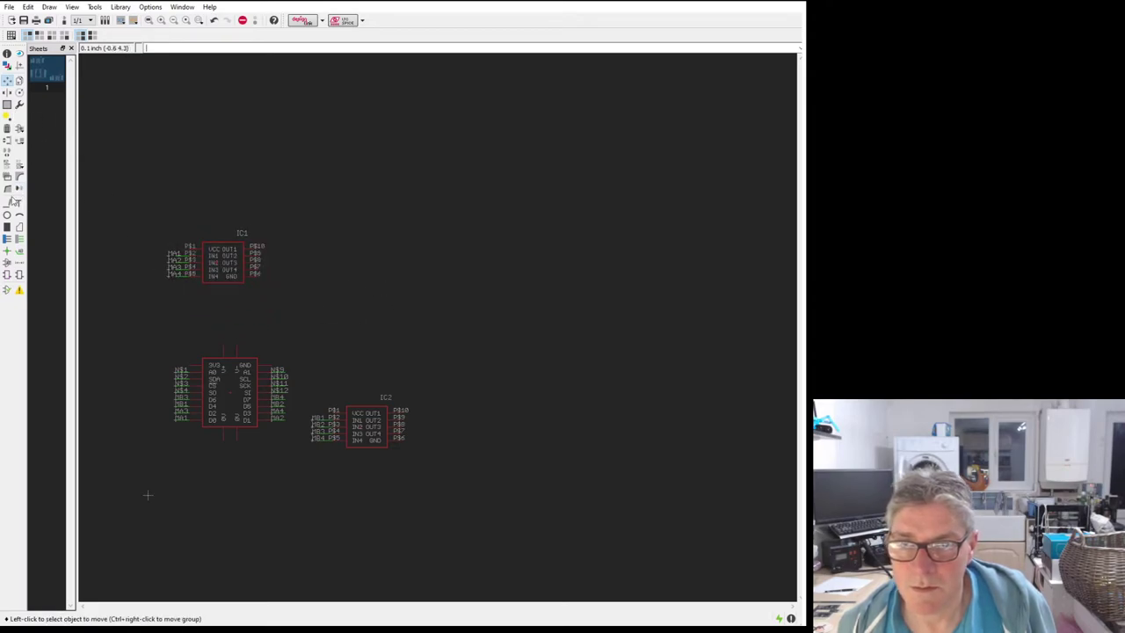
Step: Set IC2 just above the interface chip and align IC1 directly above IC2
click(7, 104)
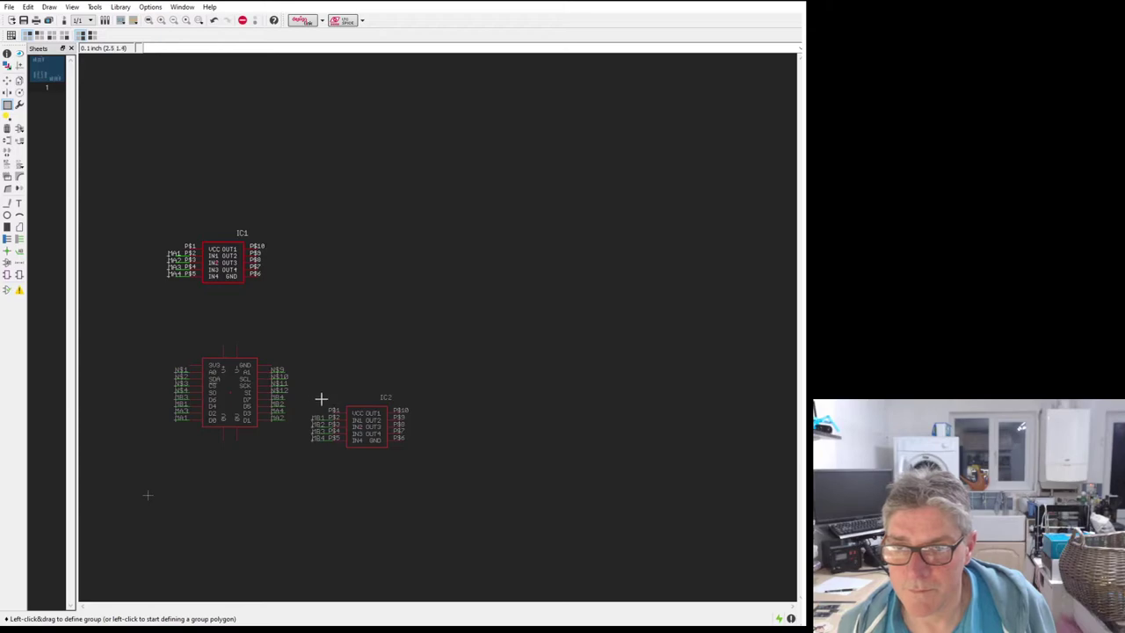
drag(308, 396, 433, 460)
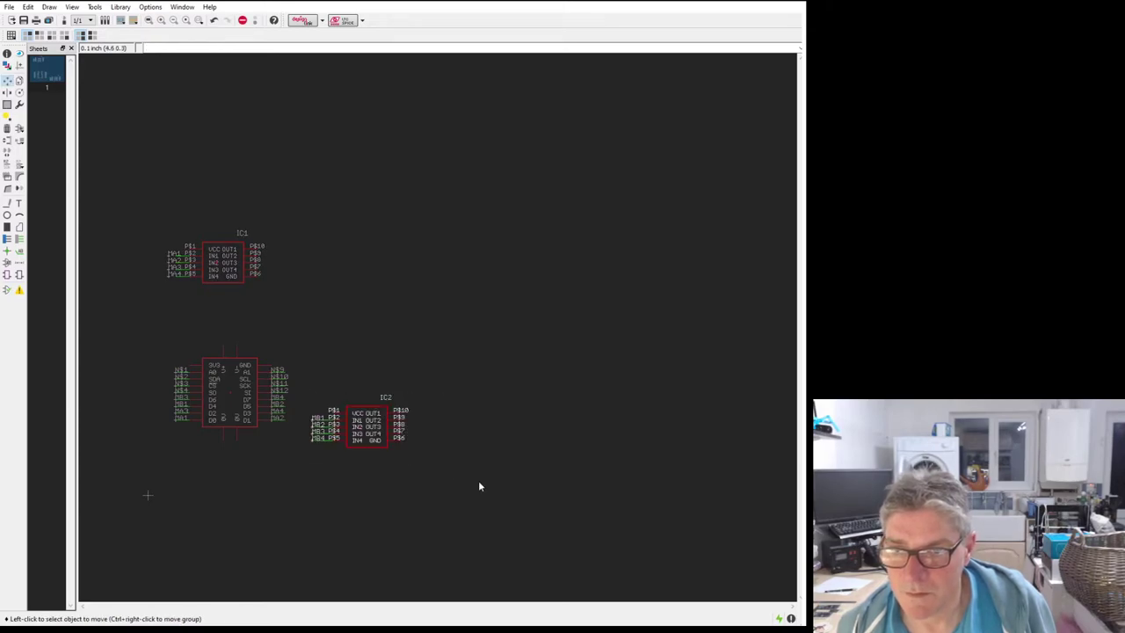
ctrl+right_click(479, 486)
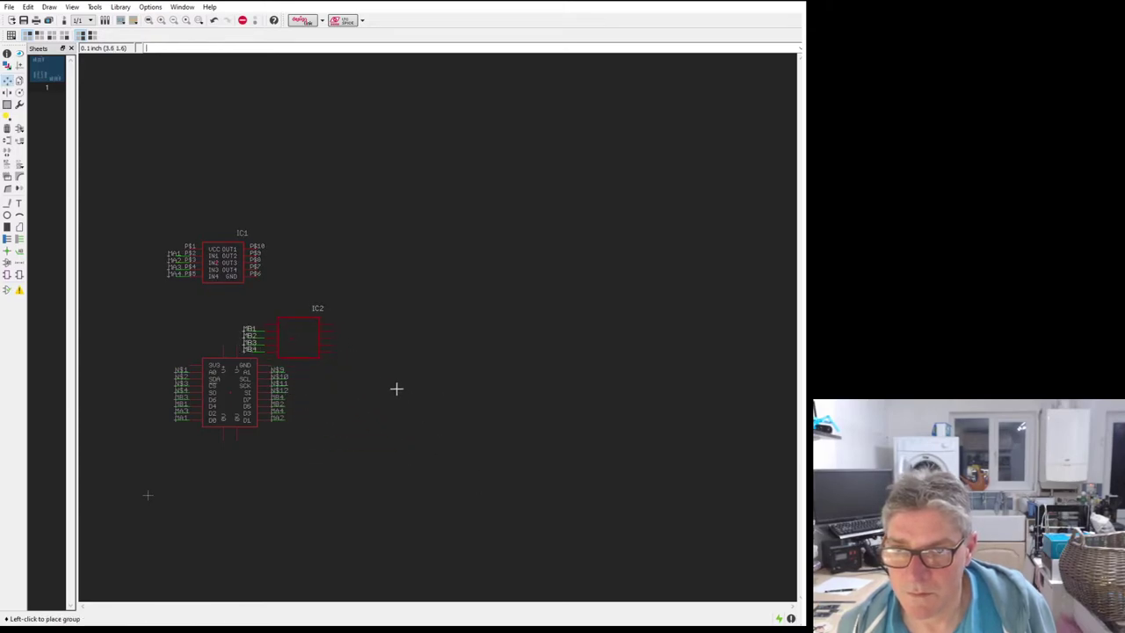
click(323, 362)
click(7, 104)
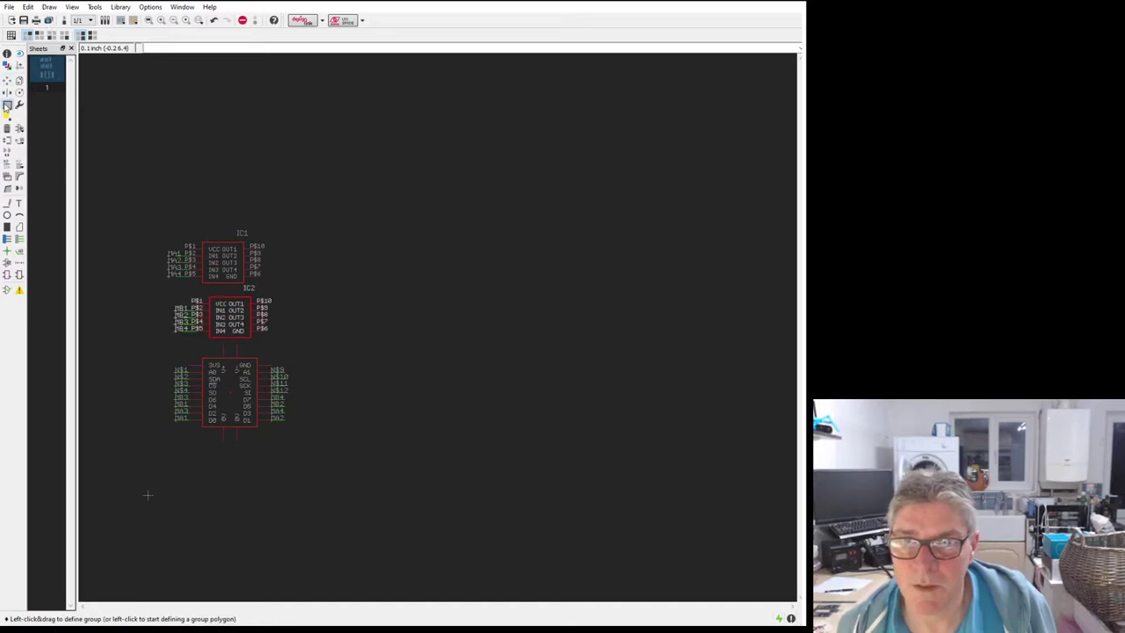
drag(160, 207, 279, 296)
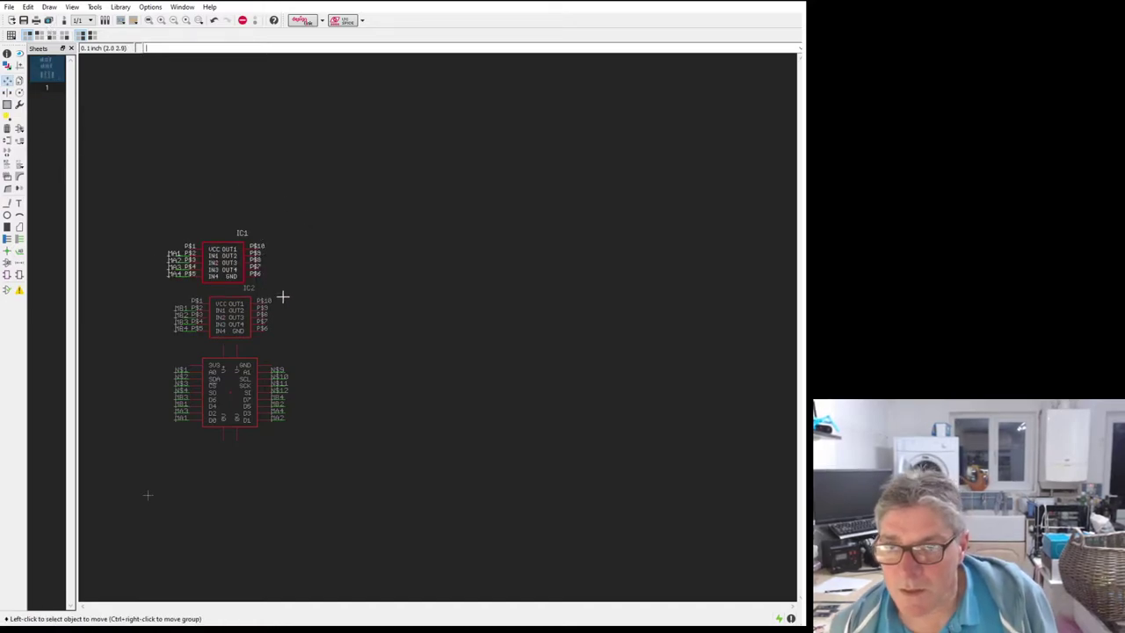
ctrl+right_click(352, 279)
click(354, 279)
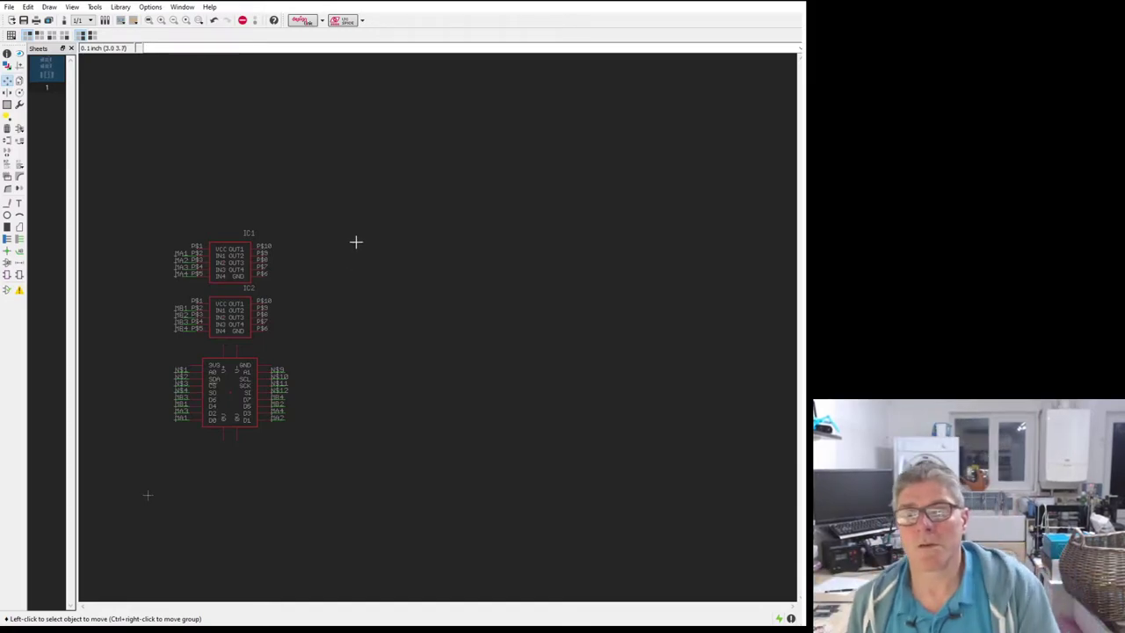
scroll(204, 344, up, 2)
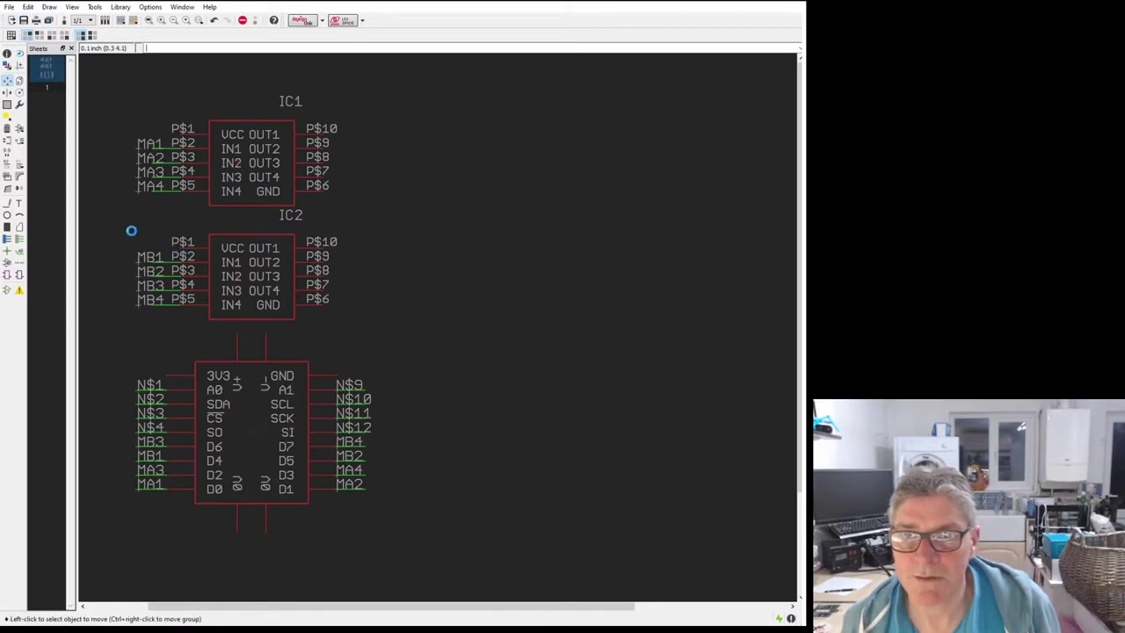
click(259, 305)
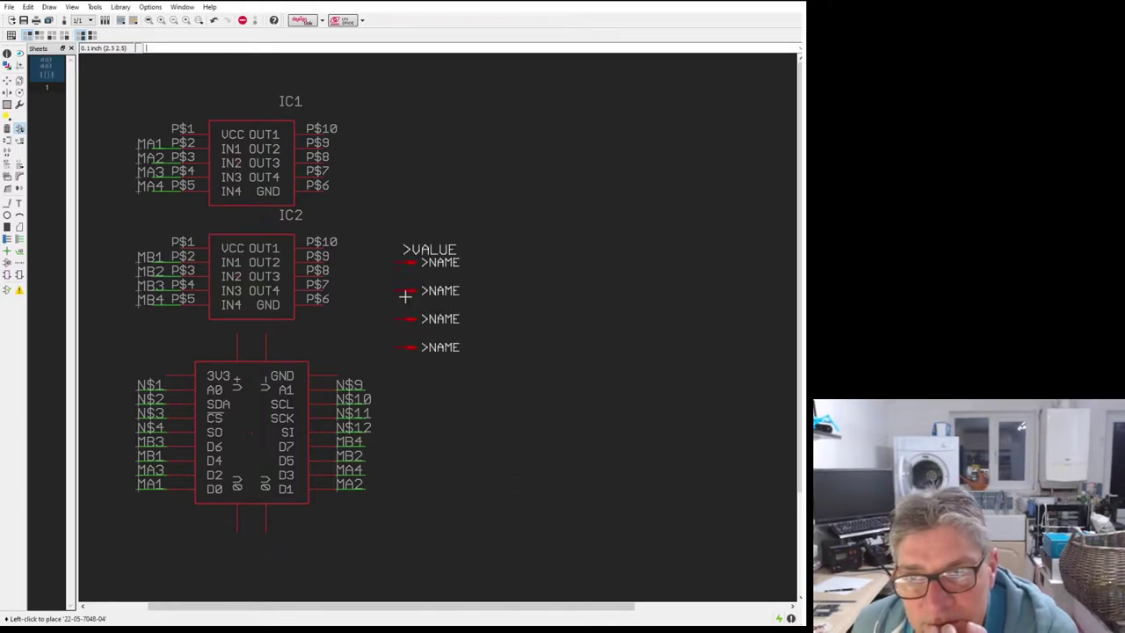
scroll(399, 303, down, 1)
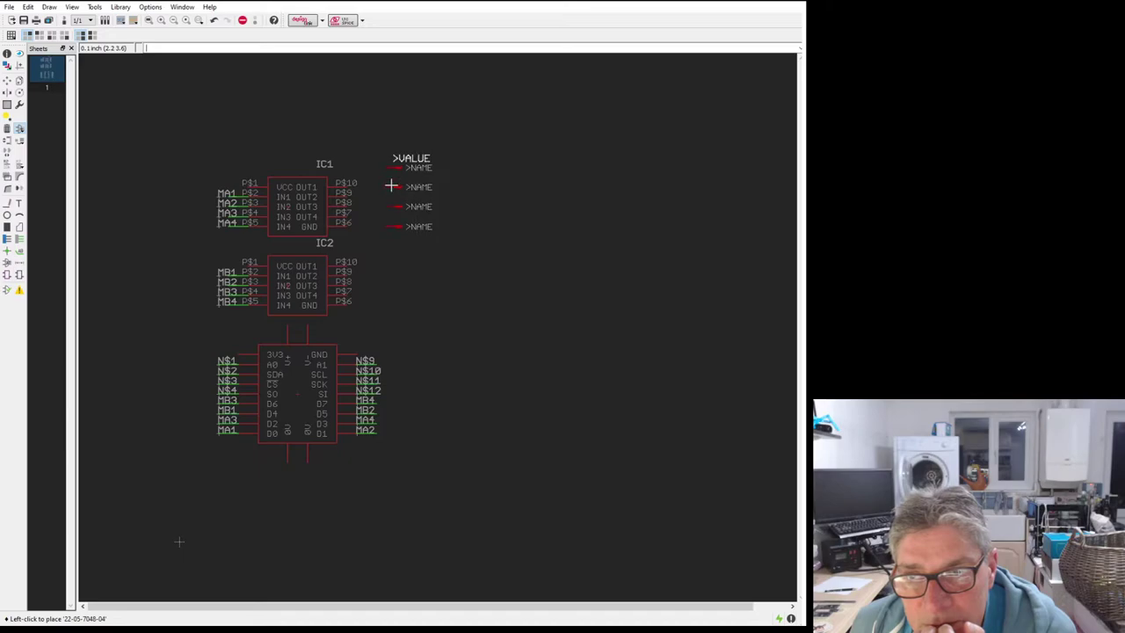
click(391, 186)
click(393, 275)
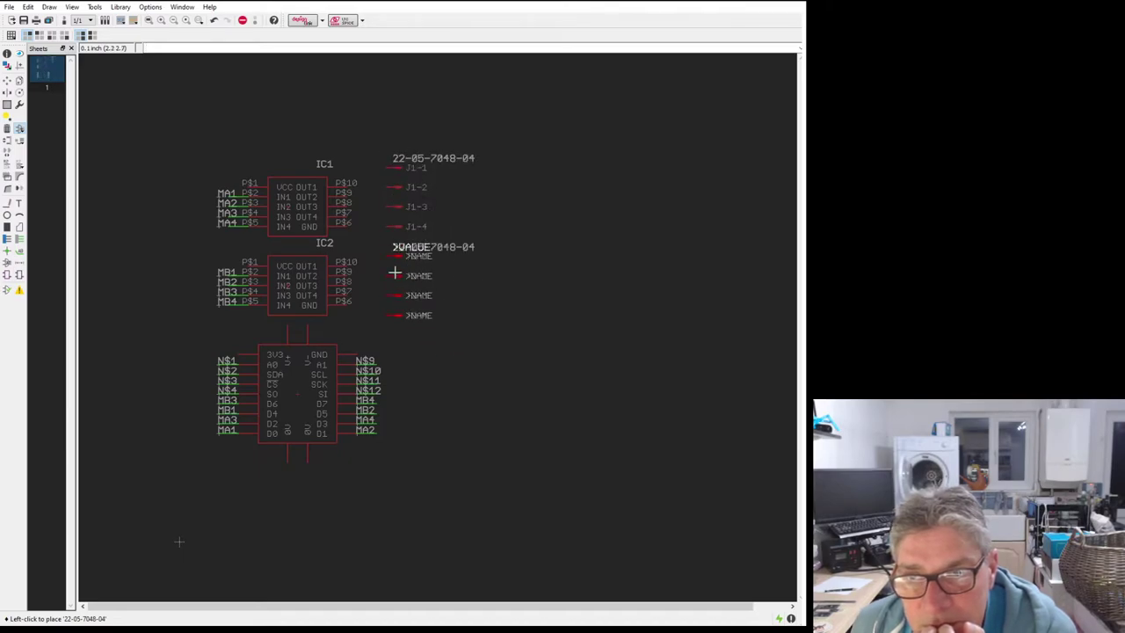
key(Escape)
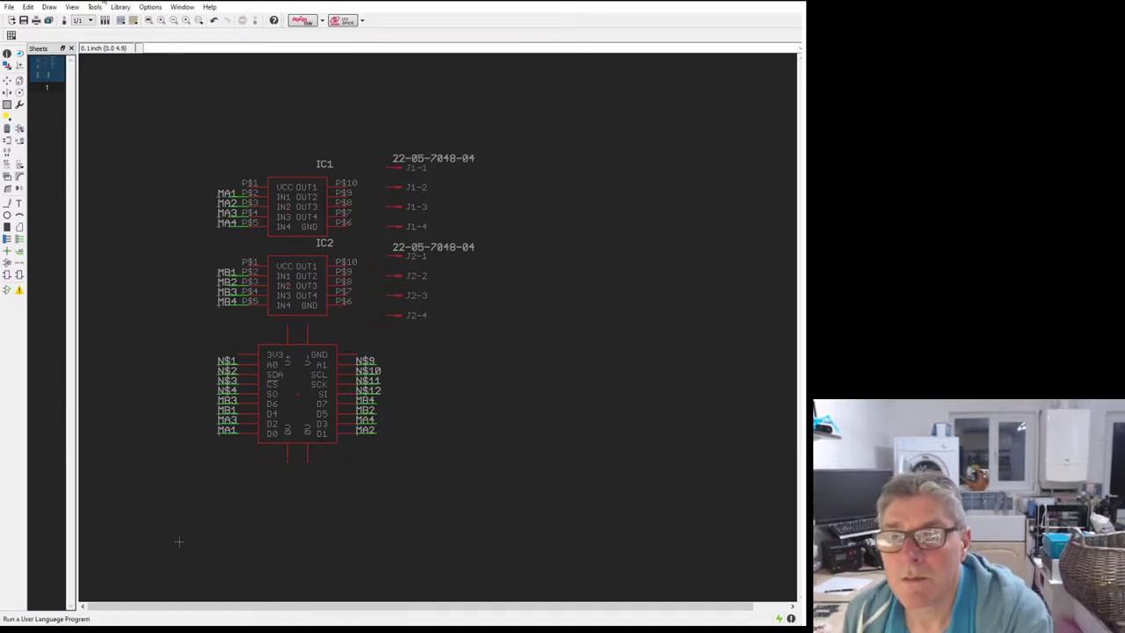
Step: Line up J1's pins 1–4 beside IC1's P$10, P$9 and P$8 outputs
click(7, 80)
scroll(351, 176, up, 1)
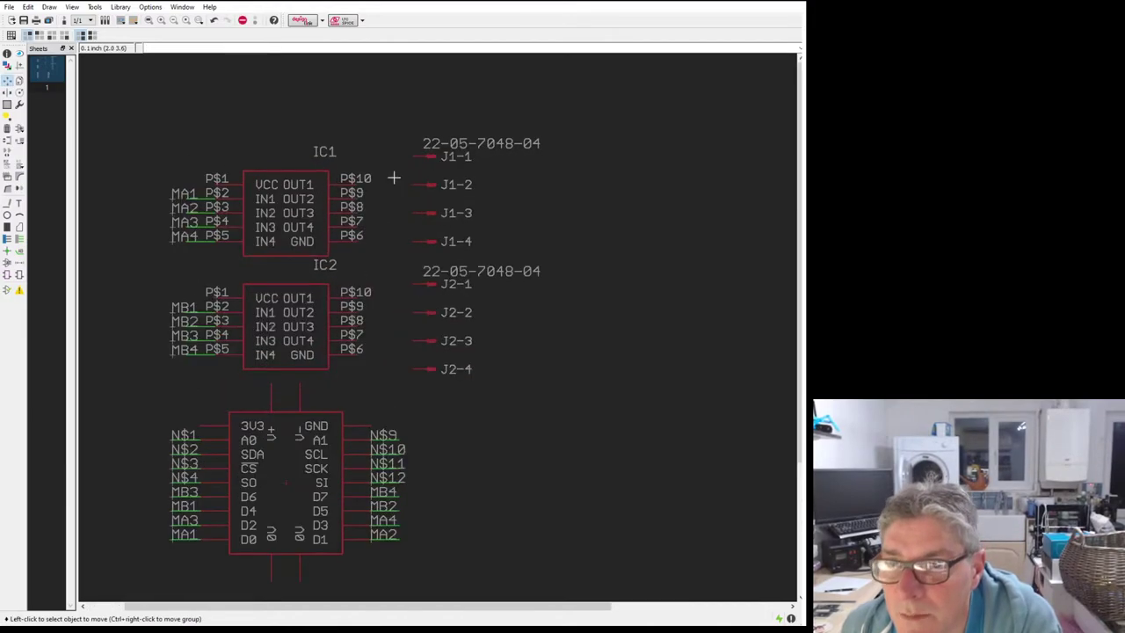
click(442, 157)
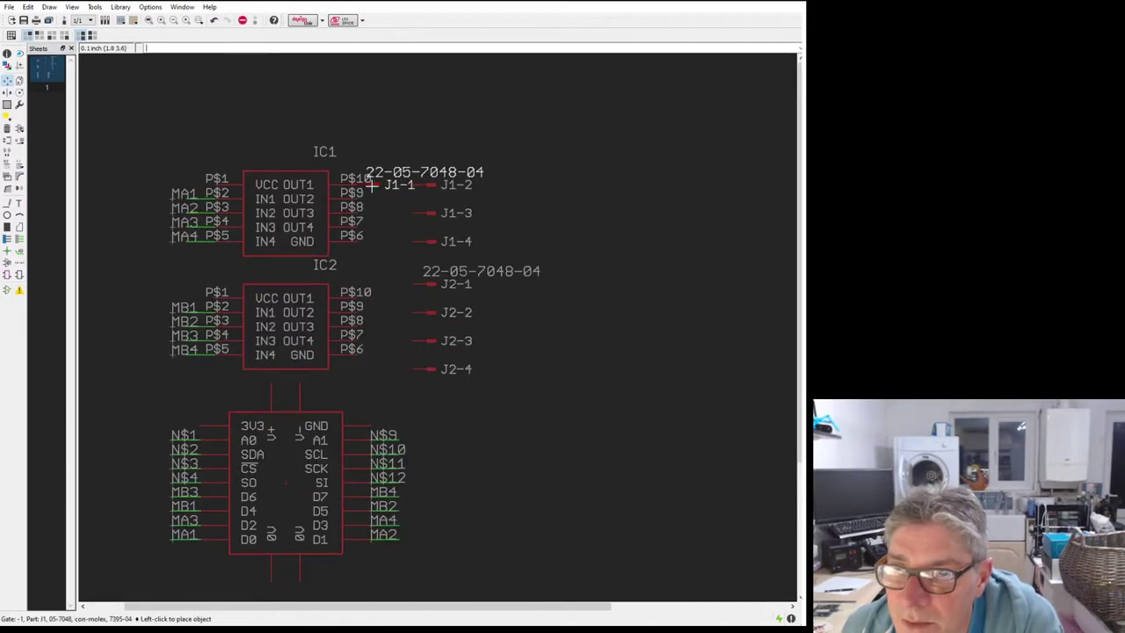
click(386, 186)
click(432, 184)
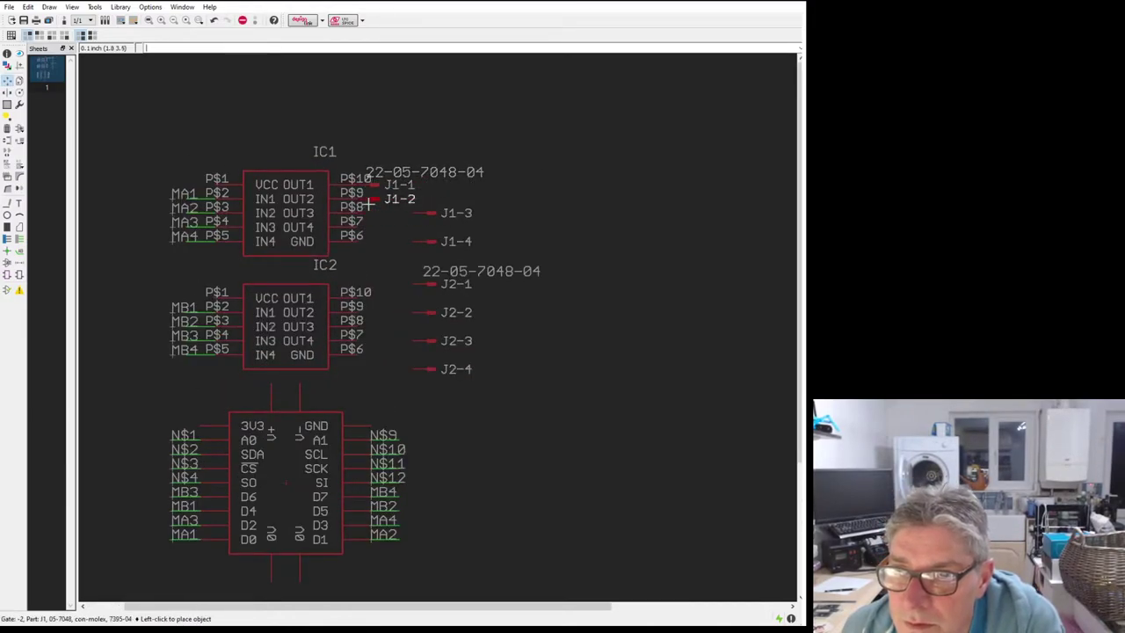
click(373, 201)
click(430, 213)
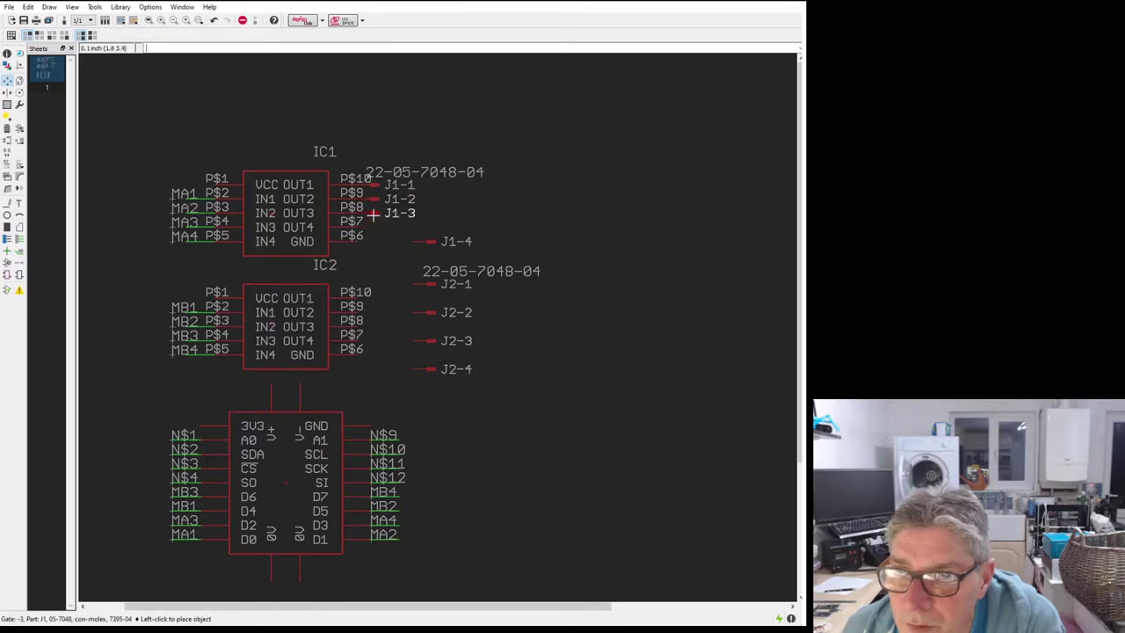
click(372, 214)
click(432, 240)
click(372, 228)
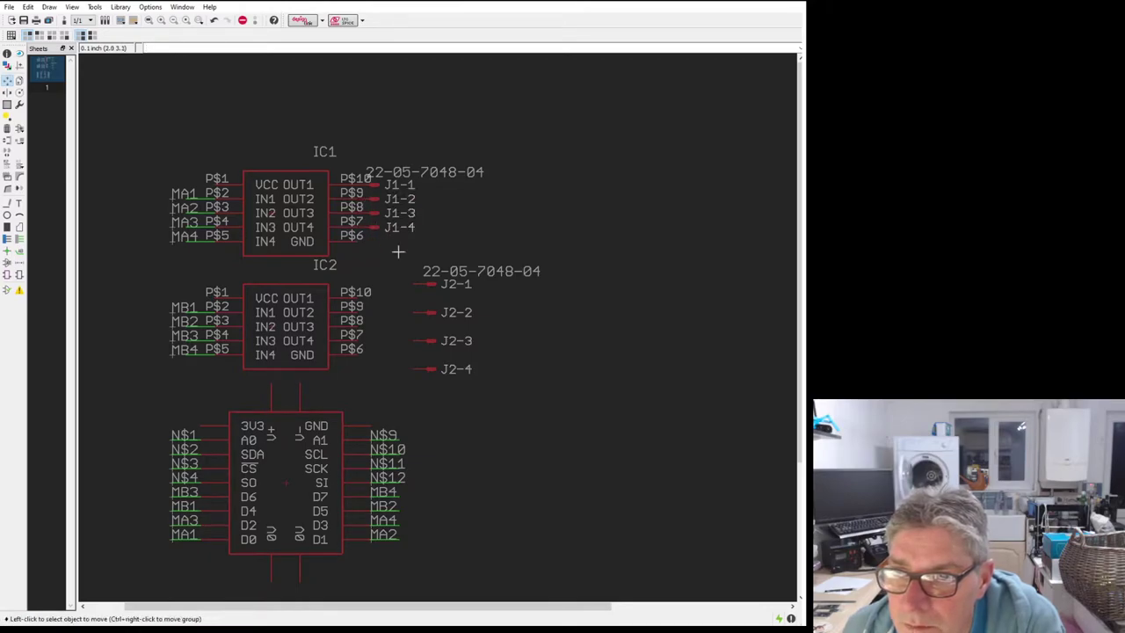
Step: Line up J2's pins 1–4 beside IC2's P$10, P$9 and P$8 outputs
click(430, 284)
click(373, 299)
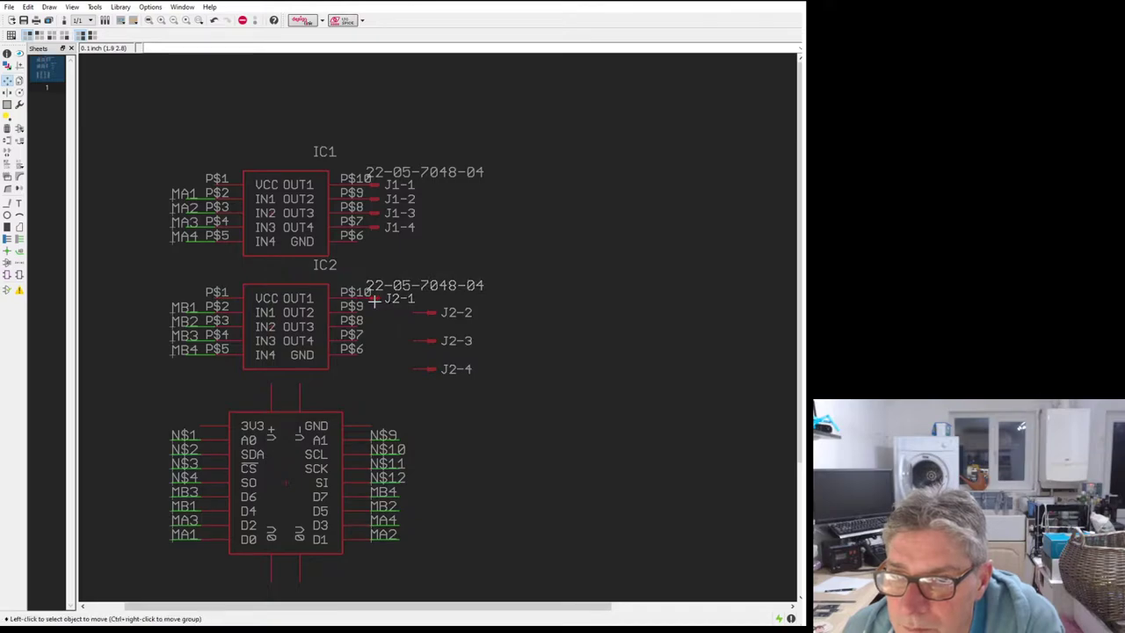
click(434, 313)
click(373, 313)
click(430, 341)
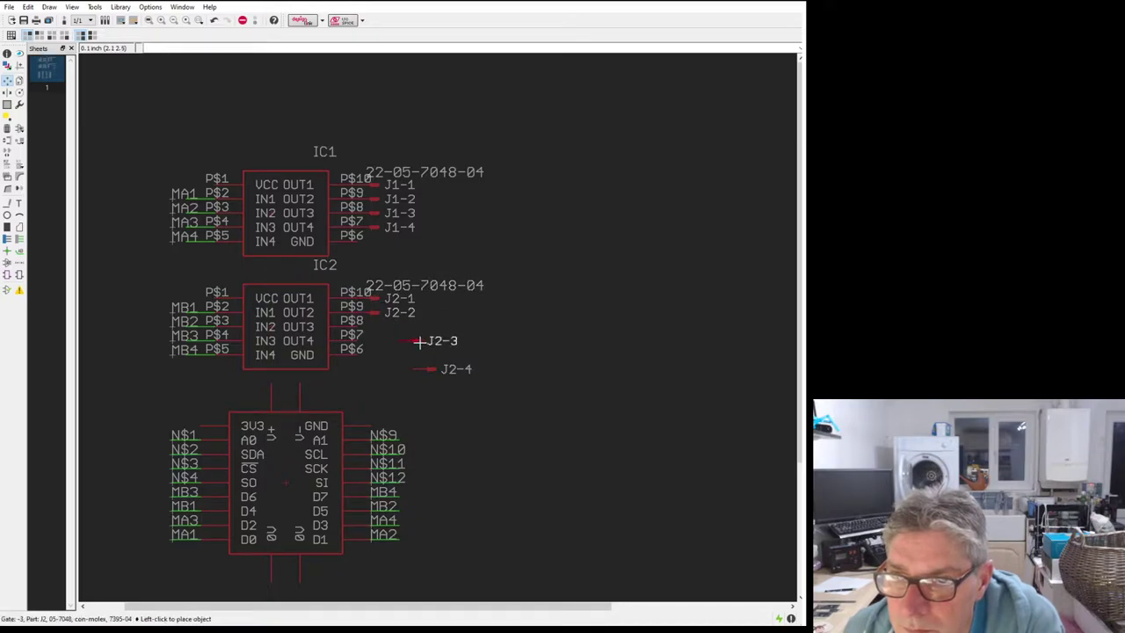
click(374, 327)
click(430, 370)
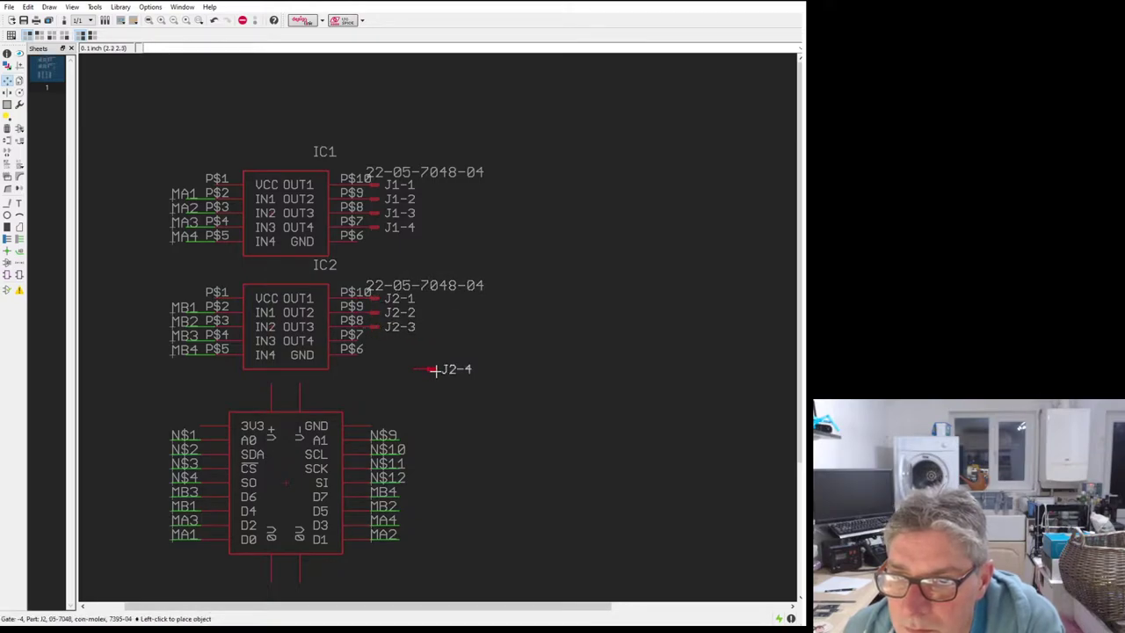
click(385, 340)
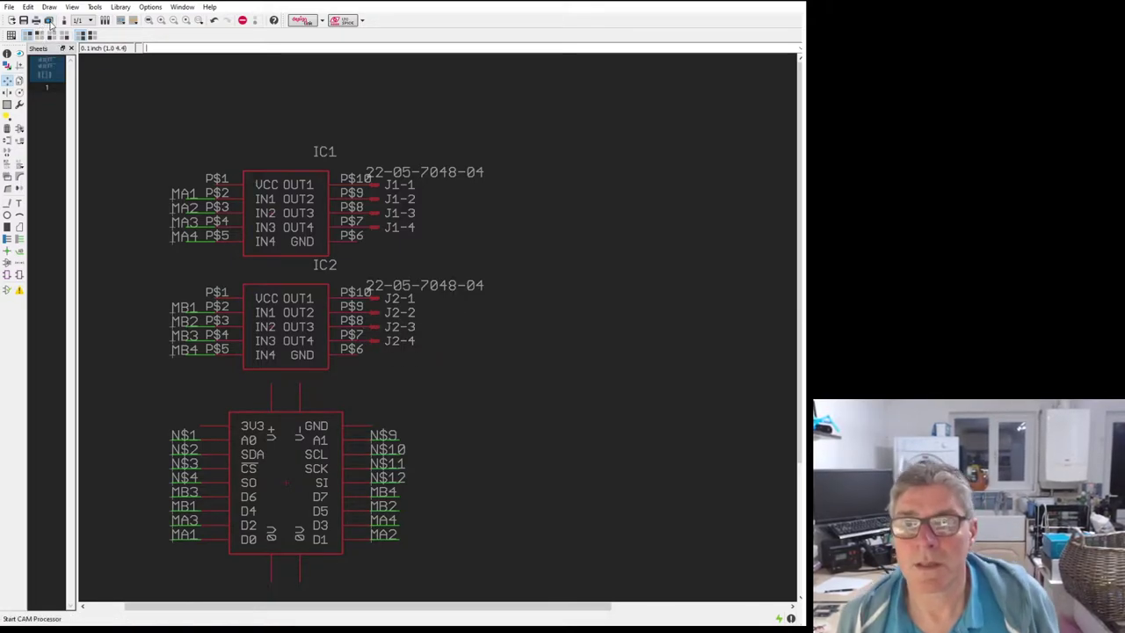
Step: Switch to the board layout and try placing J2, rotated 90°, at the right edge
key(Escape)
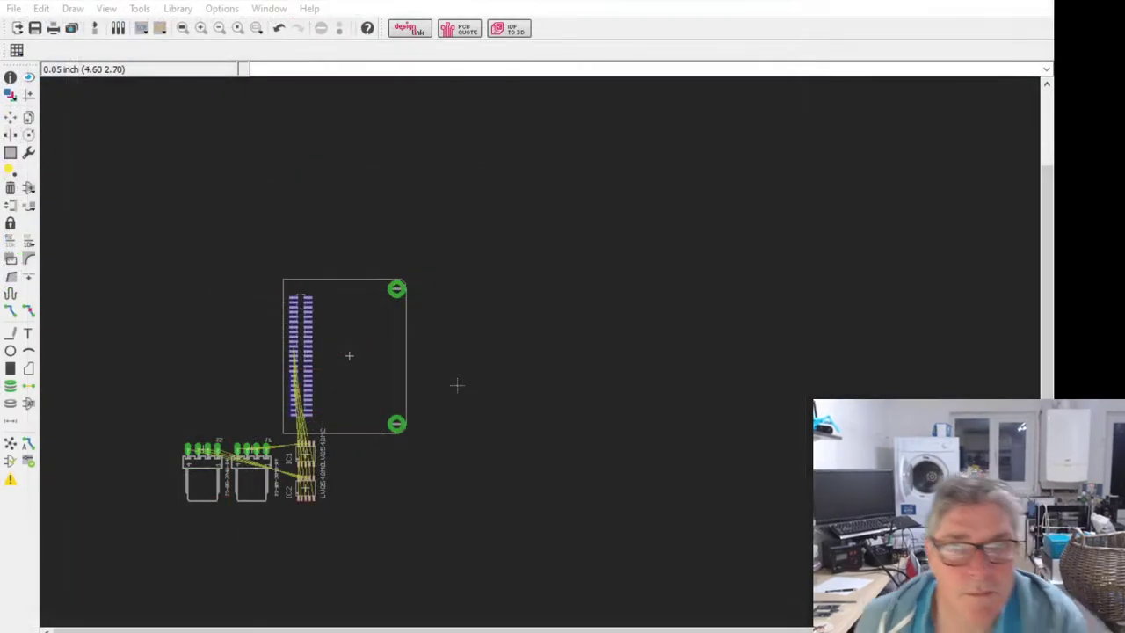
scroll(396, 284, up, 2)
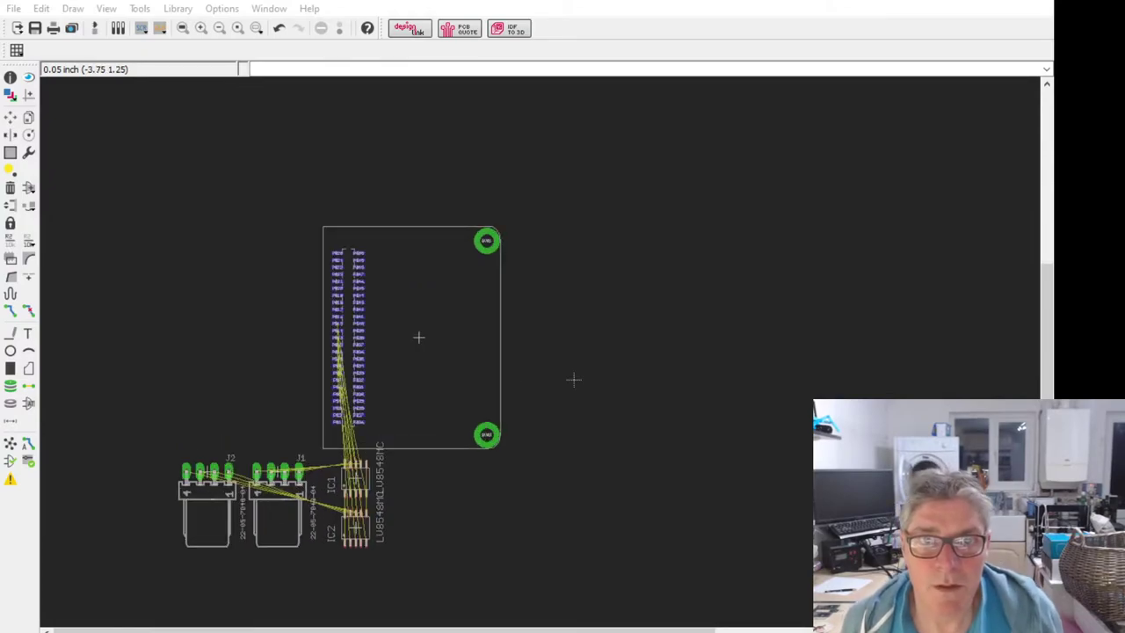
click(10, 117)
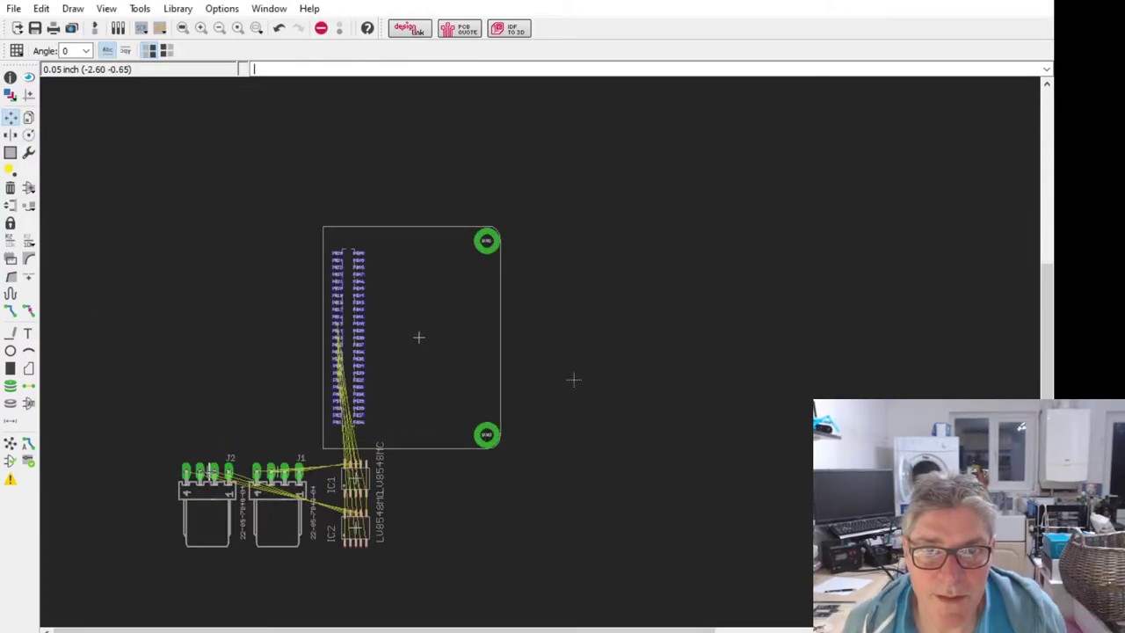
click(206, 506)
right_click(514, 294)
click(514, 295)
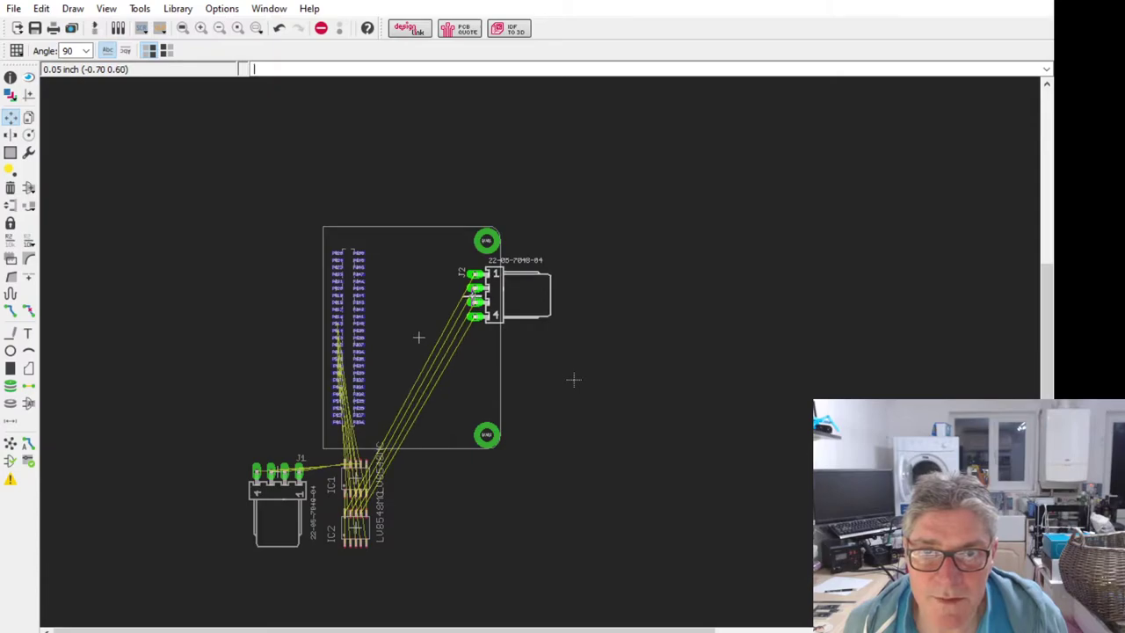
drag(617, 314, 479, 327)
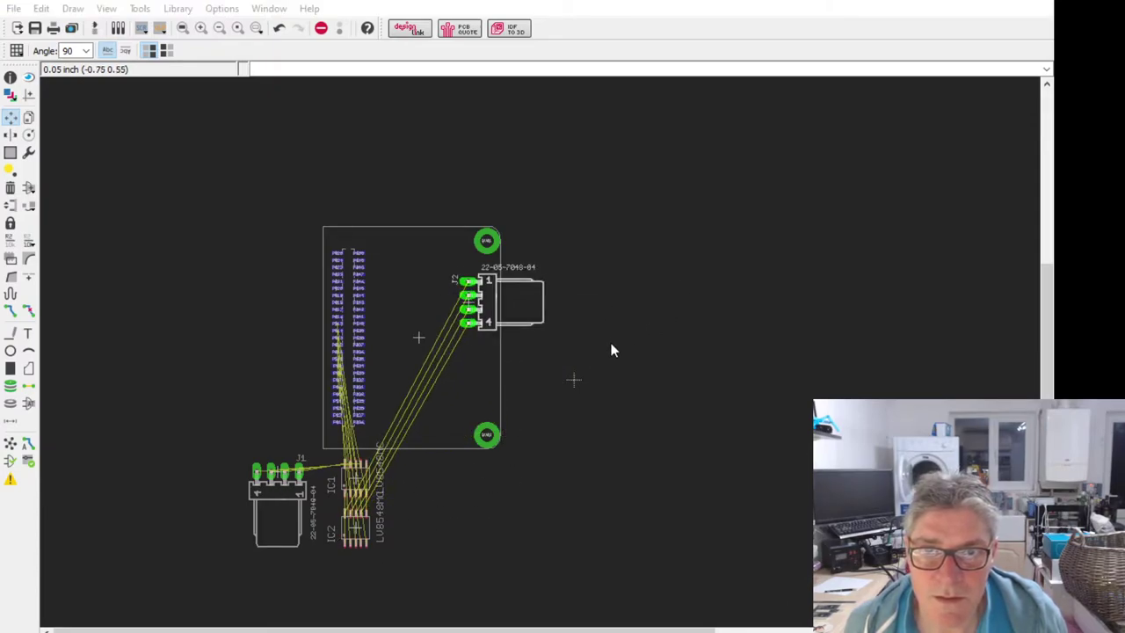
drag(613, 350, 590, 295)
key(Escape)
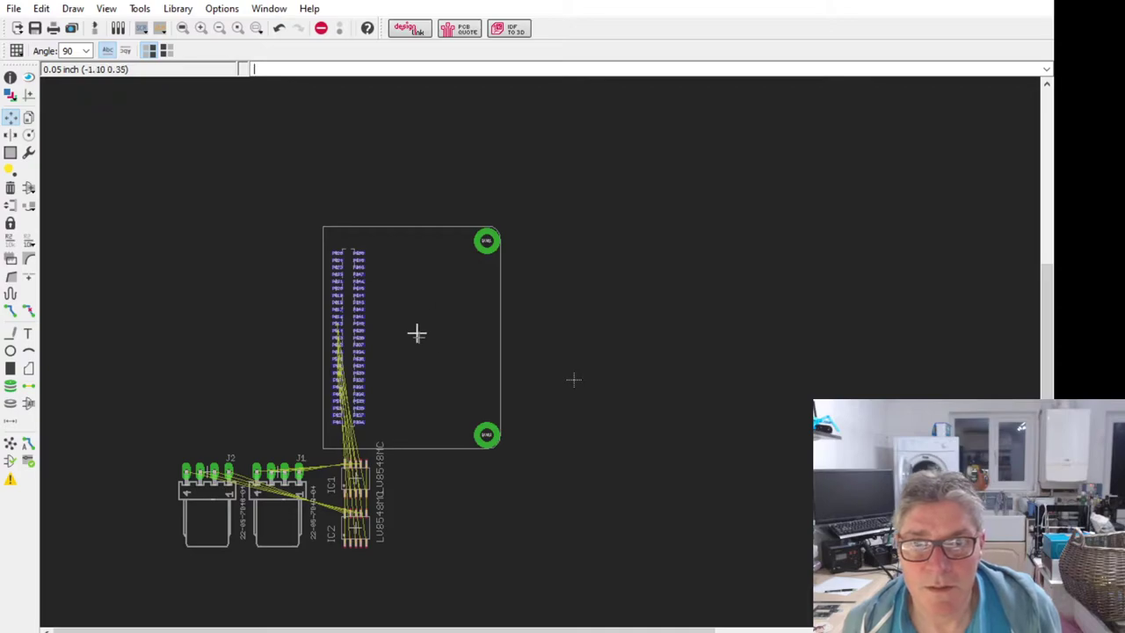
Step: Shift the board outline, then set J2 and J1 rotated 90° on its right edge
drag(417, 334, 673, 267)
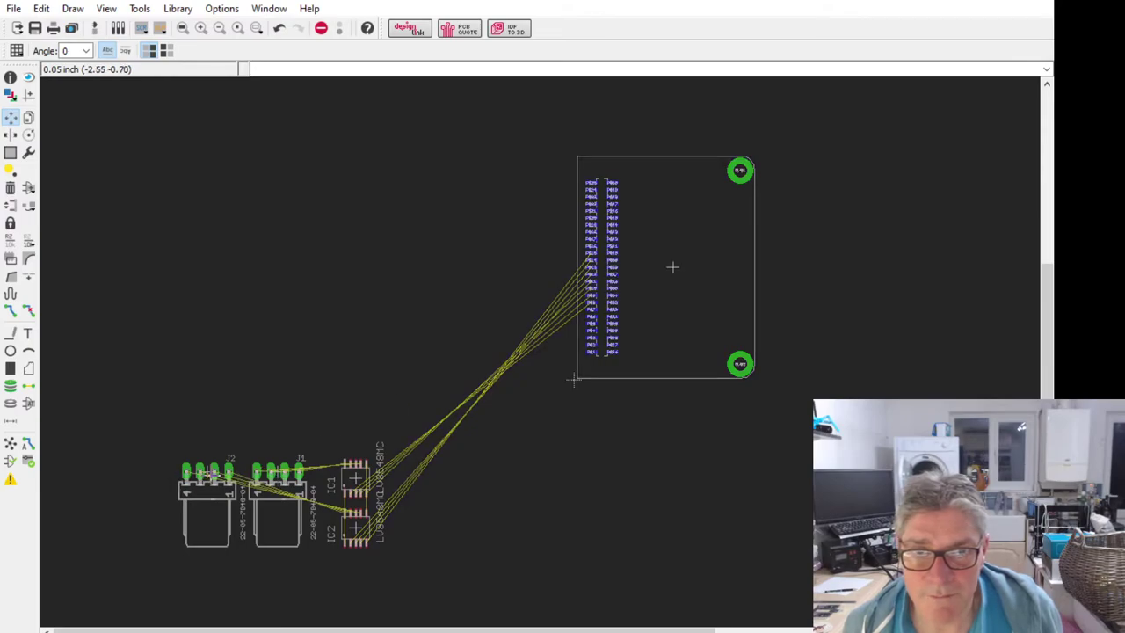
drag(211, 480, 722, 230)
right_click(810, 204)
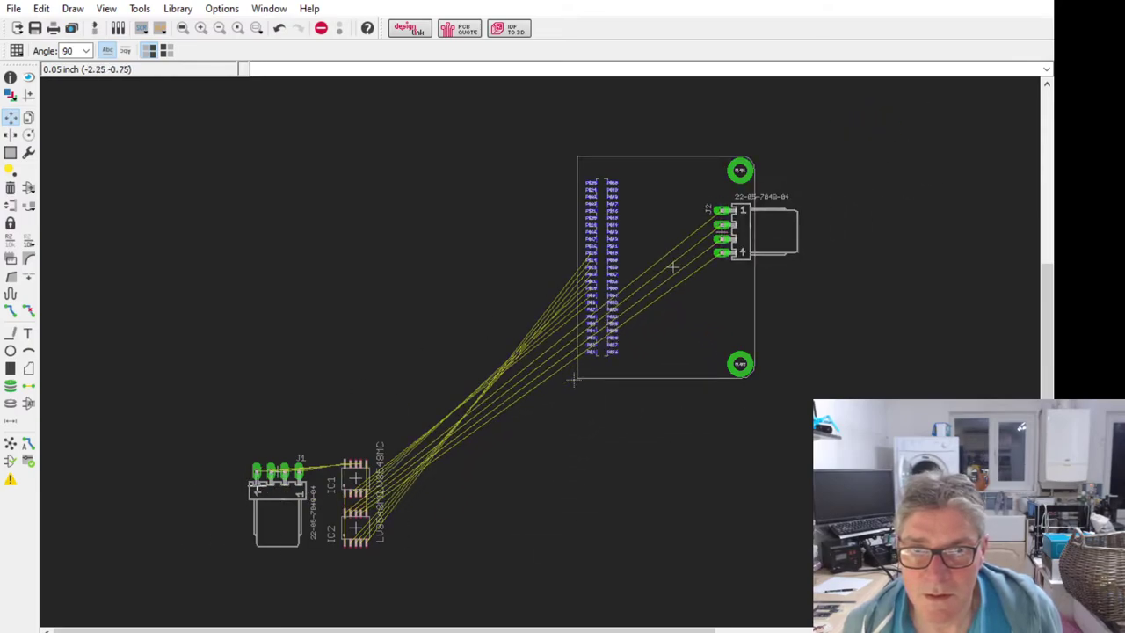
drag(268, 490, 741, 305)
right_click(841, 303)
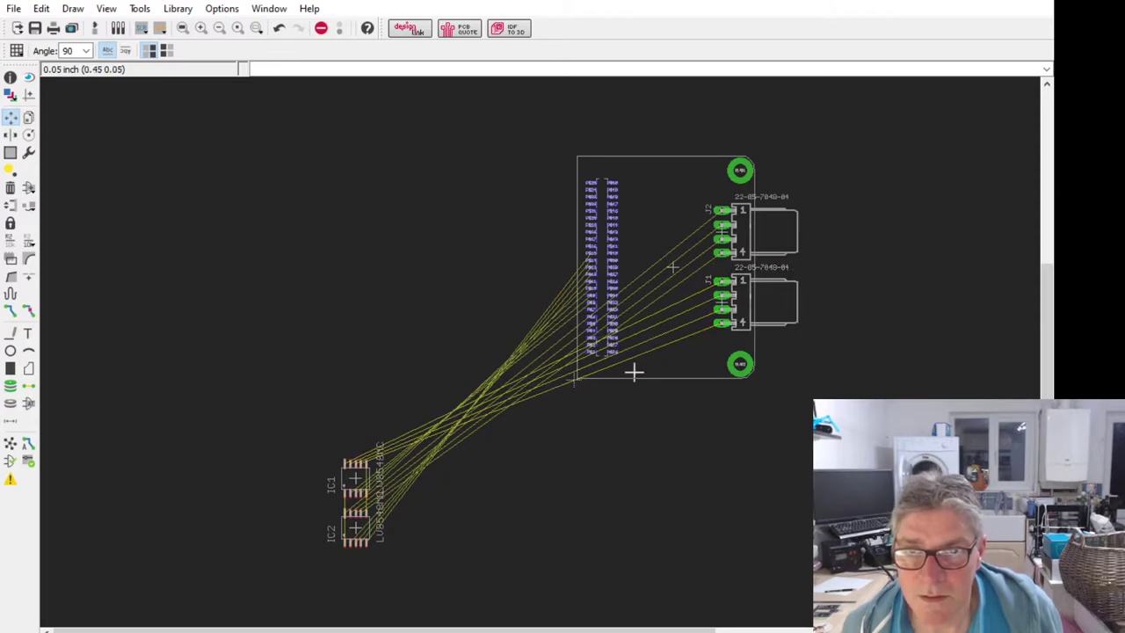
Step: Place IC1 and IC2, rotated to 270°, on the board beside the header
drag(355, 479, 671, 304)
right_click(673, 334)
right_click(683, 339)
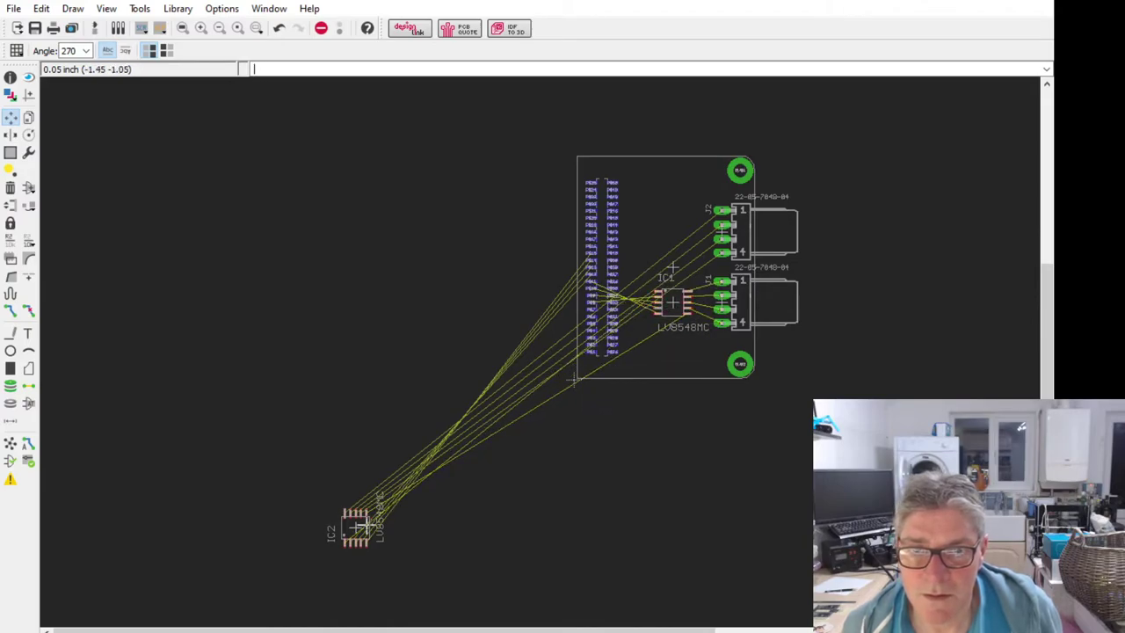
drag(369, 525, 672, 246)
right_click(673, 252)
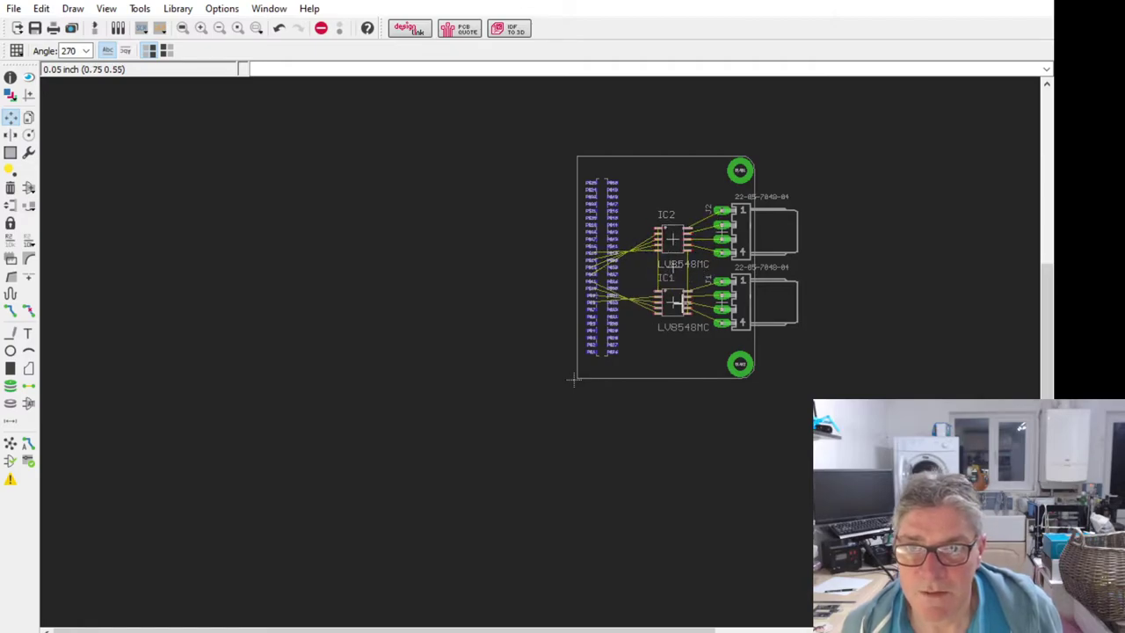
Step: Zoom in and nudge IC2 slightly upward so it stacks neatly with IC1
scroll(666, 317, up, 3)
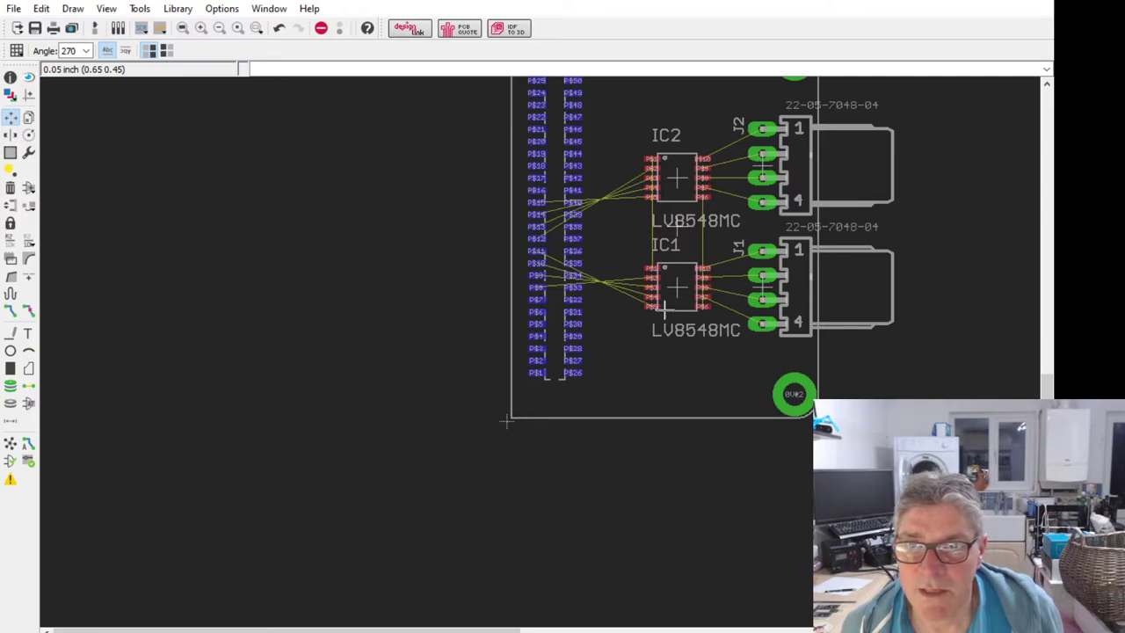
scroll(603, 407, down, 3)
scroll(656, 287, up, 2)
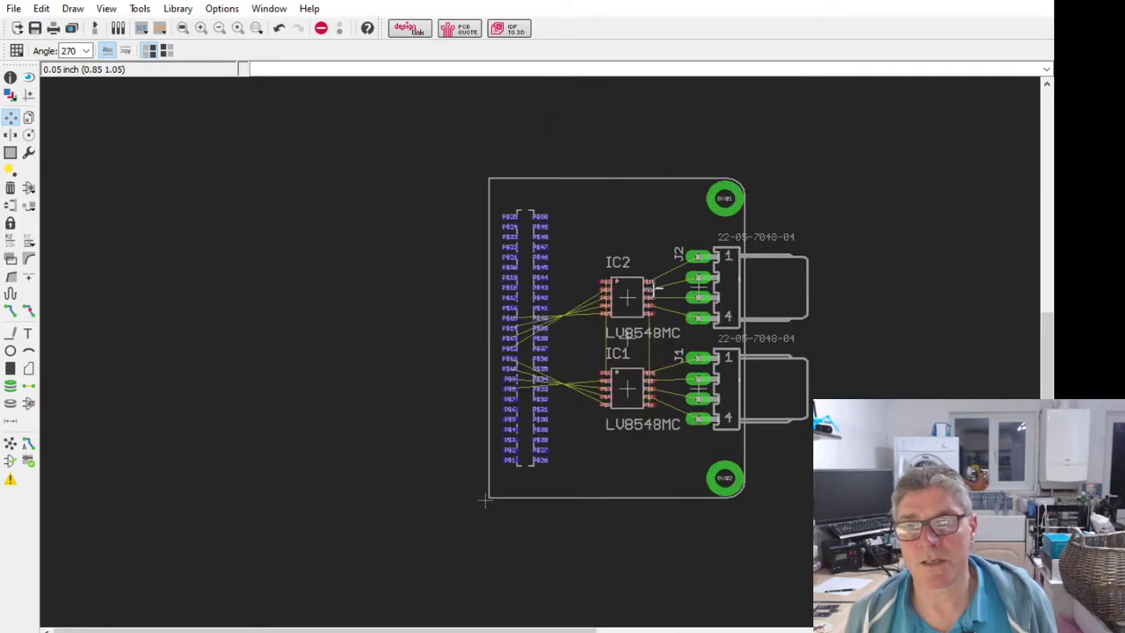
scroll(658, 288, up, 3)
click(619, 301)
click(620, 283)
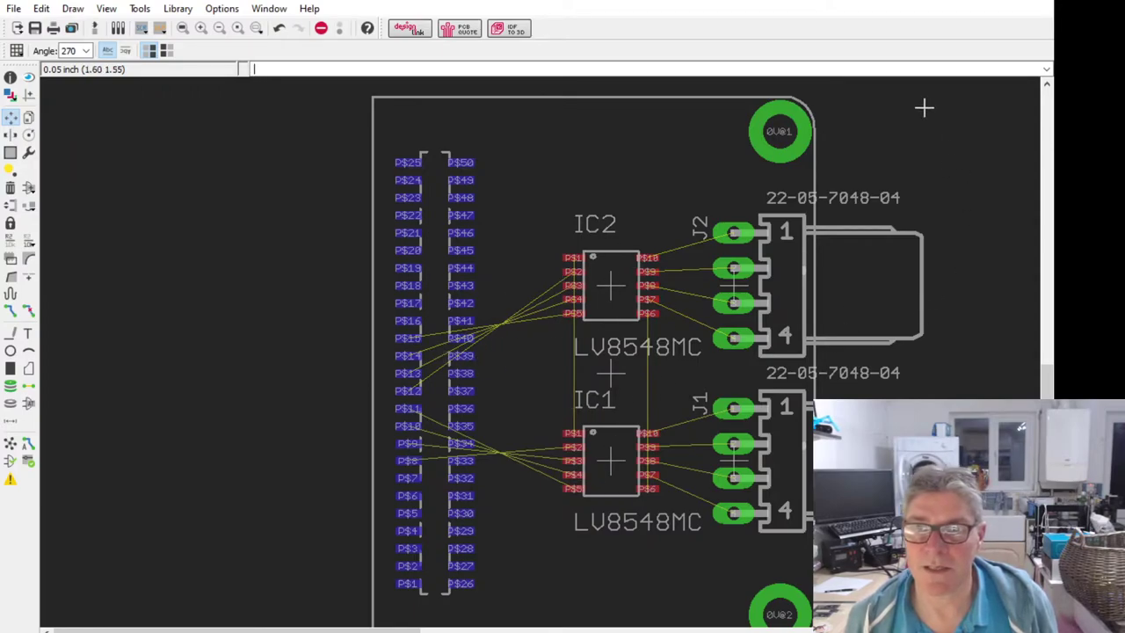
scroll(261, 284, down, 4)
scroll(406, 288, up, 3)
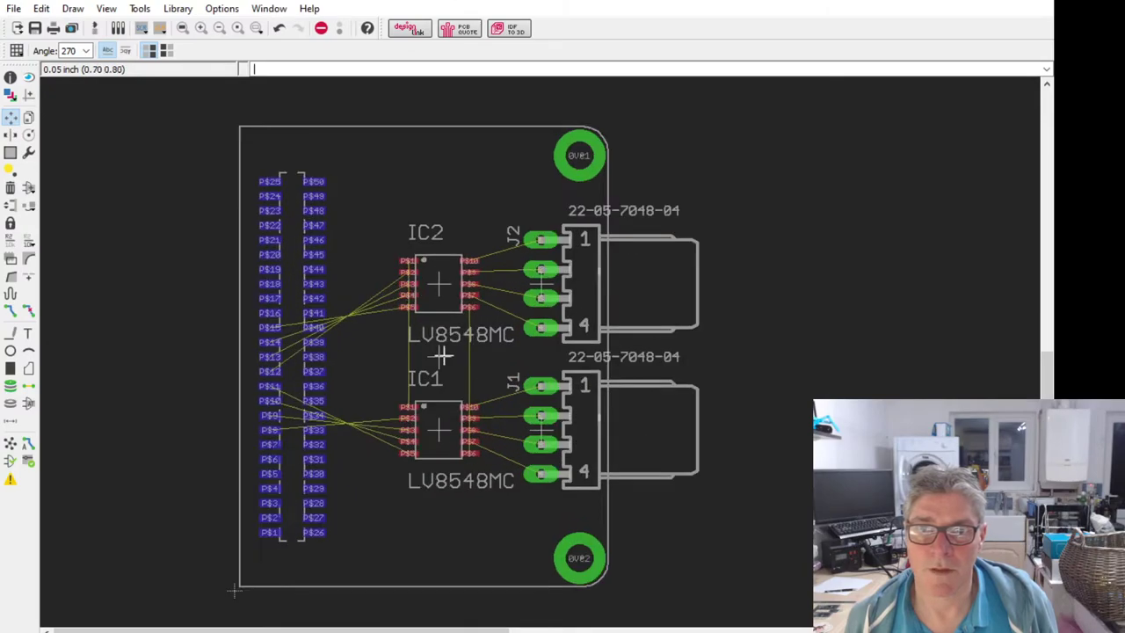
scroll(442, 355, up, 2)
scroll(442, 355, down, 1)
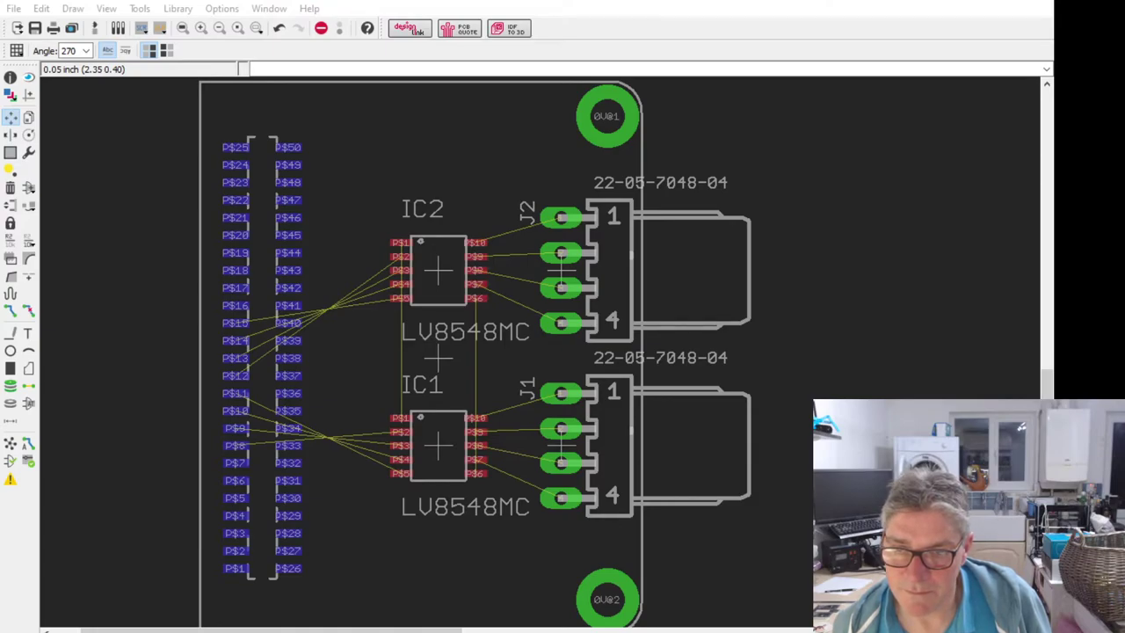
key(Escape)
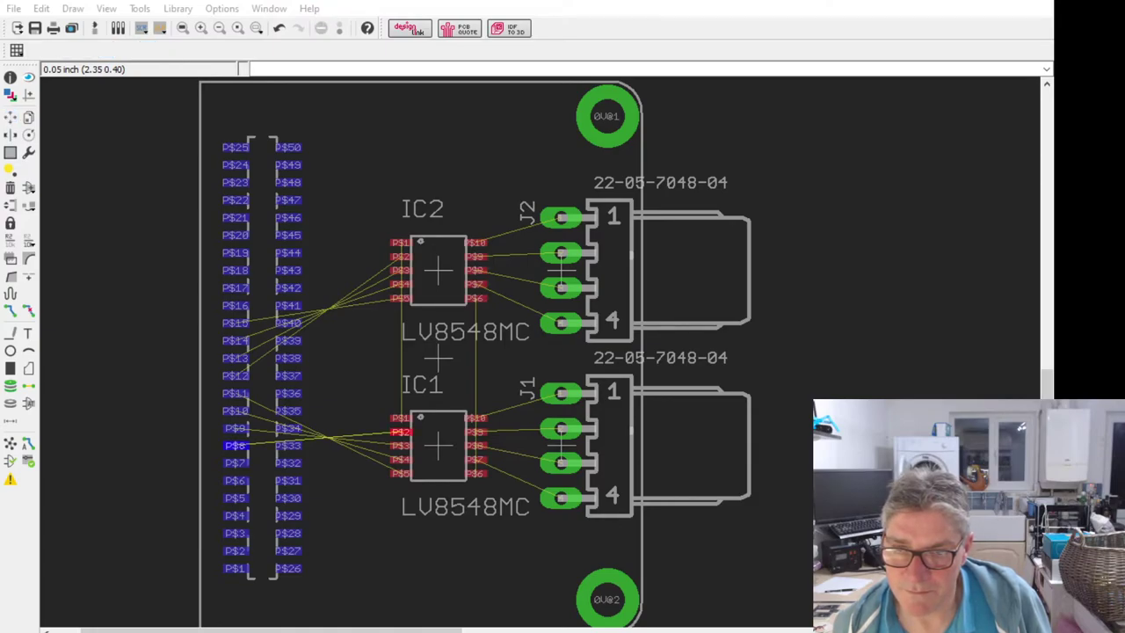
Step: Highlight and clear the P$8, P$12 and P$14 header nets to check IC2's airwires
click(700, 494)
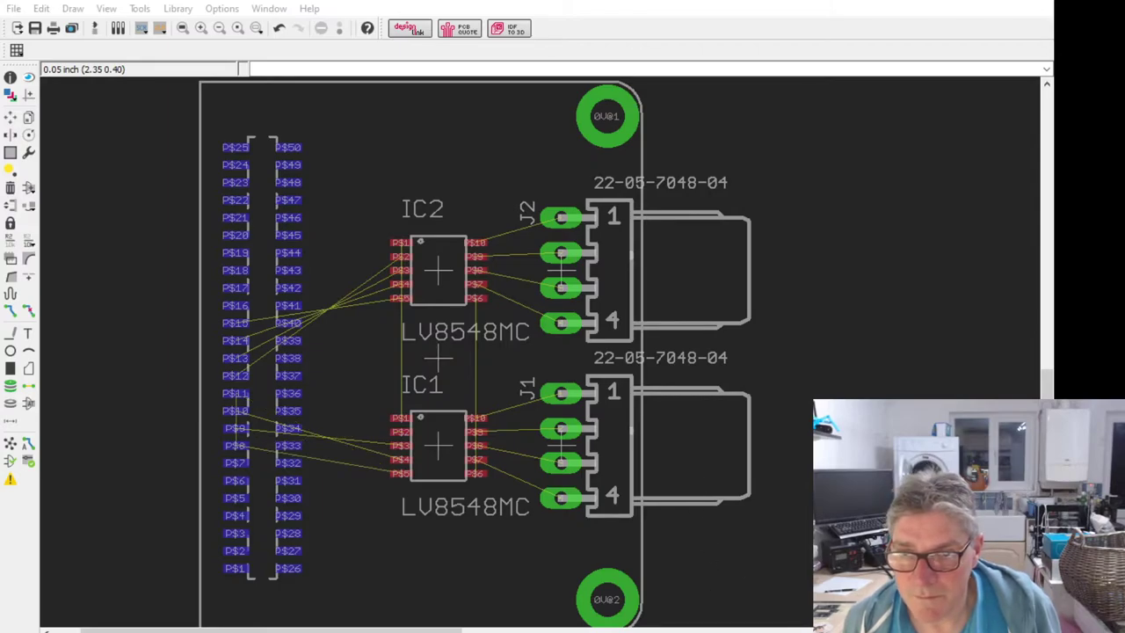
click(705, 525)
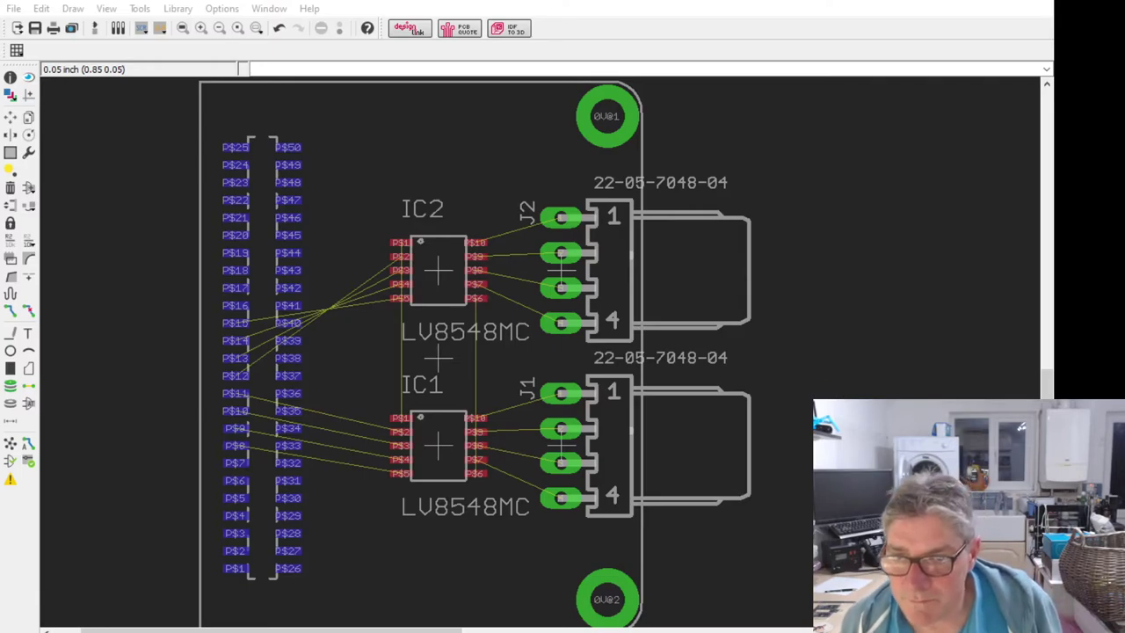
click(234, 376)
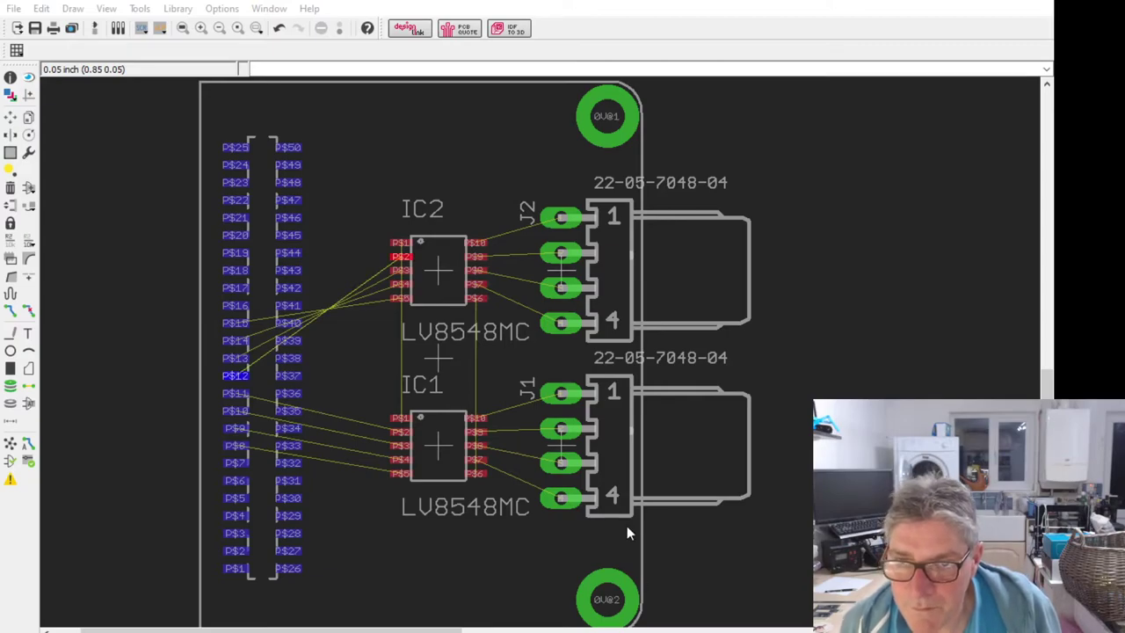
click(676, 565)
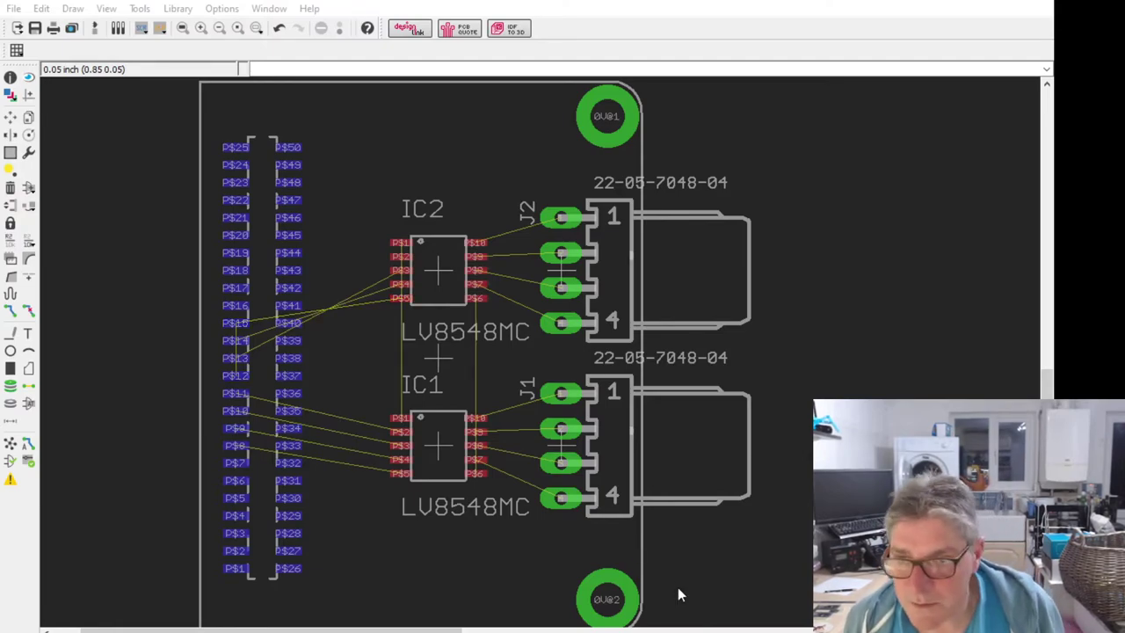
click(664, 610)
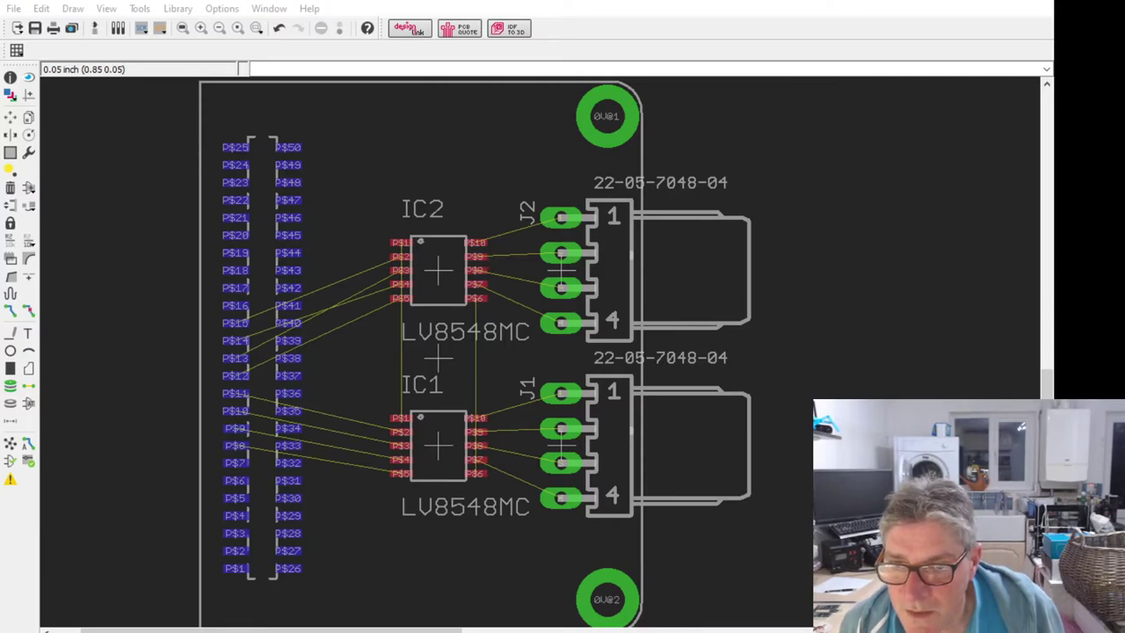
click(670, 563)
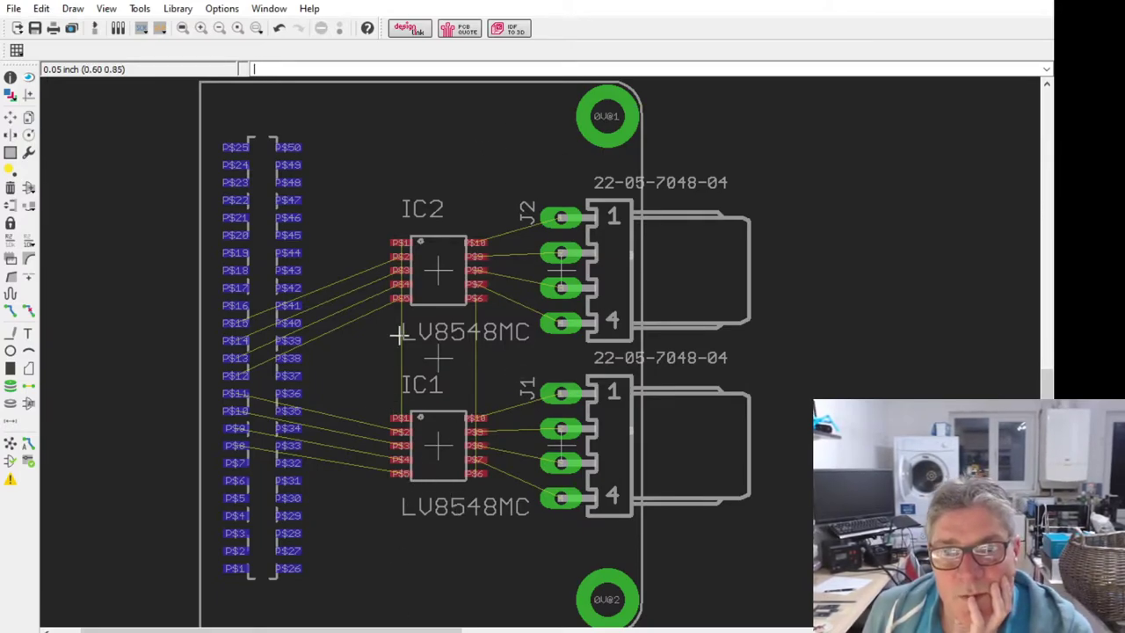
Step: Lower IC2 one grid step, then switch to the LV8548MC datasheet in Chrome
click(10, 118)
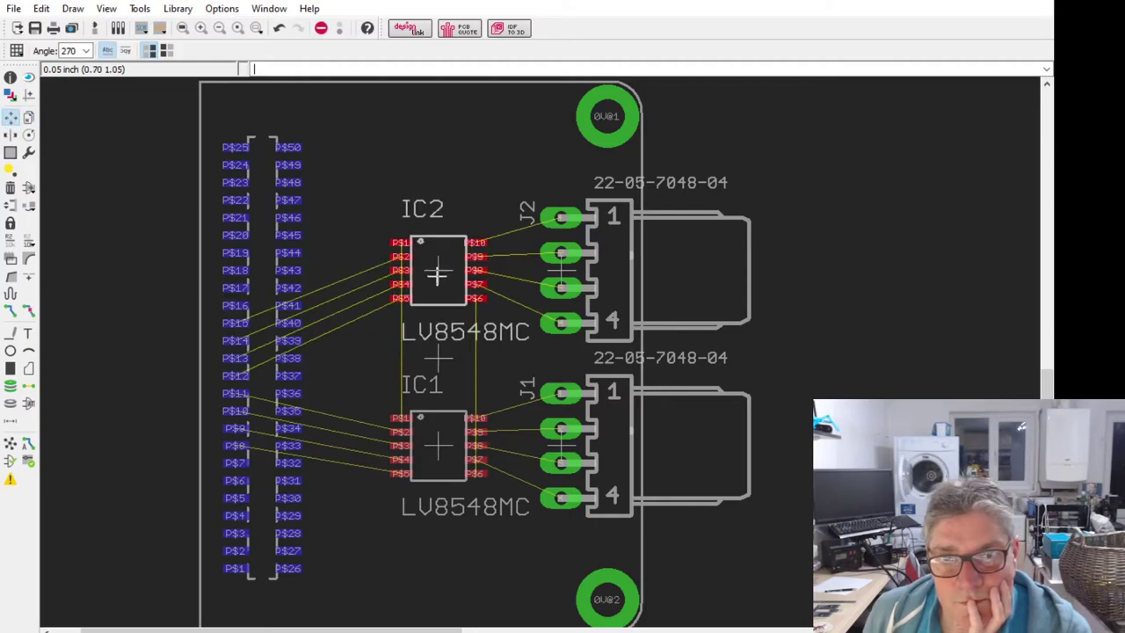
drag(437, 274, 438, 292)
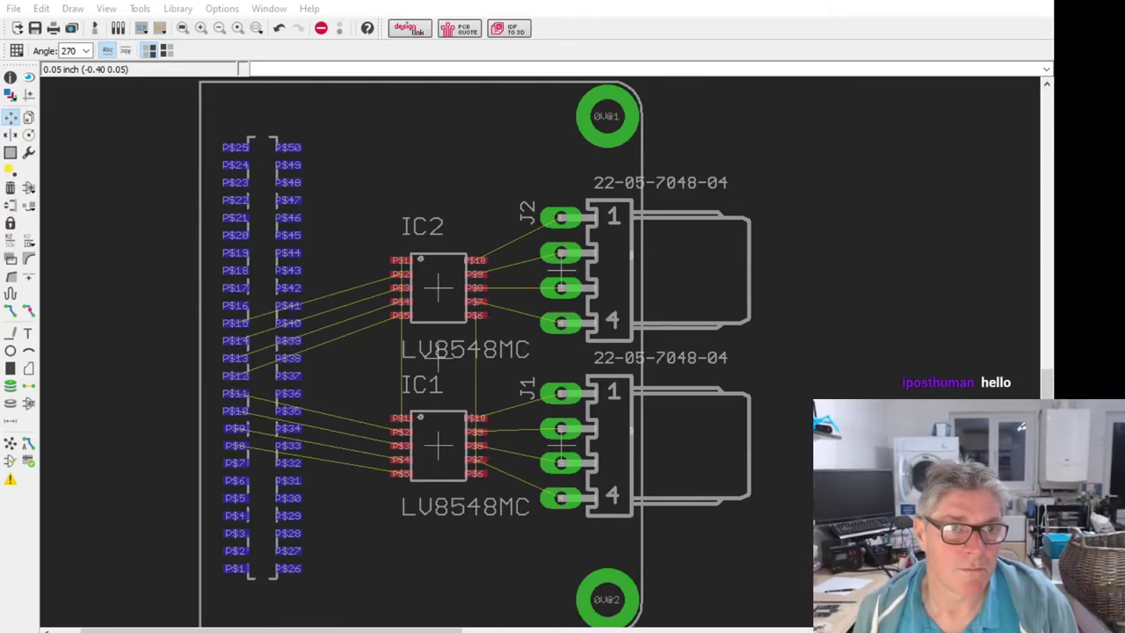
key(alt+Tab)
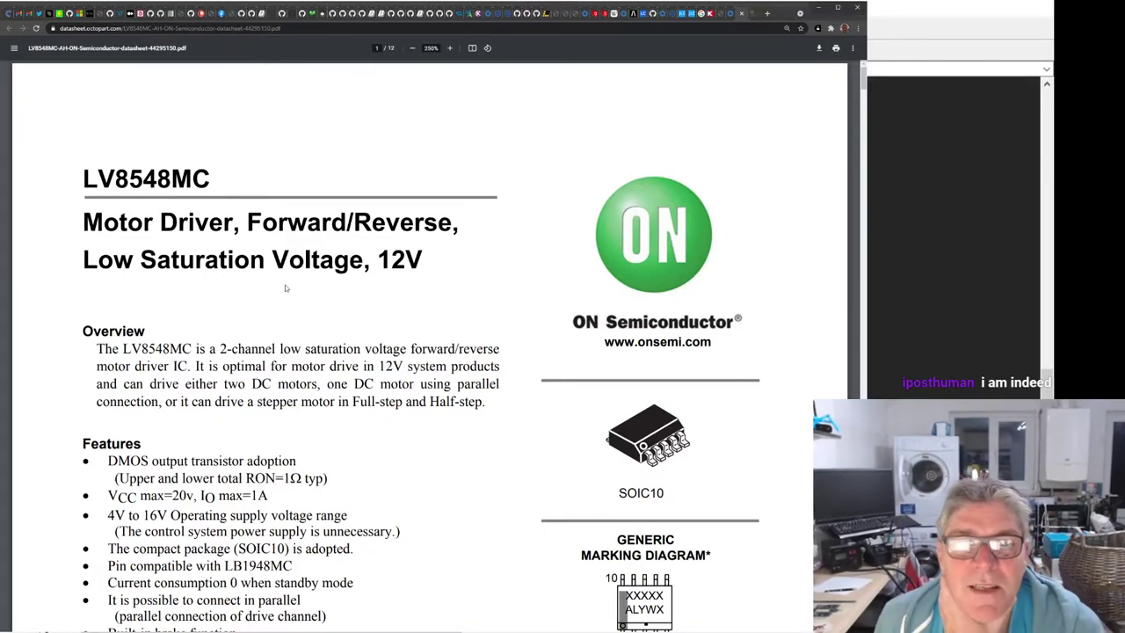
Step: Scroll the LV8548MC datasheet down to the Features and Typical Applications sections
scroll(288, 293, down, 3)
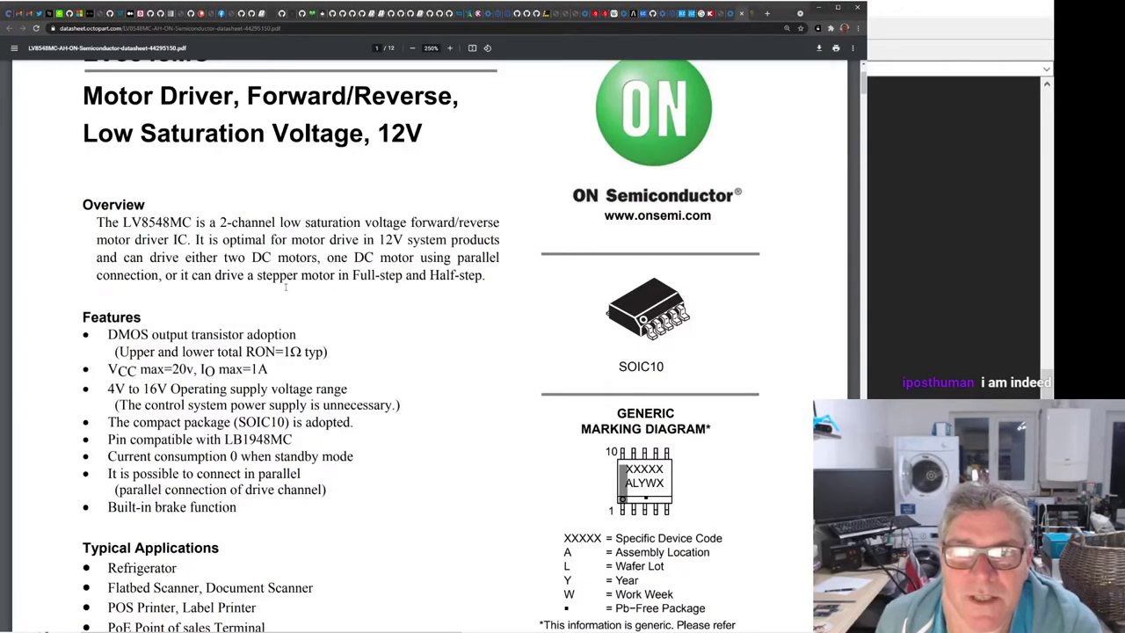
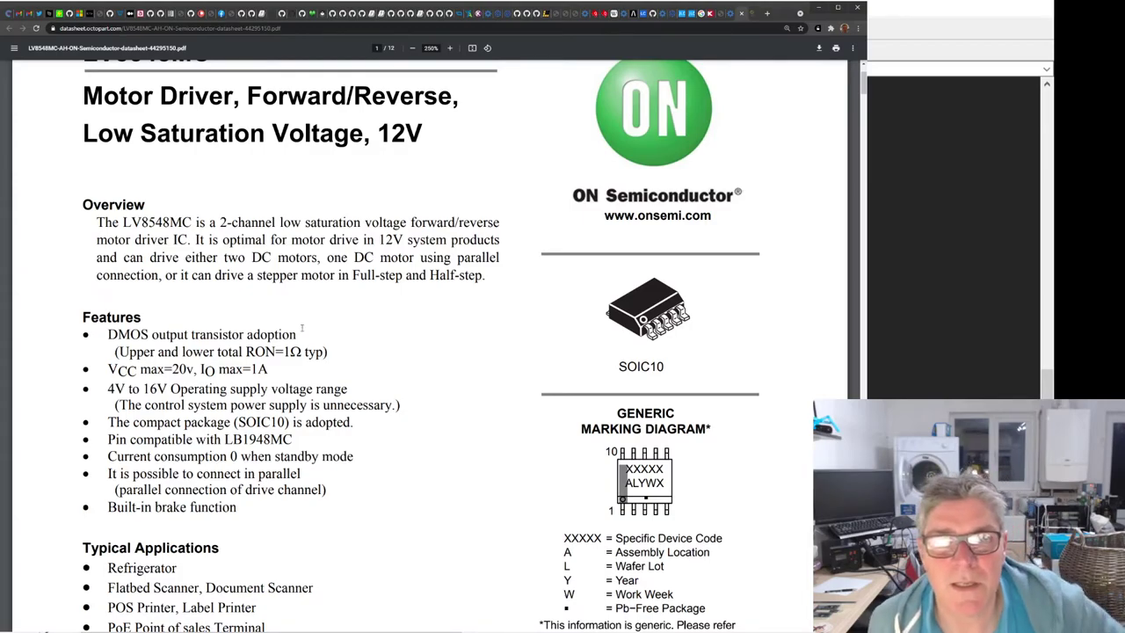
Step: Scroll the LV8548MC datasheet from the page 1 overview to page 2's electrical characteristics table
scroll(327, 424, down, 2)
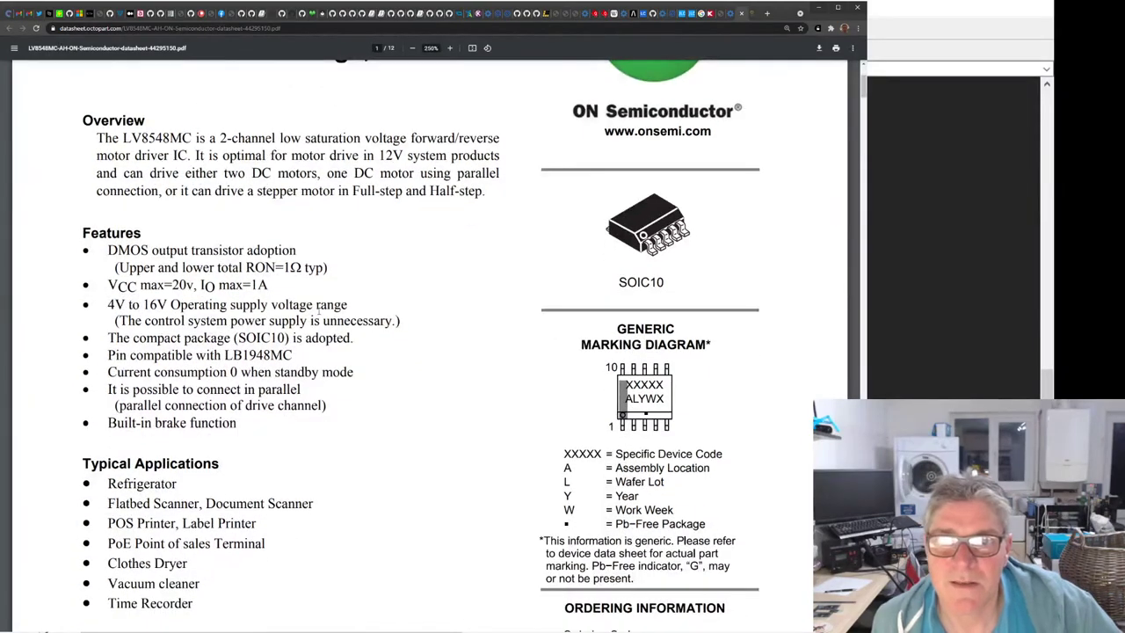
scroll(319, 311, down, 1)
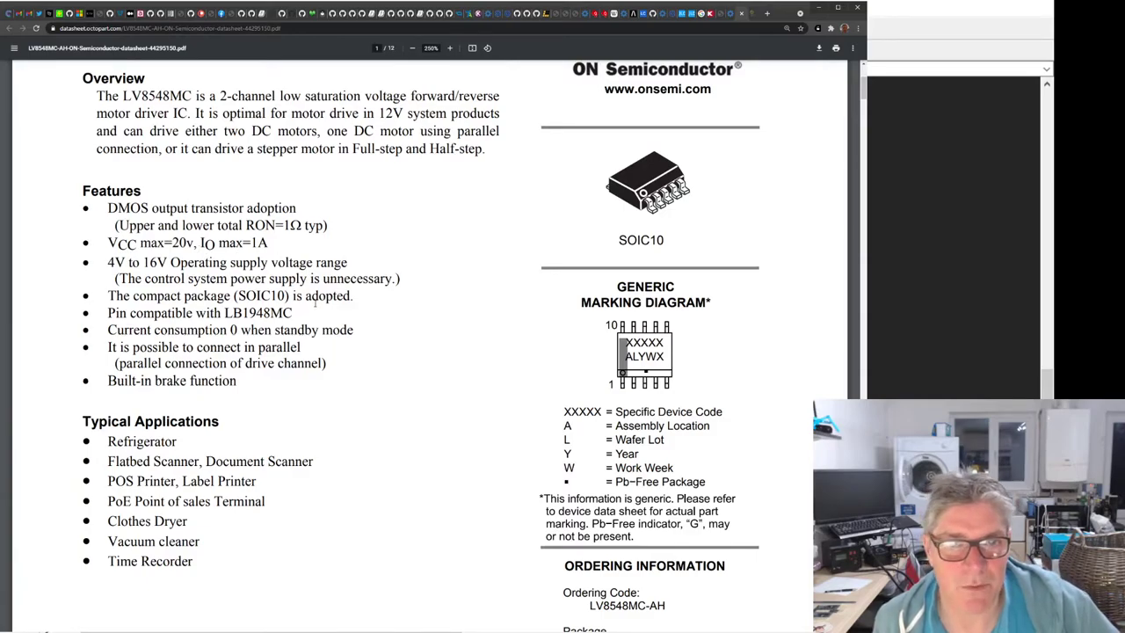
scroll(333, 312, down, 1)
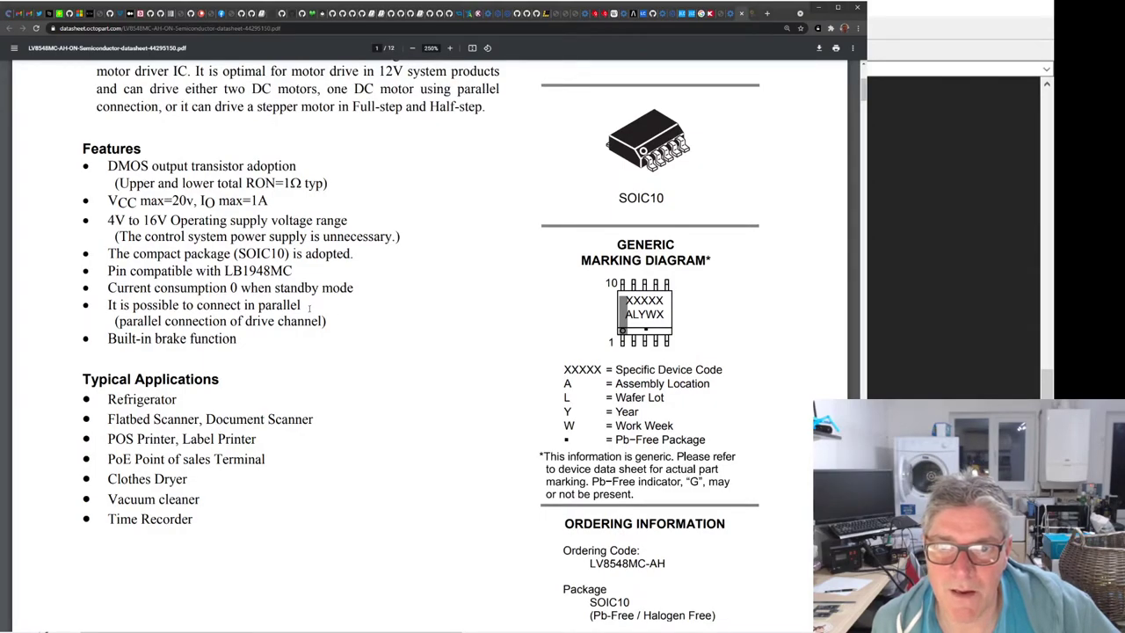
scroll(308, 305, down, 3)
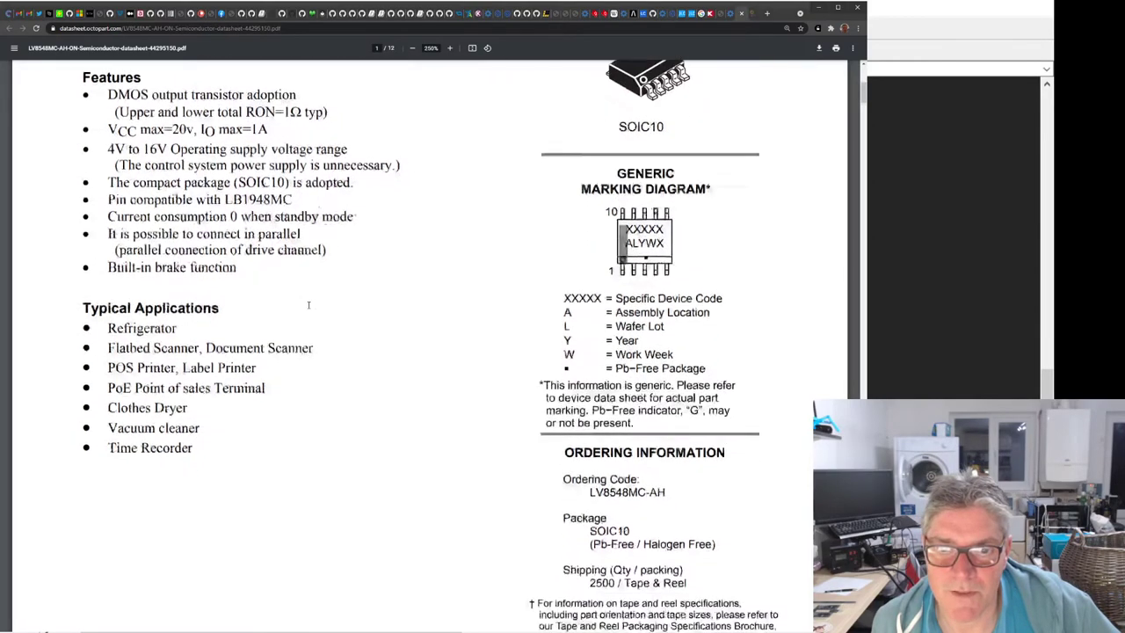
scroll(308, 305, down, 20)
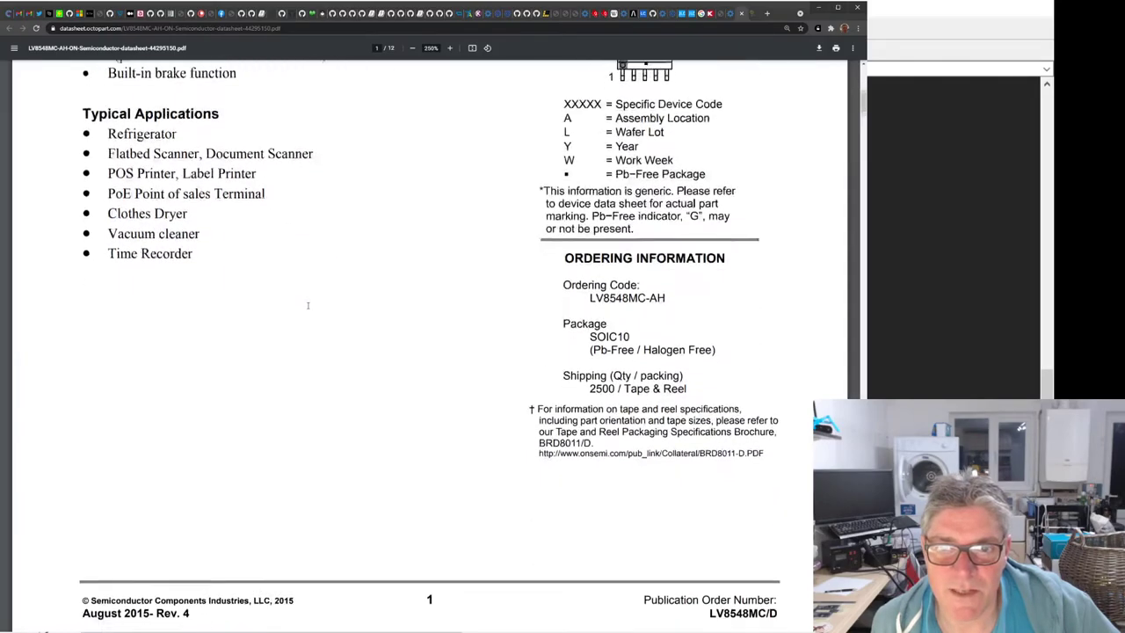
scroll(309, 305, down, 20)
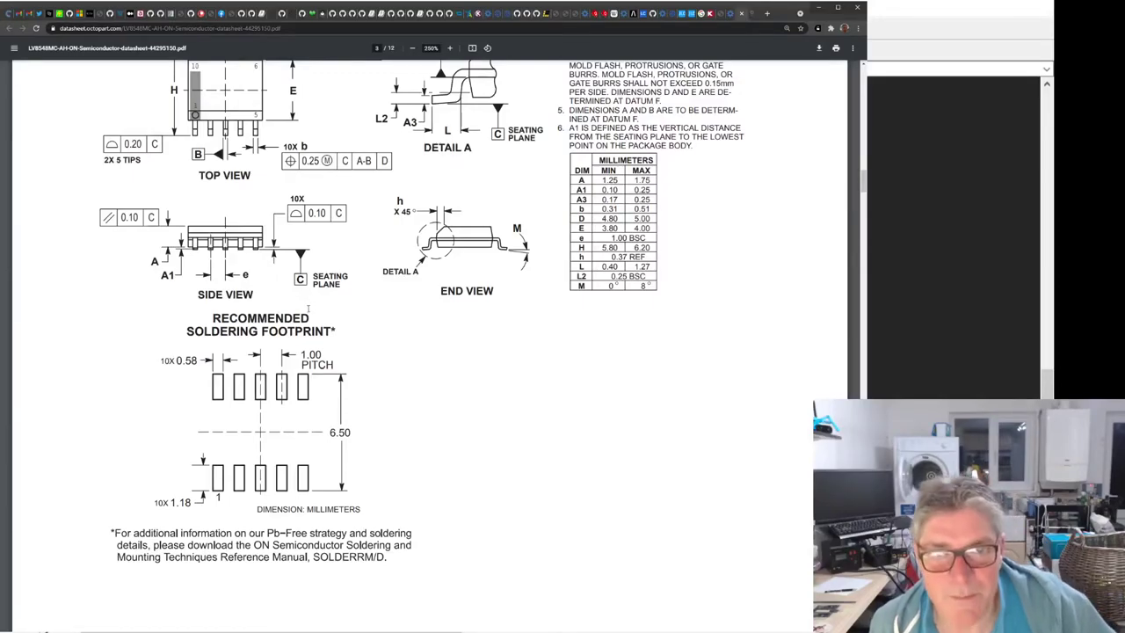
Step: Scroll through the page 3 SOIC10 soldering footprint and page 4 two-DC/stepper motor block diagrams
scroll(307, 308, up, 3)
scroll(308, 307, down, 10)
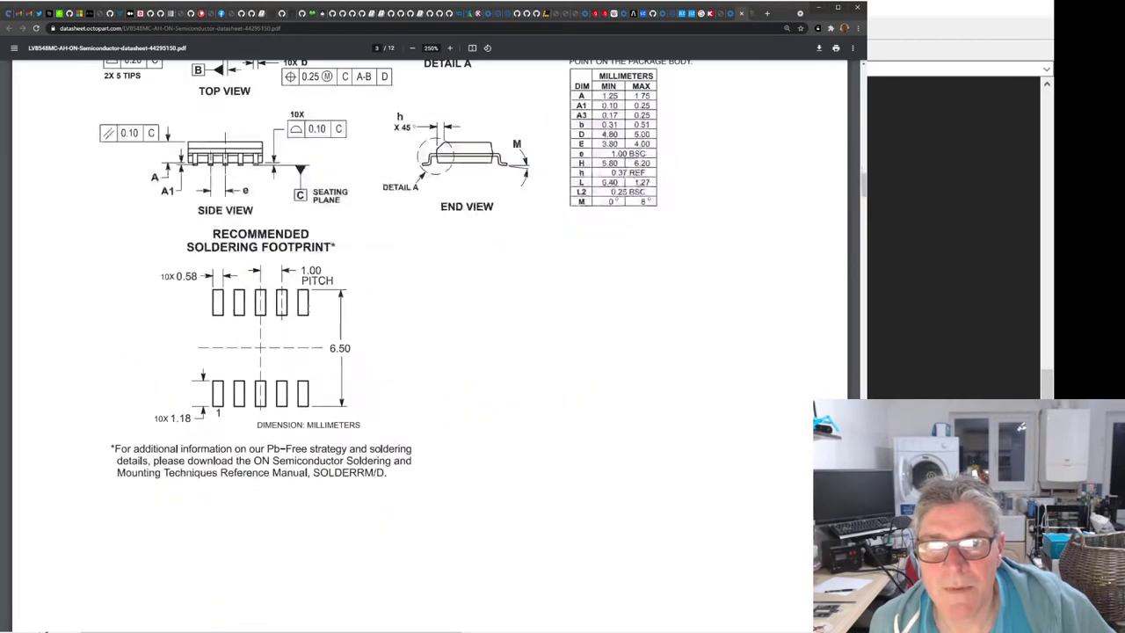
scroll(308, 308, down, 17)
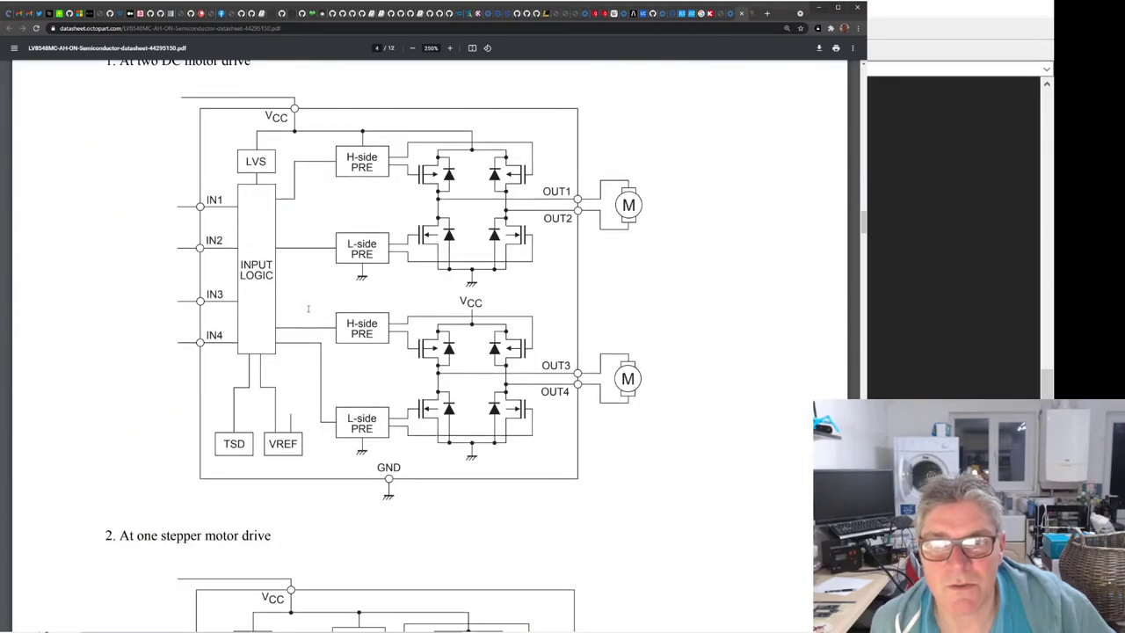
scroll(461, 224, up, 4)
scroll(522, 332, down, 2)
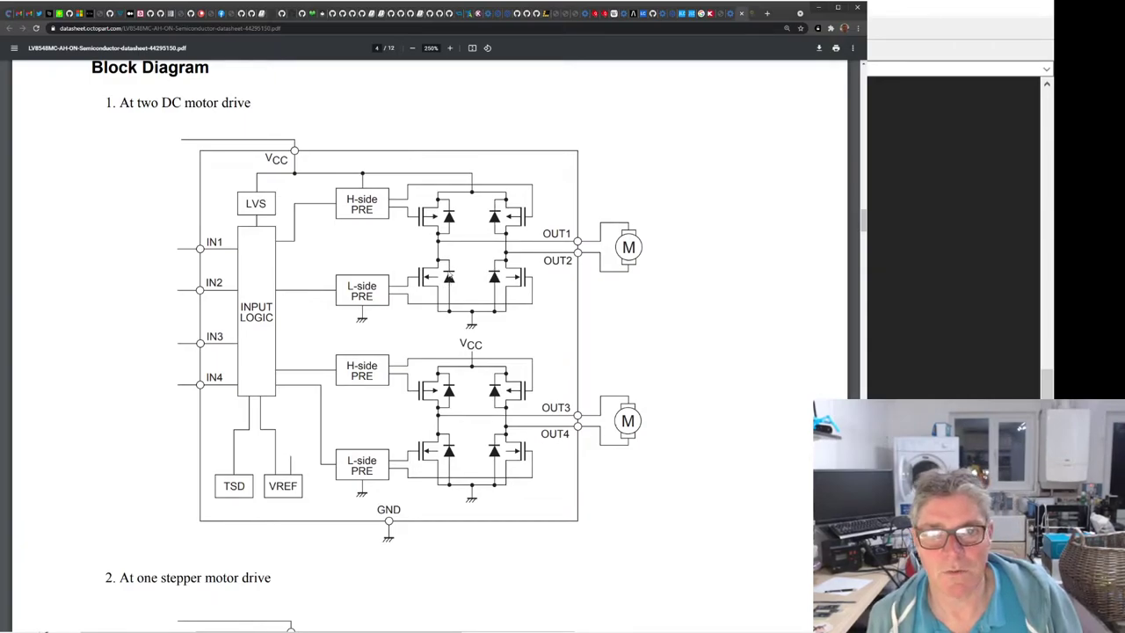
scroll(519, 311, down, 1)
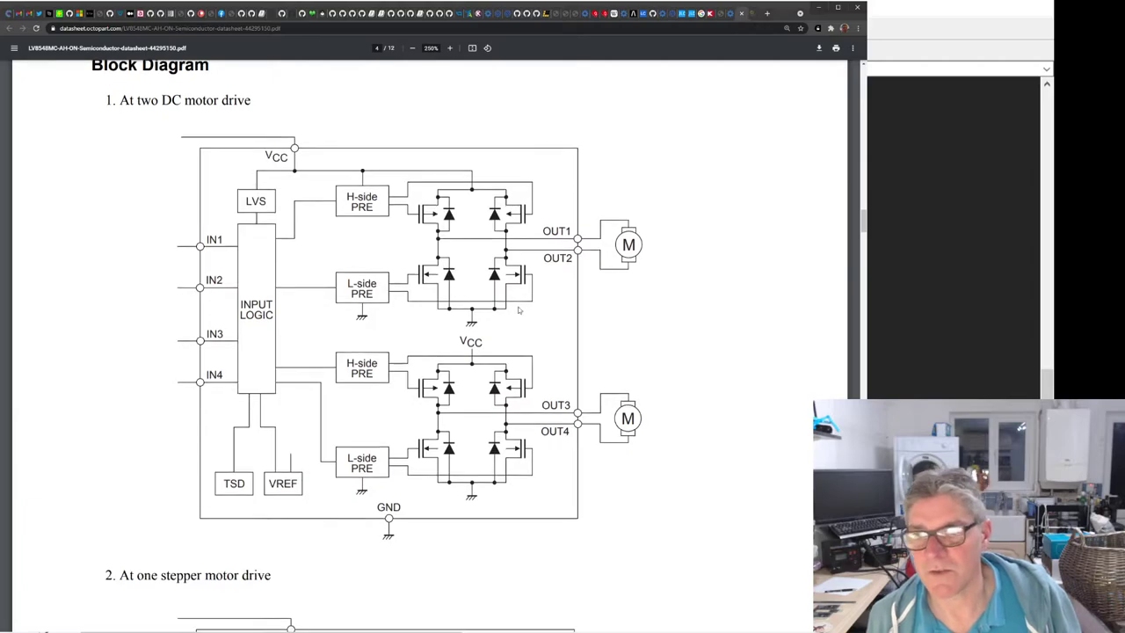
scroll(519, 310, up, 2)
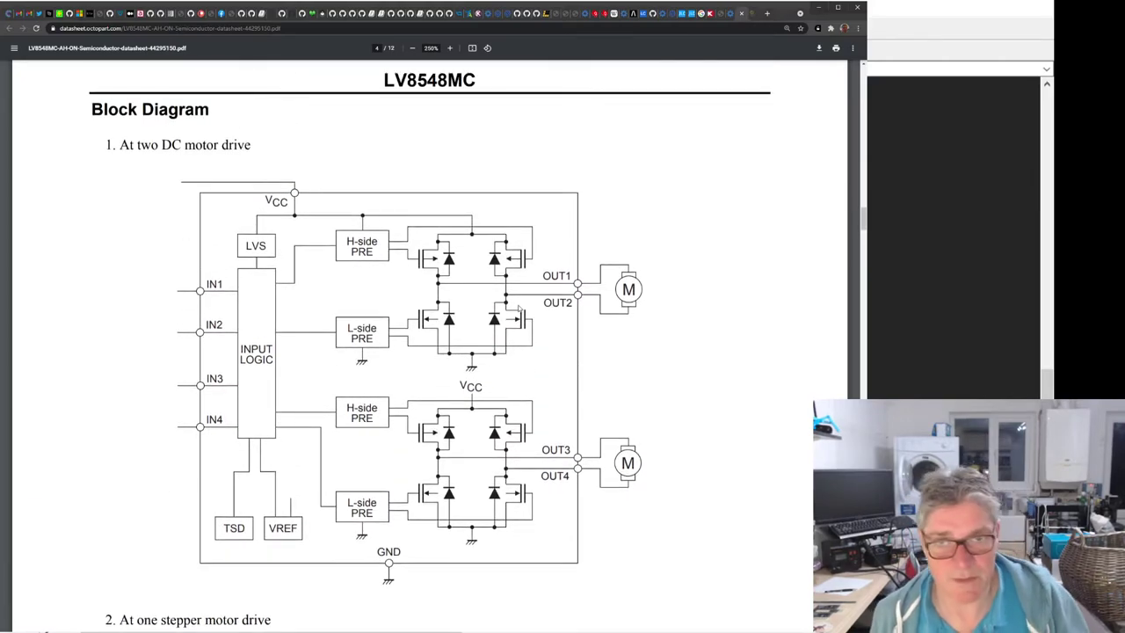
scroll(519, 309, down, 3)
scroll(518, 309, down, 2)
scroll(518, 308, down, 2)
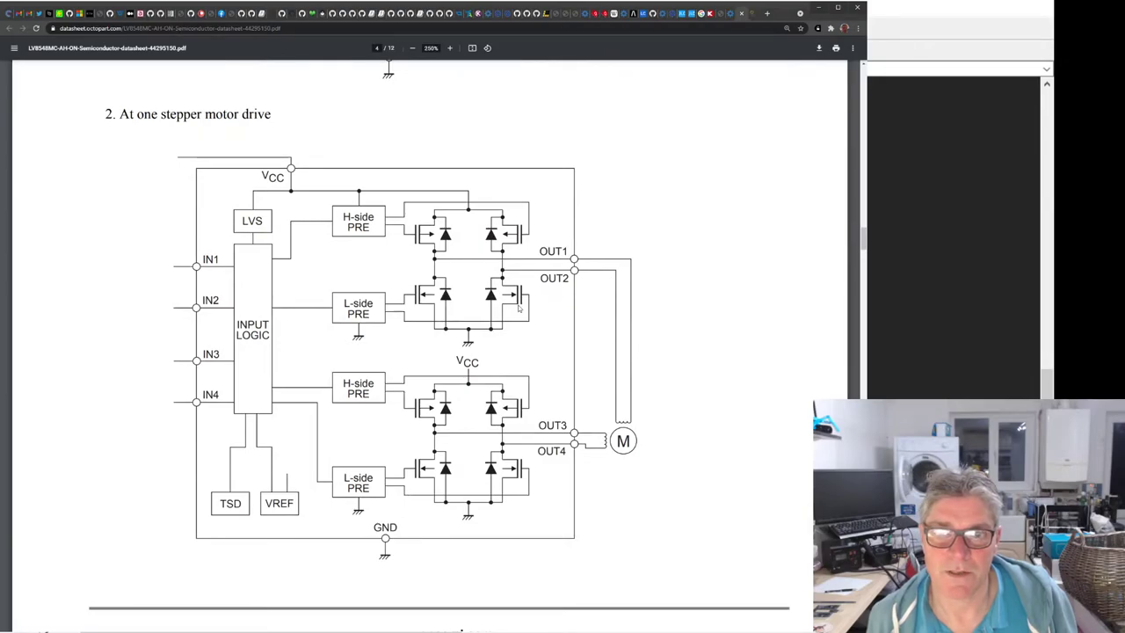
scroll(518, 307, up, 7)
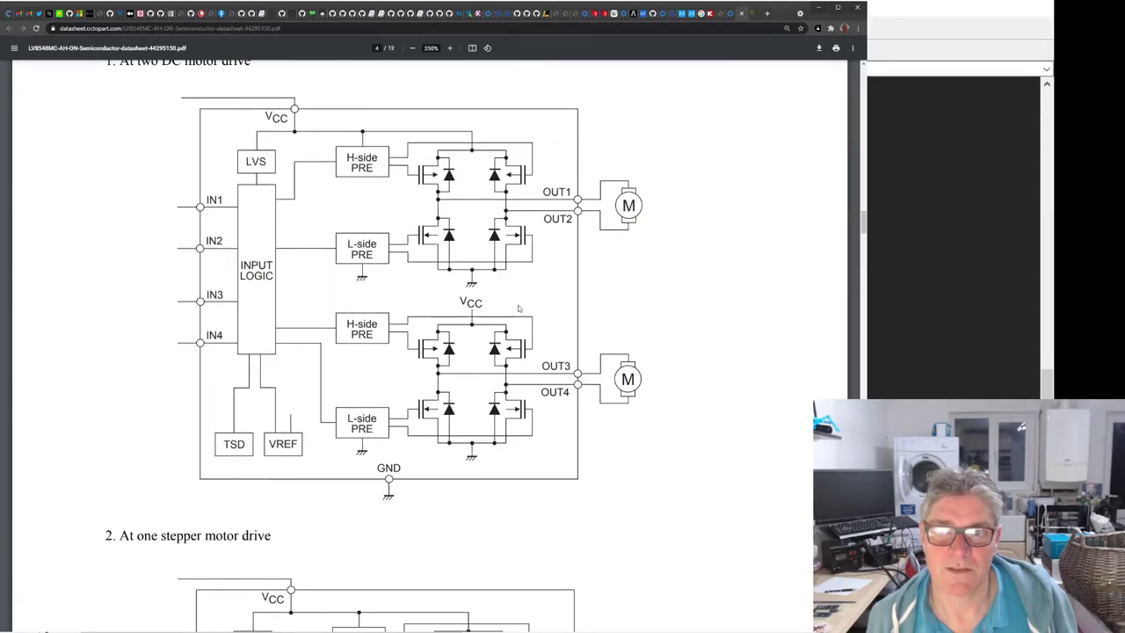
scroll(519, 308, down, 8)
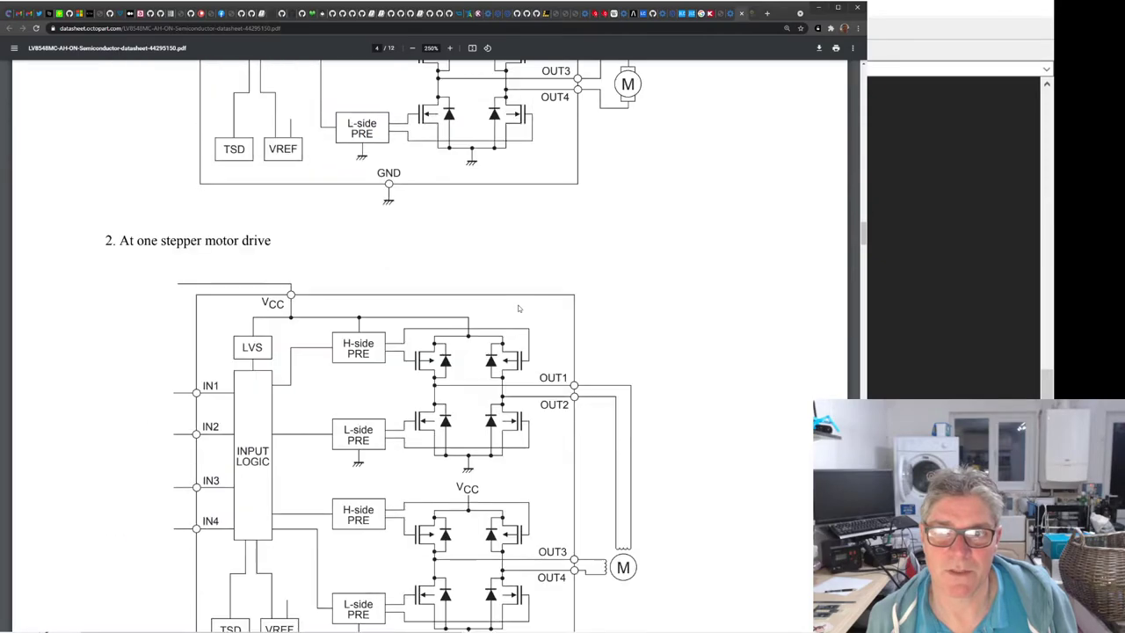
scroll(518, 308, up, 1)
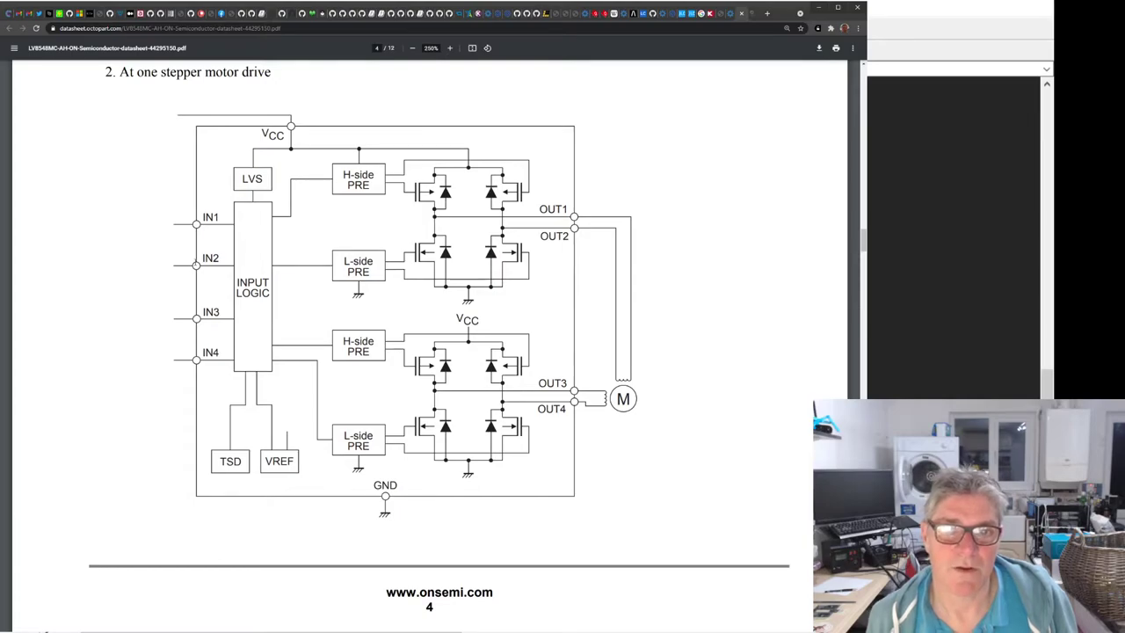
scroll(351, 396, down, 10)
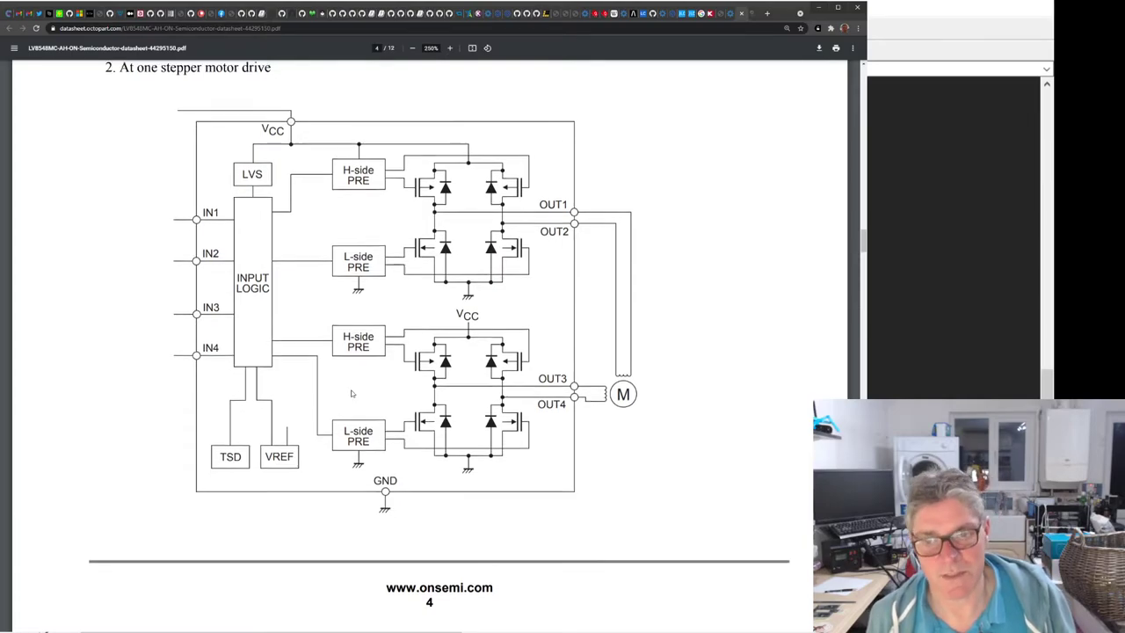
Step: Bring page 6's IN2–OUT1 pin descriptions and DC motor output control logic table into view
scroll(355, 382, down, 10)
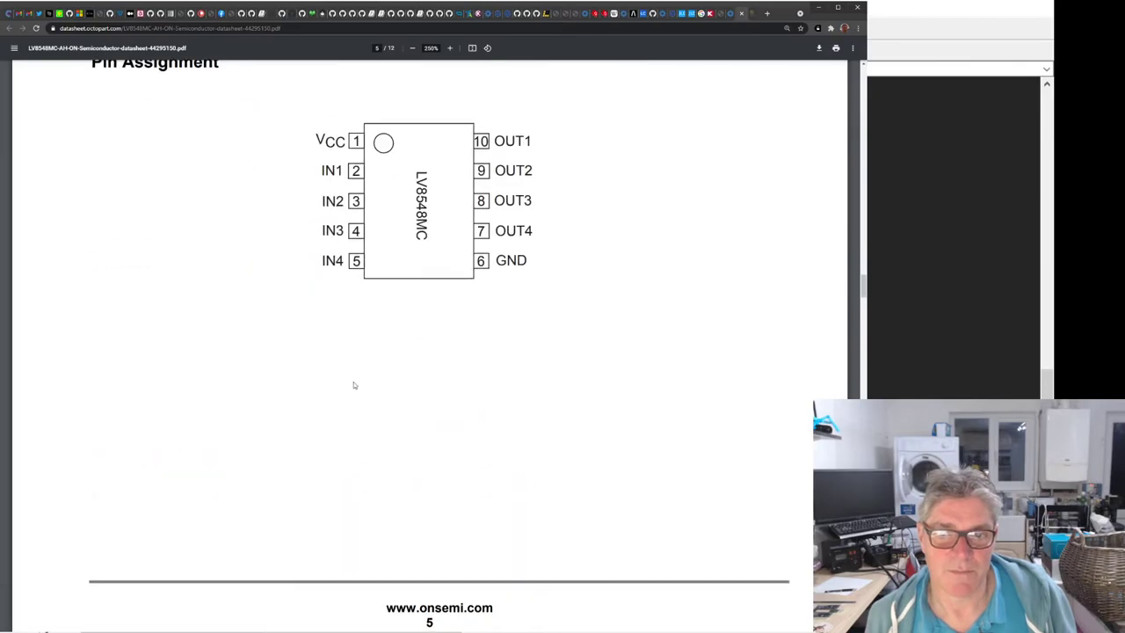
scroll(354, 383, down, 10)
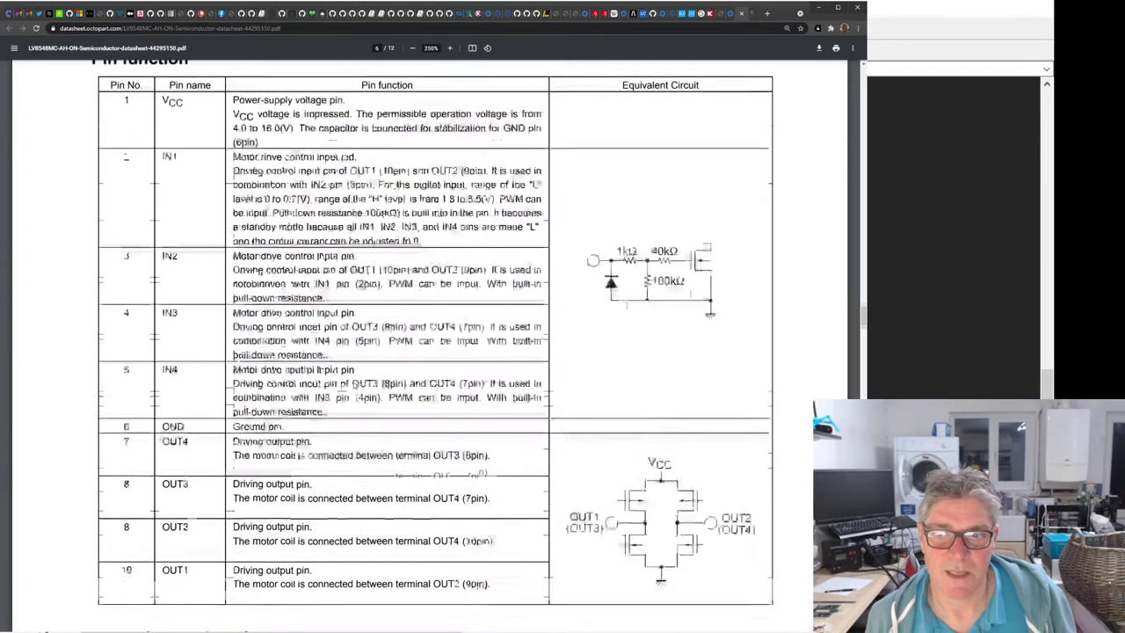
scroll(354, 384, up, 1)
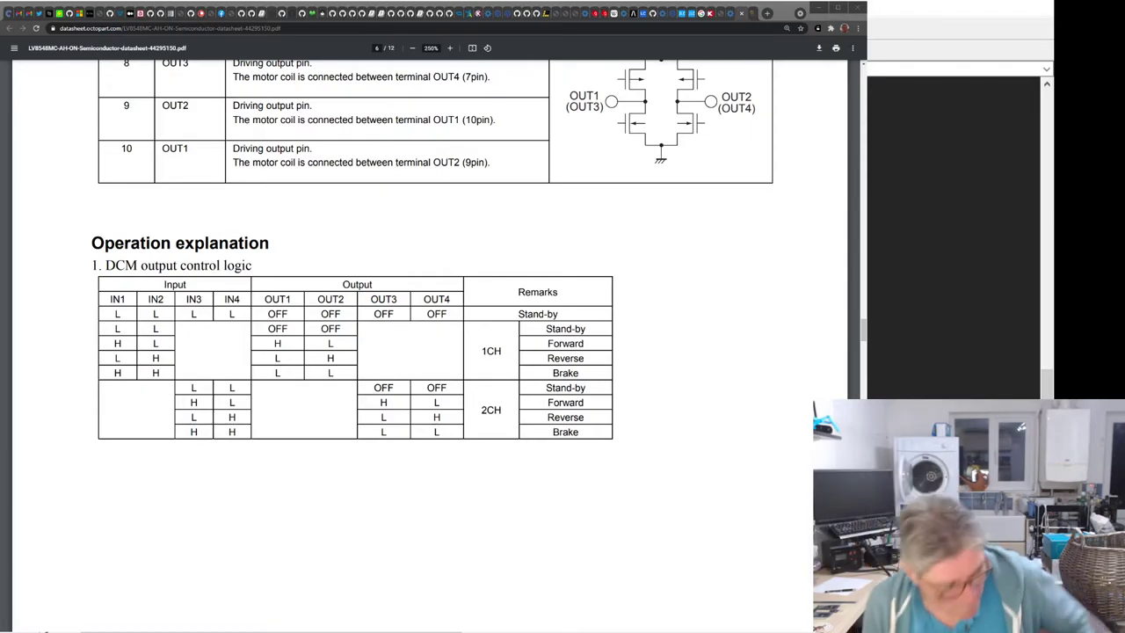
scroll(430, 352, up, 3)
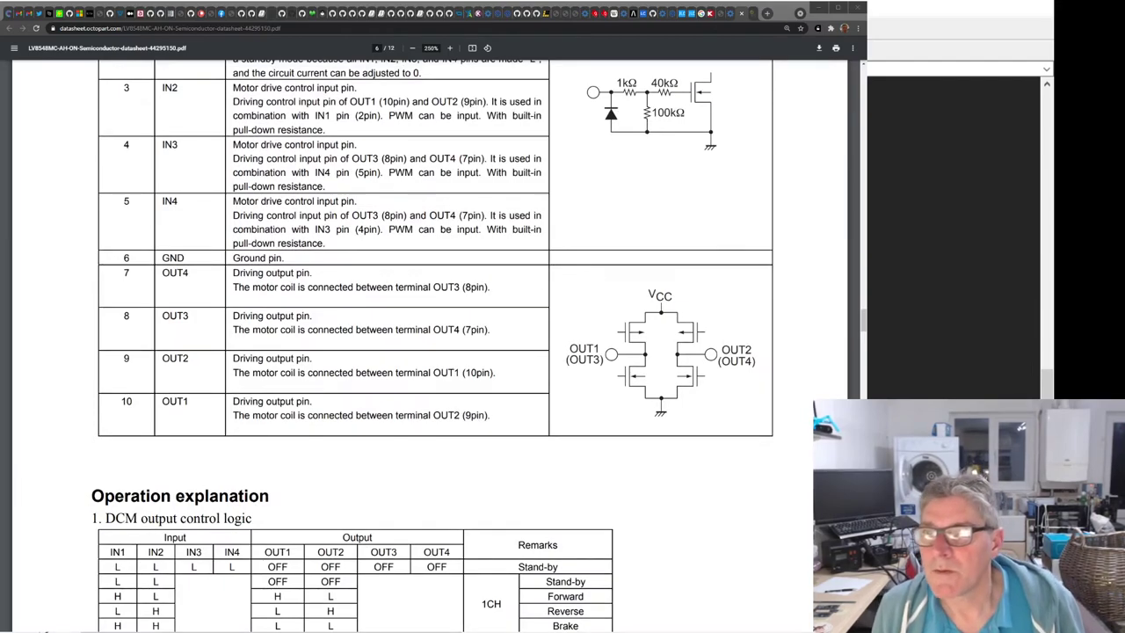
Step: Search Google for 'tmc2226-sa-t' in a new tab and open the TMC2226-SA Trinamic result
click(768, 14)
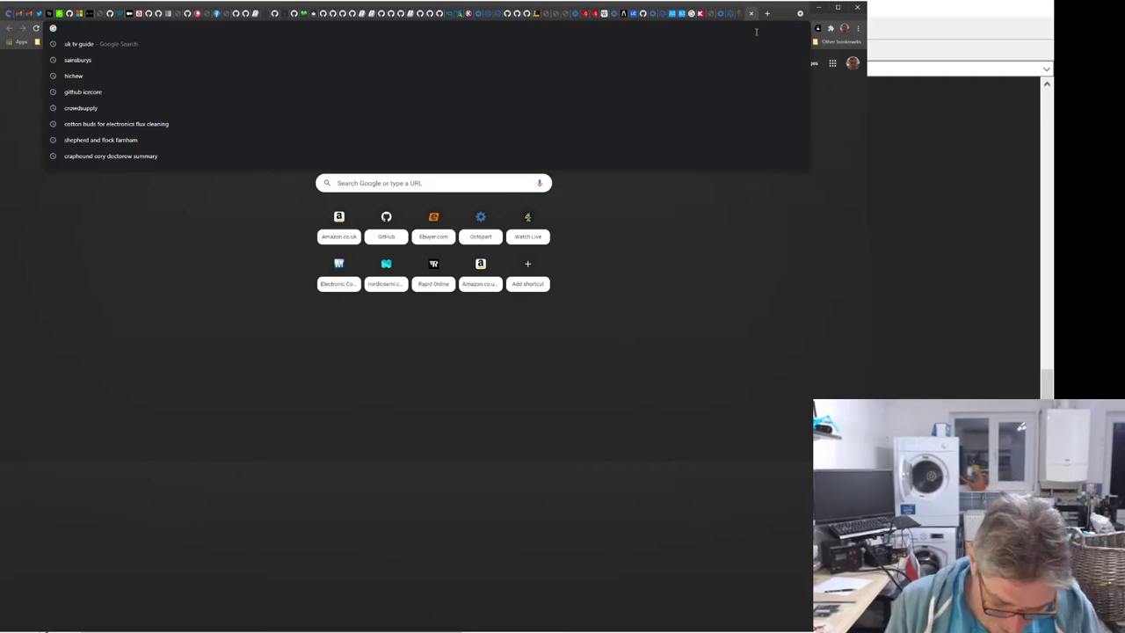
text(tm)
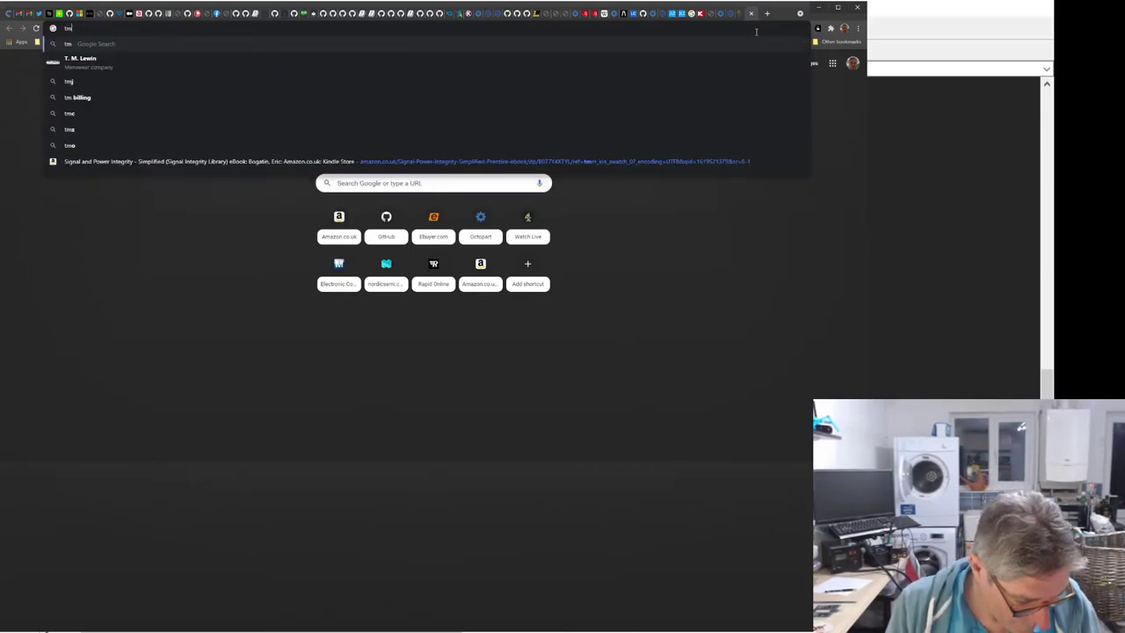
text(c)
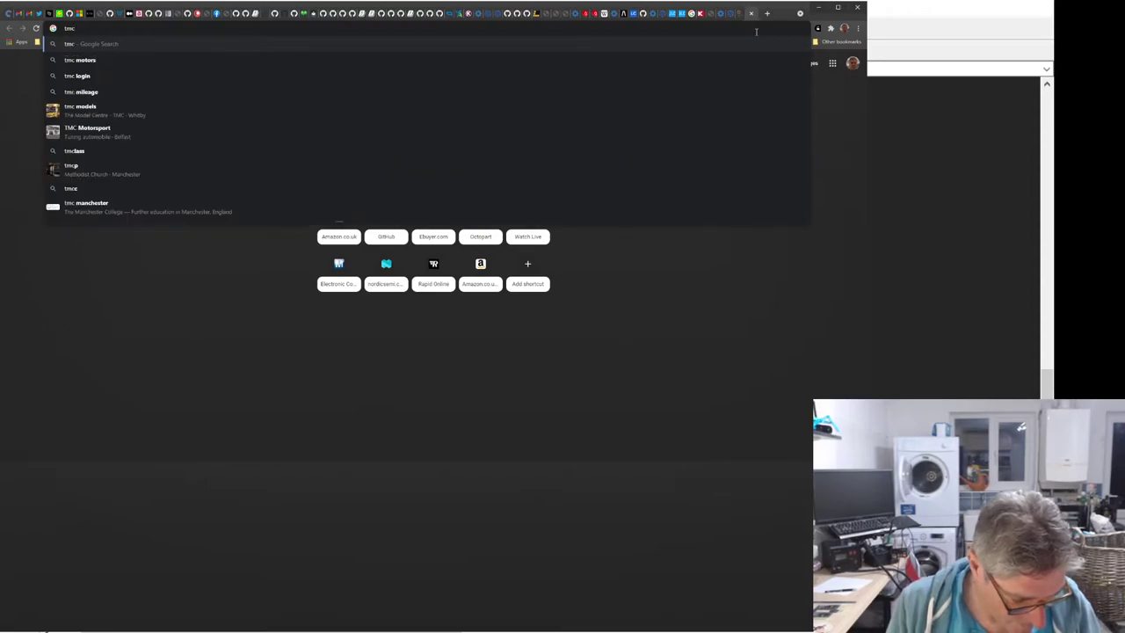
text(22)
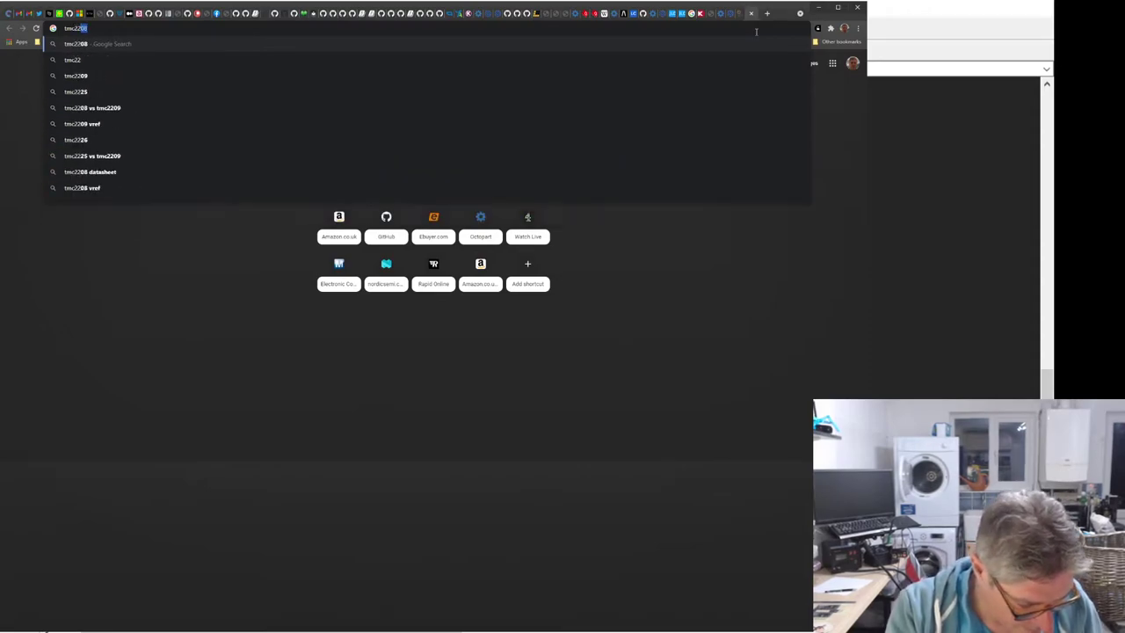
text(26)
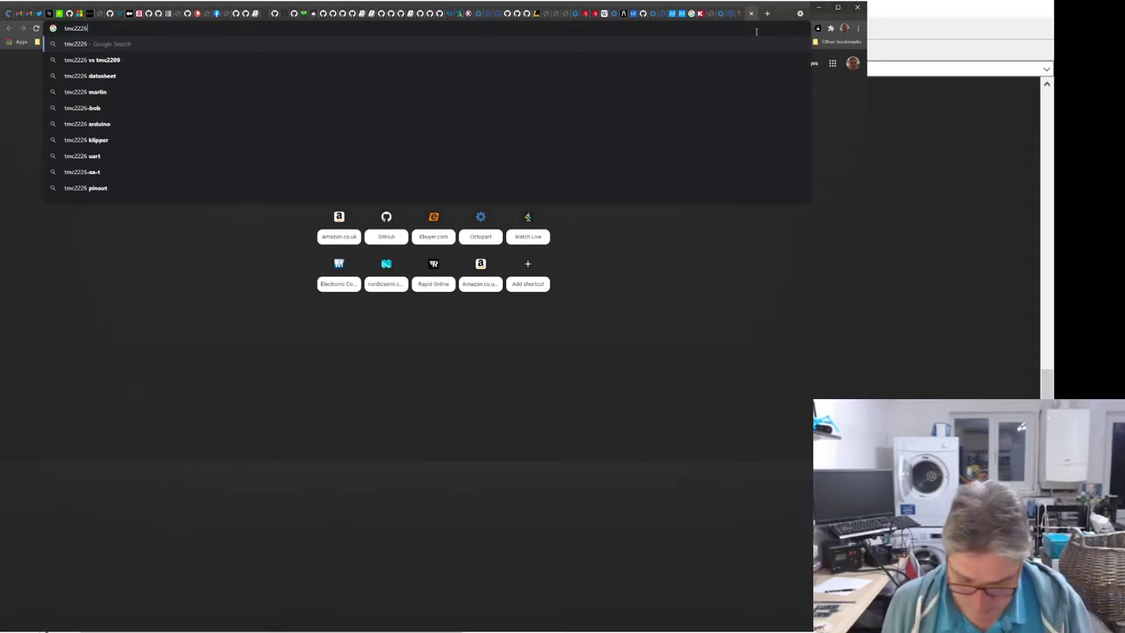
text(-)
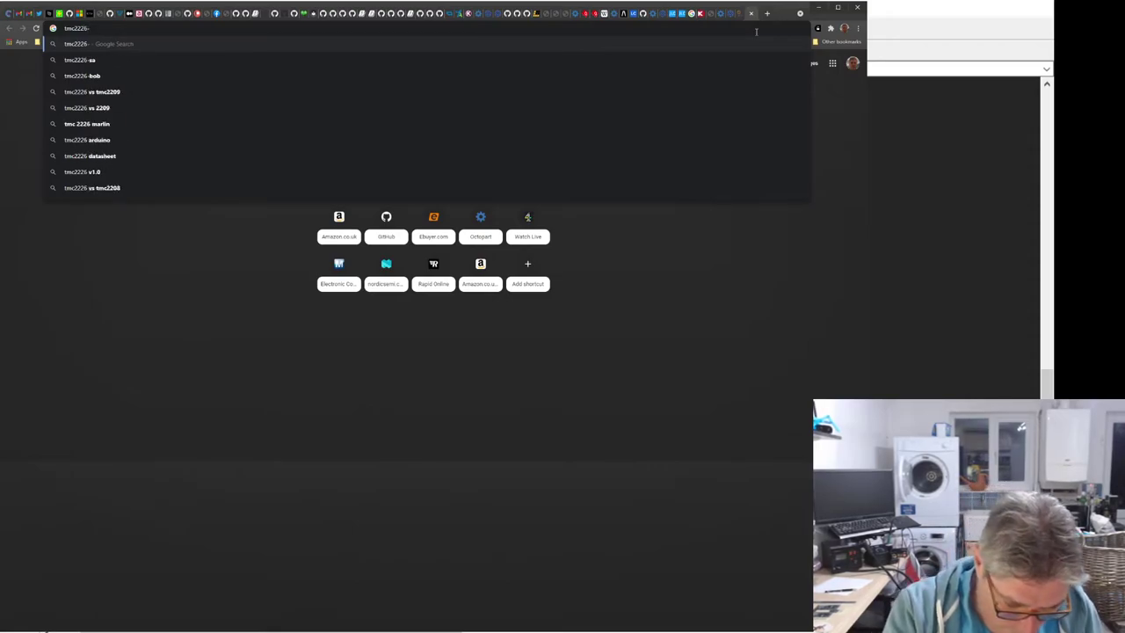
text(sa-)
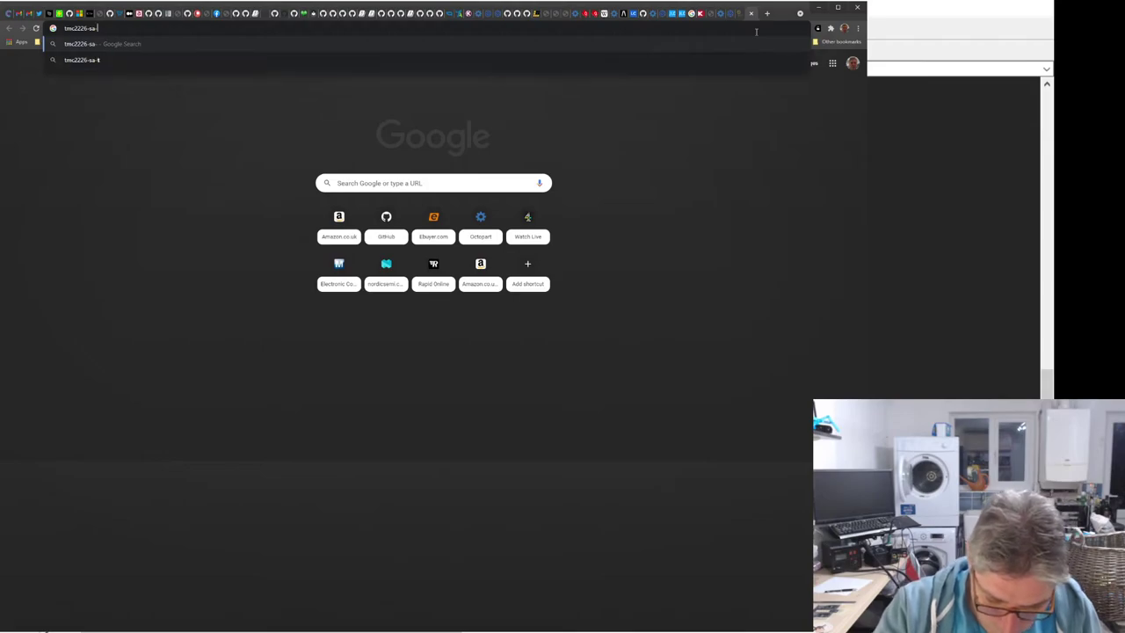
text(t)
key(Return)
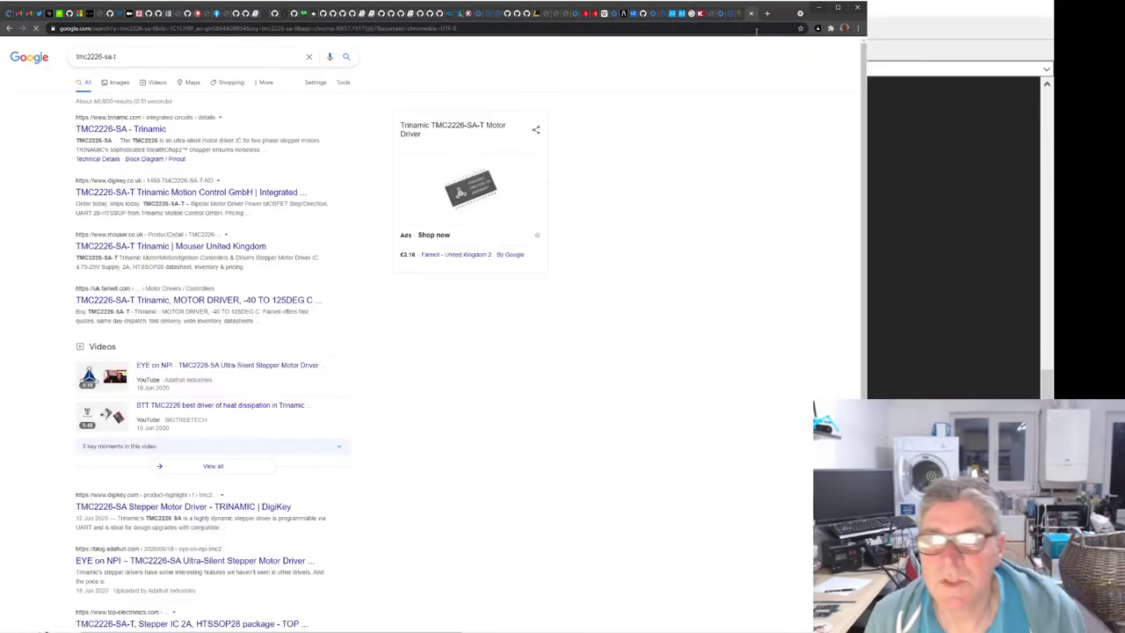
click(143, 129)
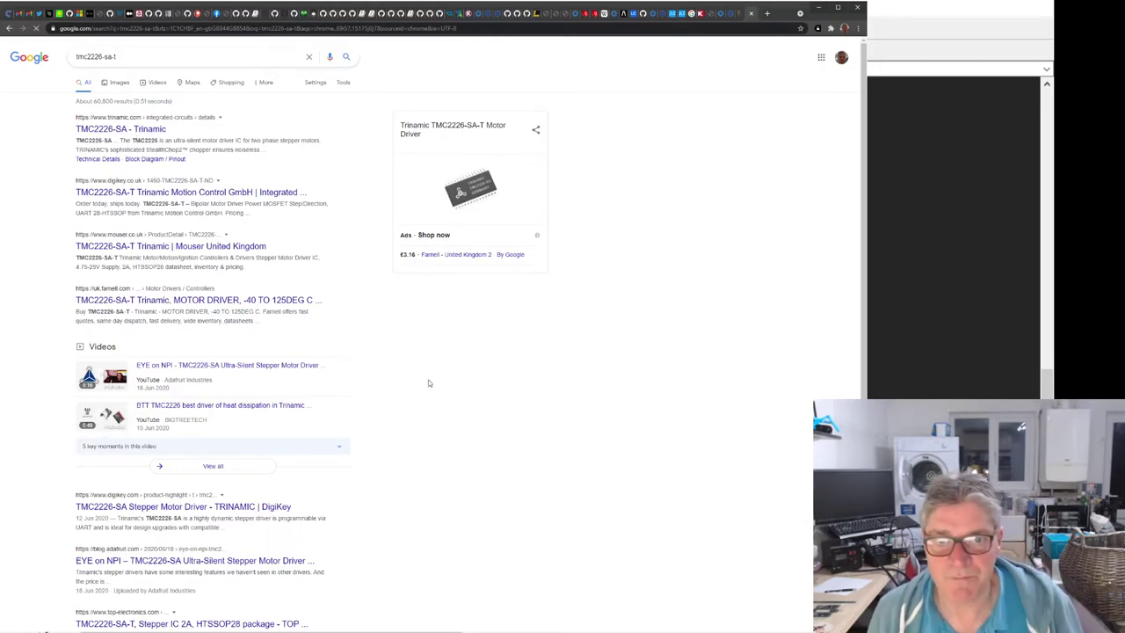
click(107, 130)
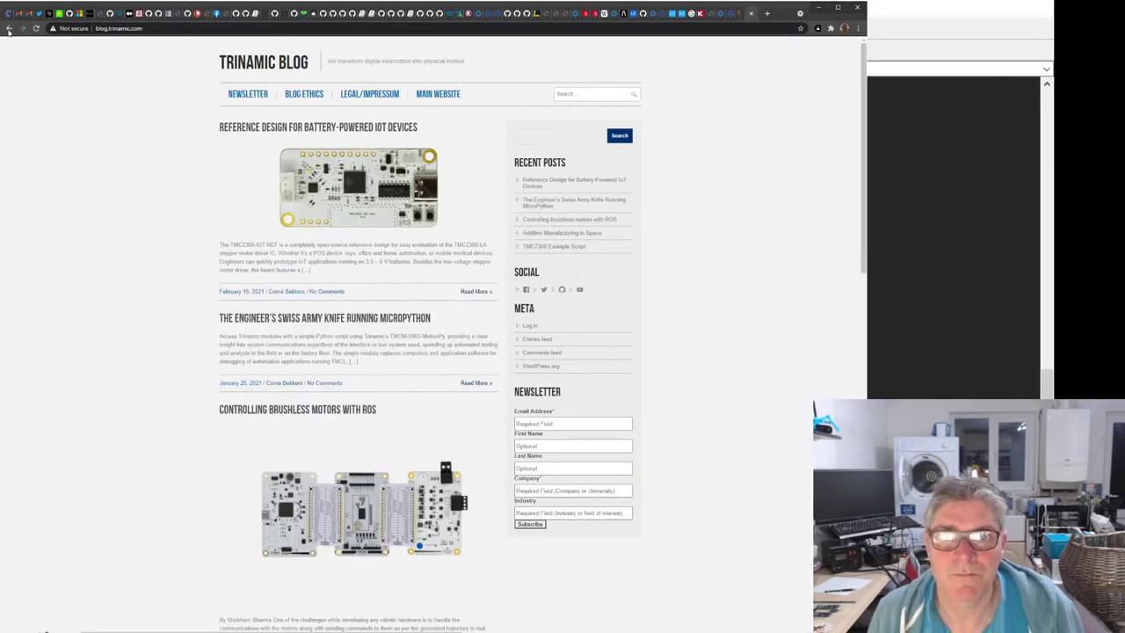
Step: Download TMC2226-SA Datasheet Rev 1.06 from the Trinamic product page and open the PDF
click(8, 28)
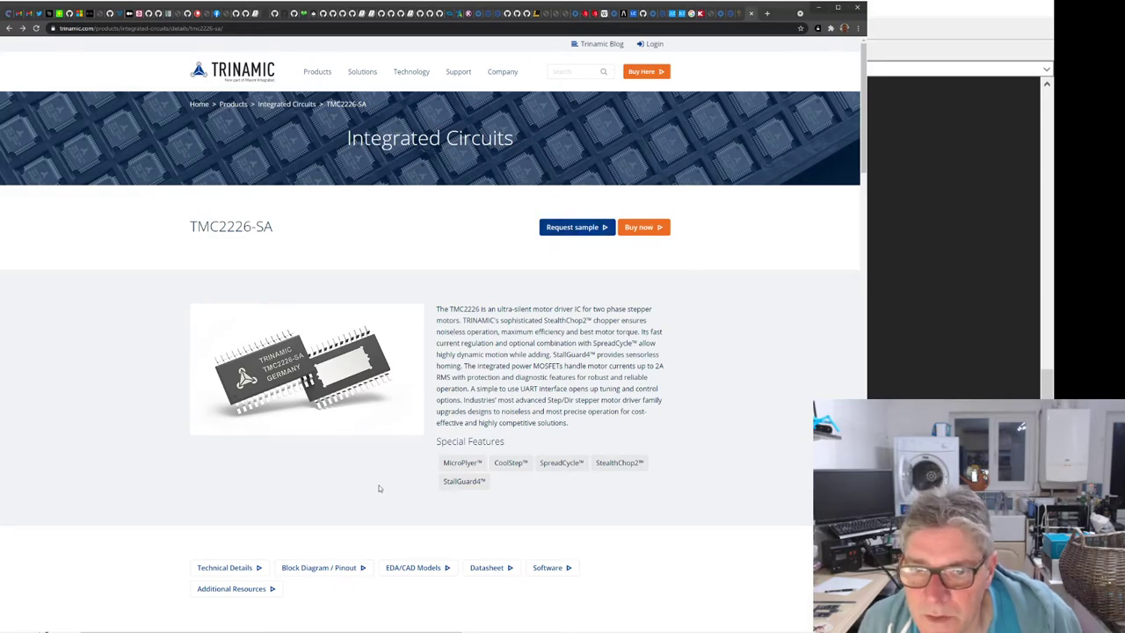
scroll(376, 492, down, 2)
scroll(309, 463, down, 3)
scroll(309, 464, down, 3)
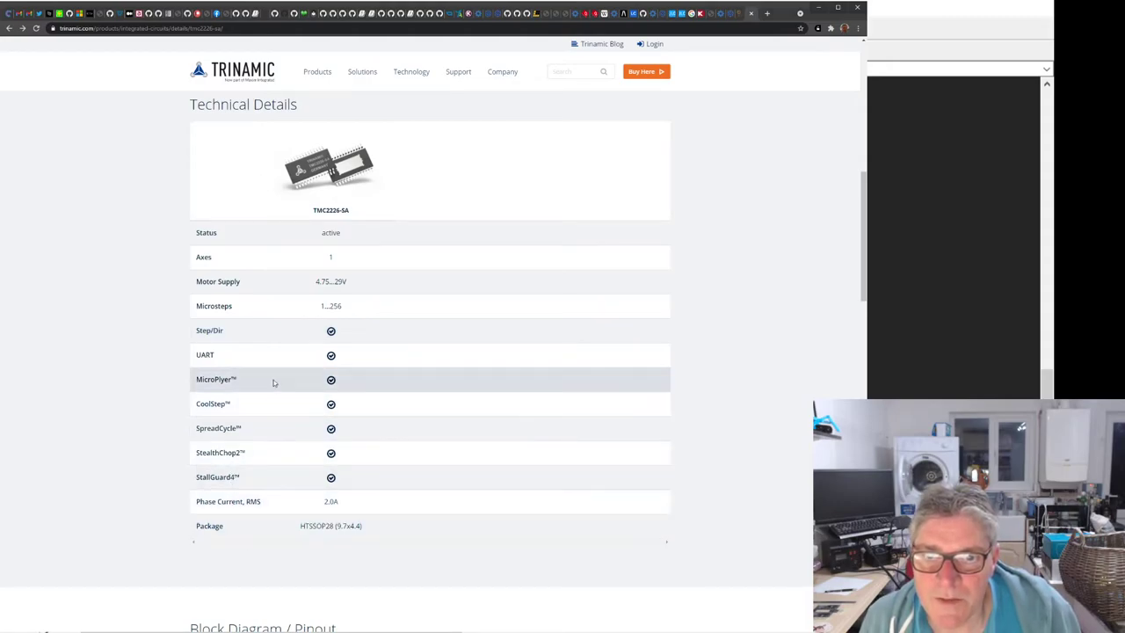
scroll(276, 402, up, 4)
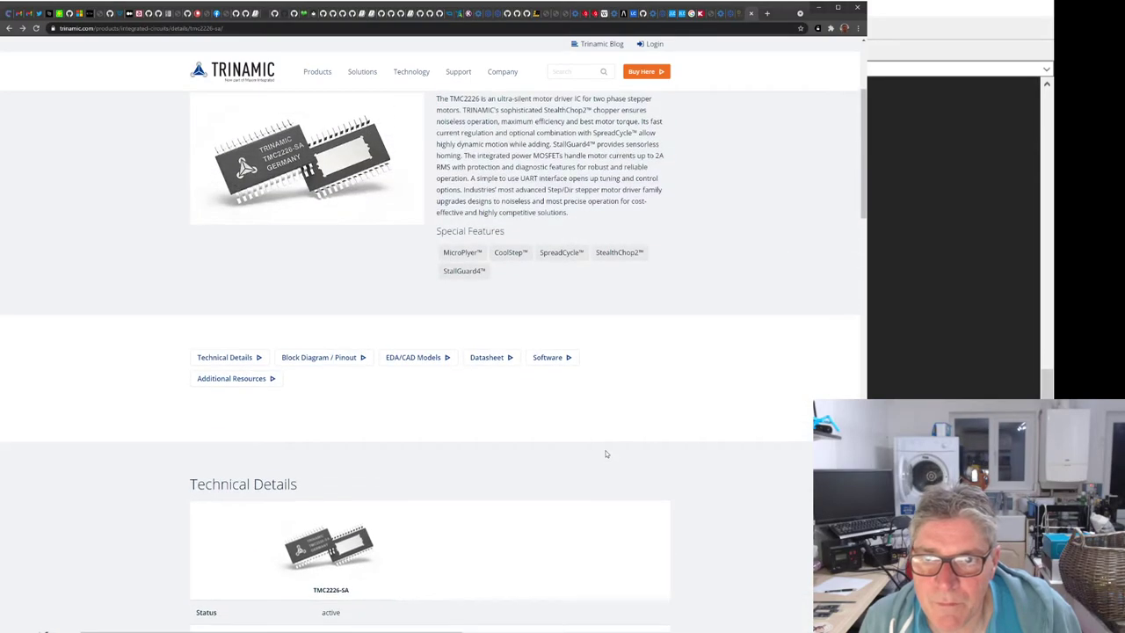
scroll(606, 453, up, 2)
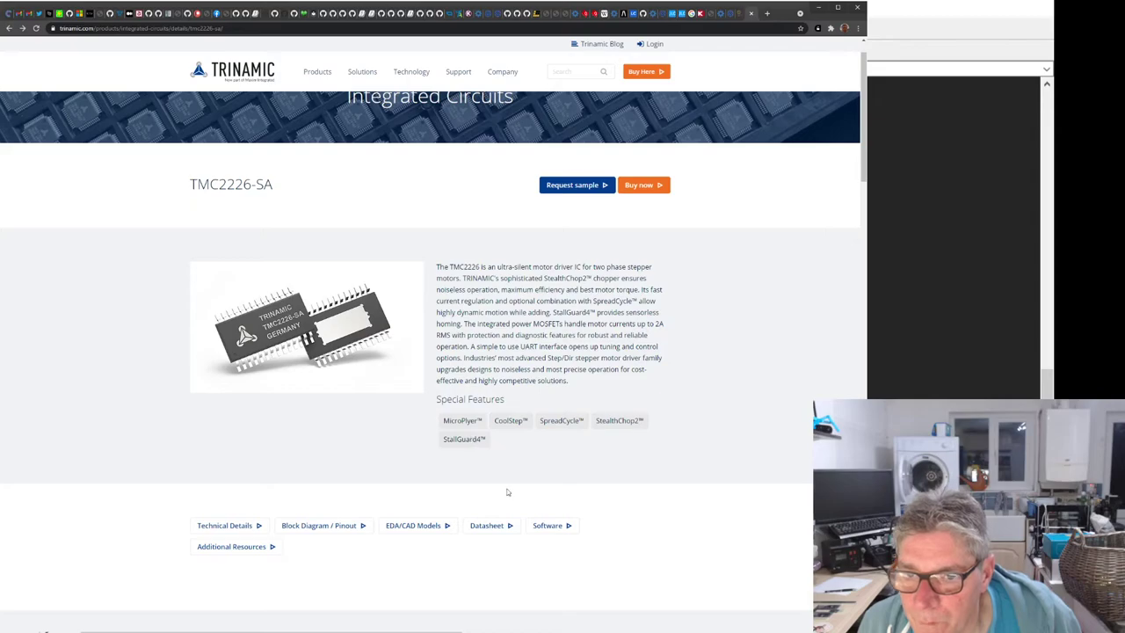
click(491, 526)
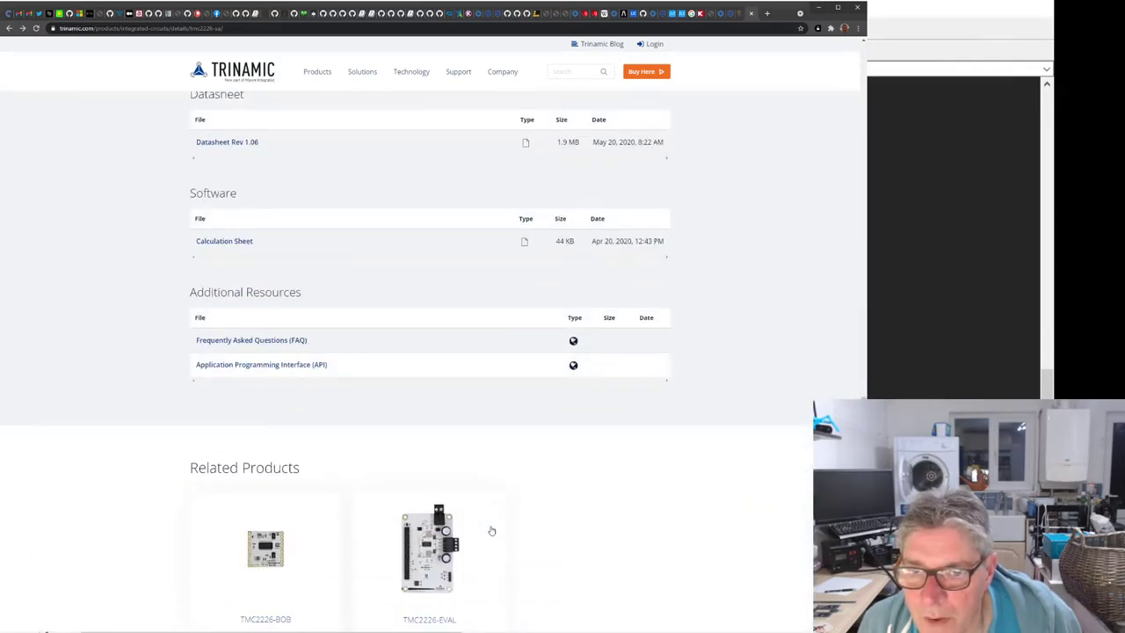
click(219, 151)
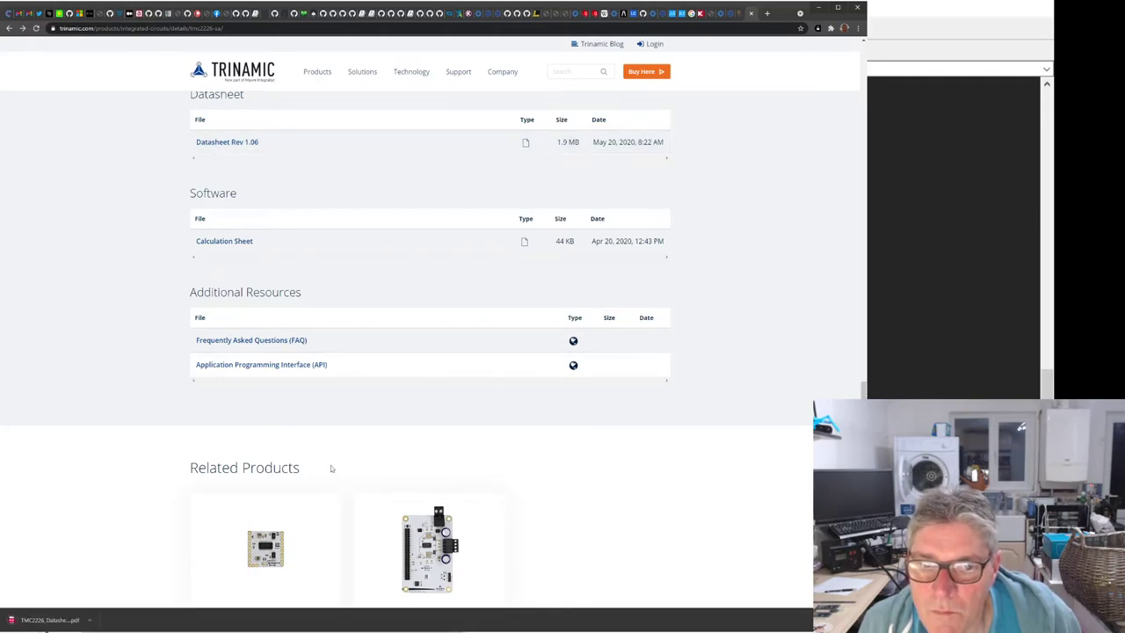
click(53, 620)
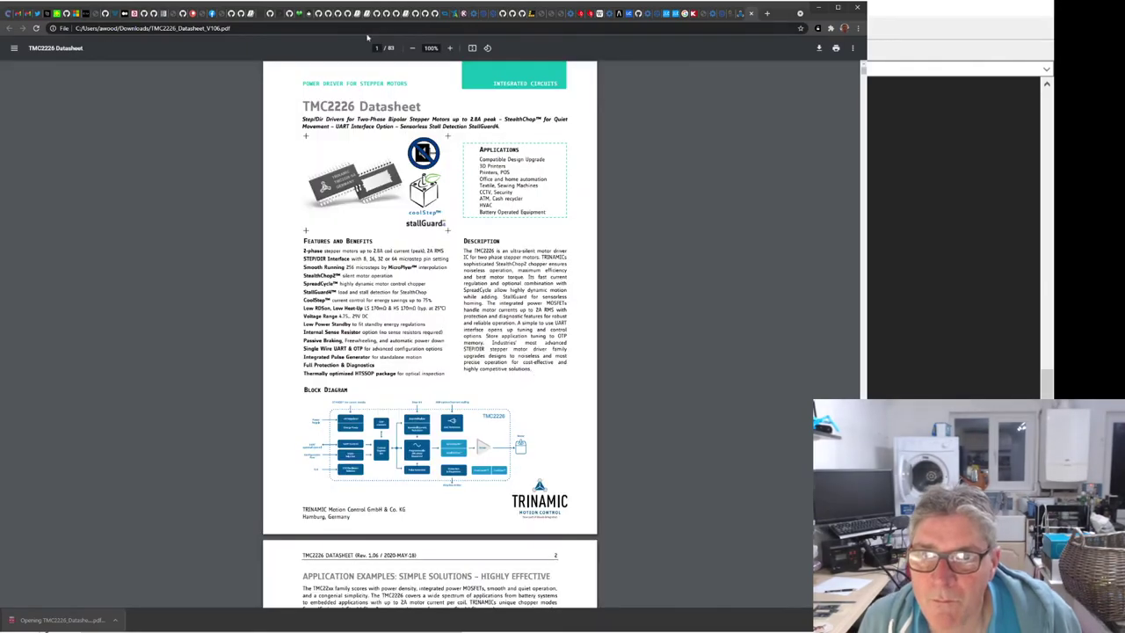
Step: Zoom the TMC2226 datasheet view in to about 175%
click(450, 48)
click(450, 49)
click(450, 49)
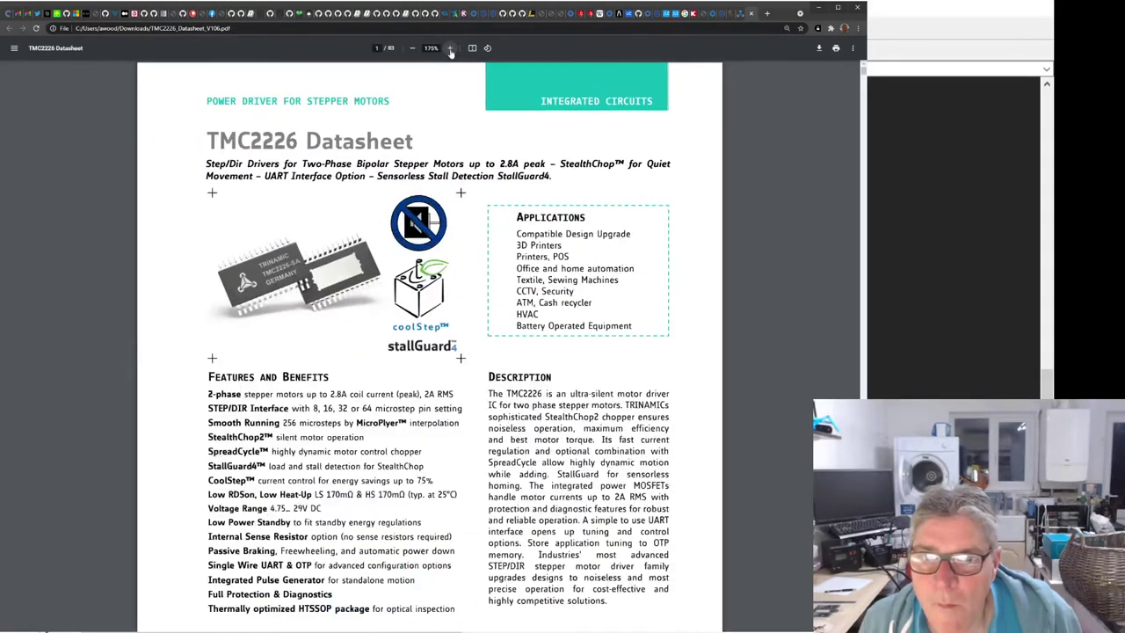
ctrl+scroll(390, 286, up, 1)
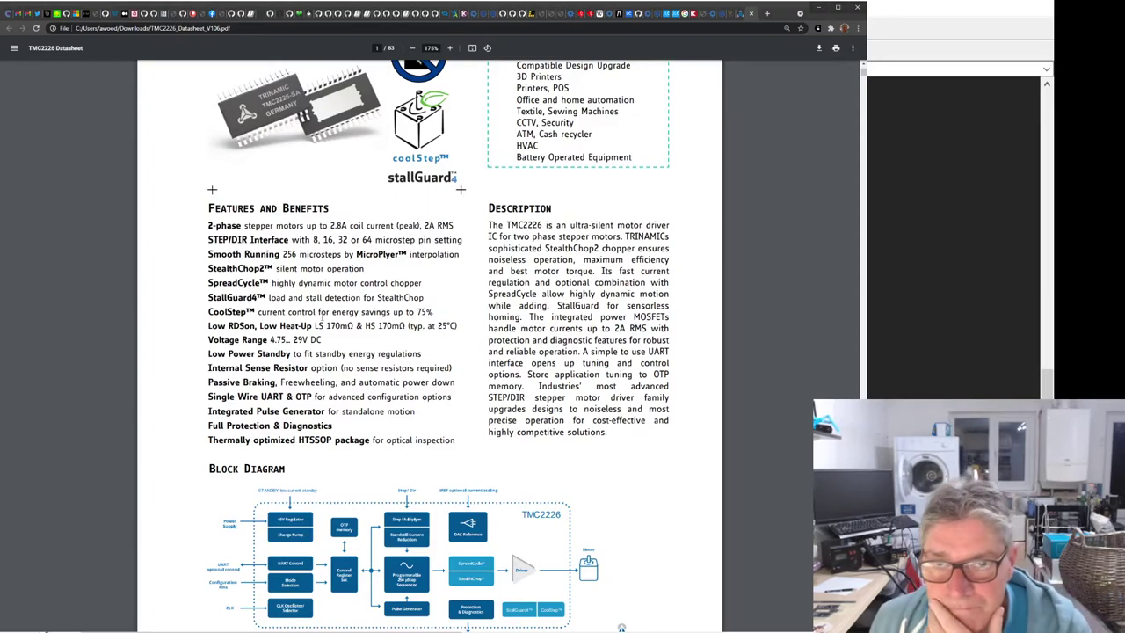
Step: Read down through the features, block diagram and application examples to the Order Codes table
scroll(383, 419, down, 5)
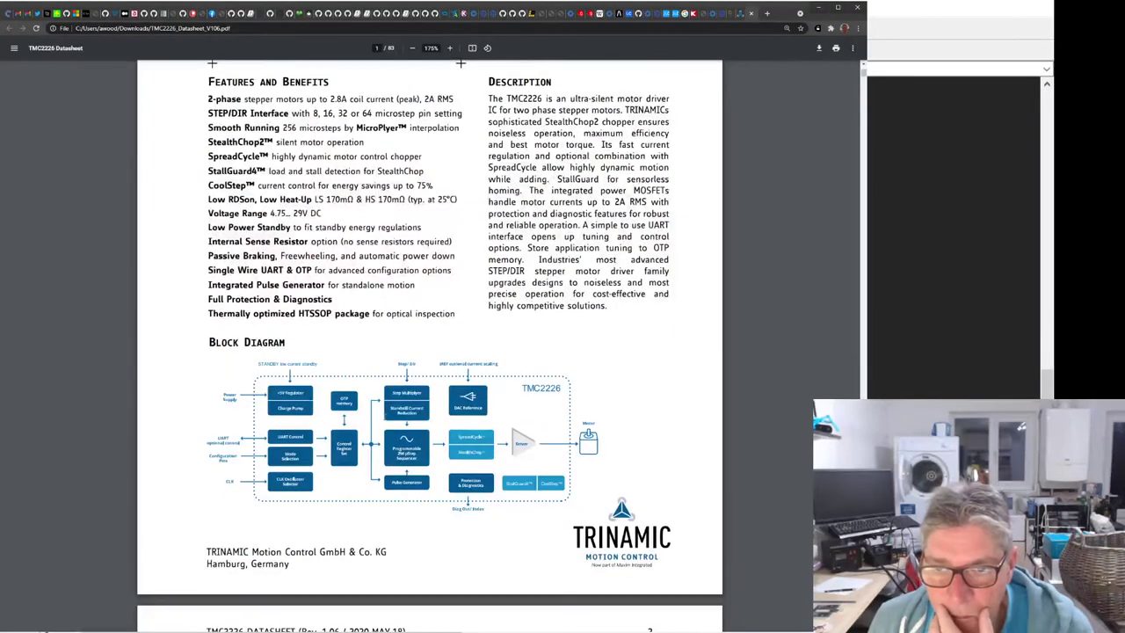
scroll(384, 420, down, 3)
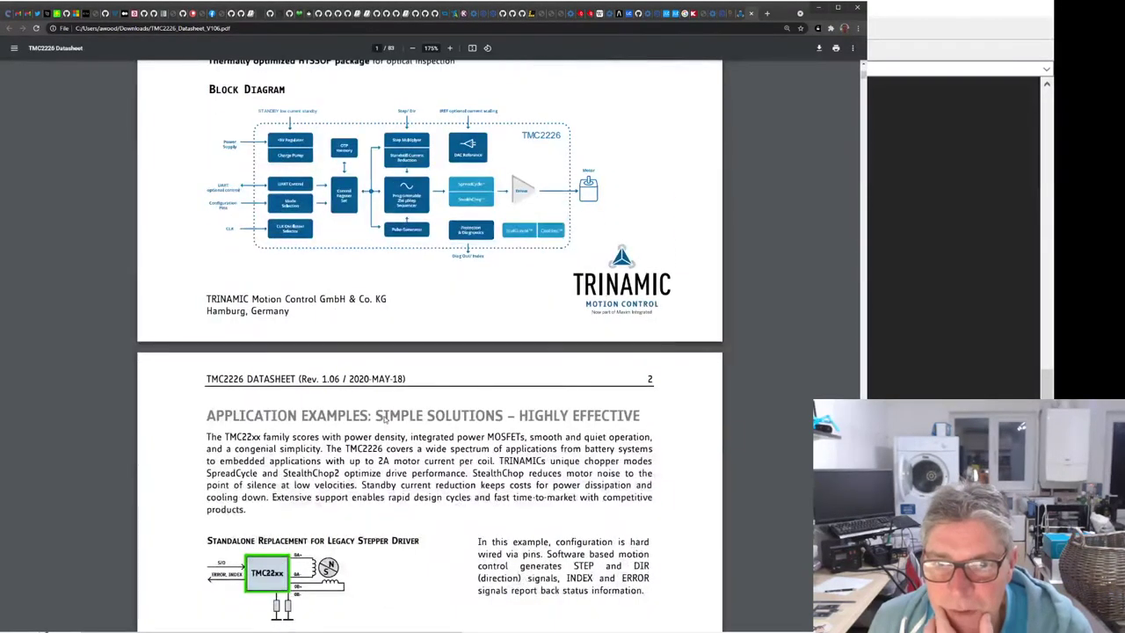
scroll(383, 419, down, 1)
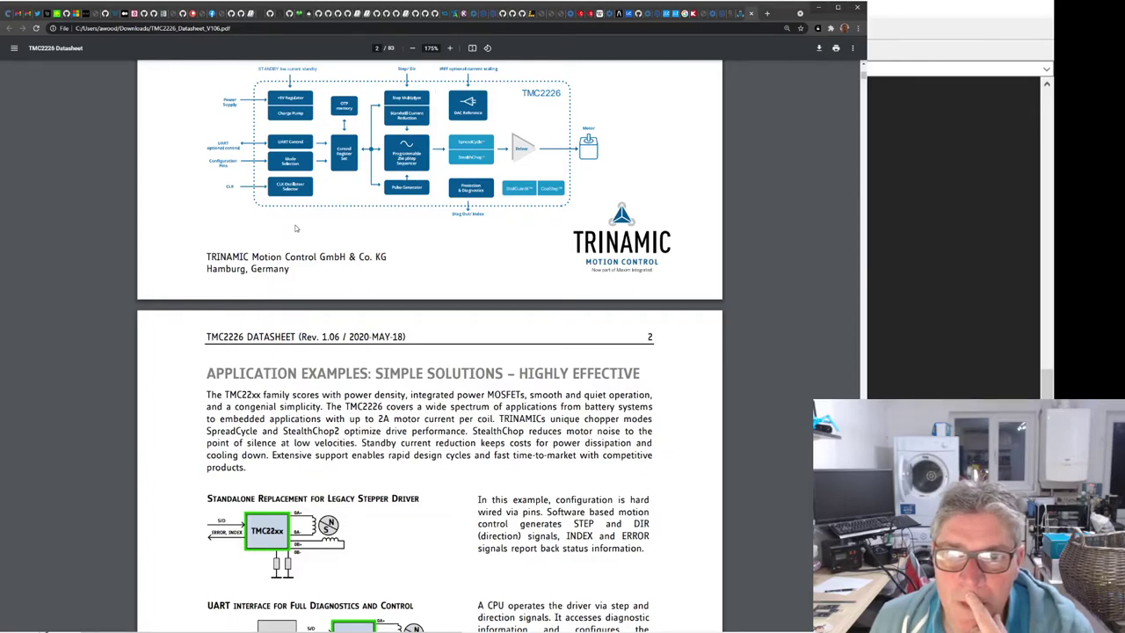
scroll(295, 229, down, 1)
scroll(329, 354, down, 2)
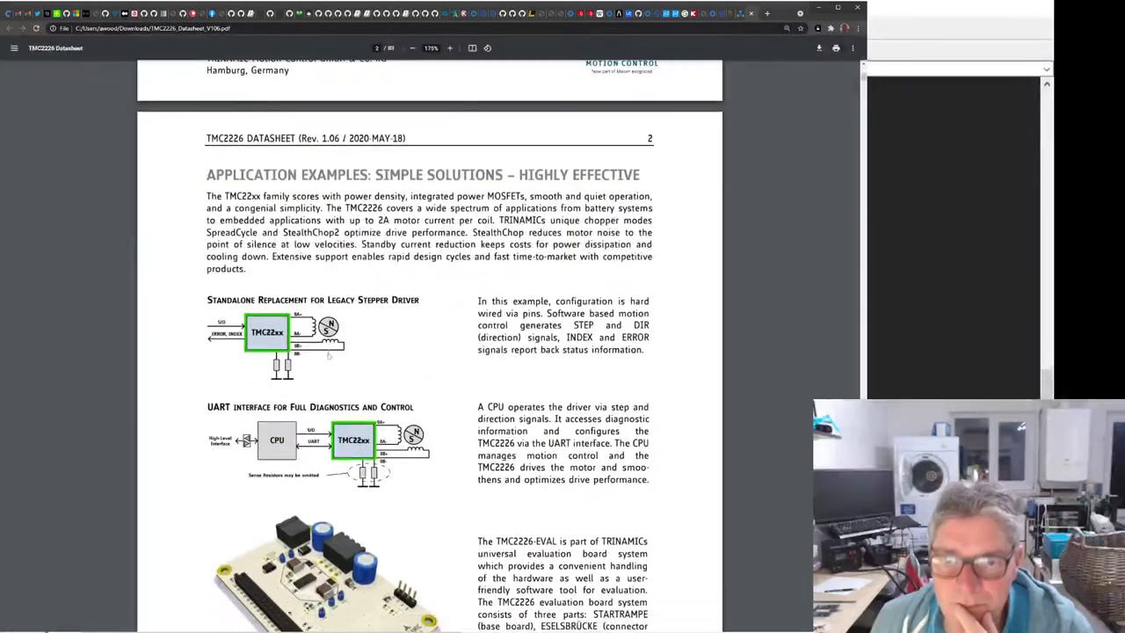
scroll(328, 356, down, 3)
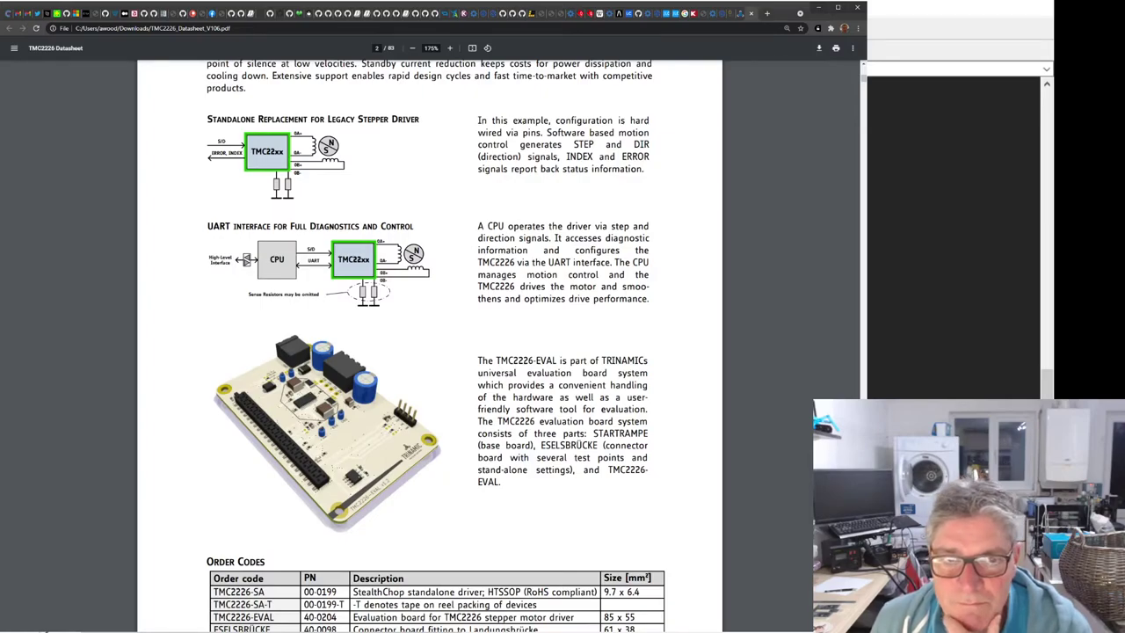
scroll(436, 345, down, 2)
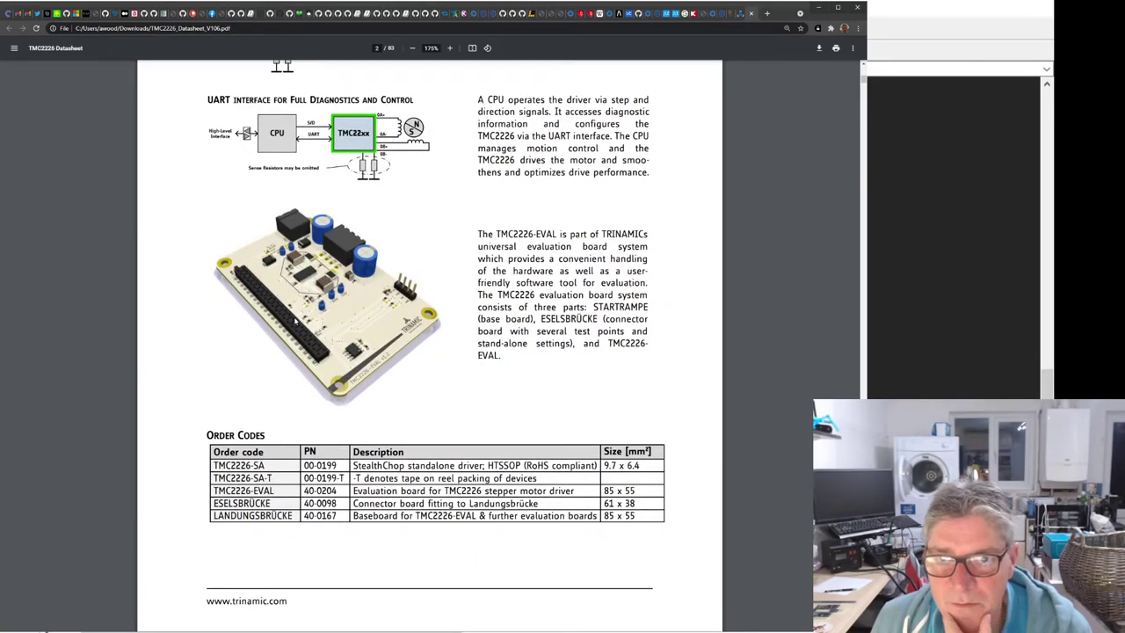
scroll(326, 349, down, 7)
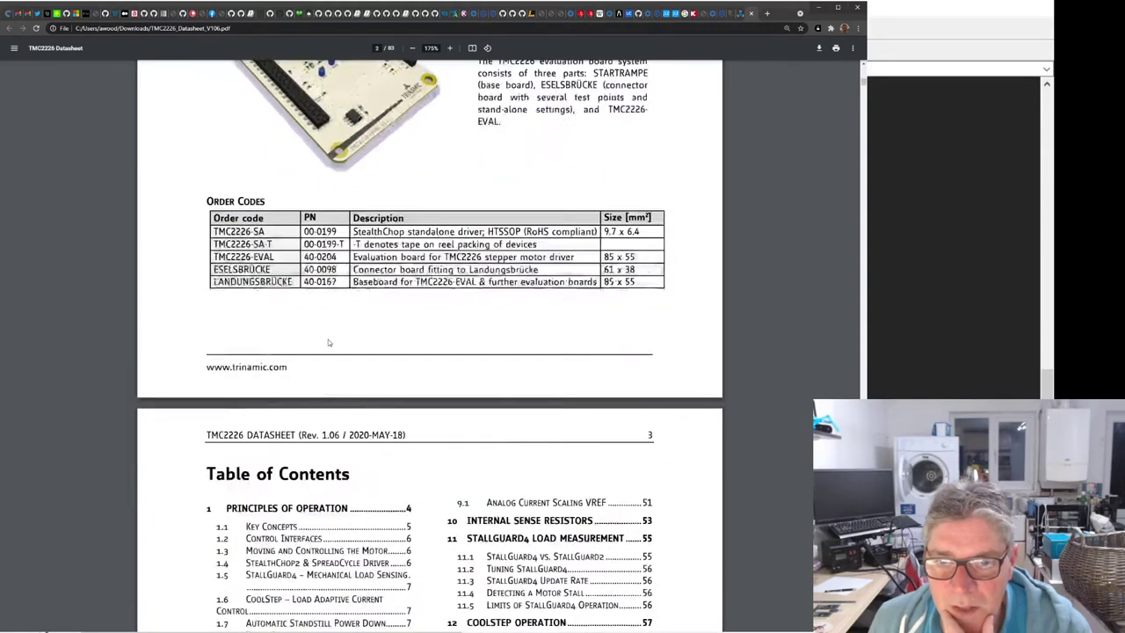
Step: Scroll through the page 3 table of contents, then back up to page 1's features list
scroll(329, 341, down, 2)
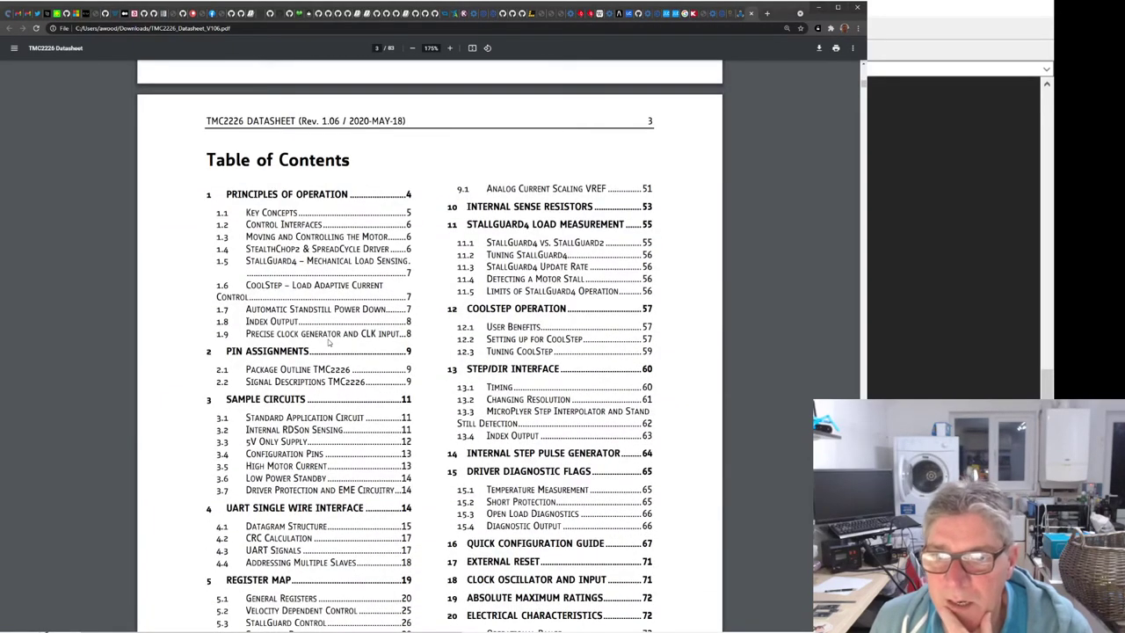
scroll(328, 341, down, 2)
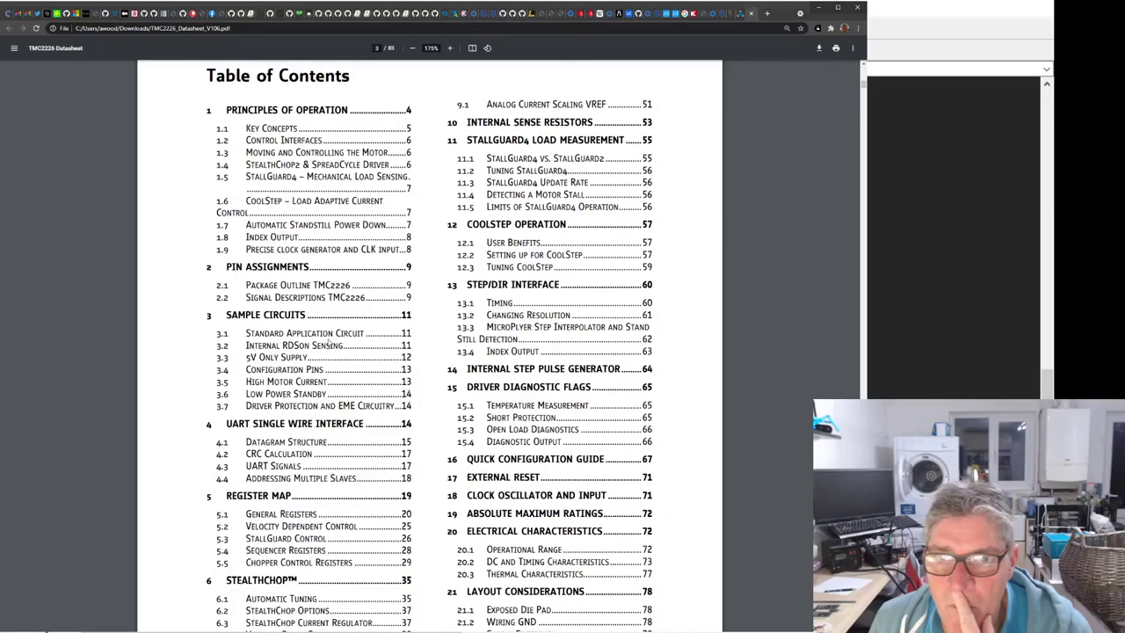
scroll(329, 343, down, 3)
scroll(329, 343, down, 6)
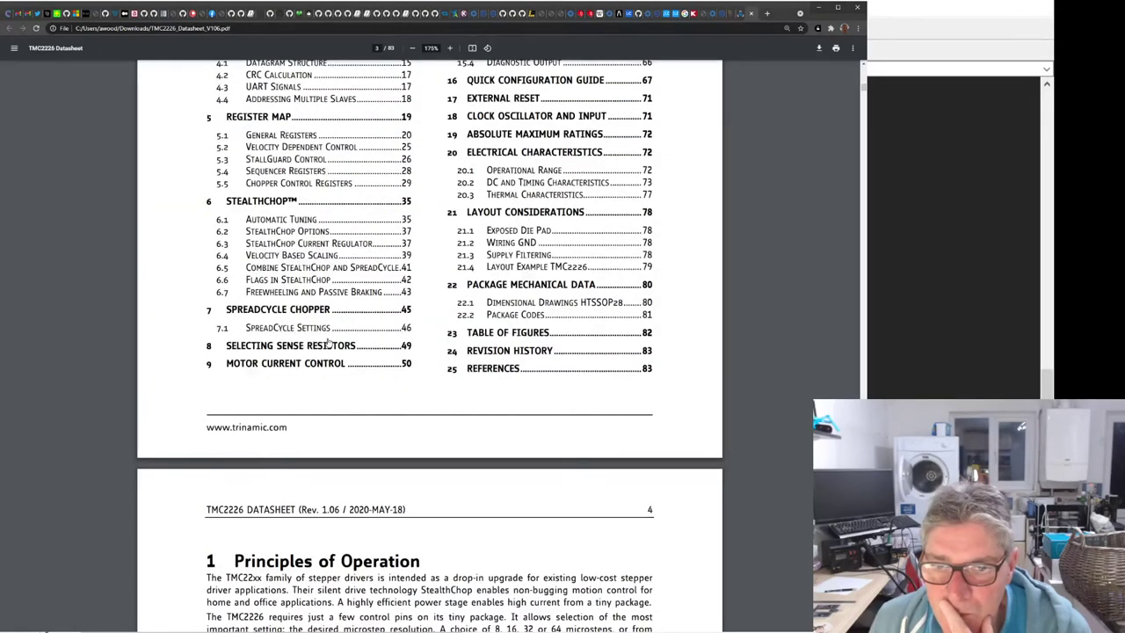
scroll(329, 343, down, 6)
scroll(329, 342, up, 10)
scroll(328, 341, up, 20)
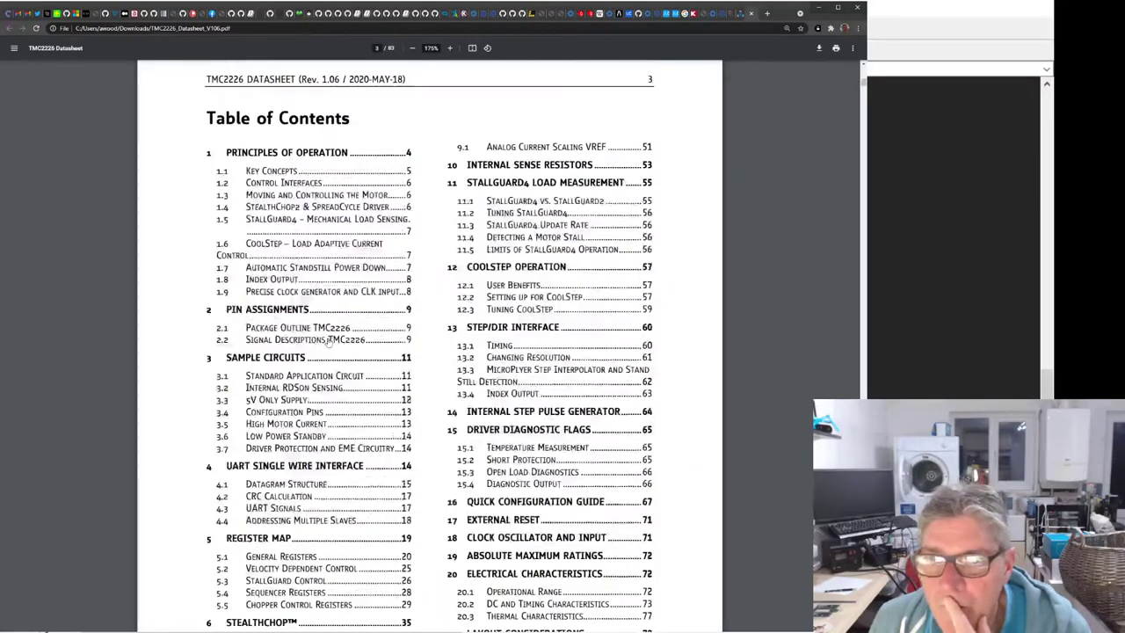
scroll(329, 341, up, 18)
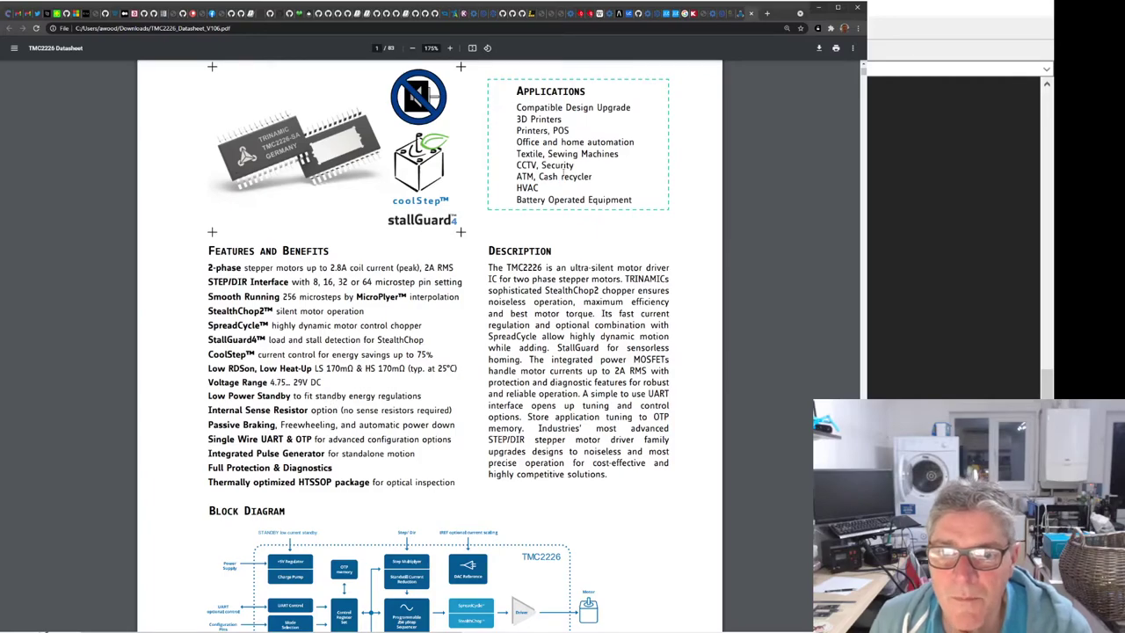
Step: Close the TMC2226 datasheet, Trinamic page and leftover tabs, leaving the LV8548MC datasheet
click(747, 14)
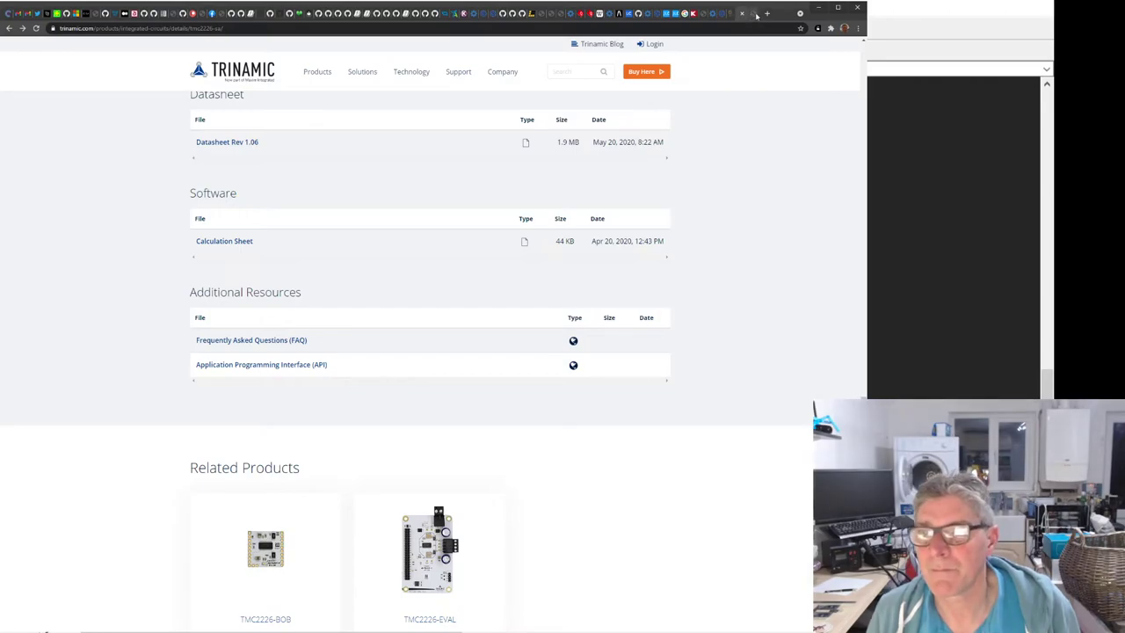
click(755, 14)
click(754, 14)
click(753, 14)
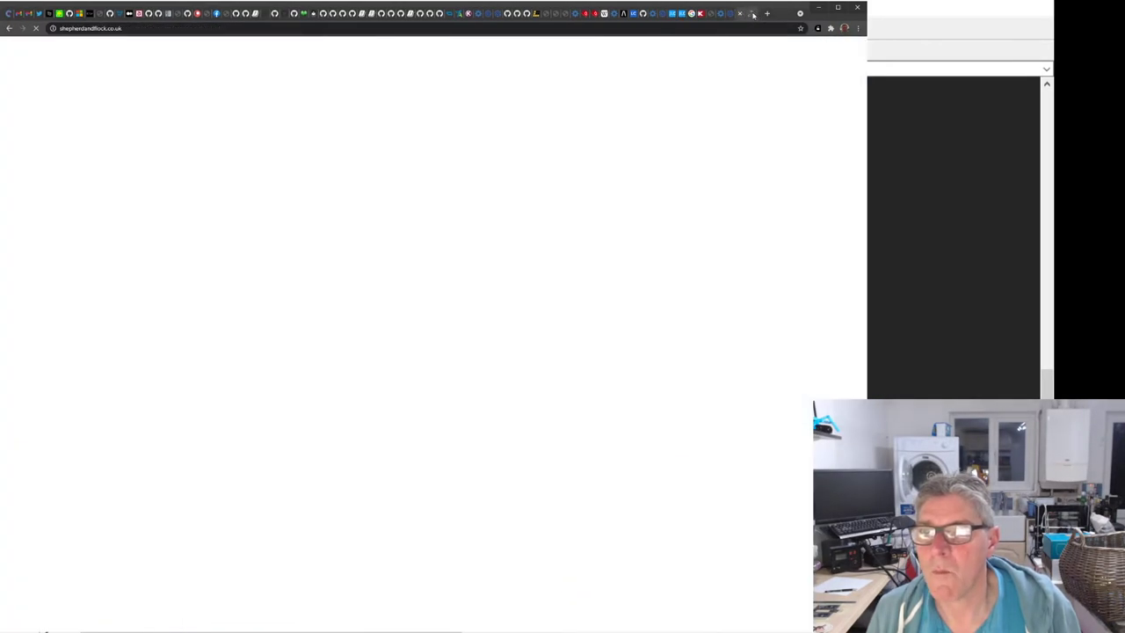
click(753, 14)
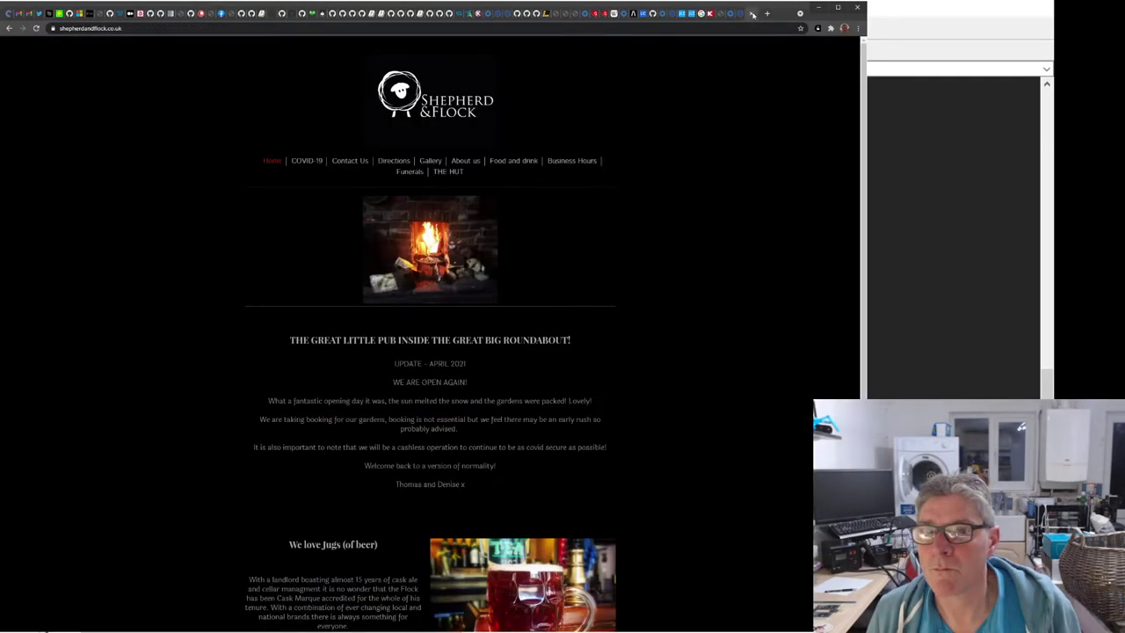
click(750, 14)
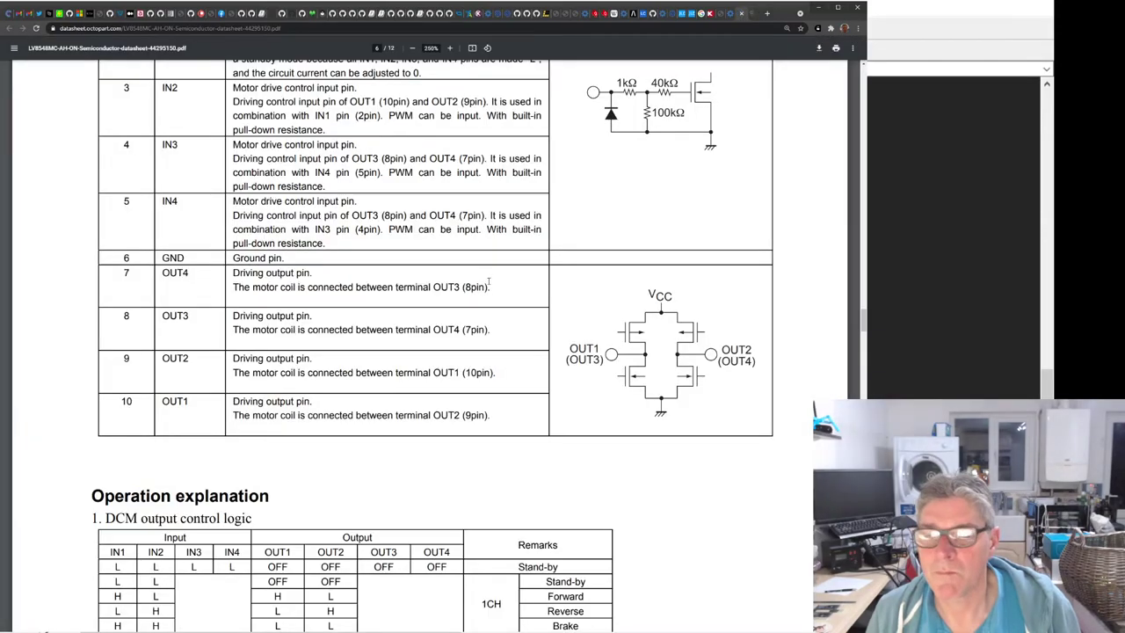
Step: Scroll up to the LV8548MC pin function table, then return to the EAGLE board layout
scroll(492, 280, up, 1)
scroll(491, 280, up, 2)
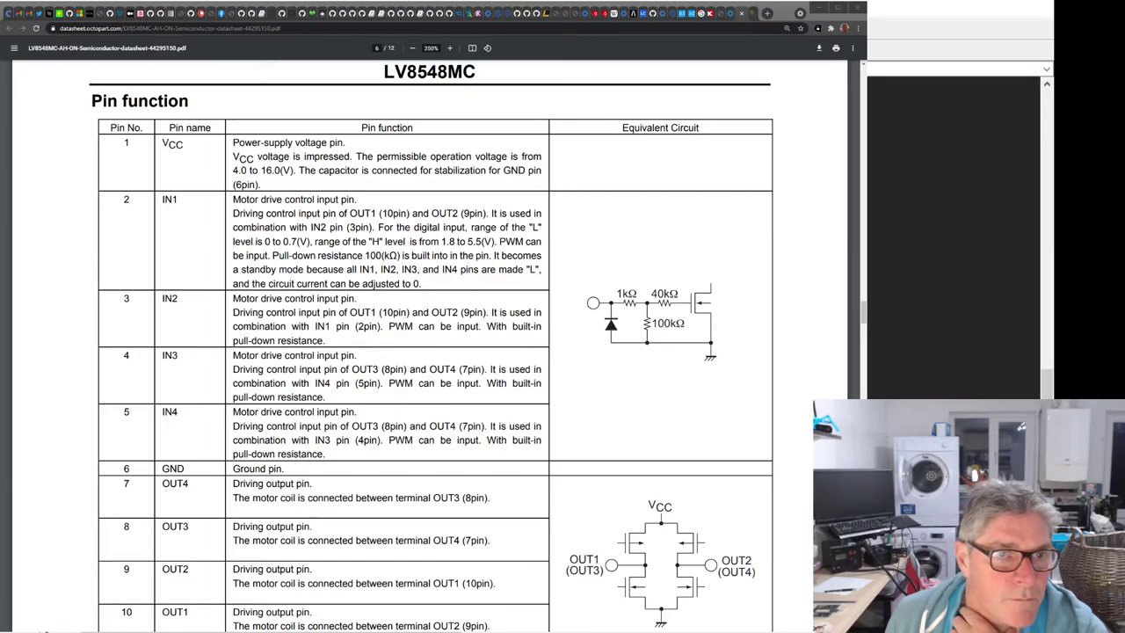
key(alt+Tab)
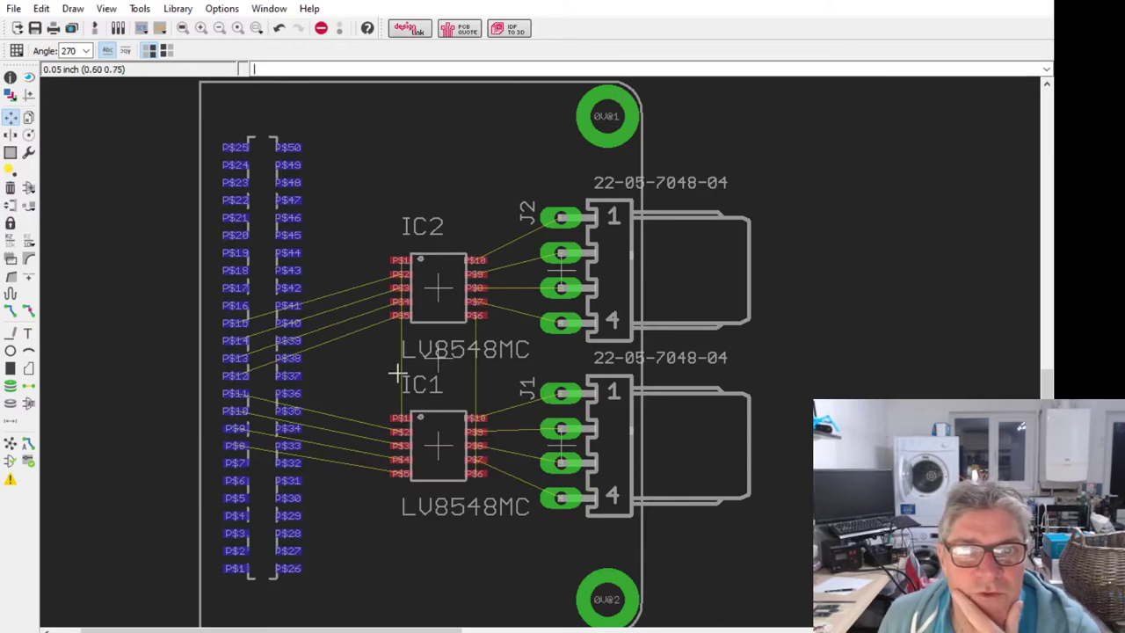
scroll(396, 372, up, 1)
scroll(394, 387, up, 1)
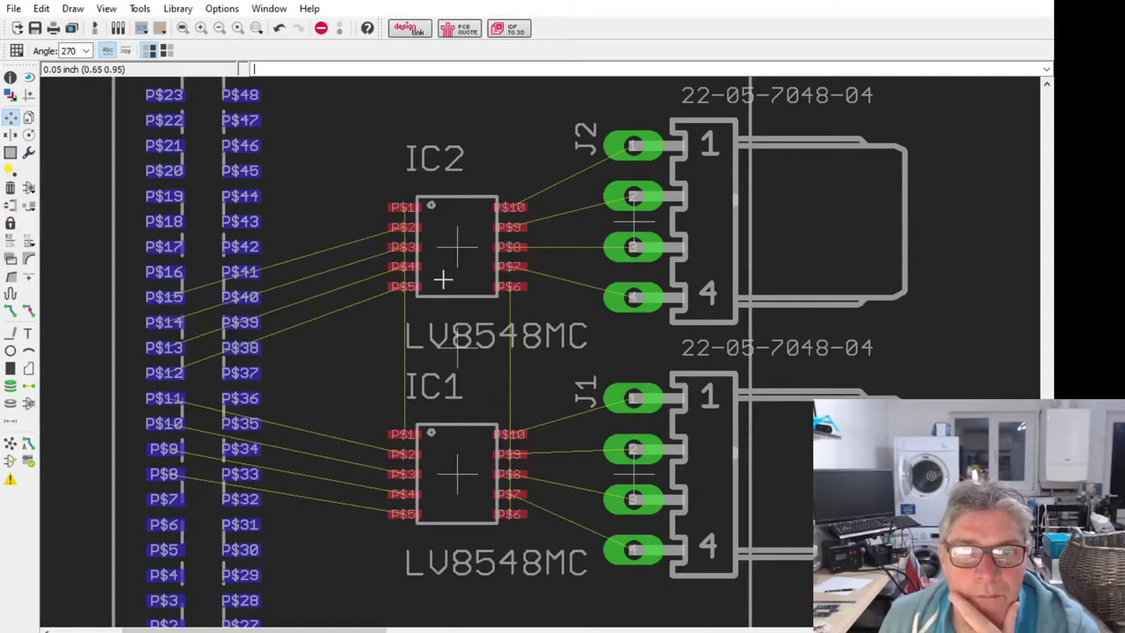
scroll(455, 283, down, 1)
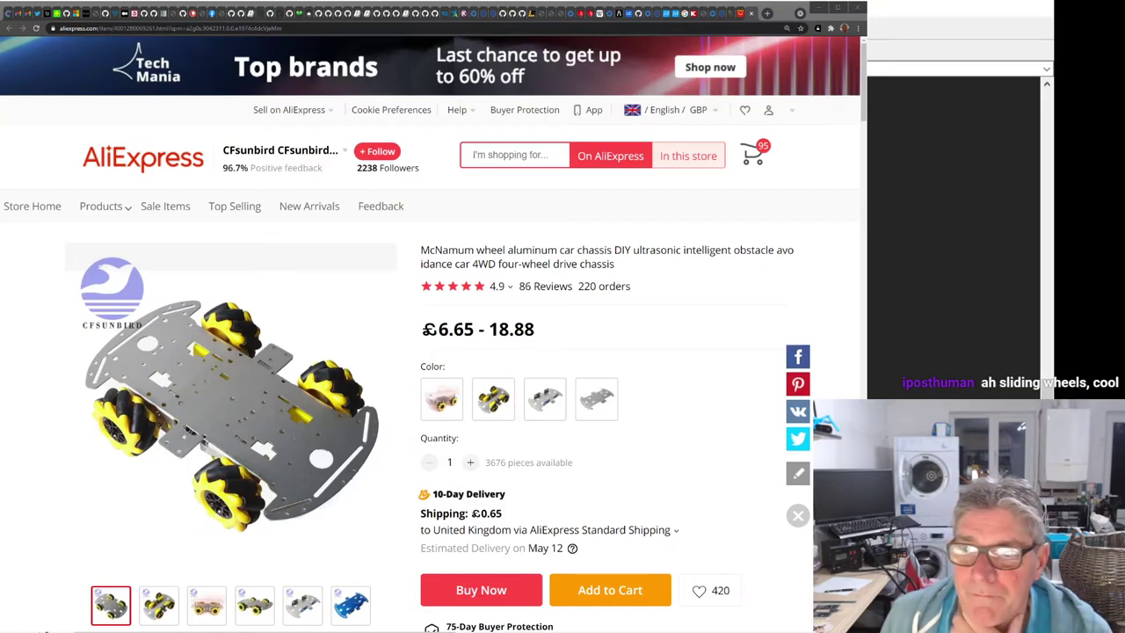
Step: Pick the chassis's 4WD-KIT option at £13.60, copy the product URL, and go to My Orders
click(206, 604)
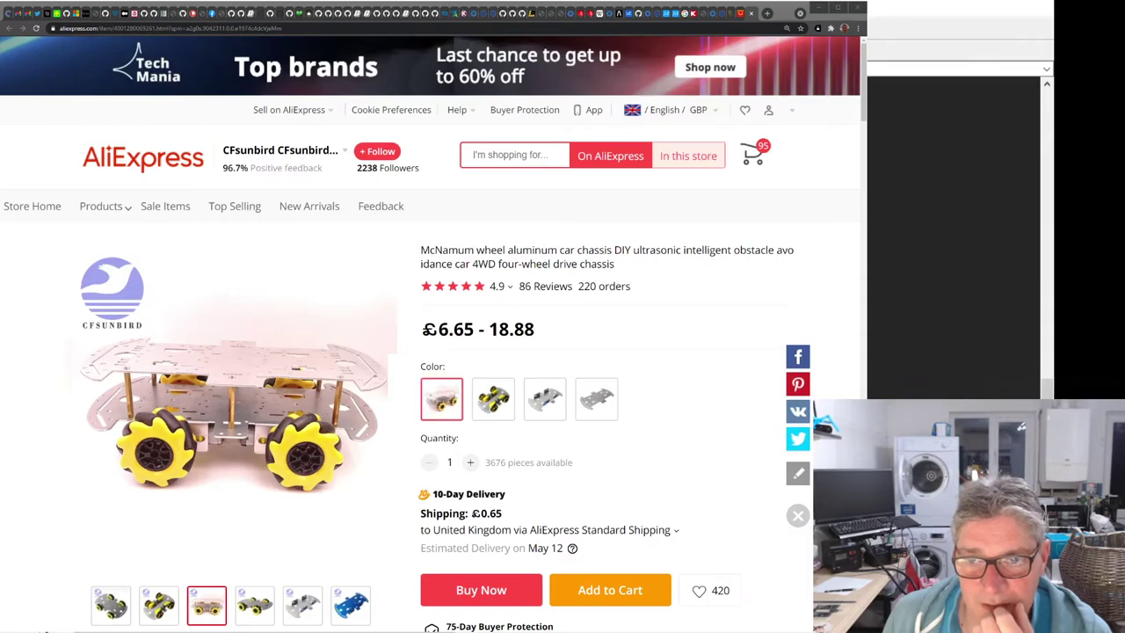
click(493, 398)
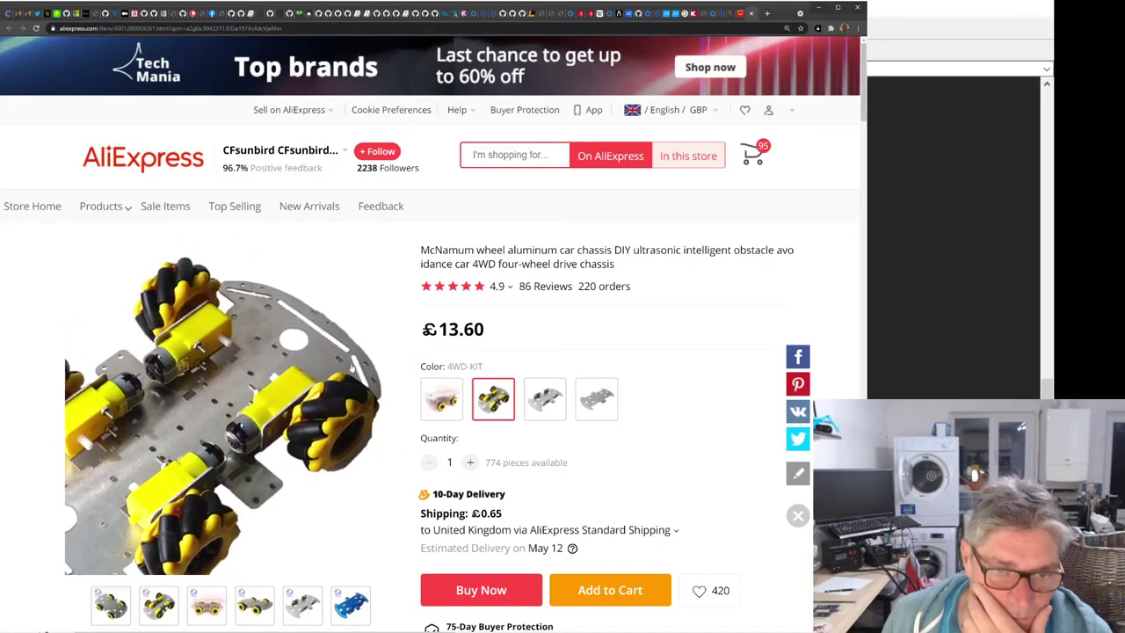
mouse_move(302, 605)
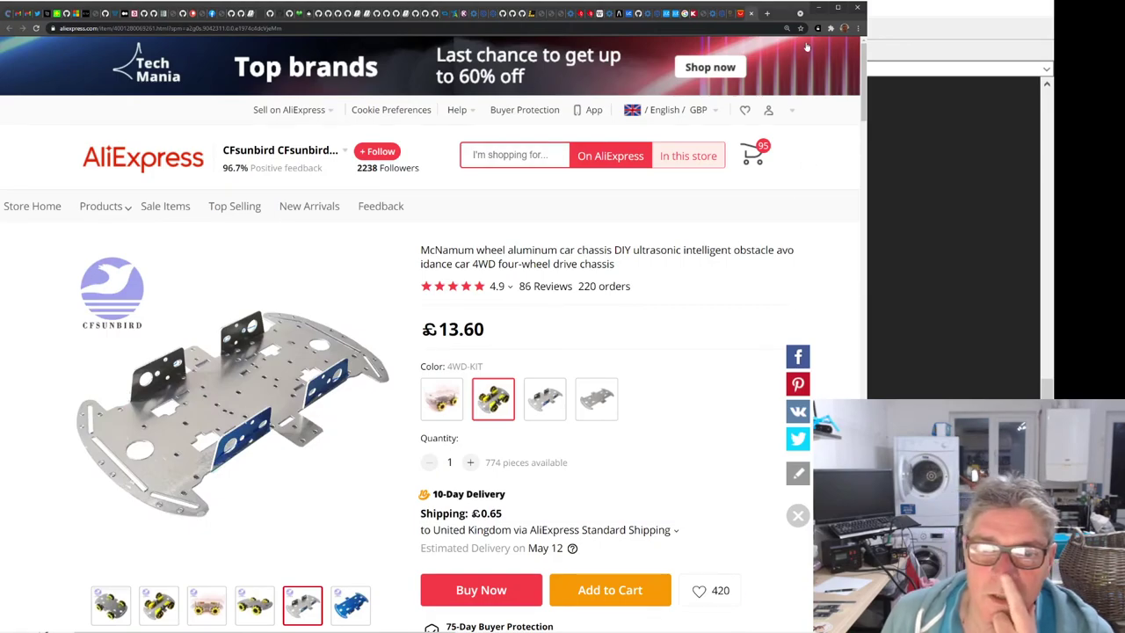
mouse_move(261, 448)
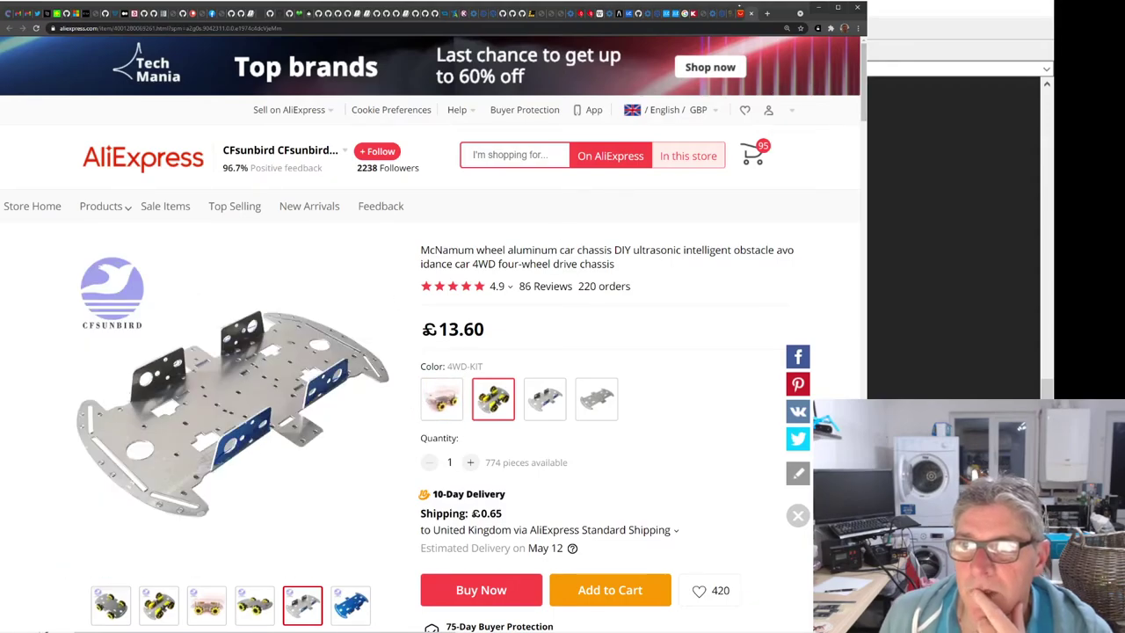
click(290, 29)
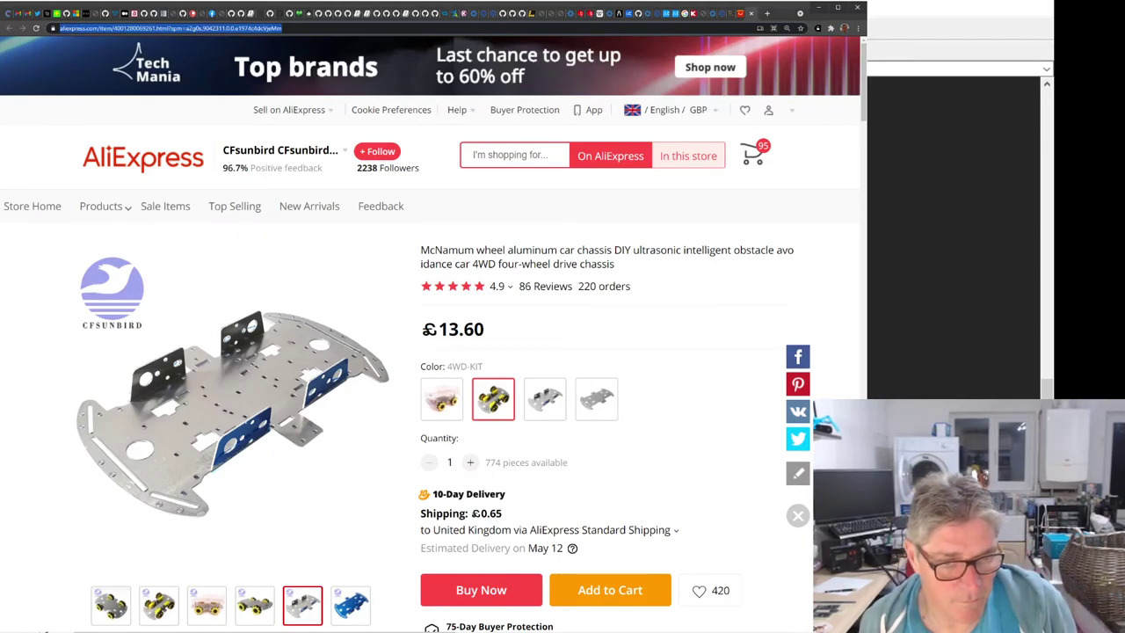
key(alt+Tab)
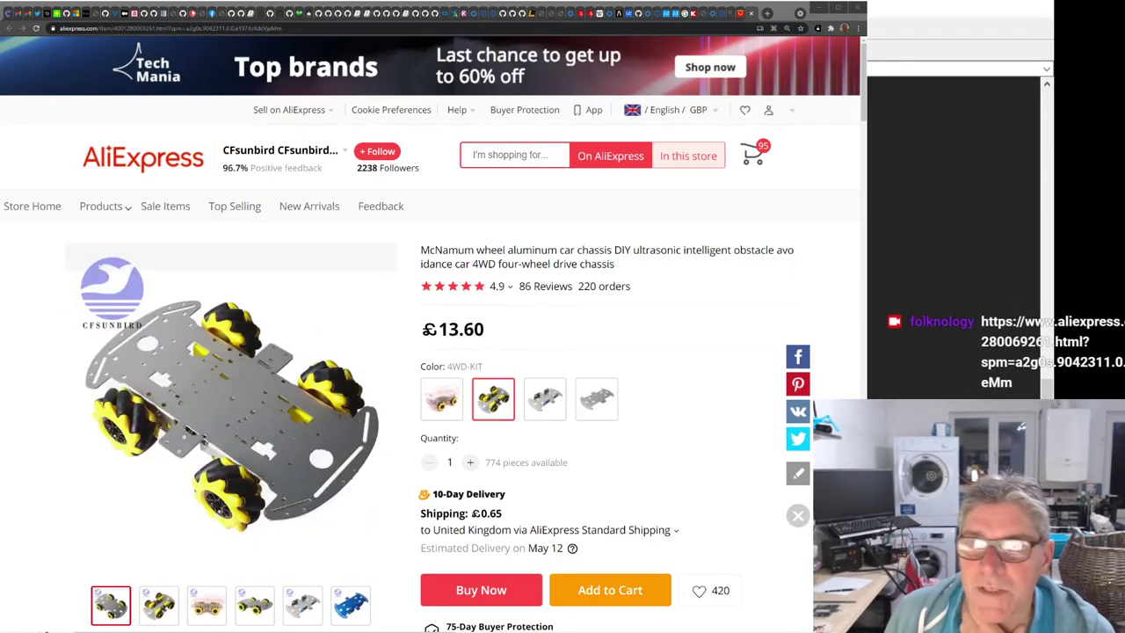
click(751, 13)
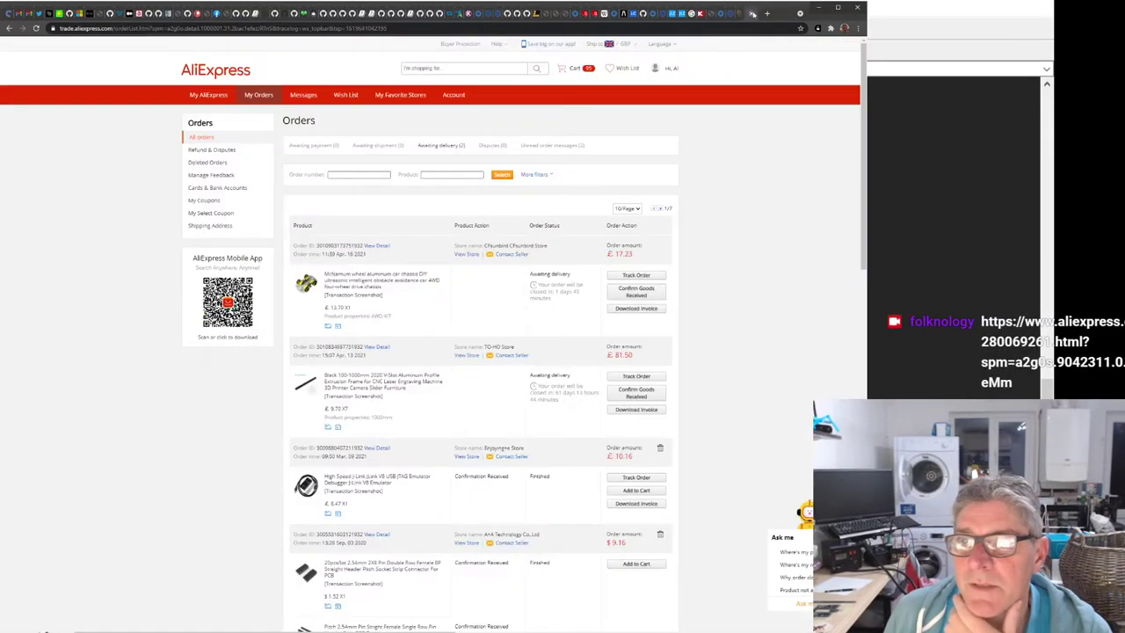
Step: Switch from AliExpress through the pub site tab to the LV8548MC datasheet tab
click(751, 13)
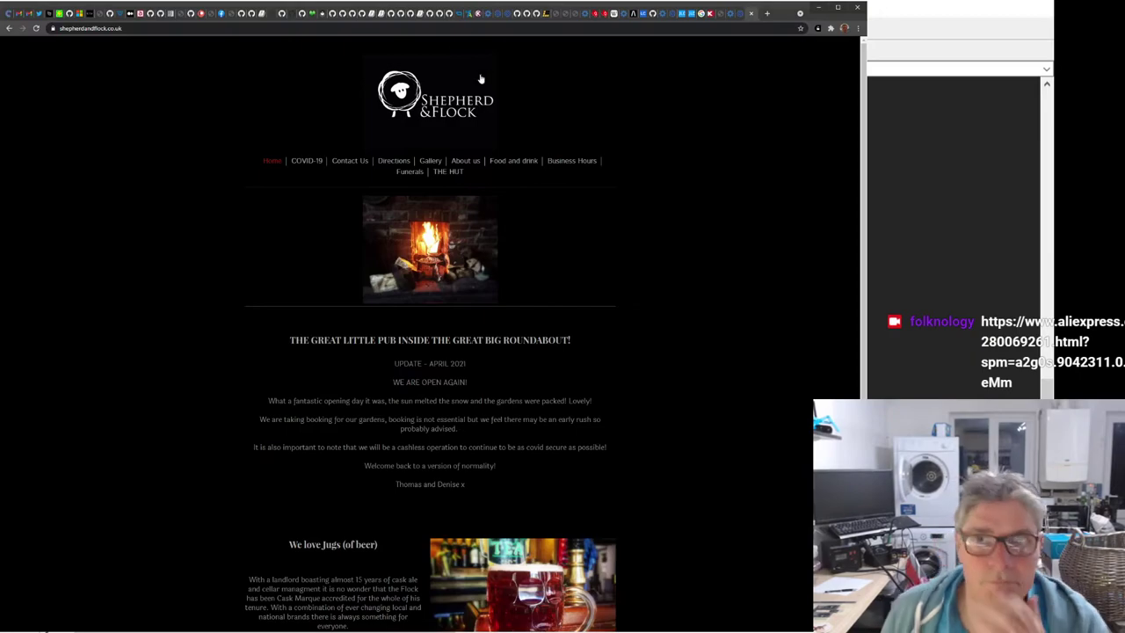
click(740, 15)
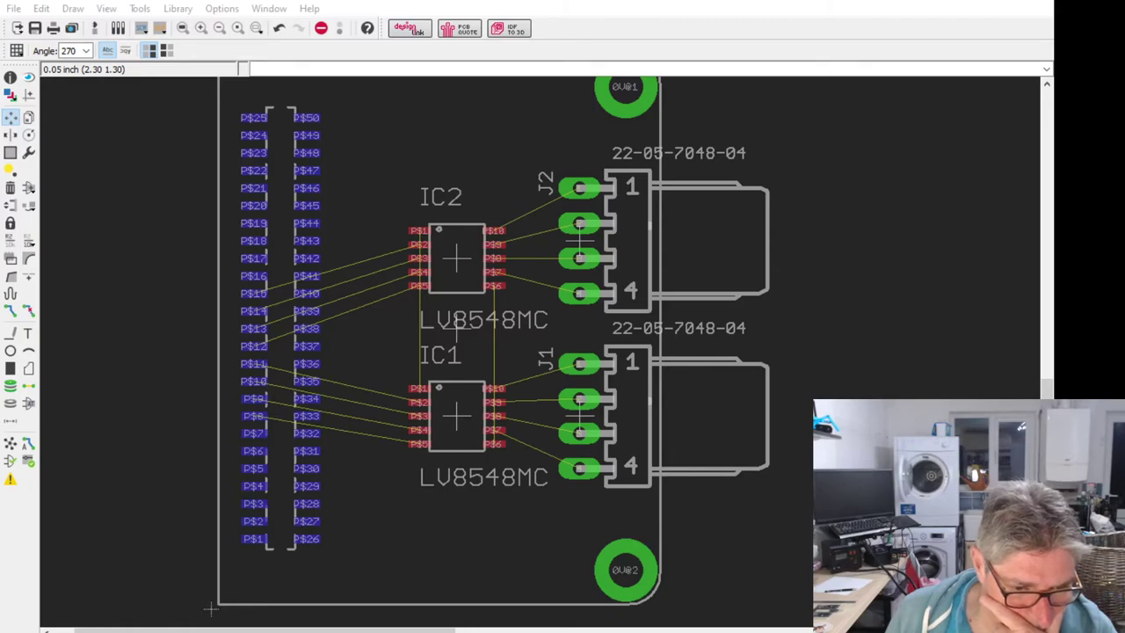
Step: Zoom out on the board layout and cancel the running command
scroll(559, 483, down, 1)
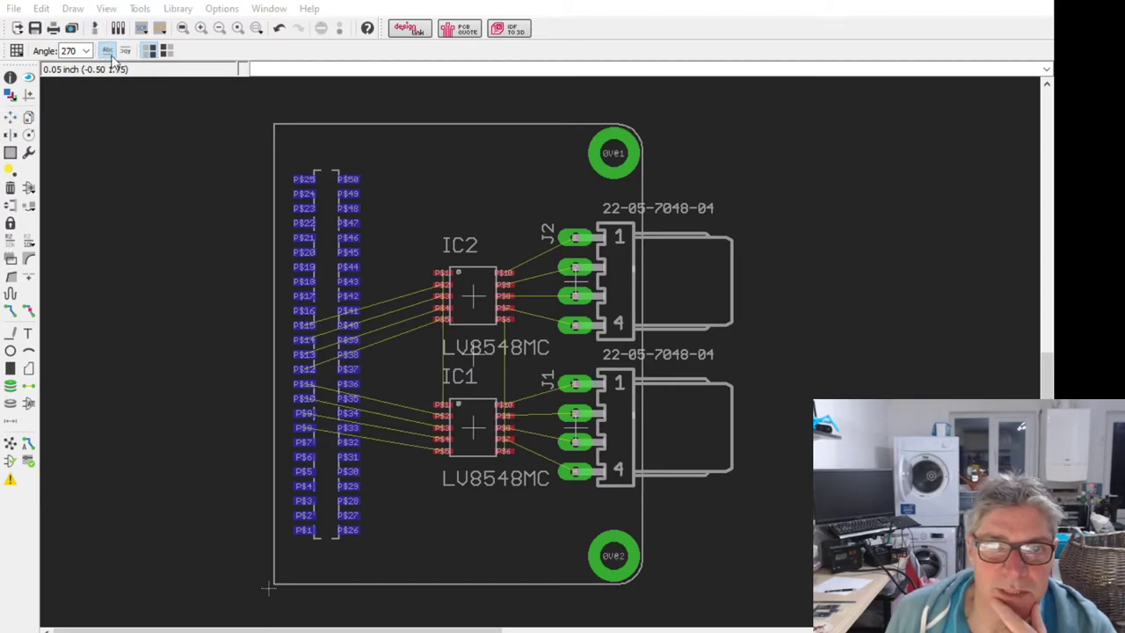
key(Escape)
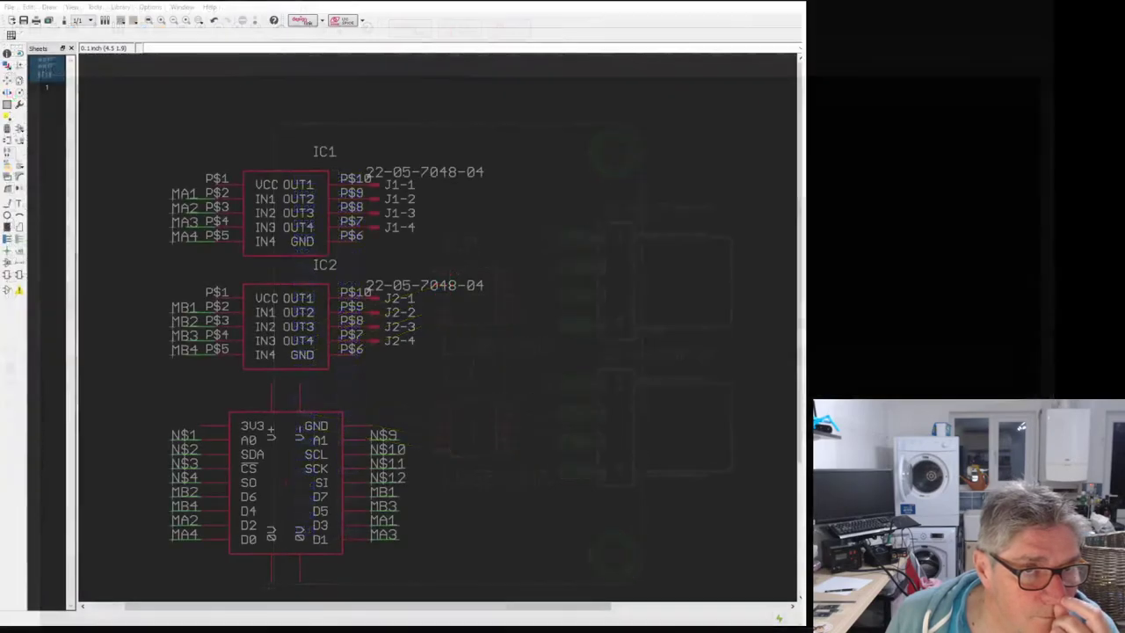
Step: Review the schematic's MA1–MA4 and MB1–MB4 labels, then start adding a part
scroll(248, 535, down, 3)
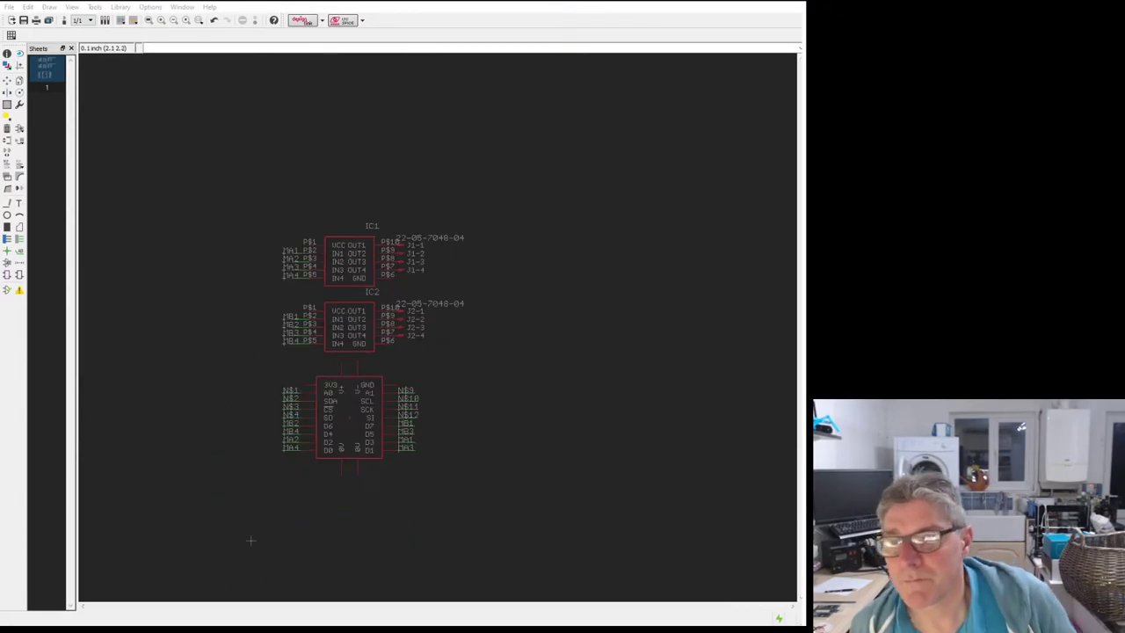
scroll(201, 597, up, 2)
scroll(407, 270, up, 2)
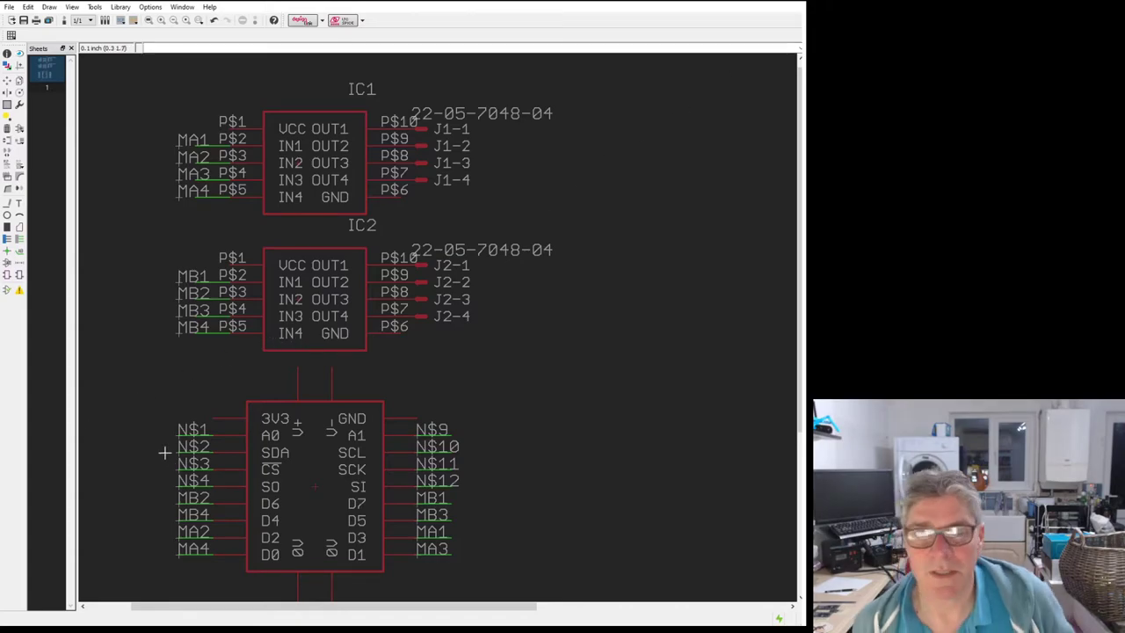
scroll(343, 452, down, 1)
scroll(281, 355, down, 1)
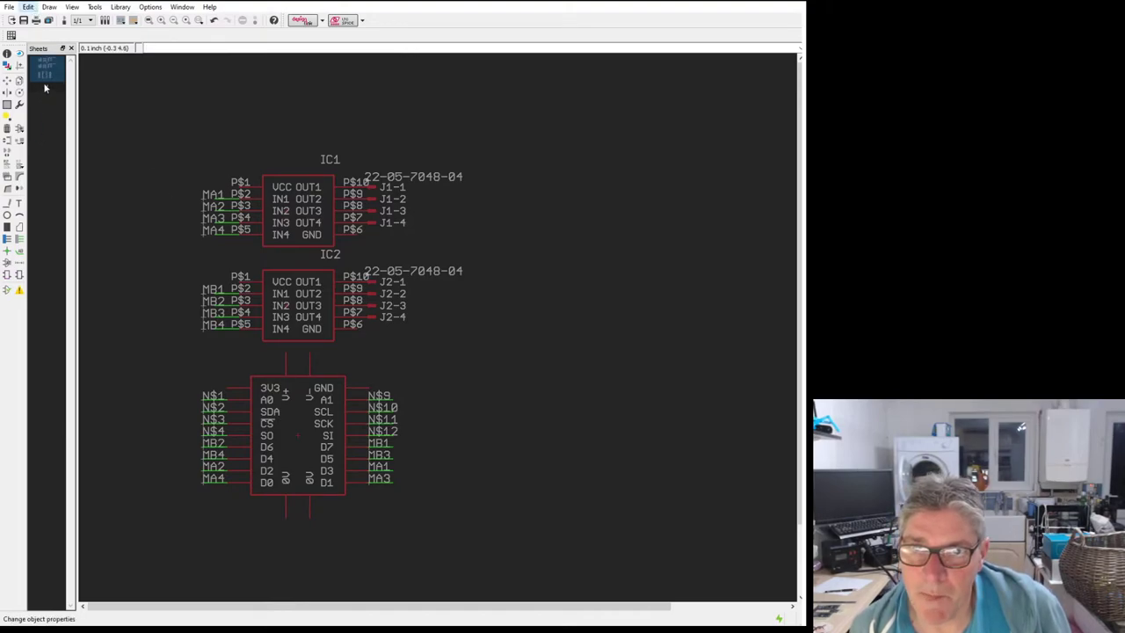
key(Delete)
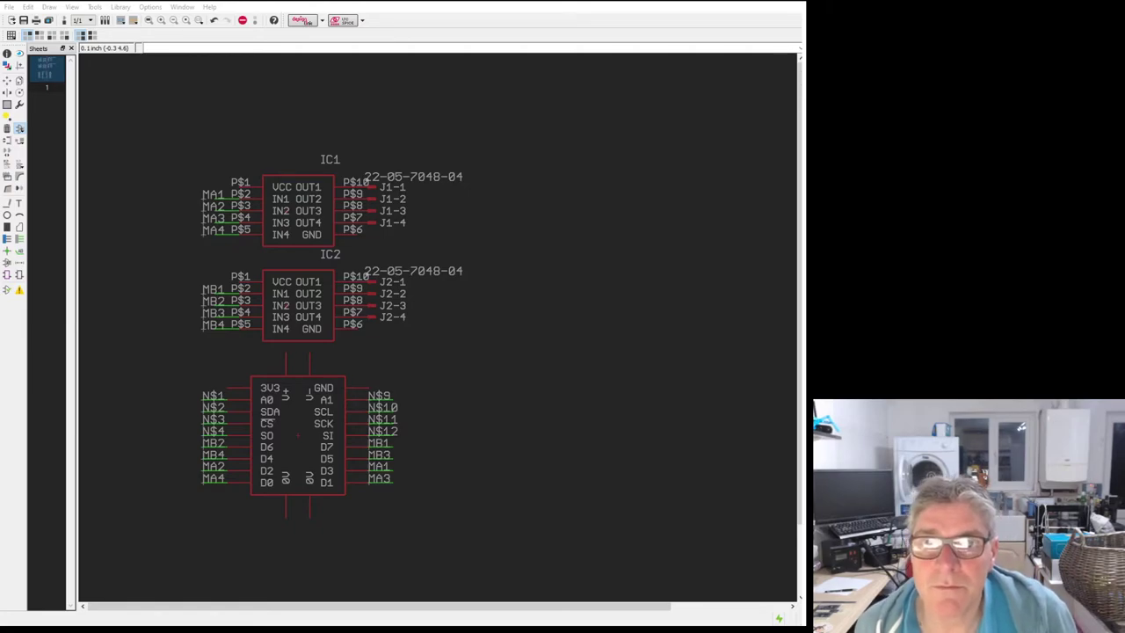
Step: Place V+ supply symbols near the P$1 pins of IC2 and IC1
click(281, 365)
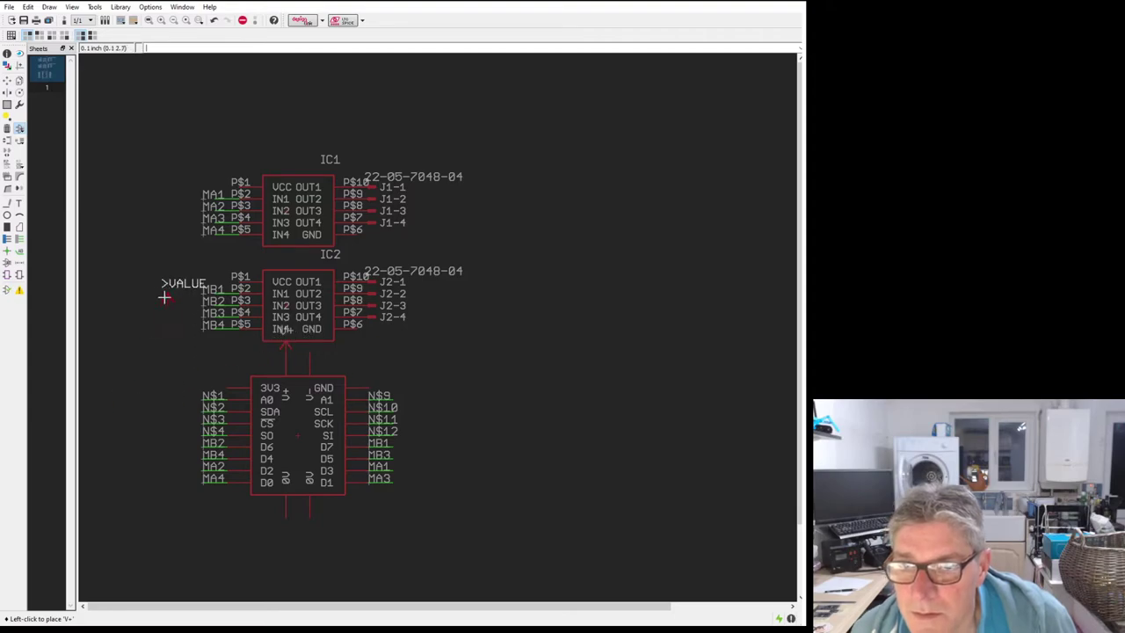
click(235, 266)
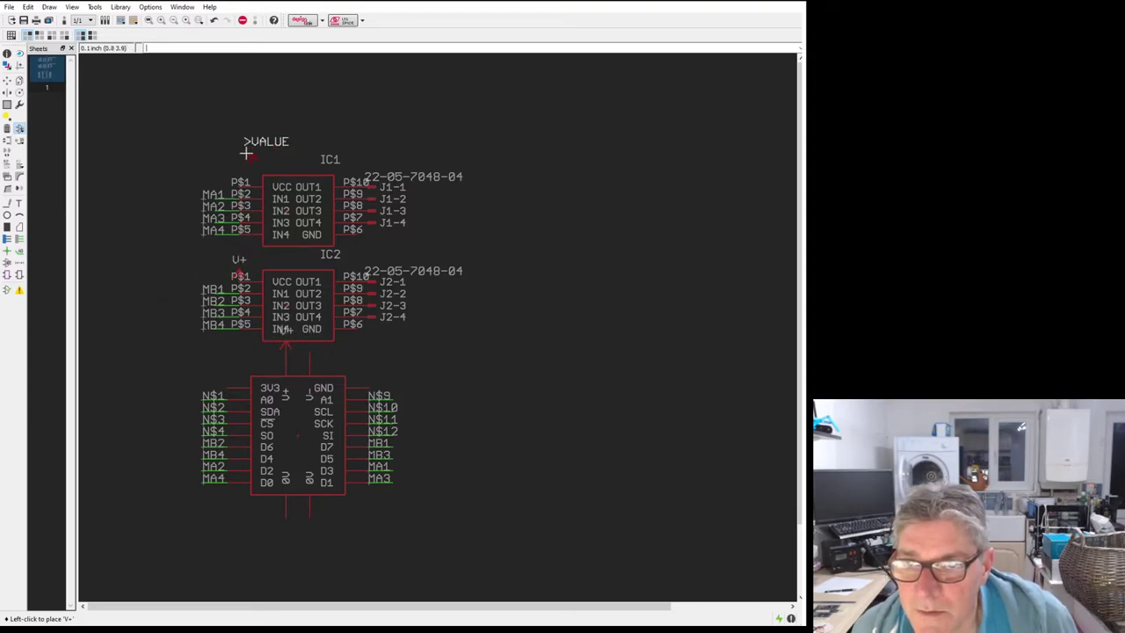
click(237, 170)
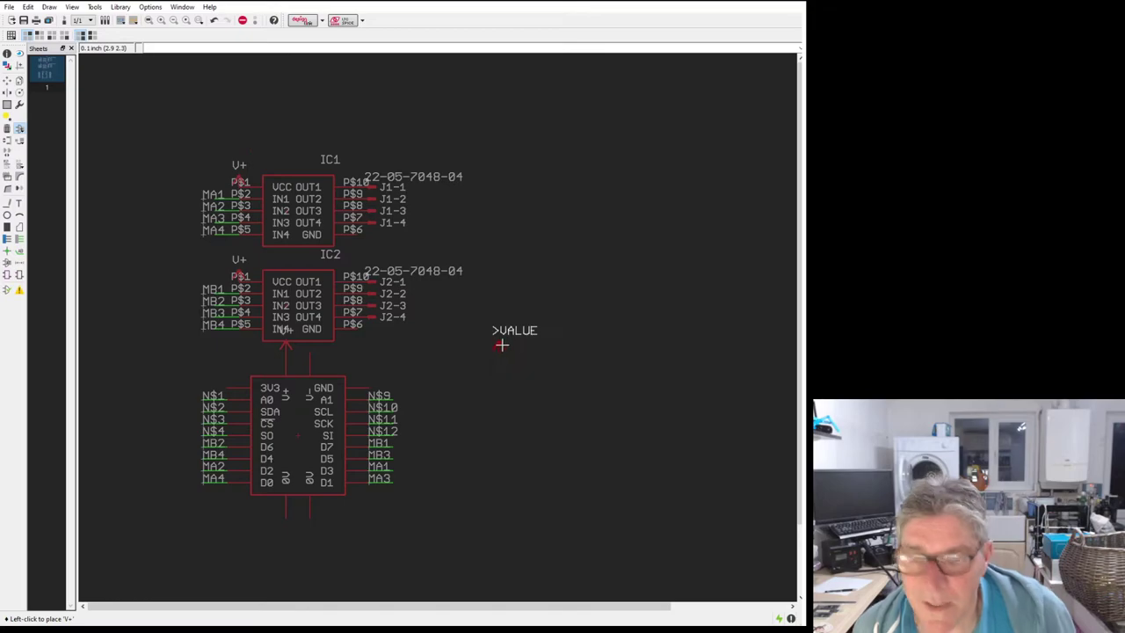
key(Escape)
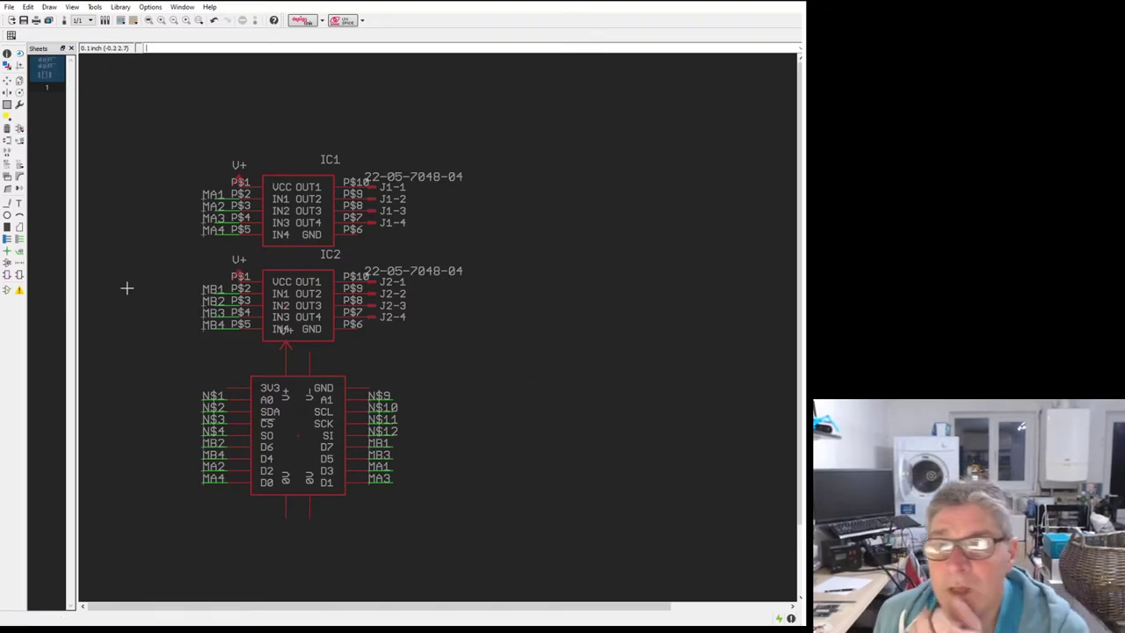
Step: Group the header chip with its V+ supply and move the group slightly lower
click(7, 104)
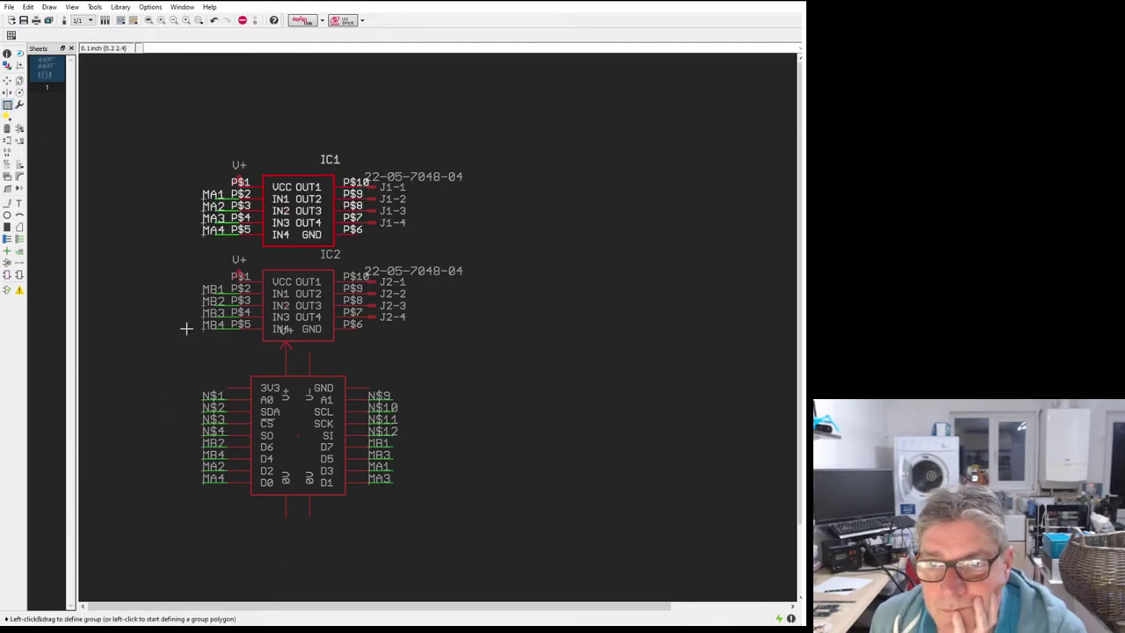
drag(186, 329, 397, 531)
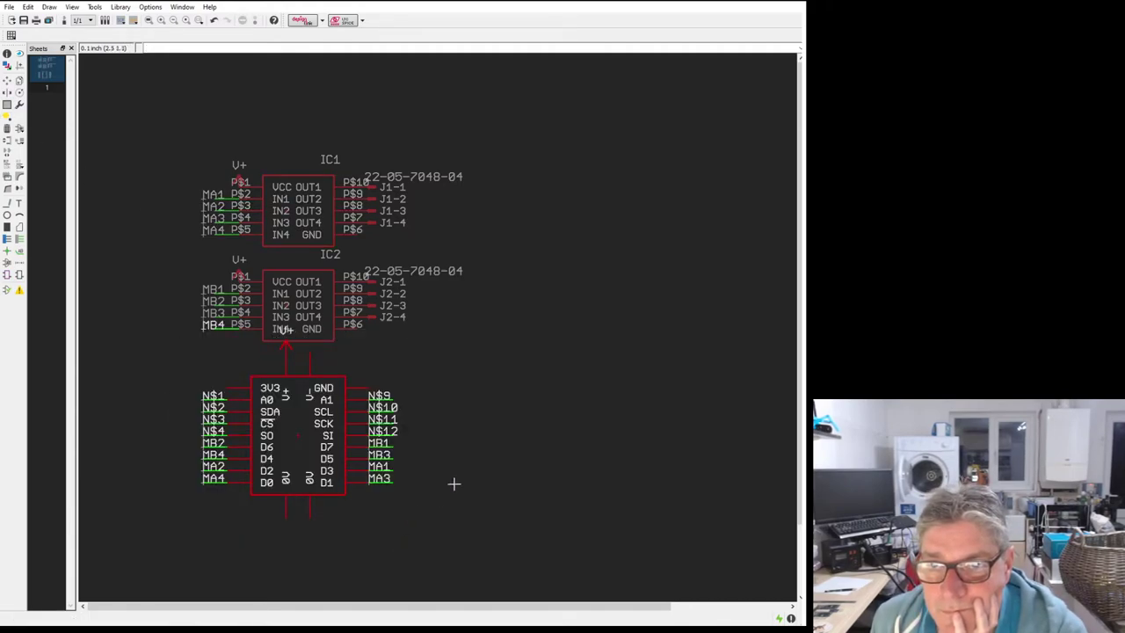
click(7, 103)
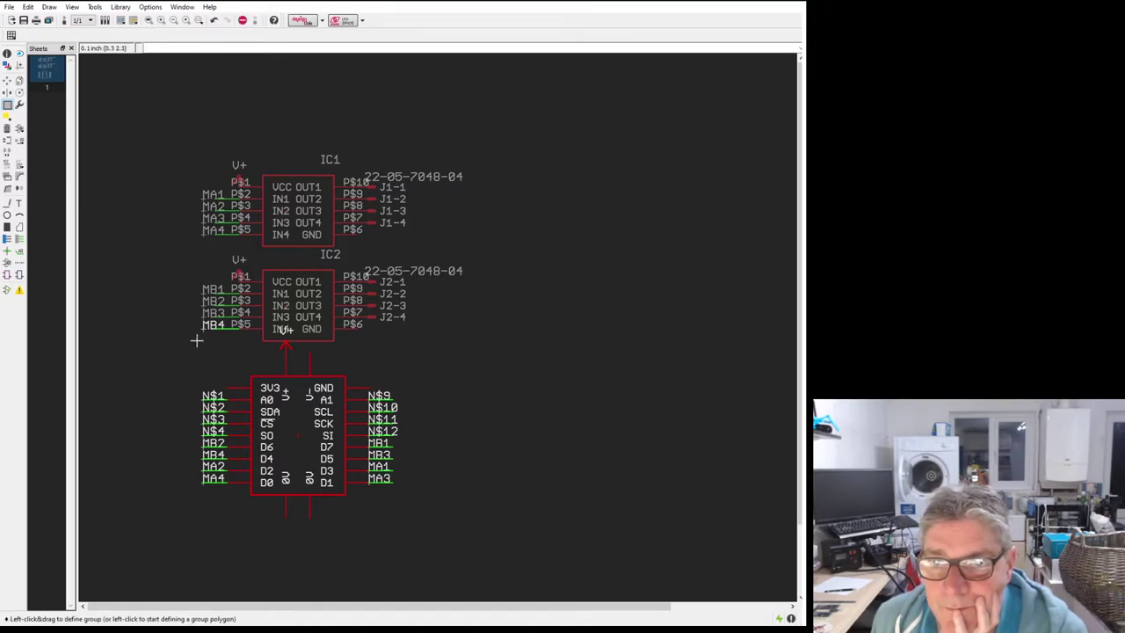
drag(196, 335, 431, 510)
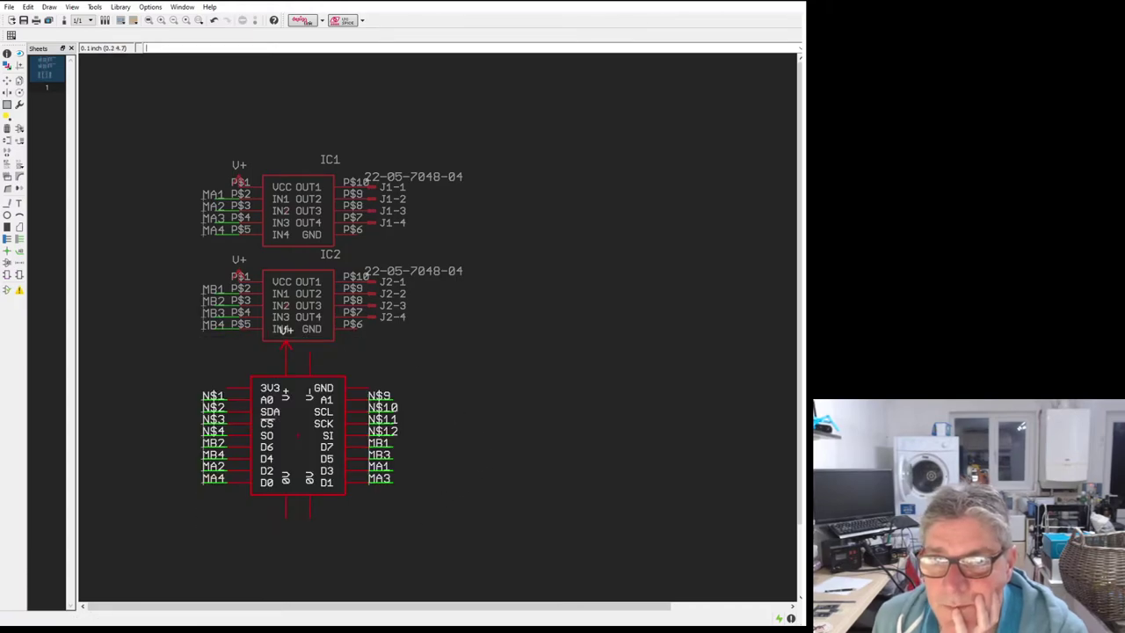
click(7, 80)
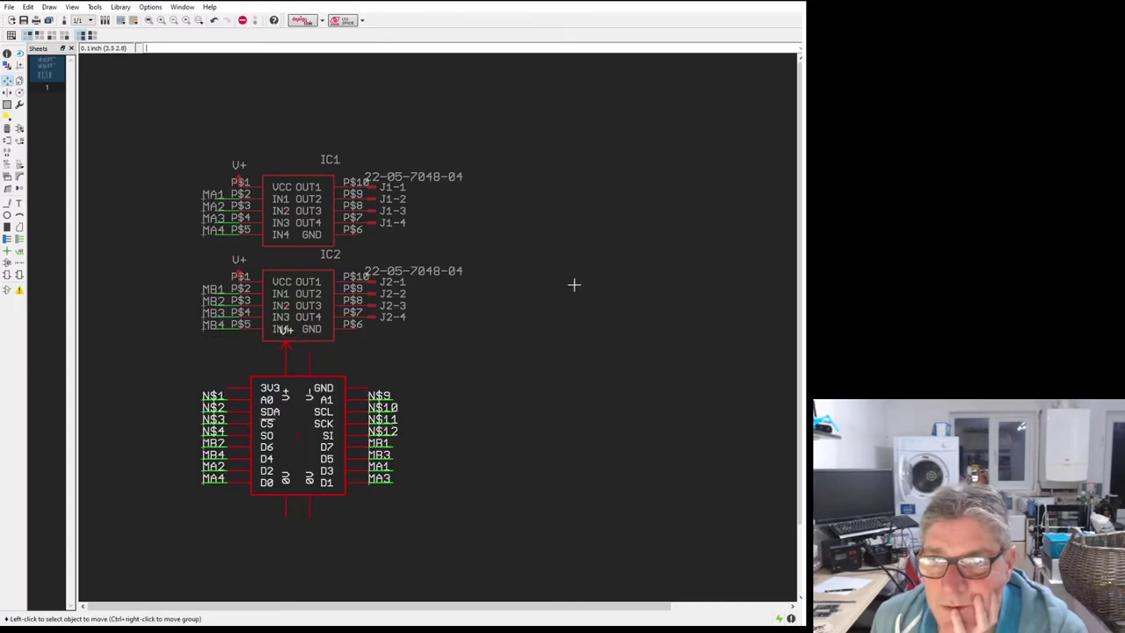
ctrl+right_click(527, 243)
click(524, 254)
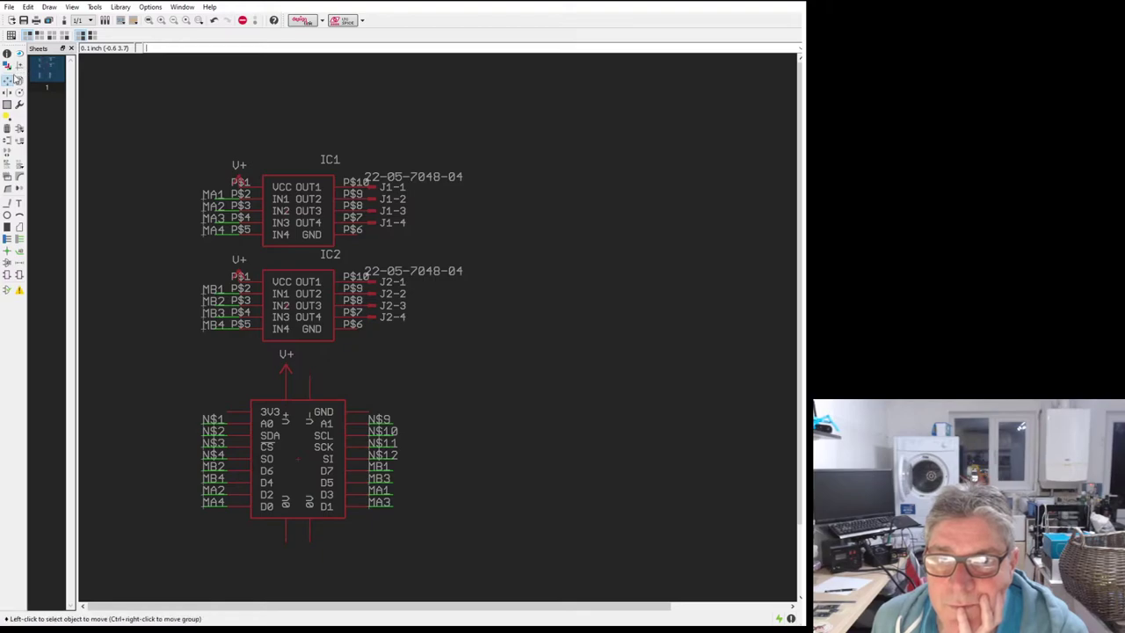
Step: Move the IC1 and IC2 V+ supply symbols onto their P$1 pins
click(240, 177)
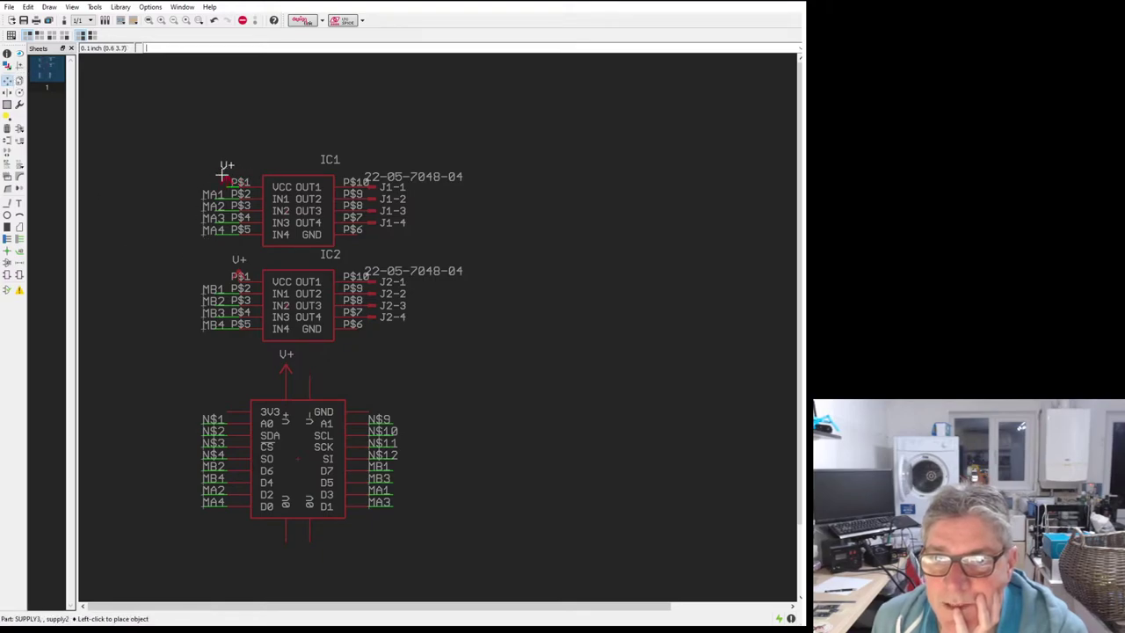
click(221, 175)
click(238, 264)
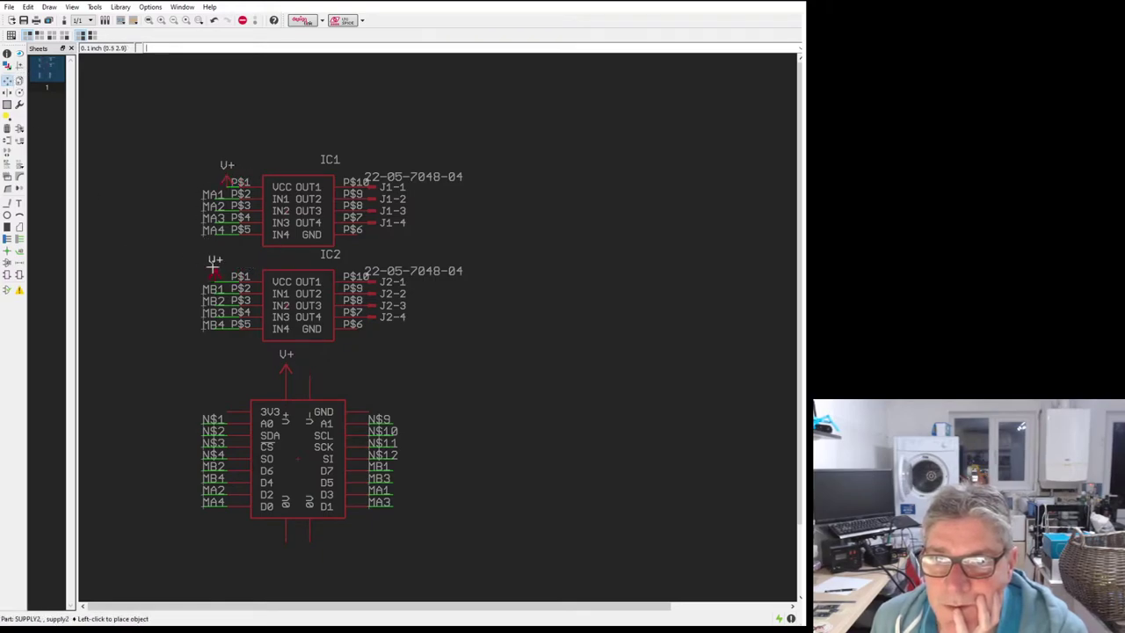
click(227, 271)
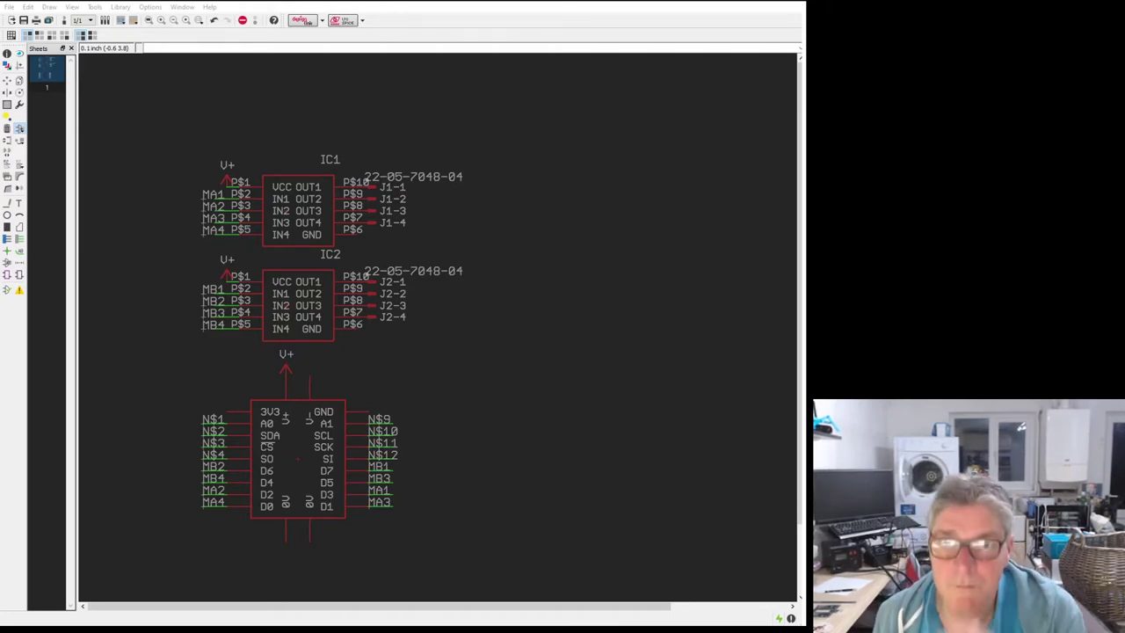
Step: Attach V- supply symbols to IC2 P$6, IC1 P$6 and the header chip's GND top pin
click(252, 362)
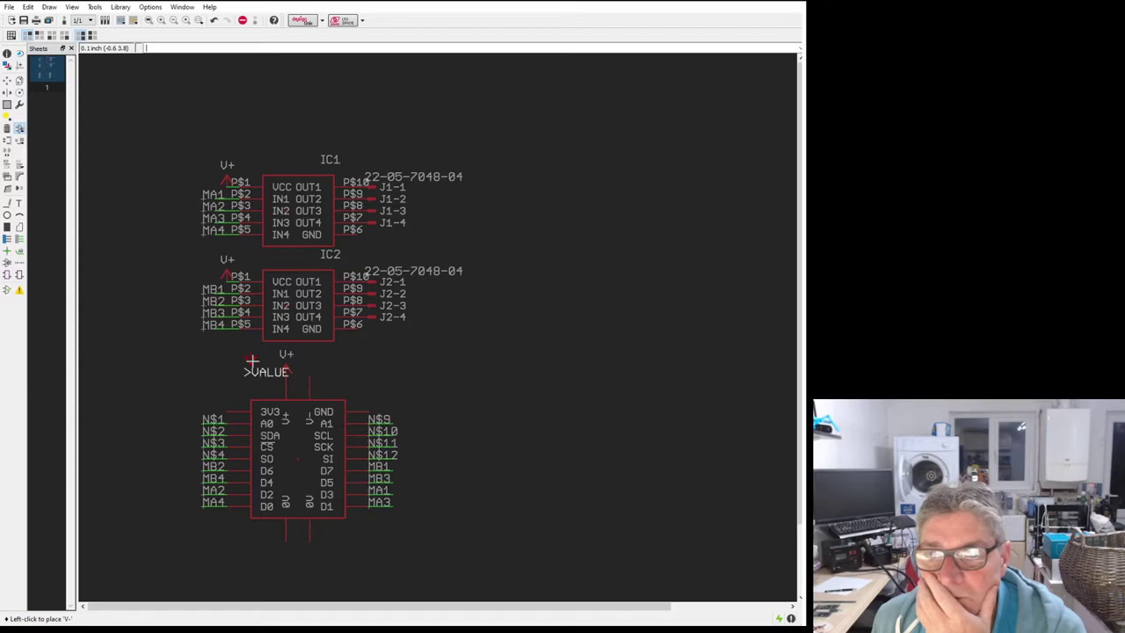
click(353, 342)
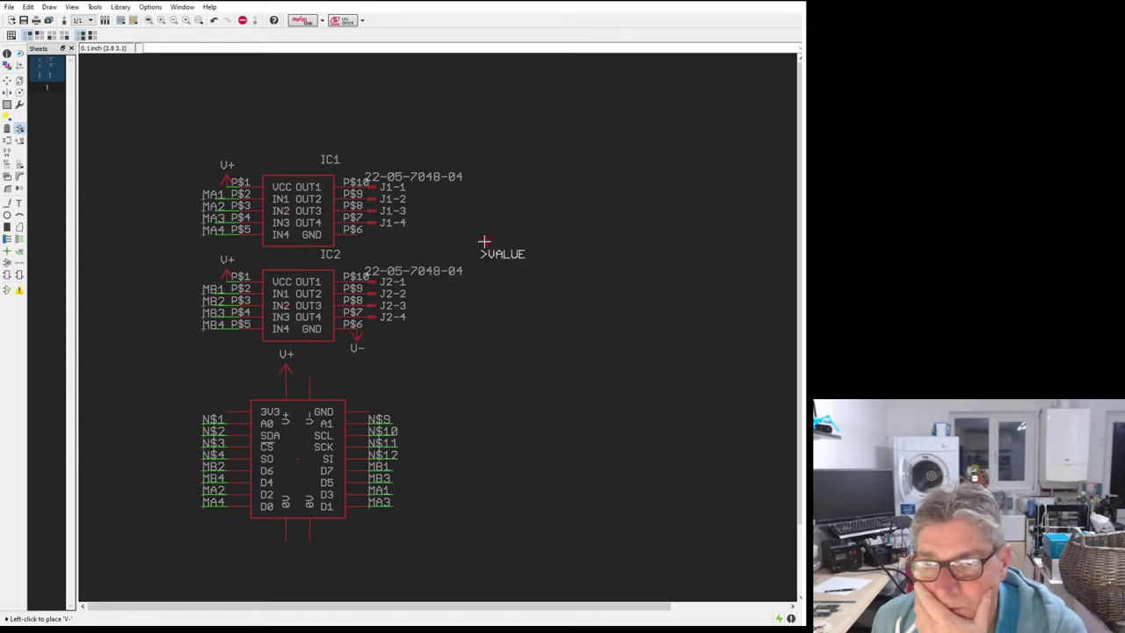
click(353, 247)
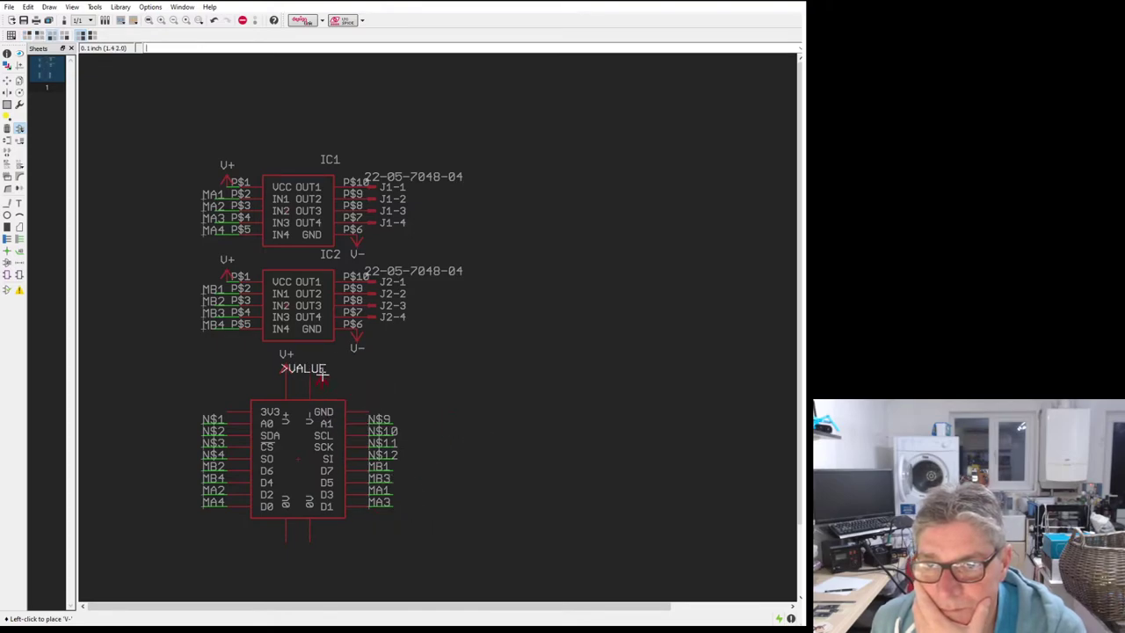
click(309, 378)
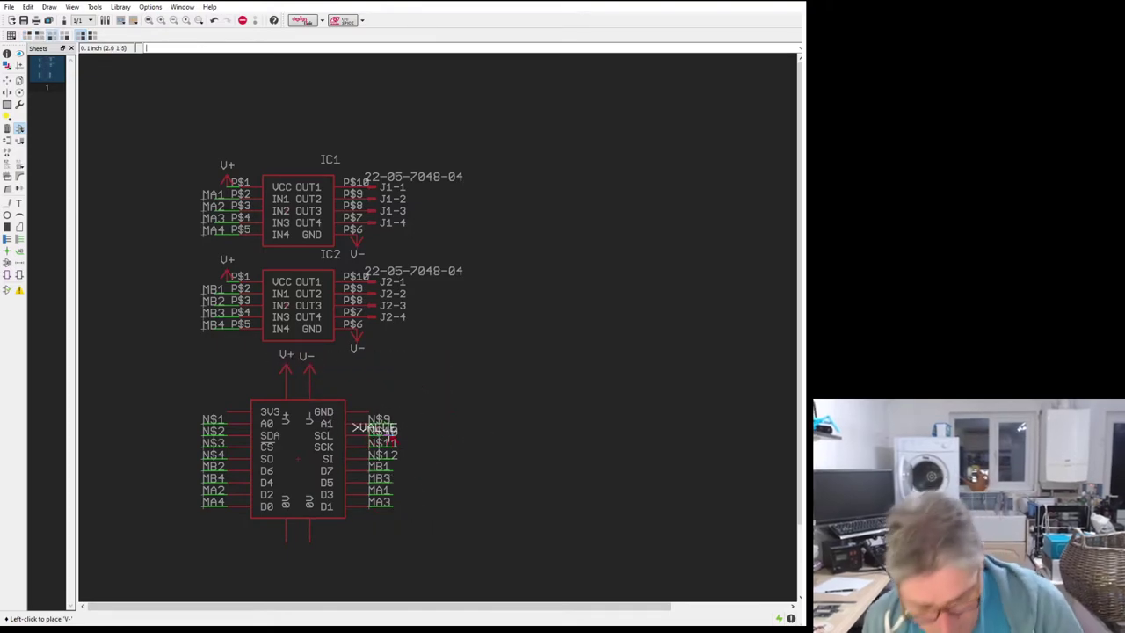
key(Escape)
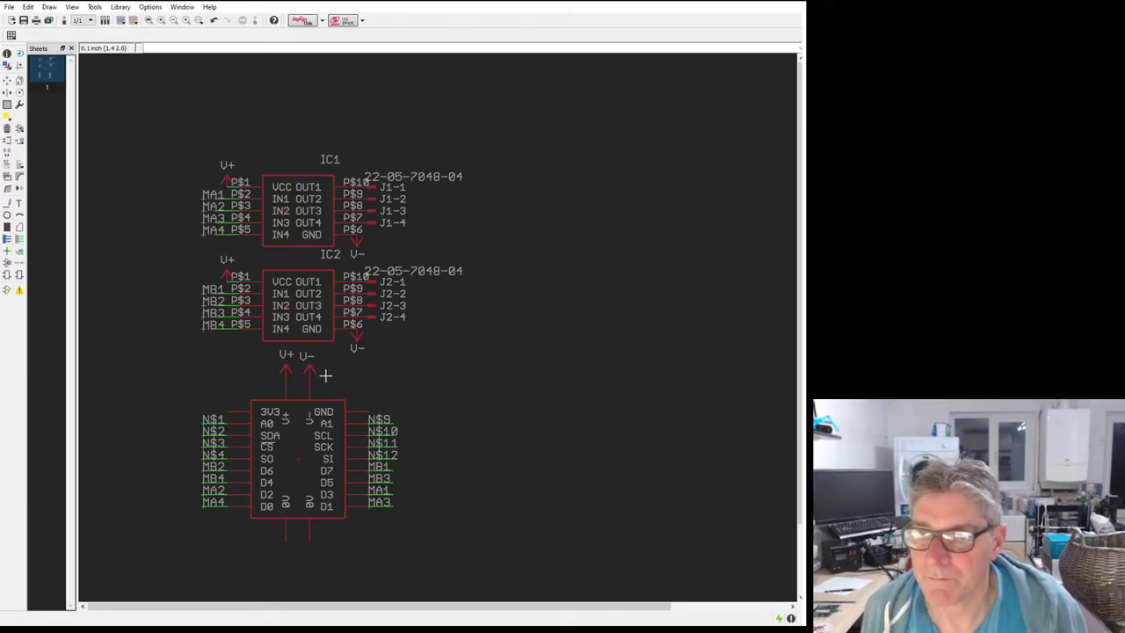
scroll(325, 376, up, 1)
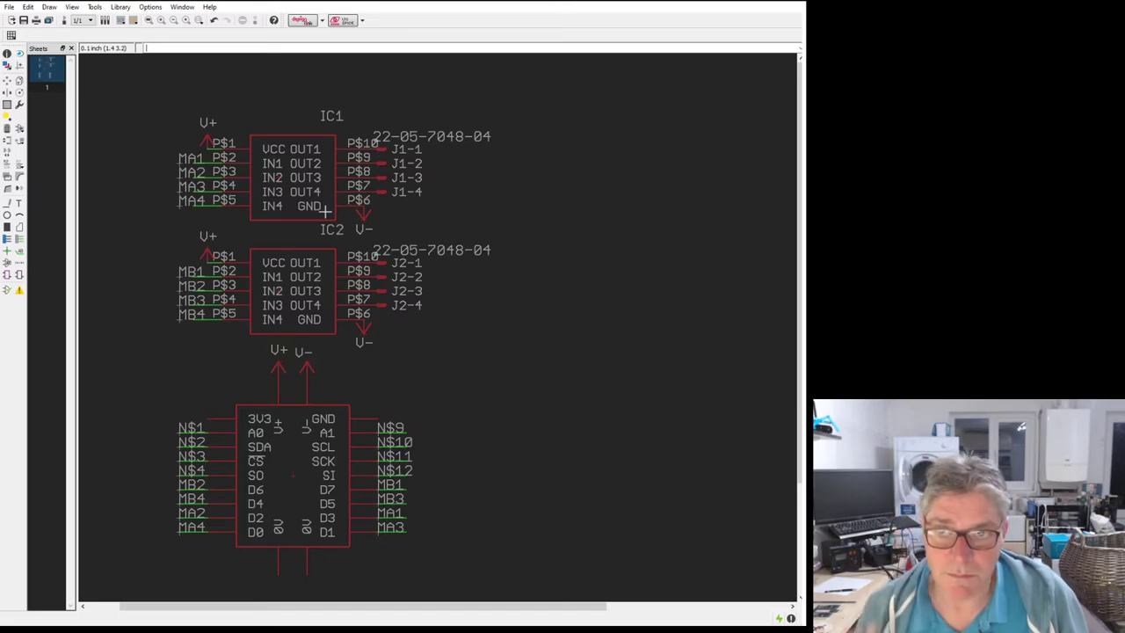
scroll(352, 346, down, 3)
scroll(351, 376, up, 2)
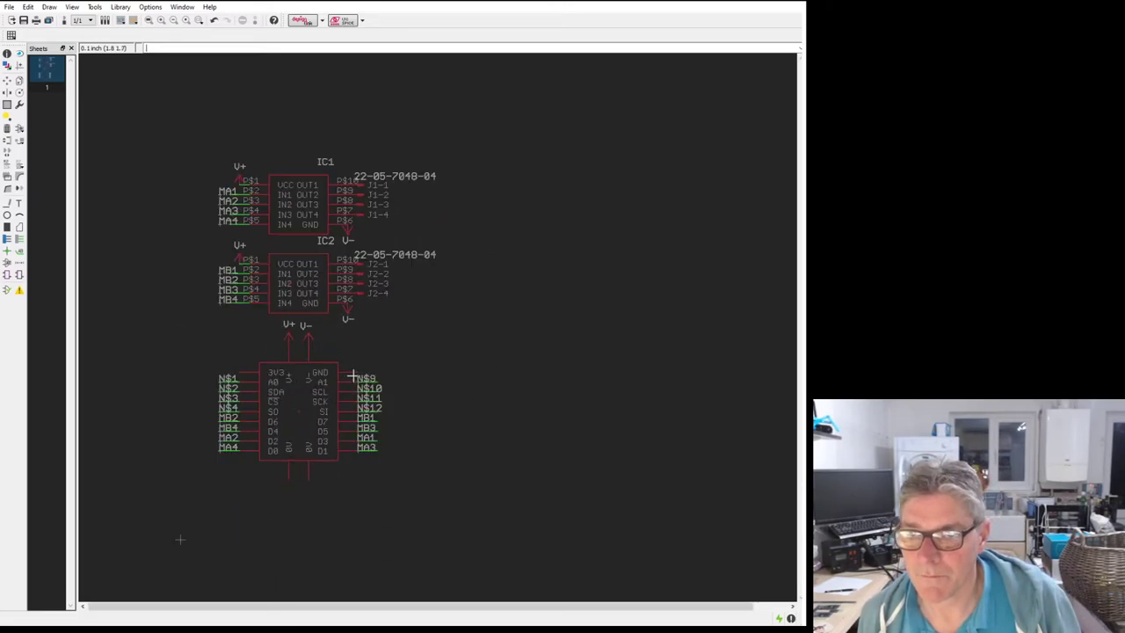
scroll(351, 376, up, 2)
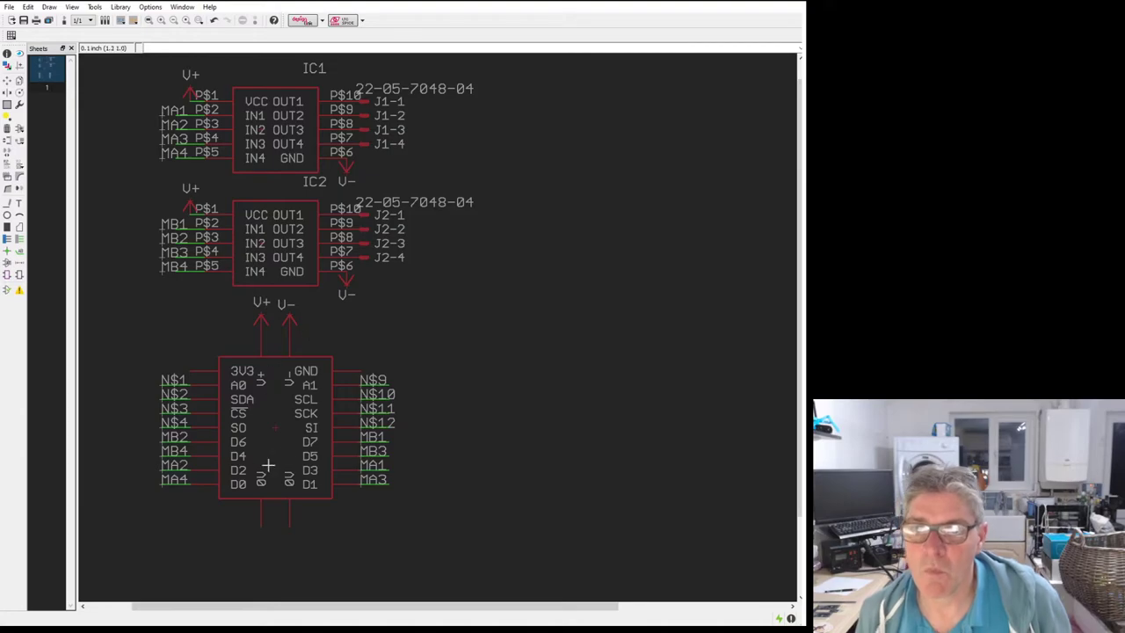
Step: Zoom around the schematic to check the header chip's updated pin labels
scroll(275, 437, up, 2)
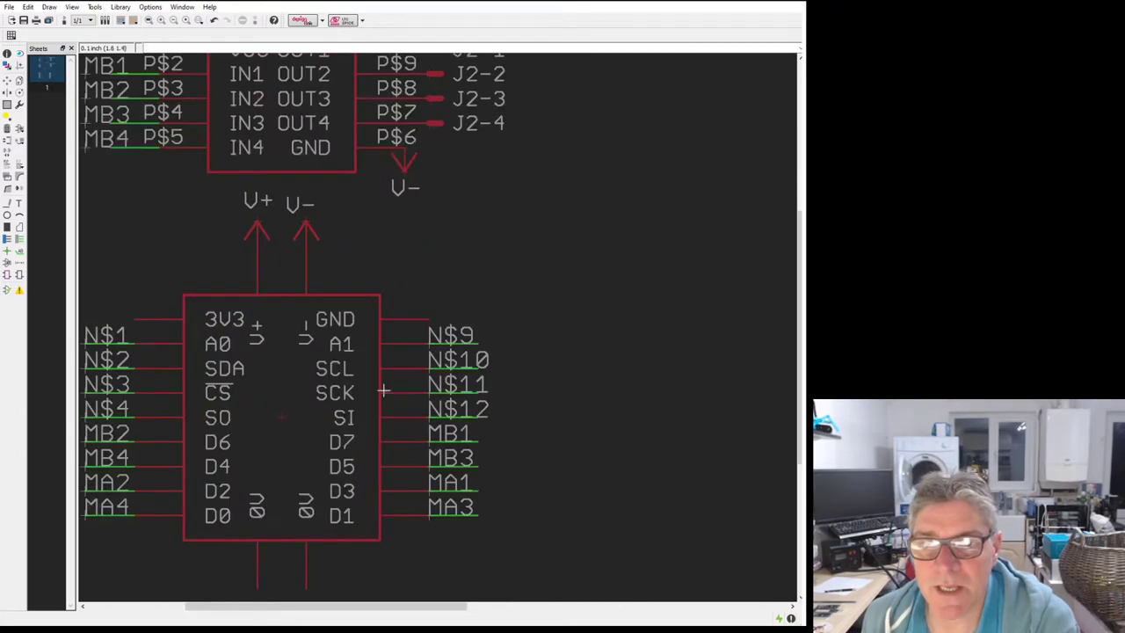
scroll(324, 420, down, 1)
scroll(342, 440, up, 2)
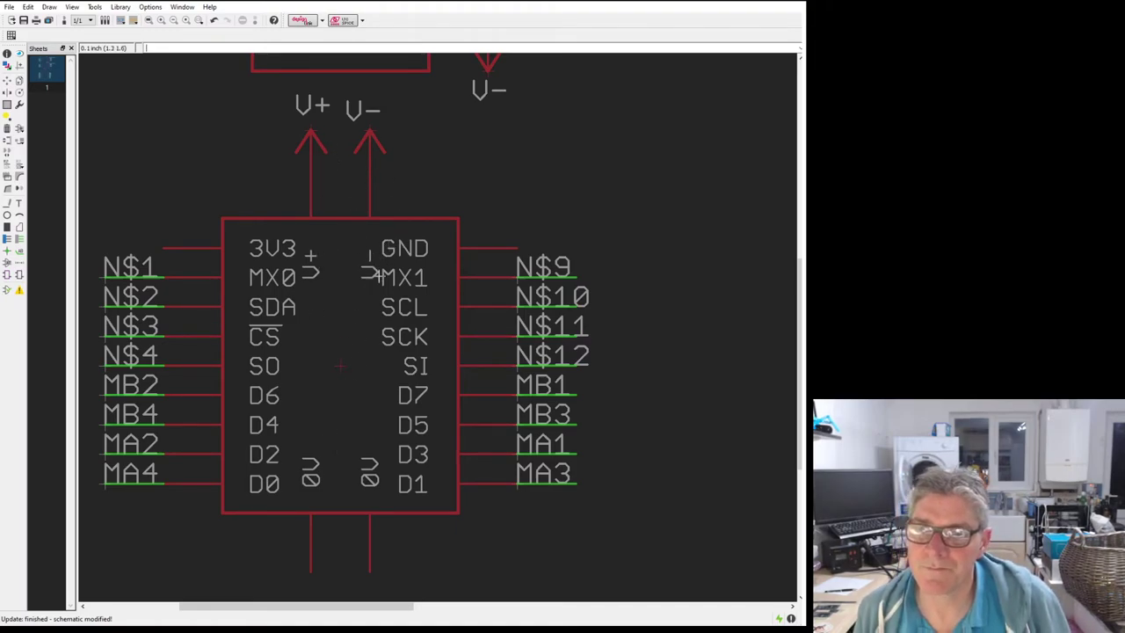
Step: Update the schematic parts from the edited library so A0/A1 read MX0/MX1
scroll(343, 457, down, 5)
scroll(364, 444, up, 2)
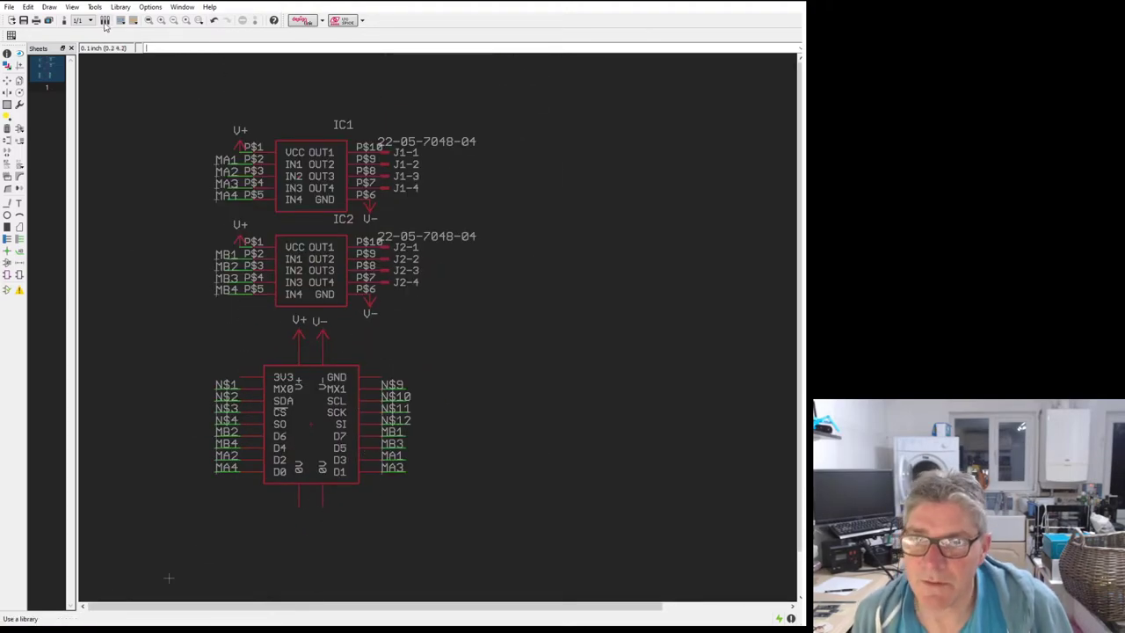
click(44, 78)
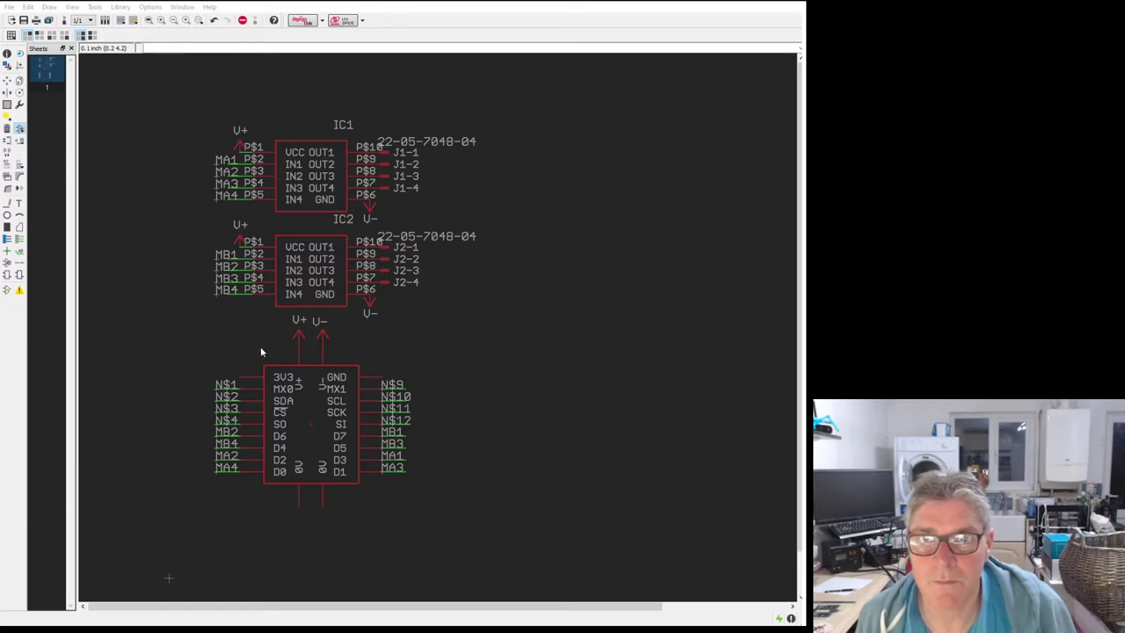
Step: Attach GND supply symbols to the header chip's left and right bottom pins
key(alt+g)
scroll(310, 524, up, 3)
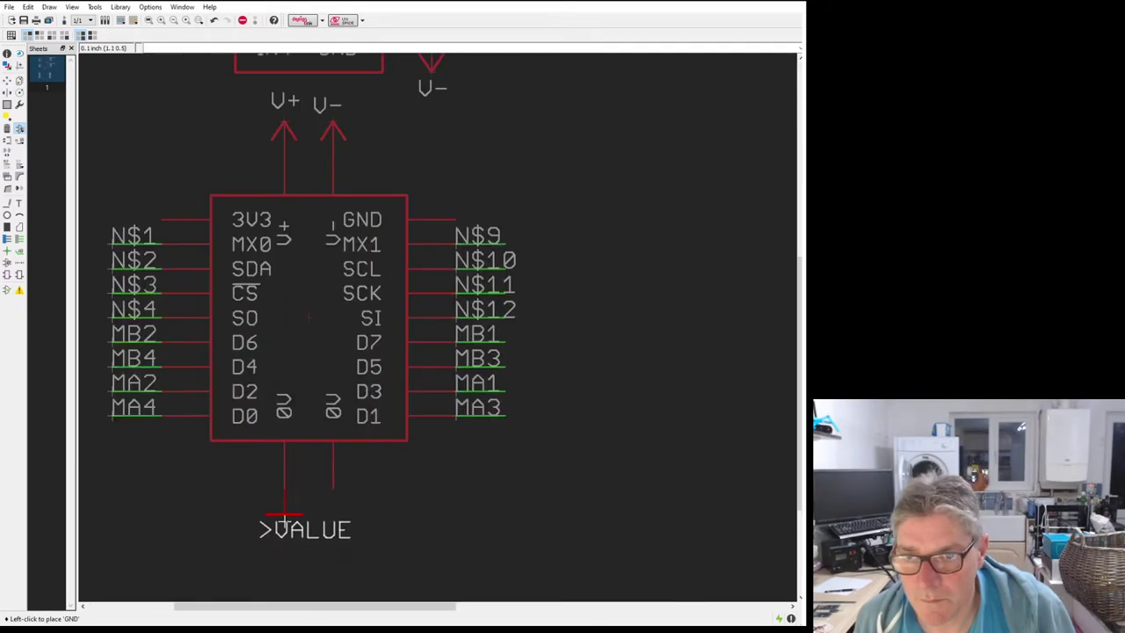
click(283, 520)
click(331, 519)
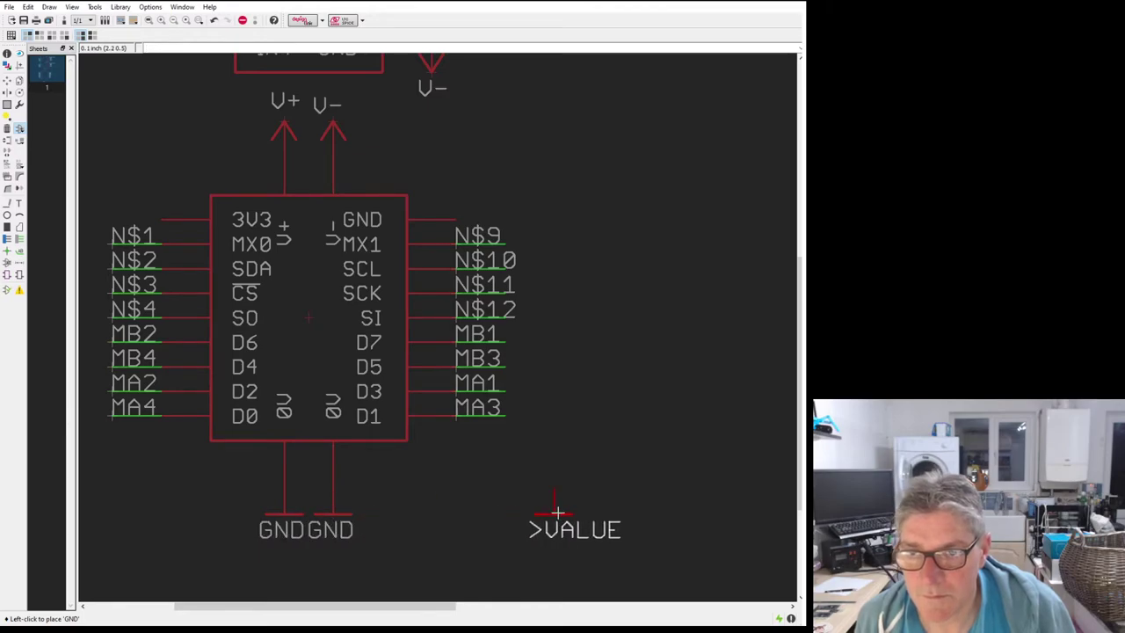
scroll(492, 541, down, 3)
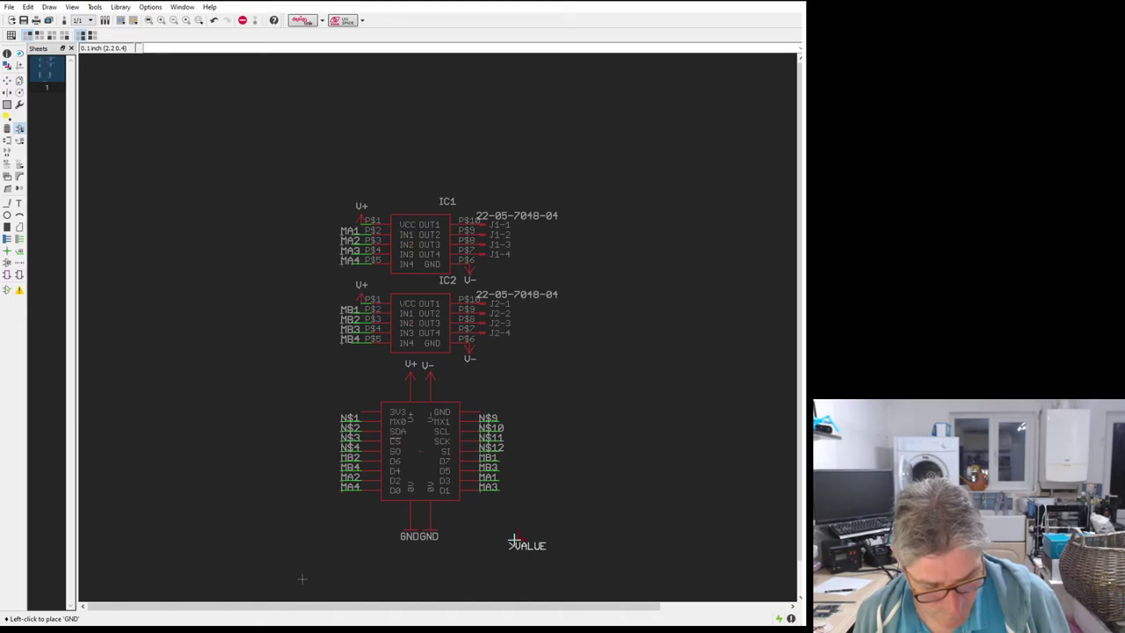
key(alt+Tab)
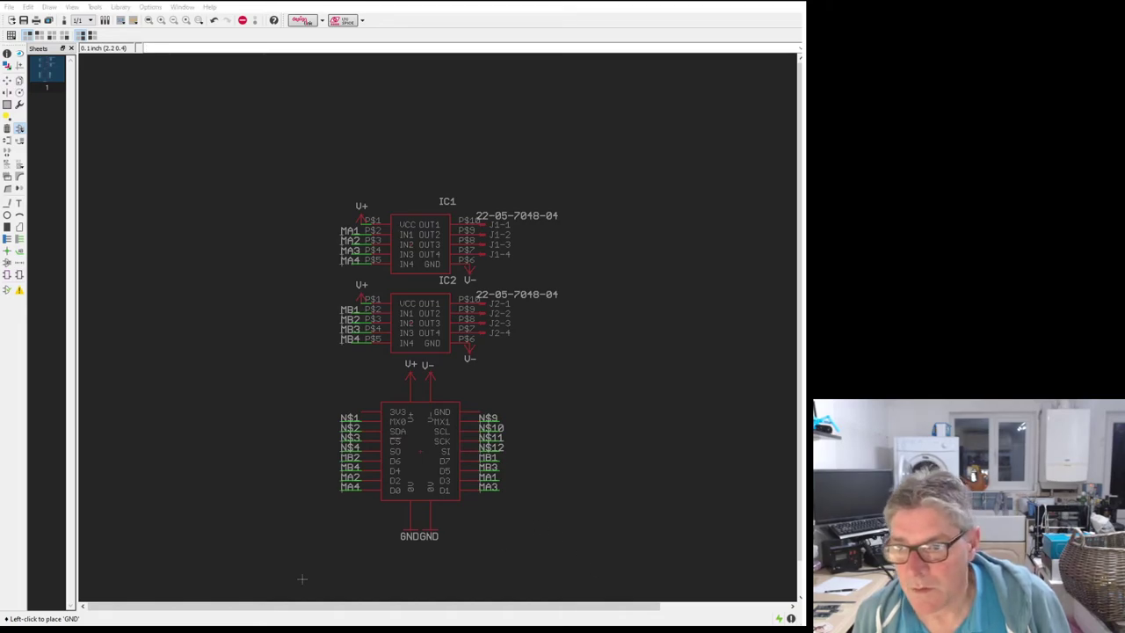
key(alt+Tab)
scroll(264, 528, down, 3)
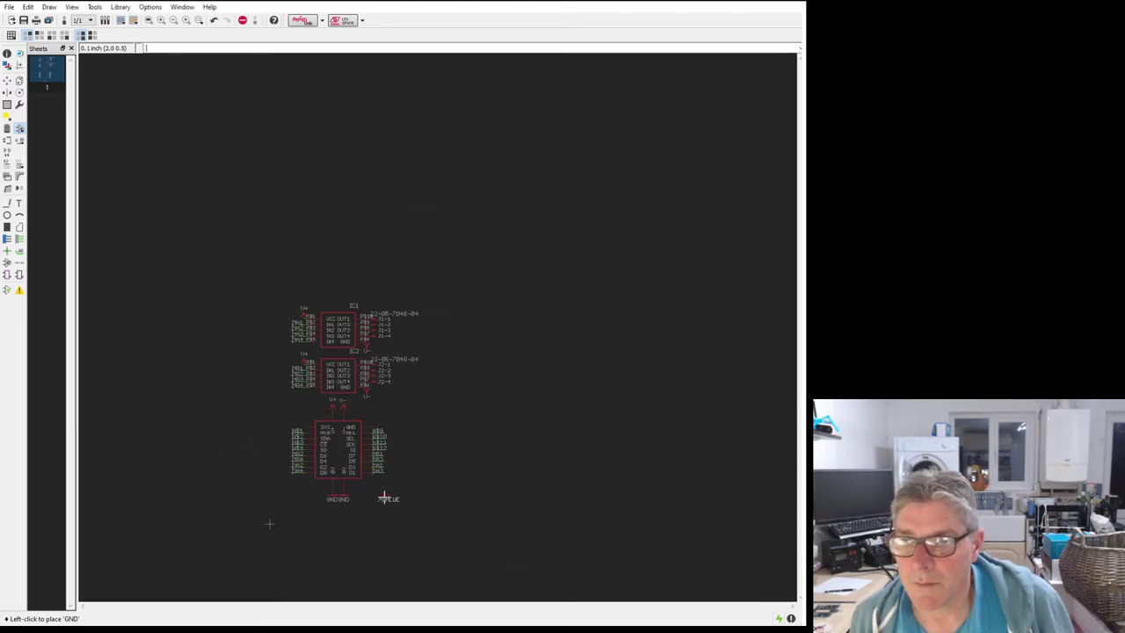
click(7, 80)
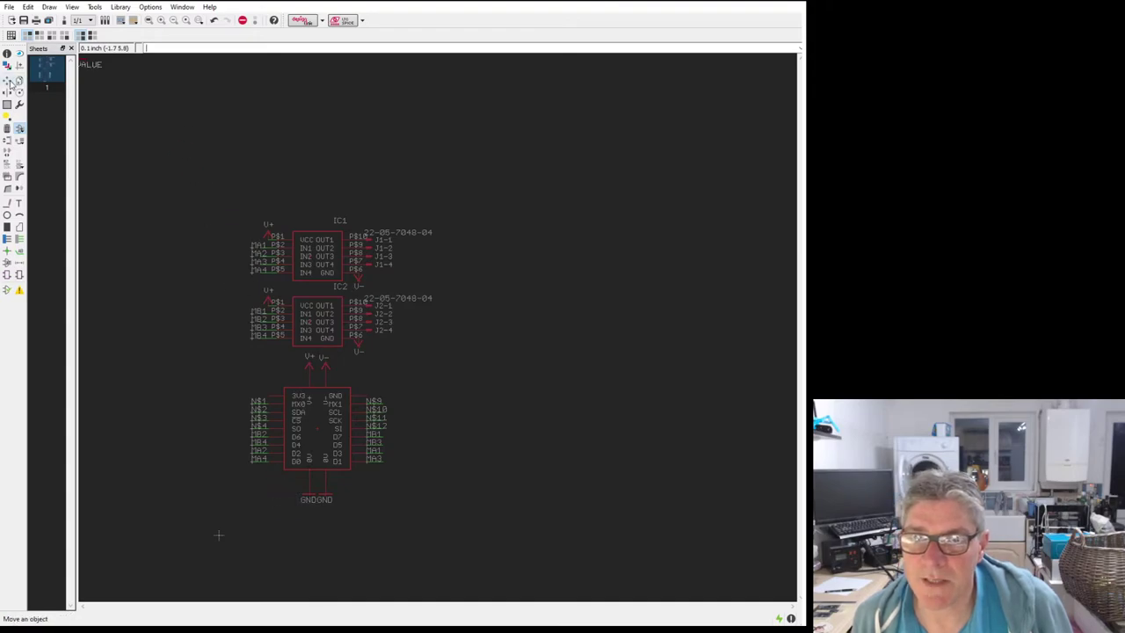
scroll(346, 470, up, 3)
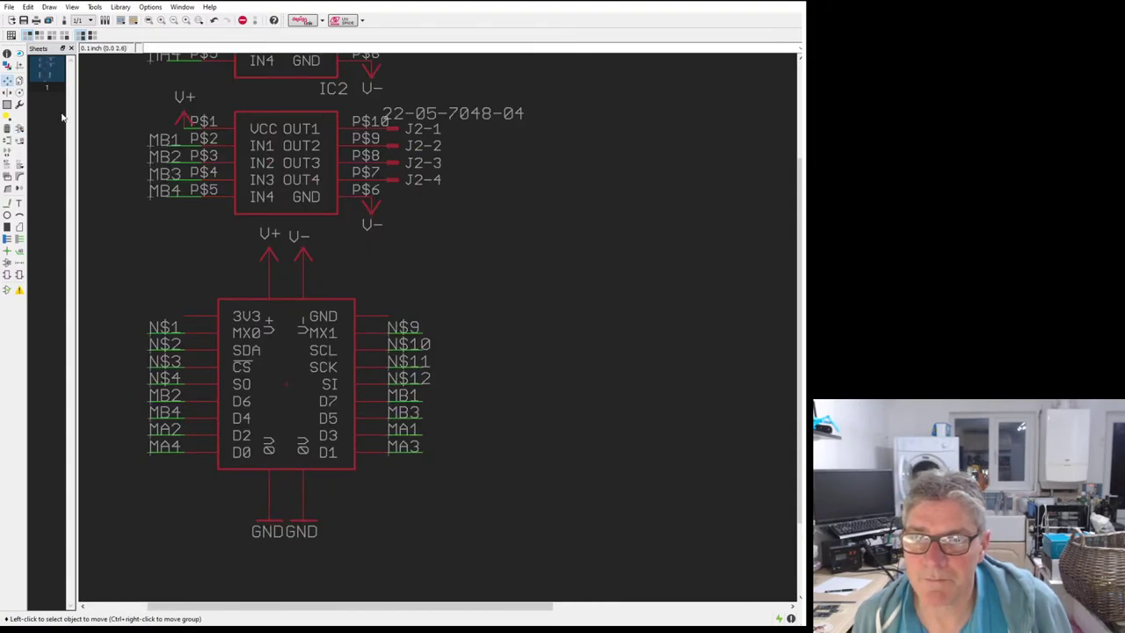
Step: Switch to the board layout, now showing new airwires from the header's pads
click(53, 67)
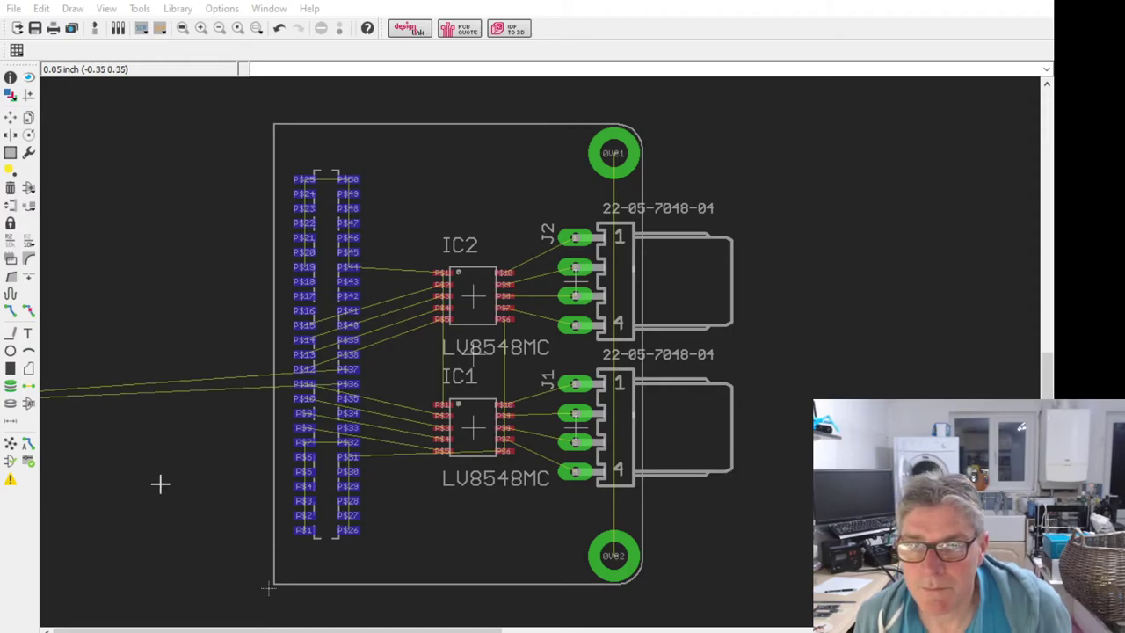
Step: Move J3 onto the right board edge, rotated 90°, between J2 and J1
scroll(409, 296, down, 3)
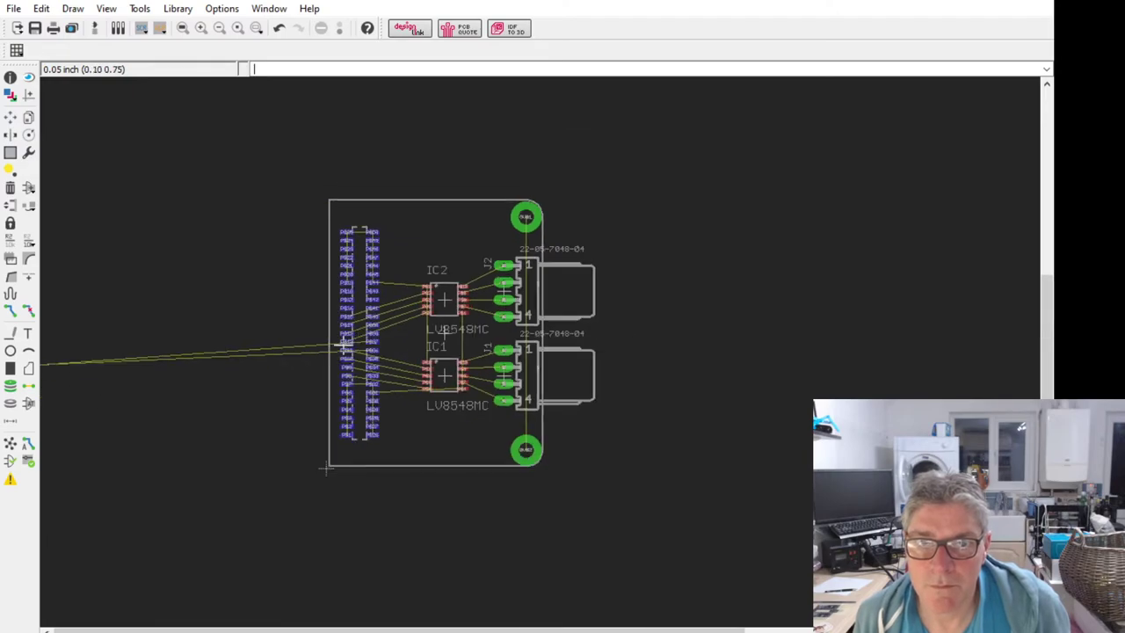
scroll(344, 344, down, 3)
key(F7)
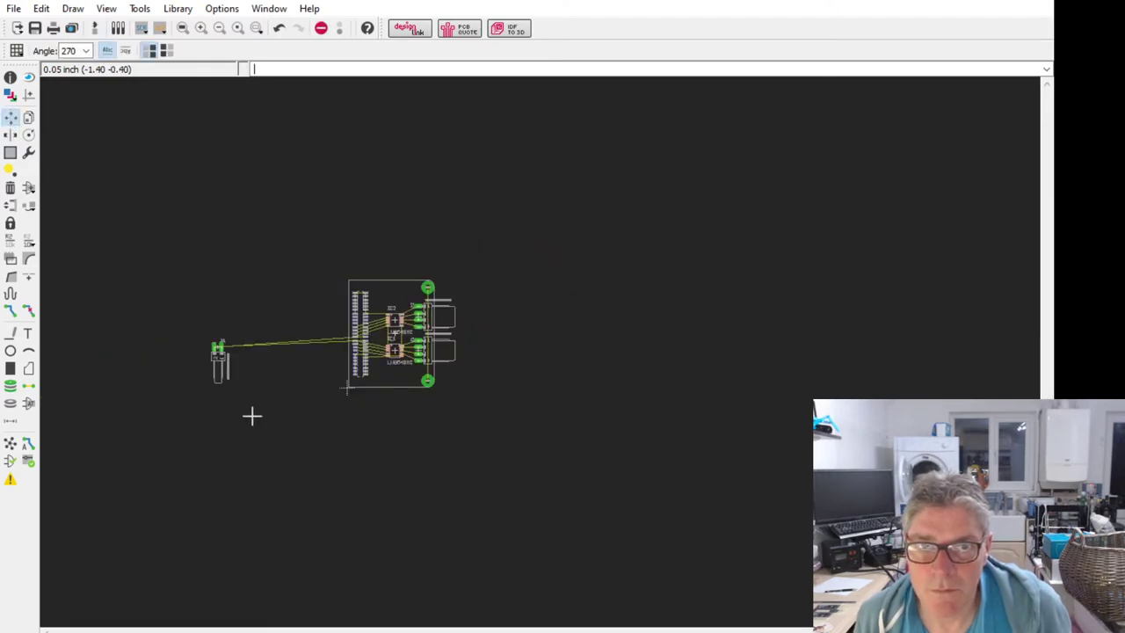
click(218, 350)
scroll(475, 321, up, 5)
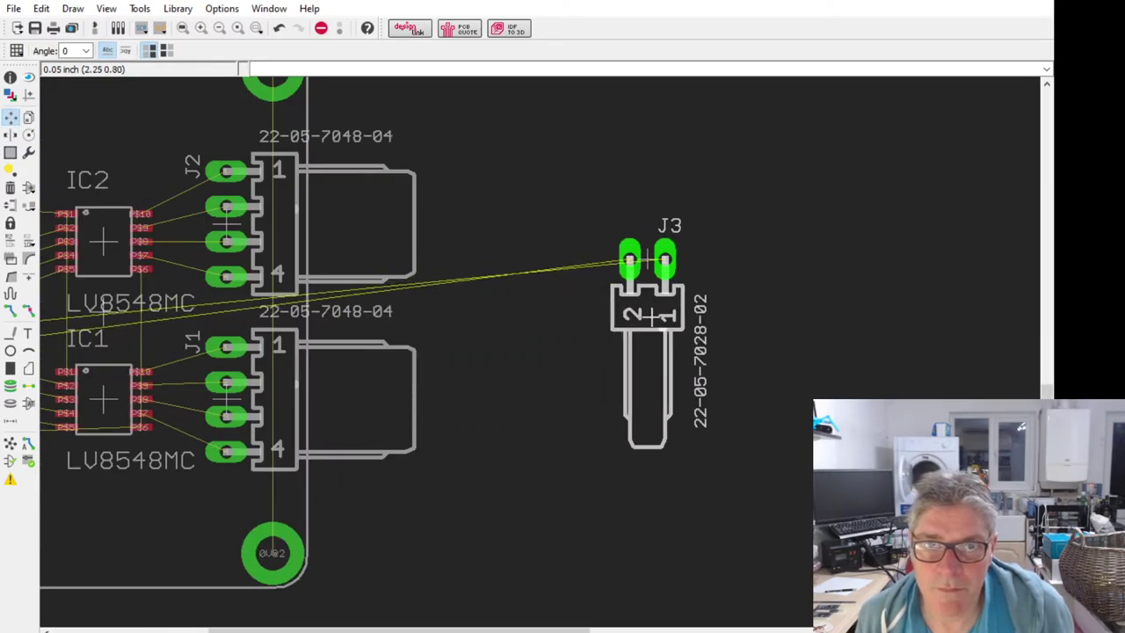
scroll(475, 321, down, 3)
scroll(474, 321, up, 3)
right_click(563, 342)
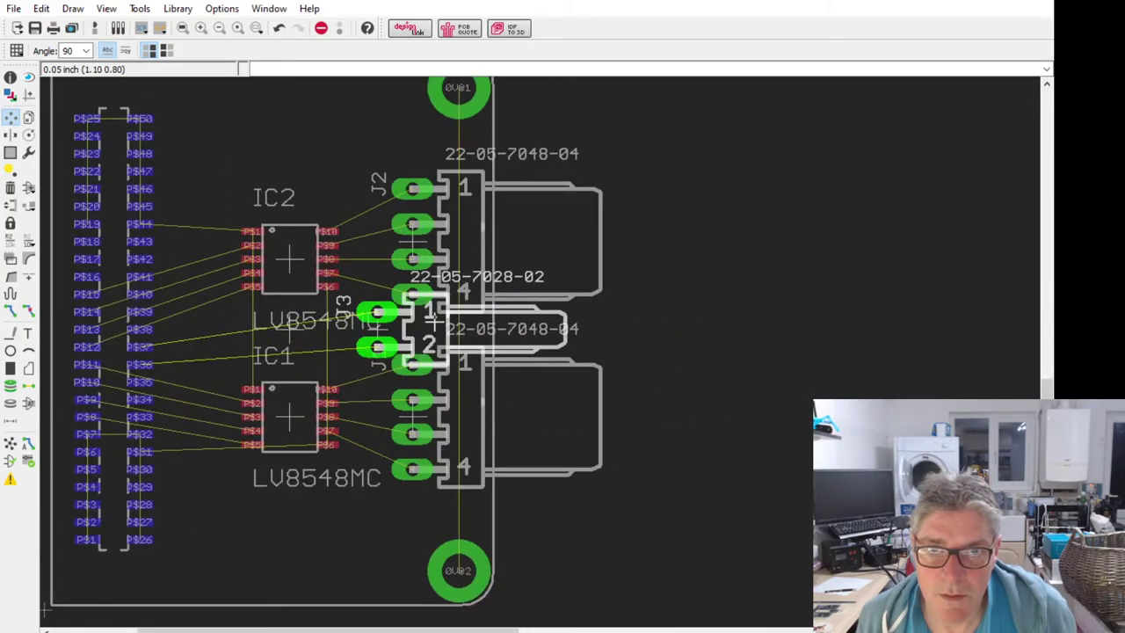
click(467, 332)
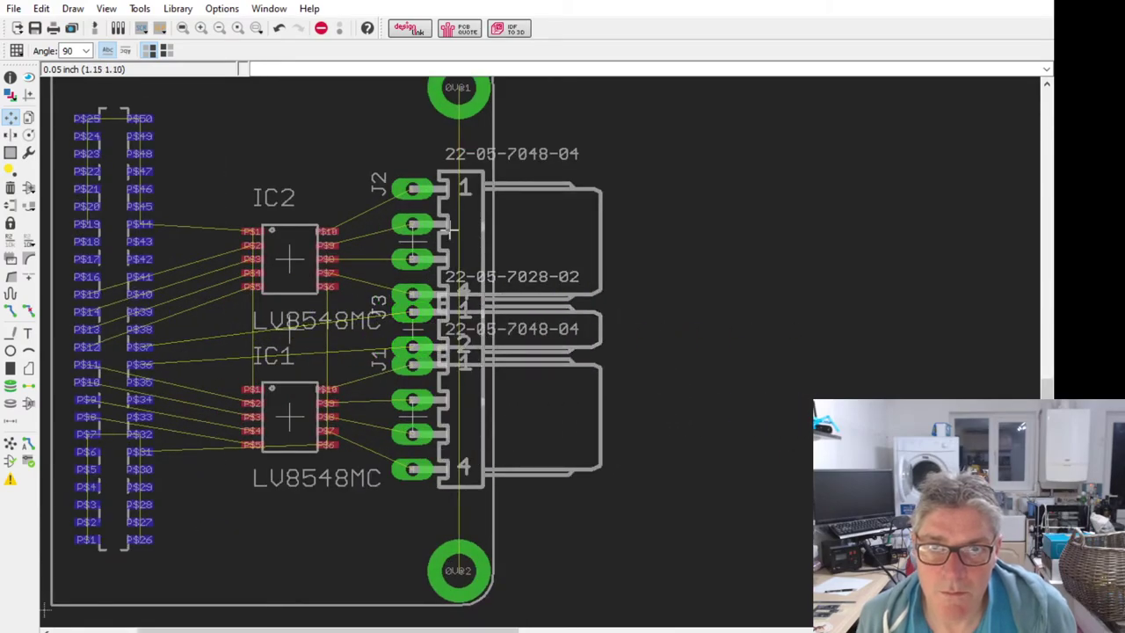
Step: Shift J2 upward and J1 downward so the three connectors don't overlap
click(414, 242)
click(420, 208)
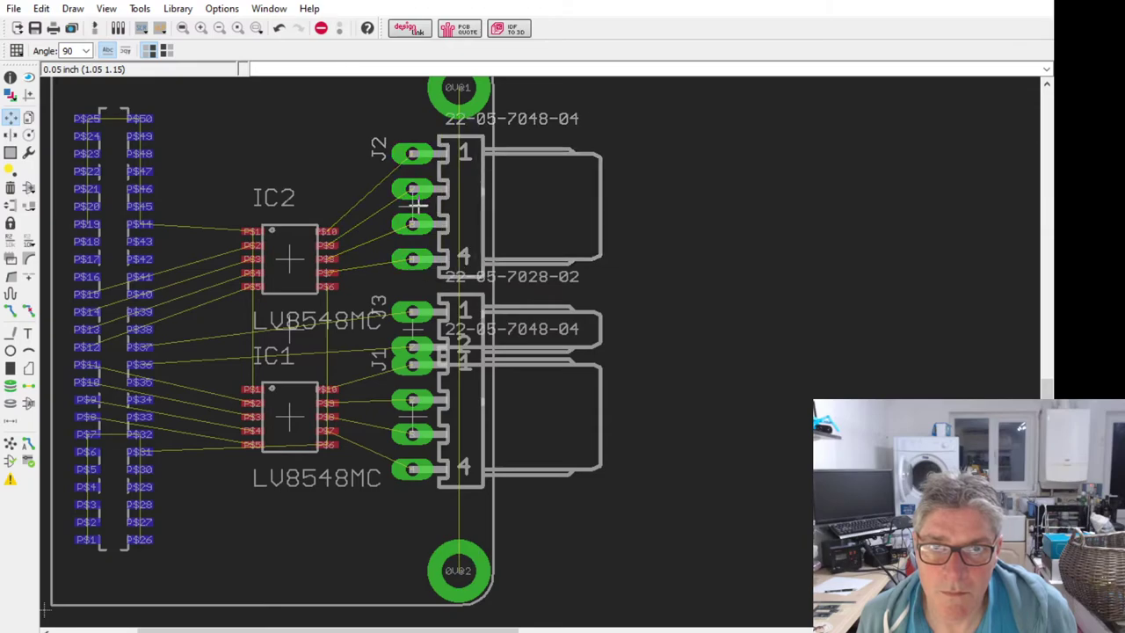
click(404, 424)
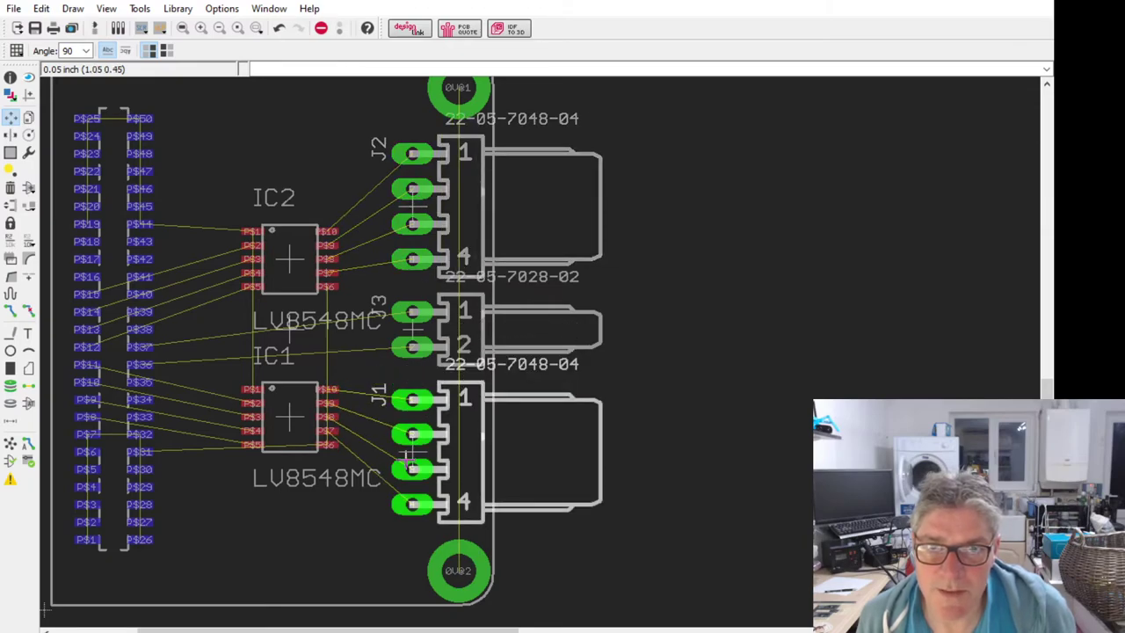
click(406, 455)
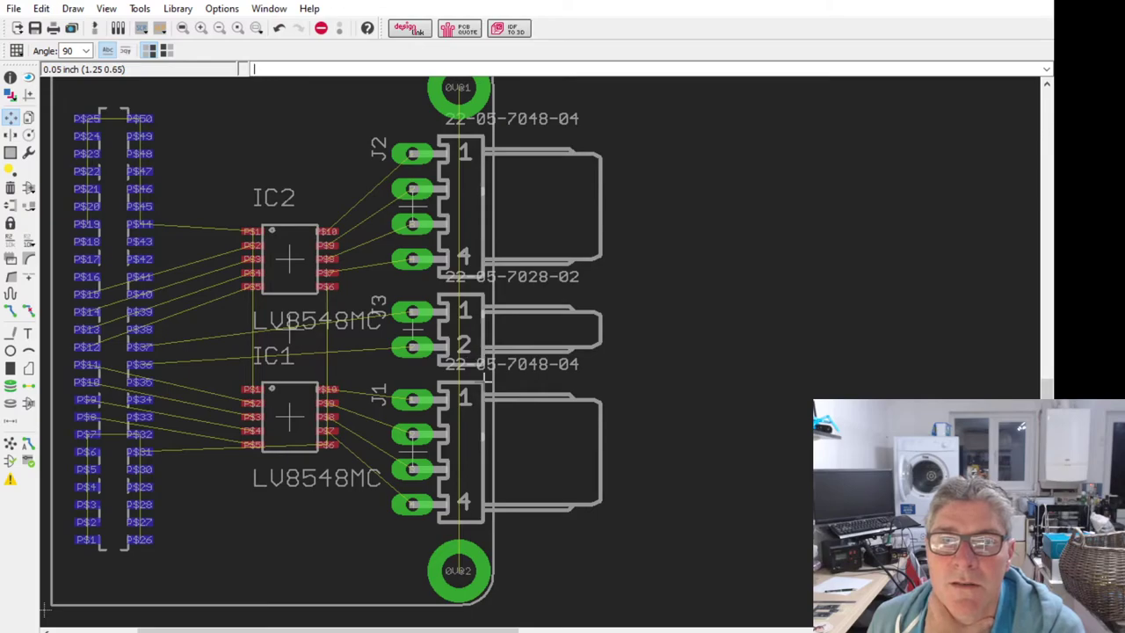
scroll(696, 450, down, 2)
scroll(373, 411, up, 2)
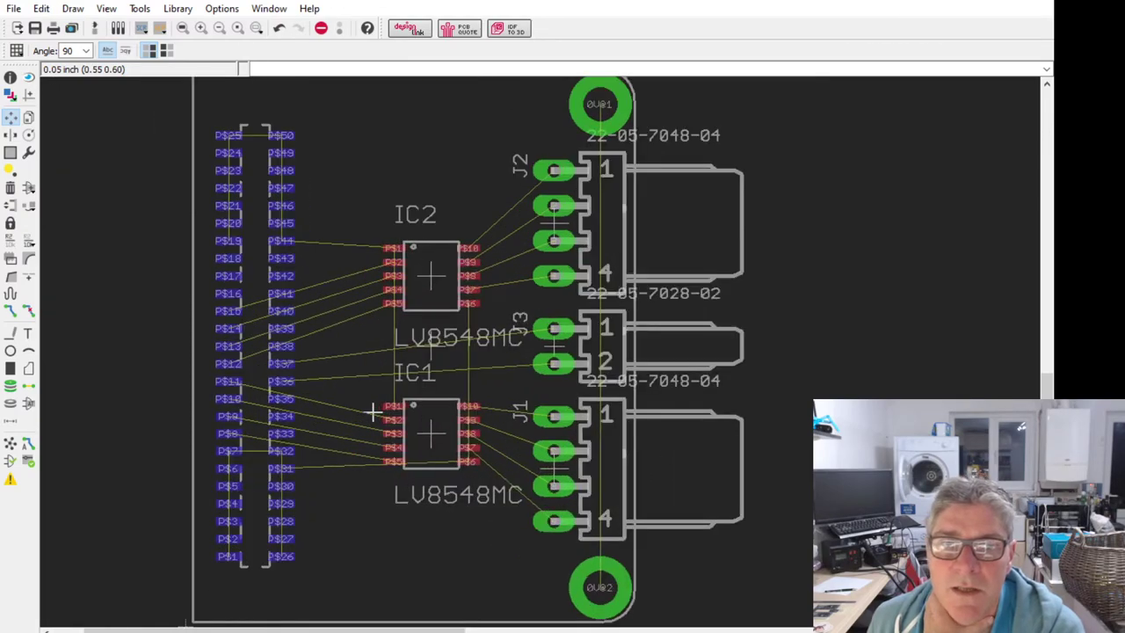
scroll(672, 387, down, 2)
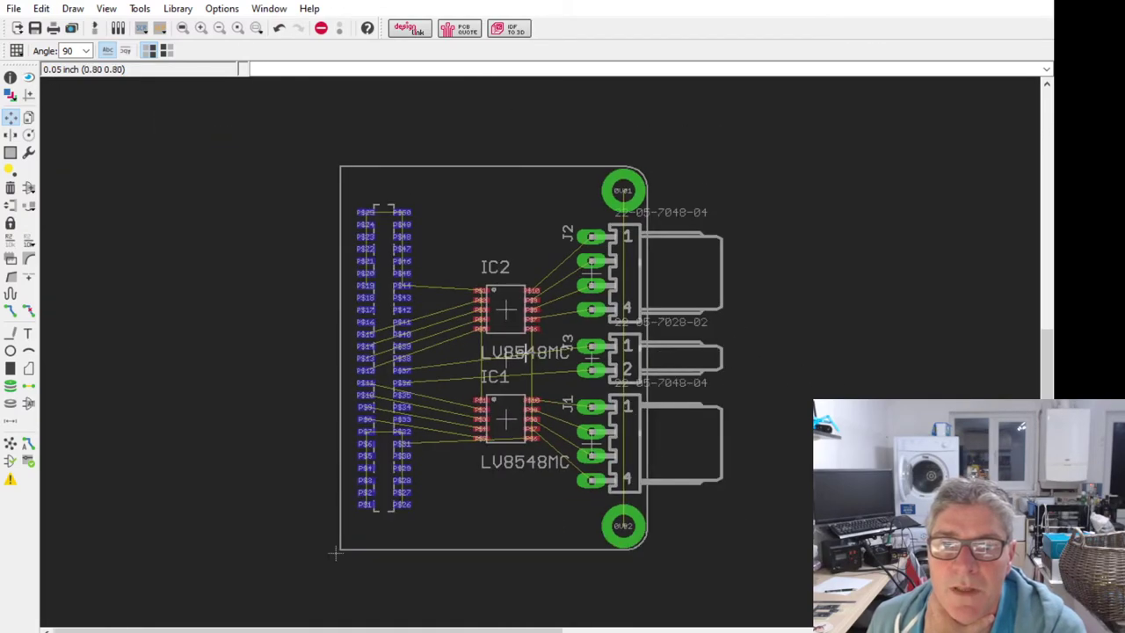
scroll(524, 352, up, 1)
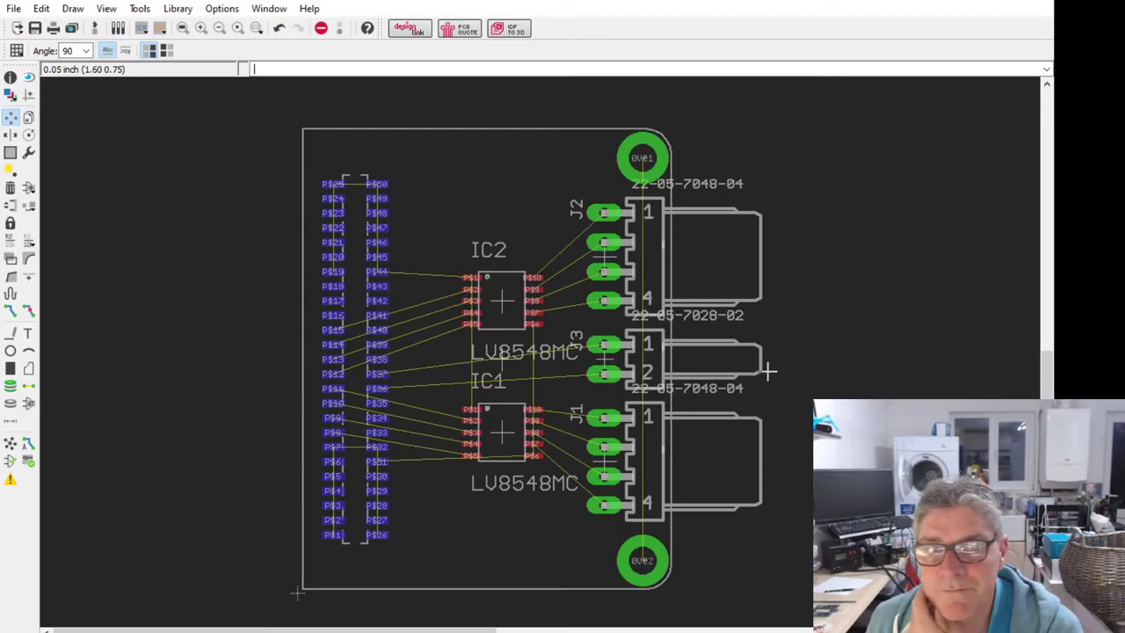
scroll(758, 360, down, 1)
scroll(455, 499, down, 2)
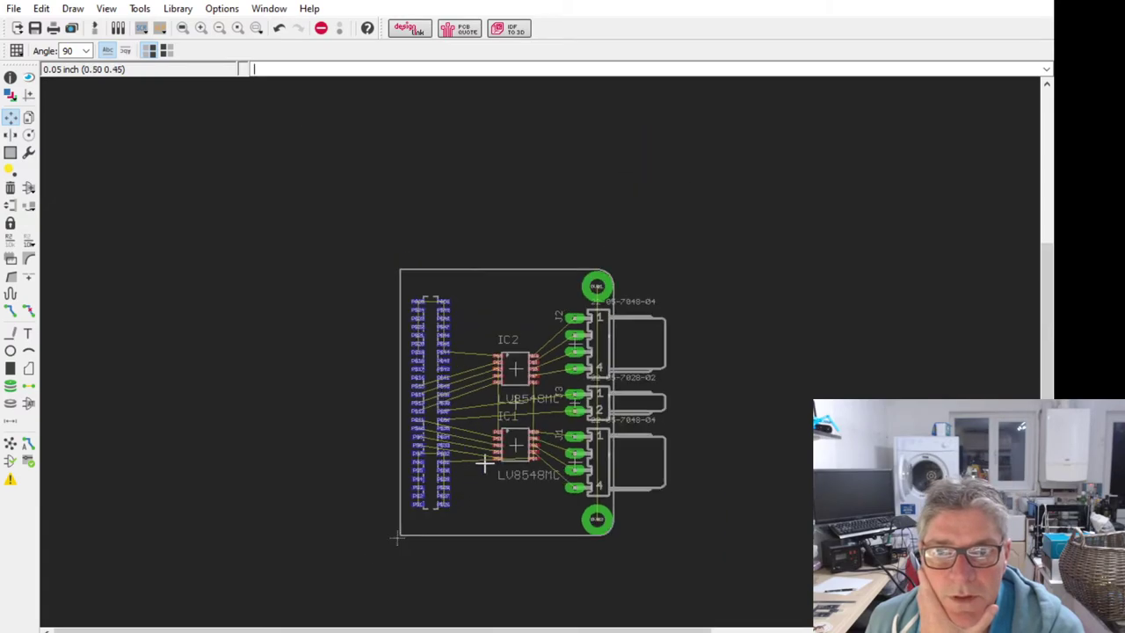
scroll(634, 443, up, 3)
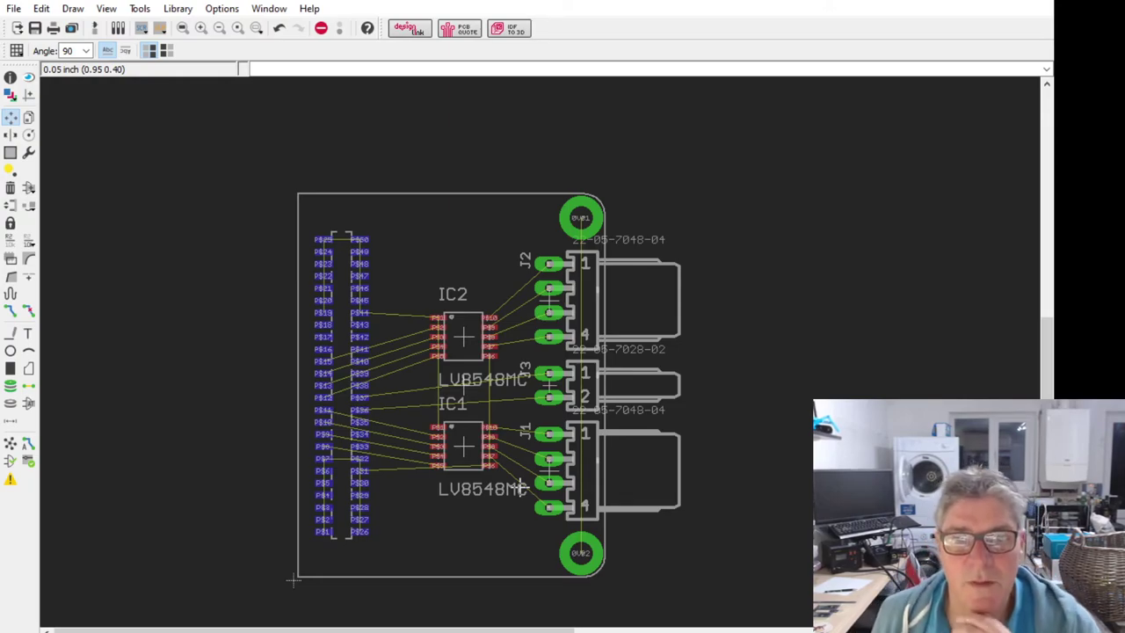
scroll(472, 447, up, 2)
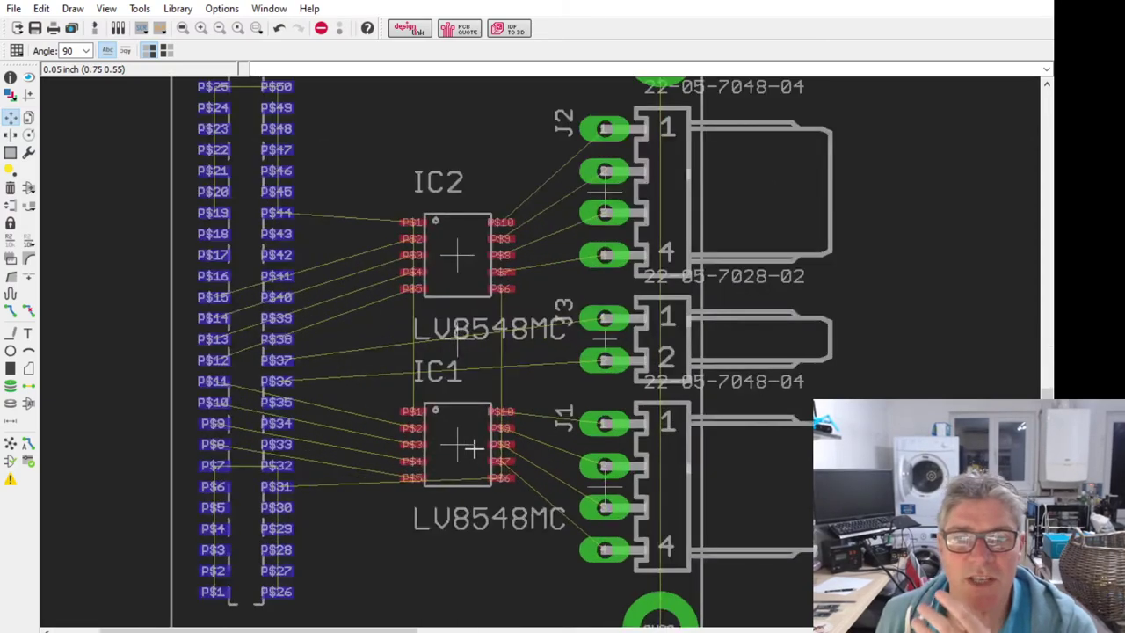
scroll(472, 447, down, 3)
scroll(473, 447, up, 1)
scroll(472, 448, up, 1)
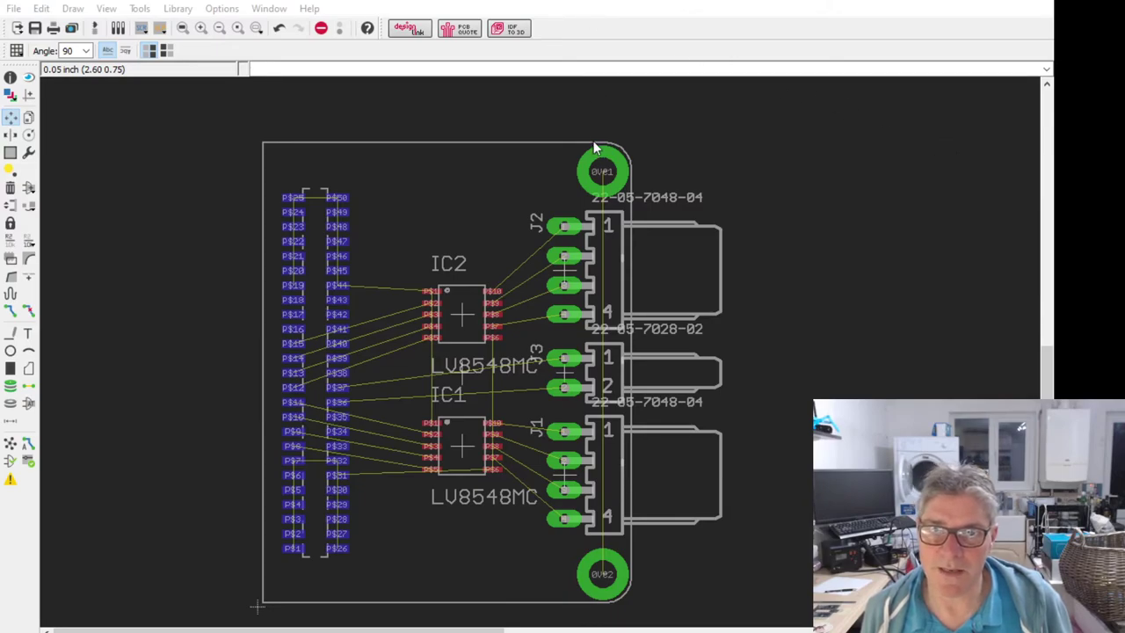
Step: Cancel the pending part move and the extra LSM6DS33TR placement
key(Escape)
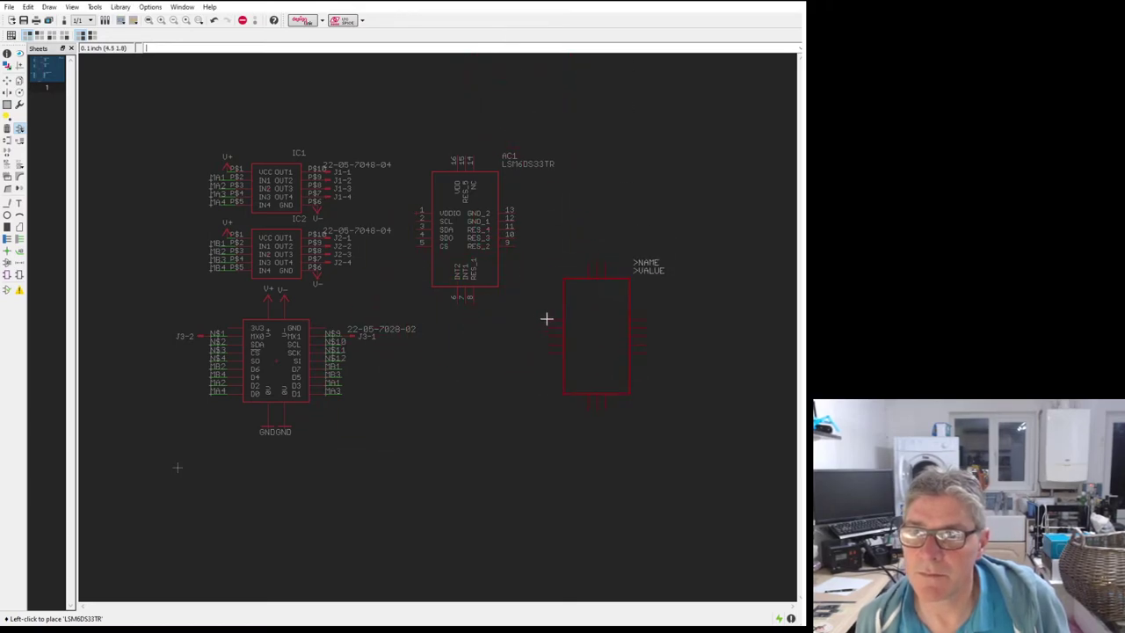
key(Escape)
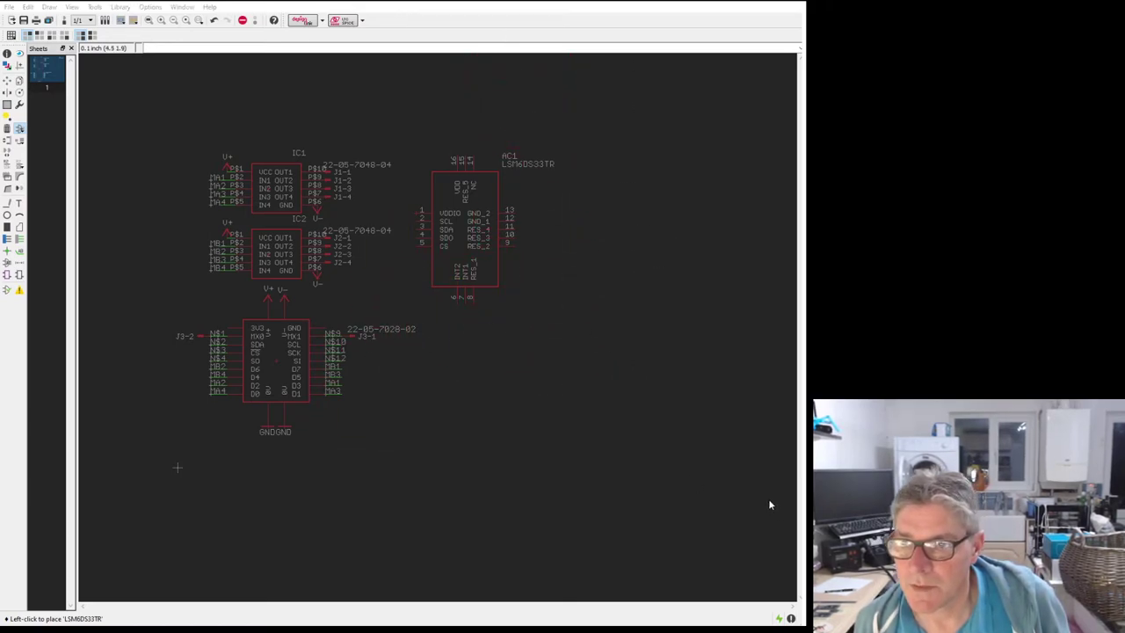
scroll(448, 229, up, 2)
scroll(449, 230, down, 1)
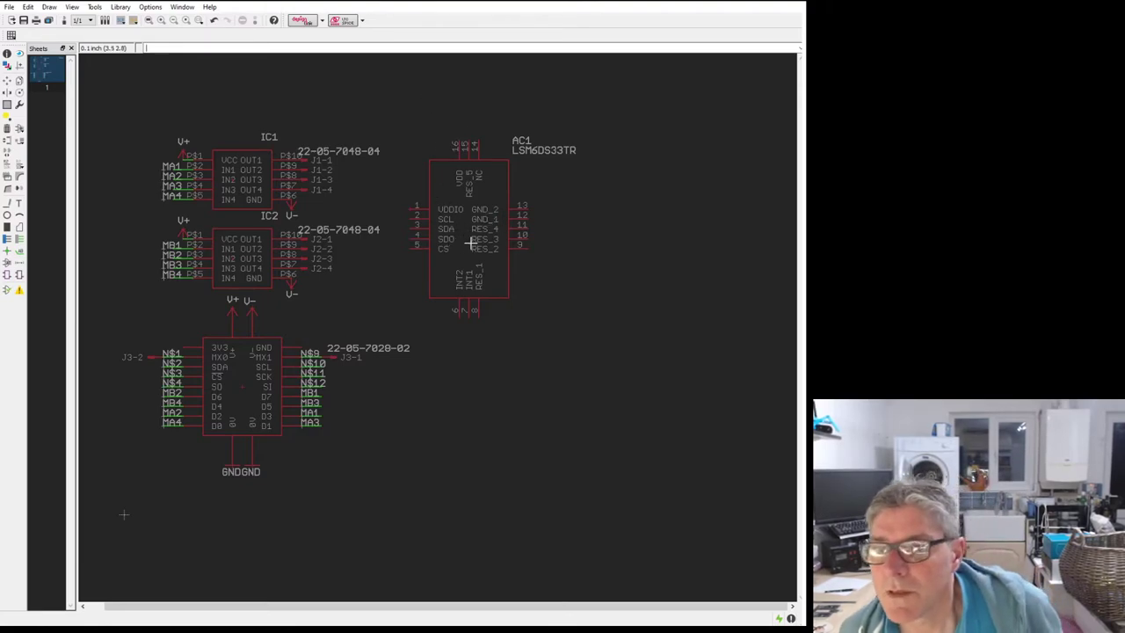
scroll(471, 240, up, 3)
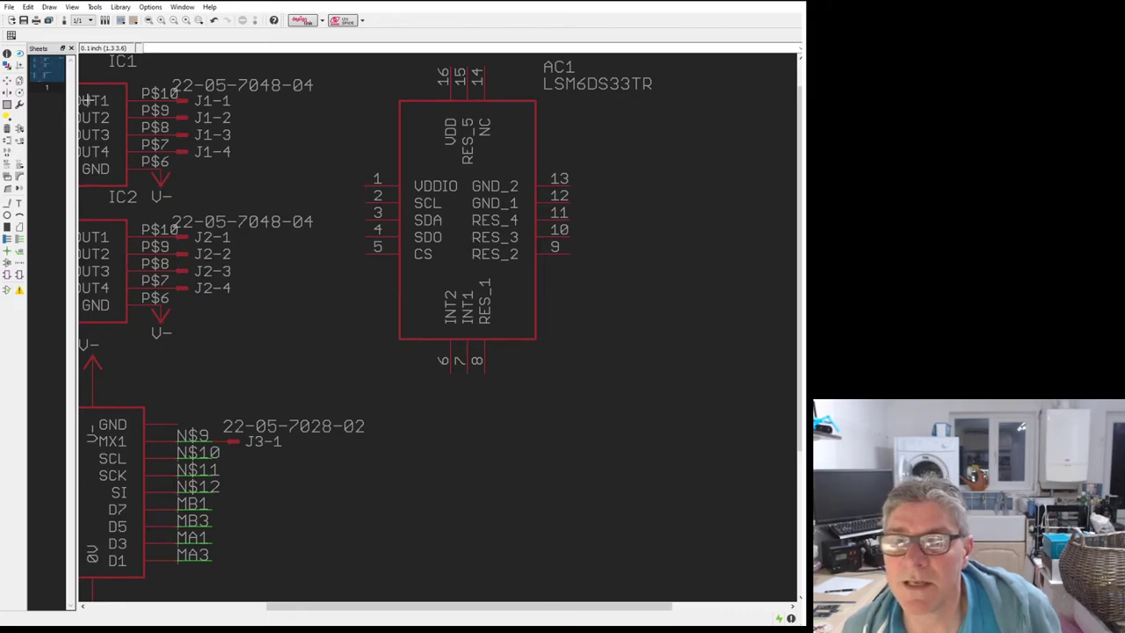
Step: Move the LSM6DS33TR part AC1 slightly right and down
click(7, 85)
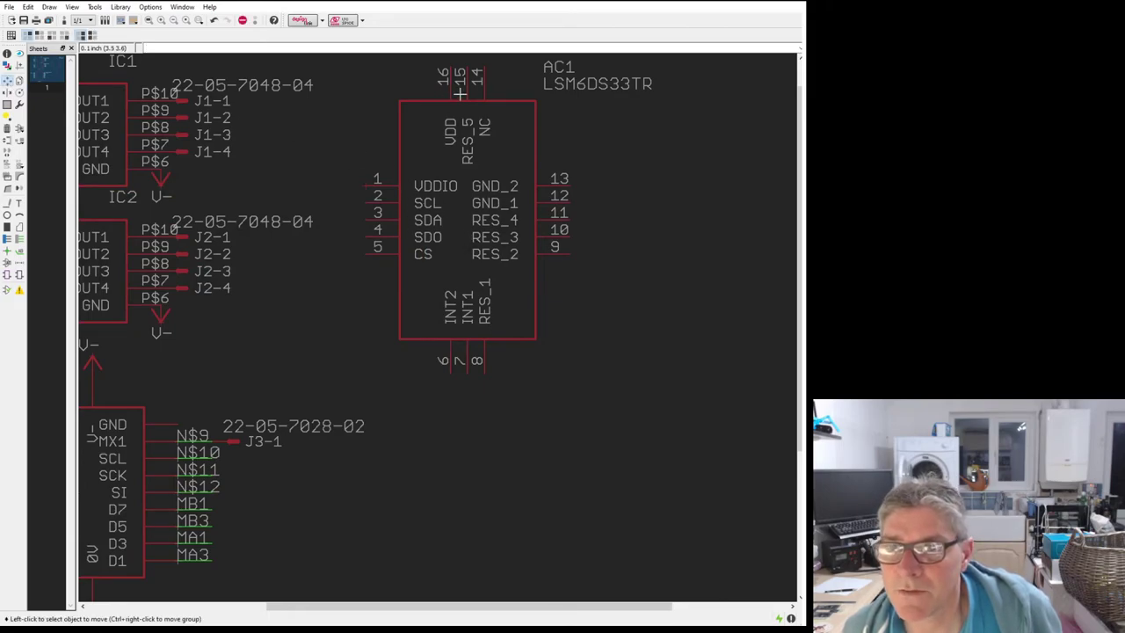
click(375, 185)
click(433, 199)
scroll(427, 203, down, 3)
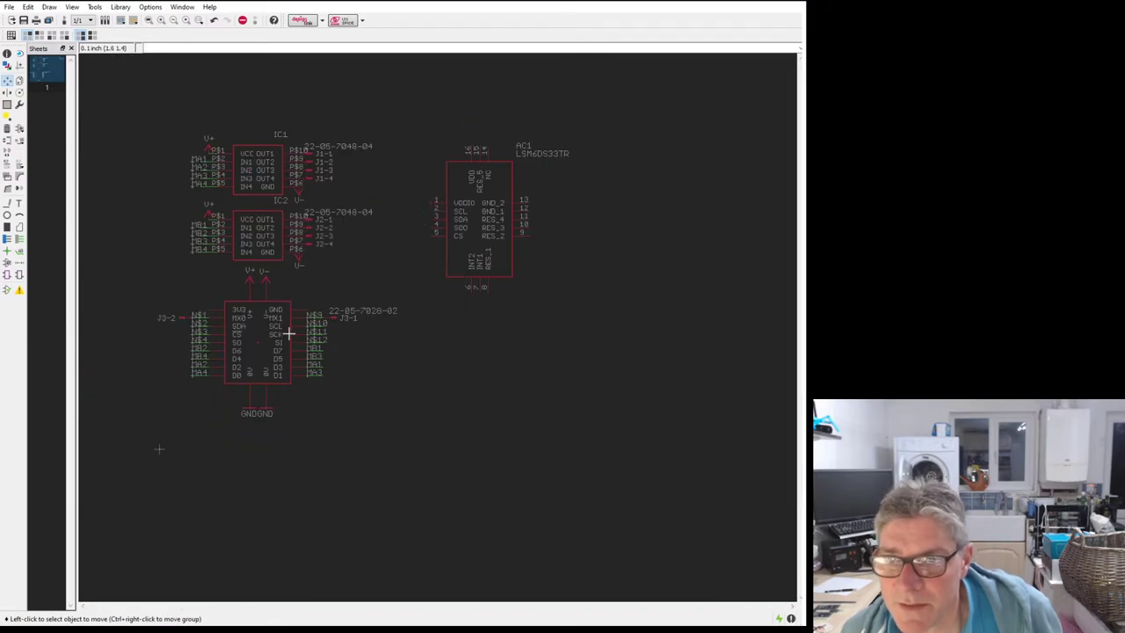
scroll(290, 327, up, 2)
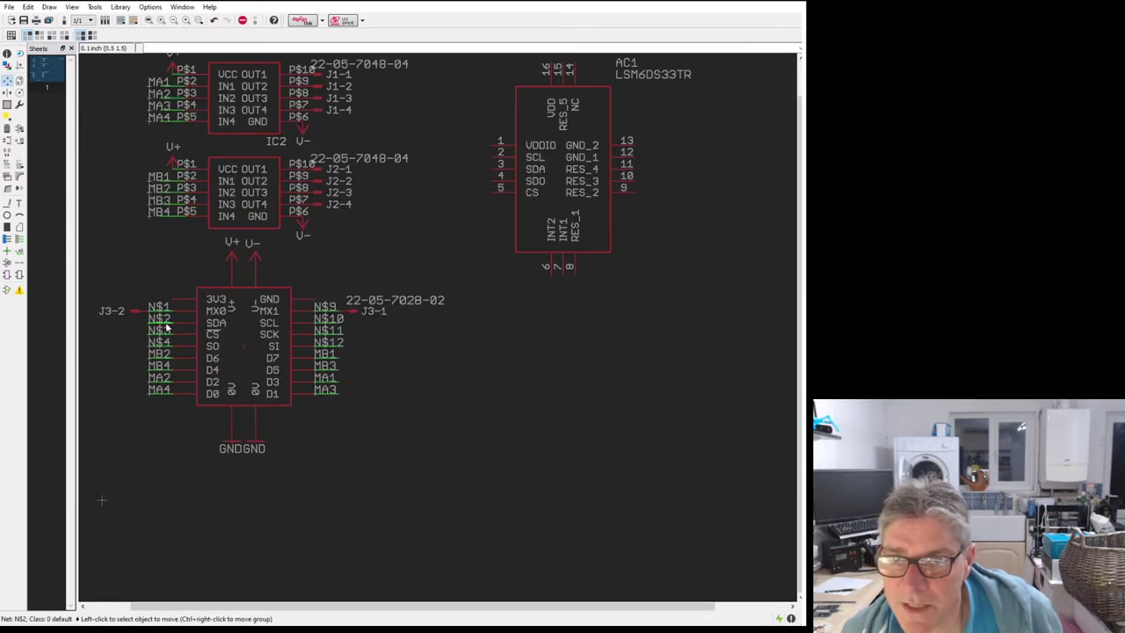
Step: Rename net N$2 to SDA and net N$10 to SCL
key(n)
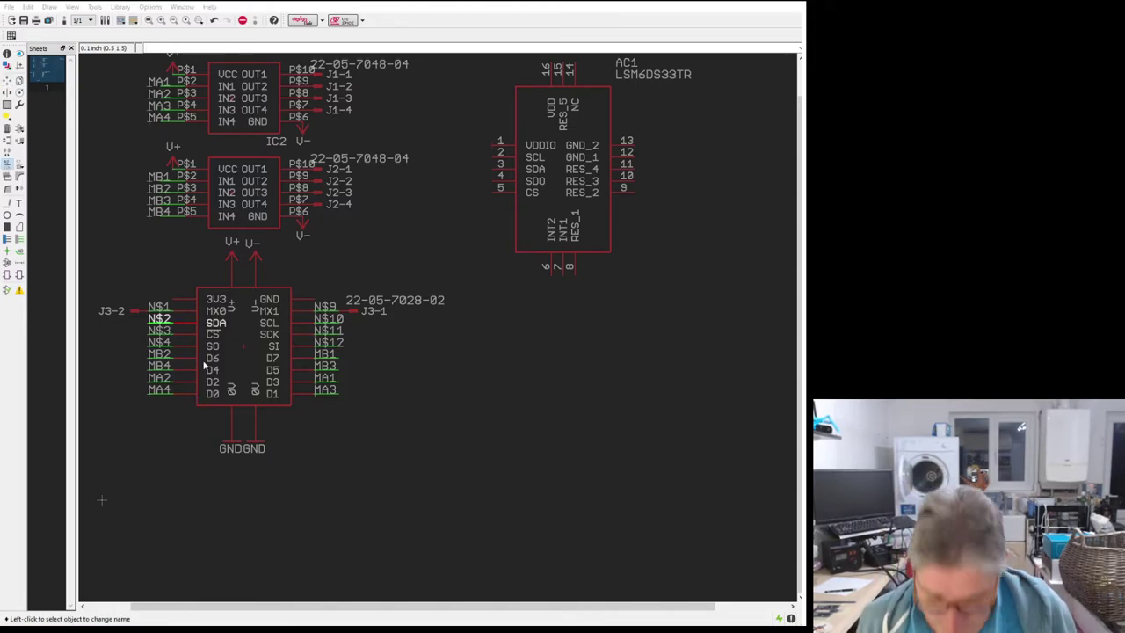
key(Return)
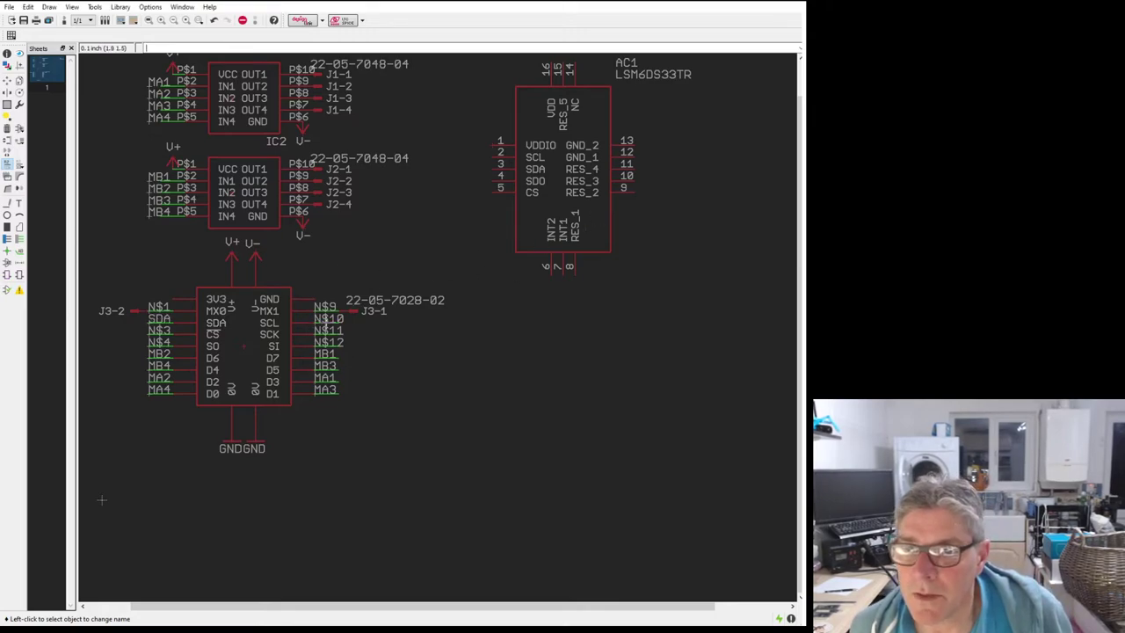
click(328, 324)
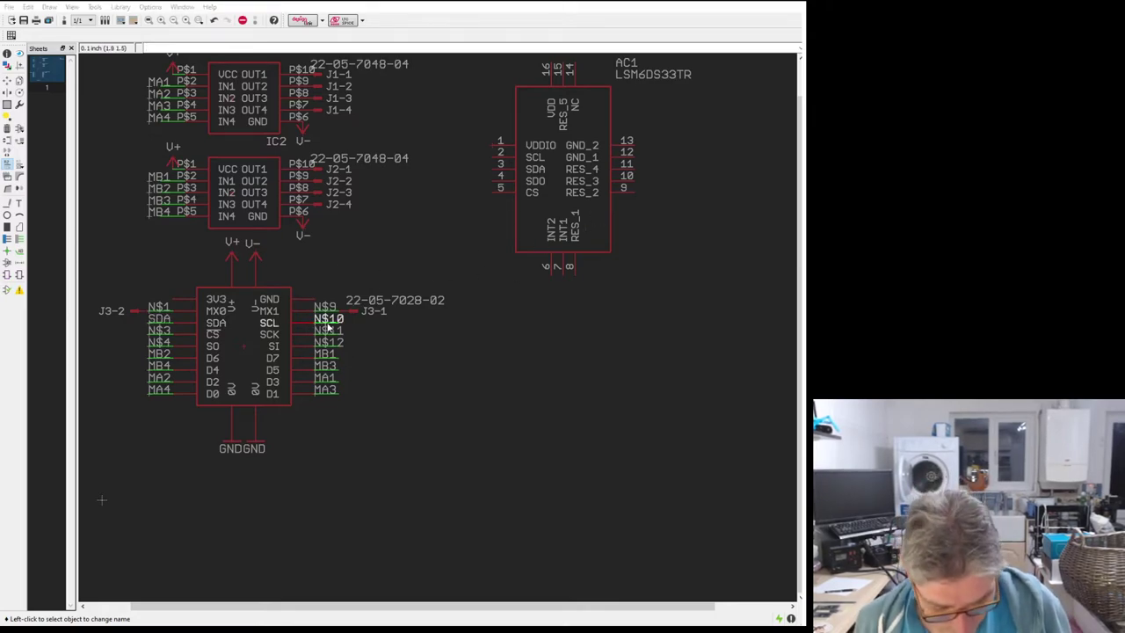
text(SCL)
key(Return)
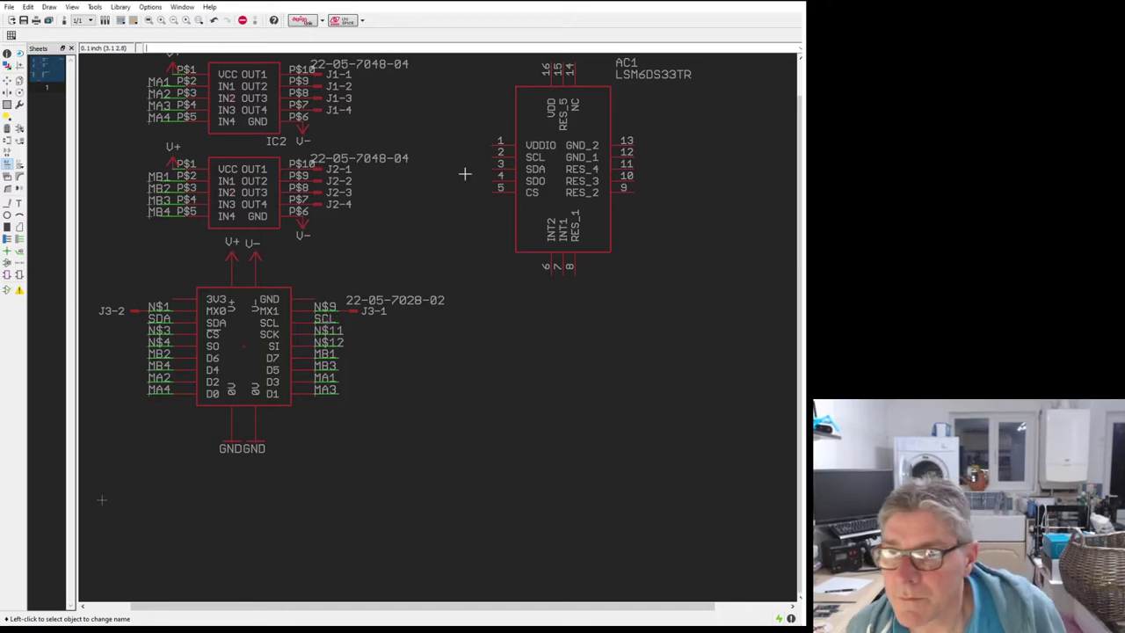
Step: Start a net wire at pin 2 (SCL) of the IMU AC1
click(19, 238)
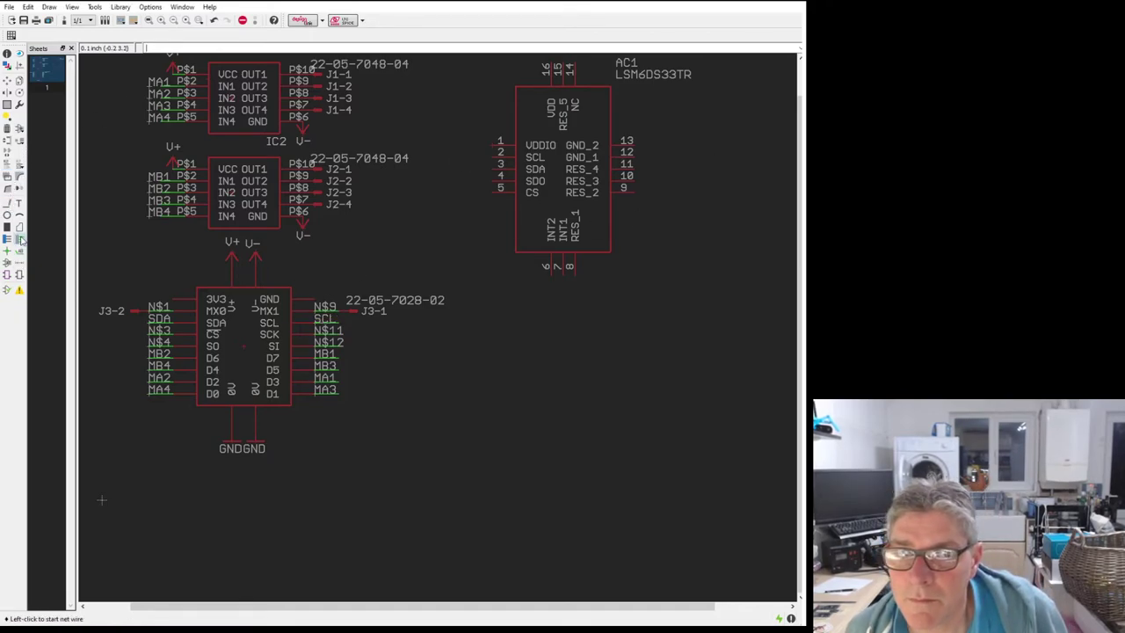
scroll(468, 163, up, 1)
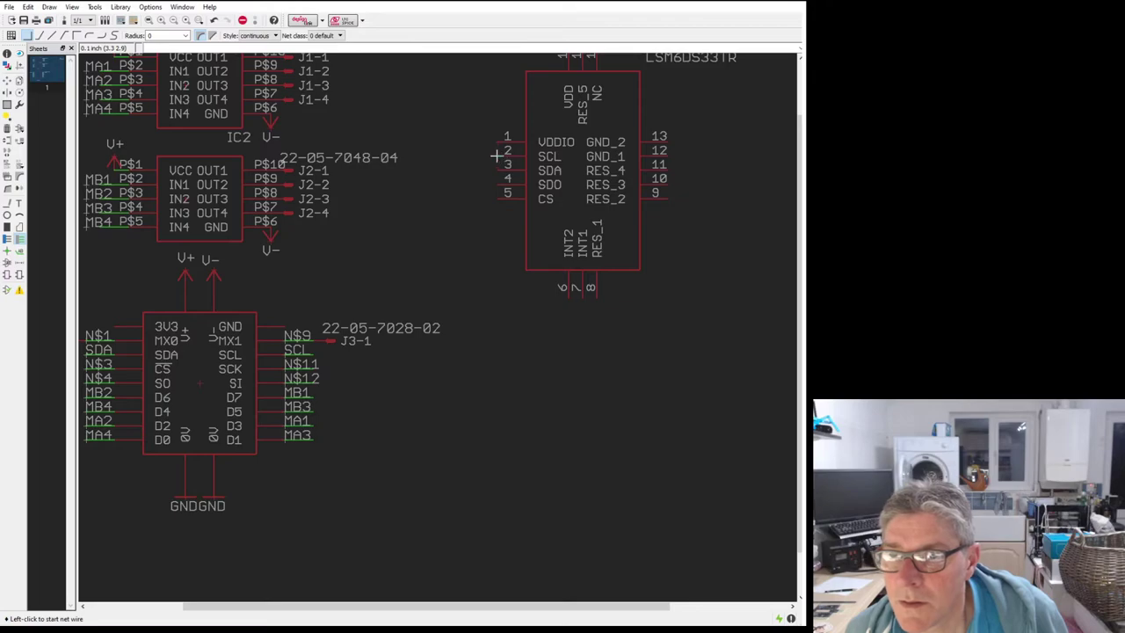
click(498, 156)
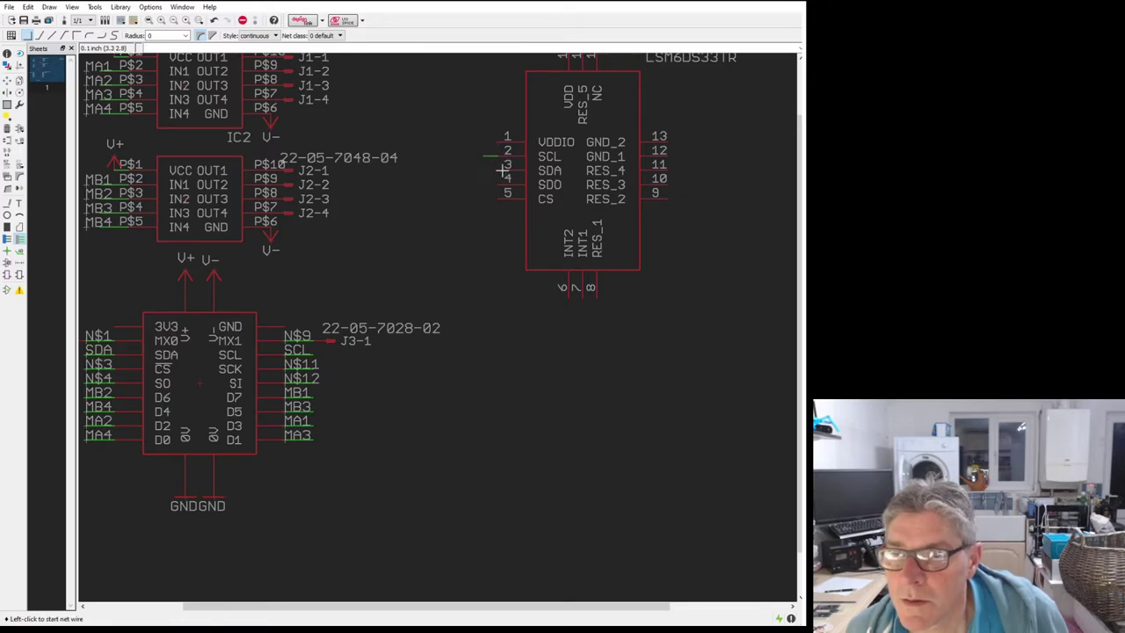
Step: Draw short net stubs from the LSM6DS33TR's SCL, SDA, SDO and CS pins (pins 2–5)
click(494, 158)
key(Escape)
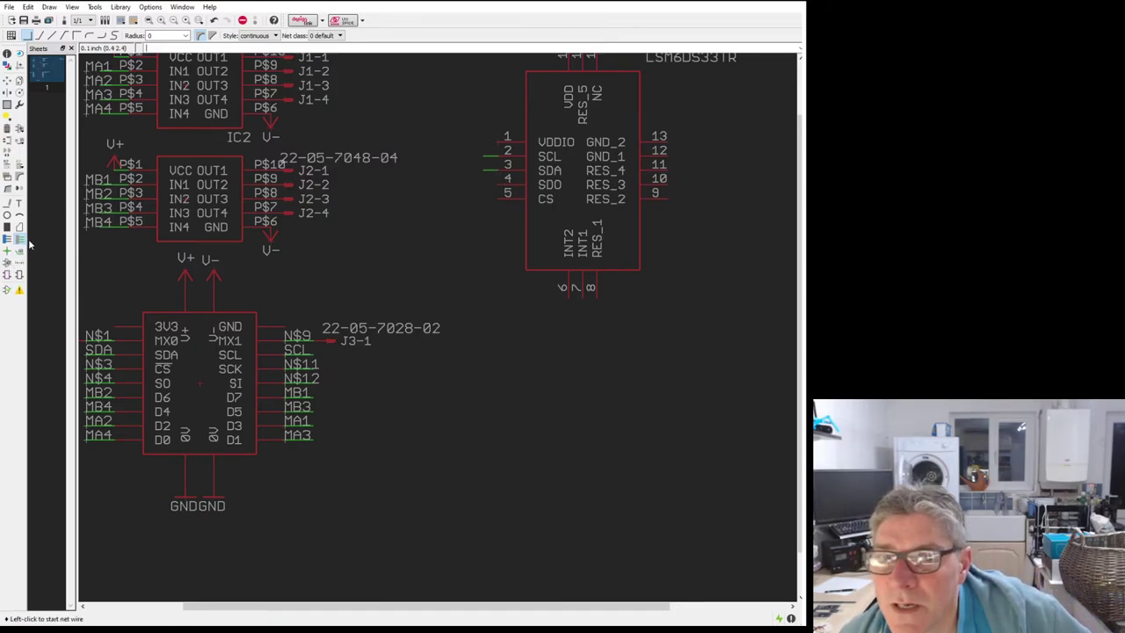
click(486, 144)
double_click(486, 144)
click(494, 185)
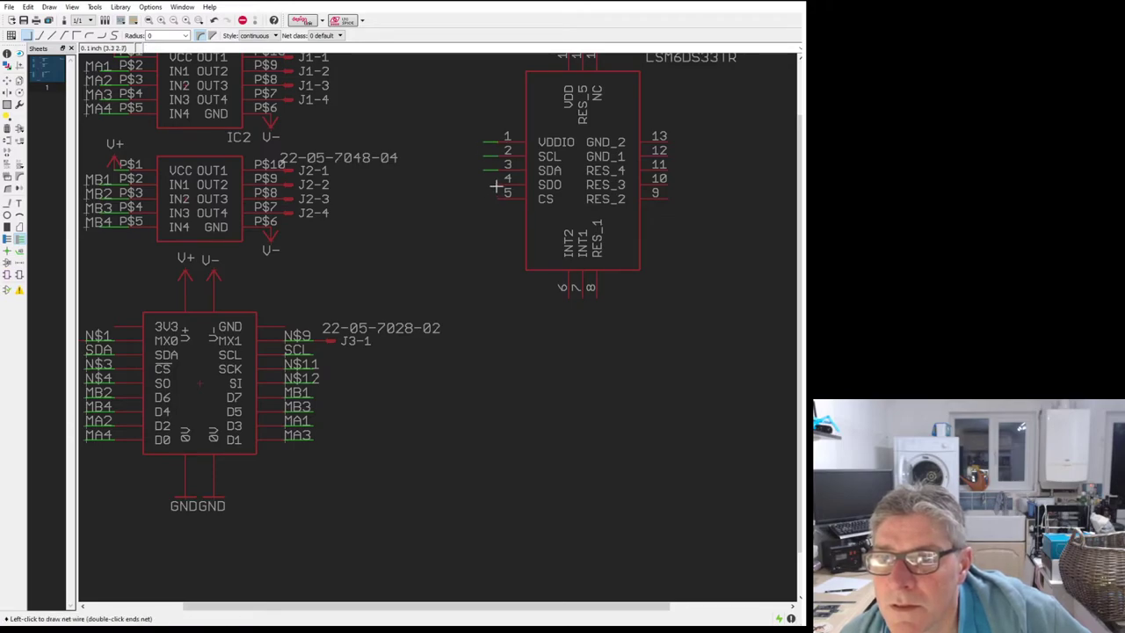
double_click(485, 185)
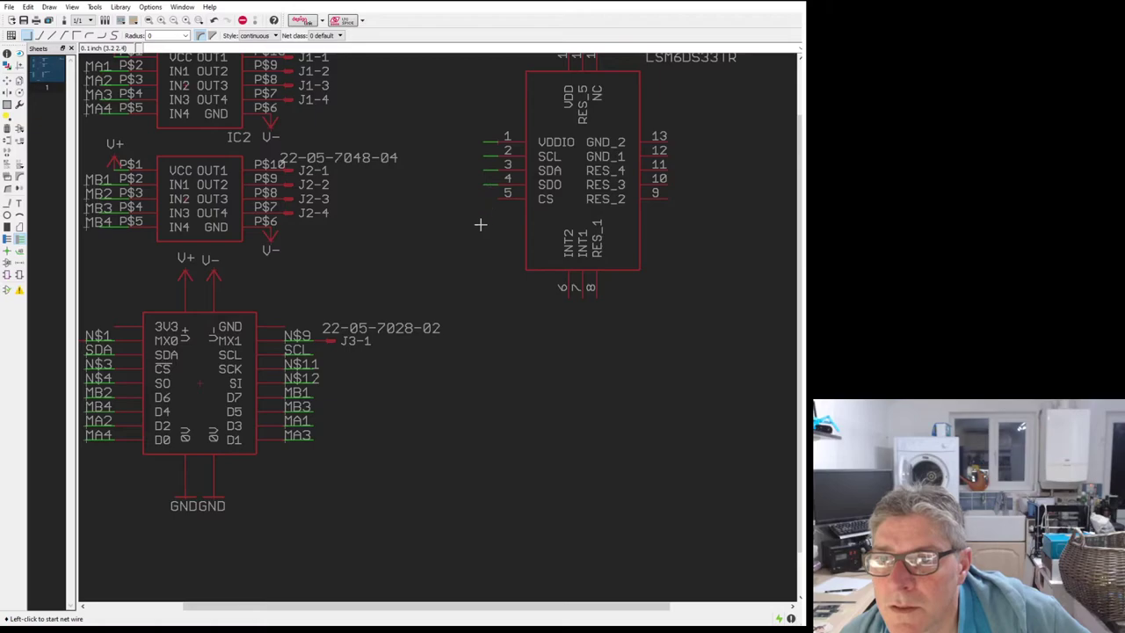
click(501, 200)
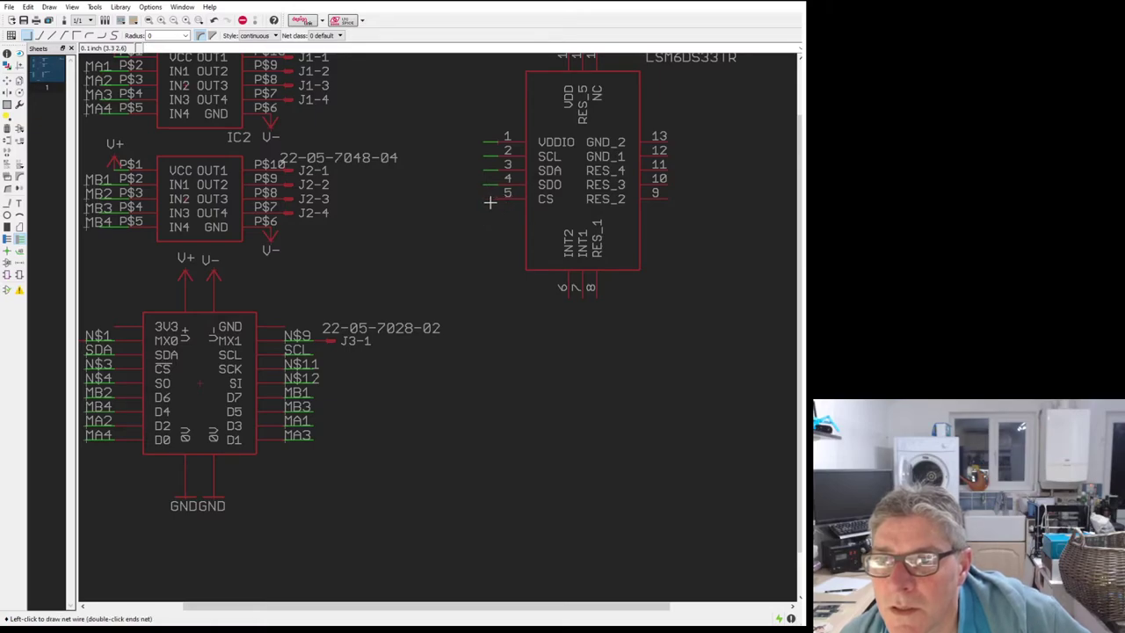
double_click(484, 199)
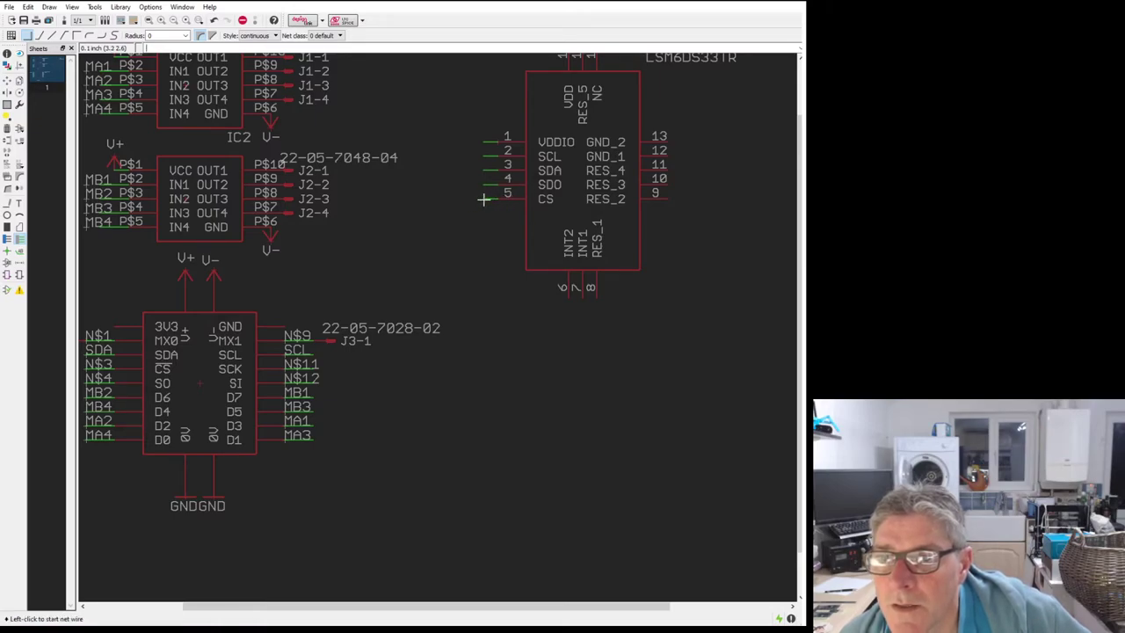
click(490, 155)
double_click(484, 156)
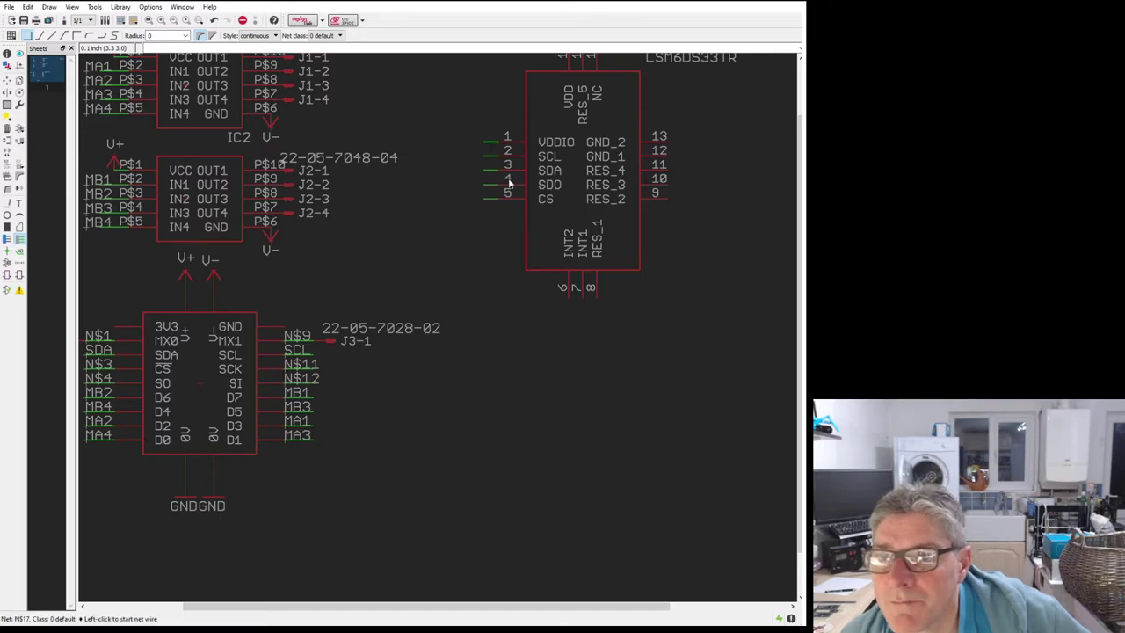
key(Delete)
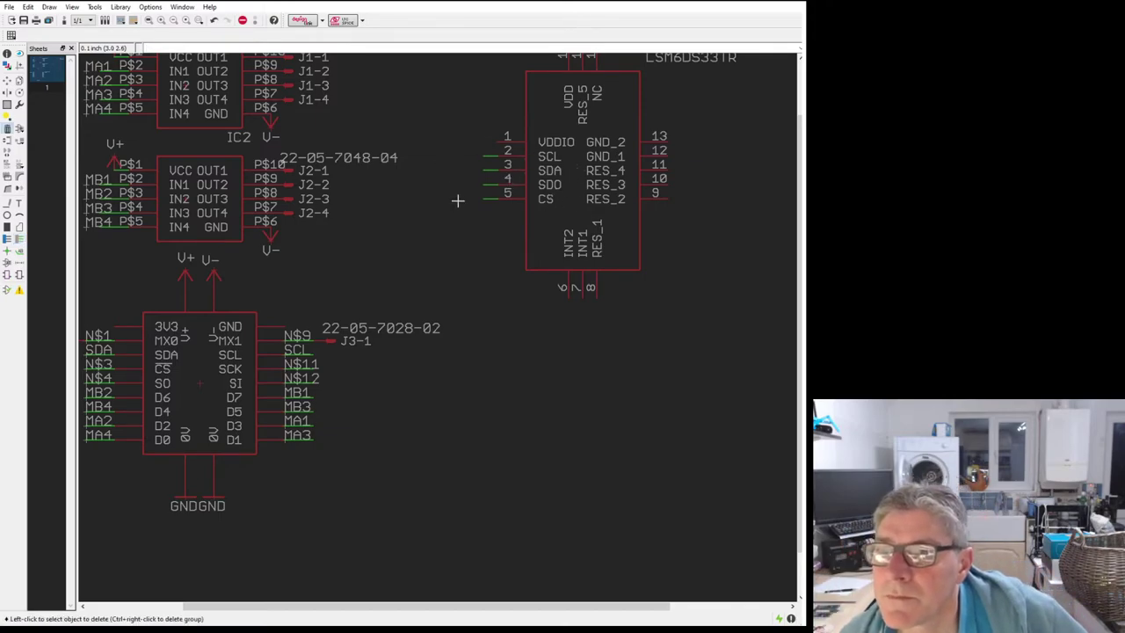
Step: Rename the header chip's net N$3 to CS and N$11 to SCK
scroll(513, 227, down, 1)
scroll(311, 371, up, 2)
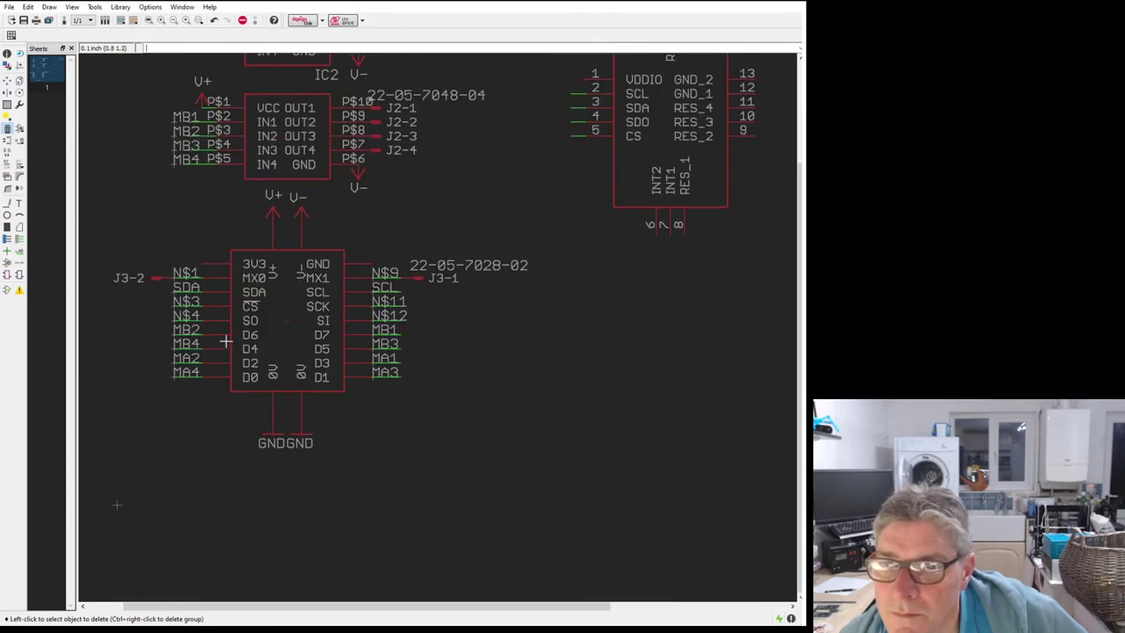
key(n)
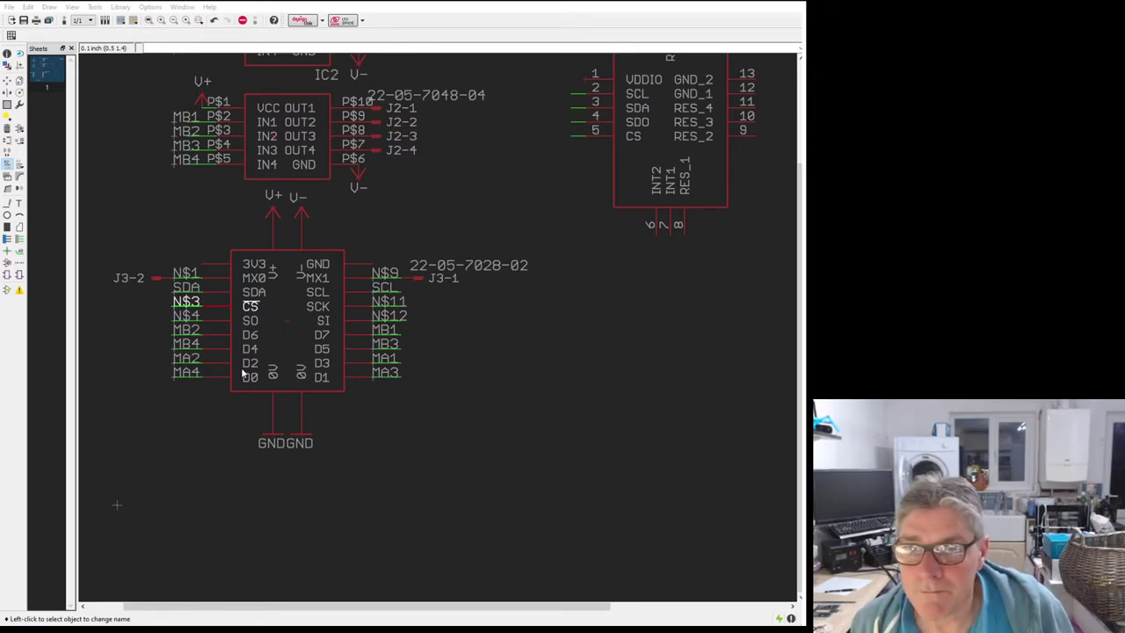
key(Return)
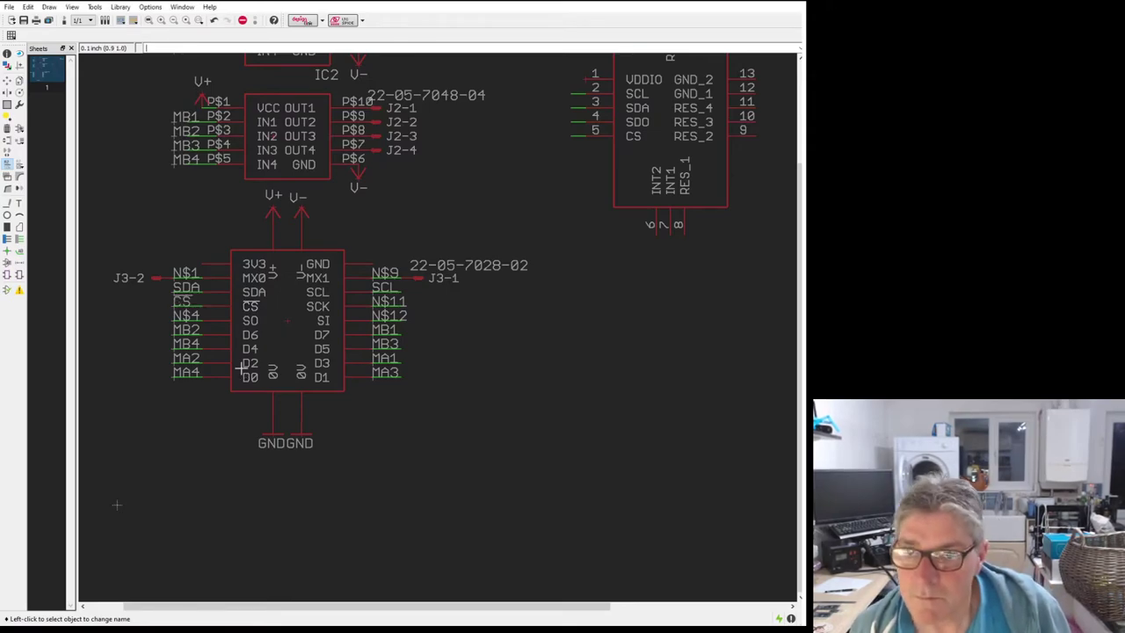
click(384, 302)
click(387, 304)
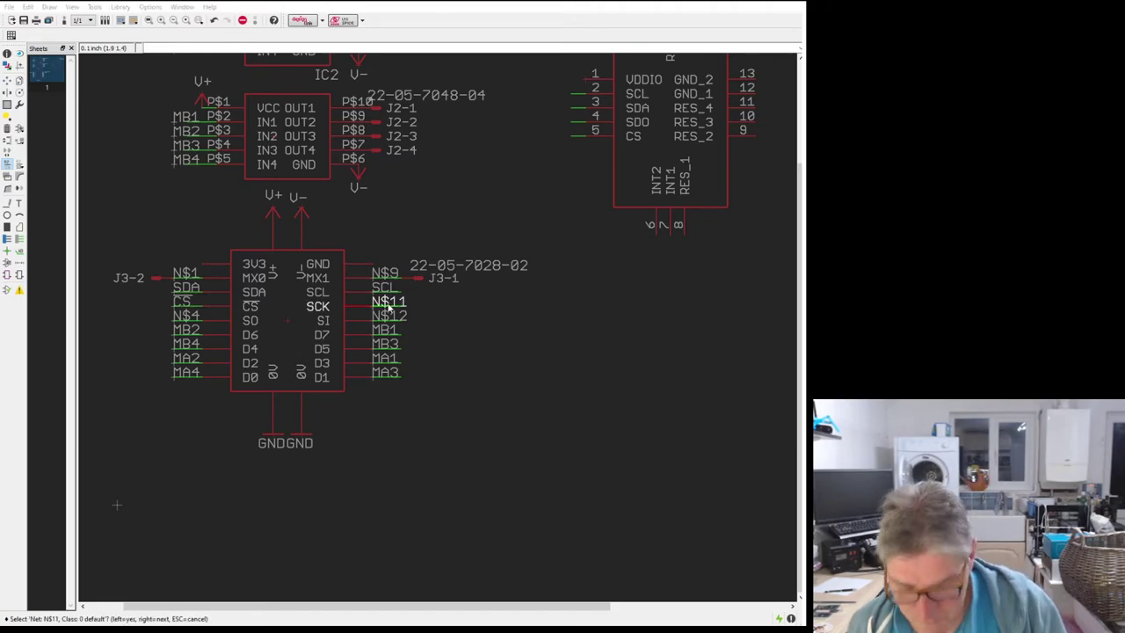
text(SCK)
key(Return)
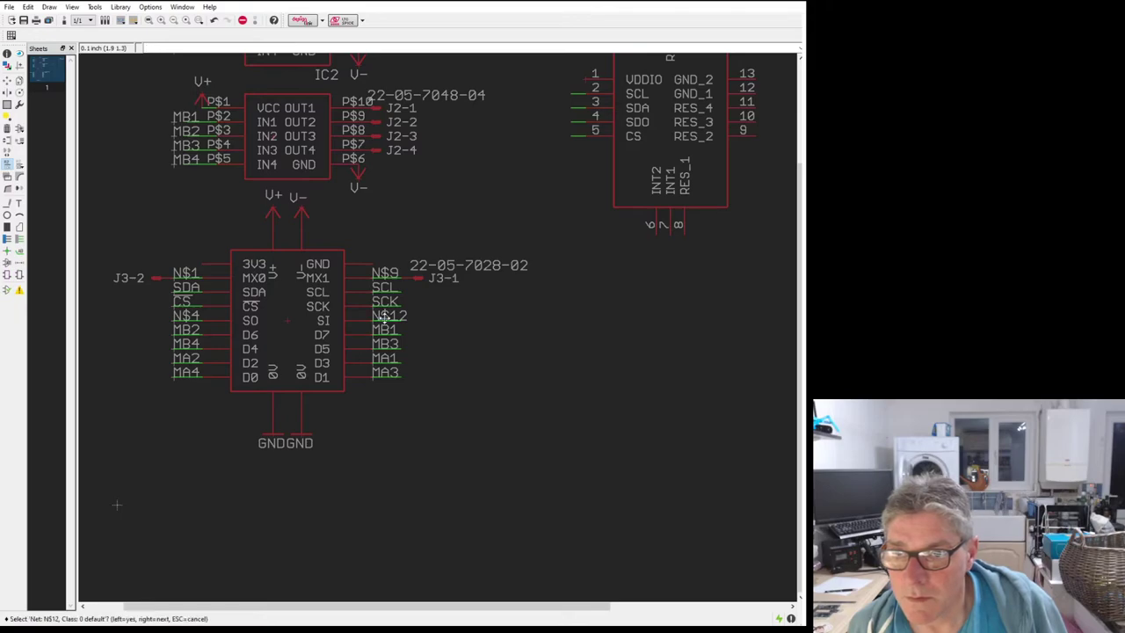
Step: Rename net N$12 to SI and net N$4 to SO
click(385, 320)
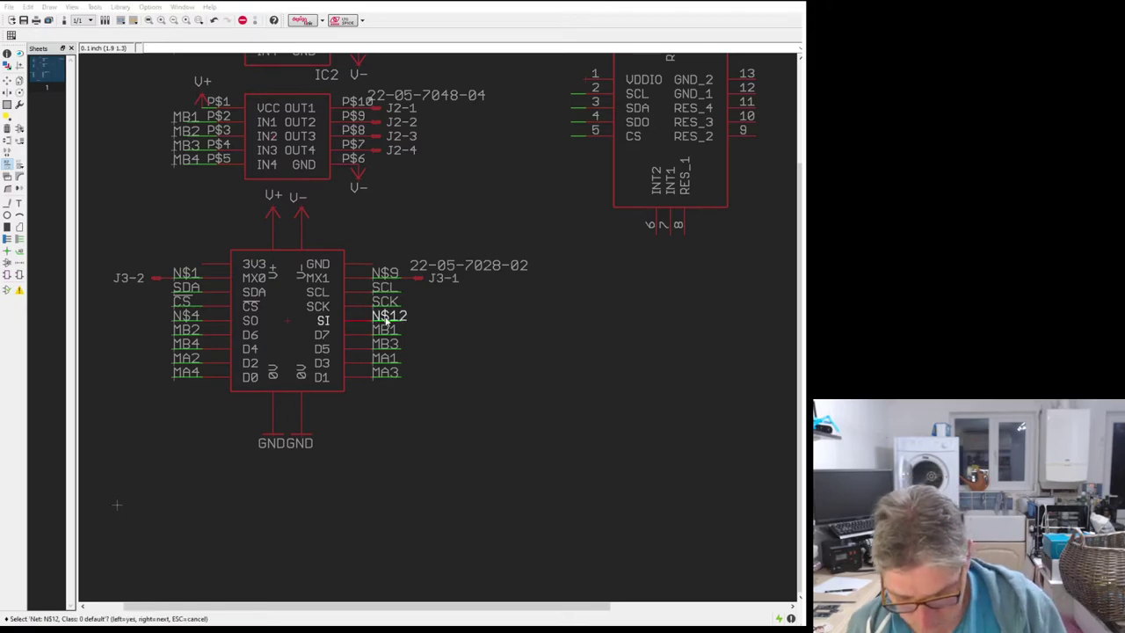
text(SI)
key(Return)
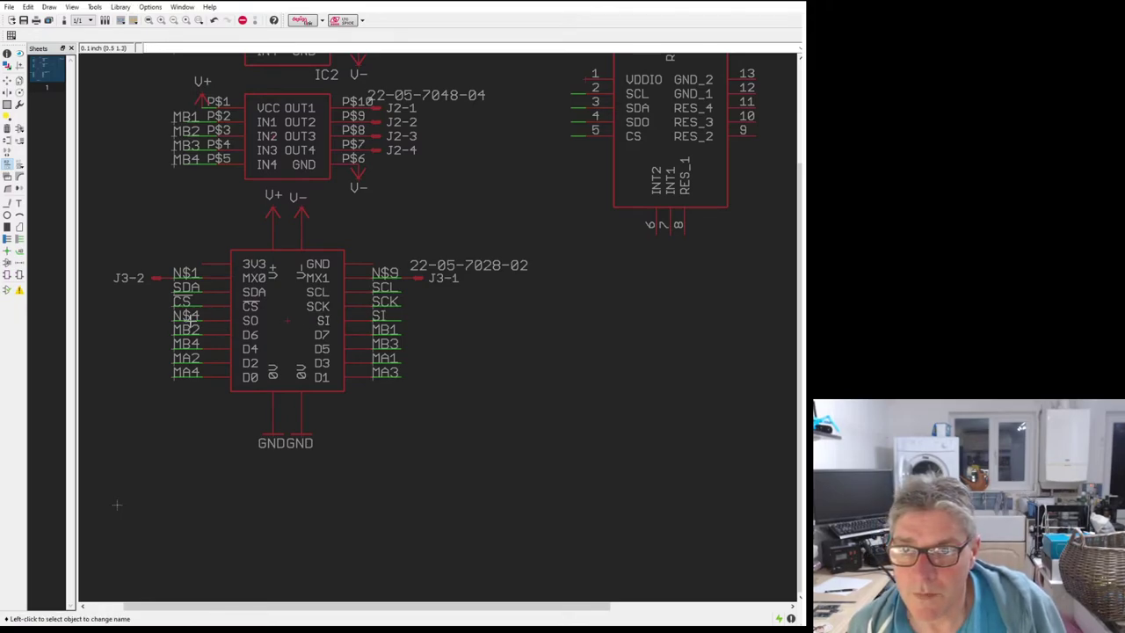
click(190, 322)
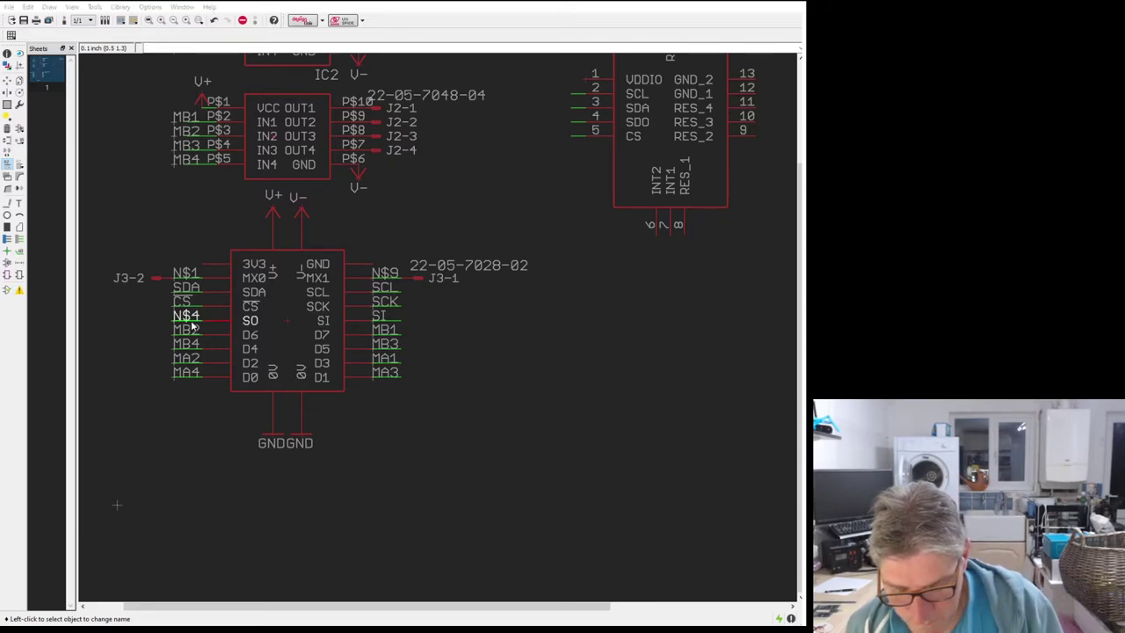
text(SO)
key(Return)
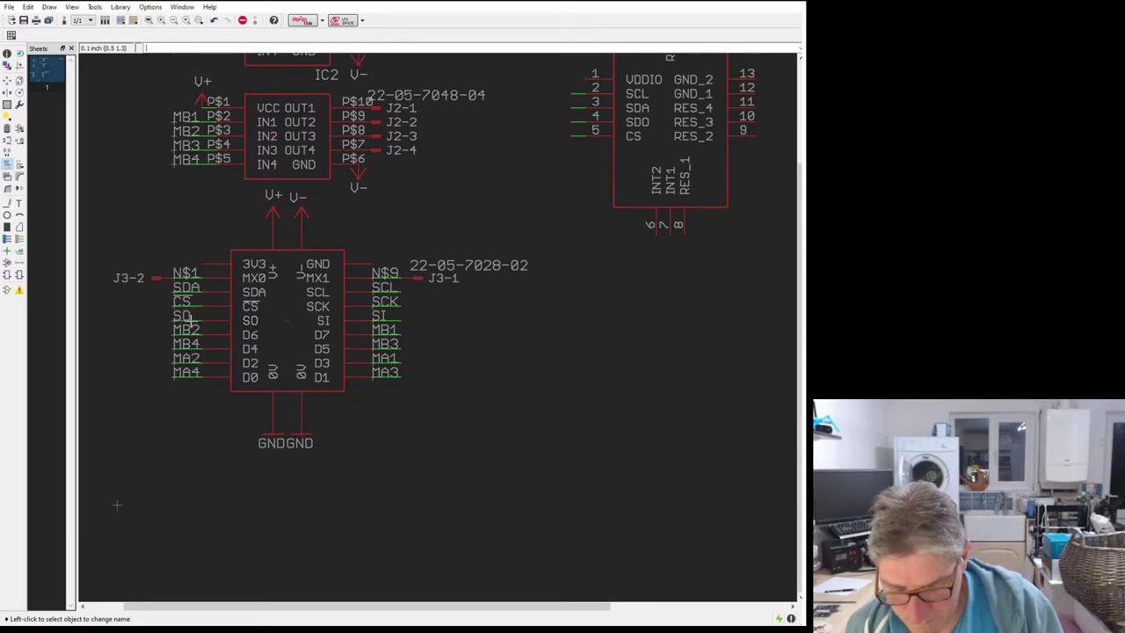
click(576, 135)
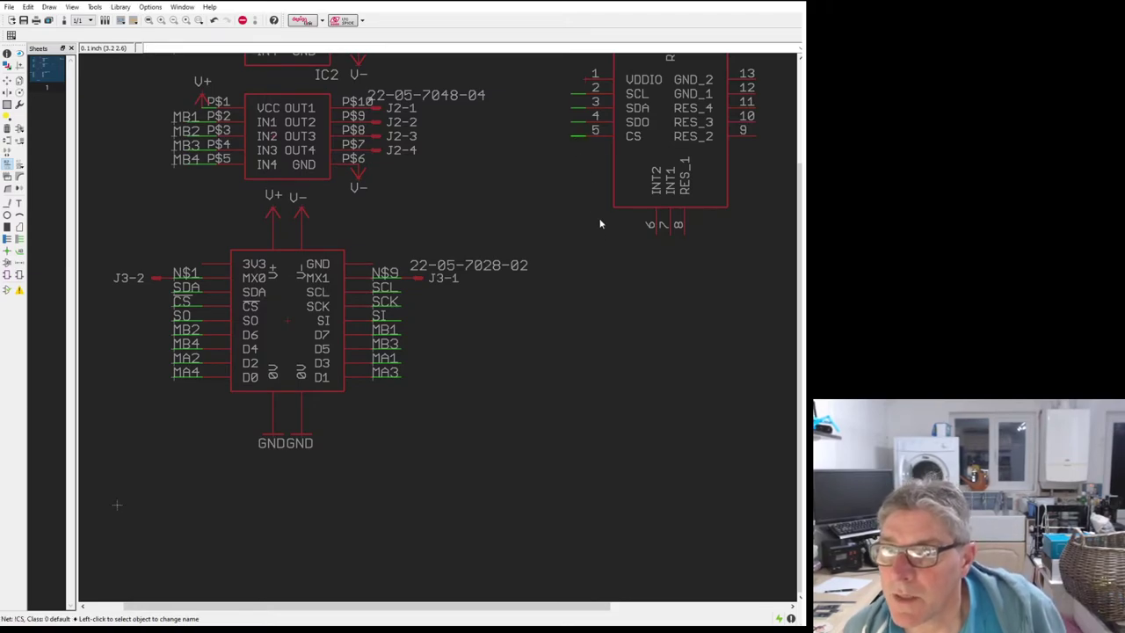
Step: Place net labels CS, N$18, N$10 and N$2 beside IMU pins 5, 4, 3 and 2
key(F7)
click(573, 136)
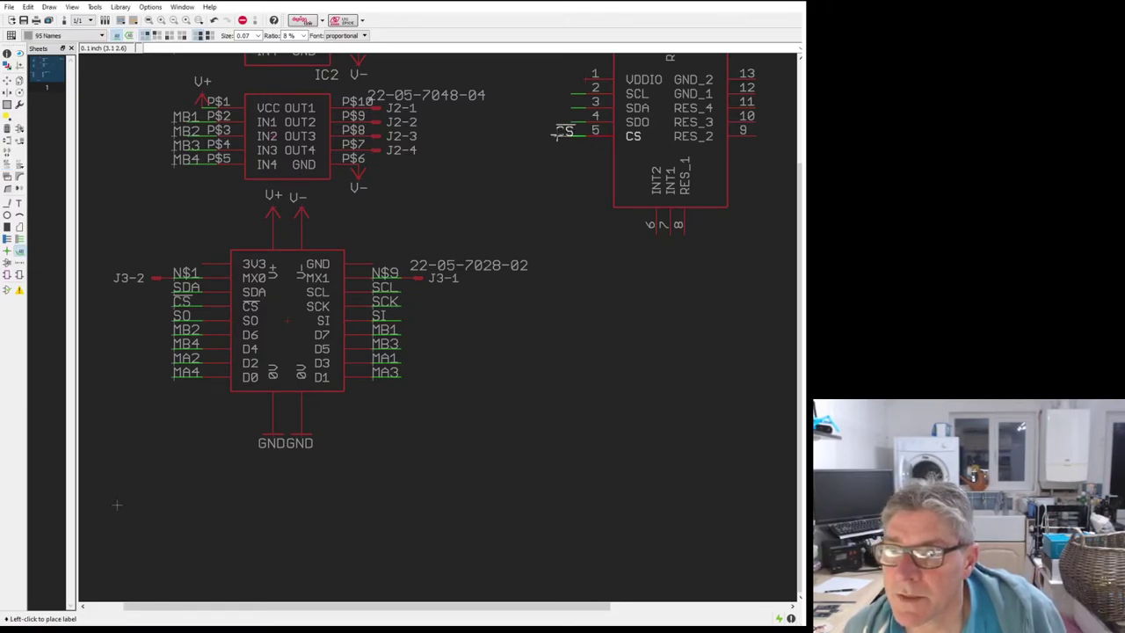
click(557, 132)
click(571, 115)
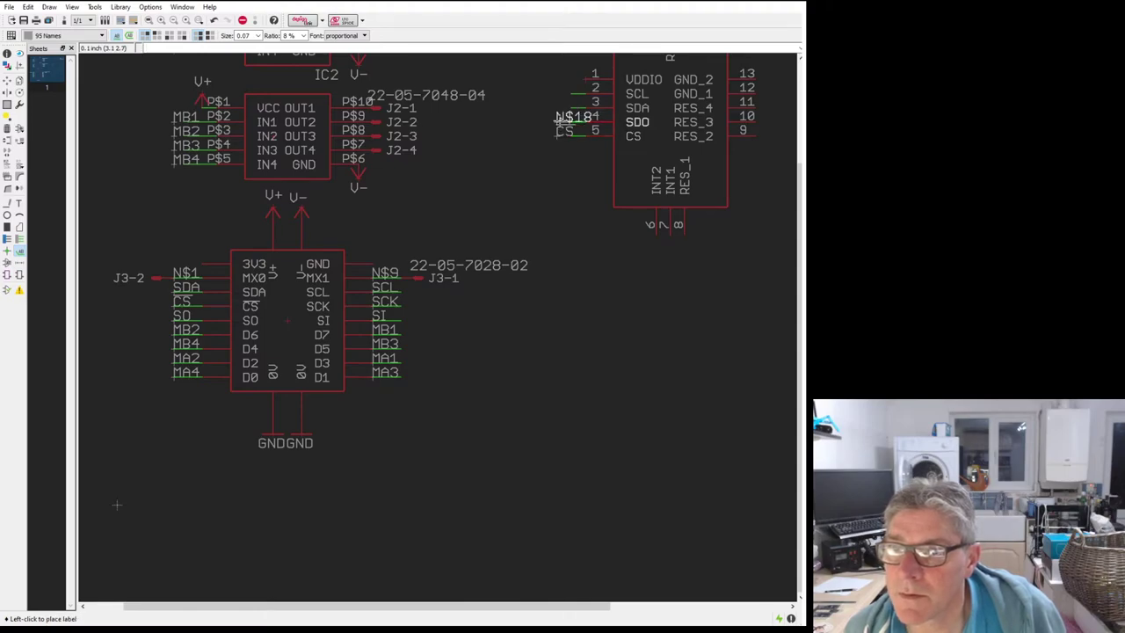
click(565, 111)
click(570, 103)
click(559, 103)
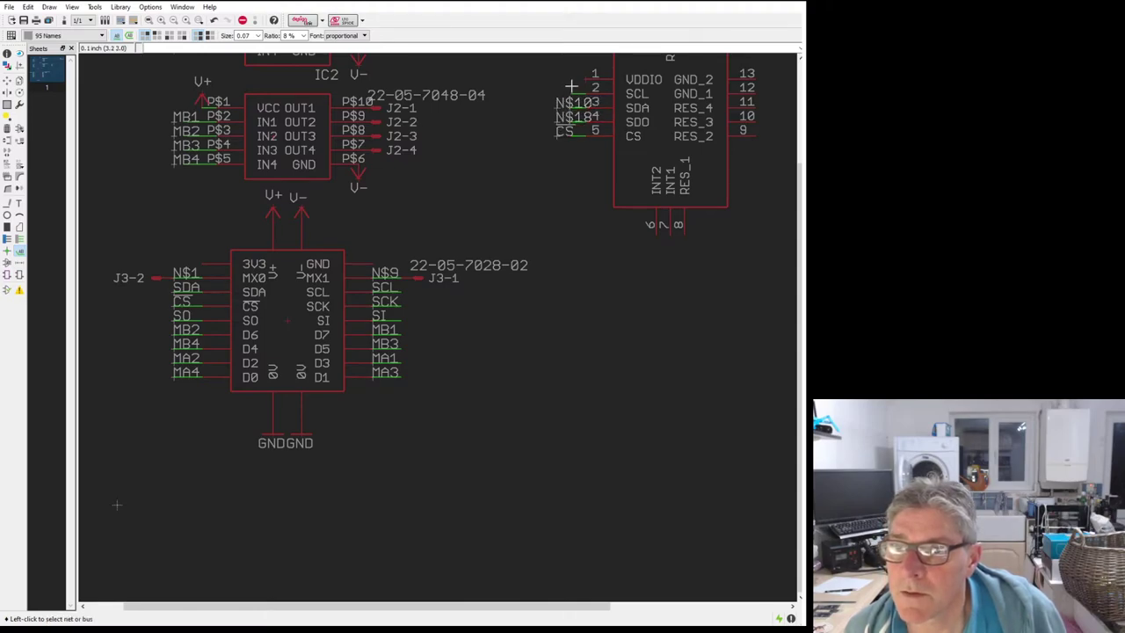
click(567, 89)
click(559, 91)
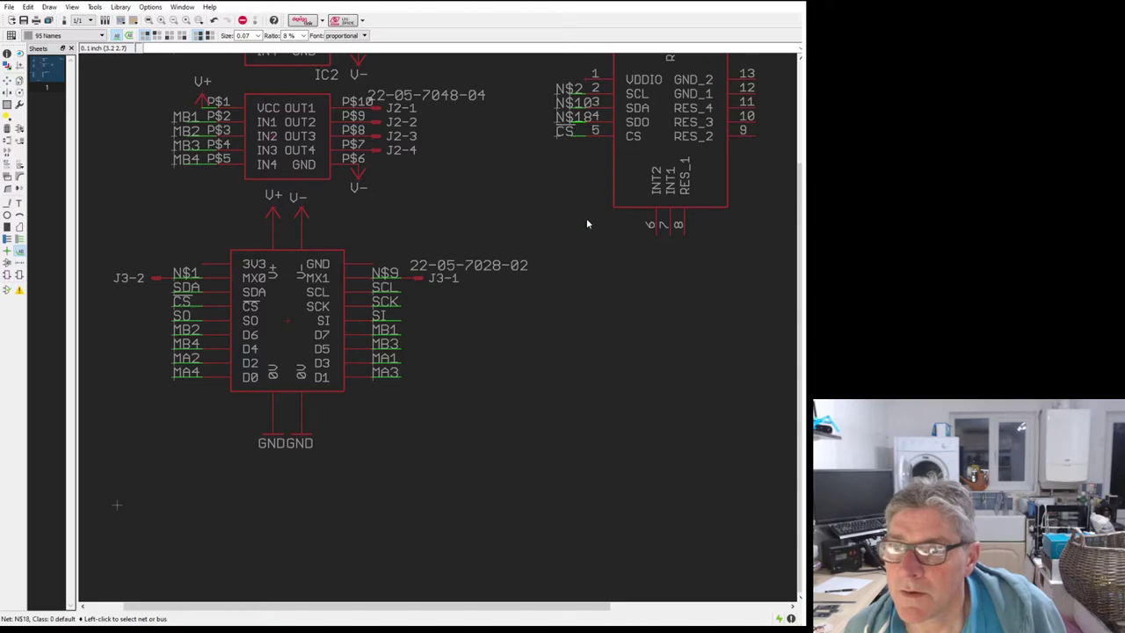
Step: Rename IMU nets N$18, N$10 and N$2 to SI, SO and SCK, joining the header nets
key(F2)
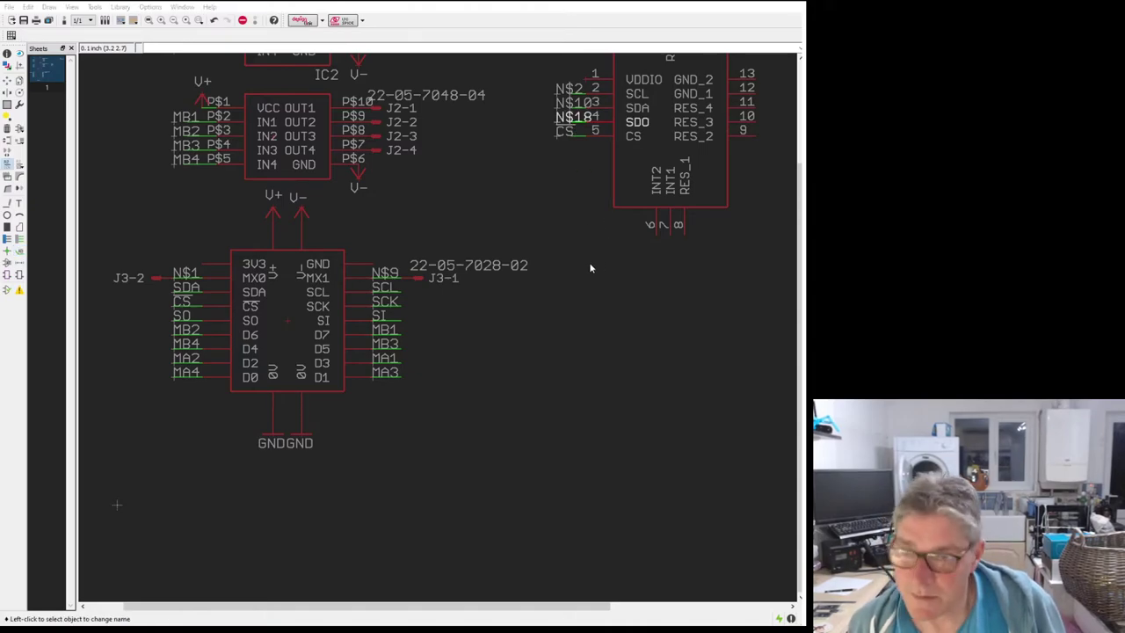
key(Escape)
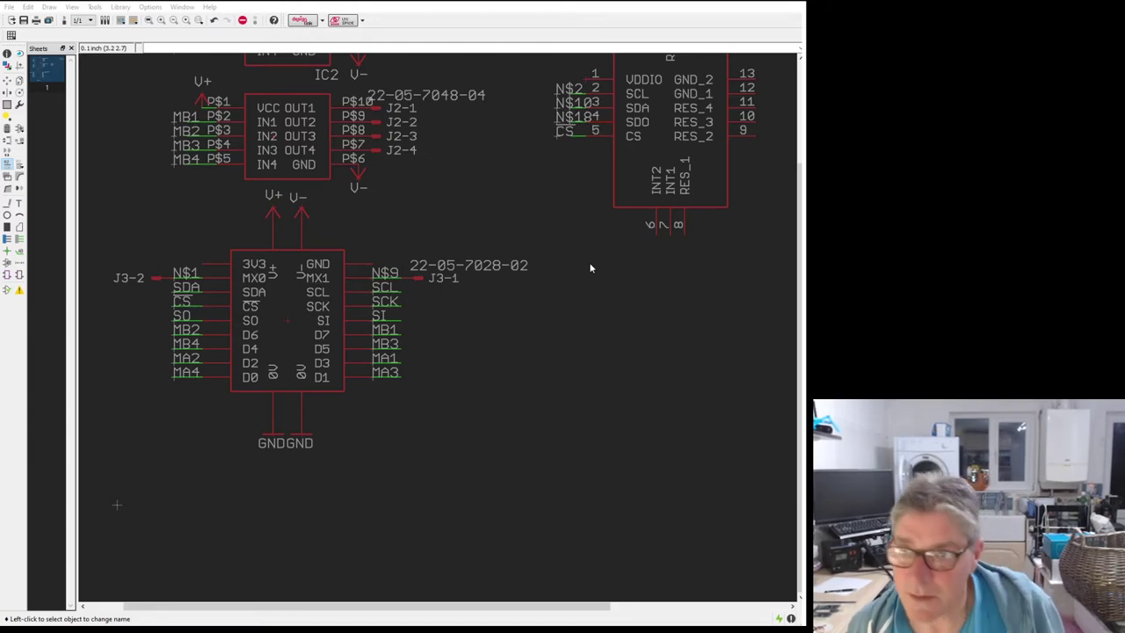
key(Return)
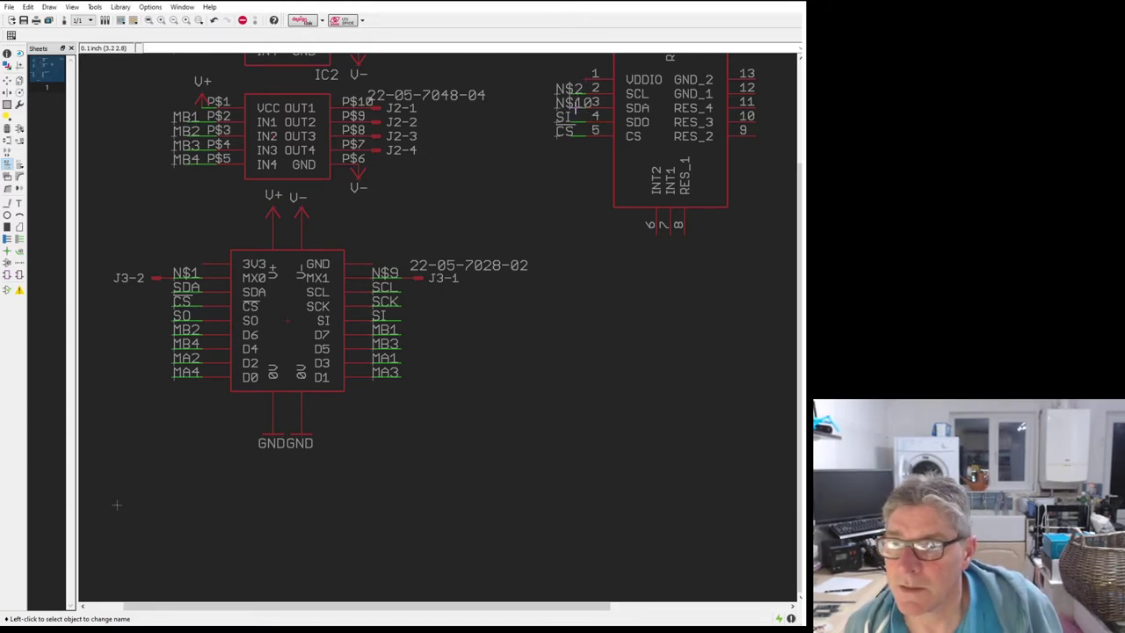
click(575, 106)
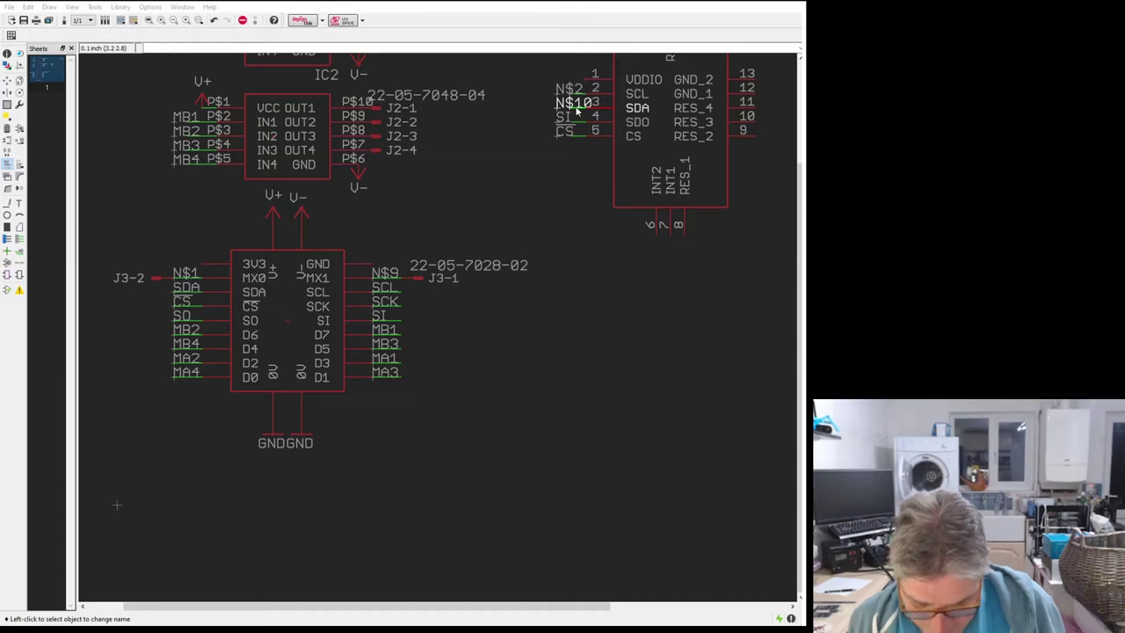
text(SO)
key(Return)
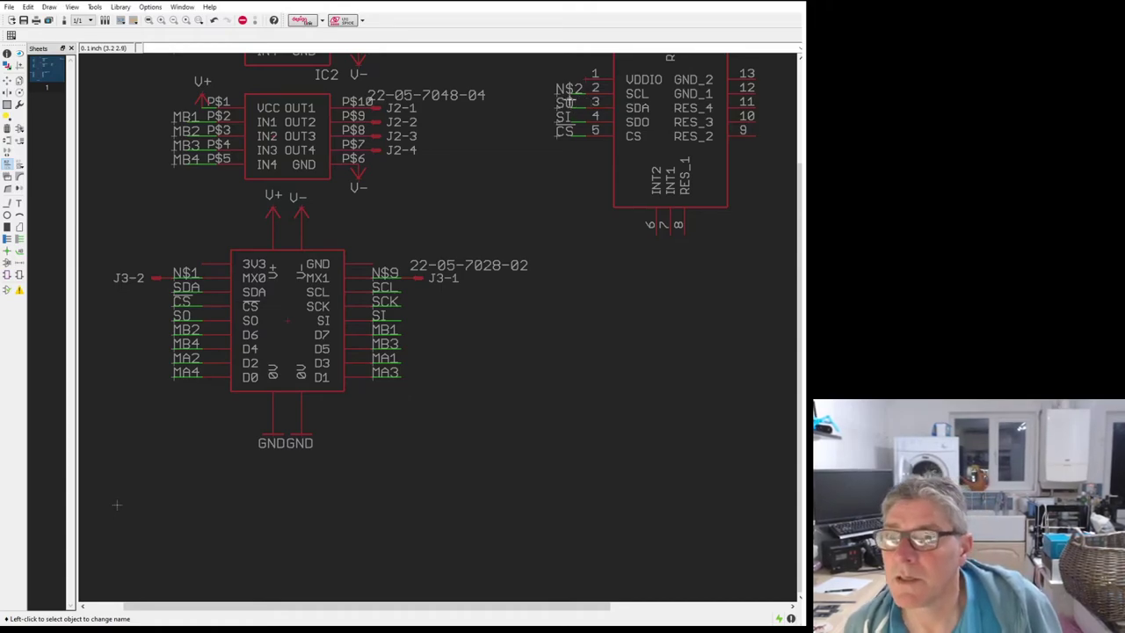
click(569, 103)
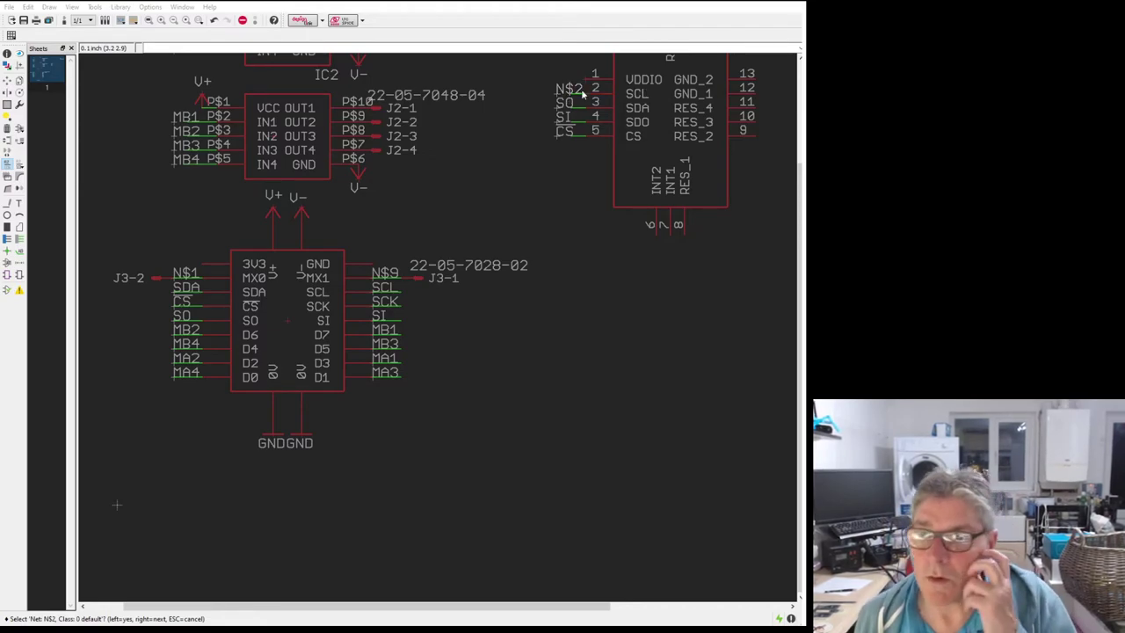
click(555, 136)
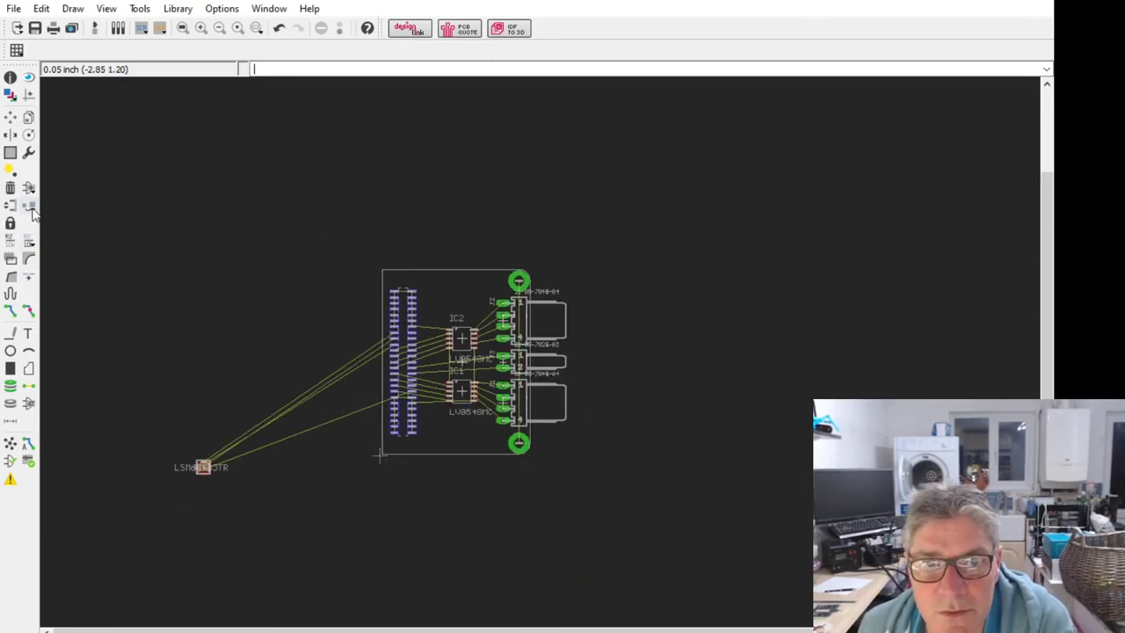
Step: Move the LSM6DS33 IMU part onto the board, dropping it just above IC2
click(11, 116)
click(202, 463)
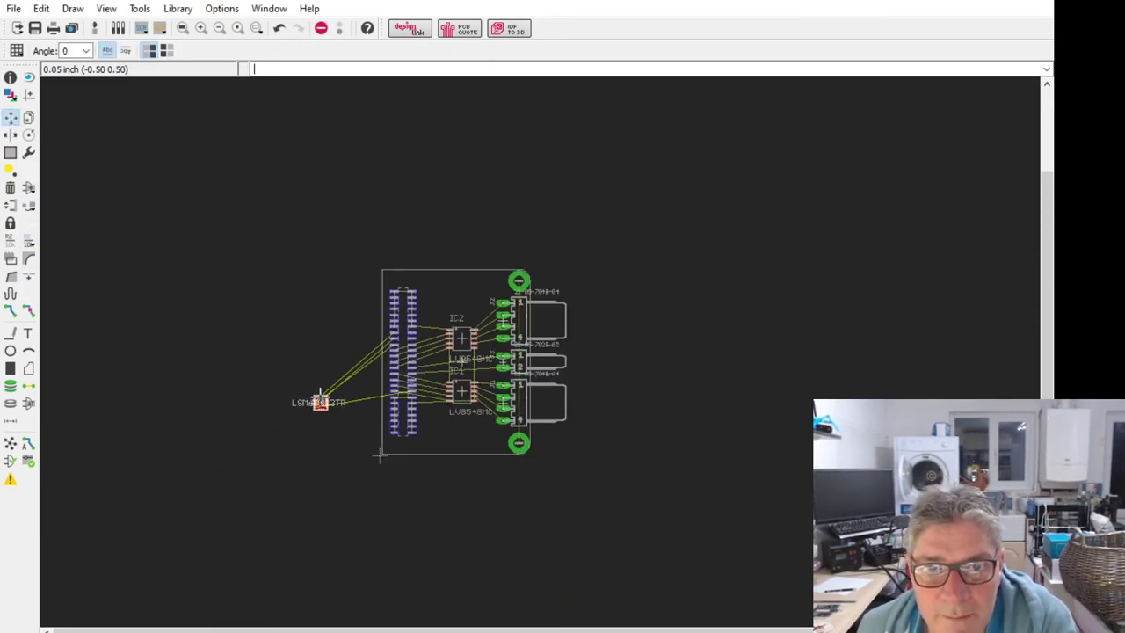
scroll(414, 360, up, 3)
scroll(431, 391, up, 3)
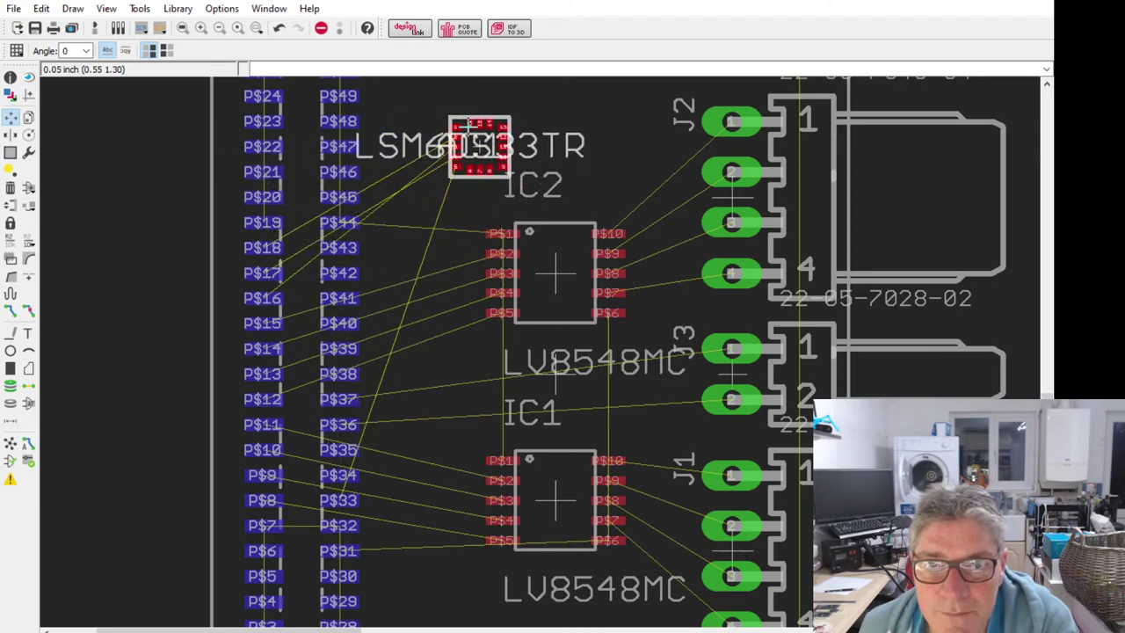
scroll(479, 128, down, 3)
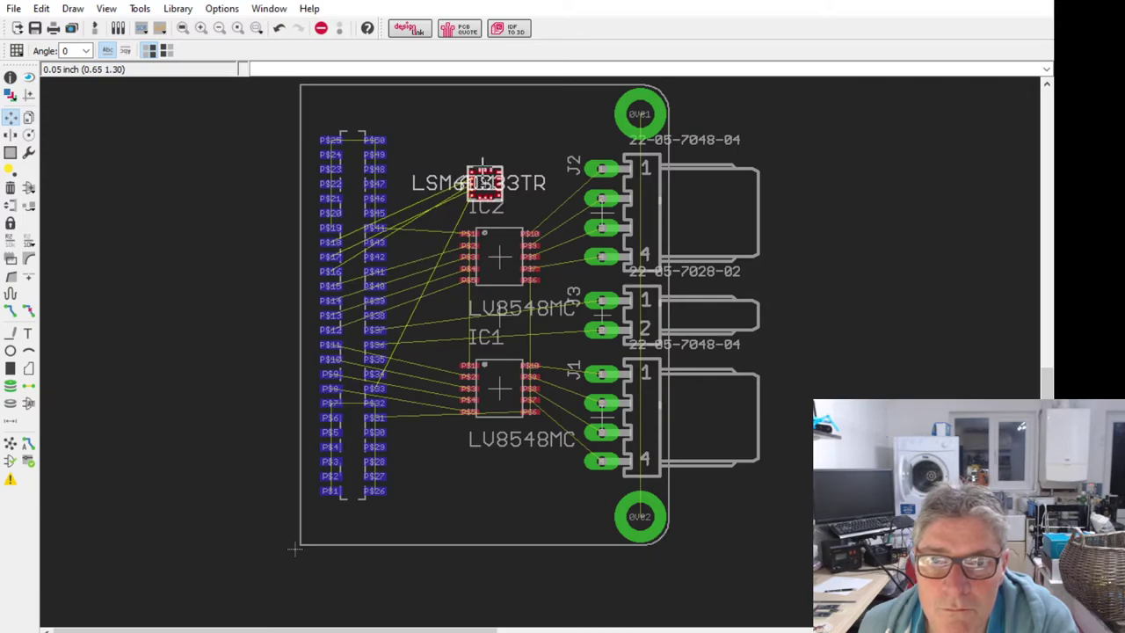
click(484, 167)
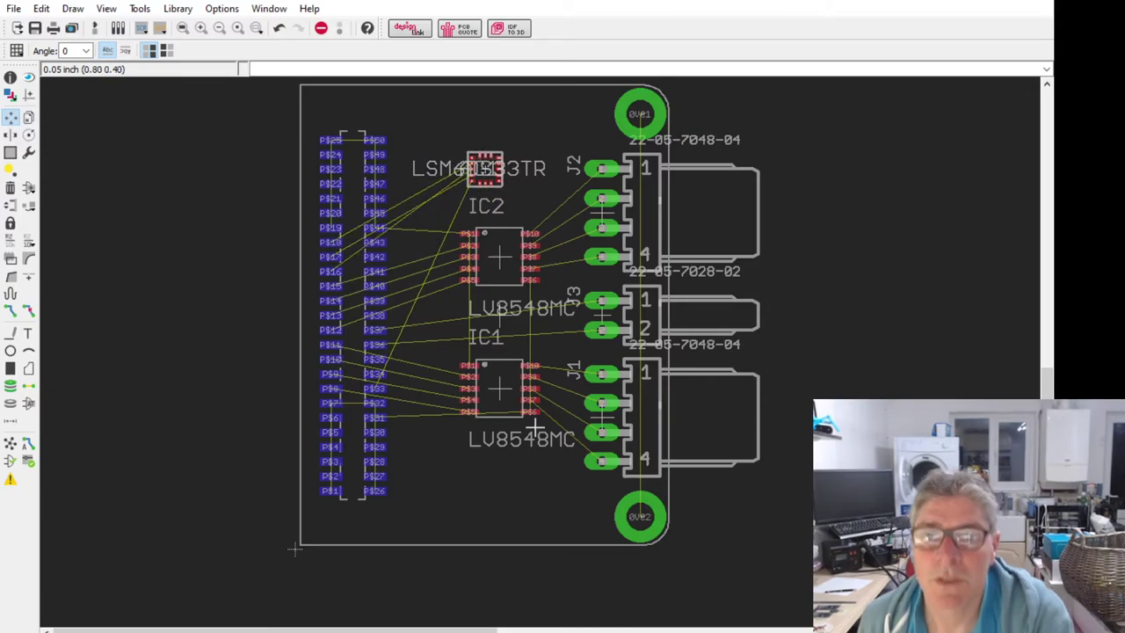
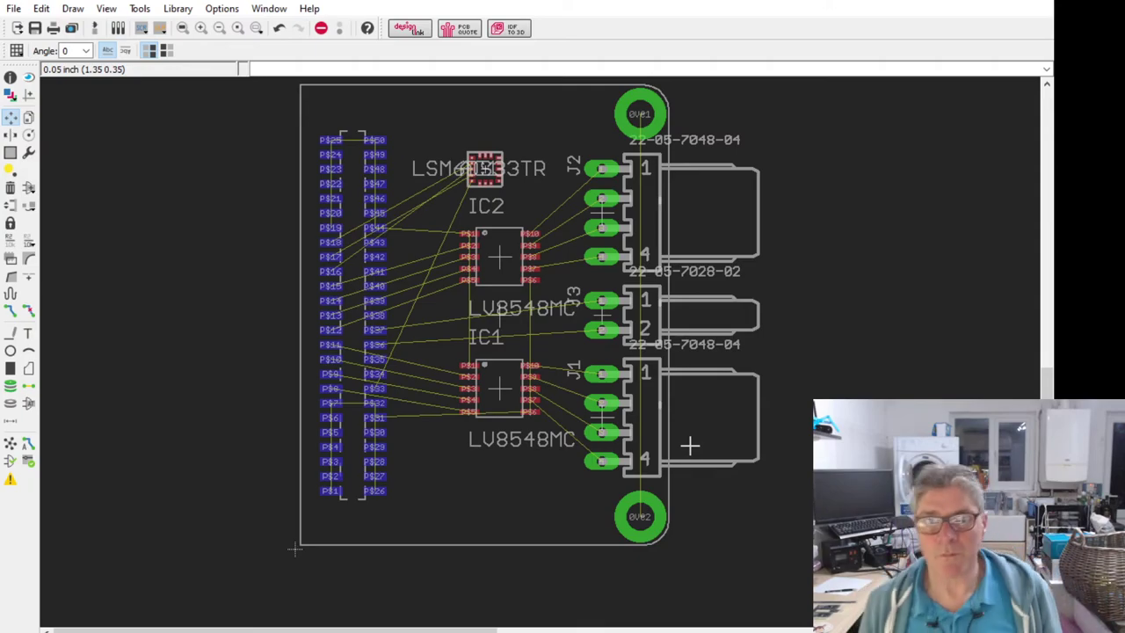
Step: Move IC1 slightly lower and IC2 slightly higher on the board
scroll(501, 256, up, 2)
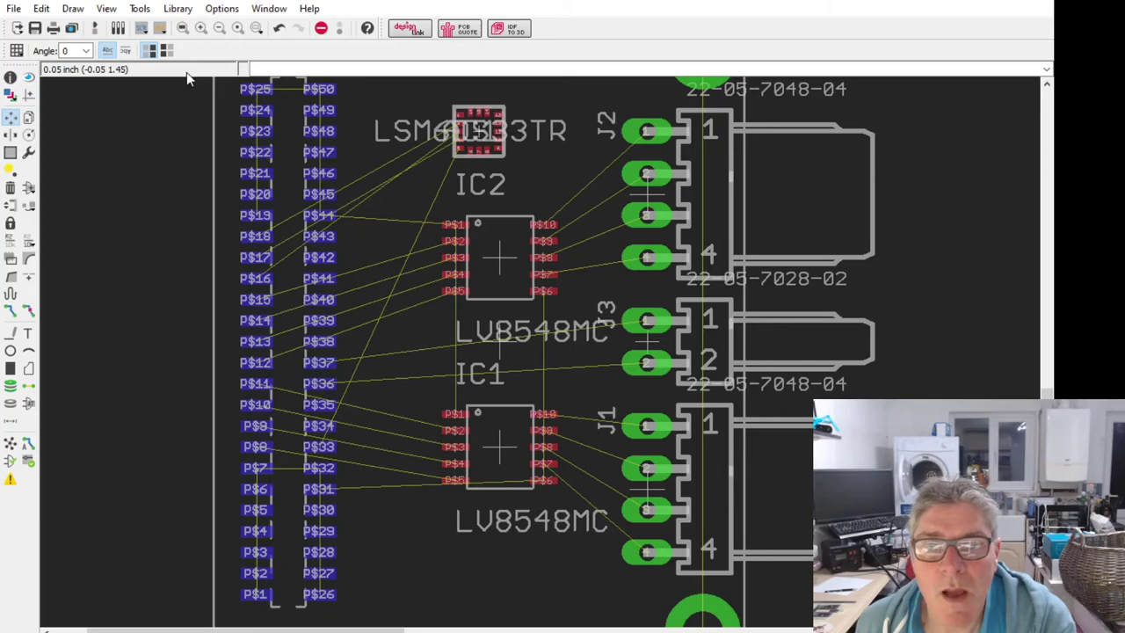
scroll(256, 452, down, 3)
scroll(256, 452, up, 2)
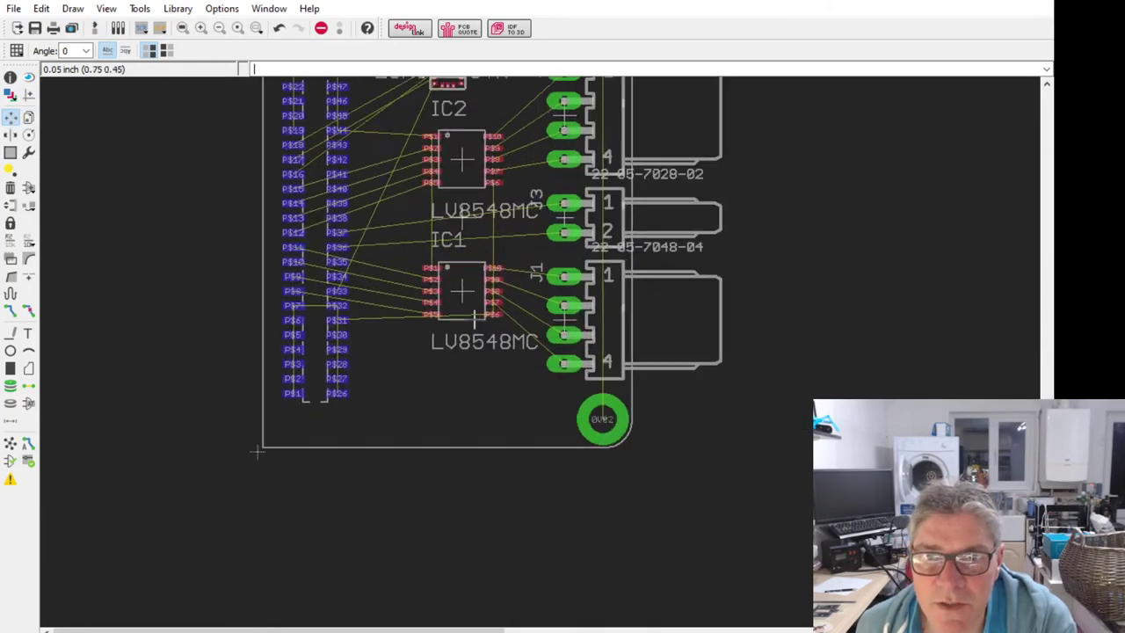
click(461, 292)
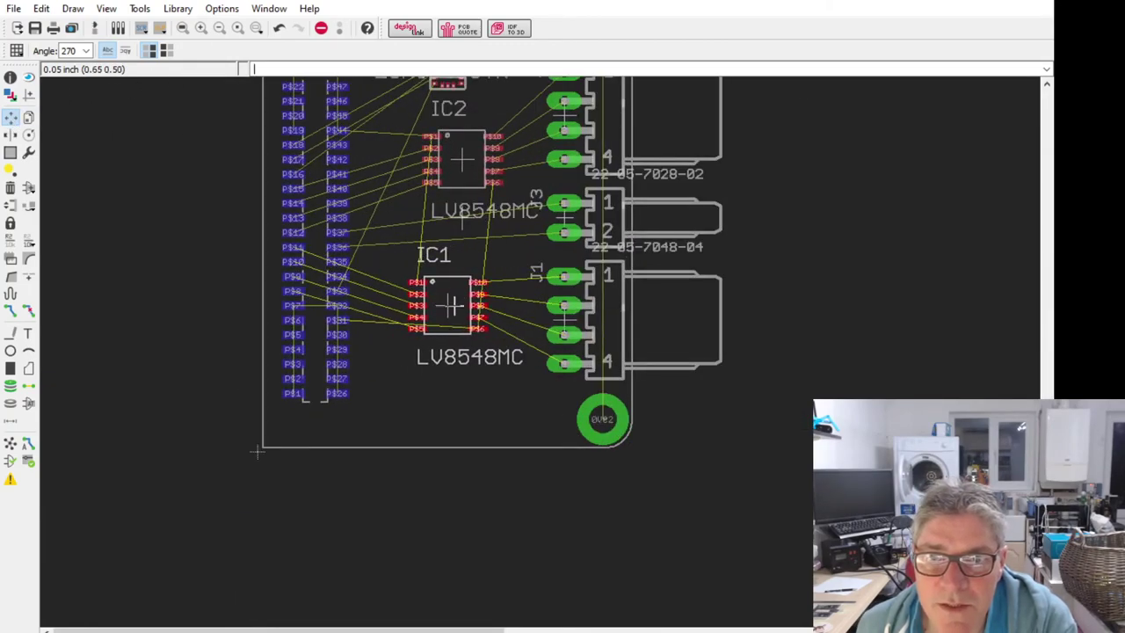
click(462, 320)
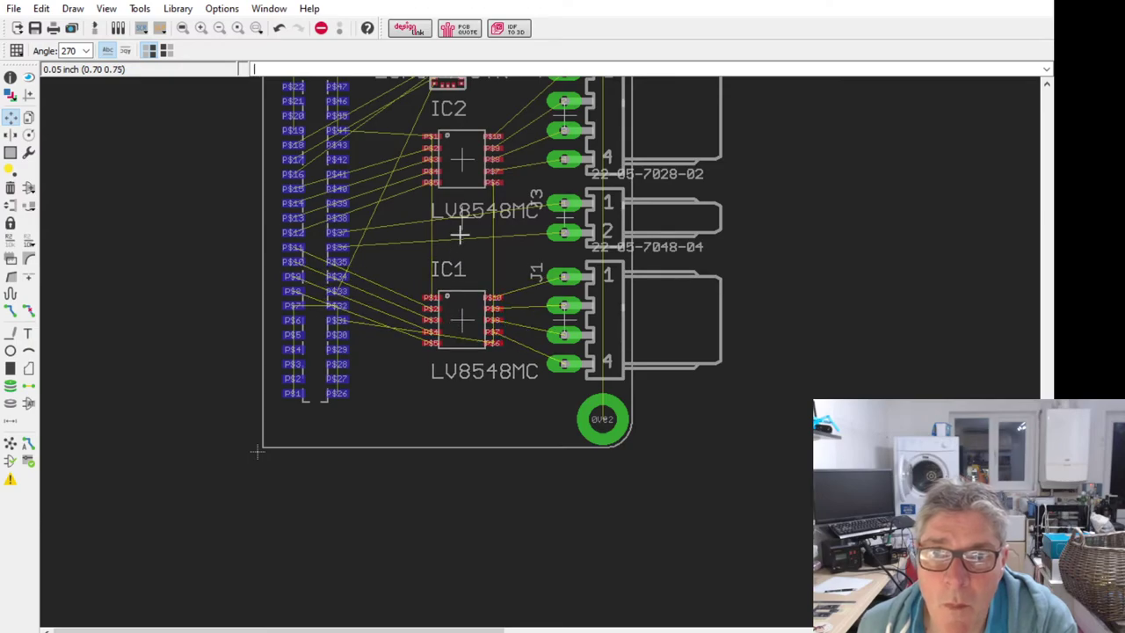
click(461, 158)
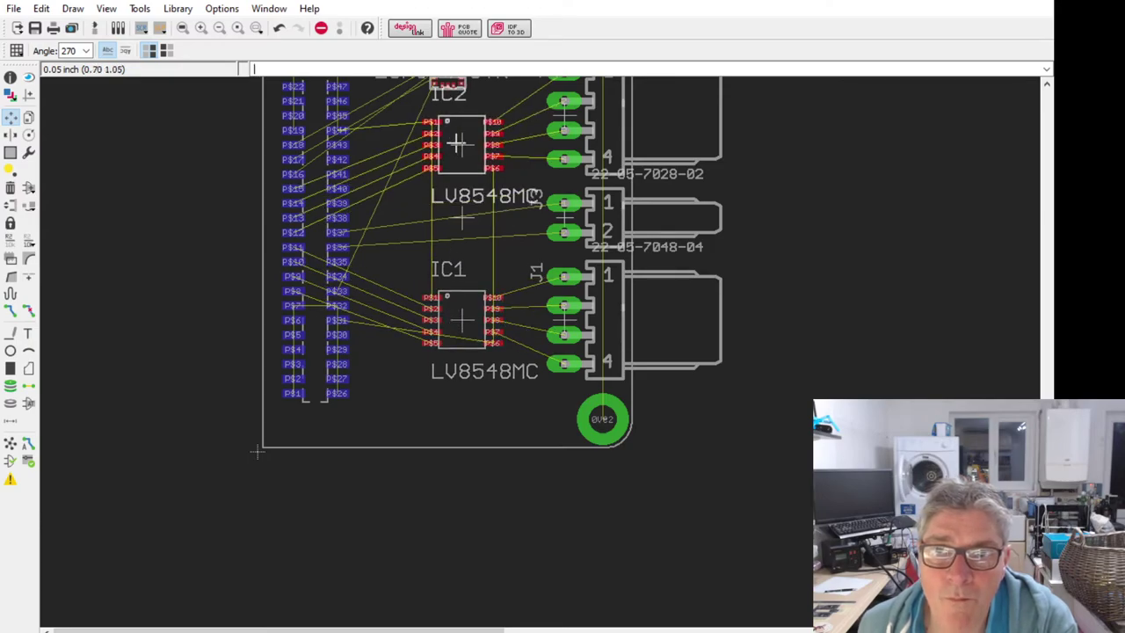
click(461, 145)
Step: Raise IC2 further and place the rotated LSM sensor chip above it near the top edge
scroll(486, 423, down, 4)
scroll(467, 250, up, 2)
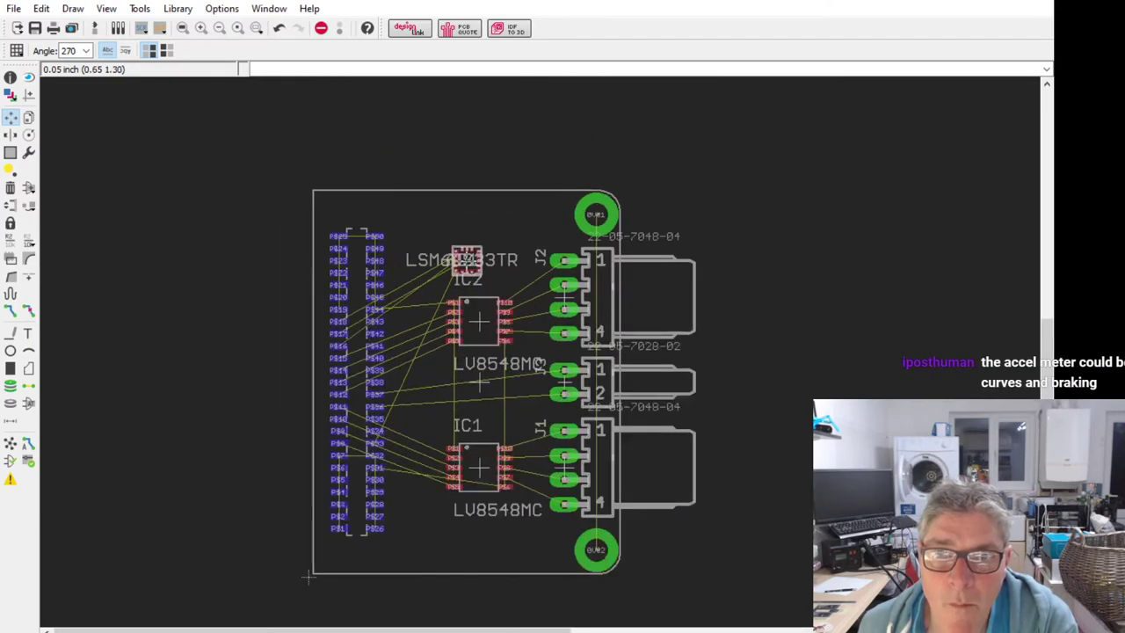
click(459, 253)
click(467, 381)
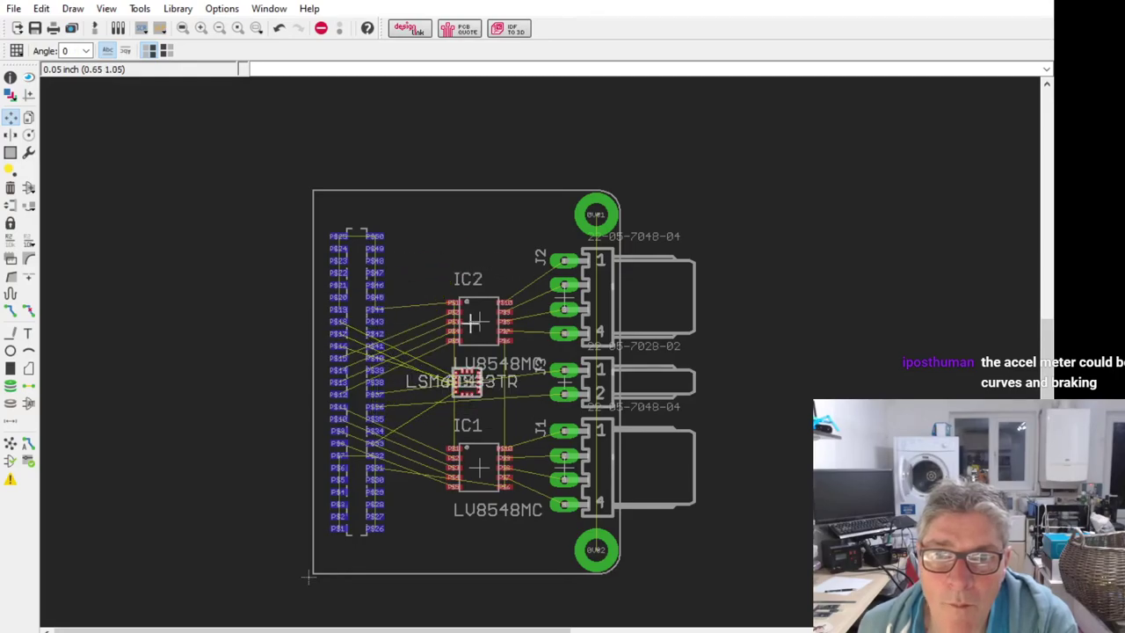
click(477, 320)
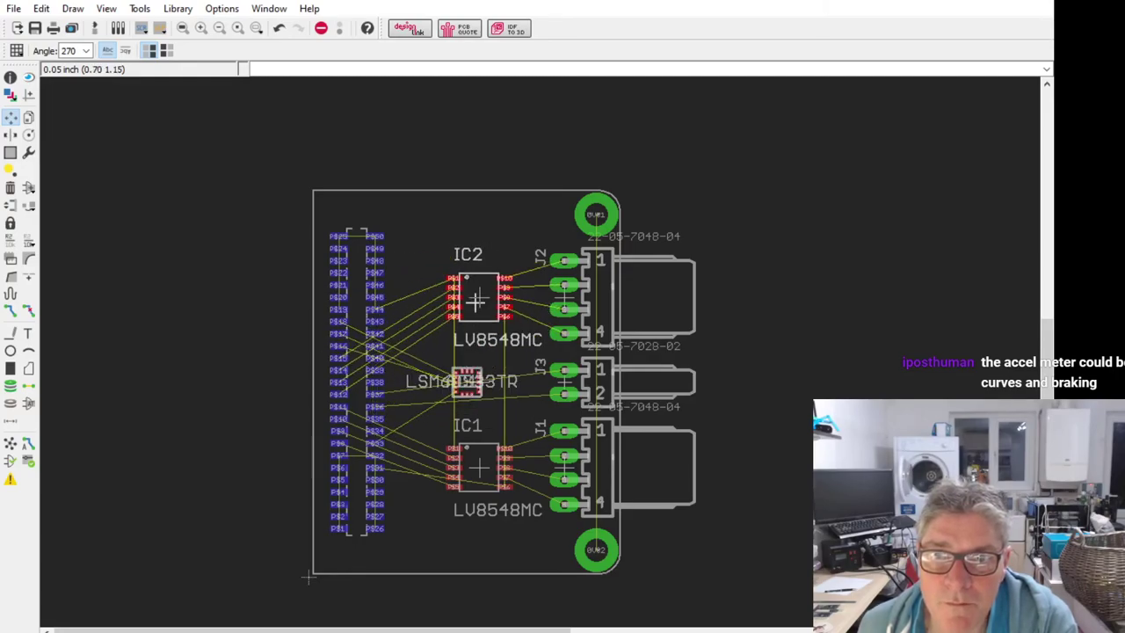
click(479, 298)
click(467, 380)
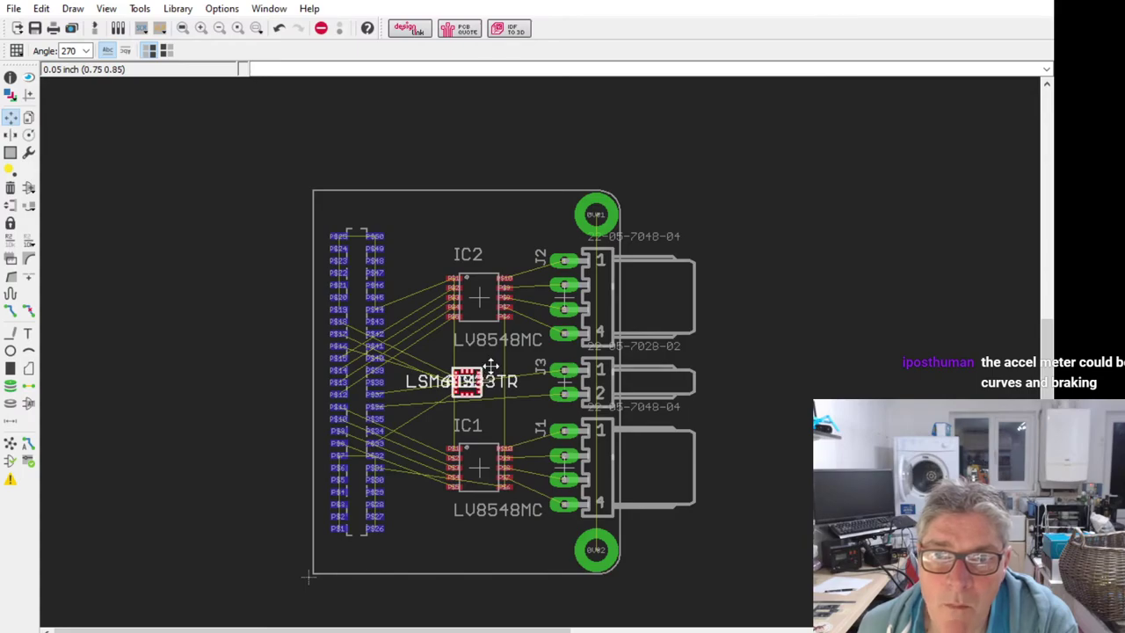
key(r)
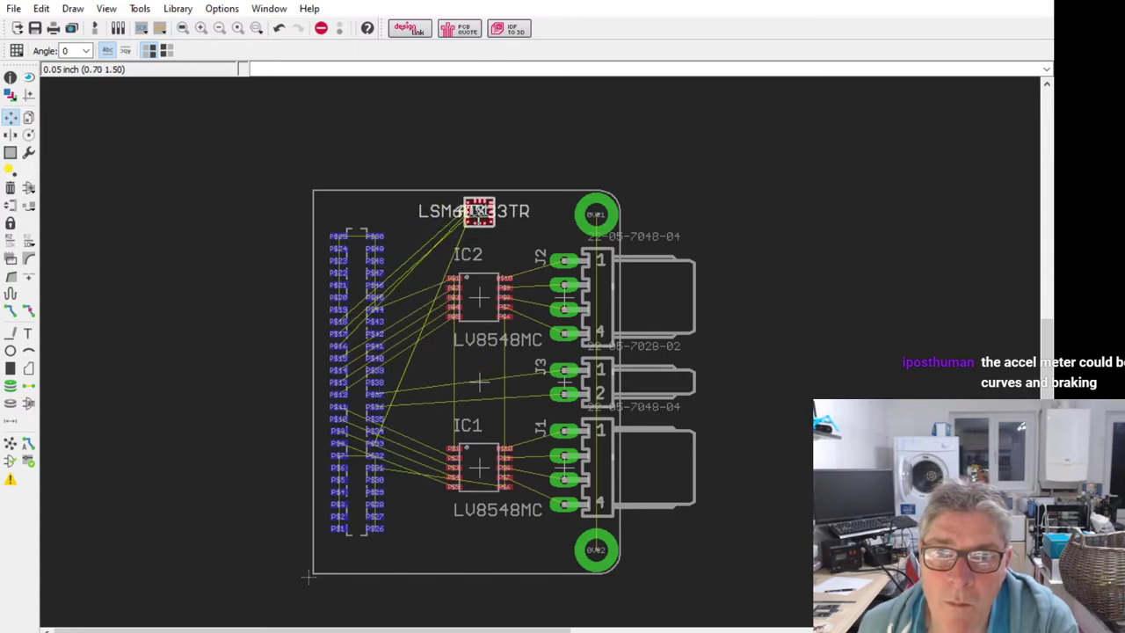
click(479, 222)
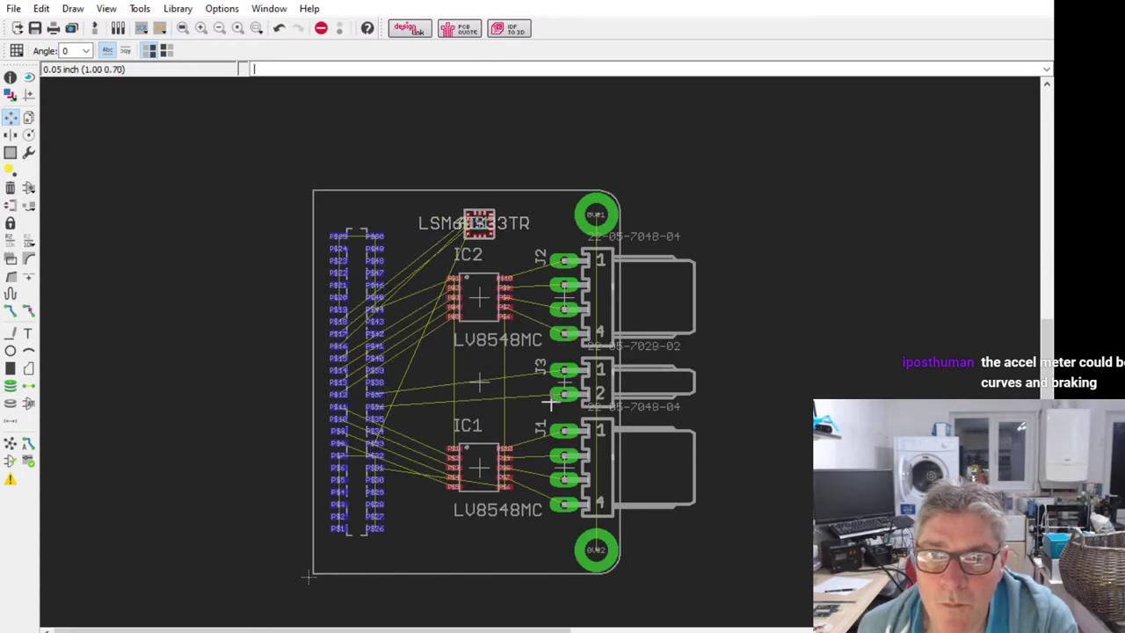
click(10, 311)
Step: Draw four 45° top-layer traces from IC2 pads P$10, P$9, P$8, P$7 to J2 pins 1–4
scroll(515, 276, up, 3)
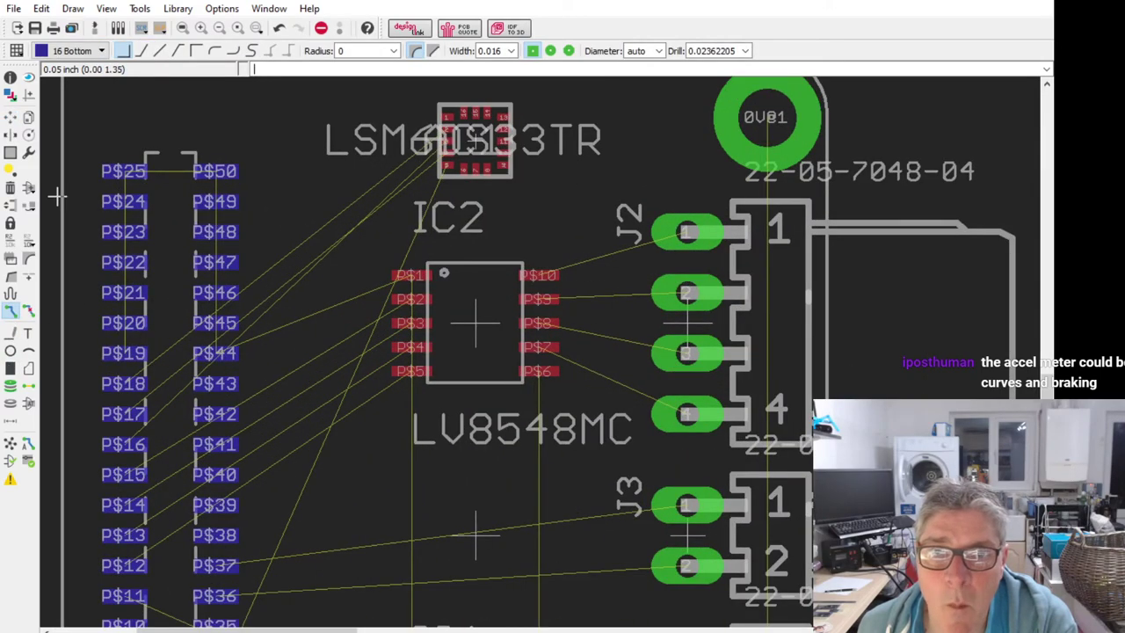
click(540, 276)
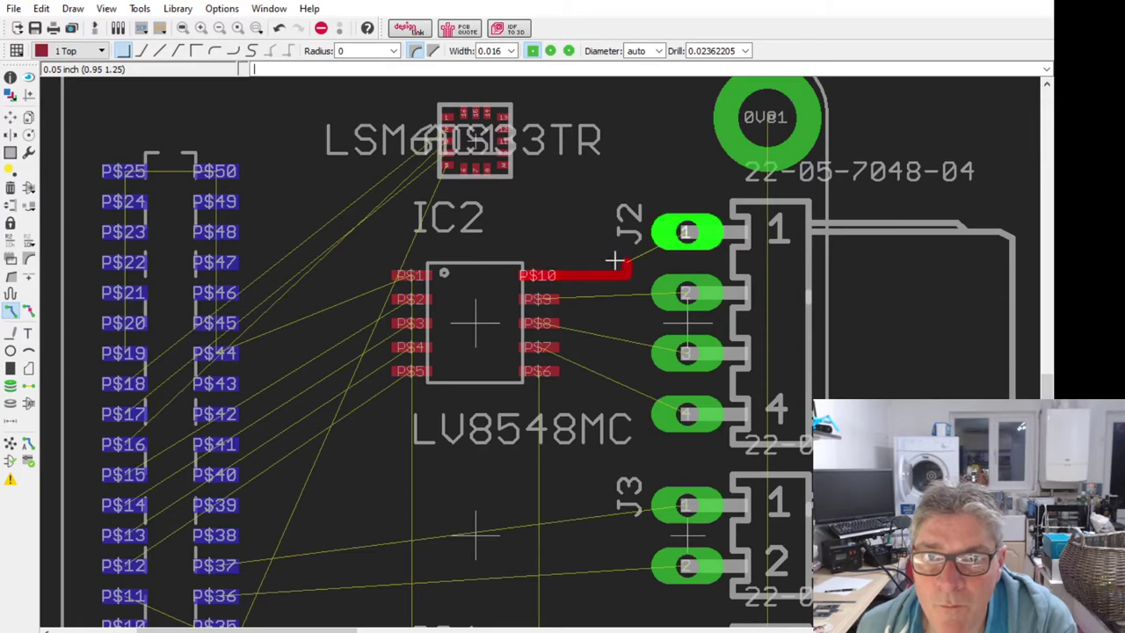
click(179, 50)
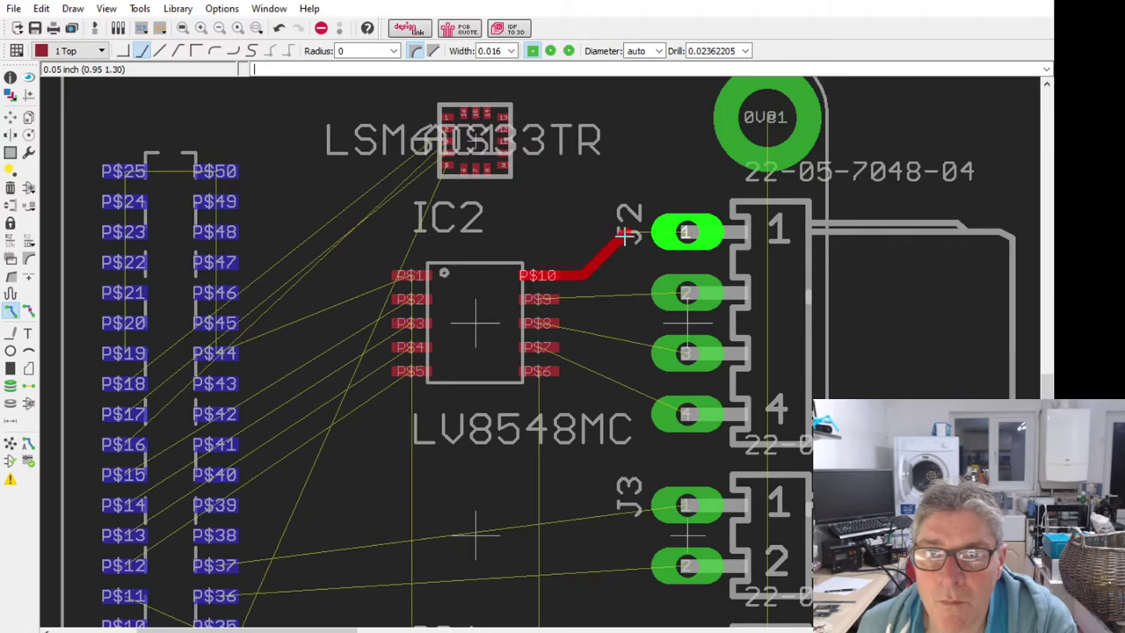
click(685, 232)
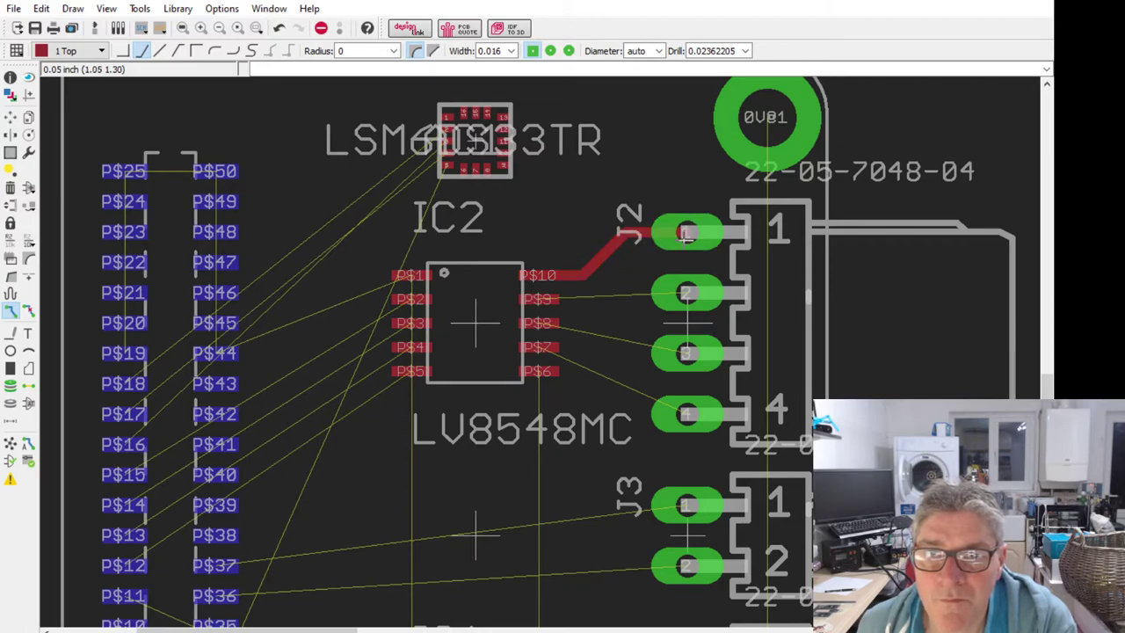
click(546, 299)
click(686, 293)
click(565, 327)
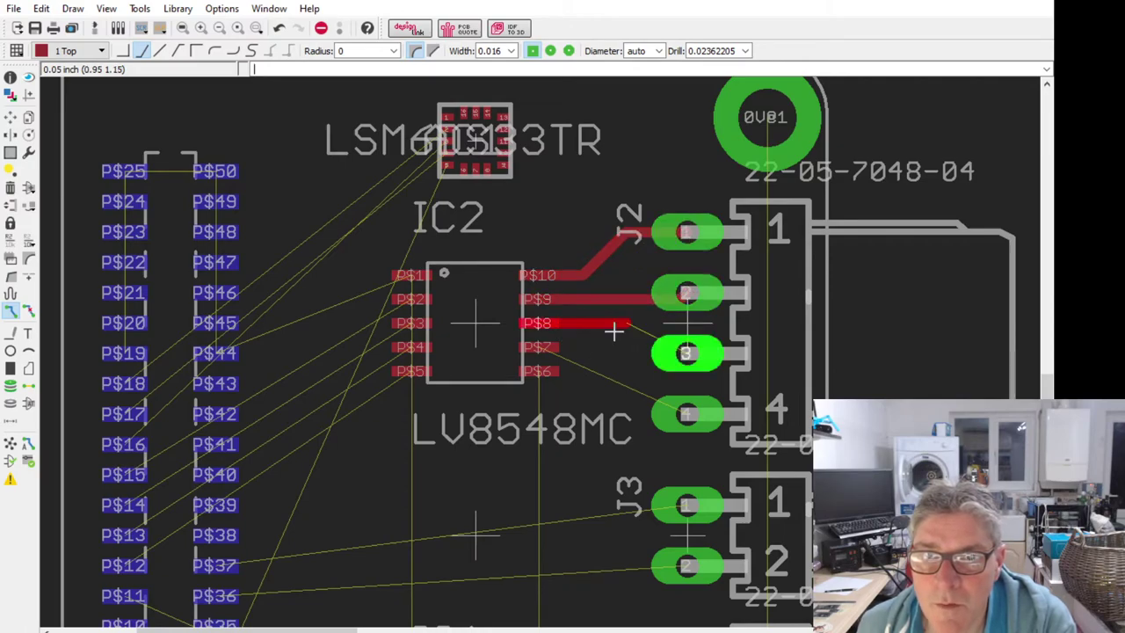
click(686, 353)
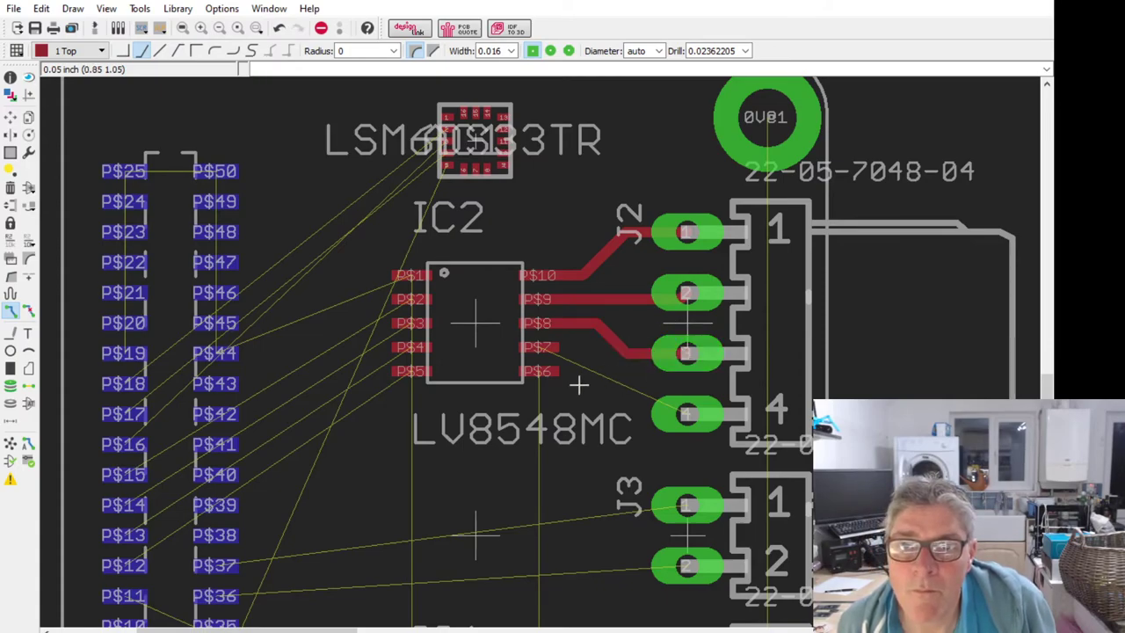
click(545, 349)
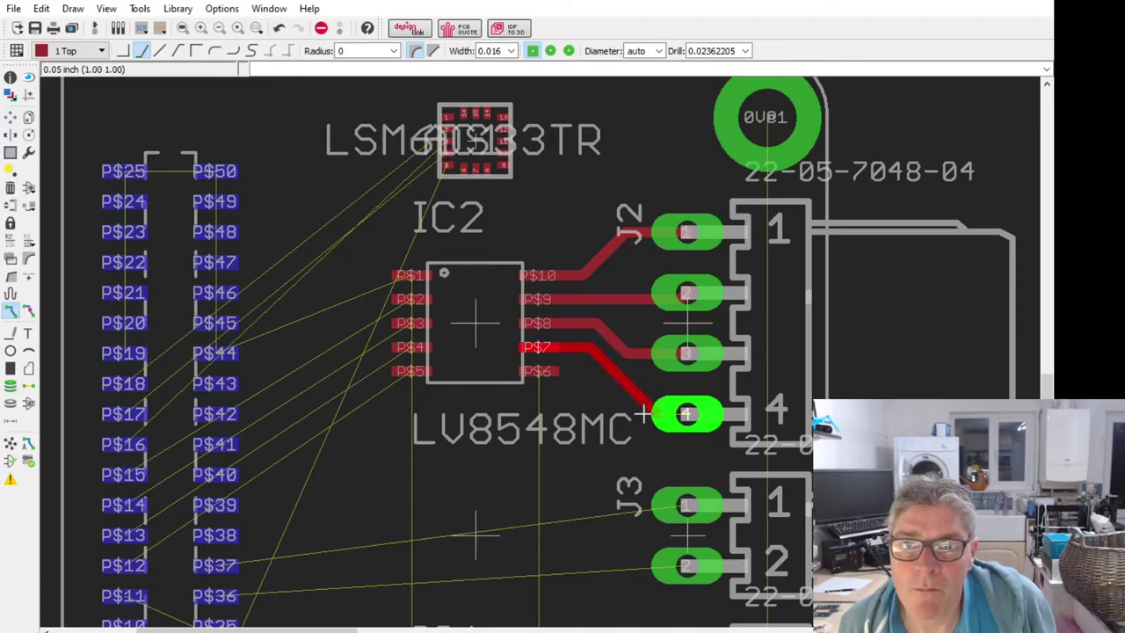
click(688, 413)
scroll(688, 413, down, 4)
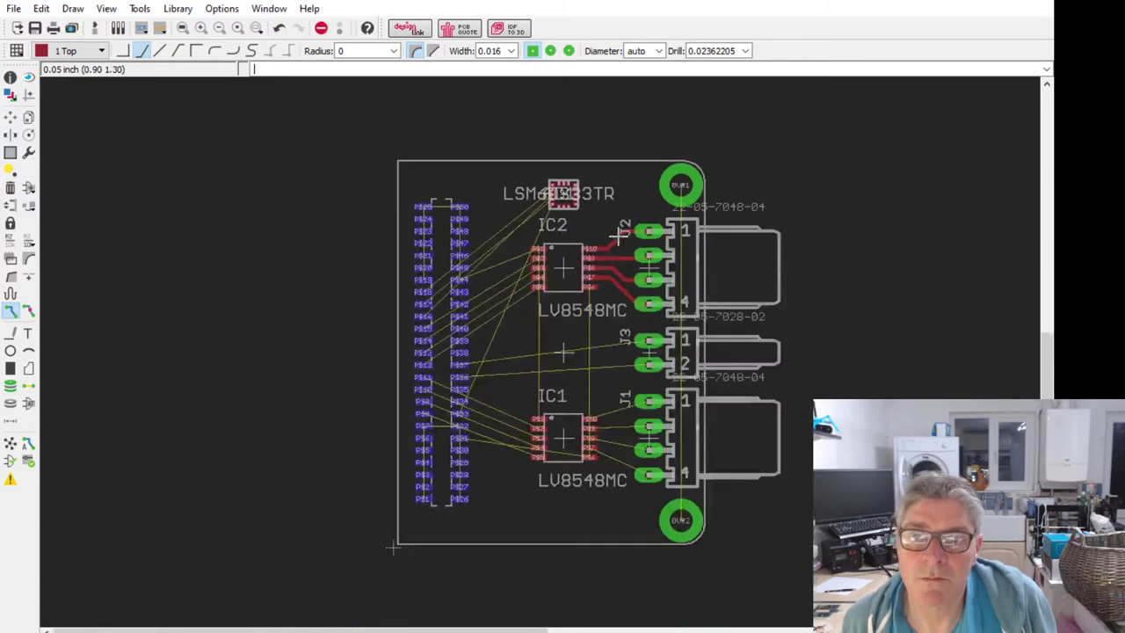
scroll(568, 364, up, 4)
Step: Draw four top-layer traces from IC1 pads P$10, P$9, P$8, P$7 to J1 pins 1–4
click(561, 375)
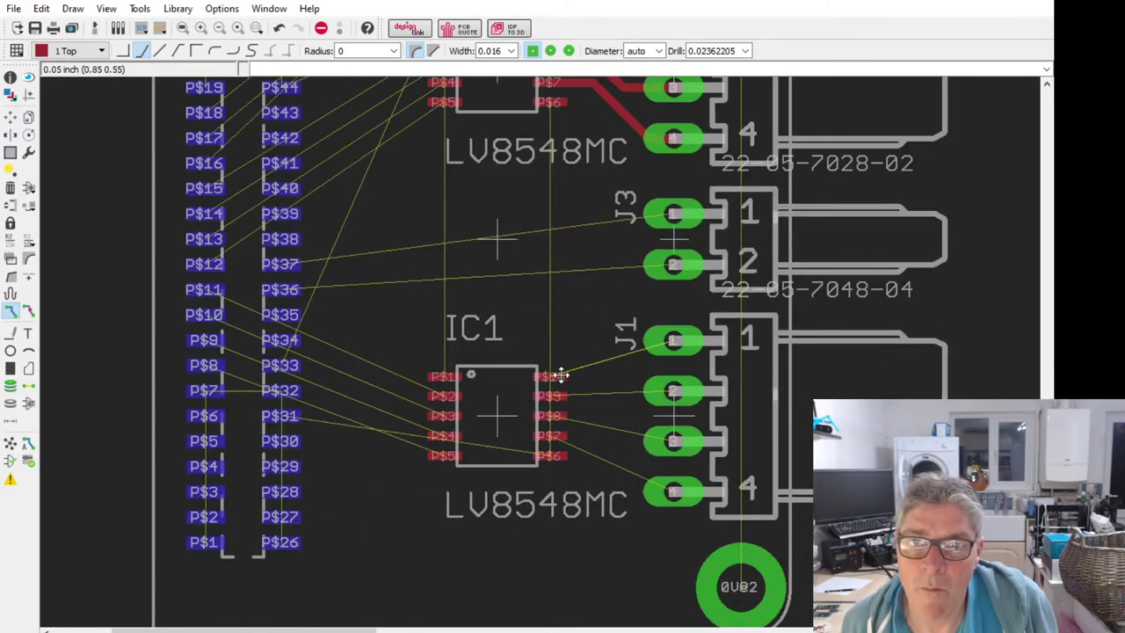
click(629, 342)
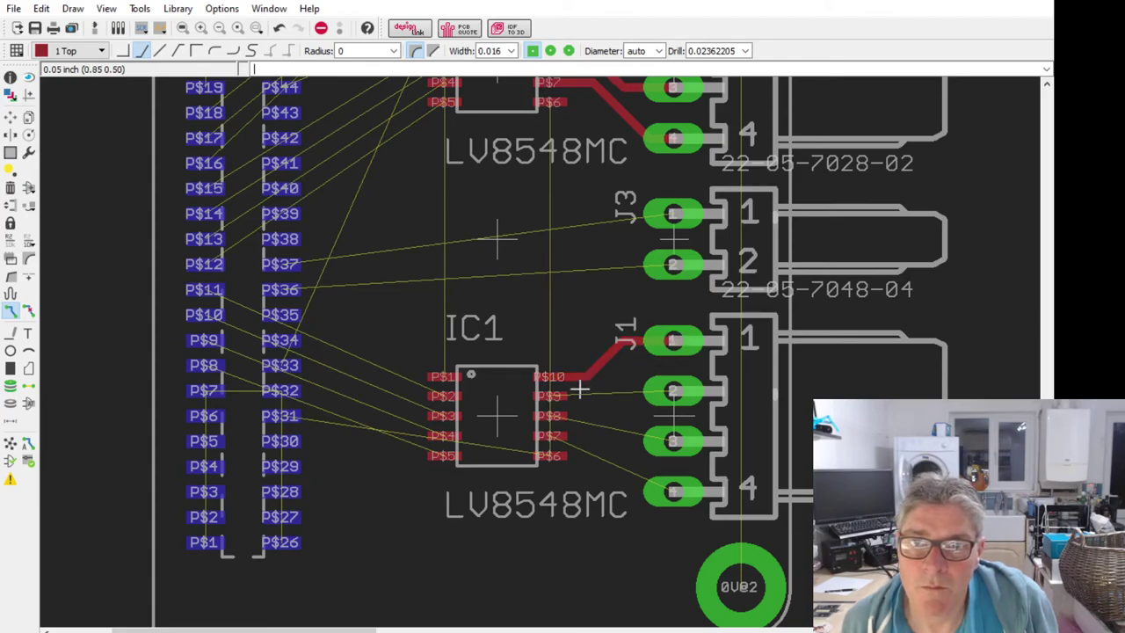
click(613, 393)
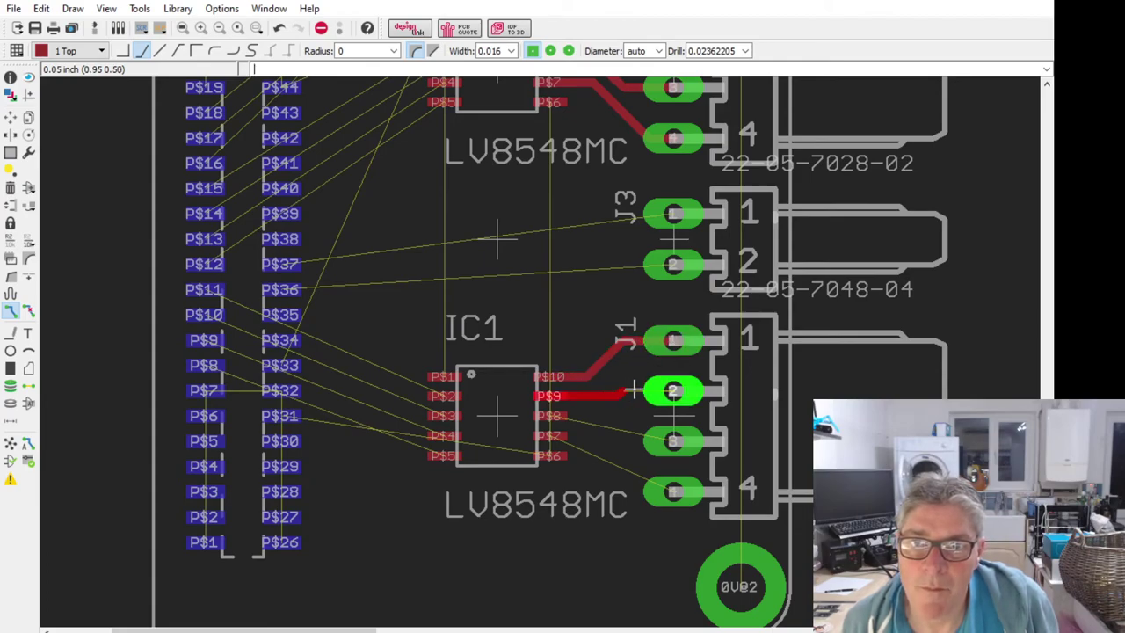
click(672, 390)
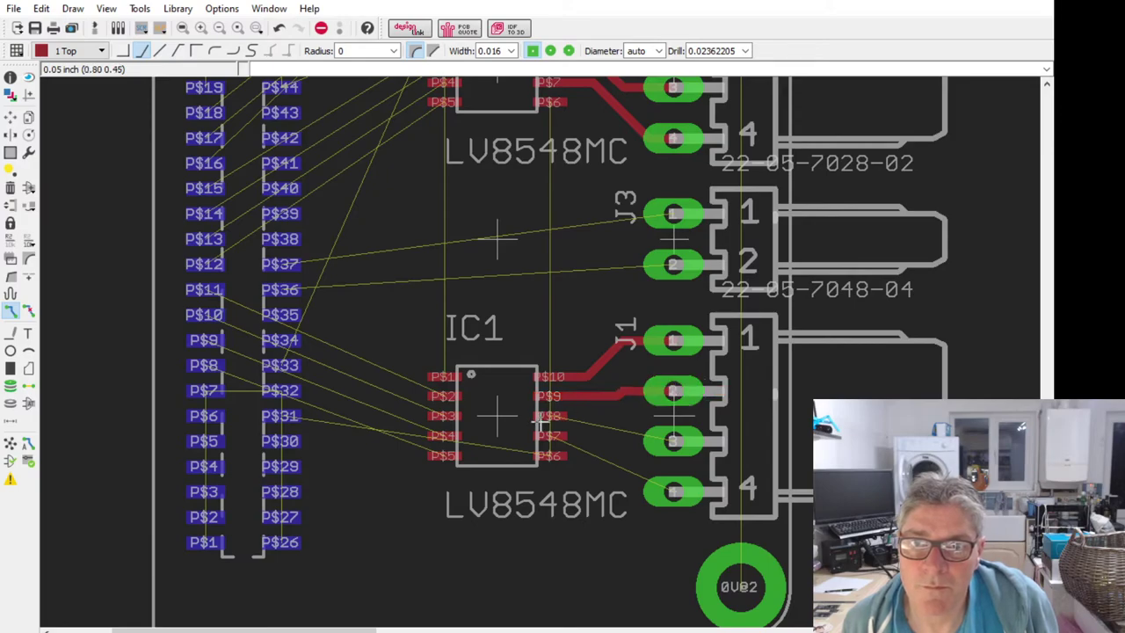
click(649, 445)
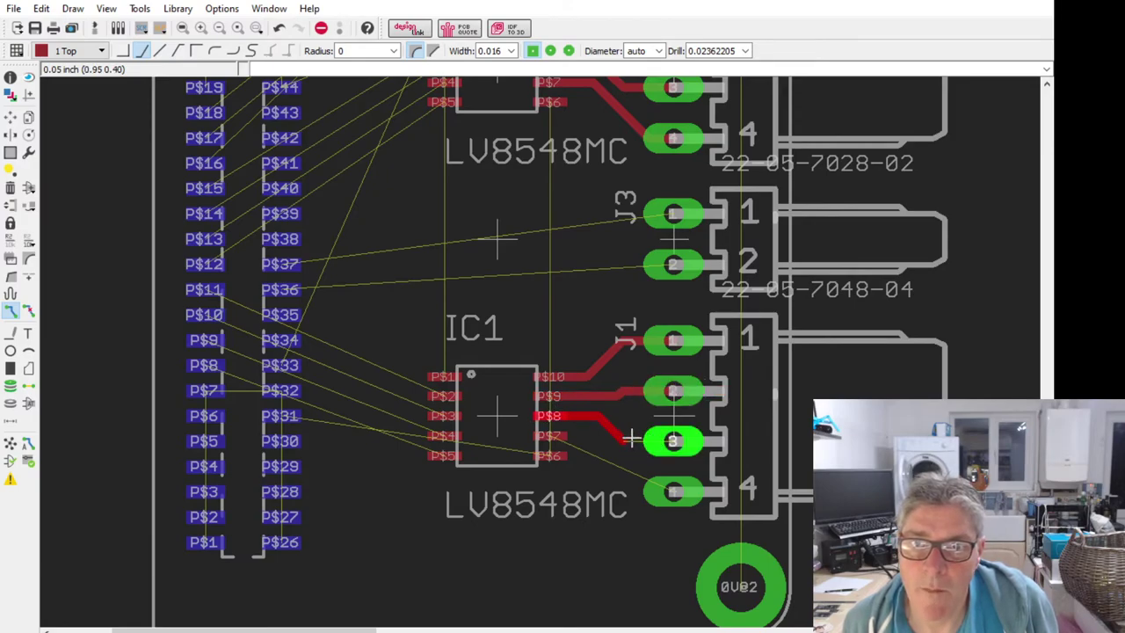
click(646, 449)
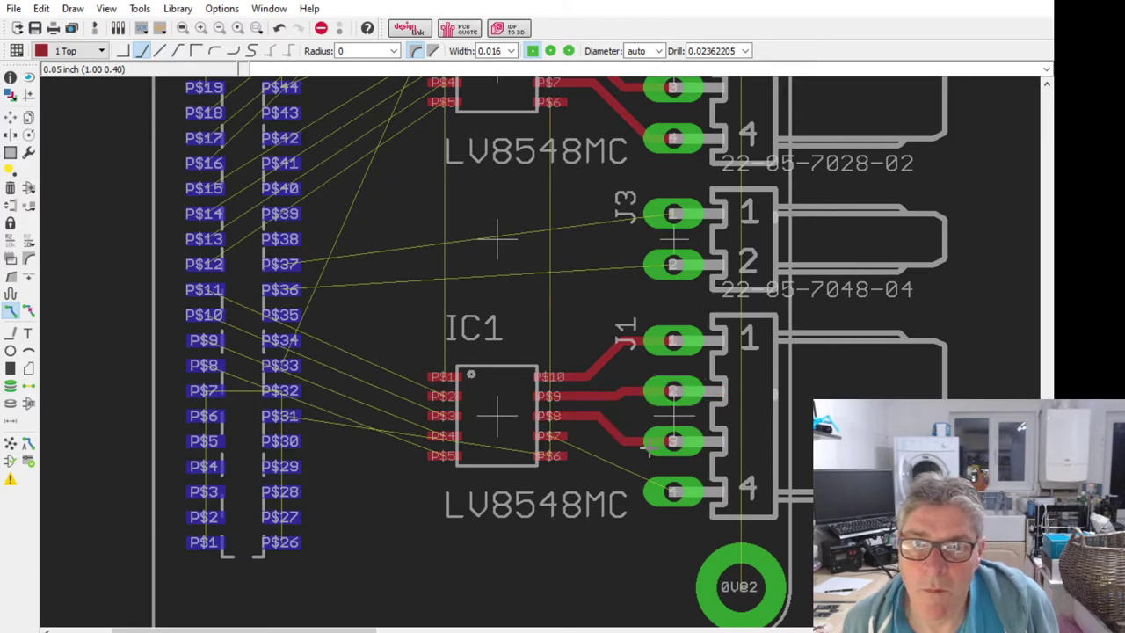
click(561, 437)
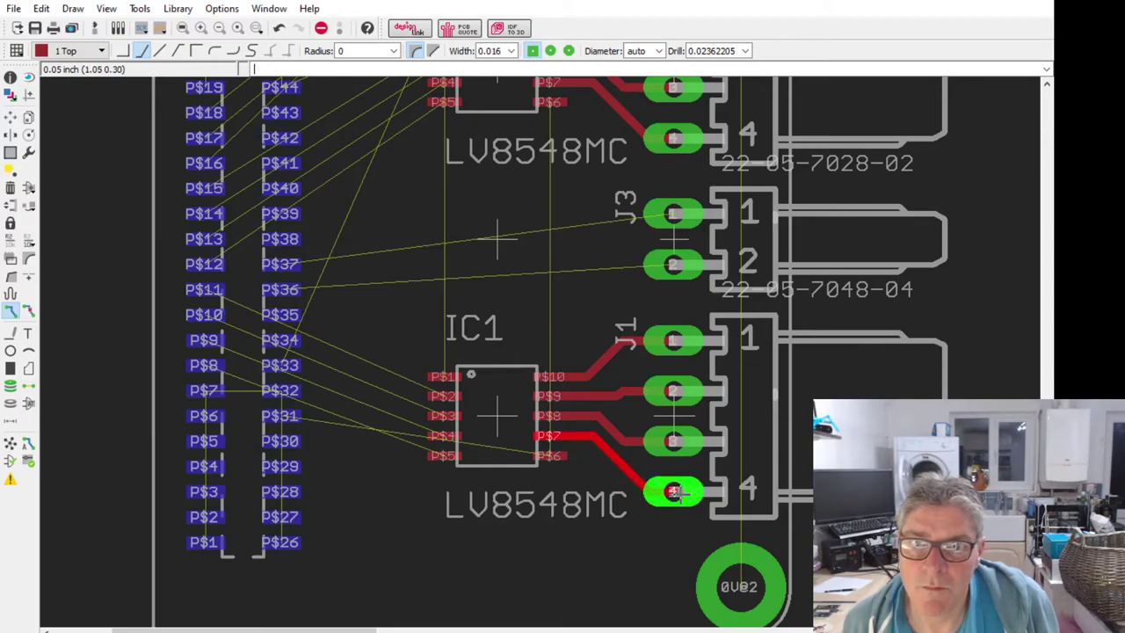
click(639, 490)
scroll(639, 490, down, 5)
Step: Start a trace from IC2 pad P$1, then cancel it
scroll(545, 296, up, 5)
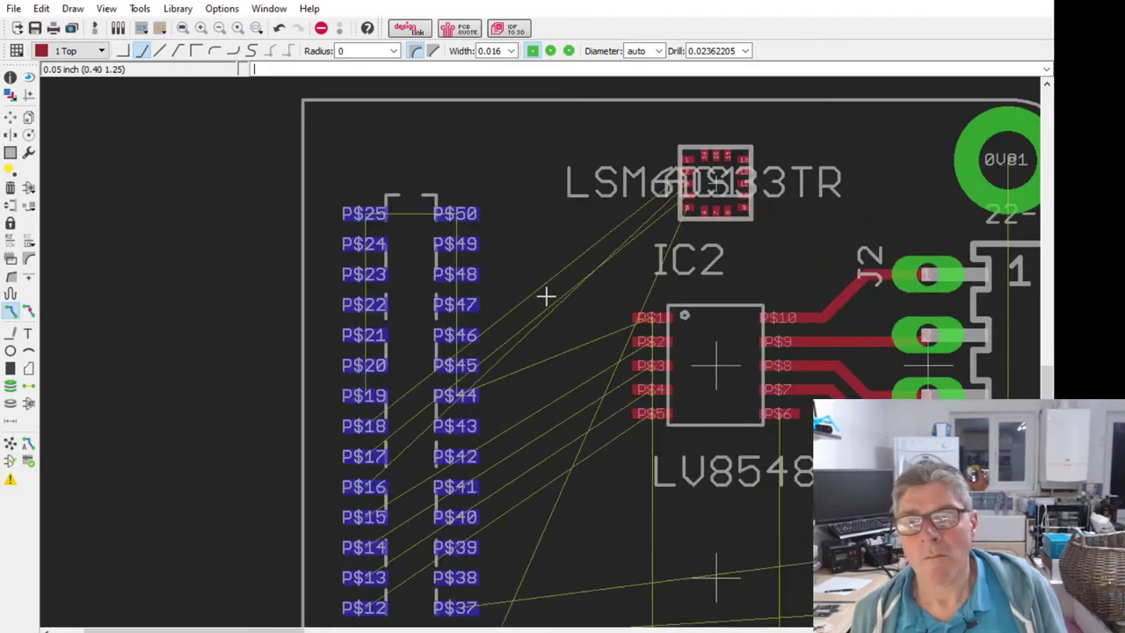
scroll(545, 296, down, 3)
scroll(484, 328, up, 4)
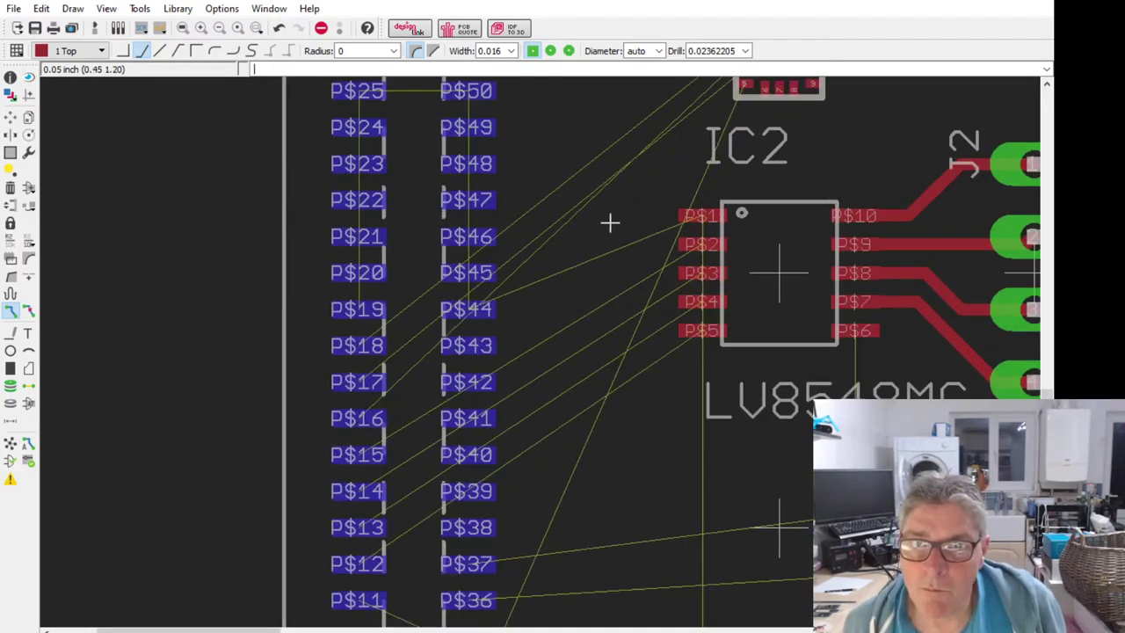
scroll(615, 211, down, 2)
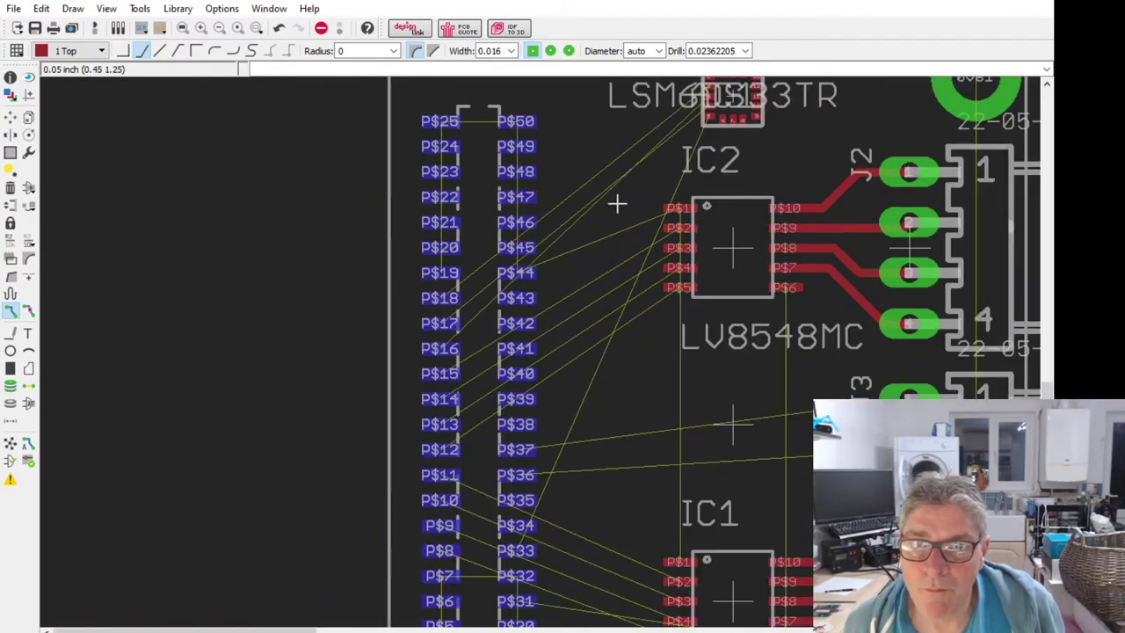
click(679, 225)
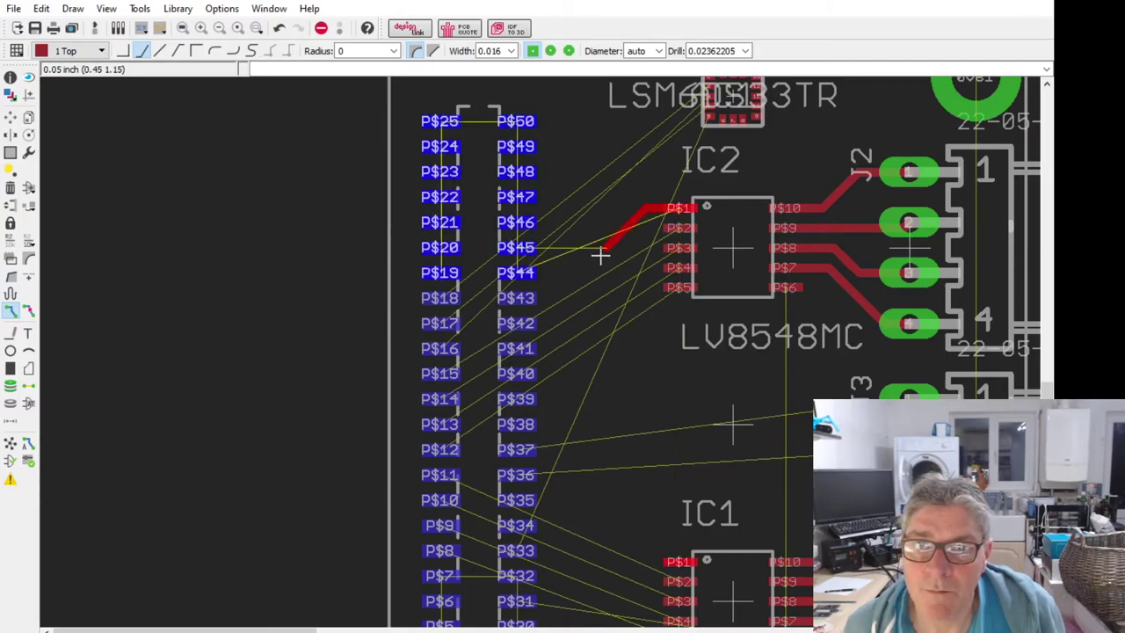
key(Escape)
scroll(623, 238, up, 2)
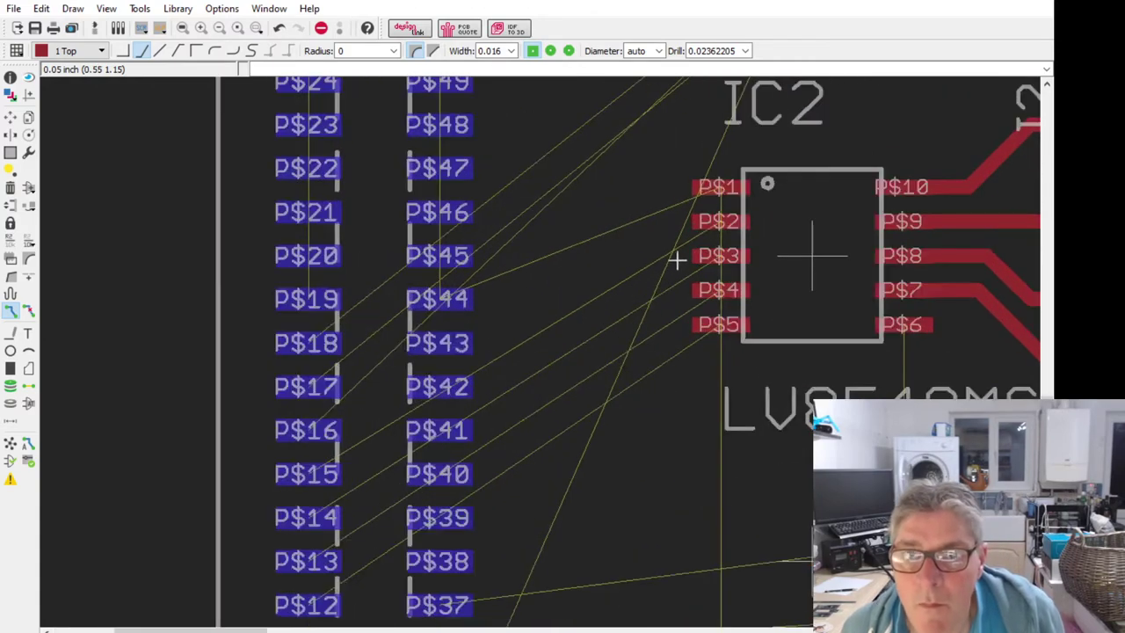
scroll(697, 227, down, 1)
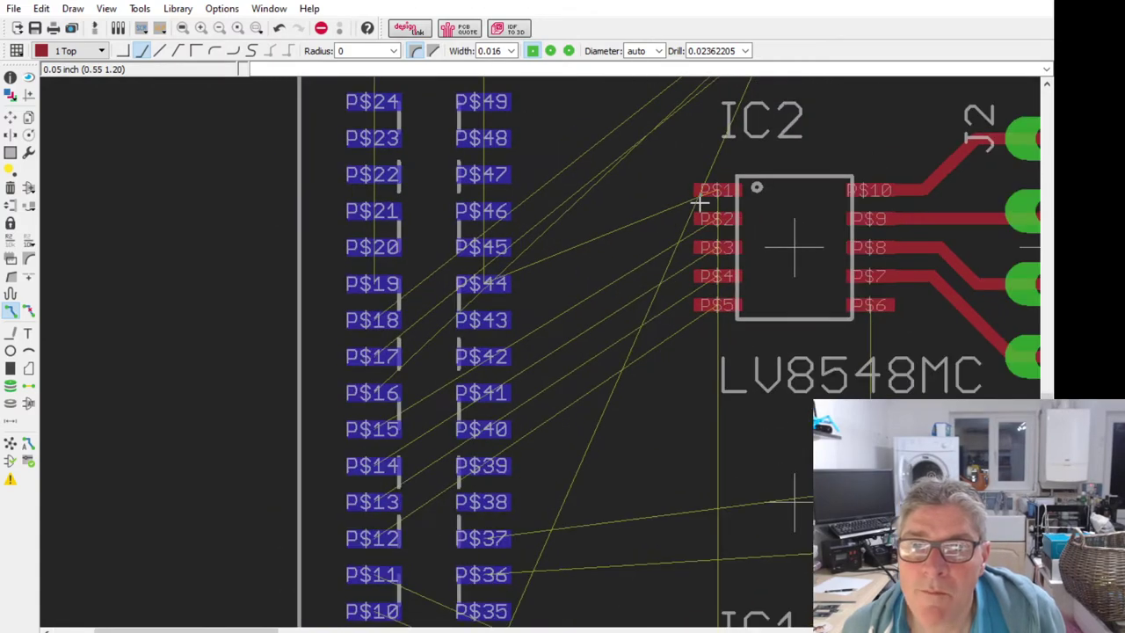
Step: Route IC2 pad P$2 on top to P$15, switching to Bottom and dropping a via there
click(700, 232)
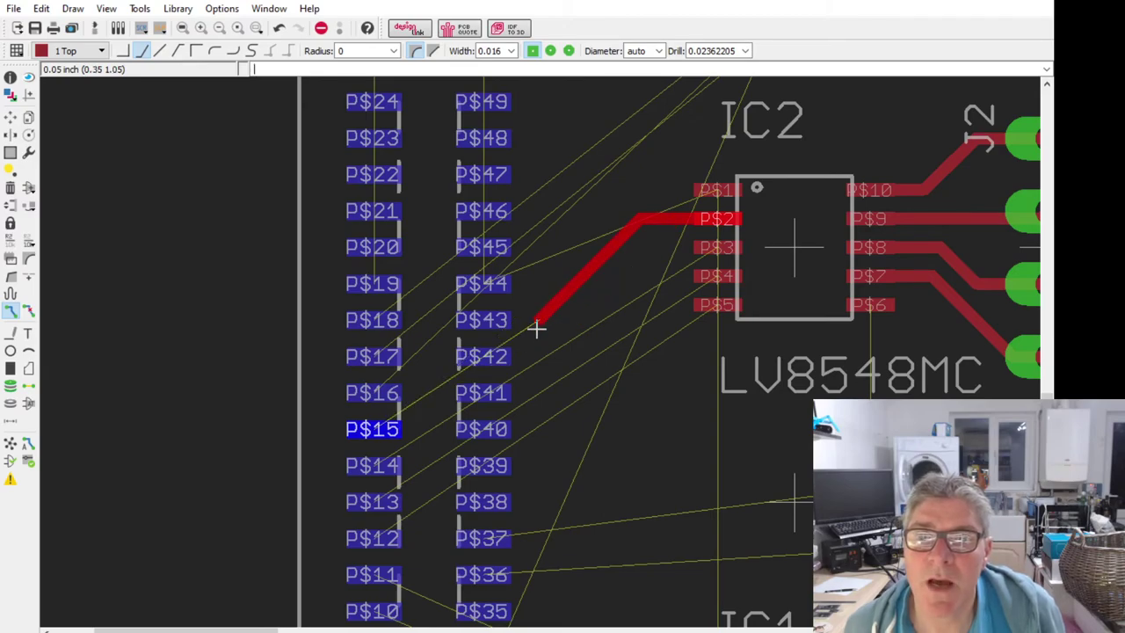
scroll(536, 253, down, 3)
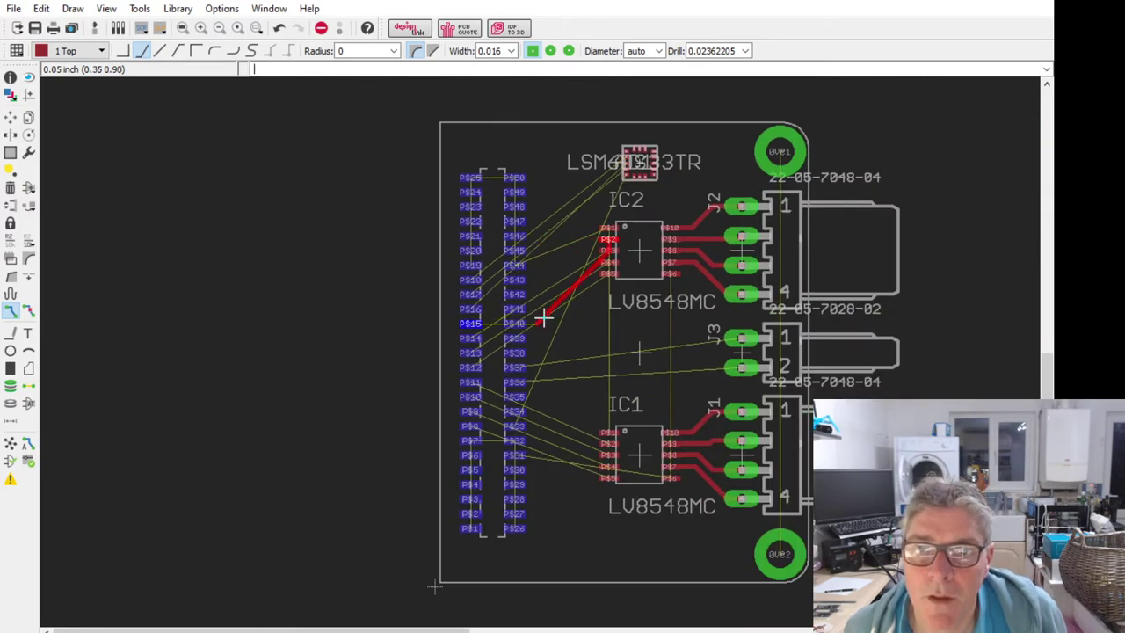
scroll(542, 318, up, 1)
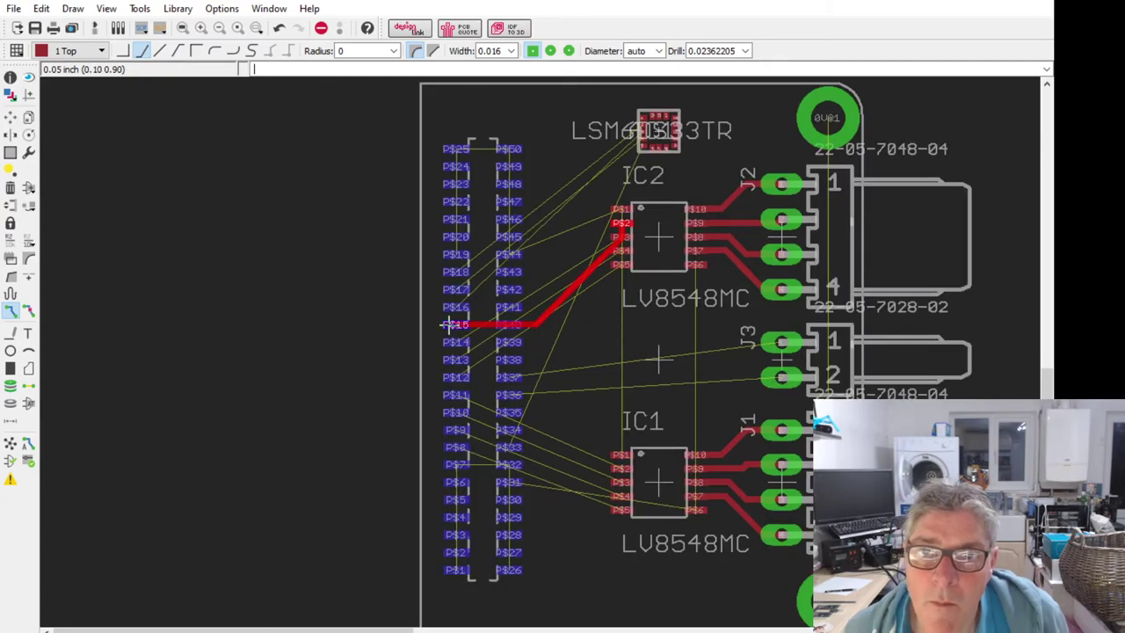
scroll(447, 326, up, 3)
scroll(447, 326, up, 1)
click(535, 322)
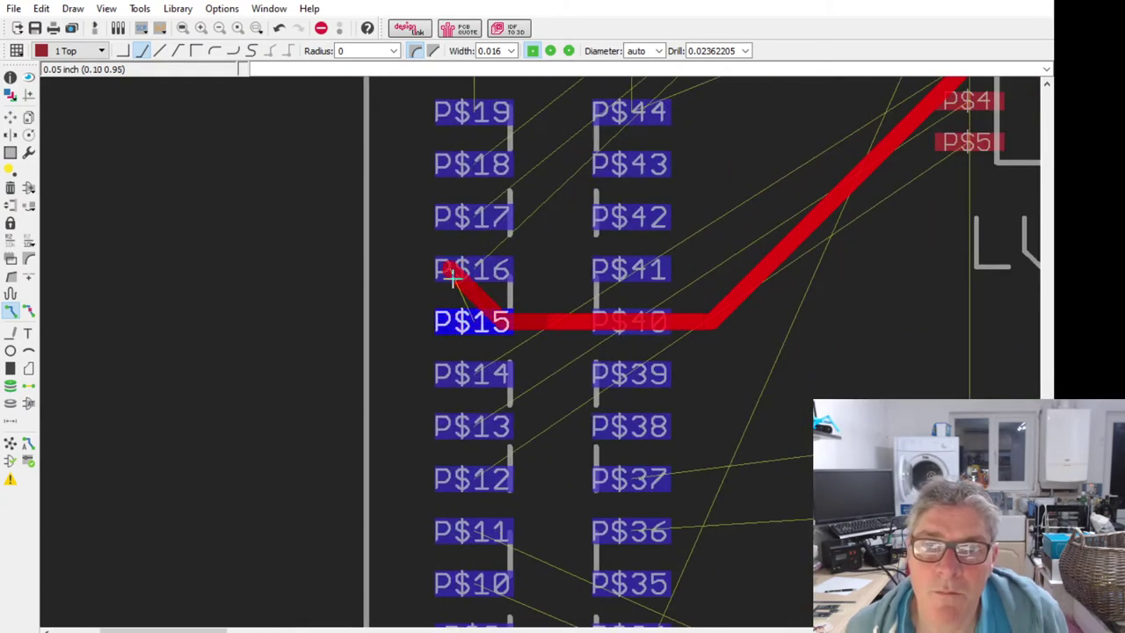
middle_click(176, 153)
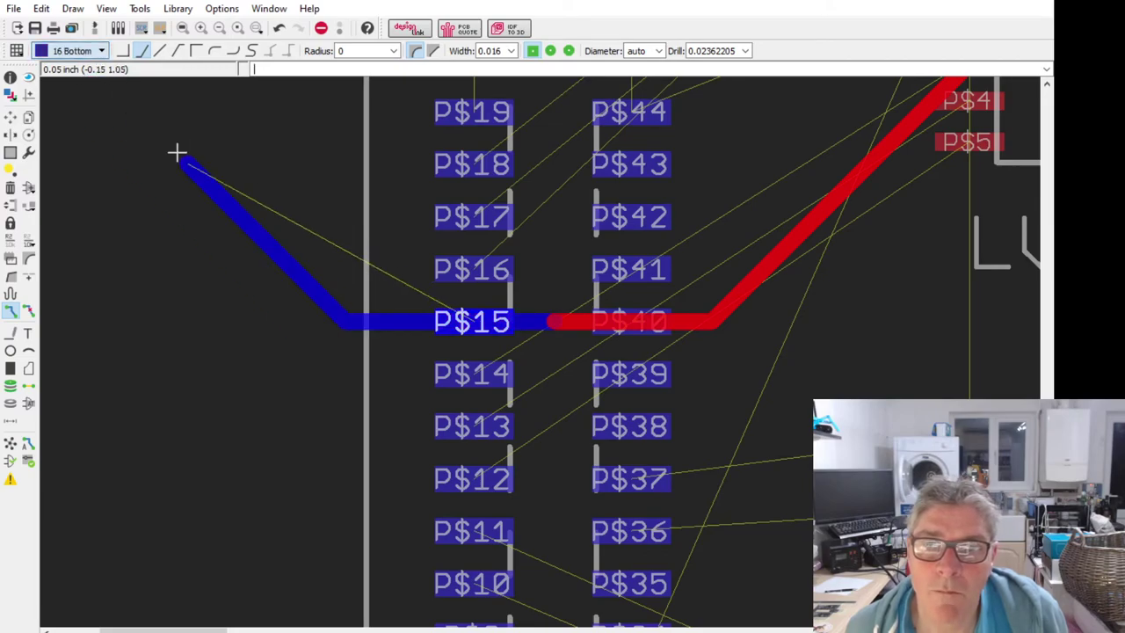
click(545, 322)
scroll(446, 334, down, 3)
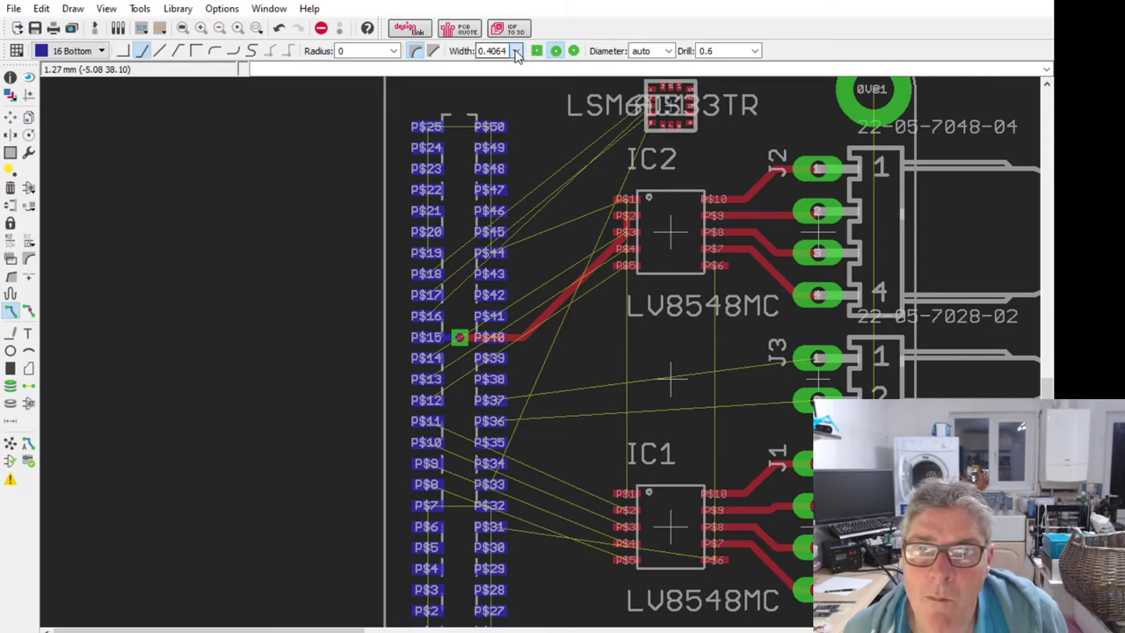
Step: Set the trace width to 0.3048 and settle the trace end at the P$15 via
click(505, 91)
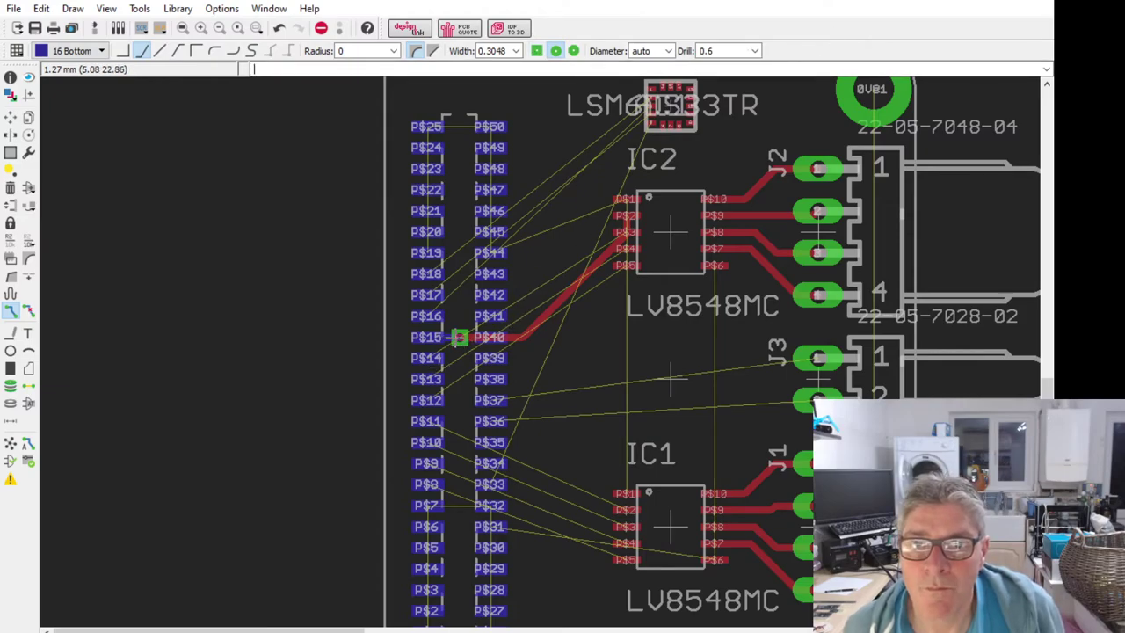
click(459, 337)
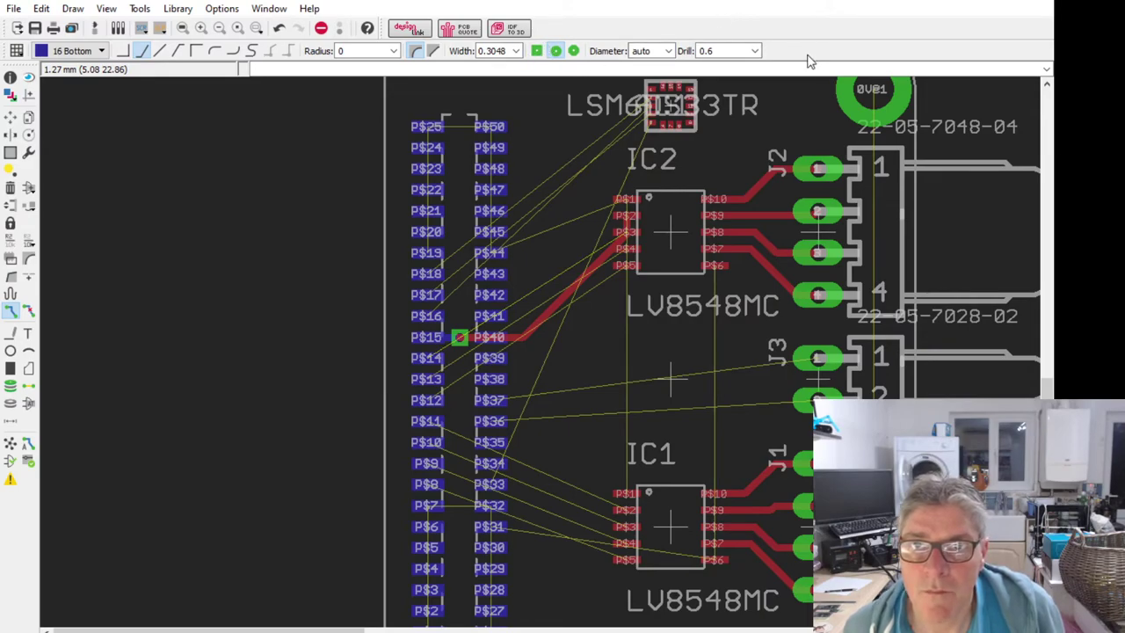
scroll(432, 350, up, 1)
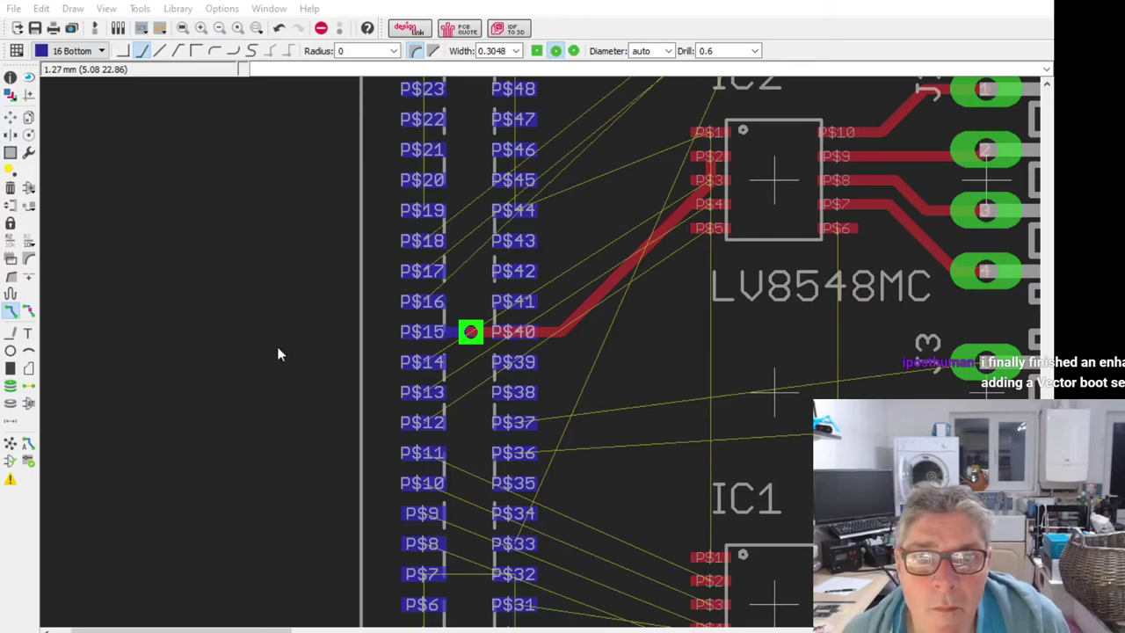
scroll(556, 425, down, 1)
Step: Move the trace bend near IC2 pad P$2 to a new position
scroll(603, 296, down, 1)
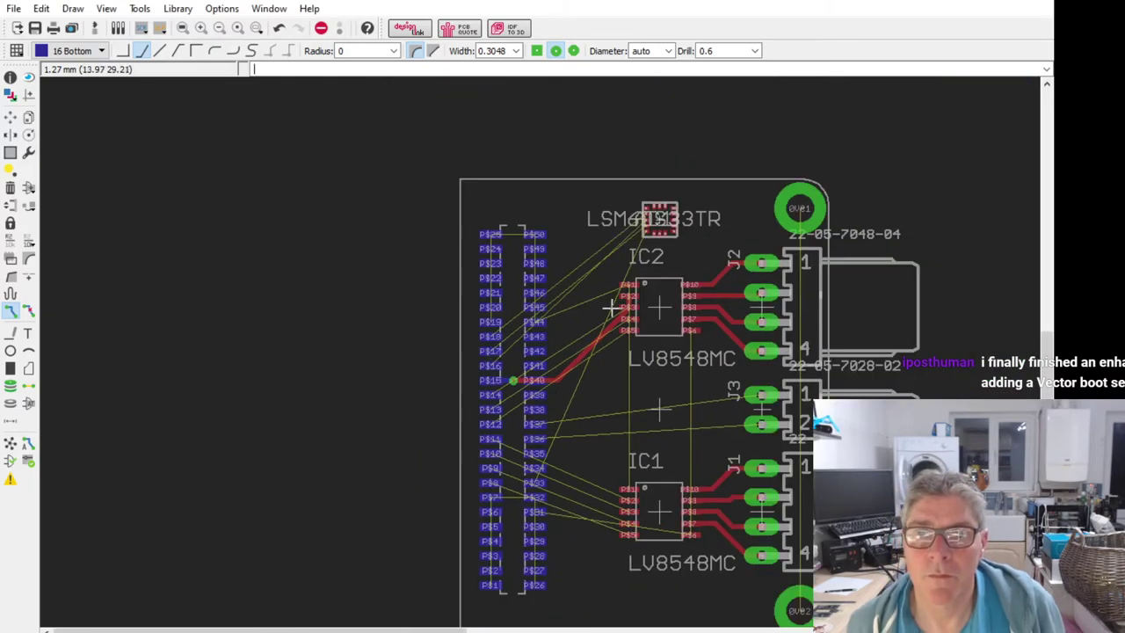
scroll(612, 294, up, 4)
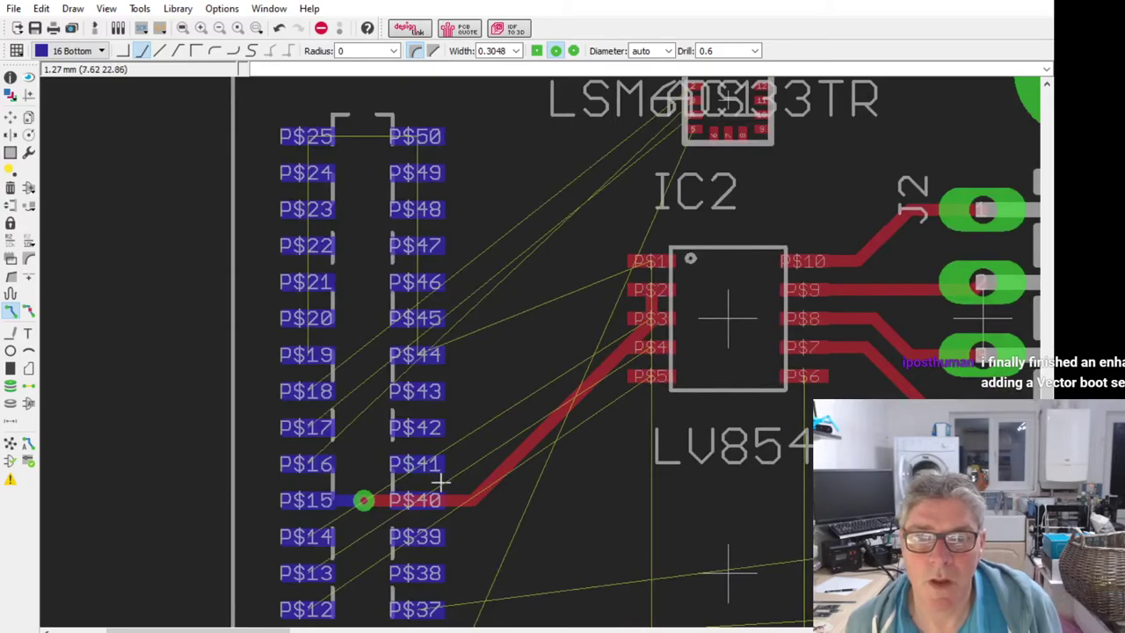
click(10, 117)
click(655, 317)
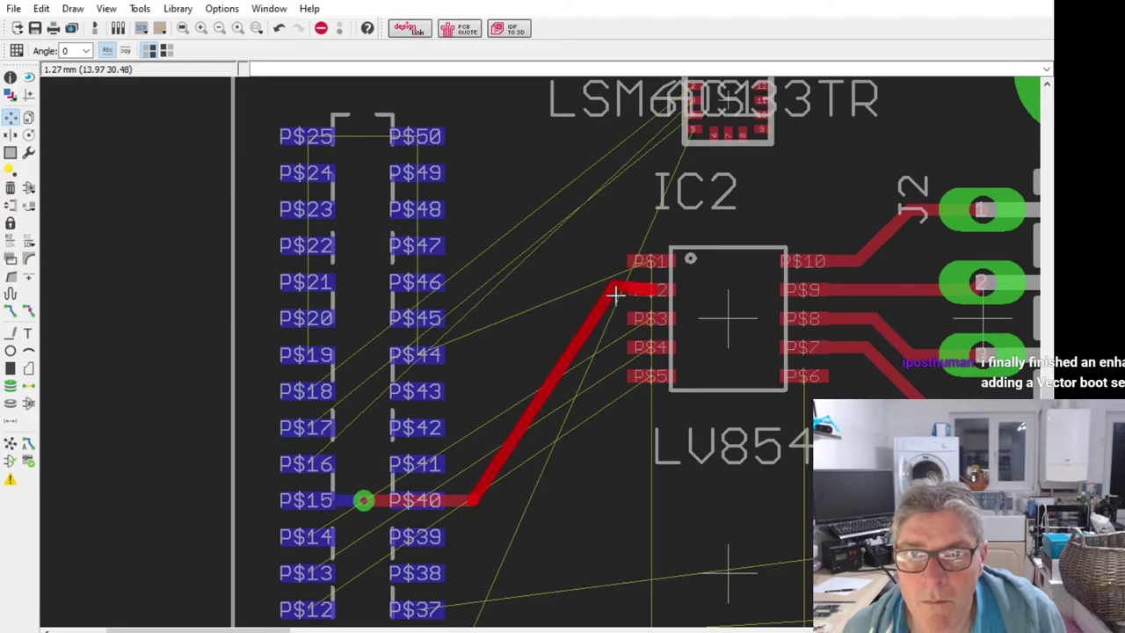
click(558, 304)
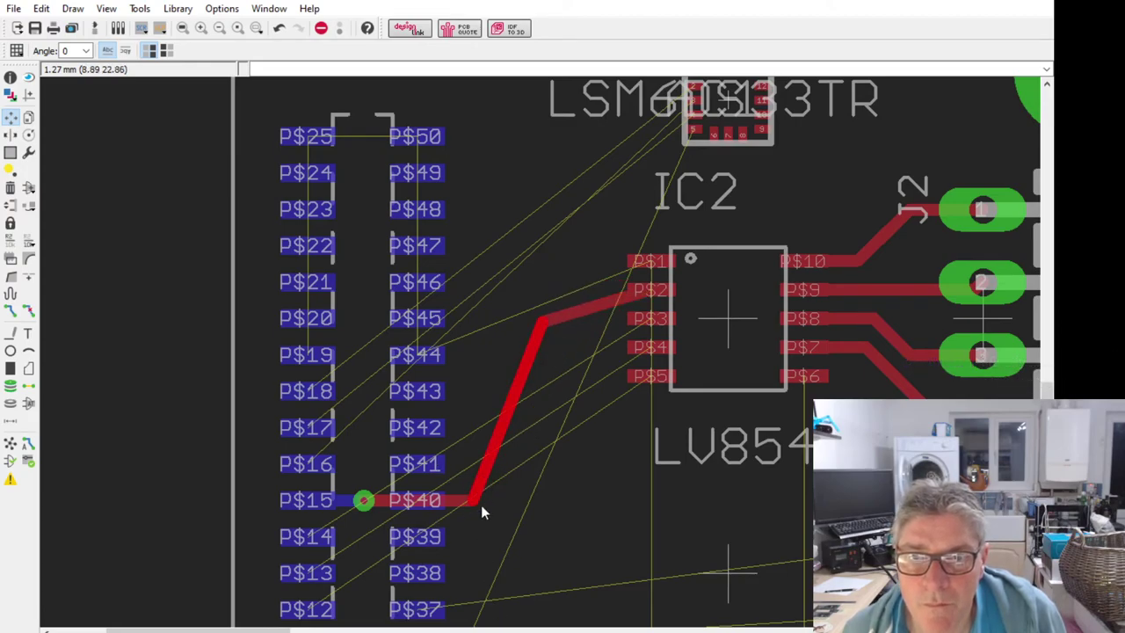
Step: Rip up the P$2–P$40 trace and its stub, then reroute P$2 to P$40
click(28, 311)
click(509, 404)
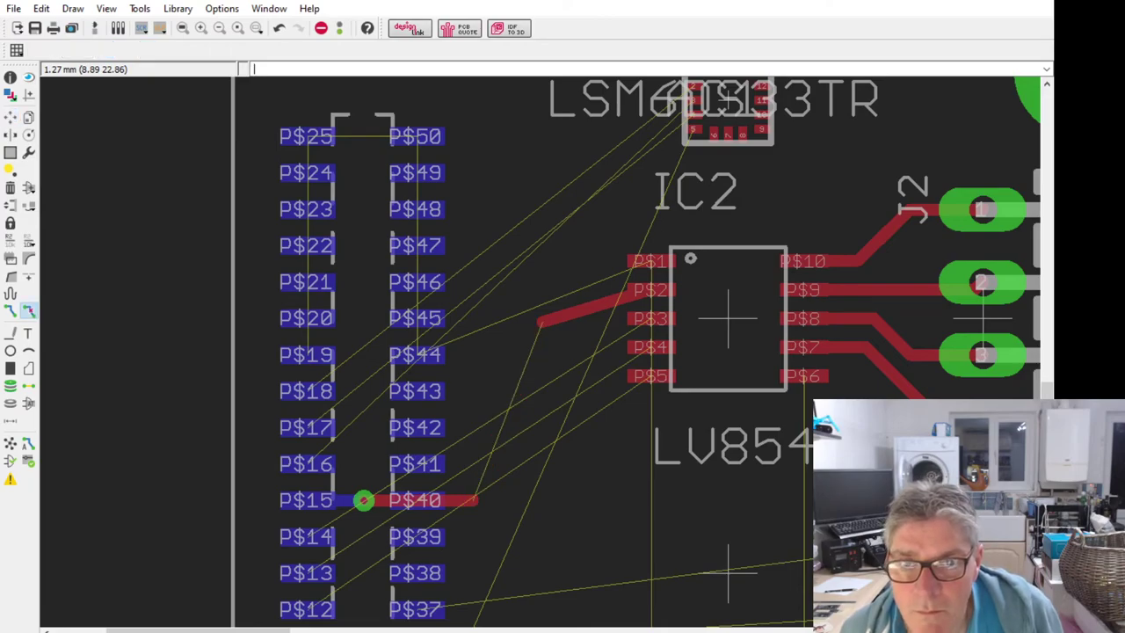
click(453, 500)
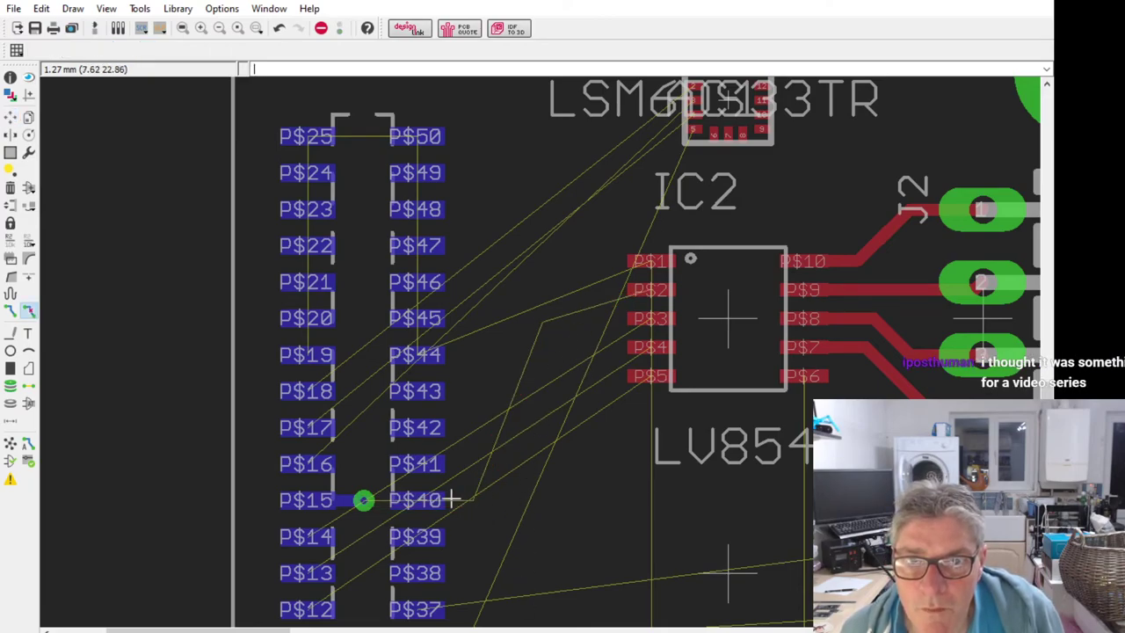
click(10, 310)
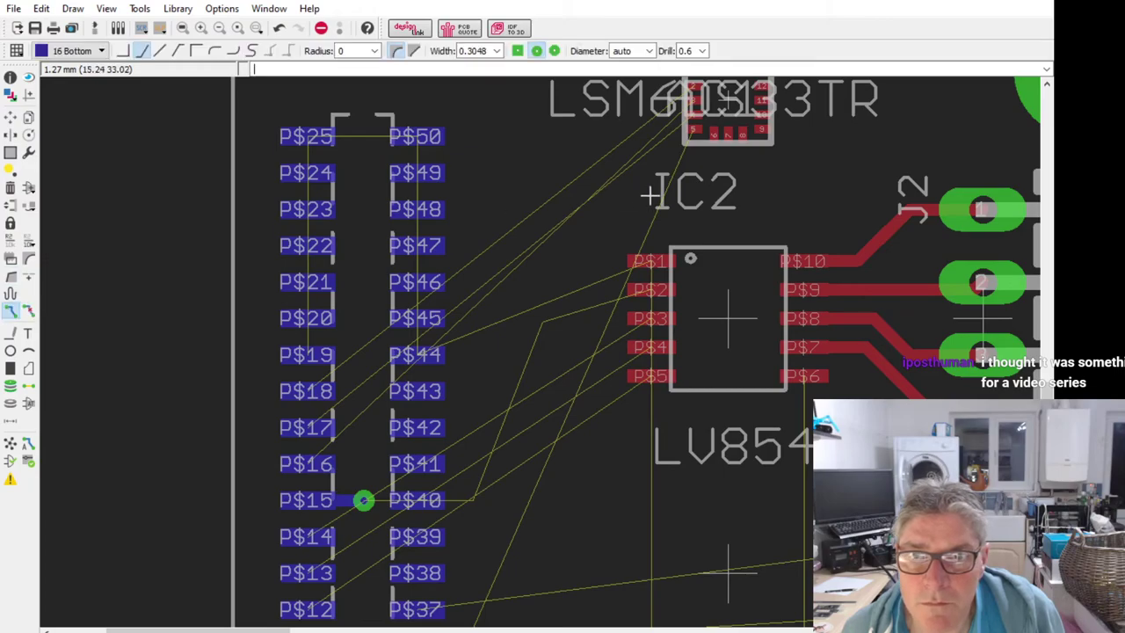
click(653, 292)
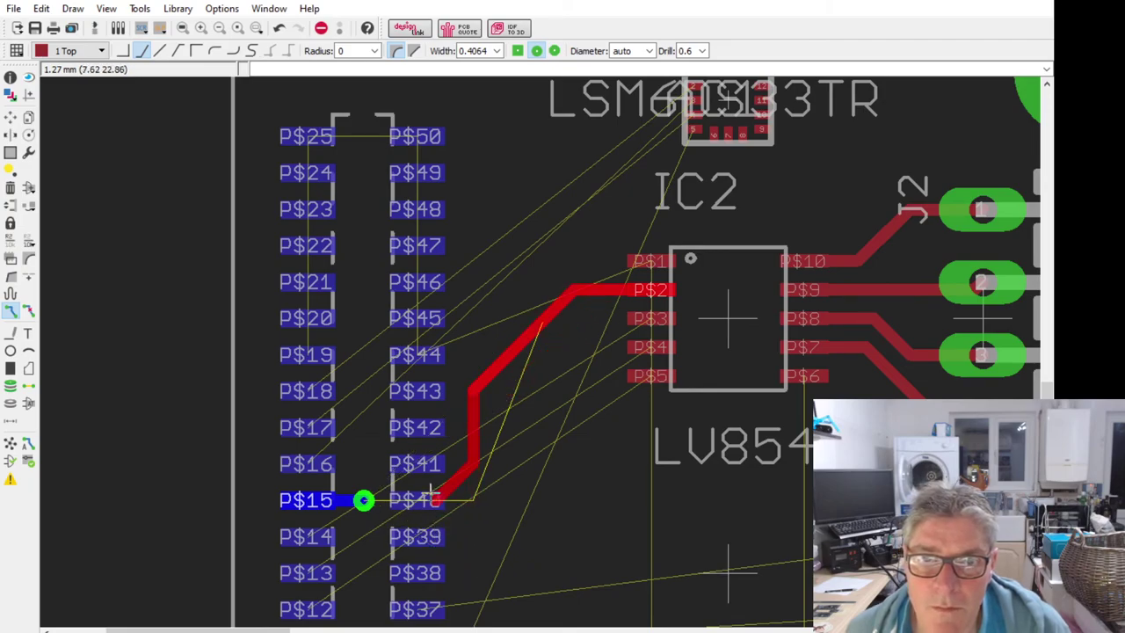
click(369, 504)
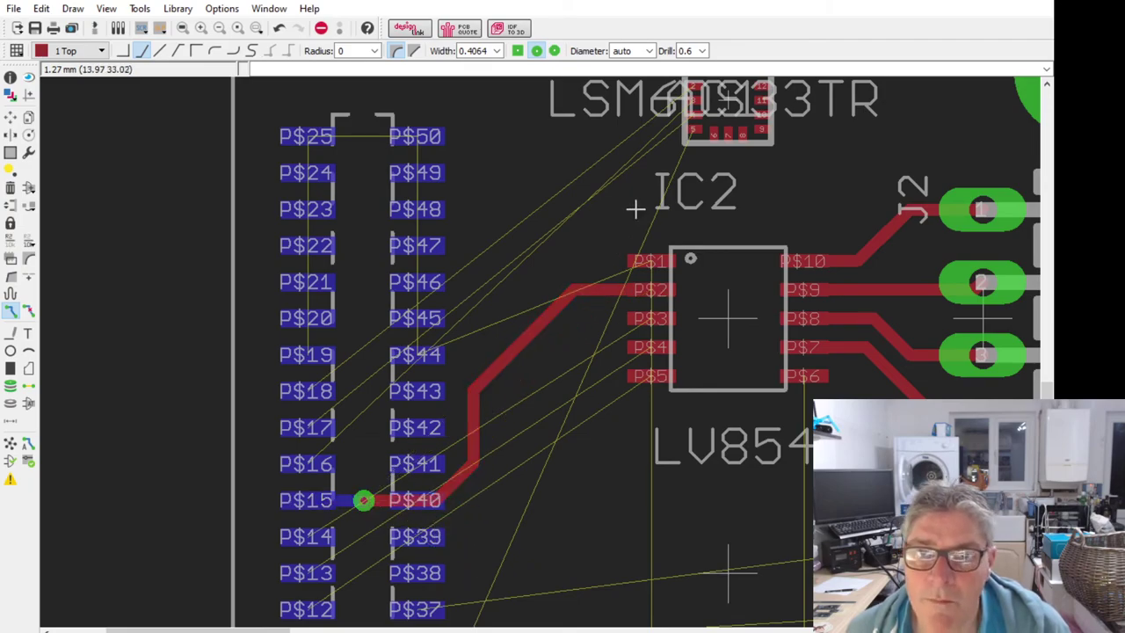
scroll(636, 209, up, 2)
Step: Set the via drill size to 0.3 instead of 0.6
scroll(554, 141, down, 2)
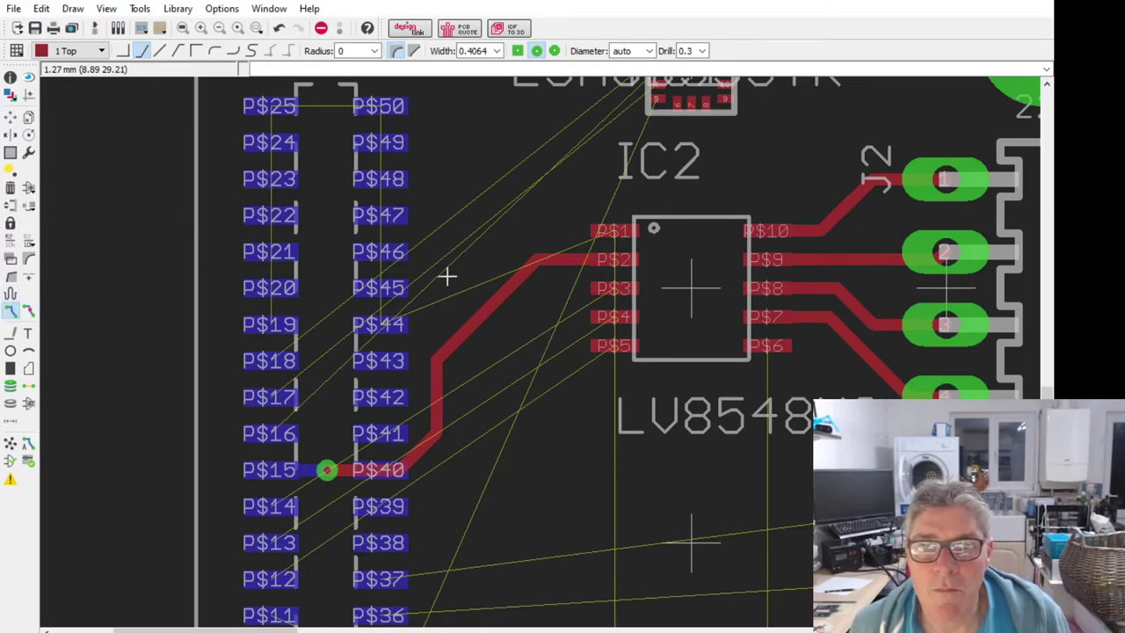
Step: Route IC2 pad P$3 past P$39 to a bottom-layer via at header pad P$14
click(610, 288)
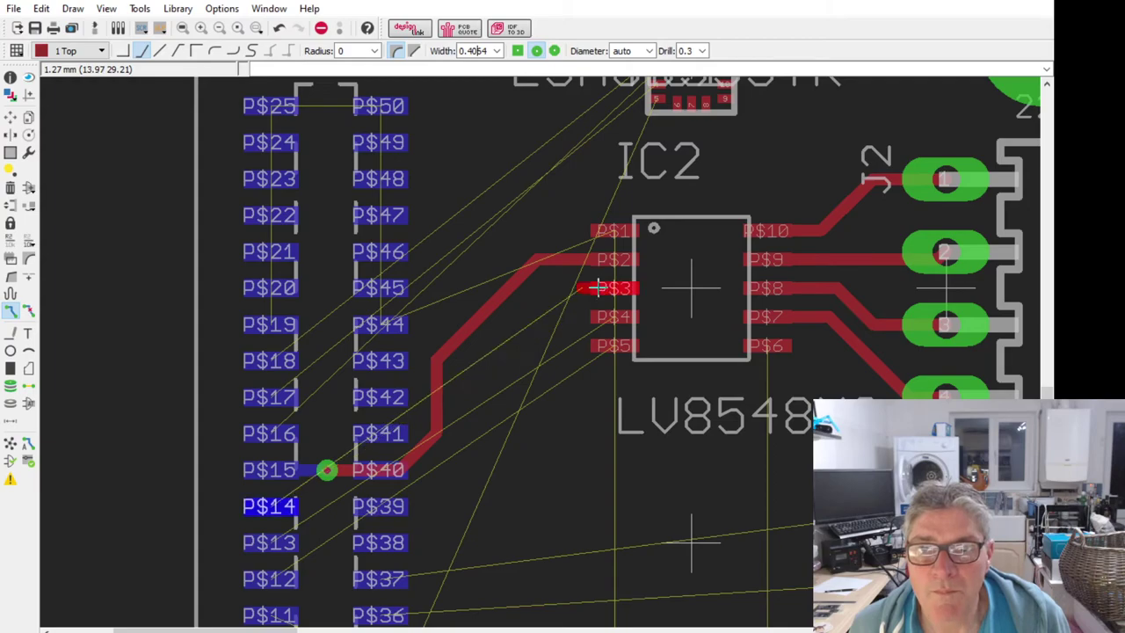
click(475, 358)
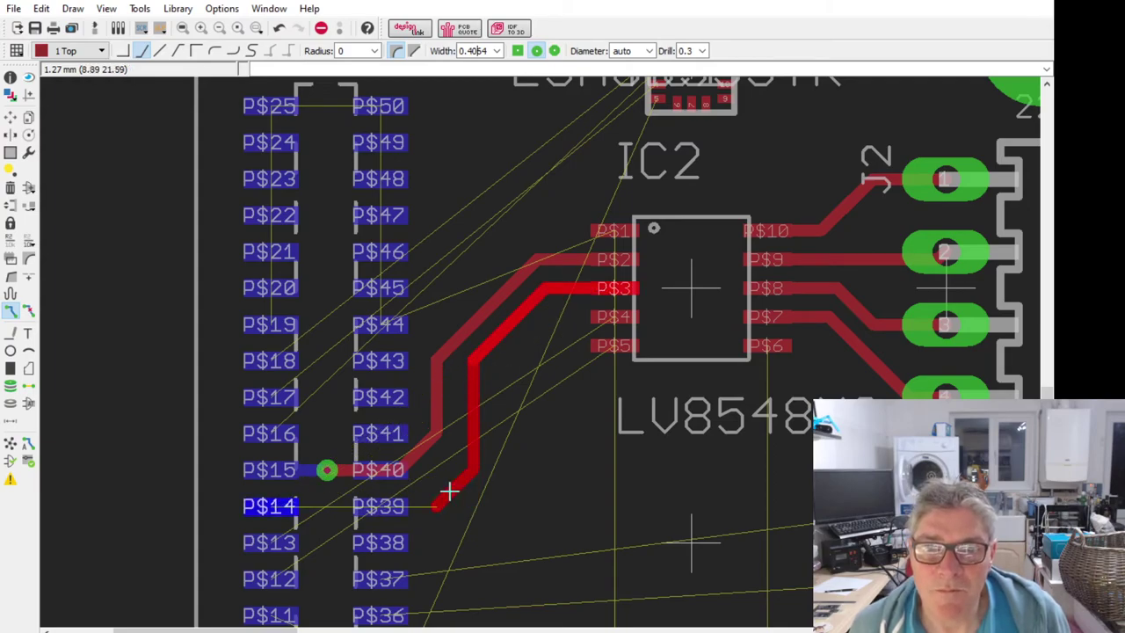
click(400, 508)
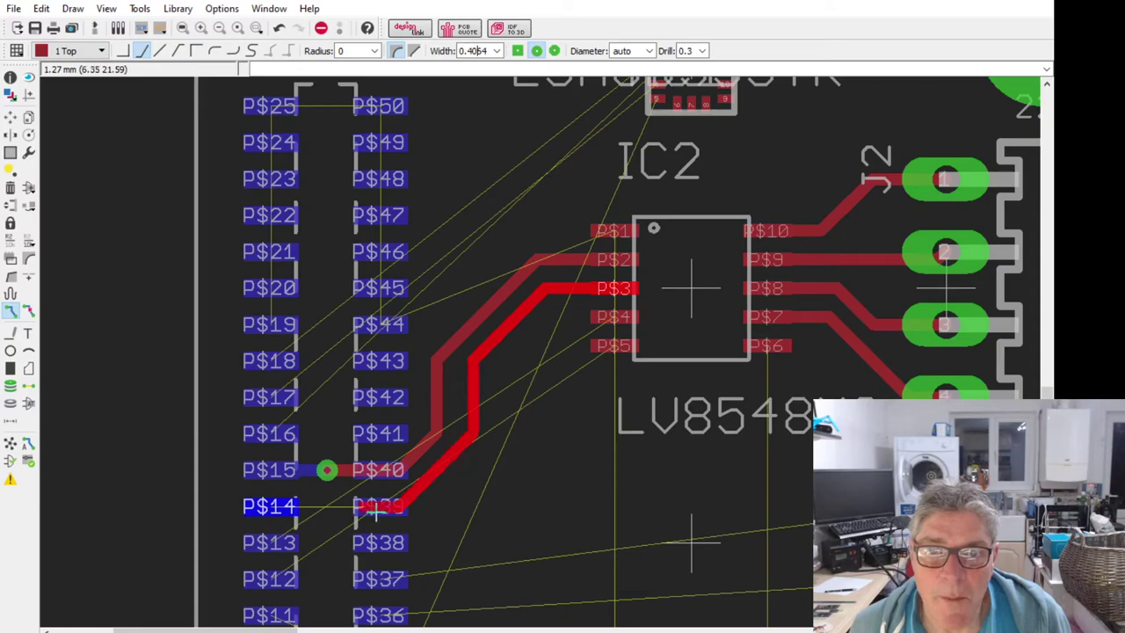
click(324, 510)
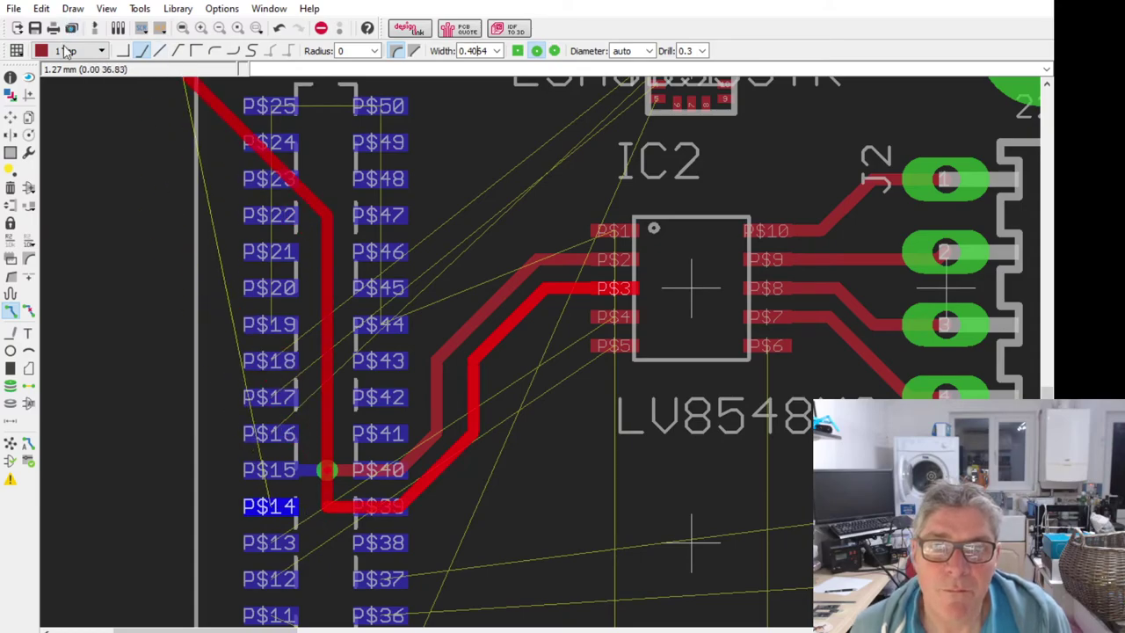
middle_click(69, 85)
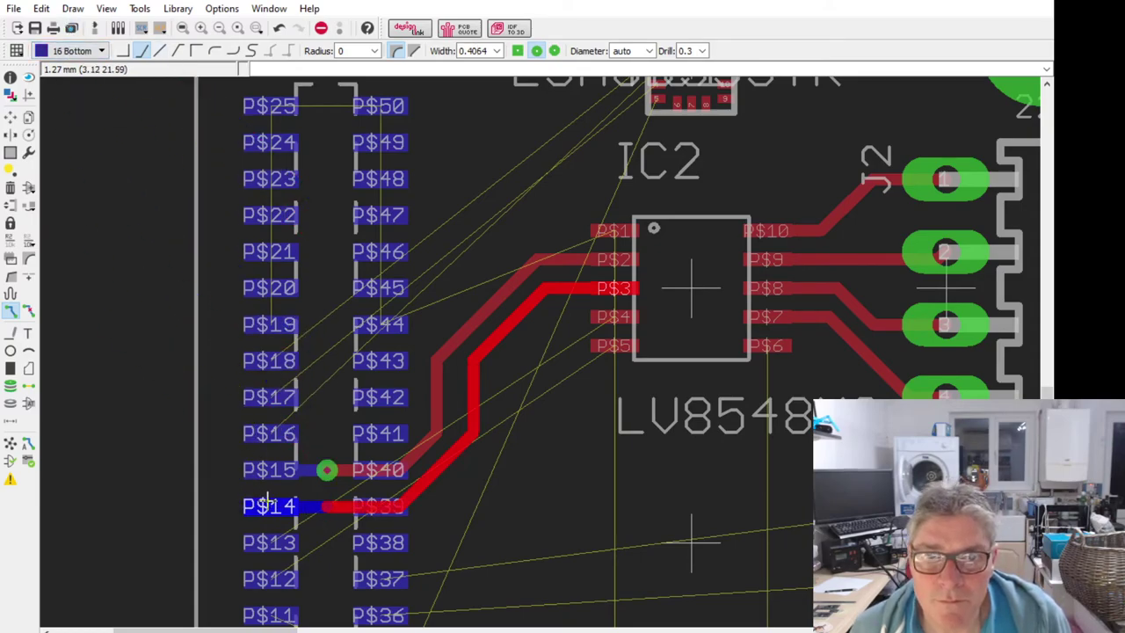
double_click(326, 507)
Step: Route IC2 pad P$4 past P$38 to a bottom-layer via at header pad P$13
click(608, 318)
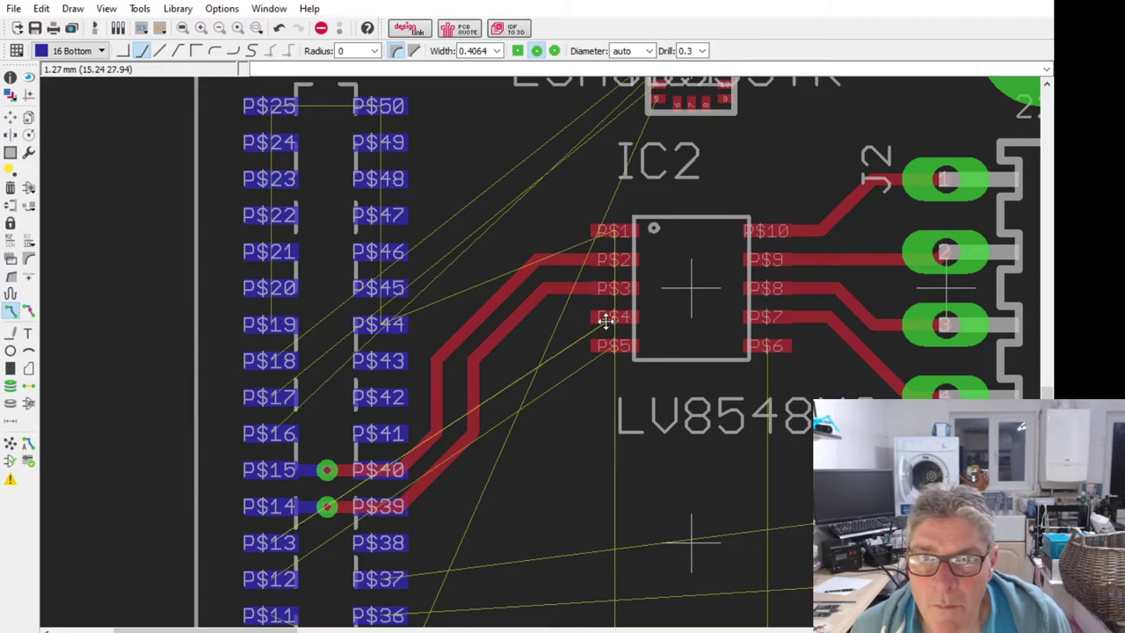
click(503, 370)
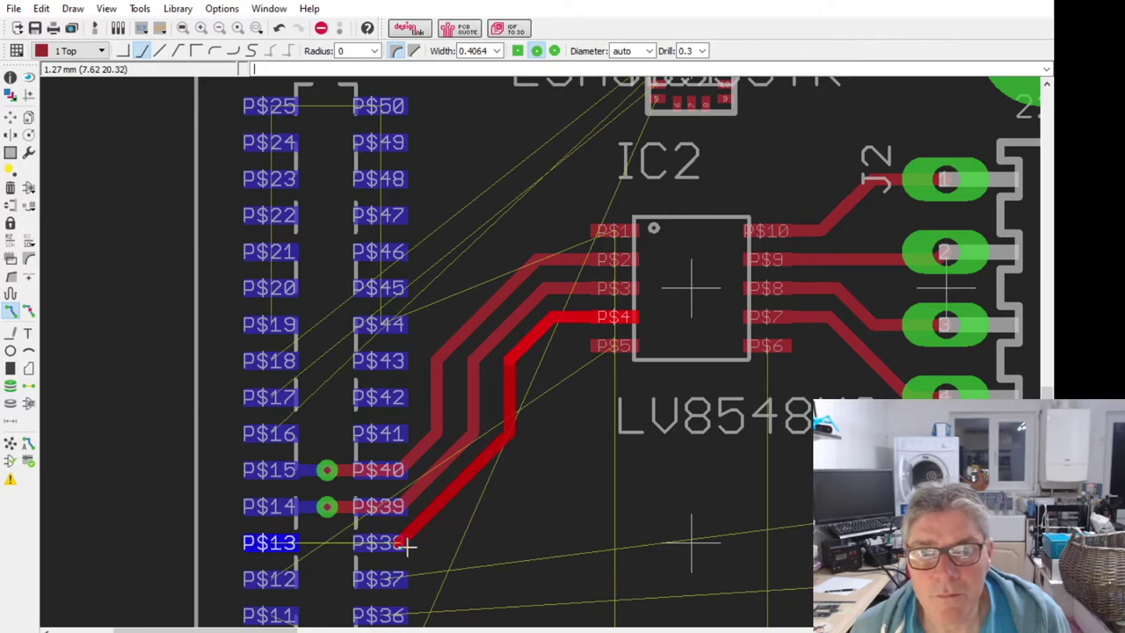
click(408, 545)
click(324, 545)
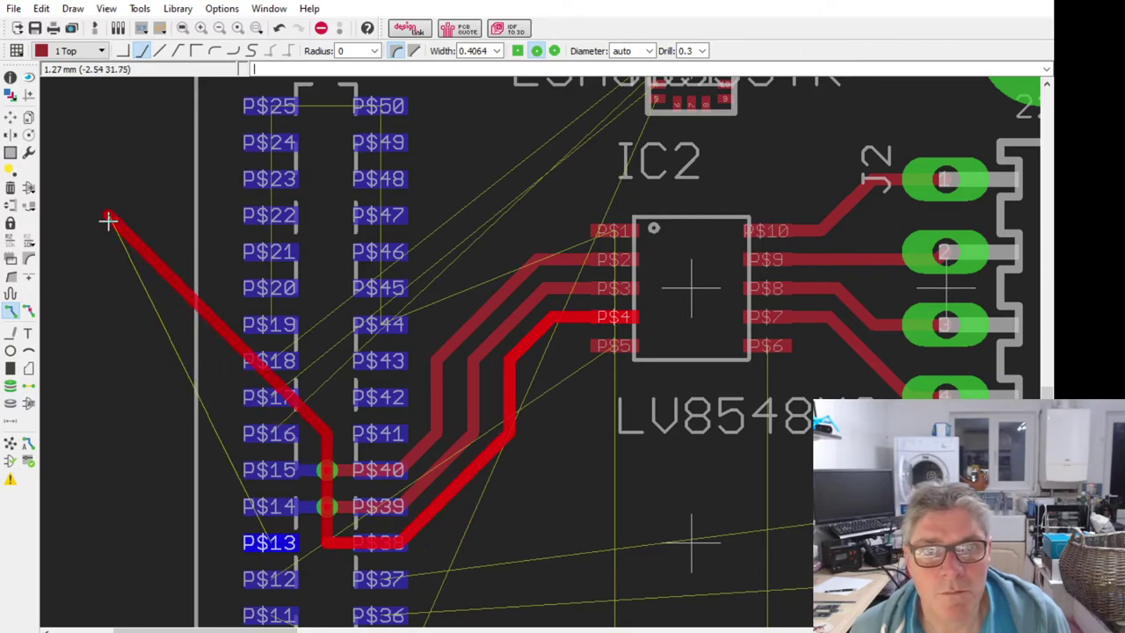
middle_click(78, 326)
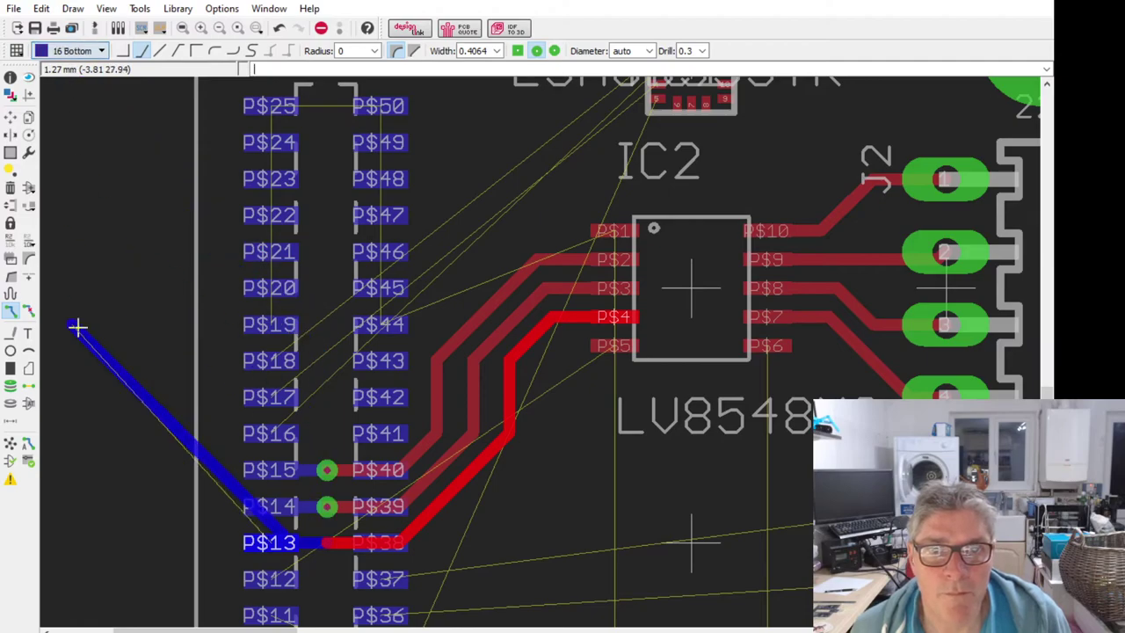
click(264, 543)
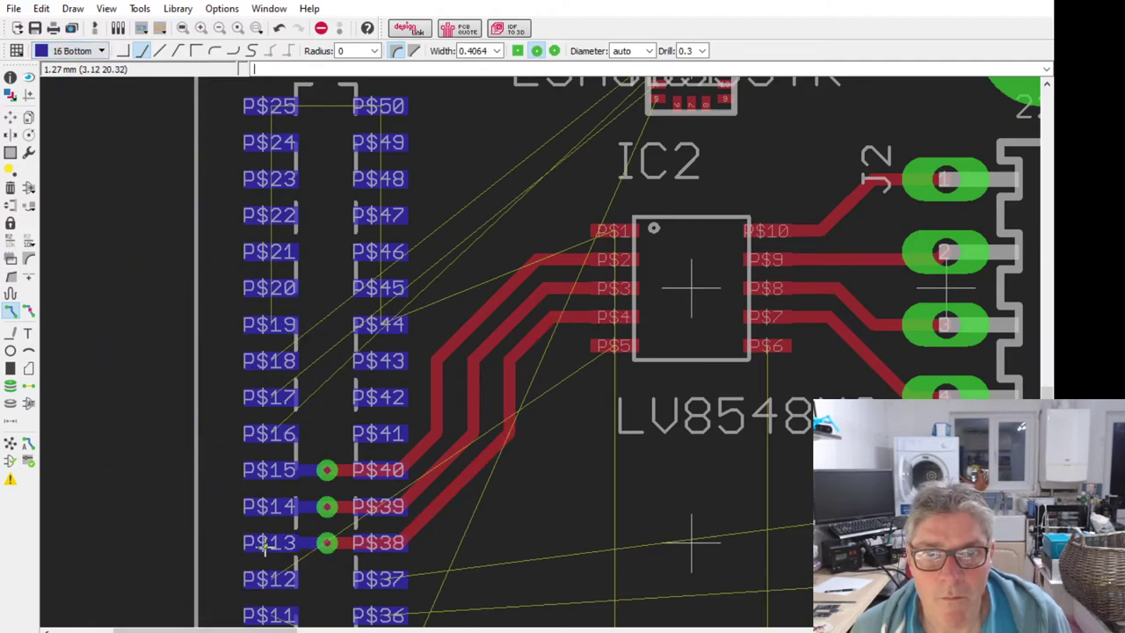
Step: Route IC2 pad P$5 to a bottom-layer via beside header pin P$12
click(605, 348)
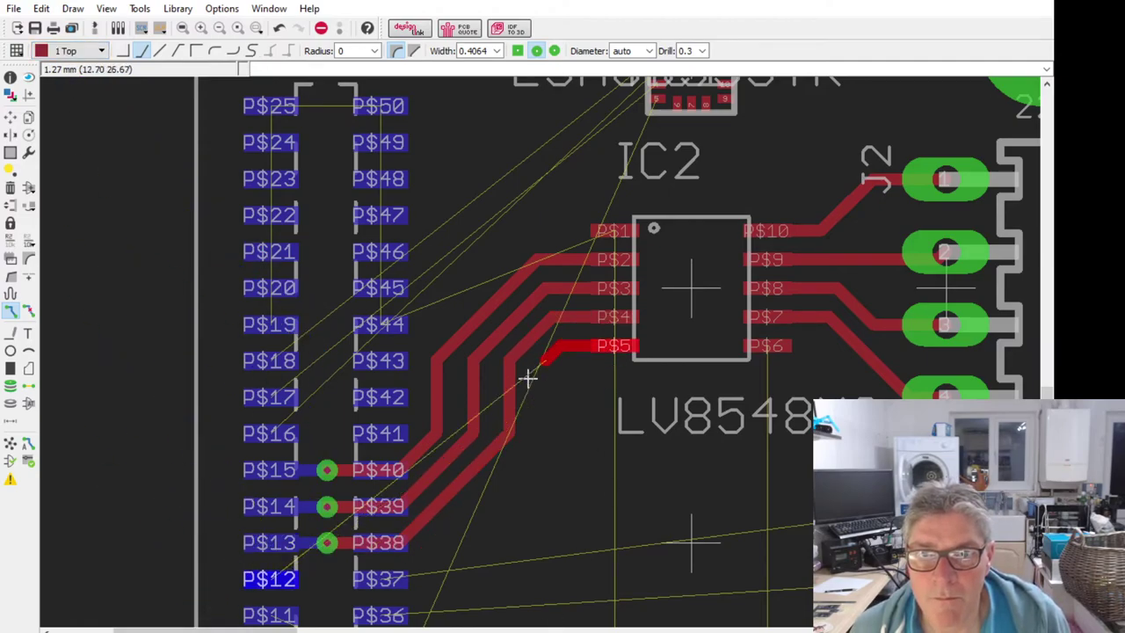
click(545, 355)
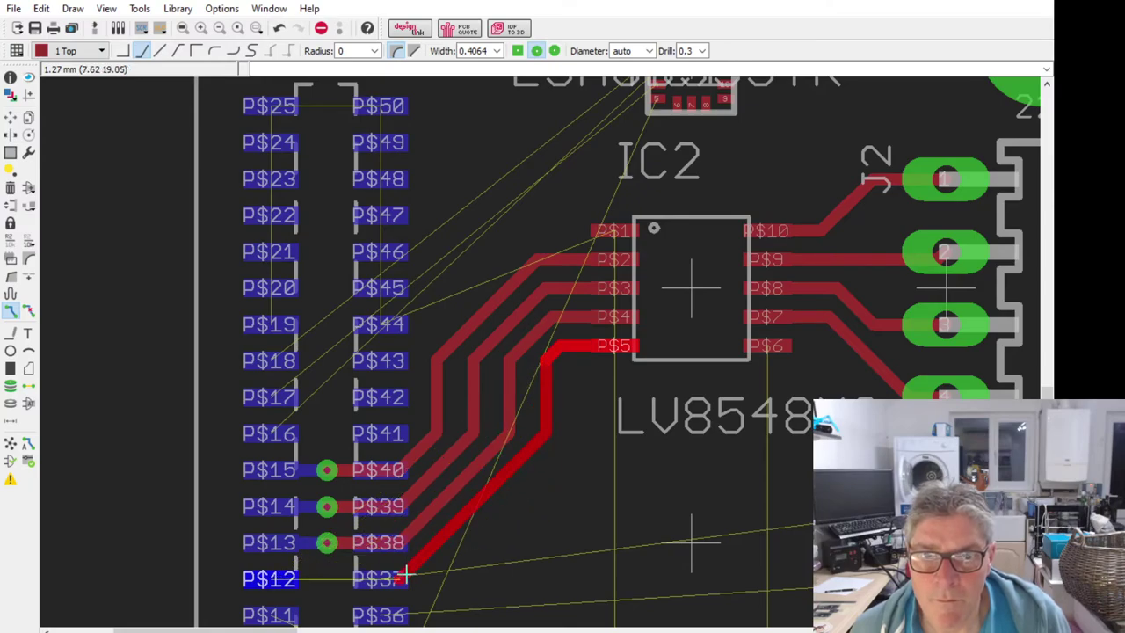
click(321, 582)
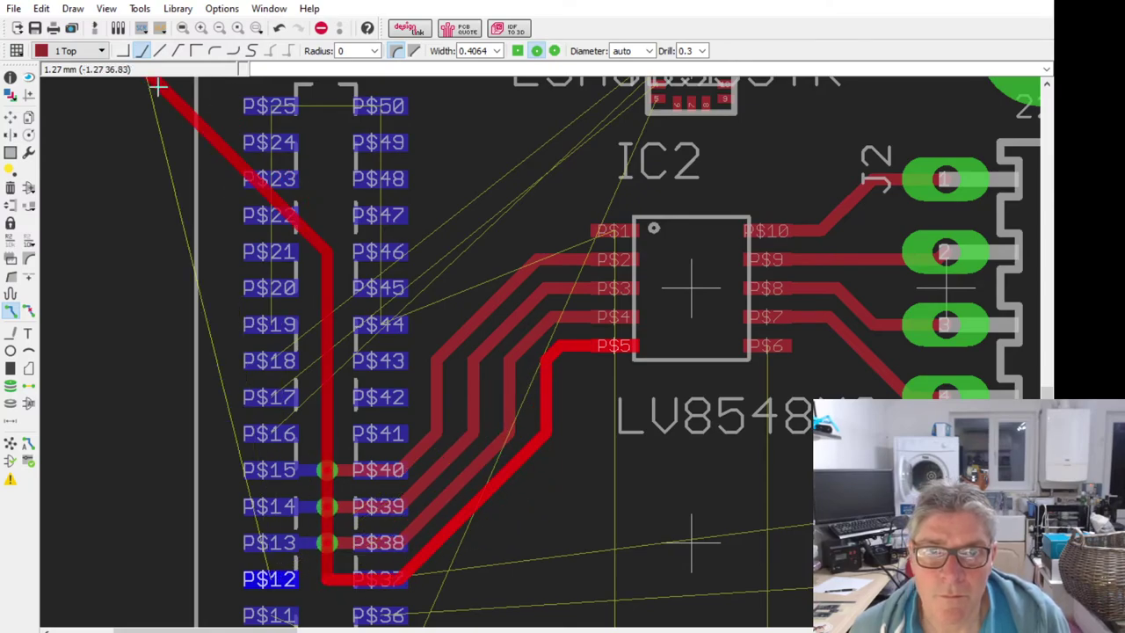
middle_click(72, 90)
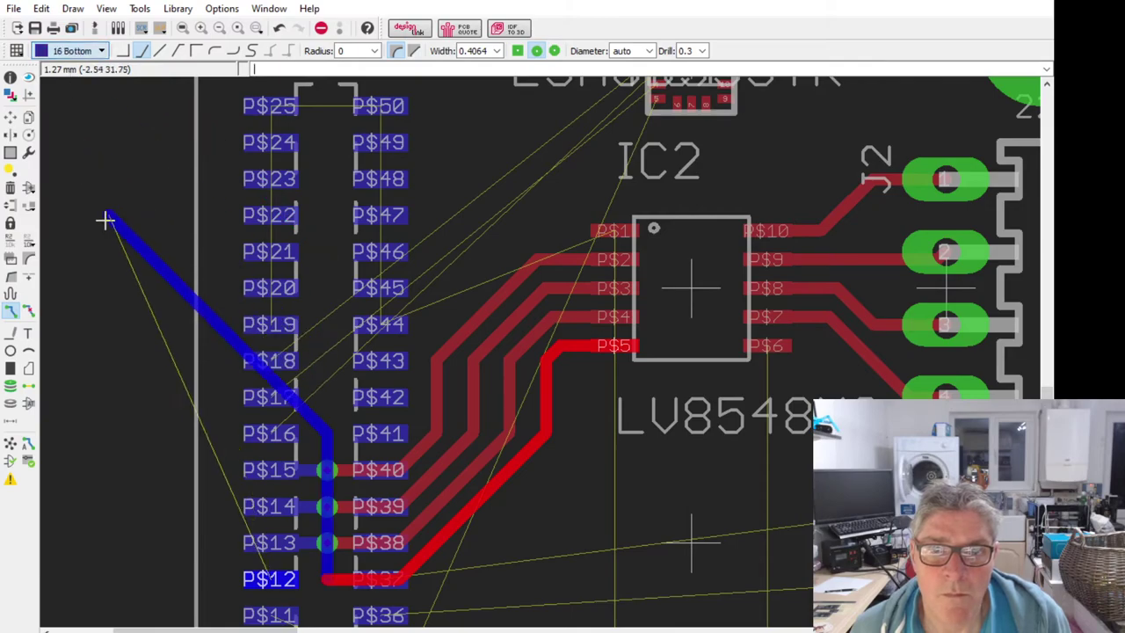
click(264, 582)
Step: Route IC1 pads P$2 and P$3 on top to vias at header pins P$11 and P$10
scroll(519, 220, down, 3)
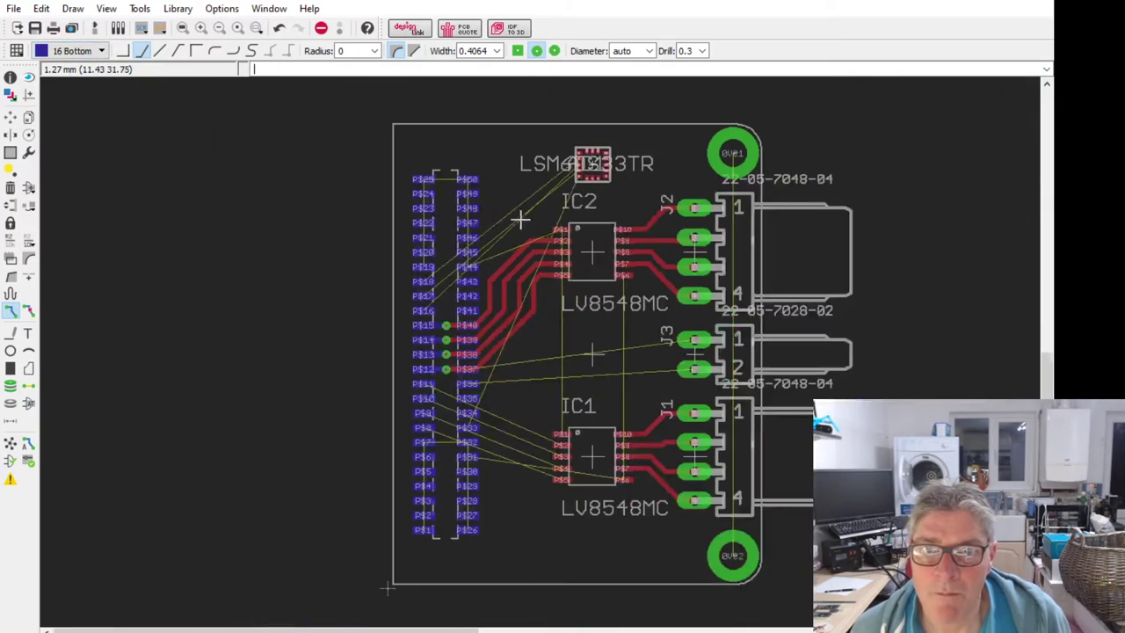
scroll(532, 422, up, 4)
click(563, 400)
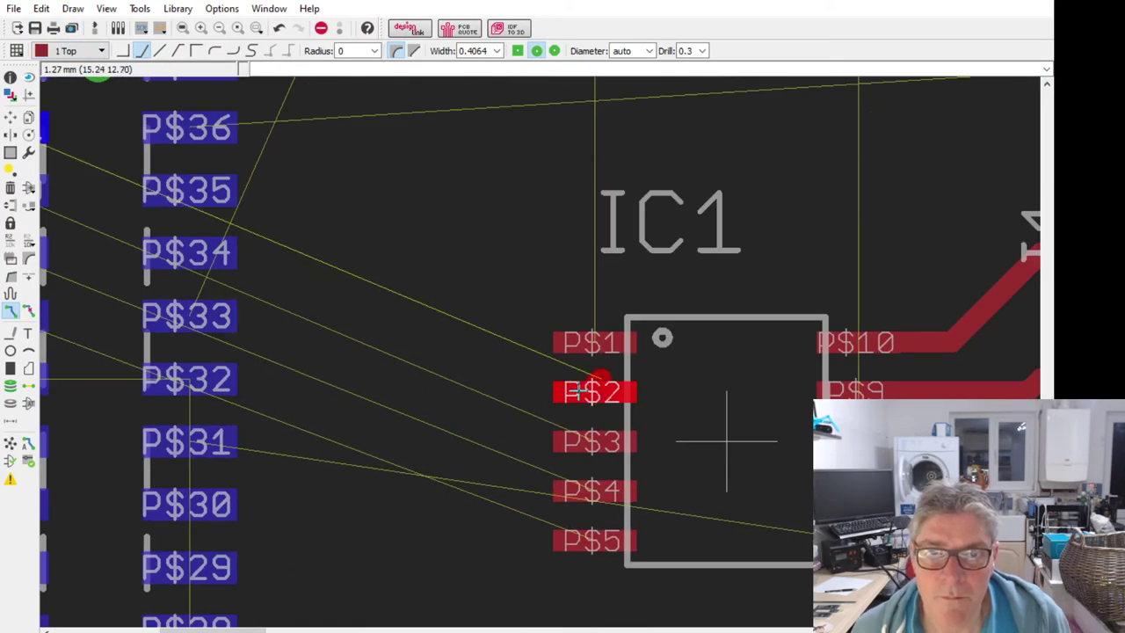
scroll(419, 426, down, 2)
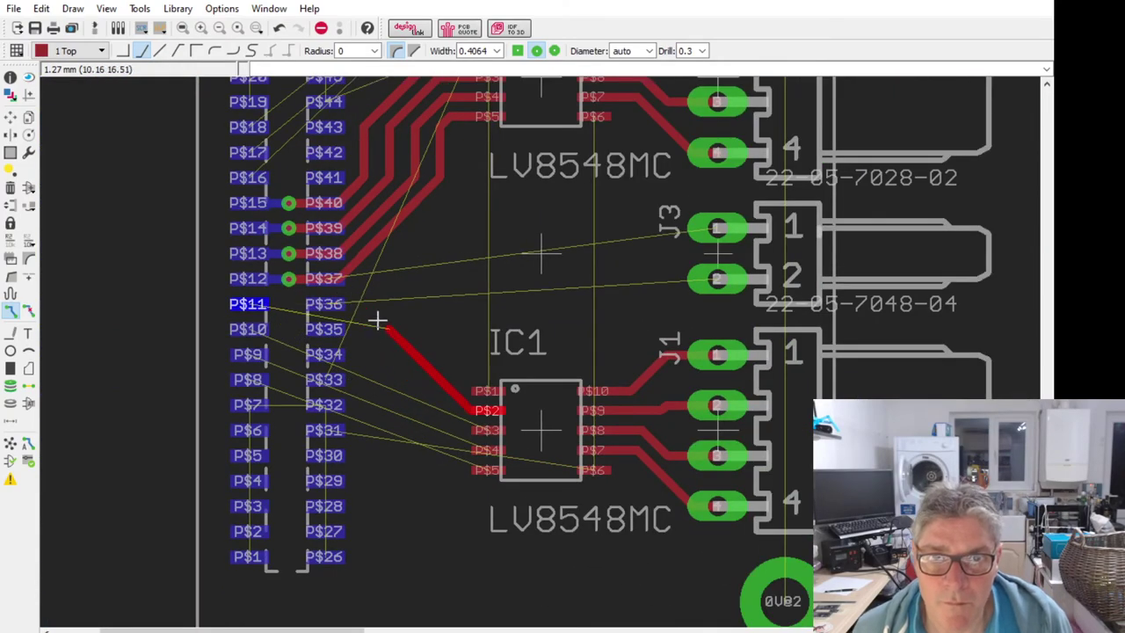
click(284, 294)
middle_click(188, 100)
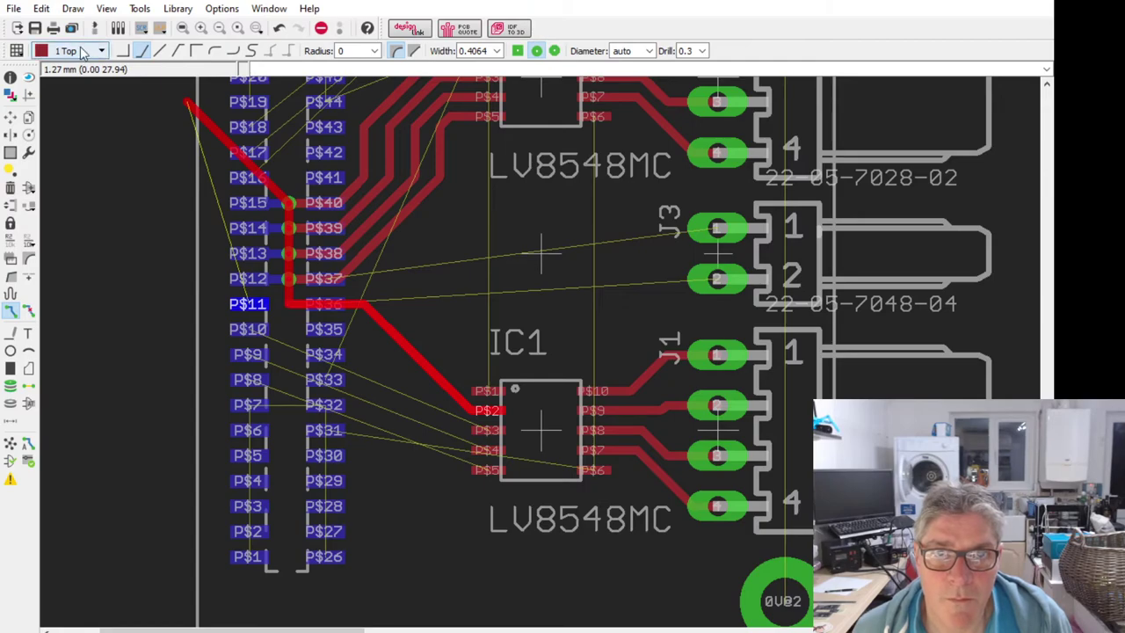
click(249, 305)
click(486, 430)
scroll(459, 422, up, 2)
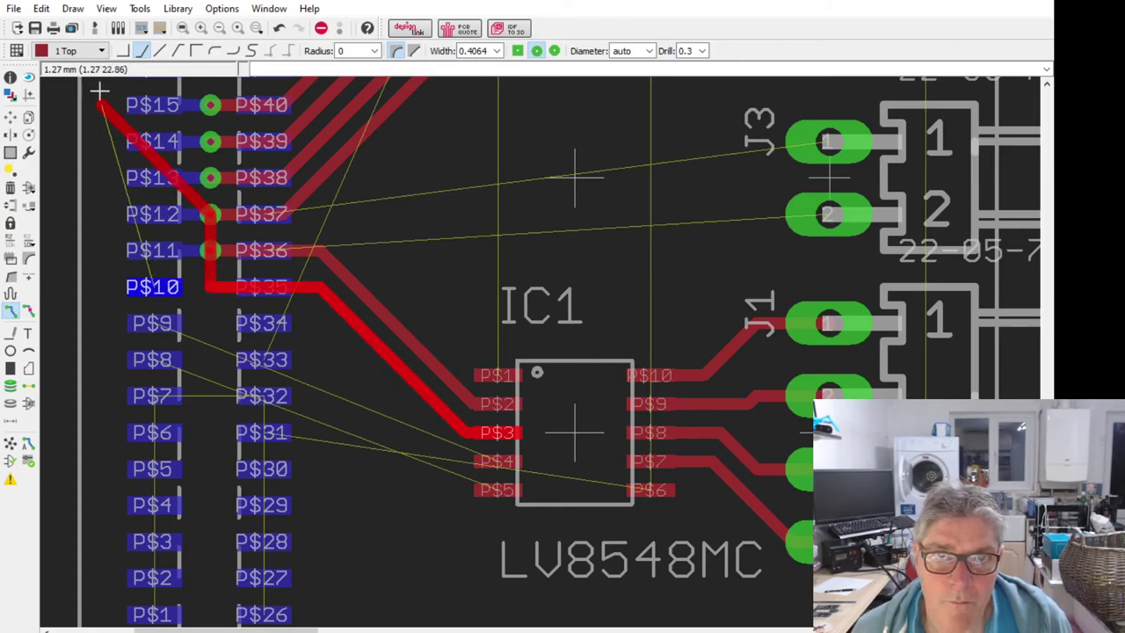
click(71, 50)
click(76, 88)
key(Escape)
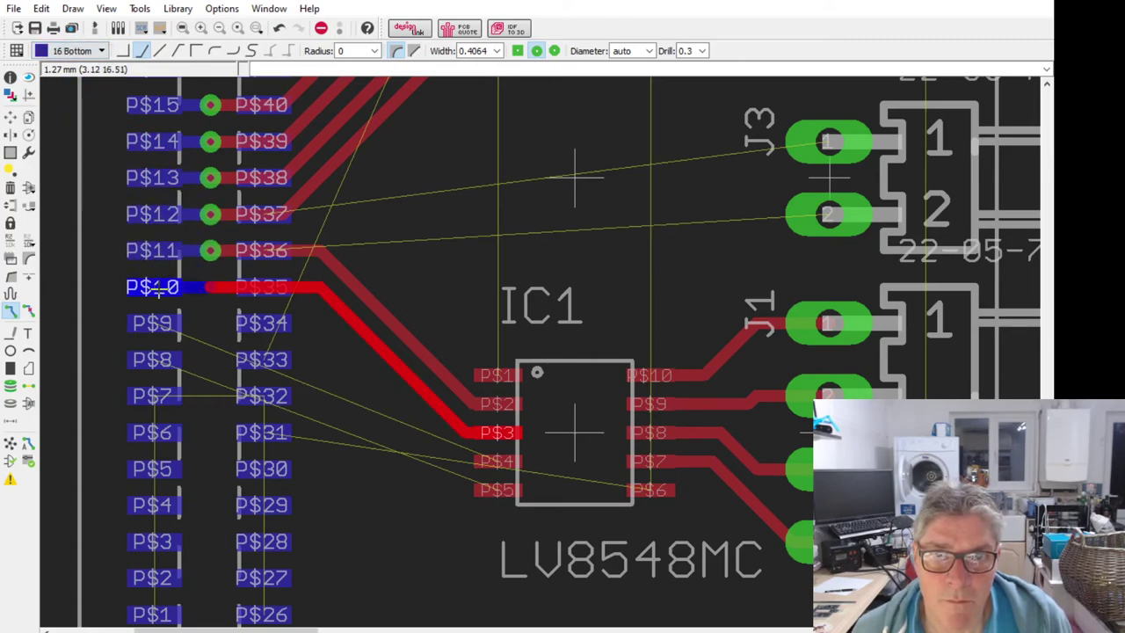
Step: Route IC1 pads P$4 and P$5 on top to vias at header pins P$9 and P$8
click(484, 450)
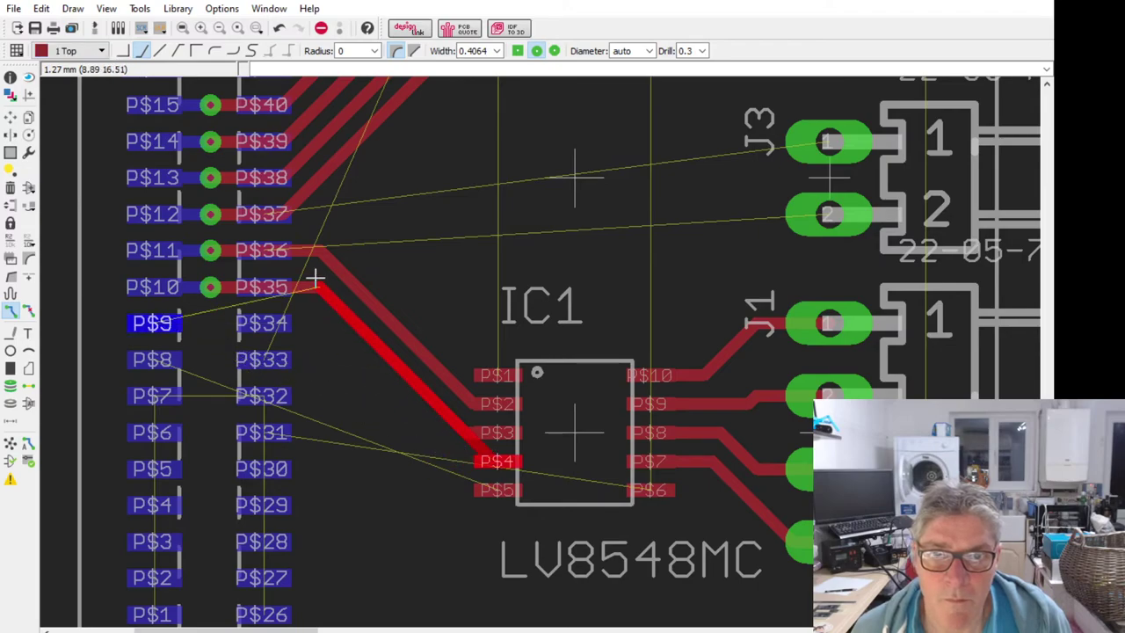
click(209, 323)
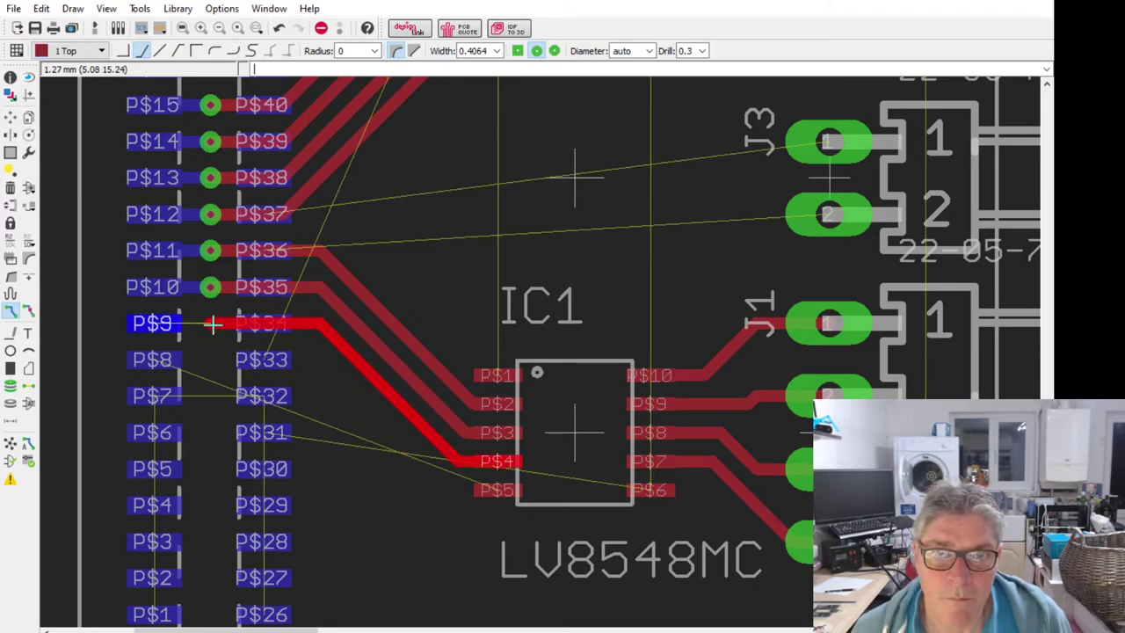
middle_click(208, 320)
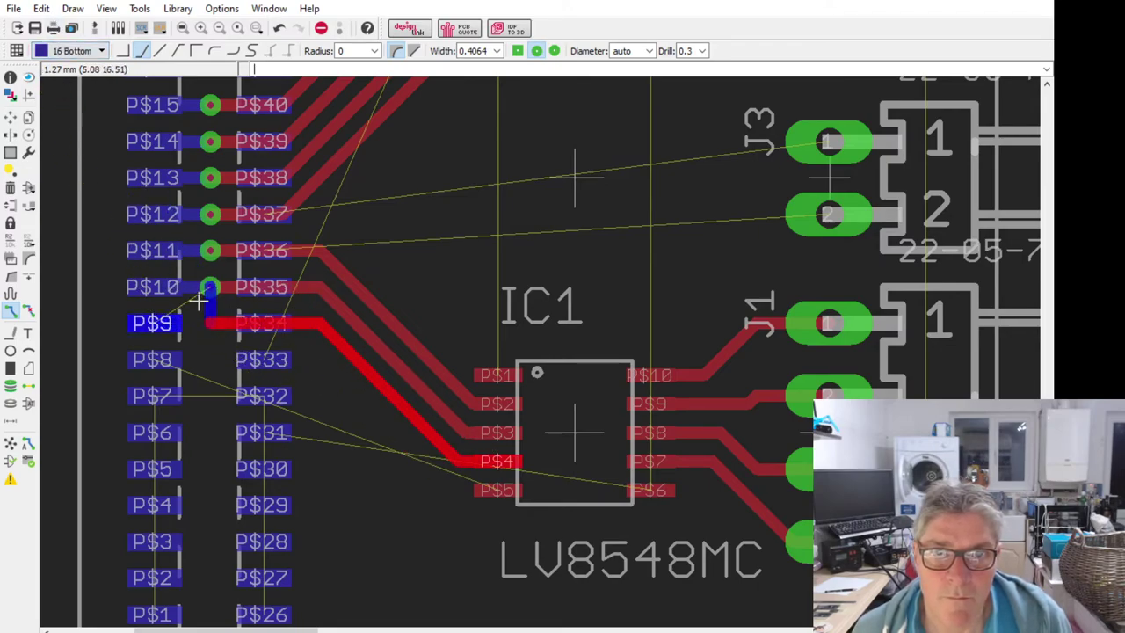
click(209, 322)
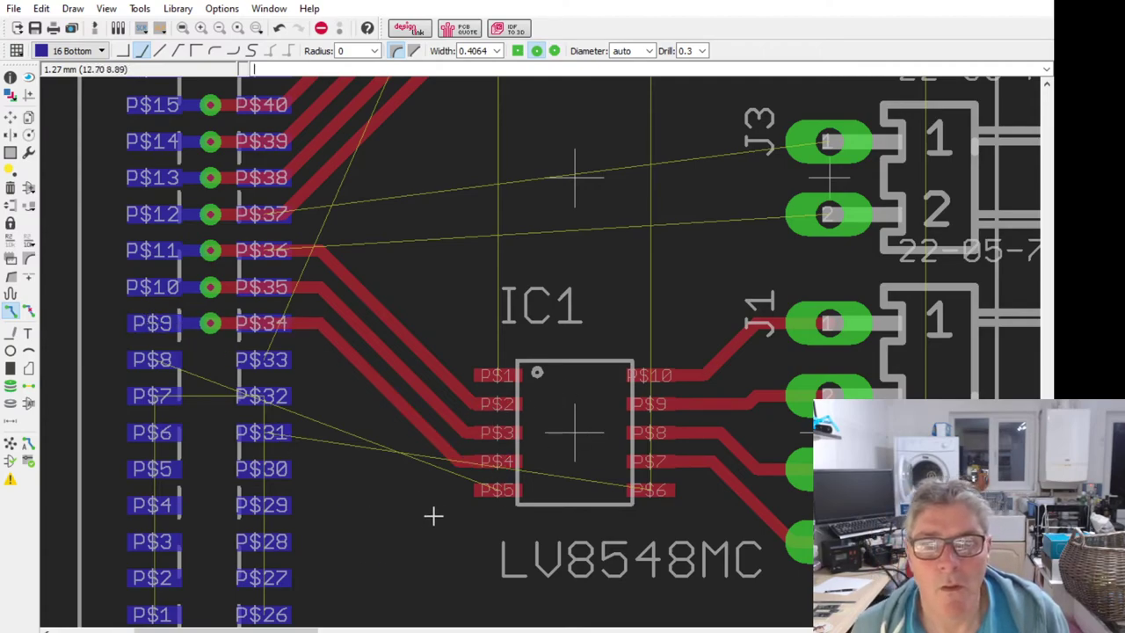
click(485, 490)
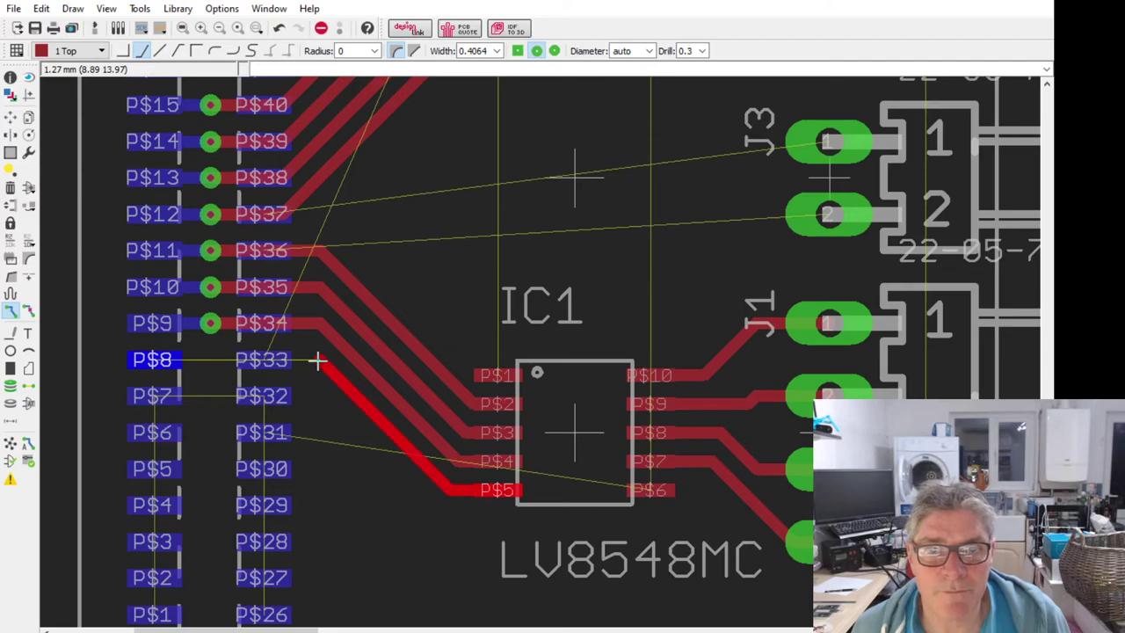
click(209, 360)
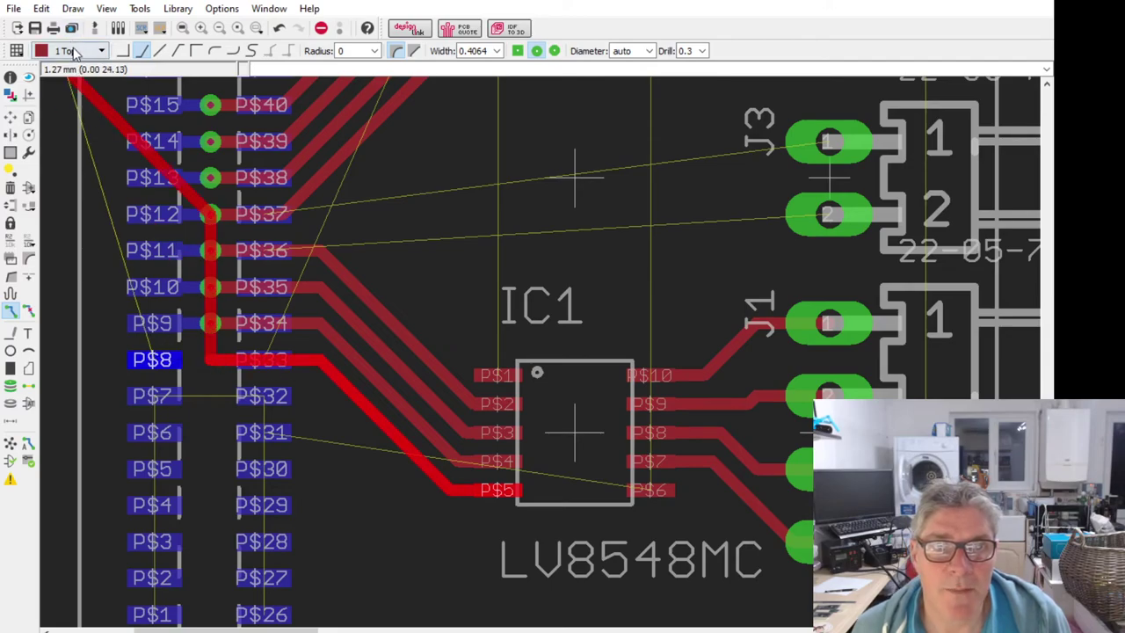
click(79, 51)
click(79, 69)
click(159, 368)
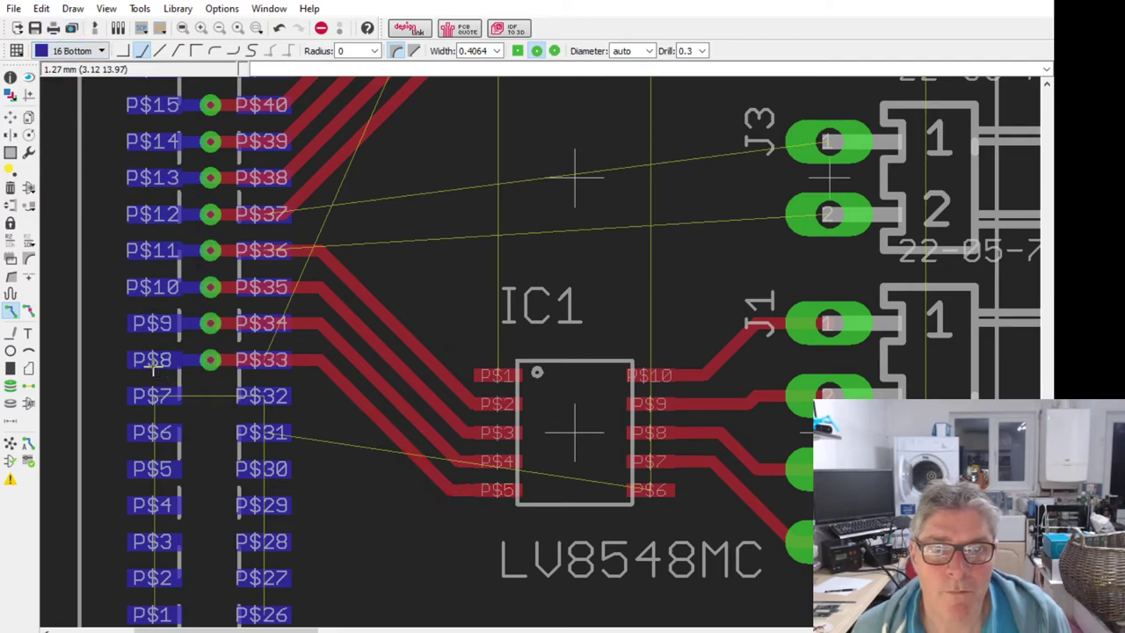
scroll(404, 474, down, 5)
scroll(420, 434, up, 3)
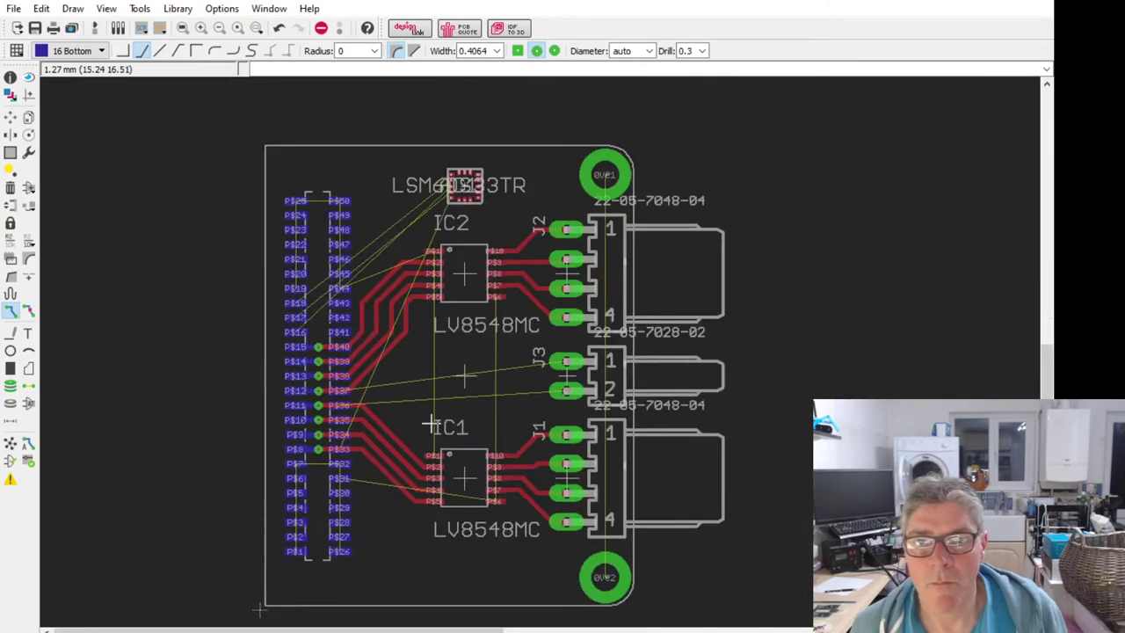
scroll(422, 432, down, 3)
scroll(420, 434, up, 1)
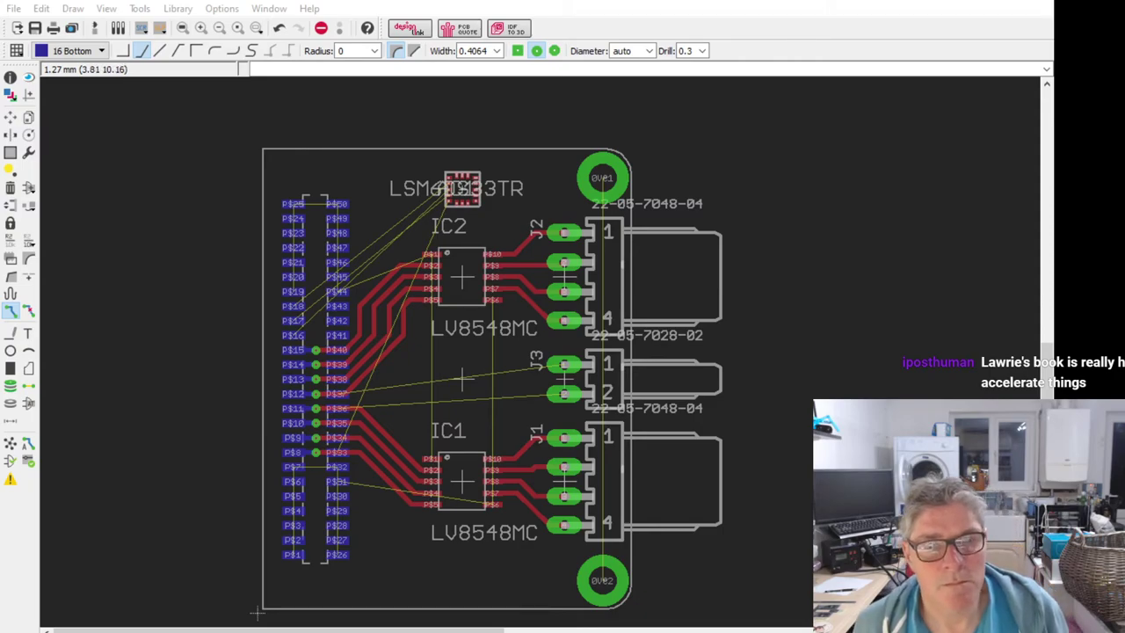
scroll(371, 396, up, 3)
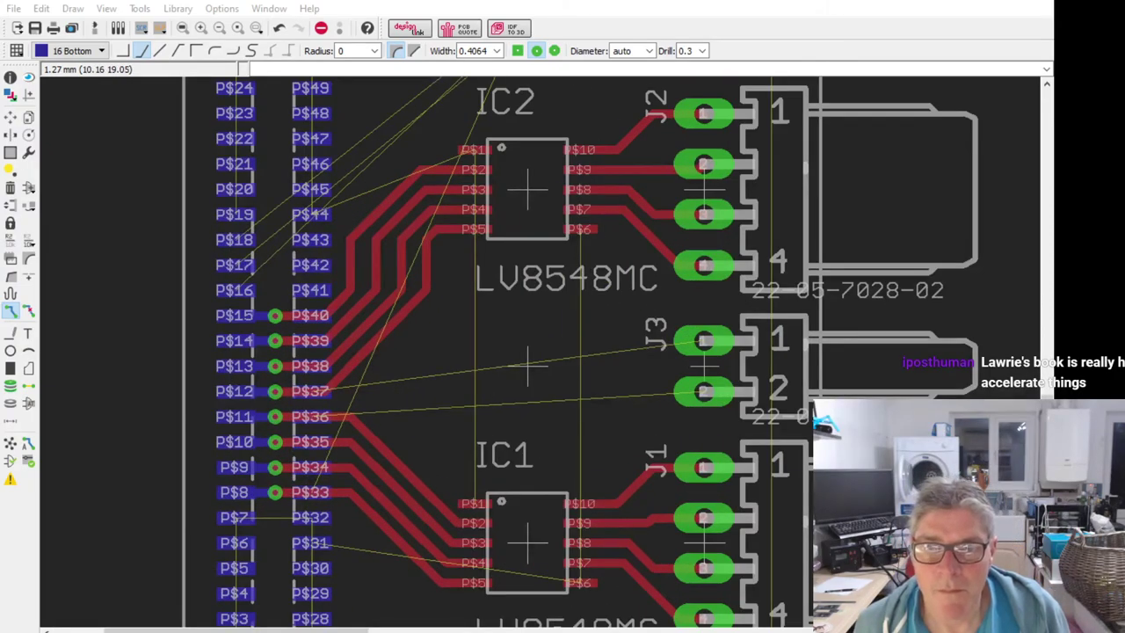
scroll(471, 414, down, 3)
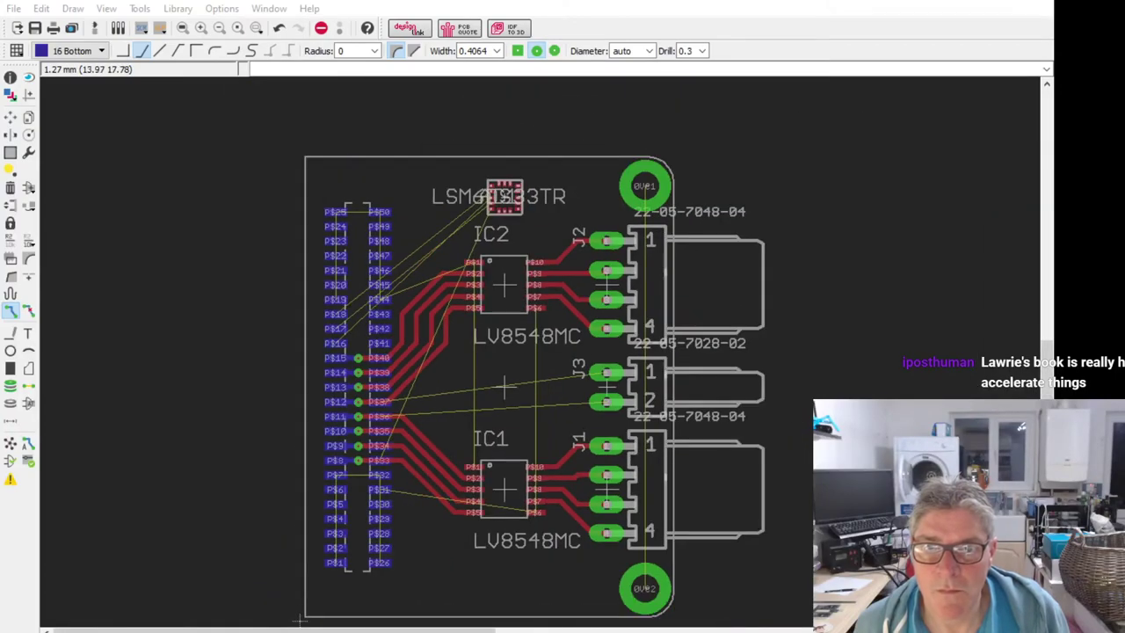
scroll(400, 420, up, 2)
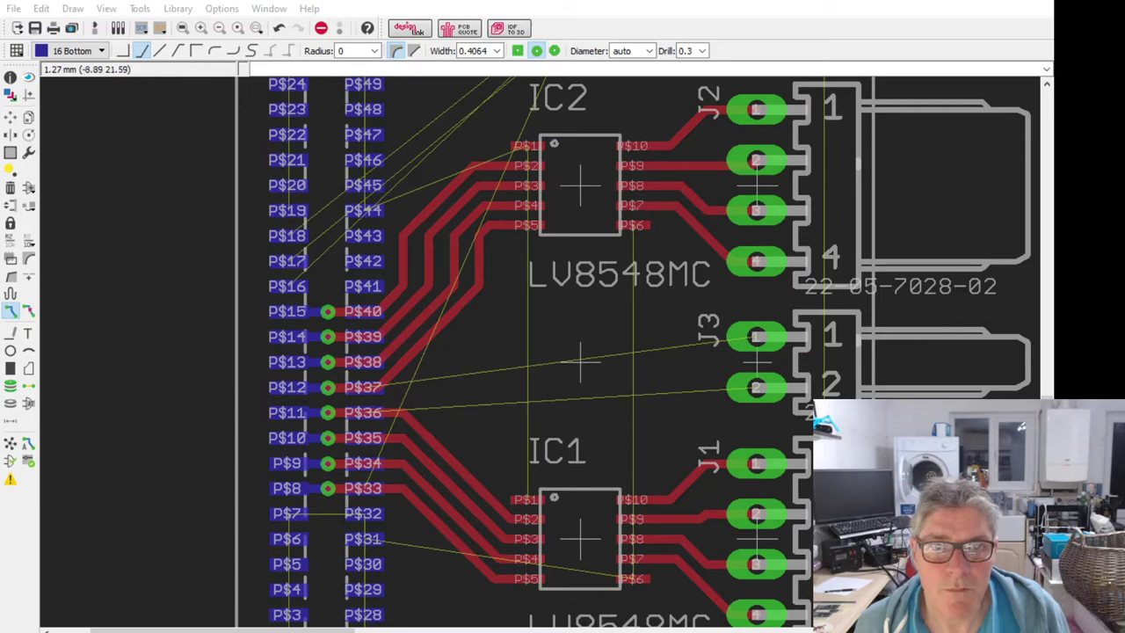
scroll(563, 352, down, 3)
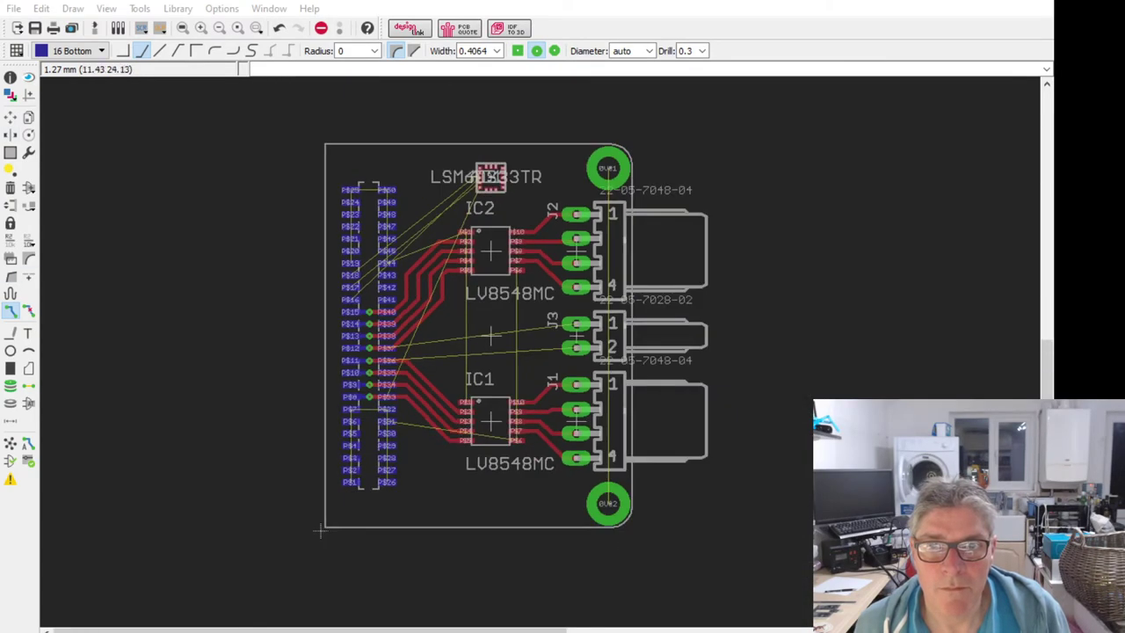
scroll(615, 290, up, 2)
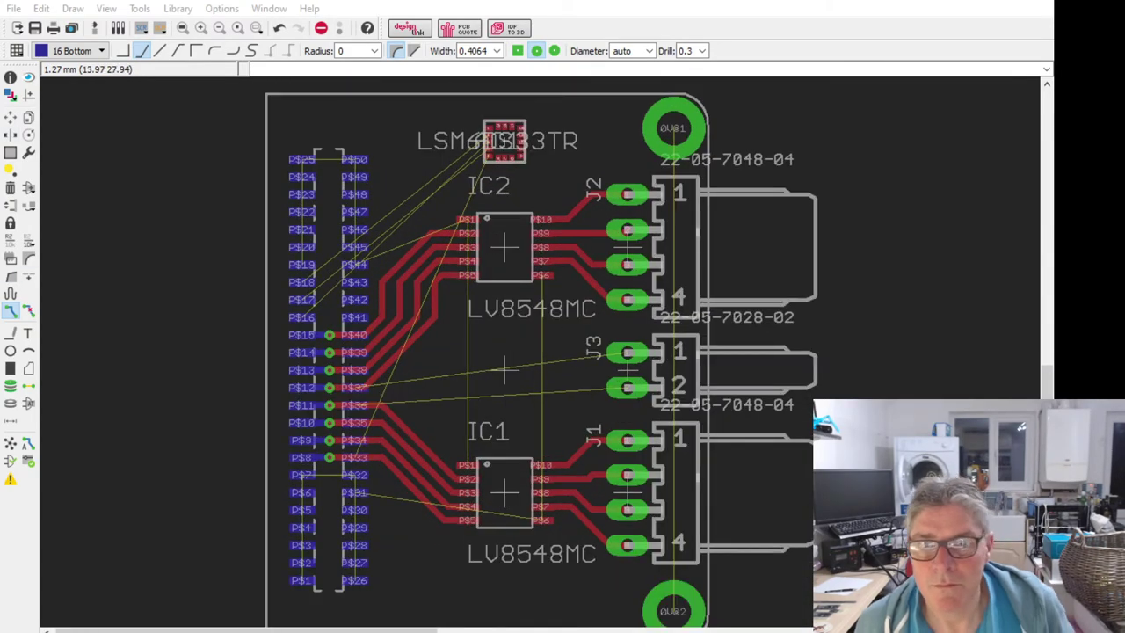
scroll(450, 268, down, 1)
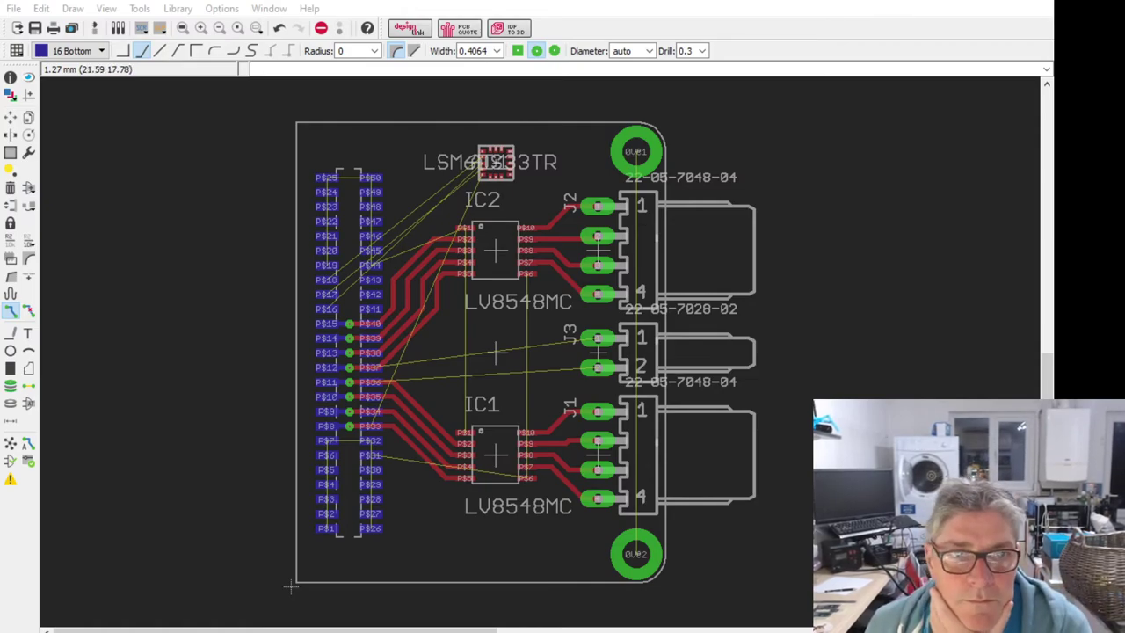
scroll(291, 586, up, 1)
scroll(316, 563, down, 2)
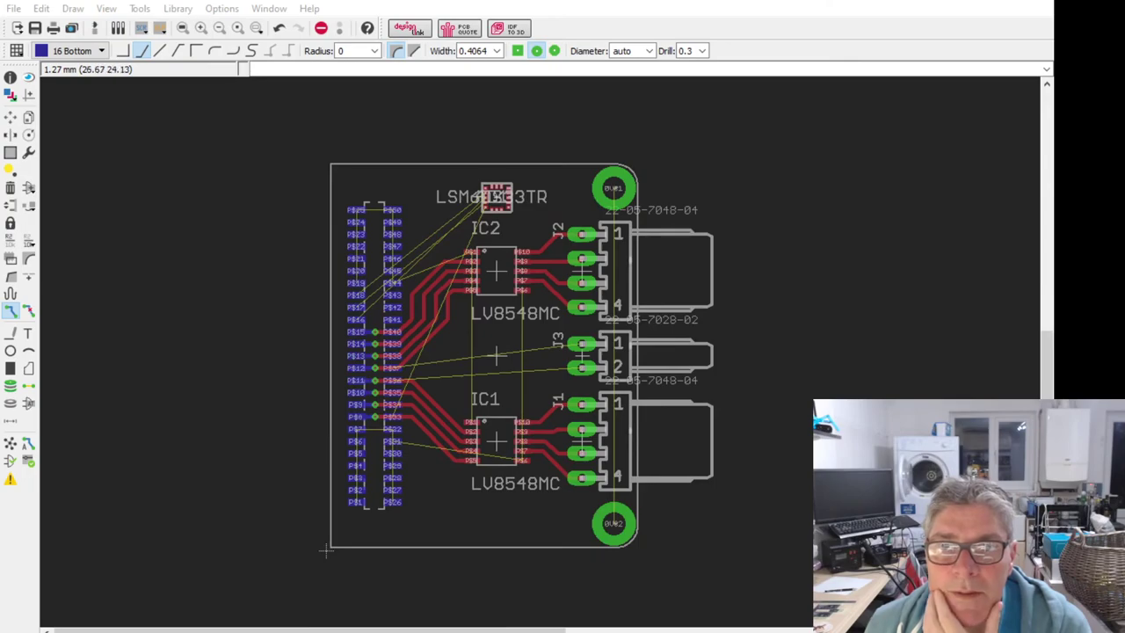
scroll(325, 551, up, 1)
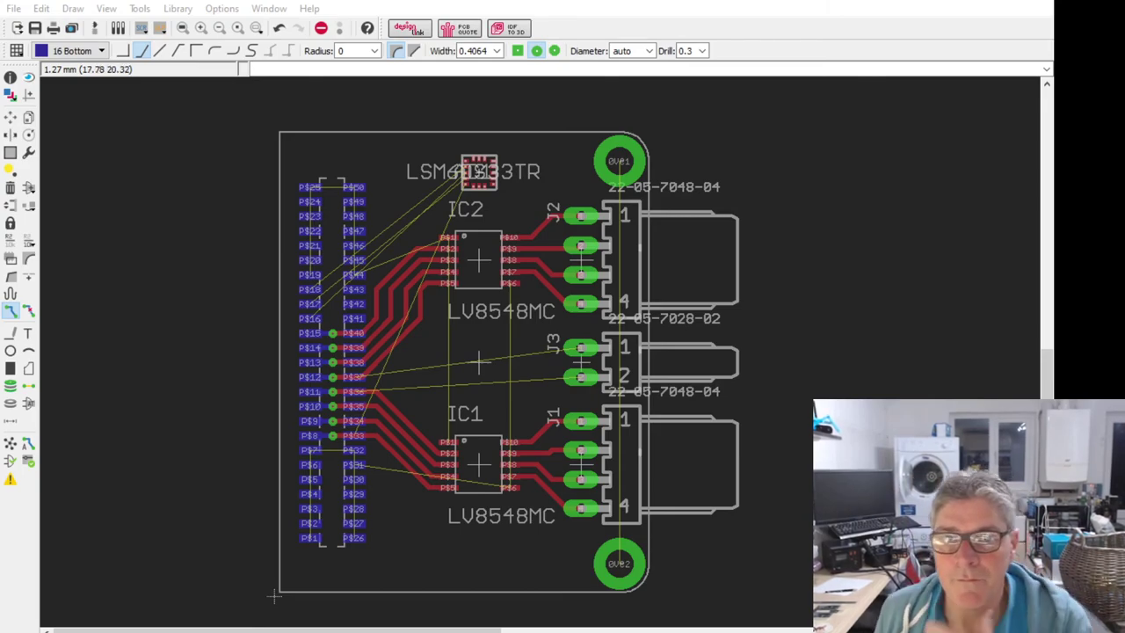
Step: Route a bottom-layer trace from header pad P$37 to pad 1 of J3
scroll(462, 356, up, 2)
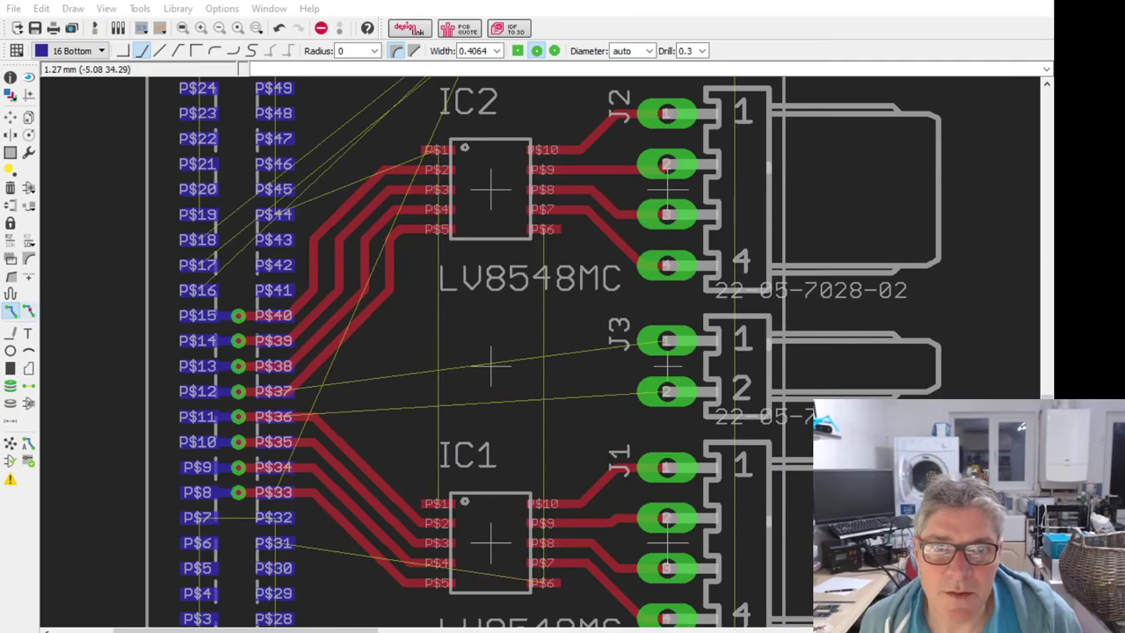
scroll(280, 415, up, 1)
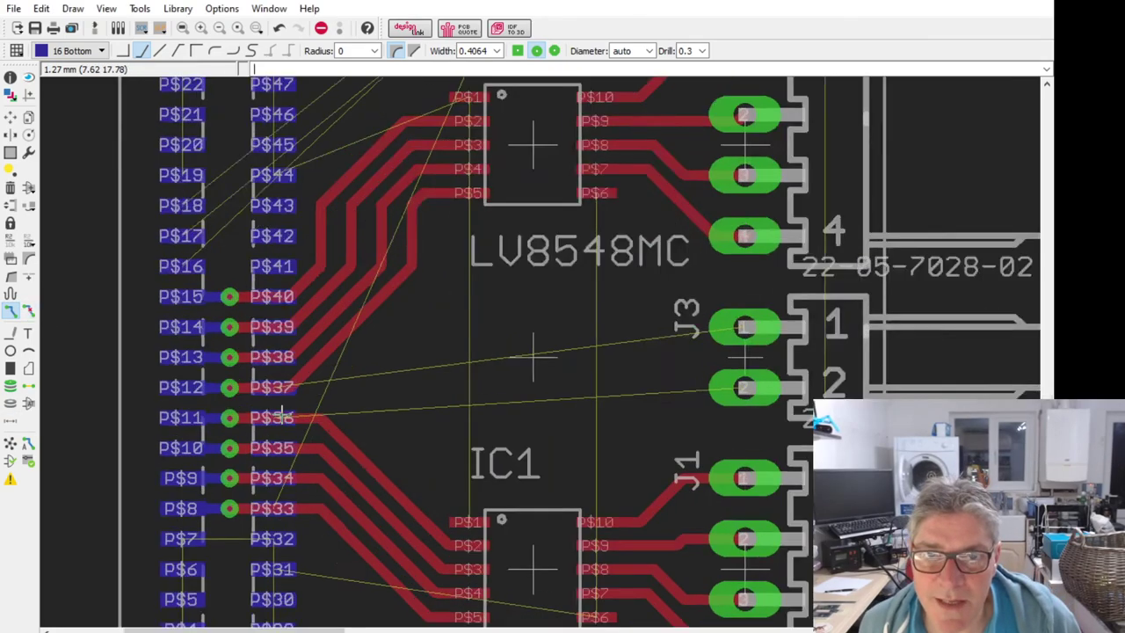
scroll(279, 415, up, 1)
click(299, 387)
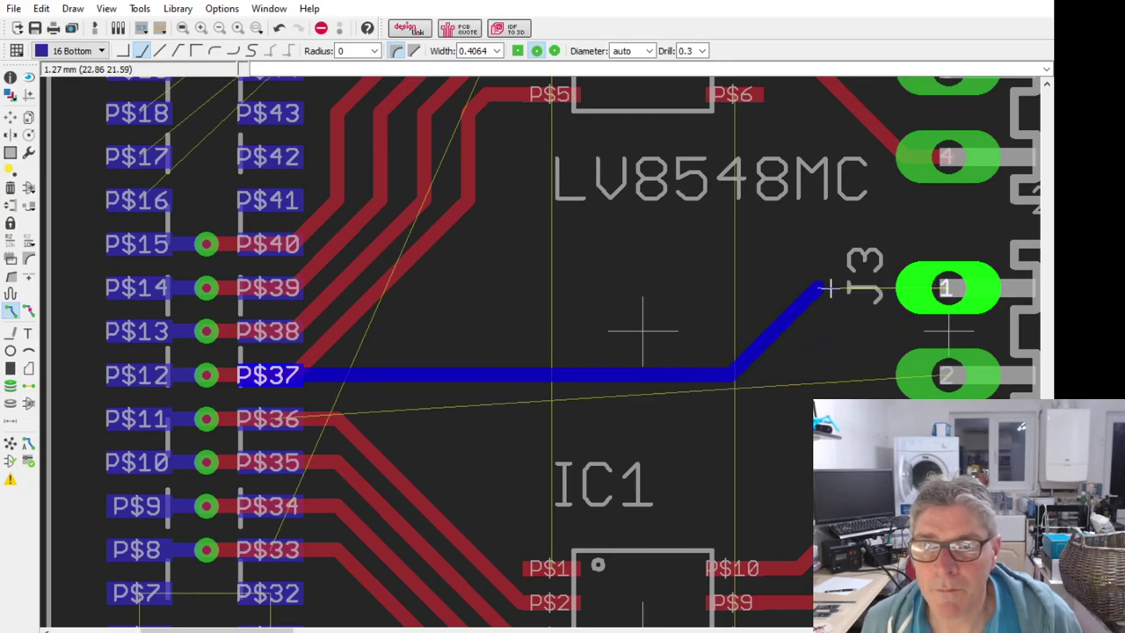
click(944, 289)
scroll(759, 263, down, 5)
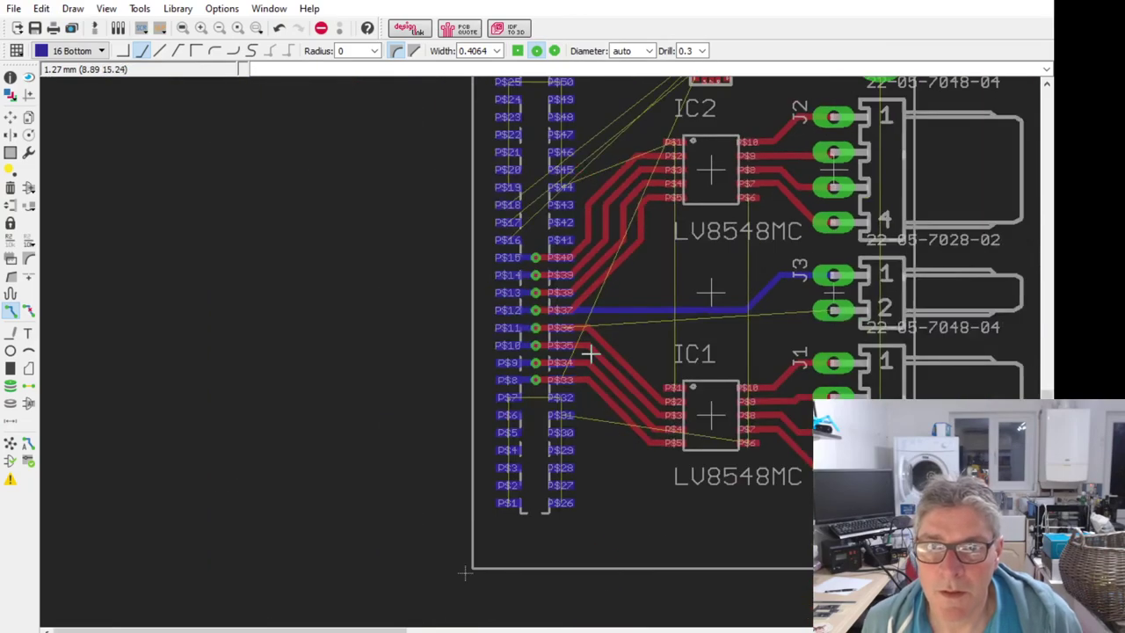
scroll(593, 354, up, 3)
Step: Route a bottom-layer trace from header pin P$36 to pad 2 of J3
click(538, 313)
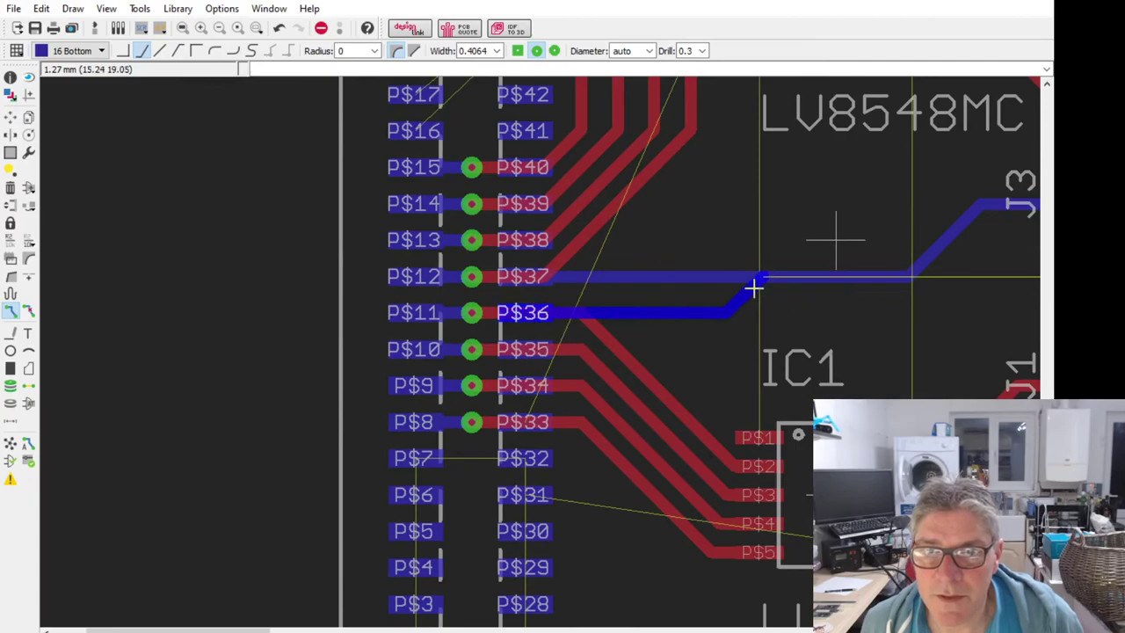
scroll(457, 348, down, 3)
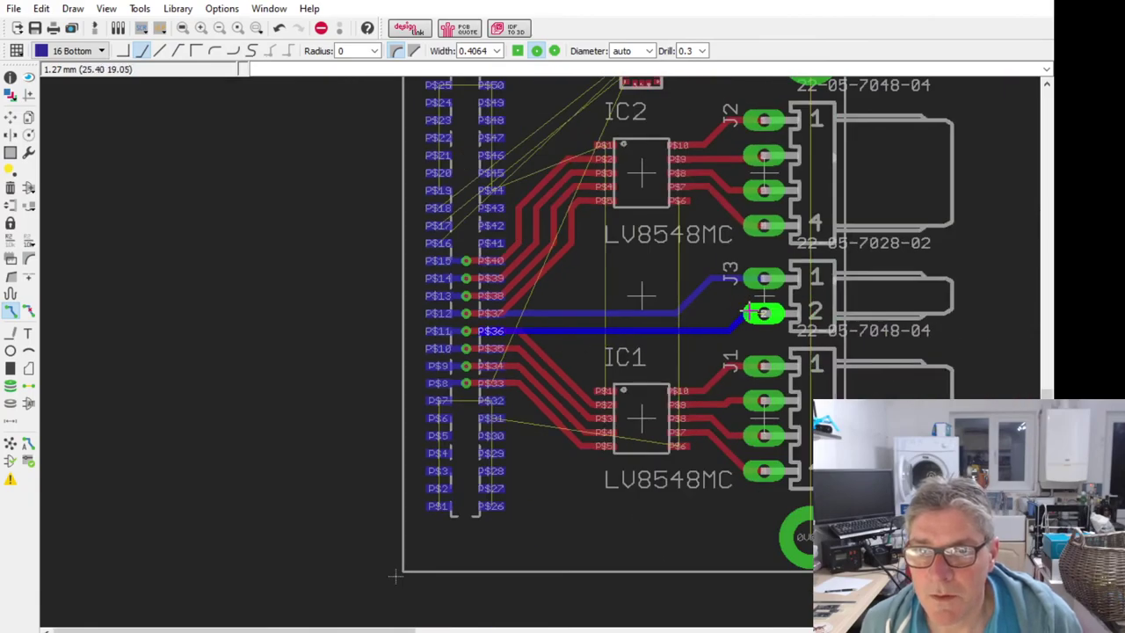
click(765, 313)
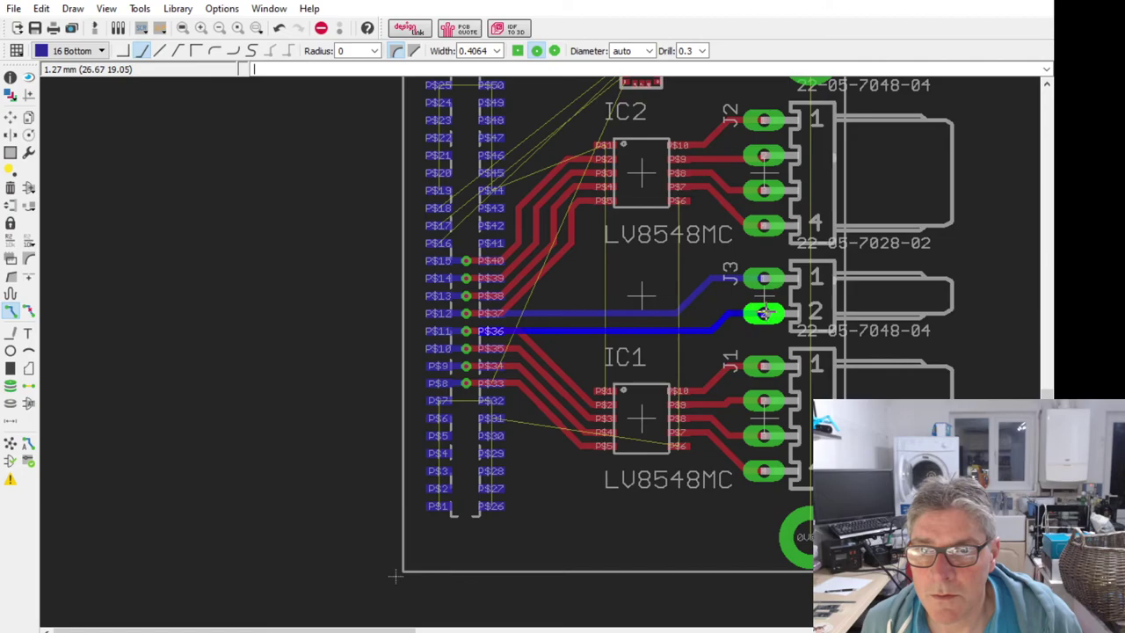
scroll(626, 357, down, 3)
scroll(622, 355, up, 2)
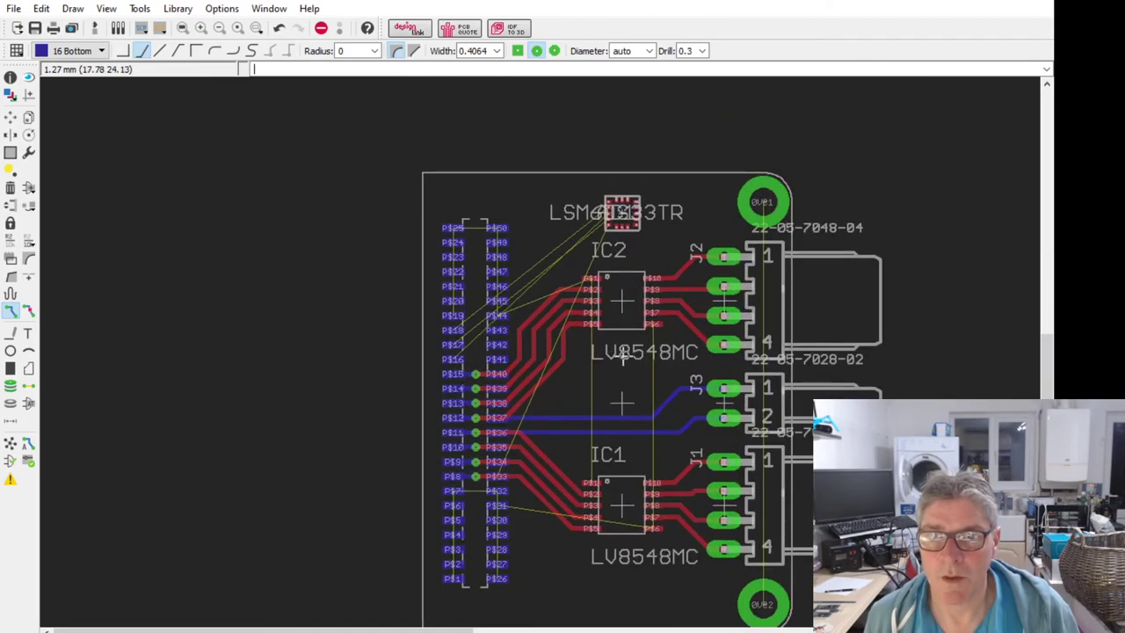
scroll(482, 311, down, 2)
scroll(569, 386, up, 2)
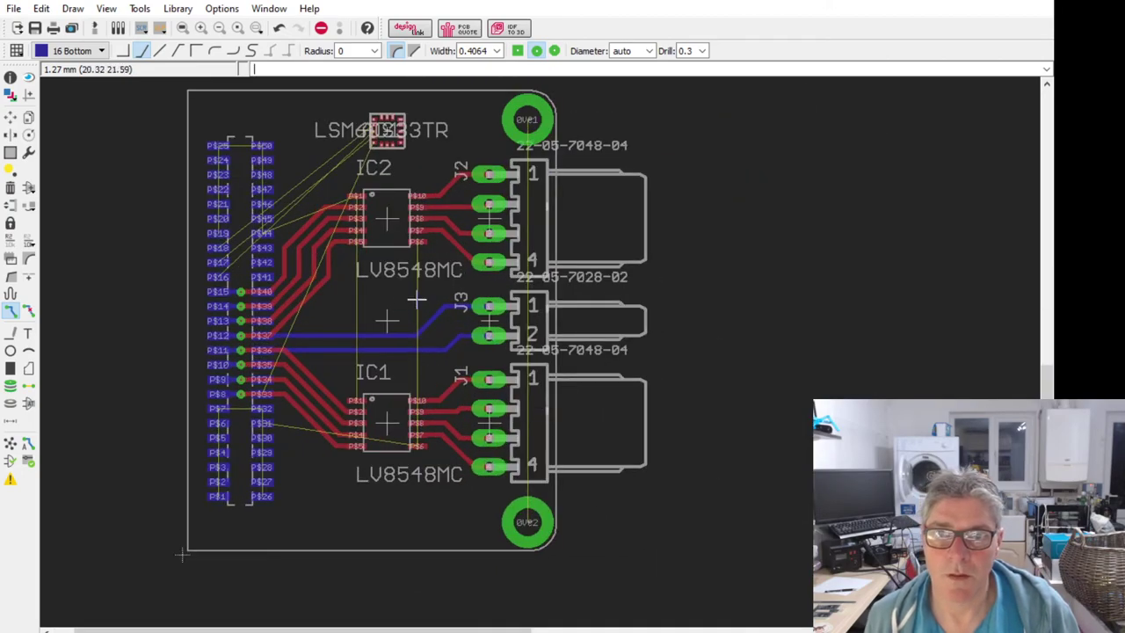
scroll(440, 290, up, 1)
scroll(437, 291, down, 3)
scroll(411, 264, up, 1)
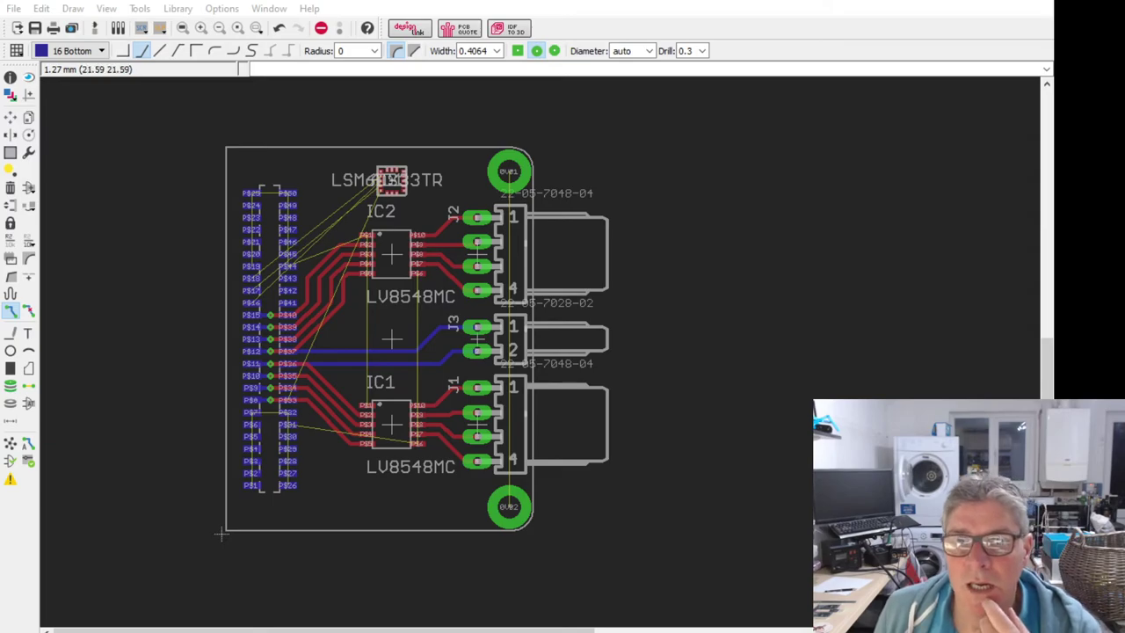
scroll(427, 327, up, 3)
scroll(321, 394, up, 2)
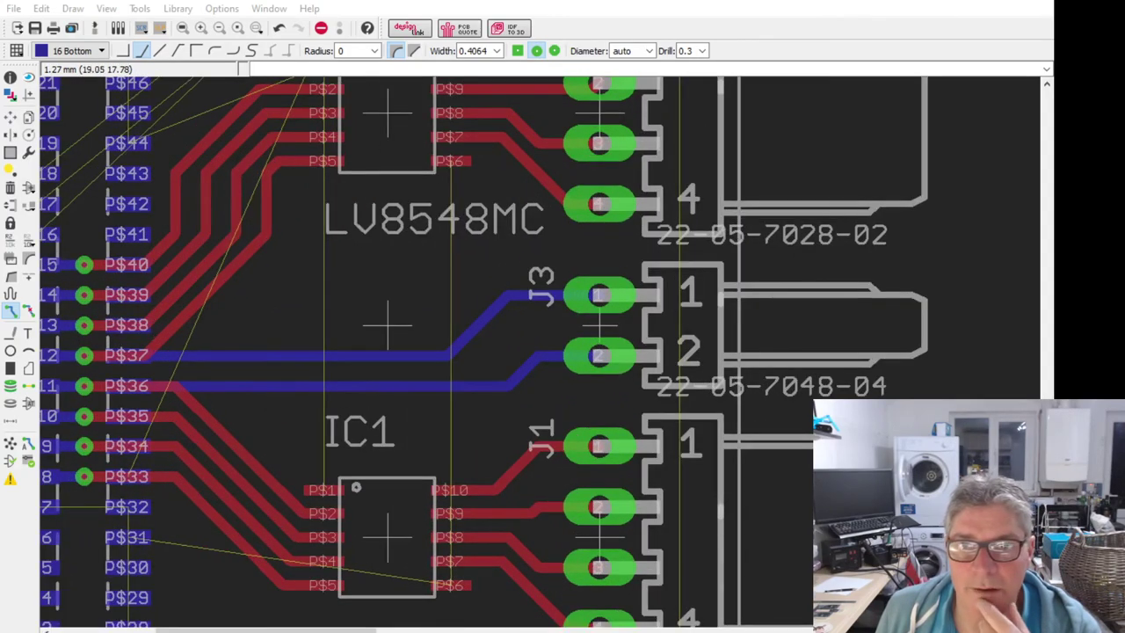
scroll(874, 350, down, 2)
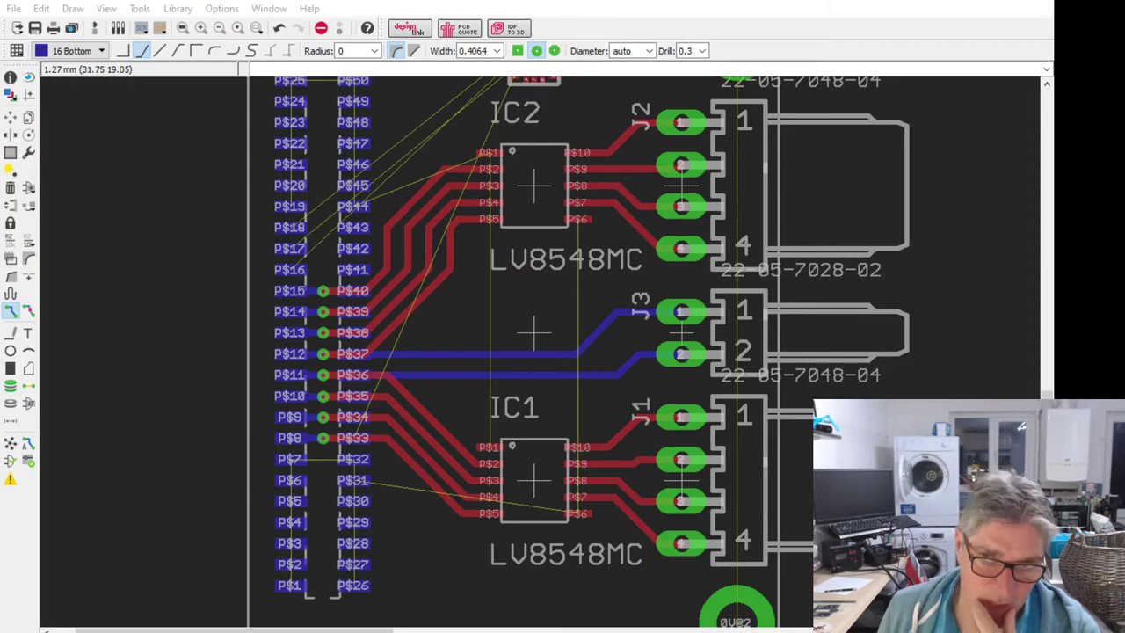
scroll(505, 553, down, 3)
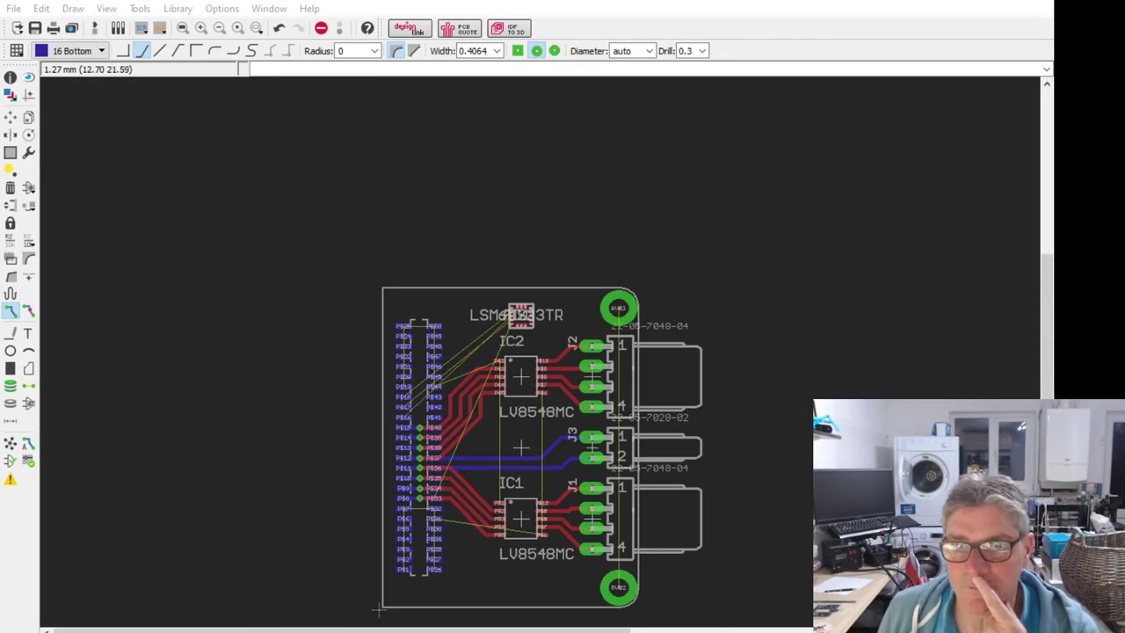
scroll(457, 449, up, 2)
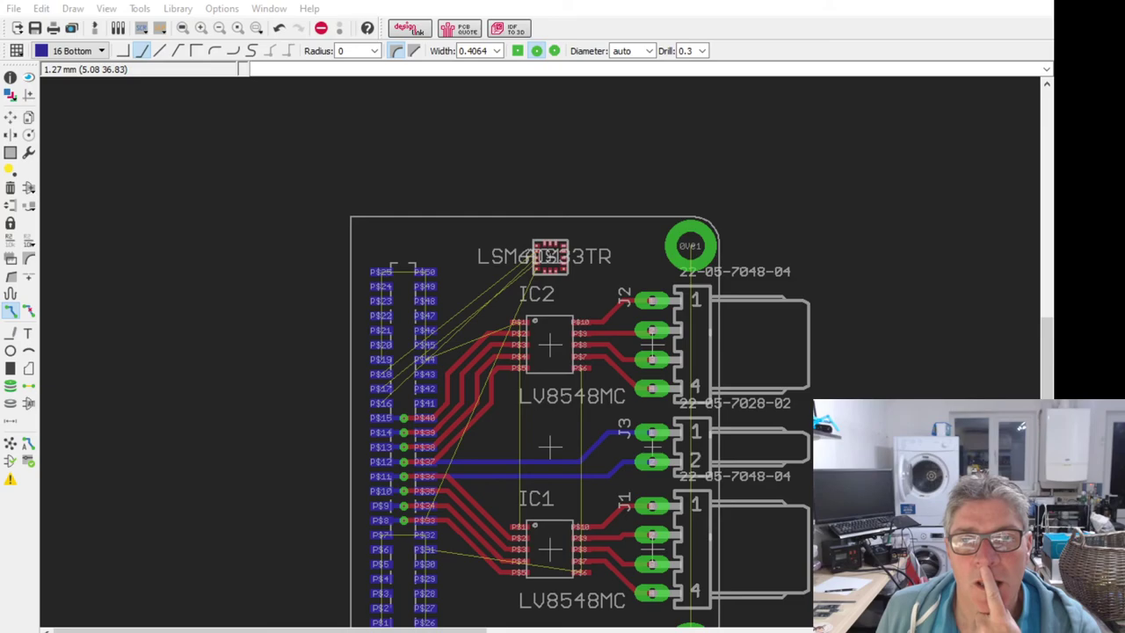
scroll(503, 287, down, 2)
scroll(504, 287, up, 4)
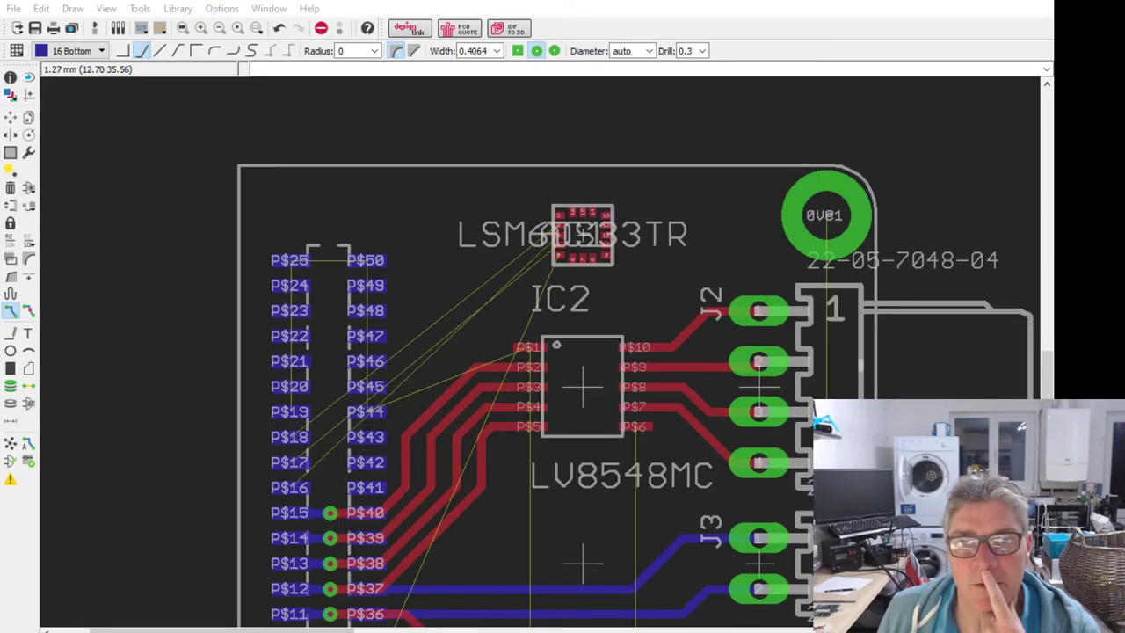
scroll(216, 527, down, 5)
scroll(216, 527, up, 2)
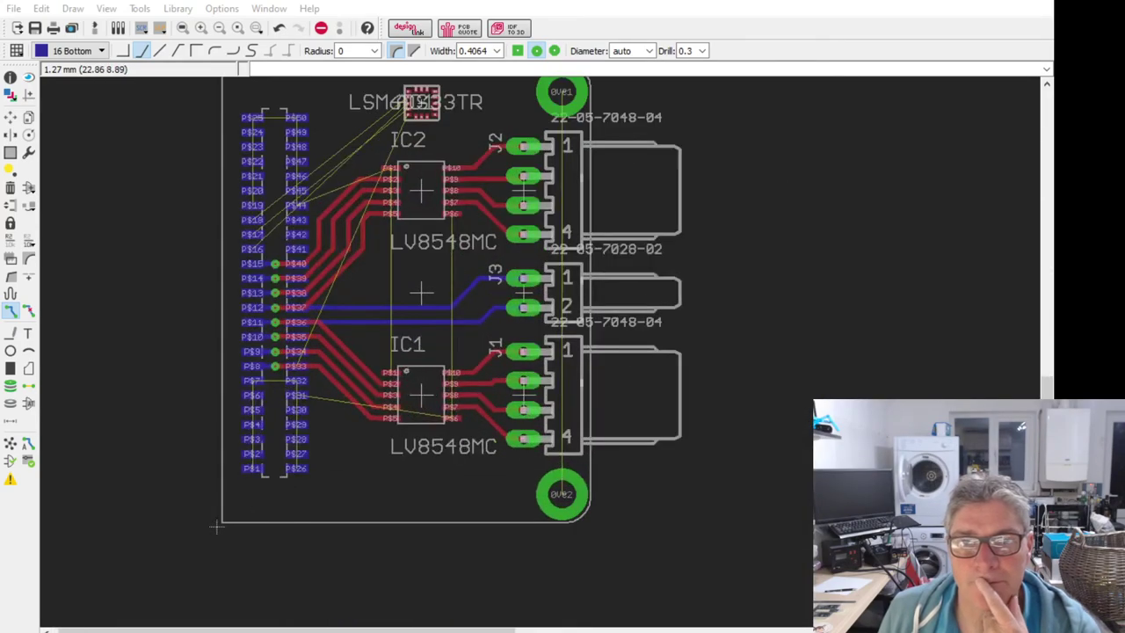
scroll(436, 340, down, 1)
scroll(436, 340, up, 3)
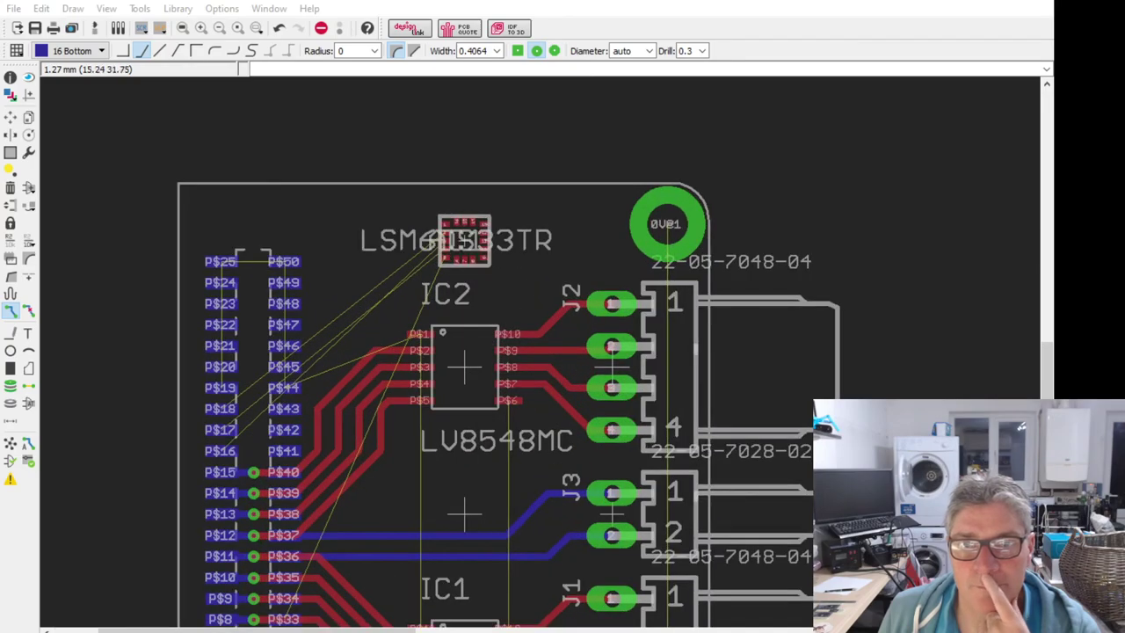
scroll(416, 337, up, 2)
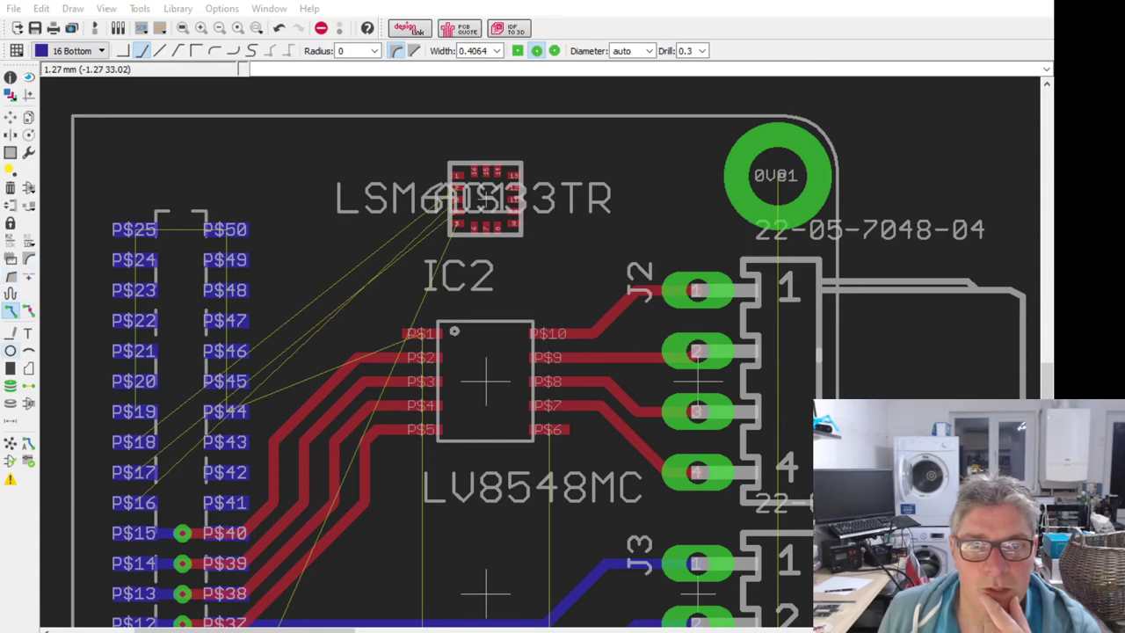
Step: Draw a closed 45°-bend polygon from the board's top-left around IC2 pin P$1 and header pin P$43
click(29, 368)
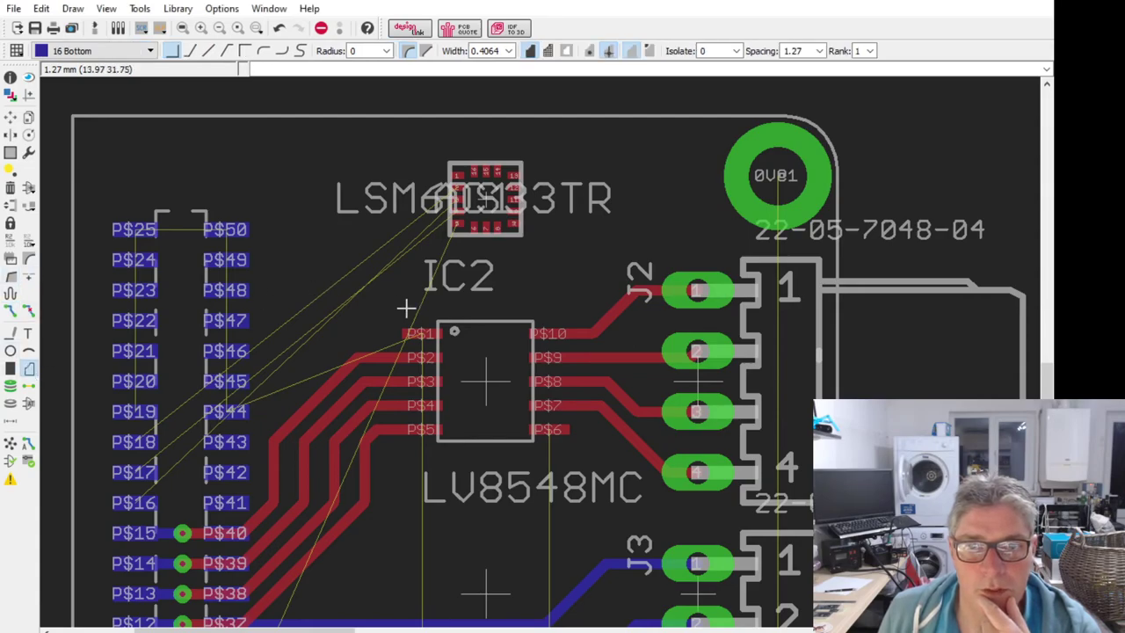
click(116, 199)
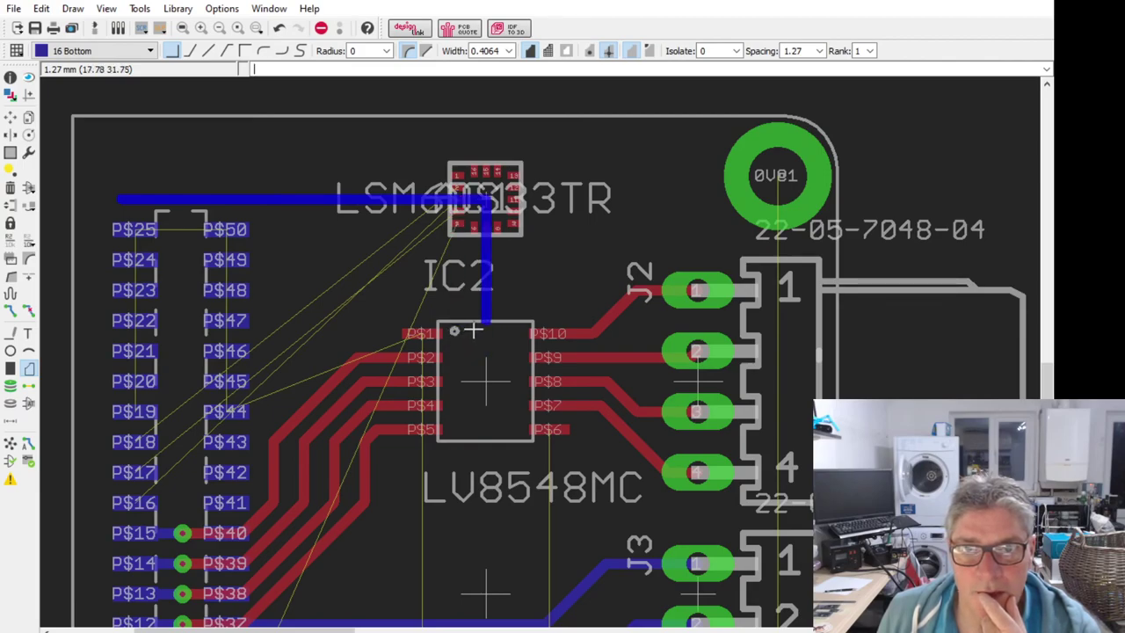
click(190, 51)
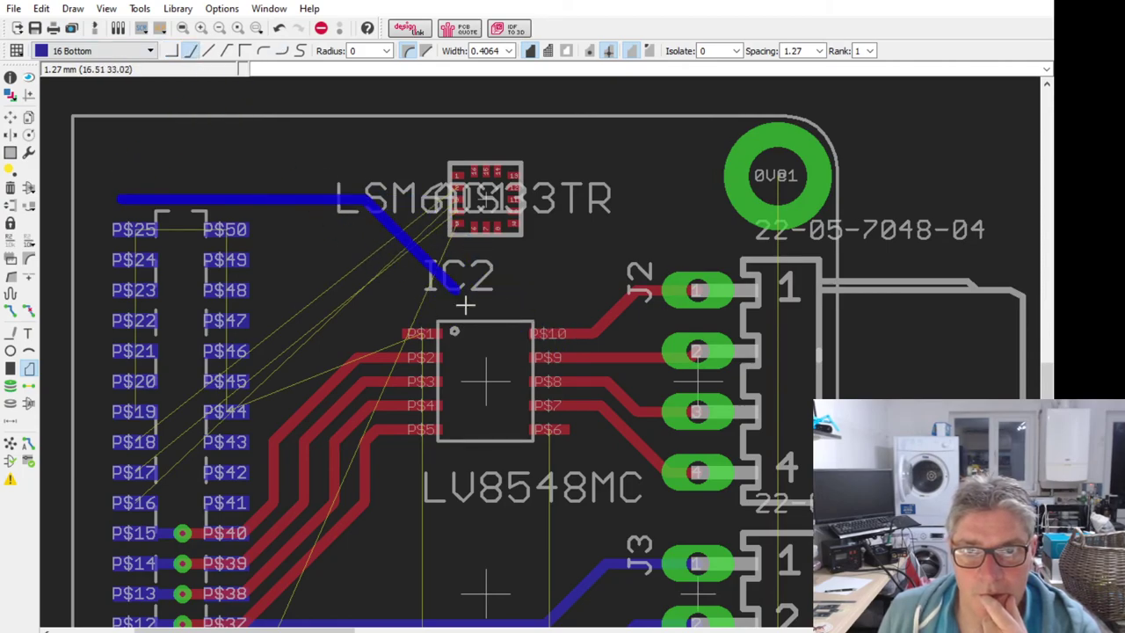
click(452, 320)
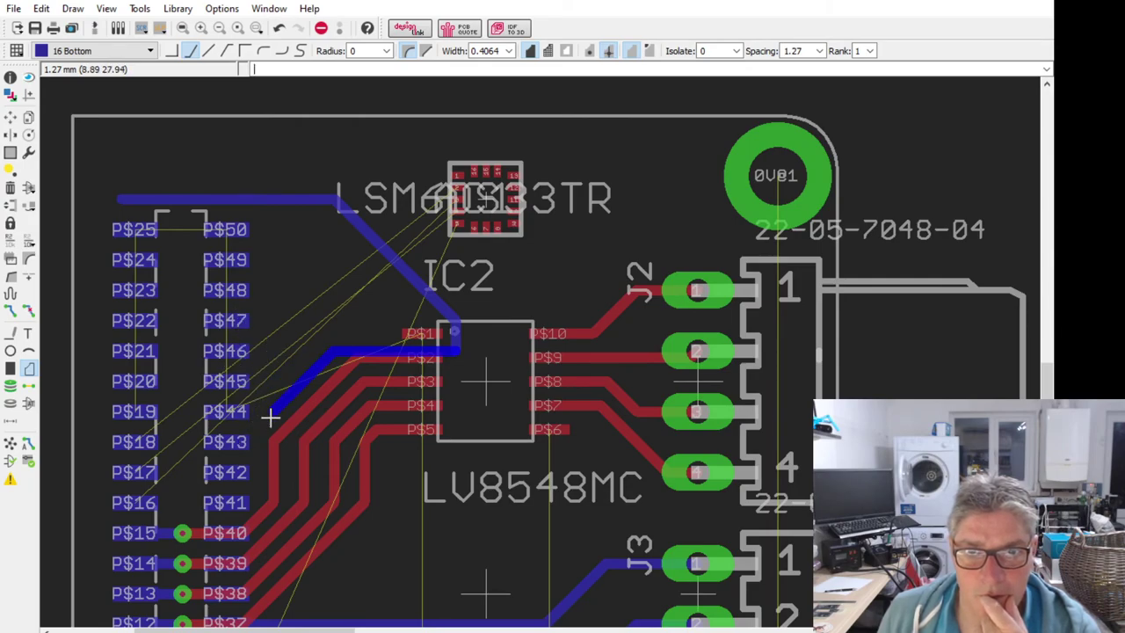
click(247, 439)
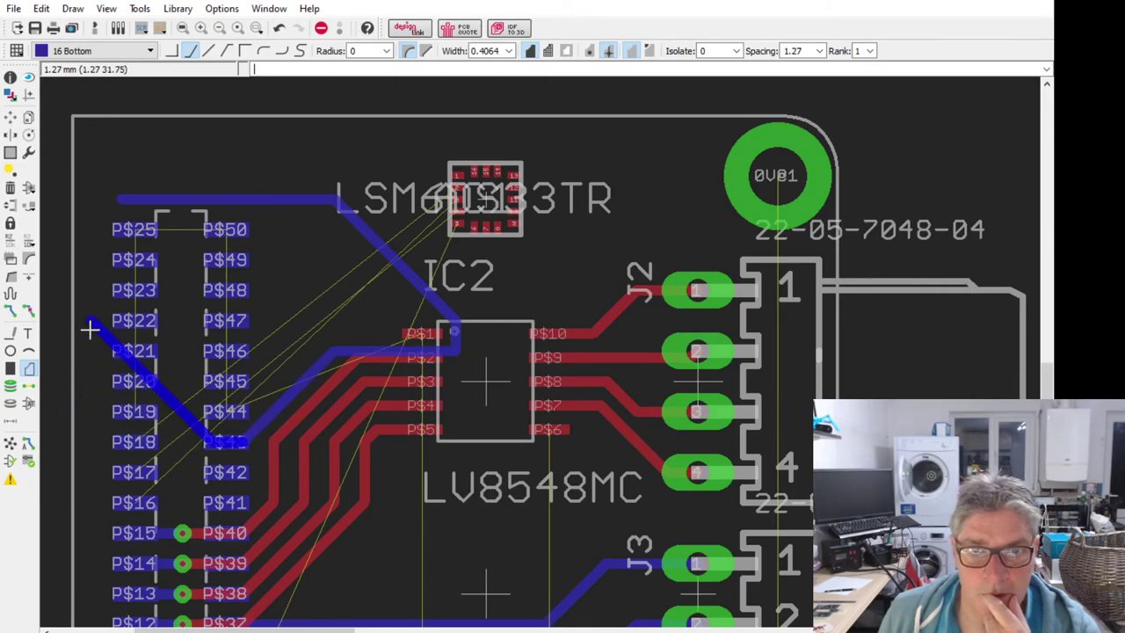
click(92, 414)
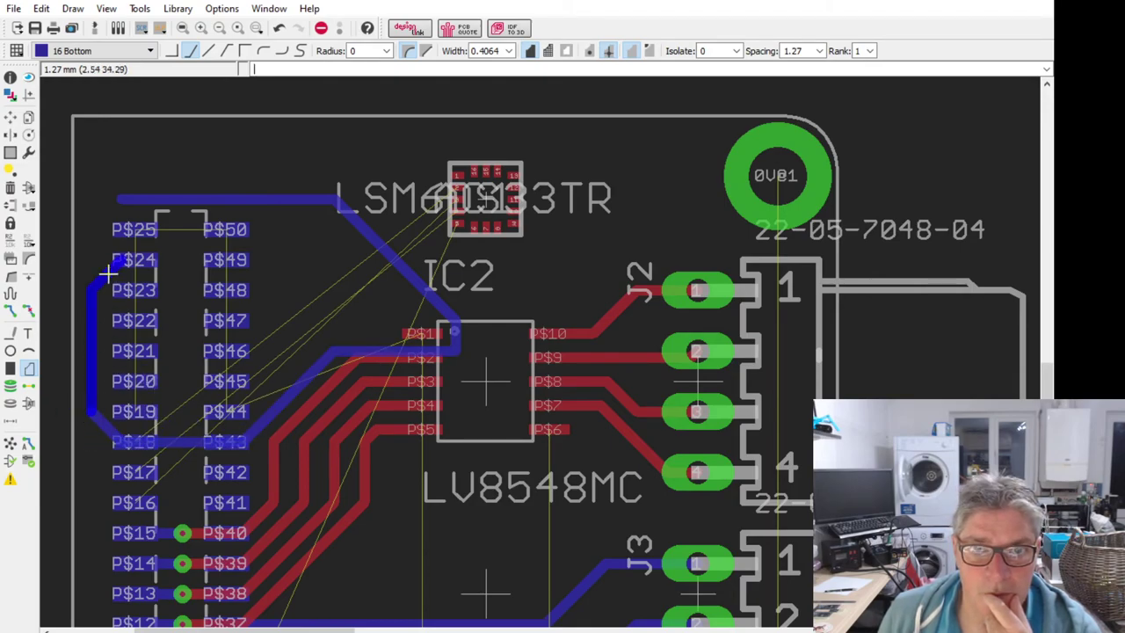
click(109, 200)
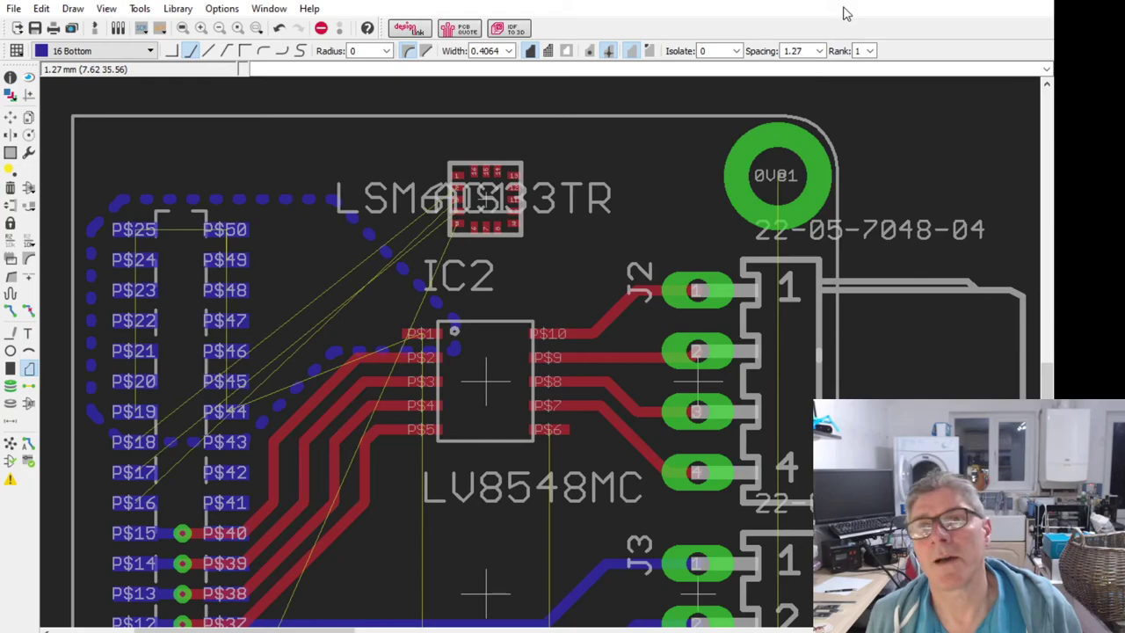
Step: Zoom in and out around the board to review the routed traces
scroll(244, 308, down, 3)
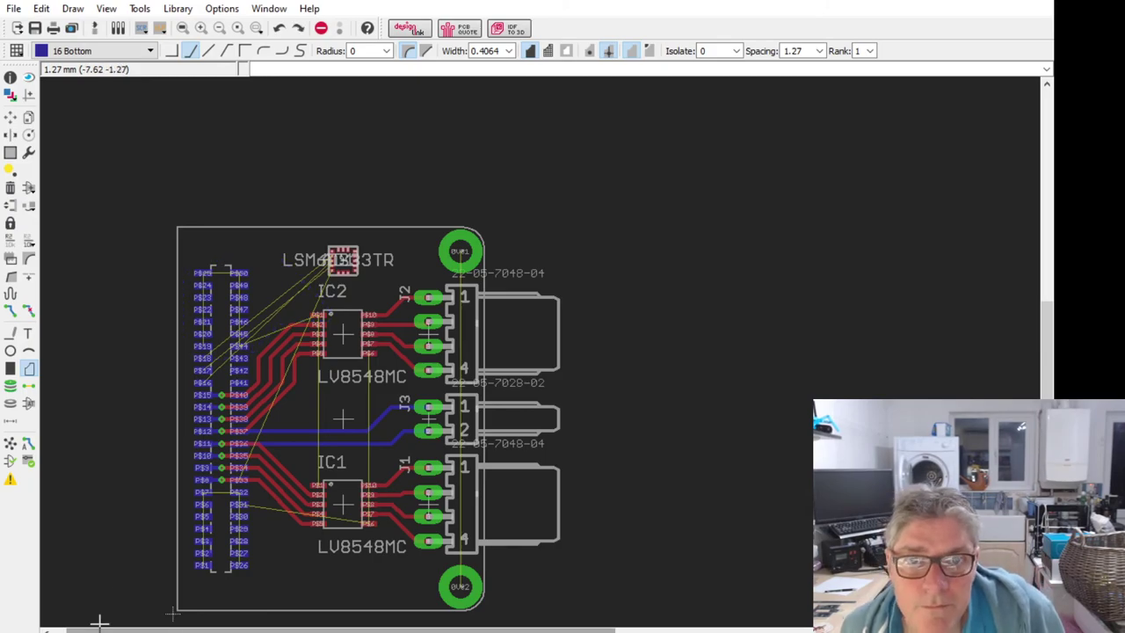
scroll(155, 455, down, 2)
scroll(351, 489, up, 3)
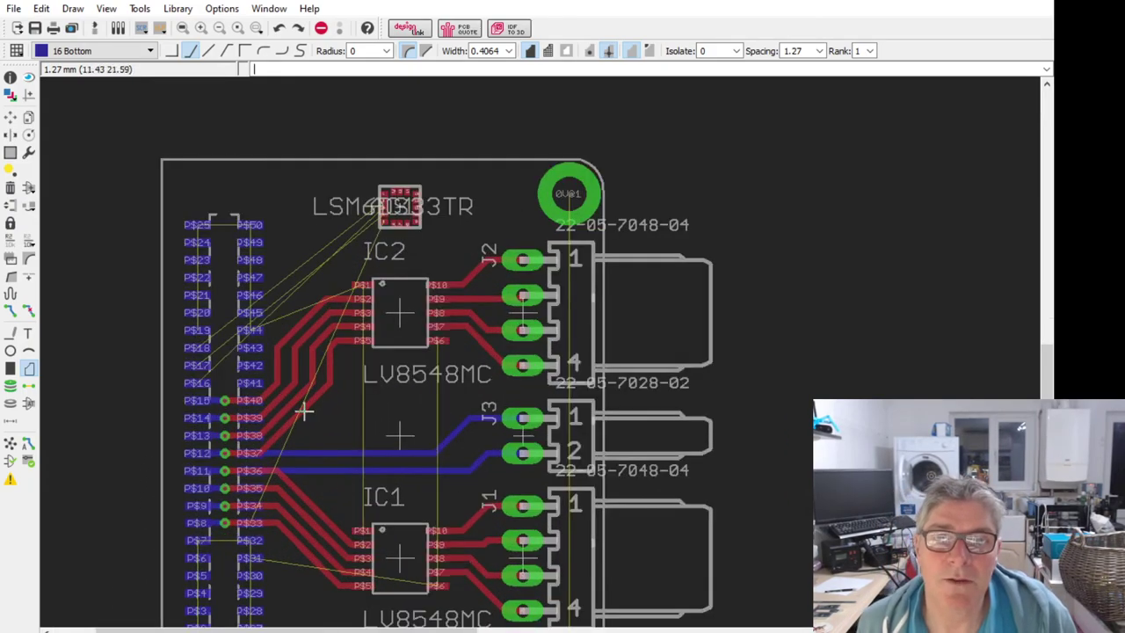
scroll(253, 365, down, 2)
scroll(332, 446, up, 3)
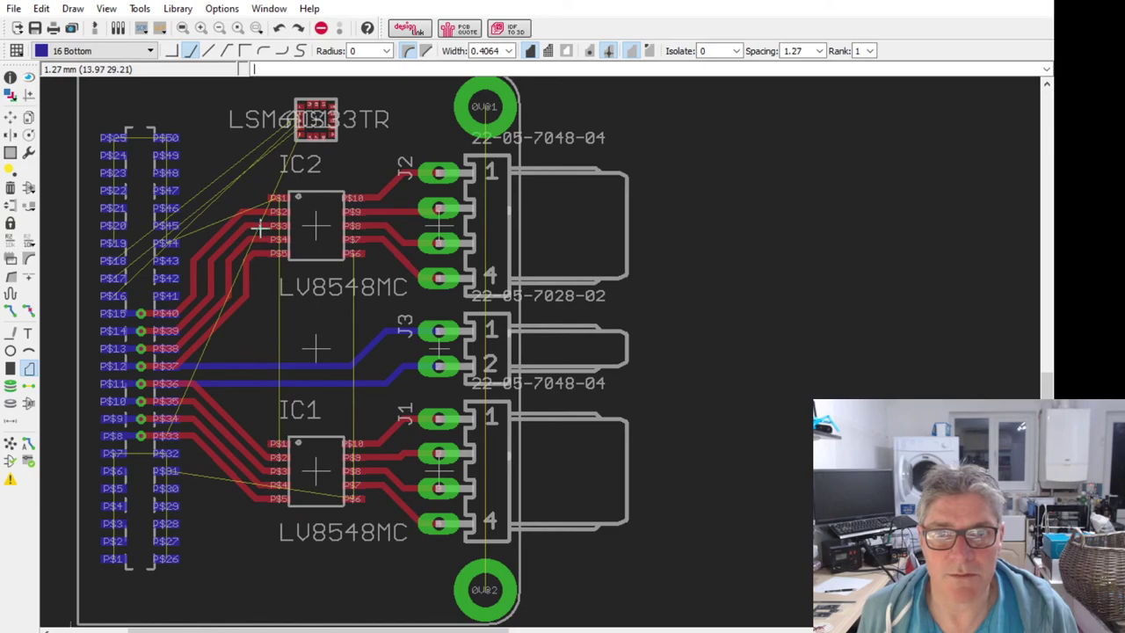
scroll(267, 189, up, 2)
scroll(268, 187, down, 2)
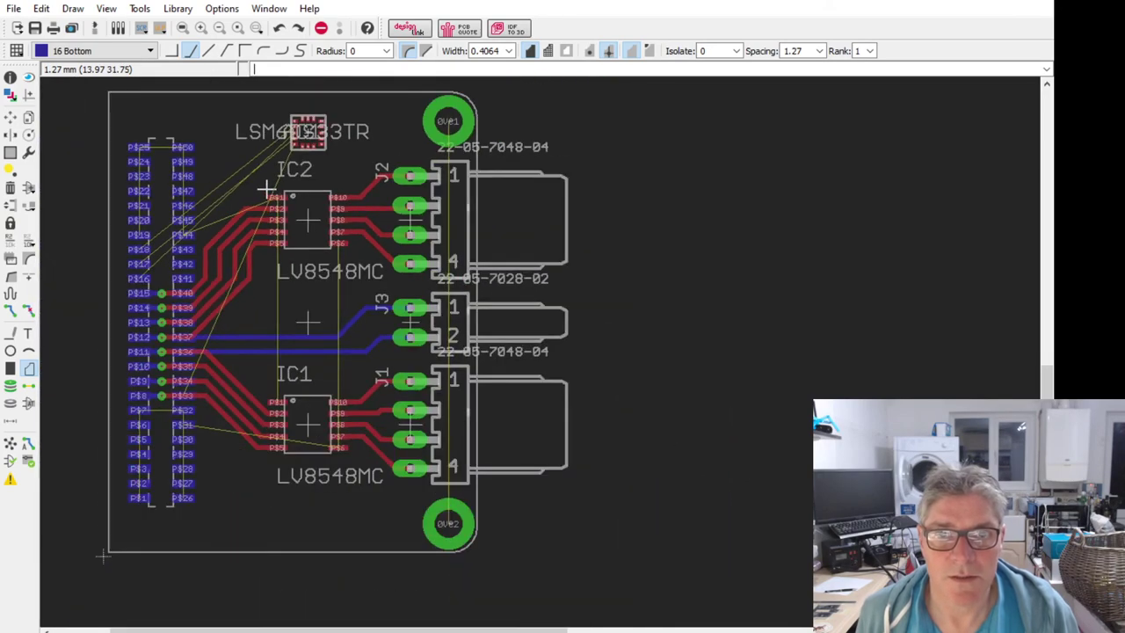
scroll(268, 187, up, 2)
scroll(264, 185, down, 2)
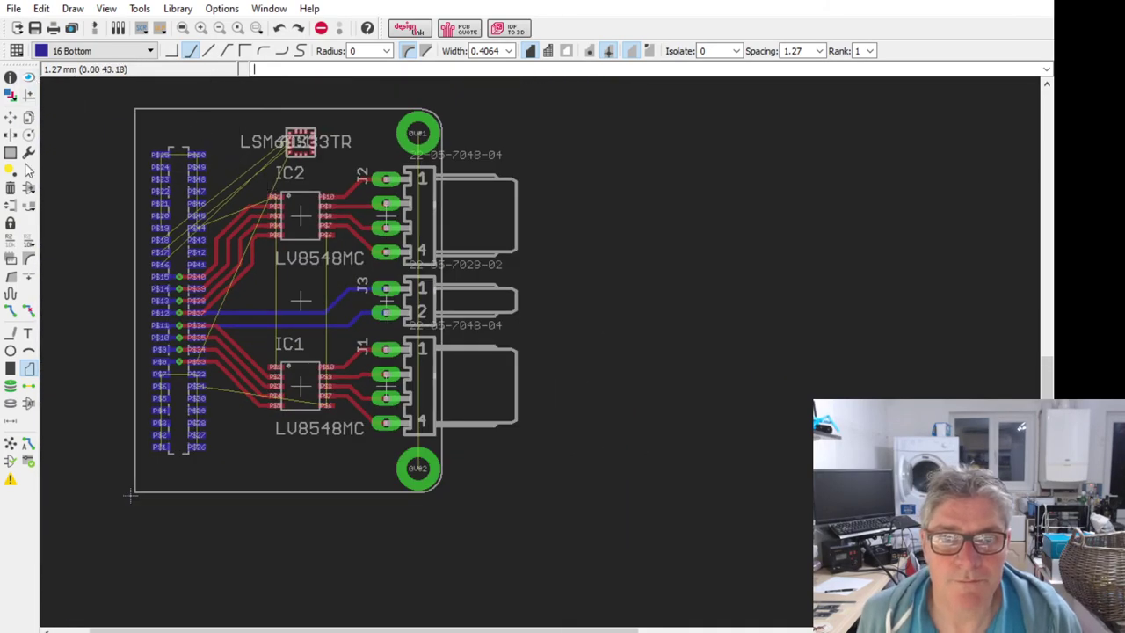
scroll(203, 233, up, 2)
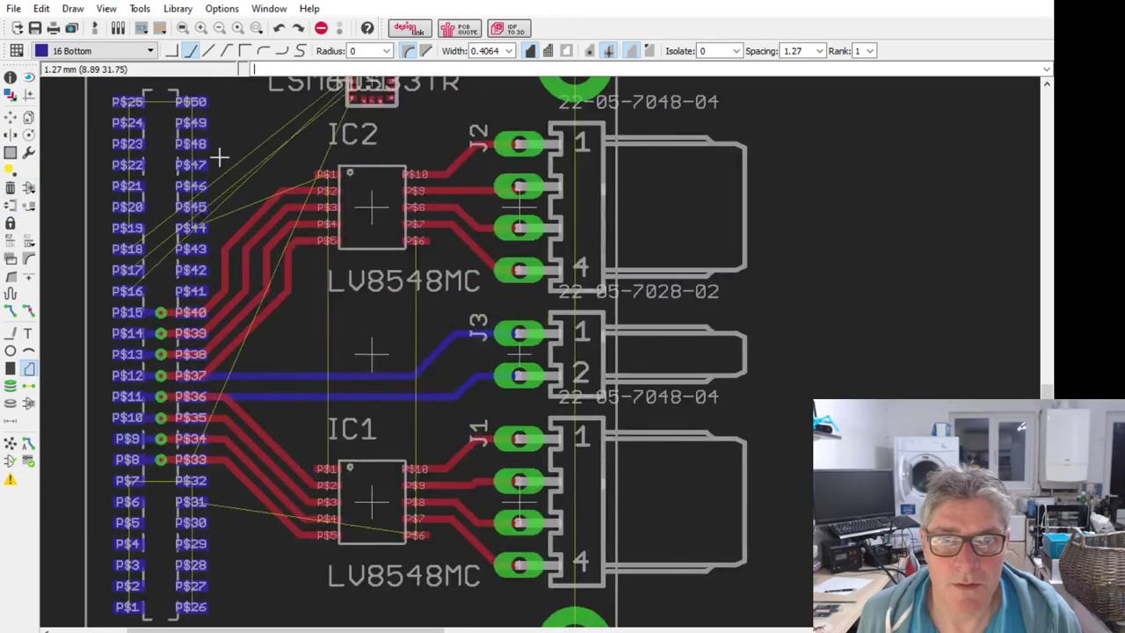
scroll(176, 193, down, 2)
Step: Start a bottom-layer trace from the board's top-left angling toward IC2, then cancel it
click(150, 162)
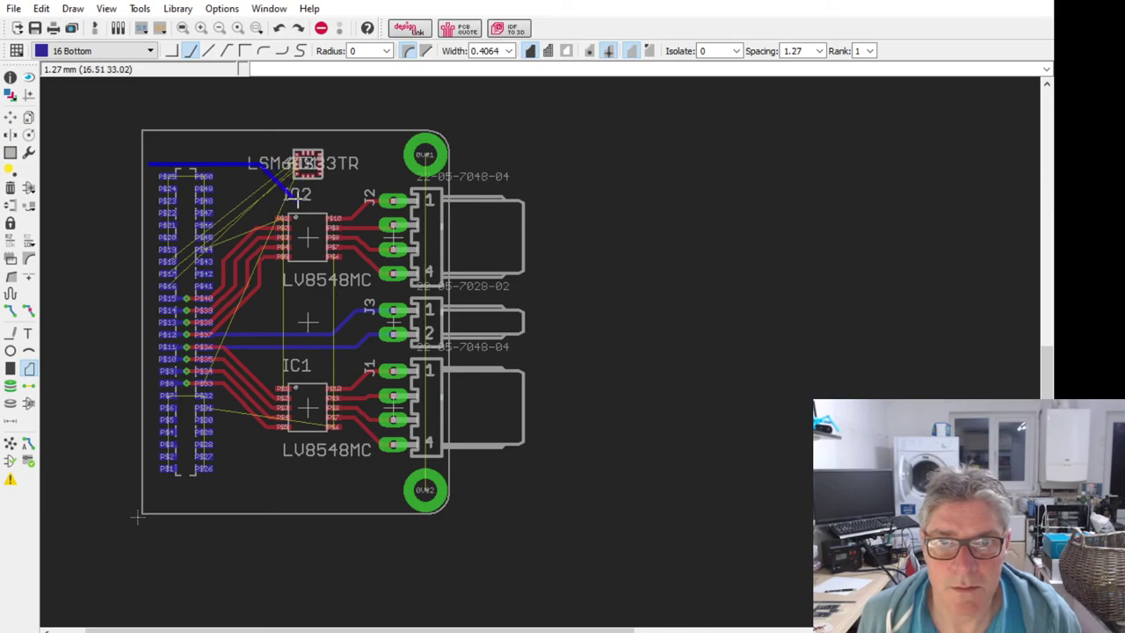
click(297, 189)
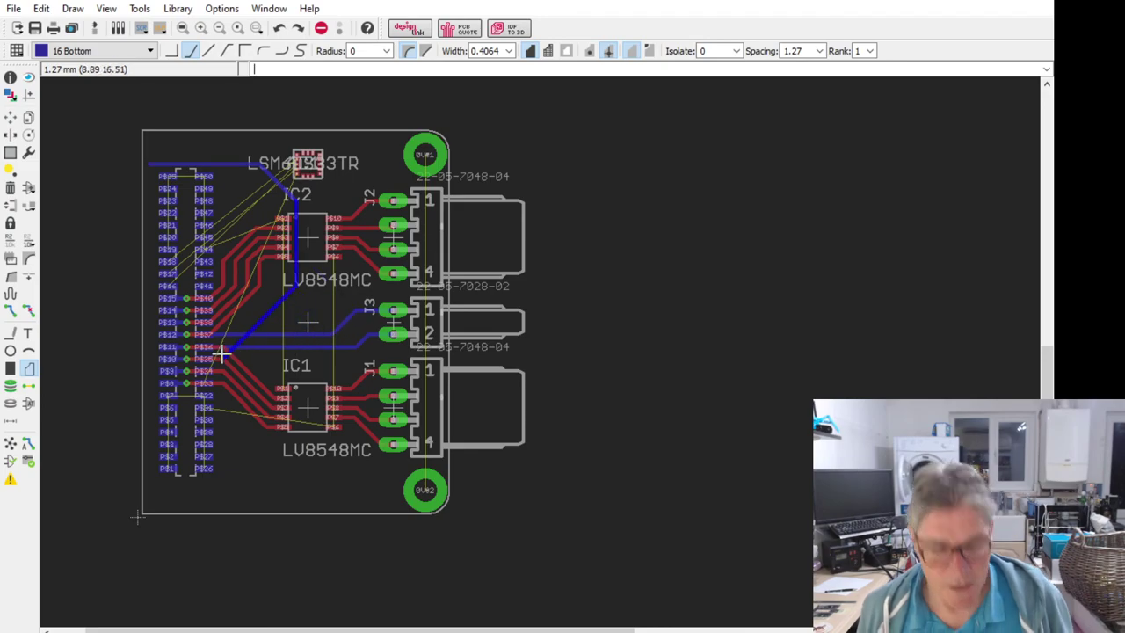
key(Escape)
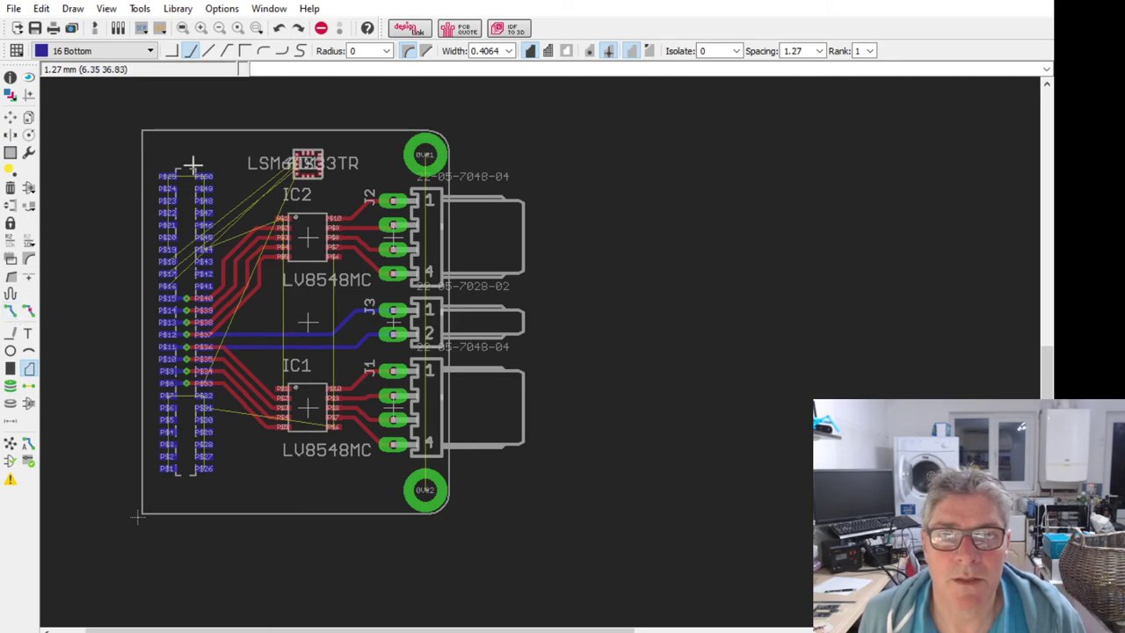
scroll(193, 166, up, 2)
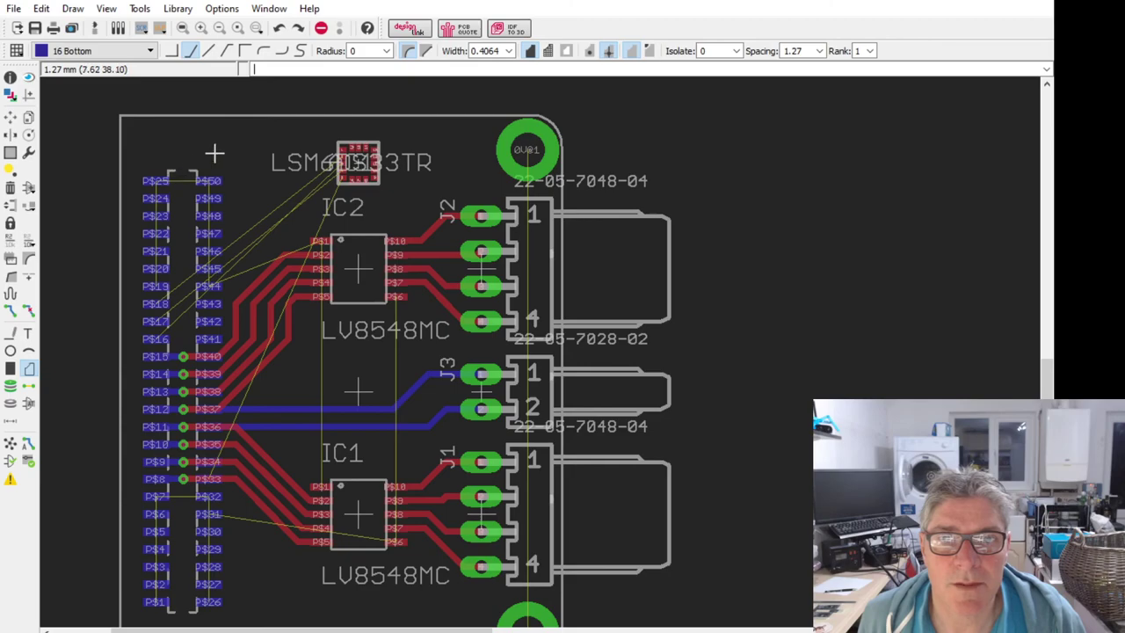
scroll(213, 155, down, 3)
scroll(235, 204, up, 2)
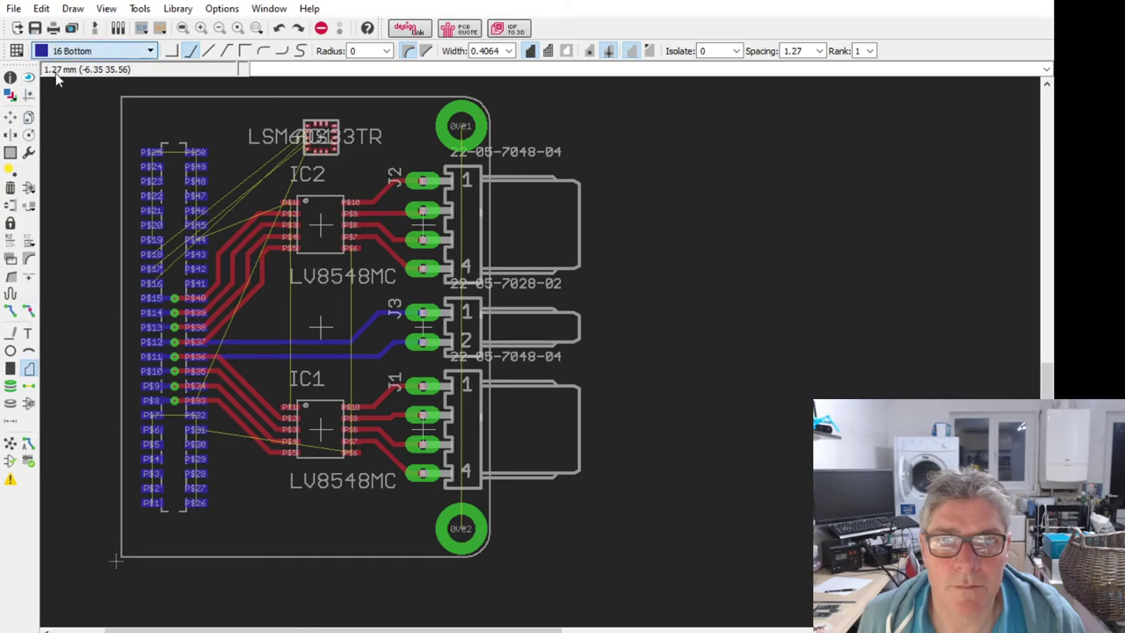
click(88, 50)
click(61, 67)
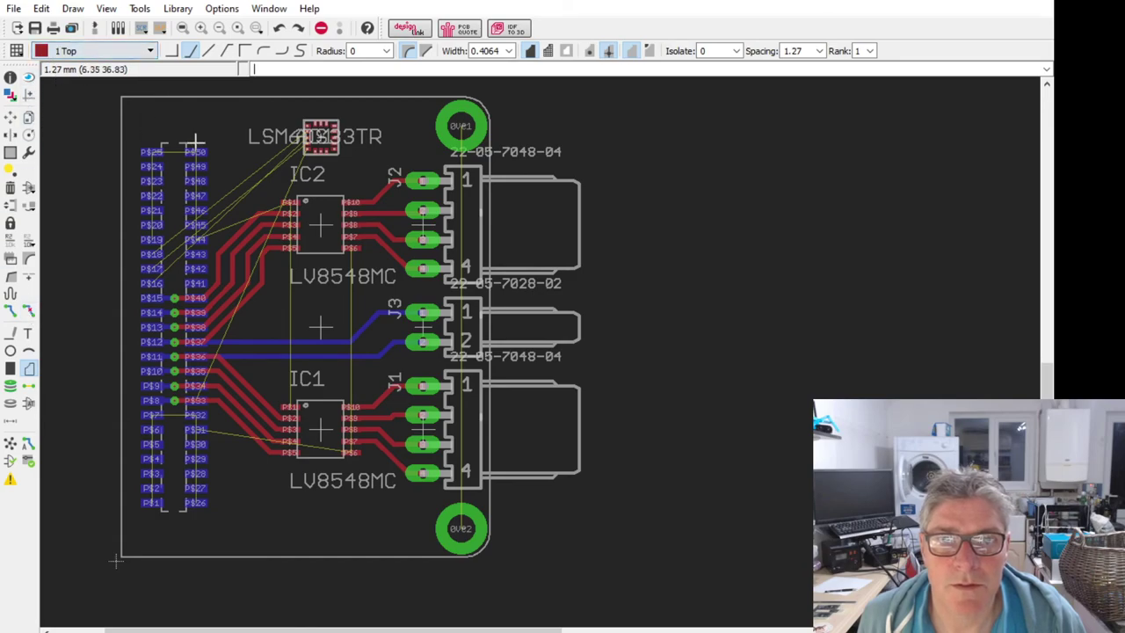
click(138, 139)
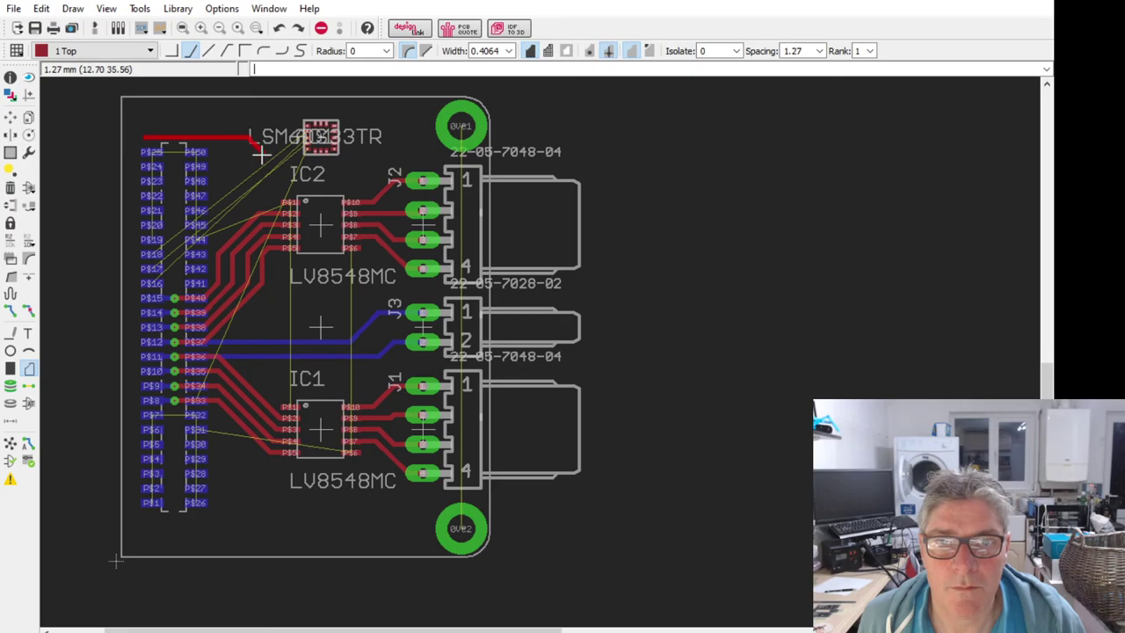
click(305, 174)
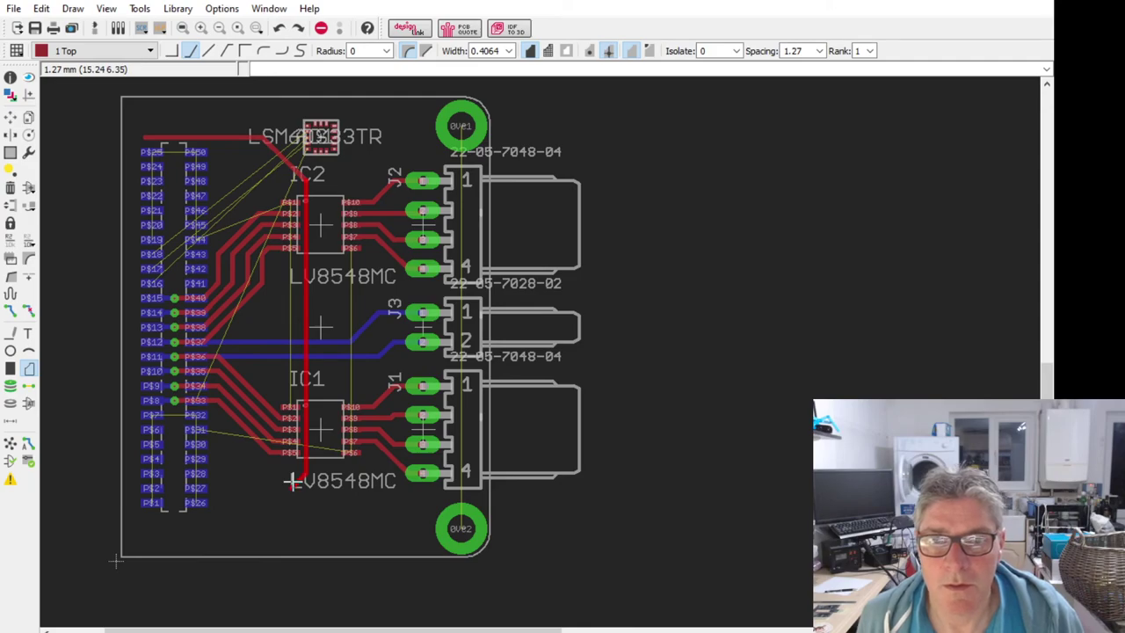
scroll(290, 390, up, 3)
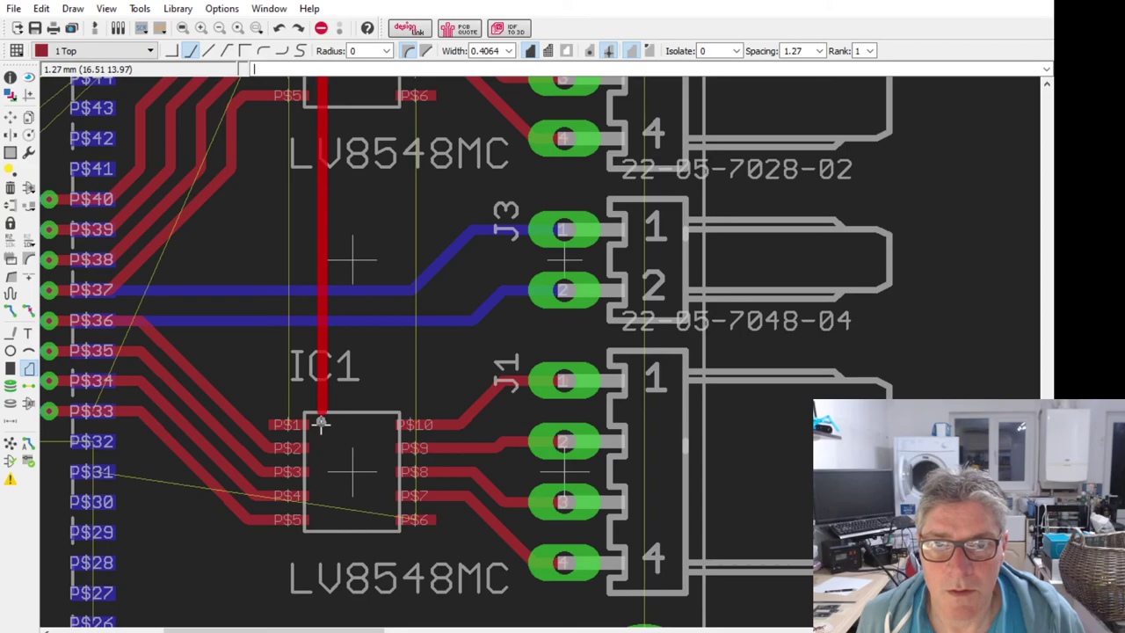
click(321, 424)
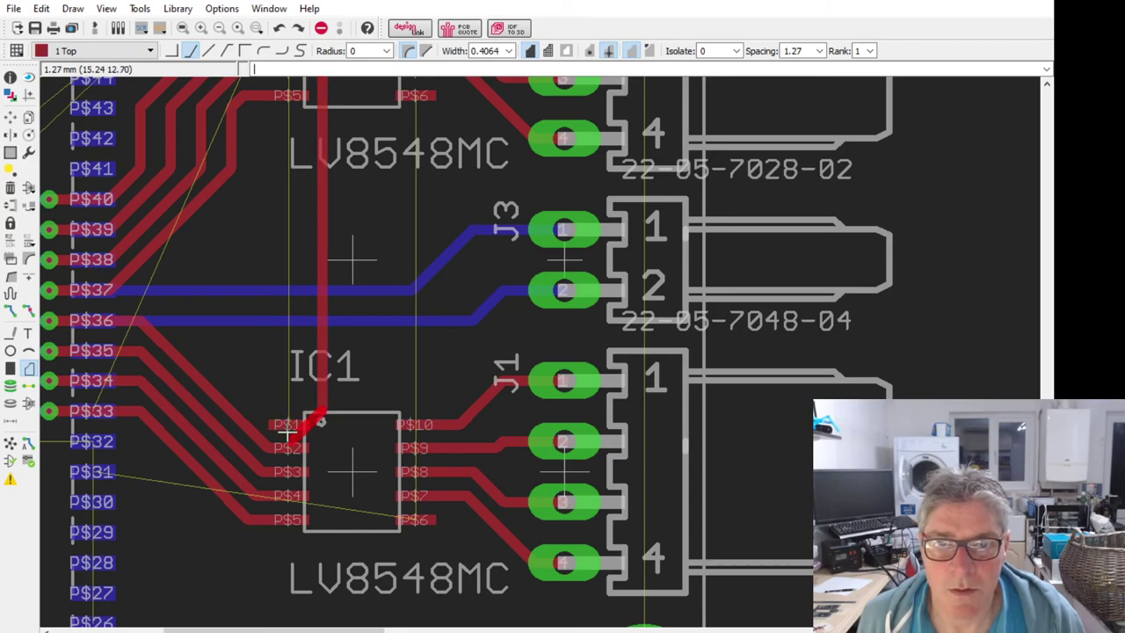
key(Escape)
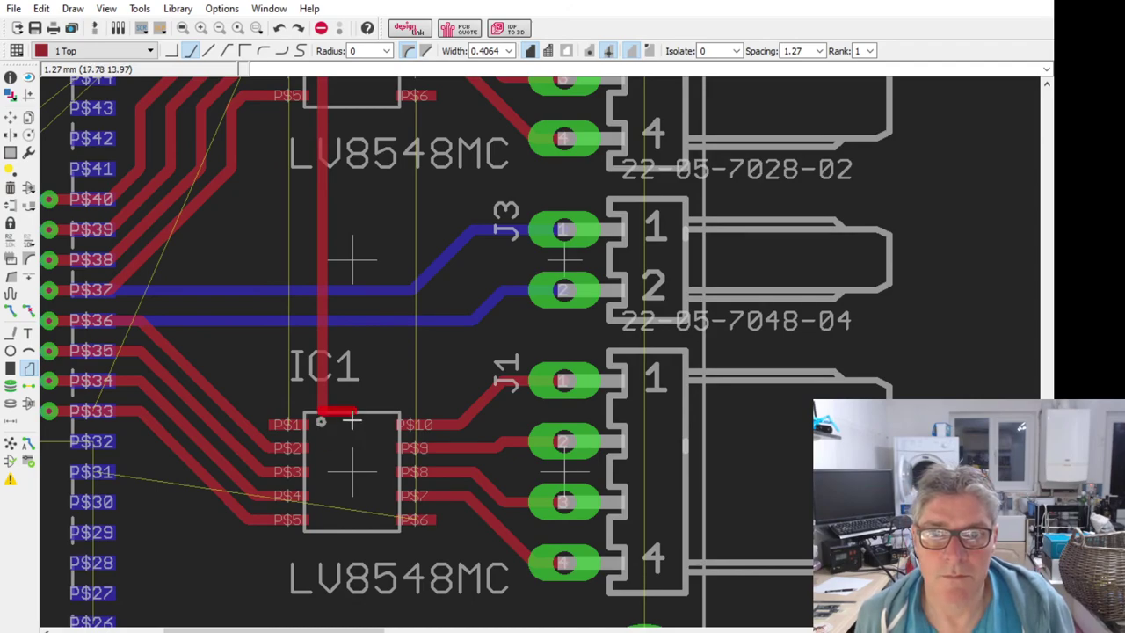
scroll(351, 422, down, 5)
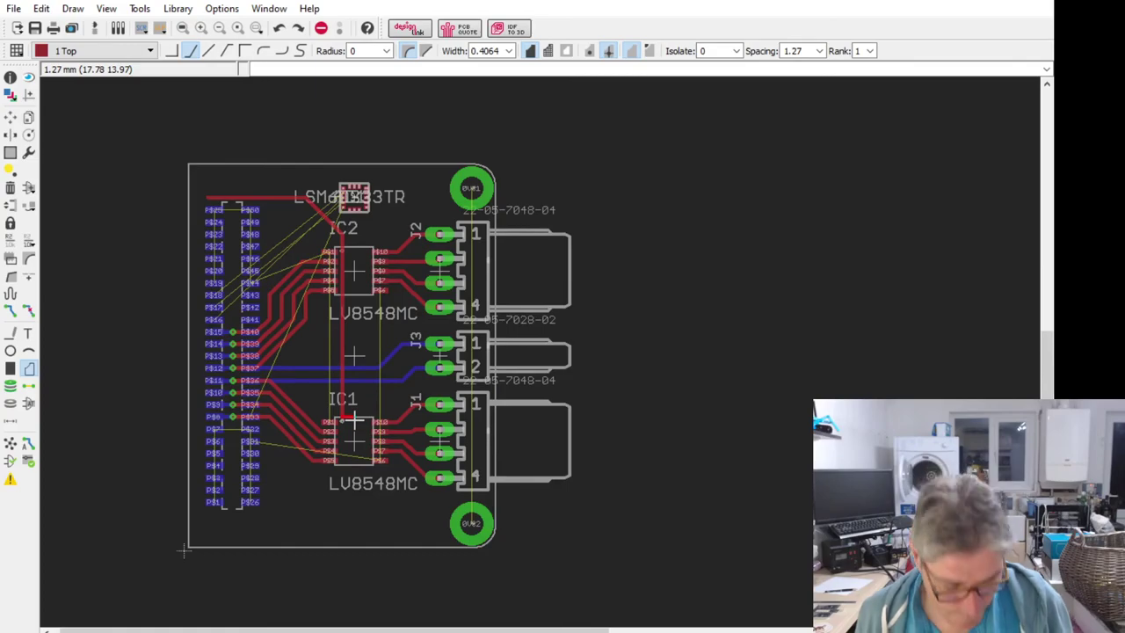
key(Escape)
Step: Choose the Polygon tool, then switch to Route so the via Diameter and Drill options show
scroll(229, 298, up, 3)
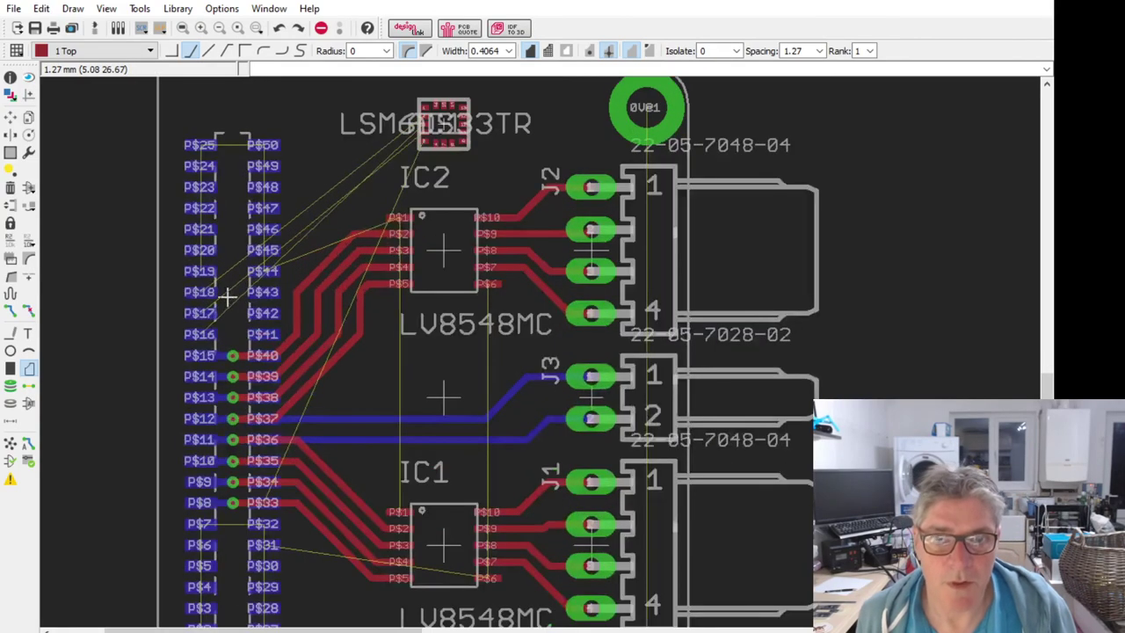
click(29, 370)
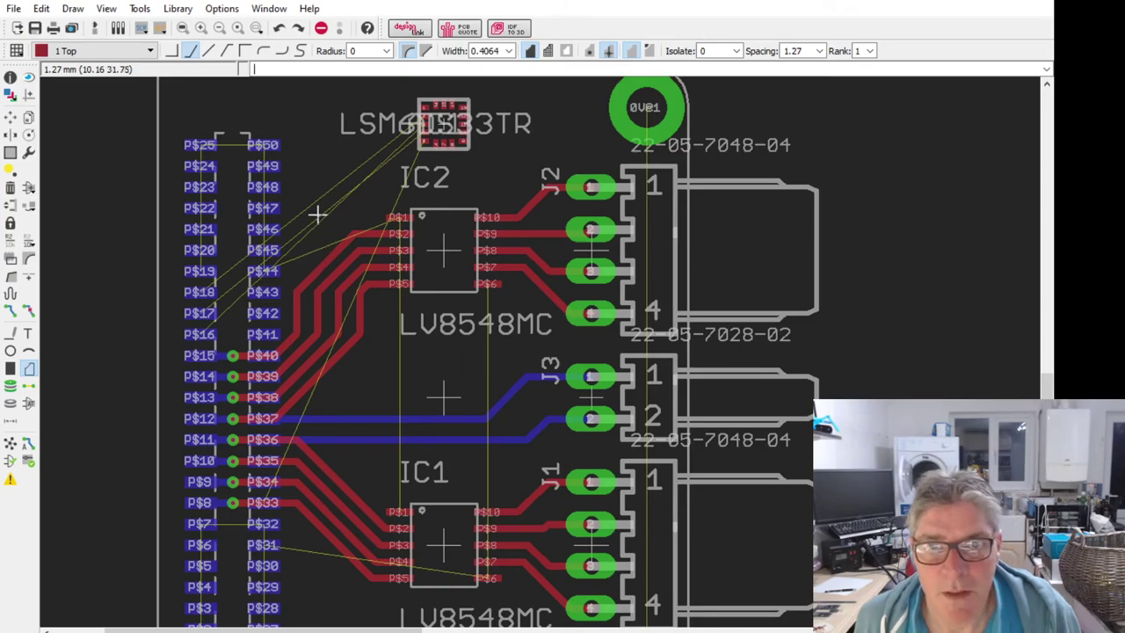
scroll(312, 209, down, 2)
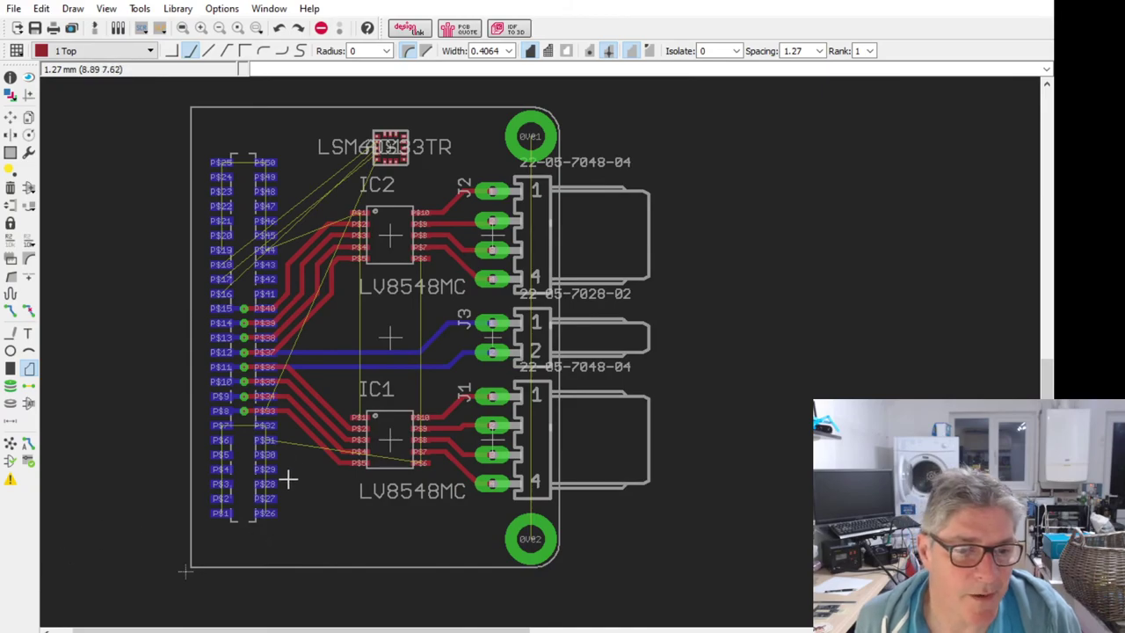
scroll(367, 258, up, 1)
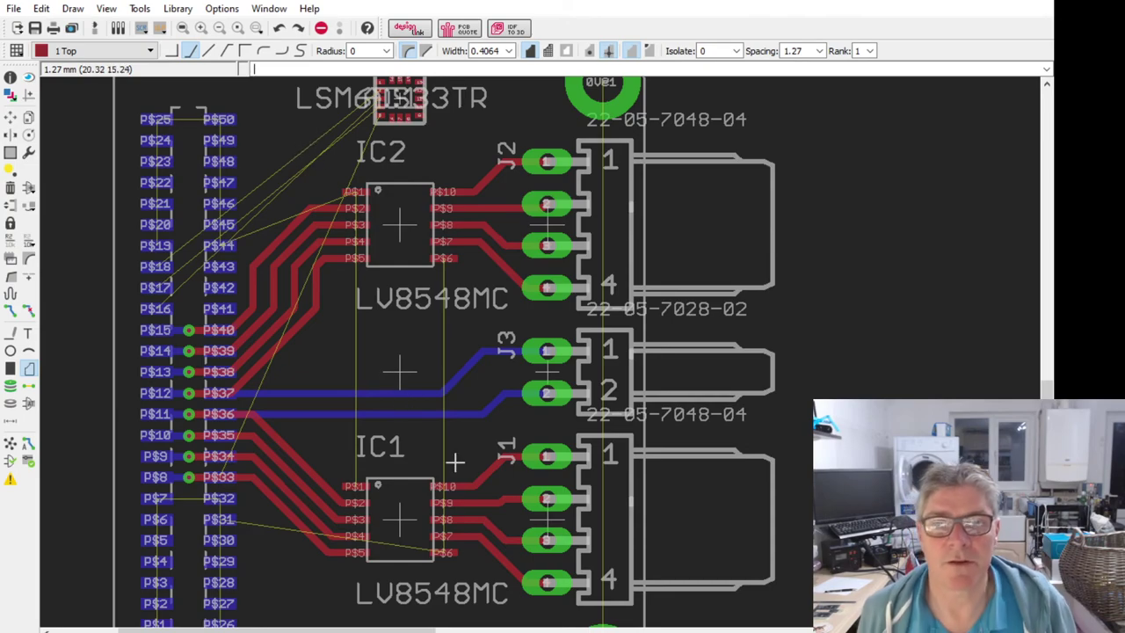
scroll(423, 435, up, 2)
scroll(424, 434, down, 2)
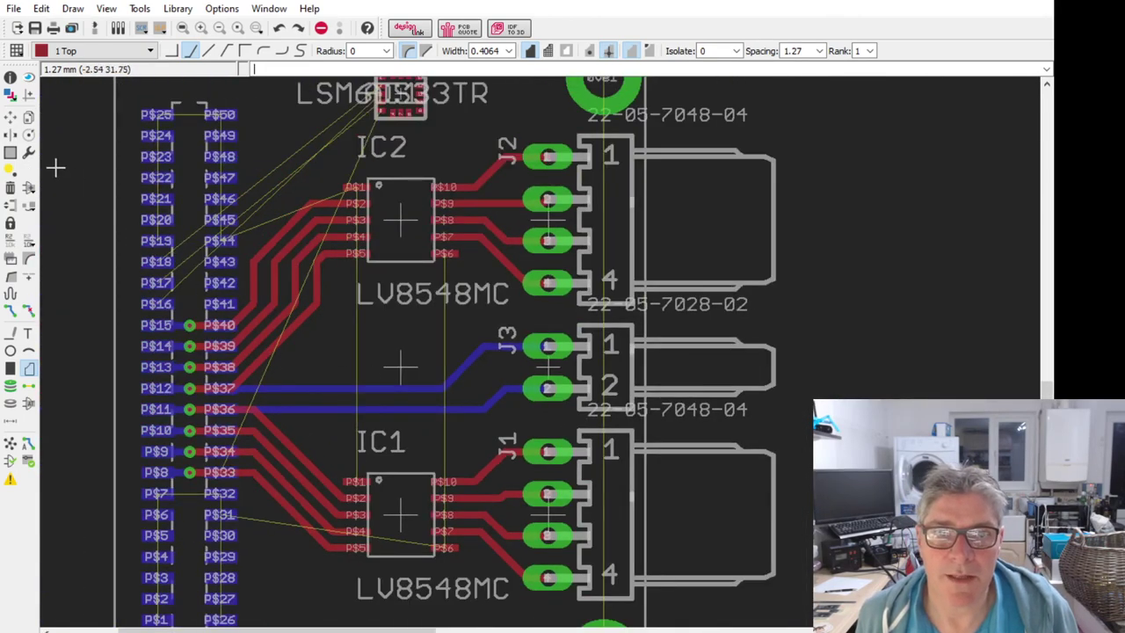
click(10, 312)
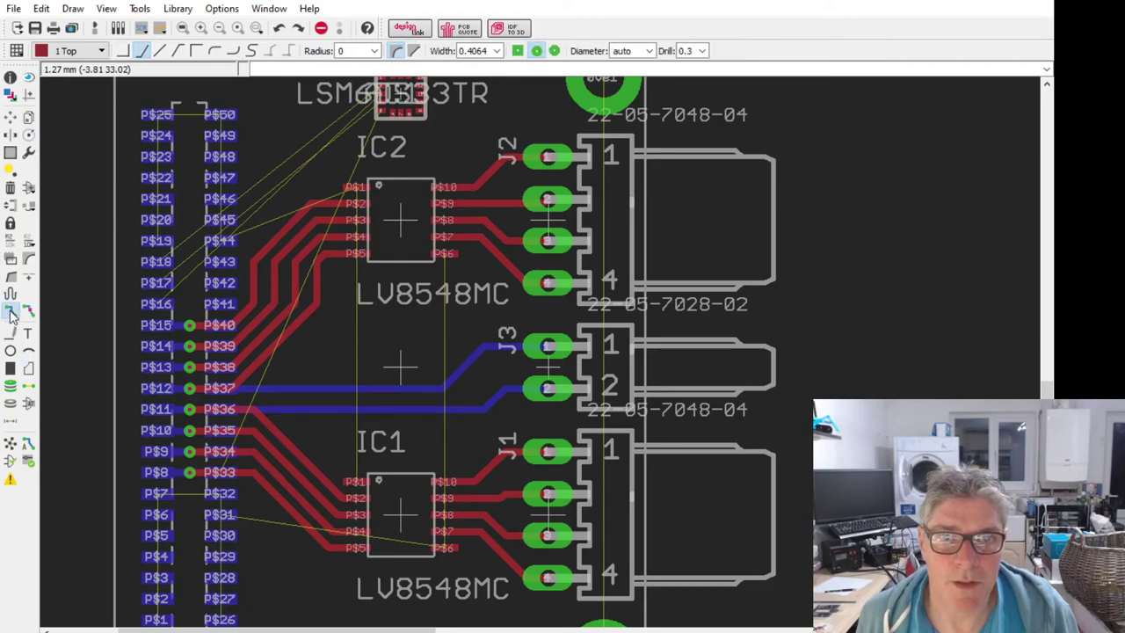
scroll(252, 439, up, 2)
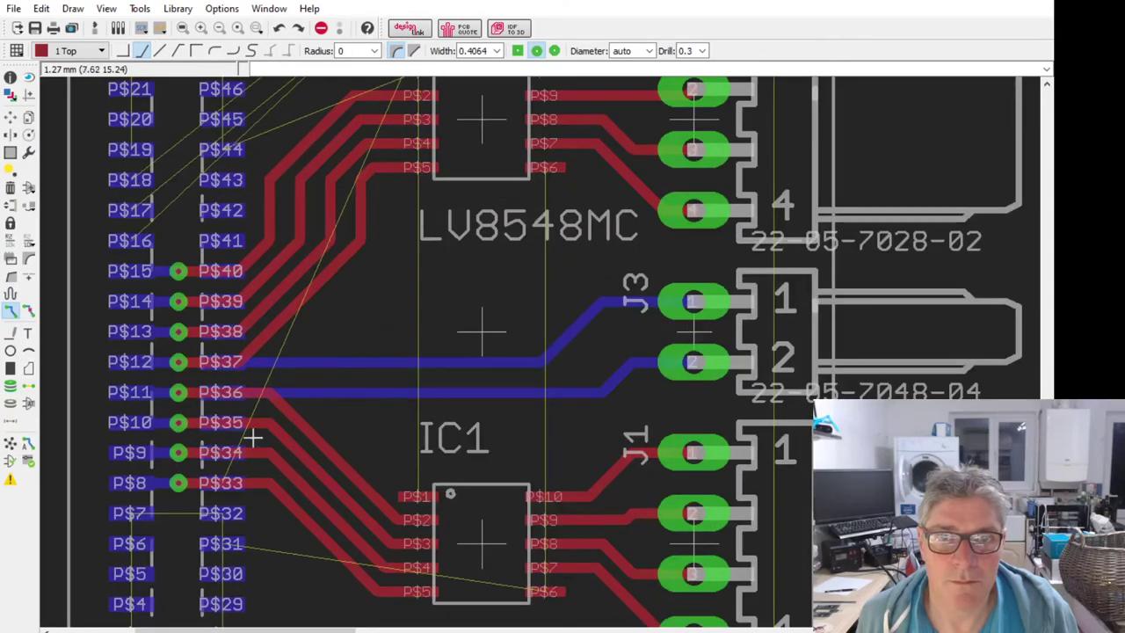
Step: Rip up the bottom-layer traces from P$37 and P$36 to J3 pins 1 and 2
click(655, 300)
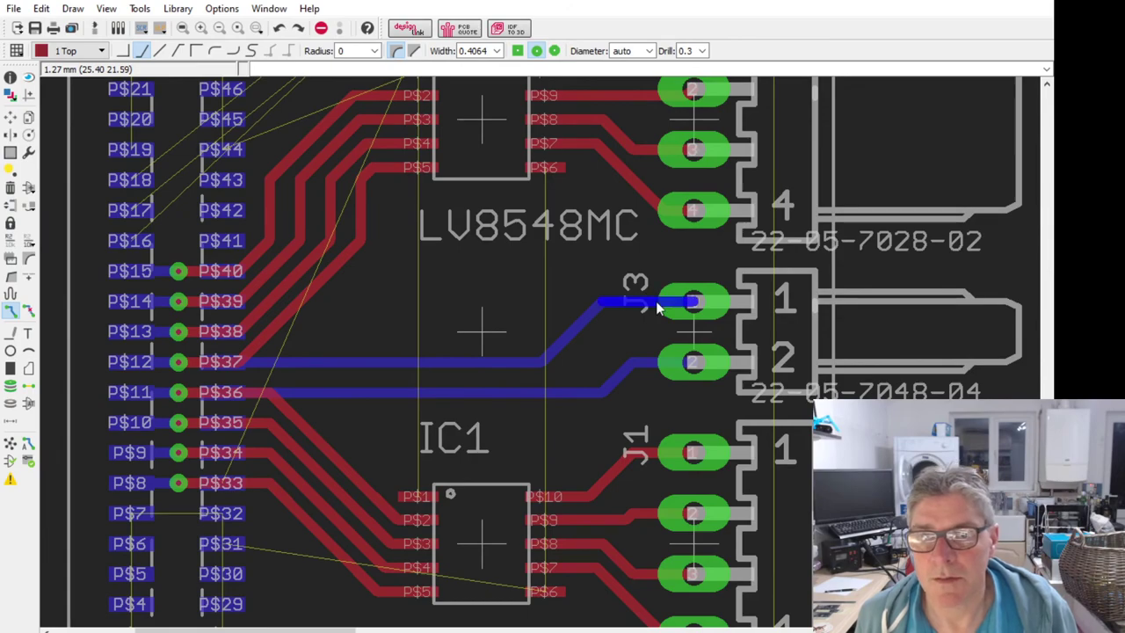
click(28, 310)
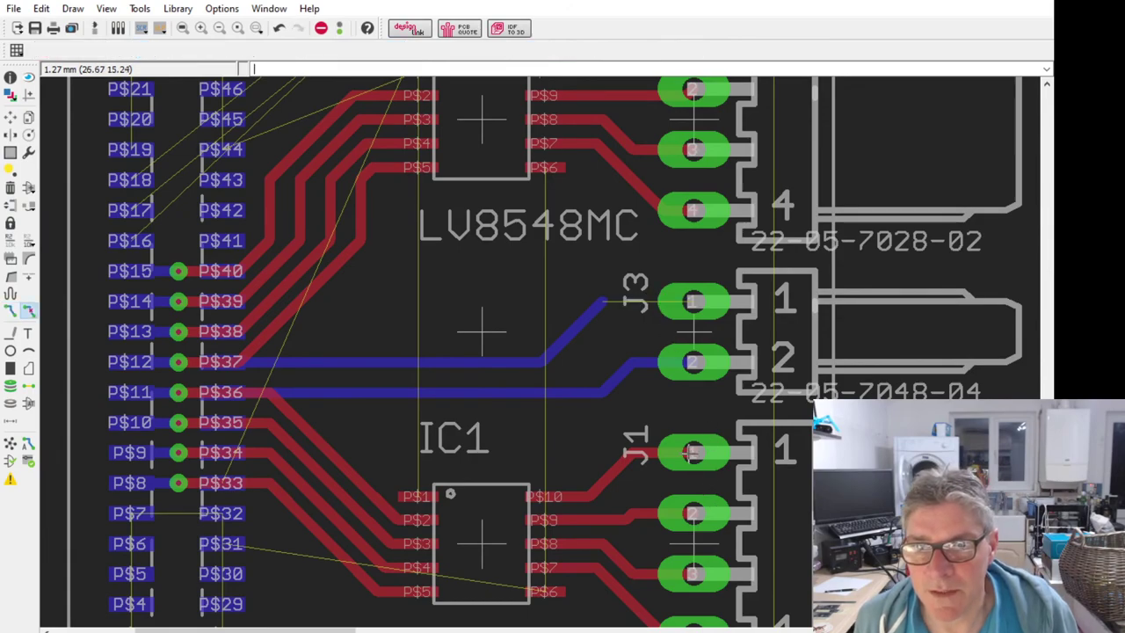
click(619, 302)
click(646, 356)
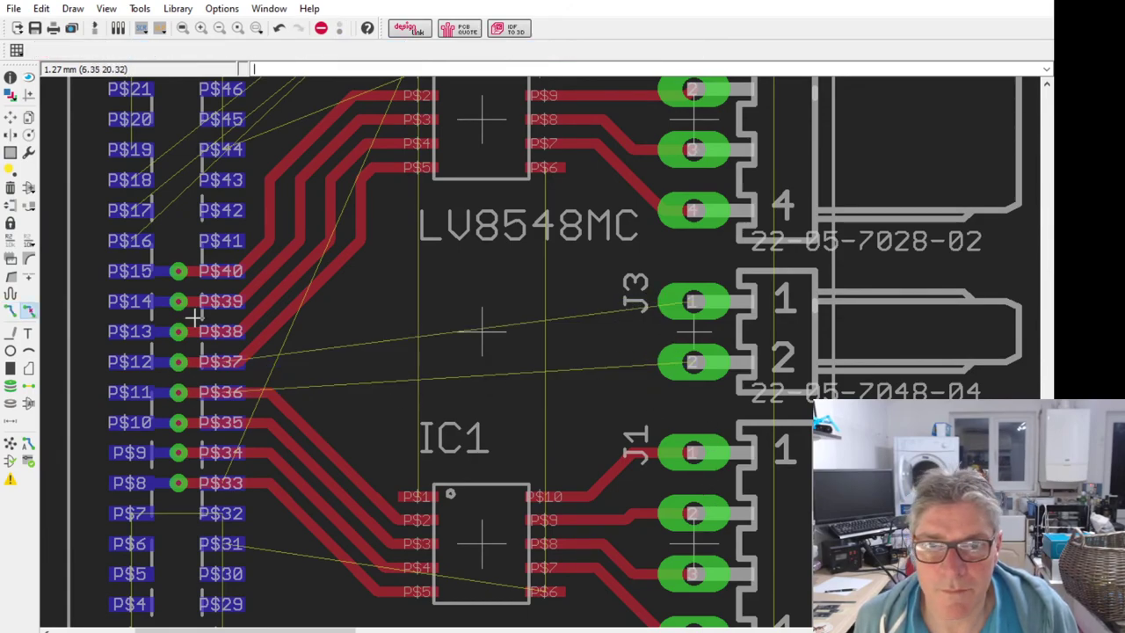
click(10, 311)
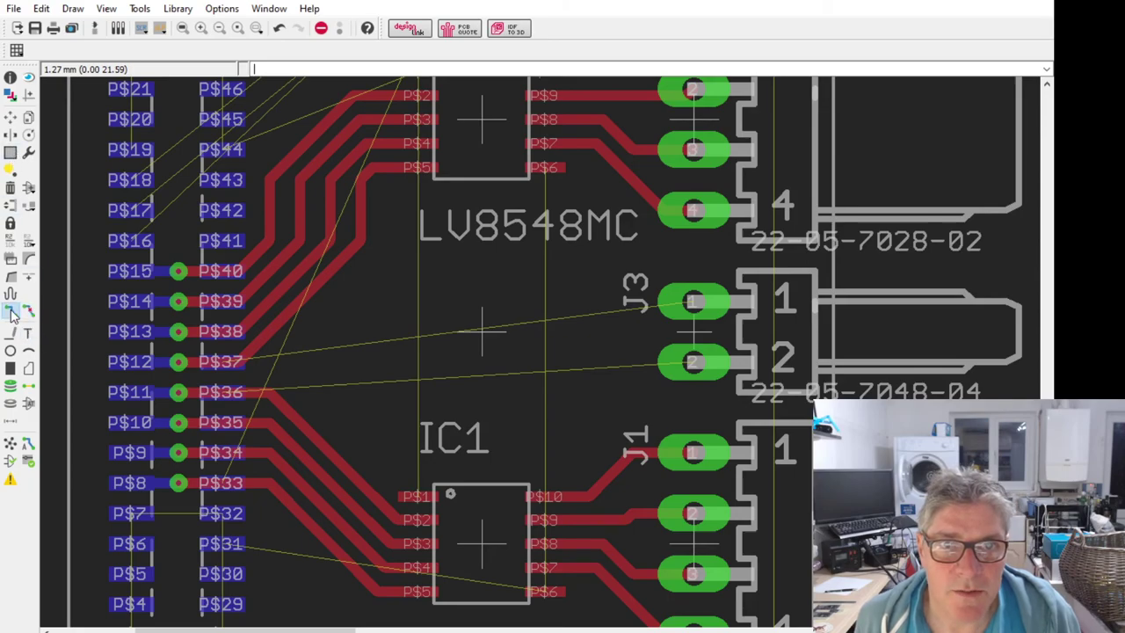
Step: Reroute P$37 and P$36 through vias onto the top layer, ending on J3 pins 1 and 2
click(227, 362)
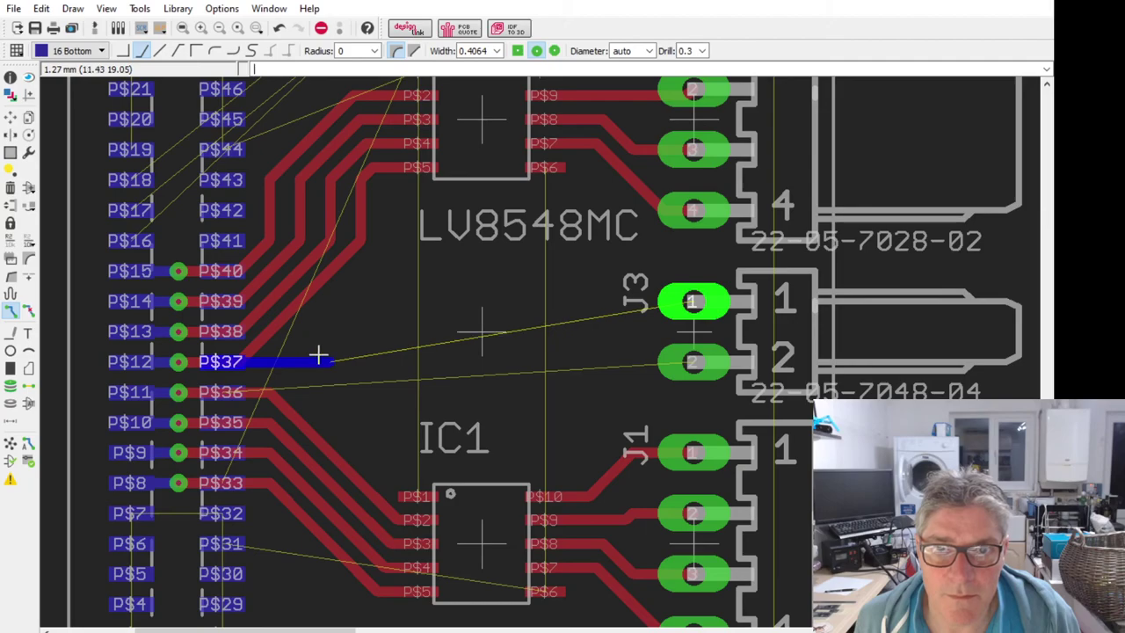
click(359, 303)
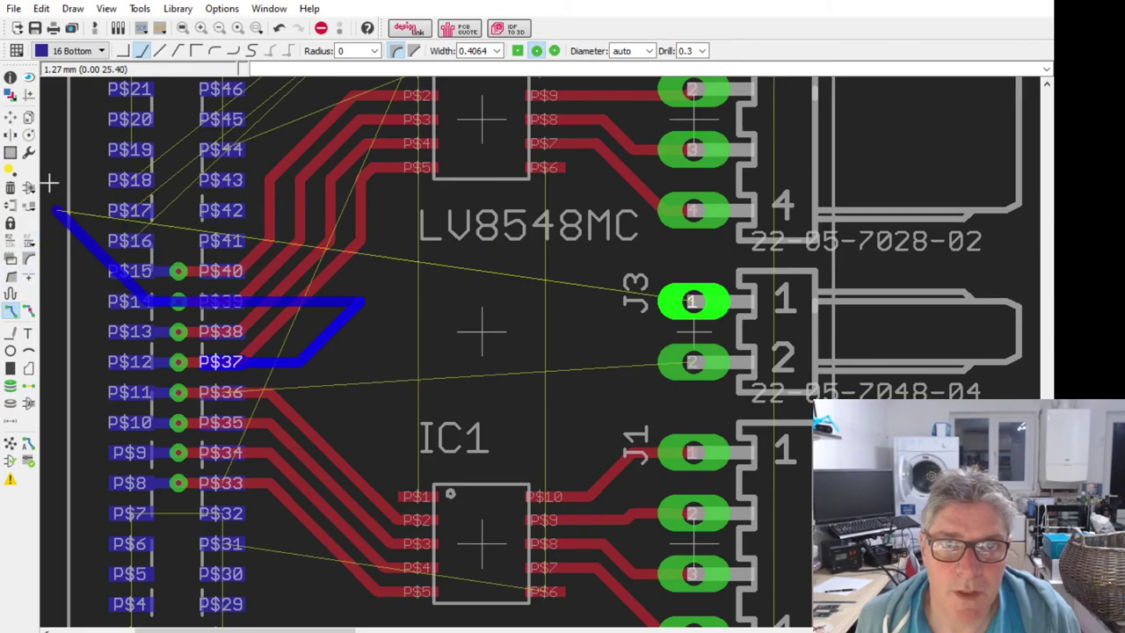
click(72, 51)
click(70, 70)
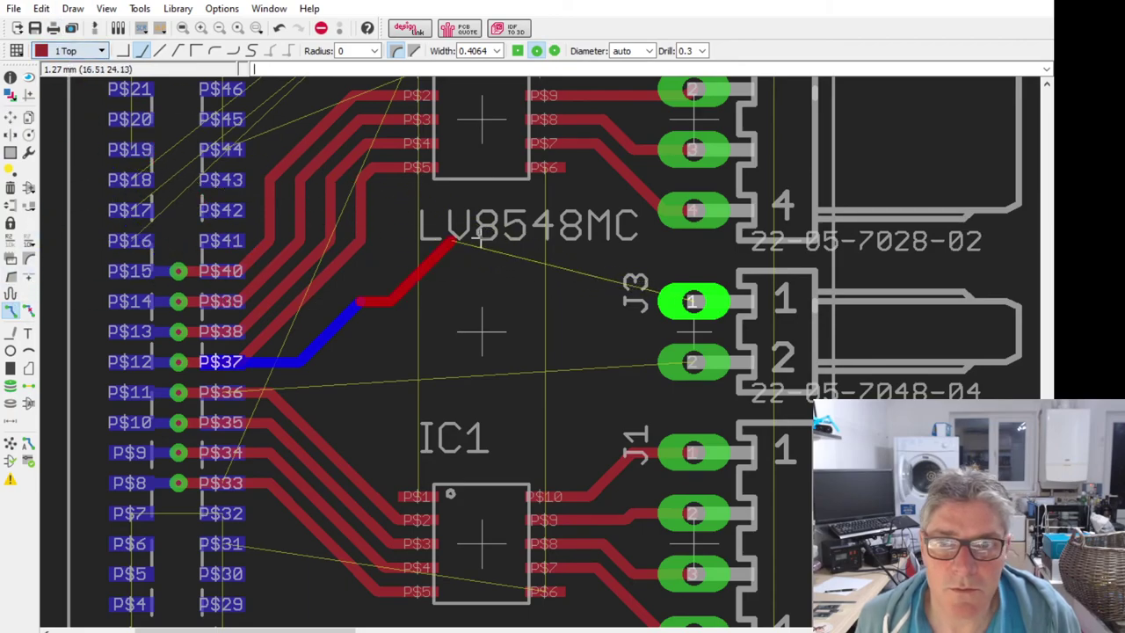
click(693, 301)
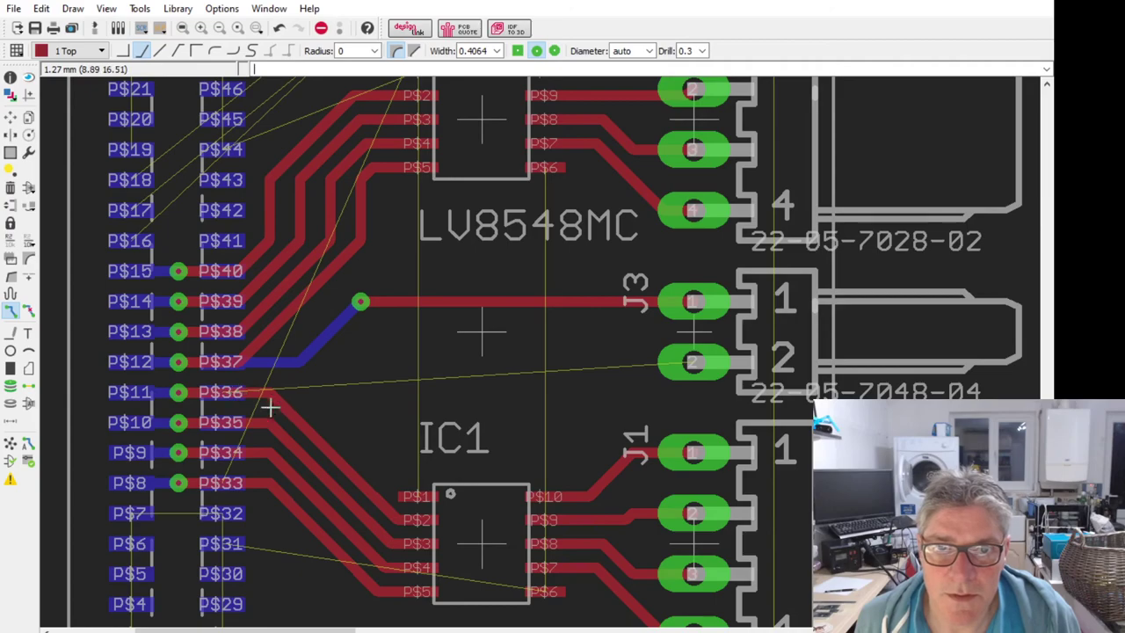
click(226, 392)
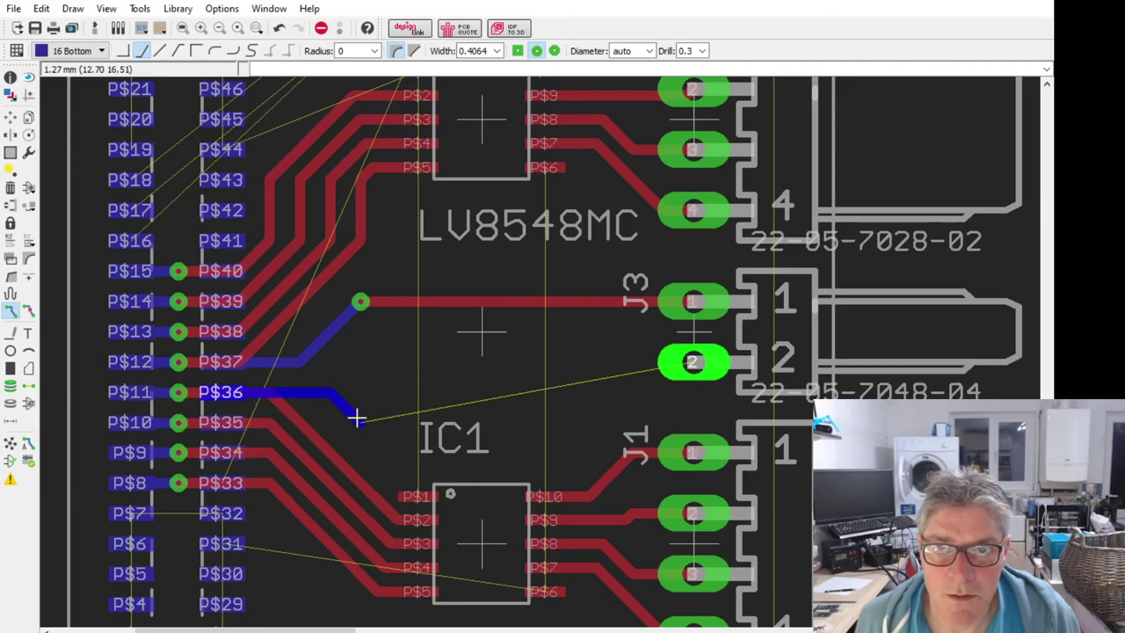
click(360, 370)
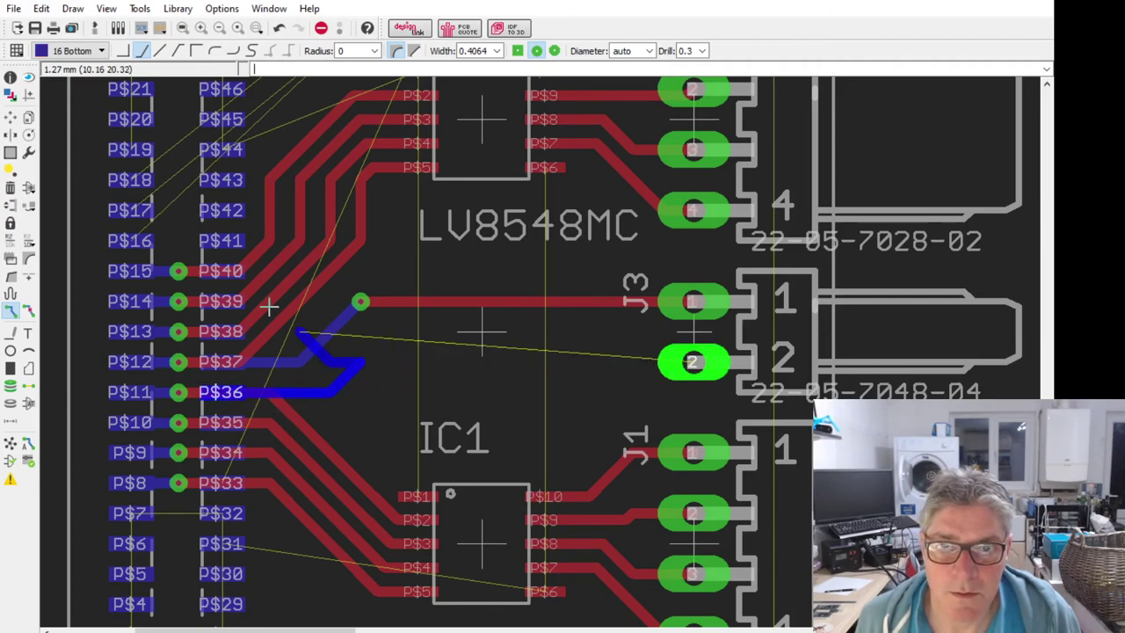
click(88, 50)
click(70, 67)
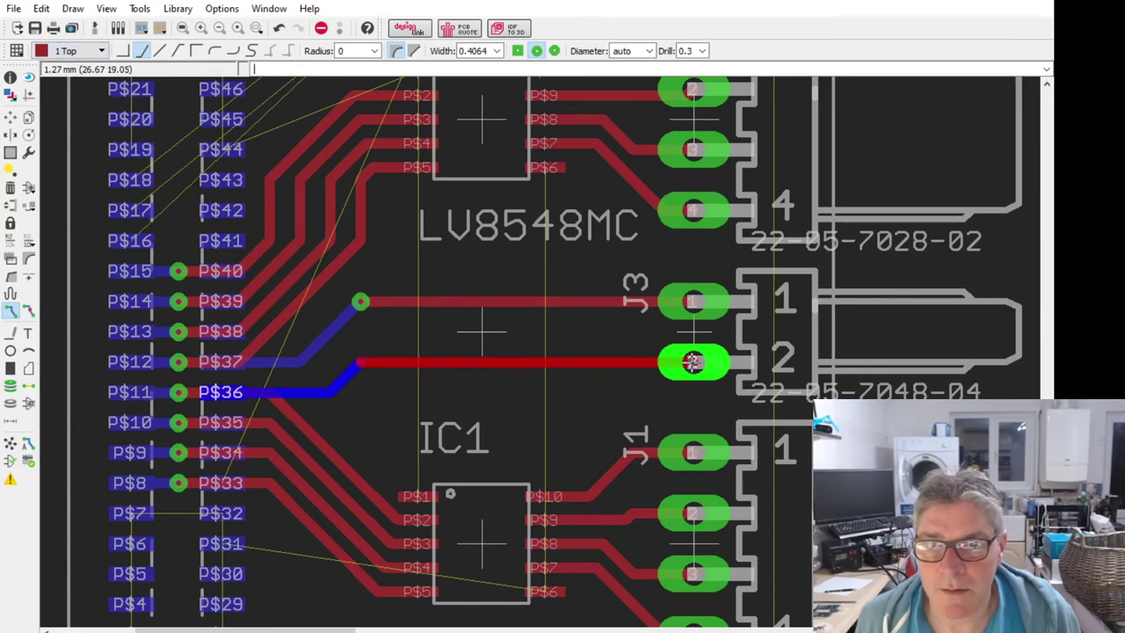
click(694, 362)
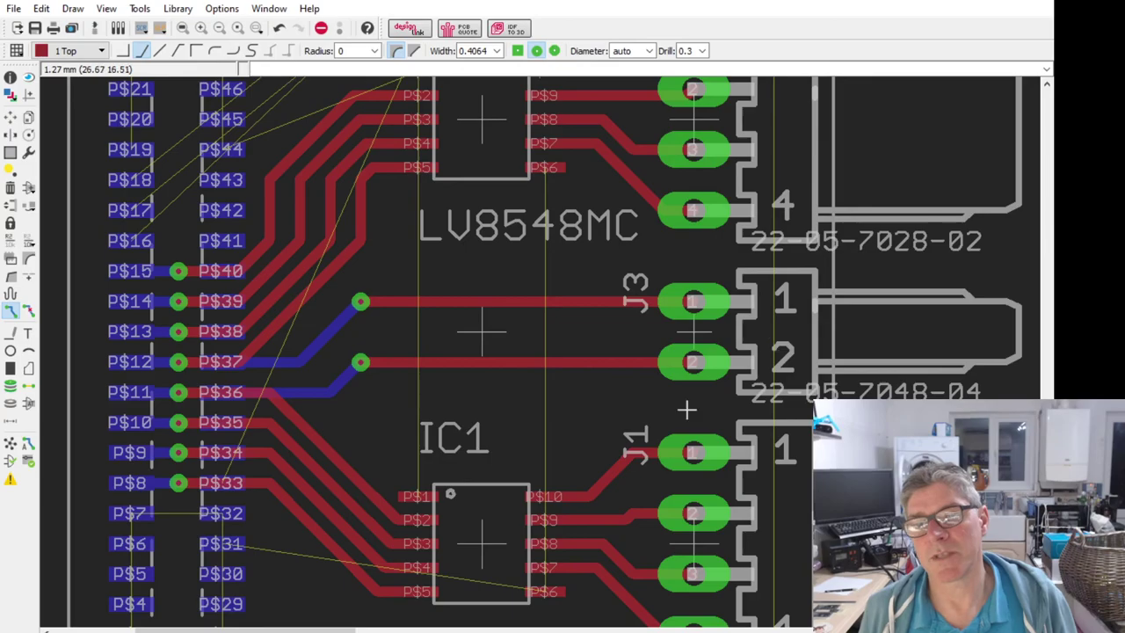
Step: Draw a closed bottom-layer polygon from the top edge, down past IC2 and IC1, around the header's upper pins
scroll(419, 468, down, 3)
scroll(440, 495, up, 4)
scroll(405, 536, down, 3)
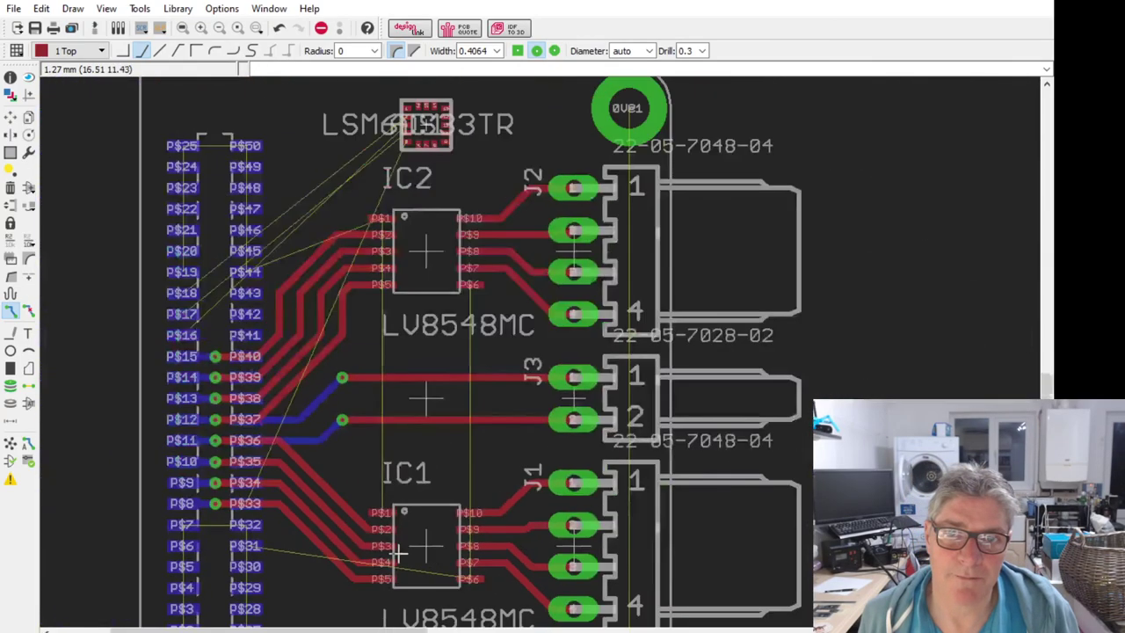
scroll(440, 367, up, 2)
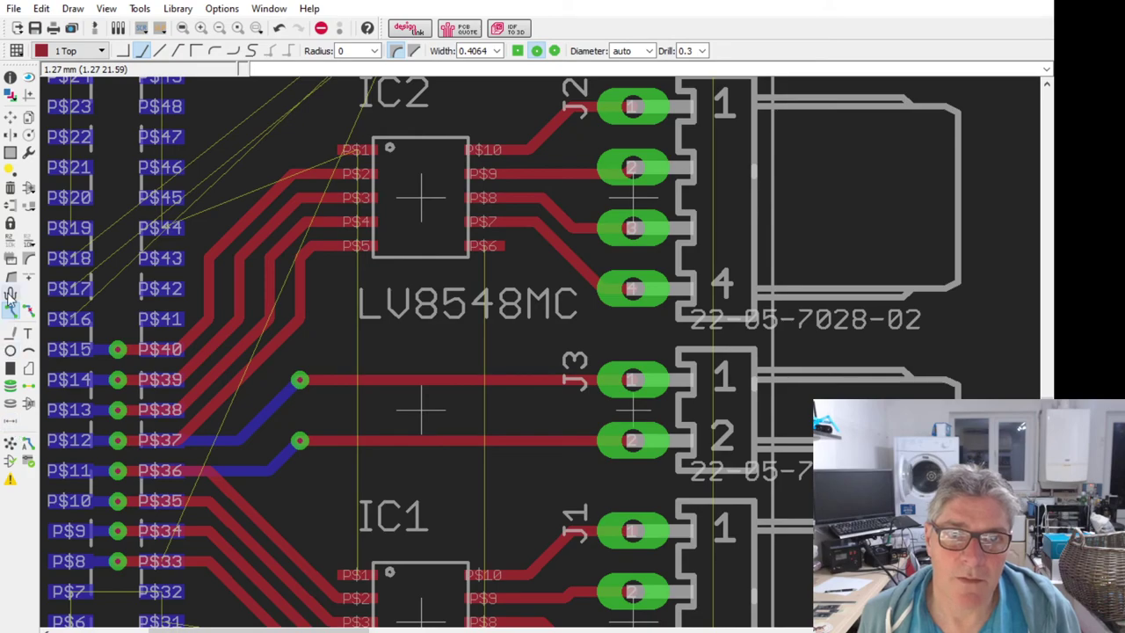
click(29, 368)
scroll(455, 389, down, 2)
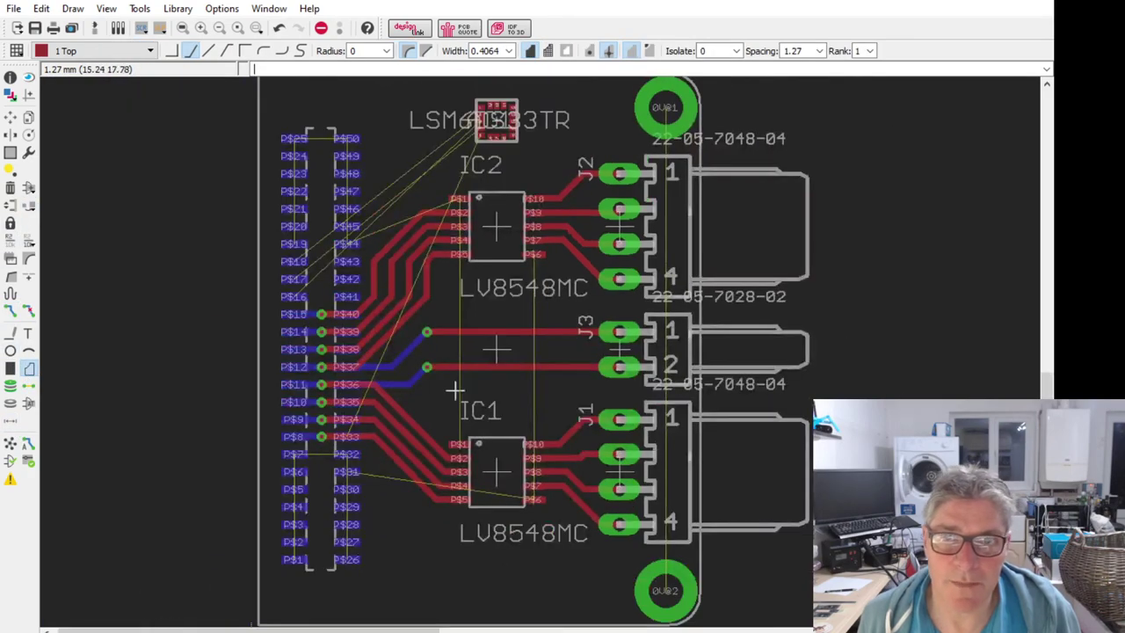
click(282, 116)
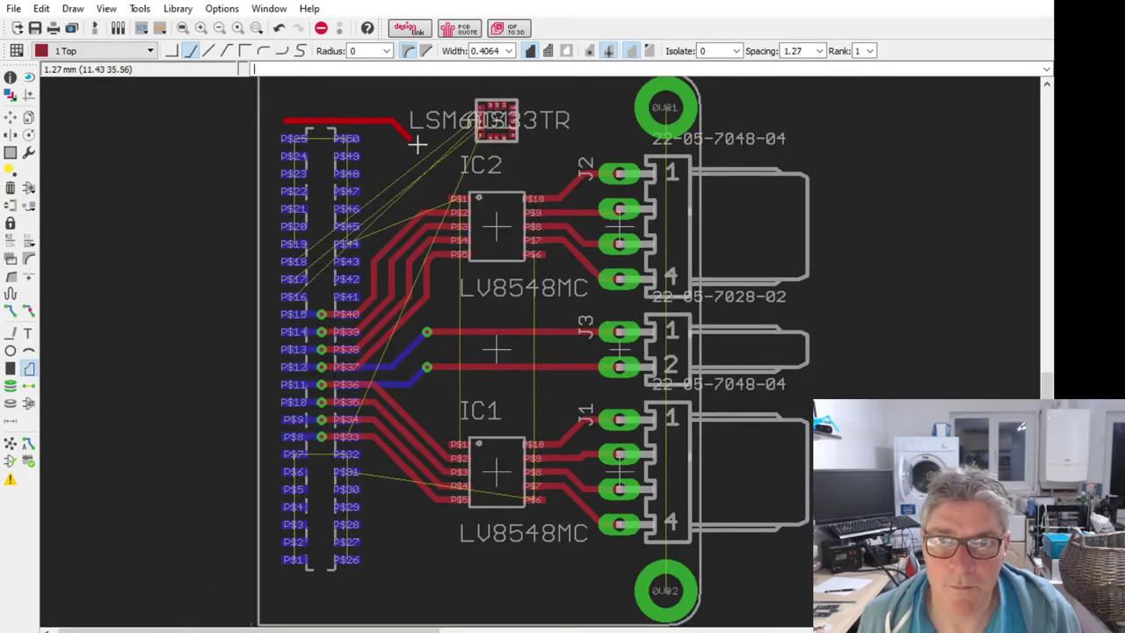
middle_click(125, 88)
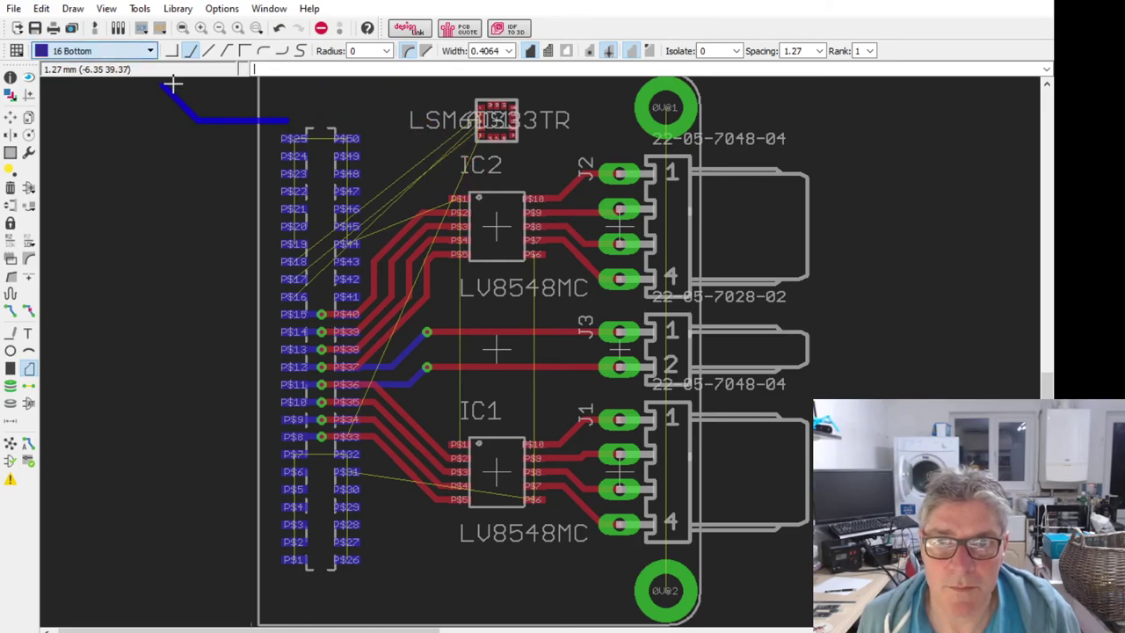
click(481, 192)
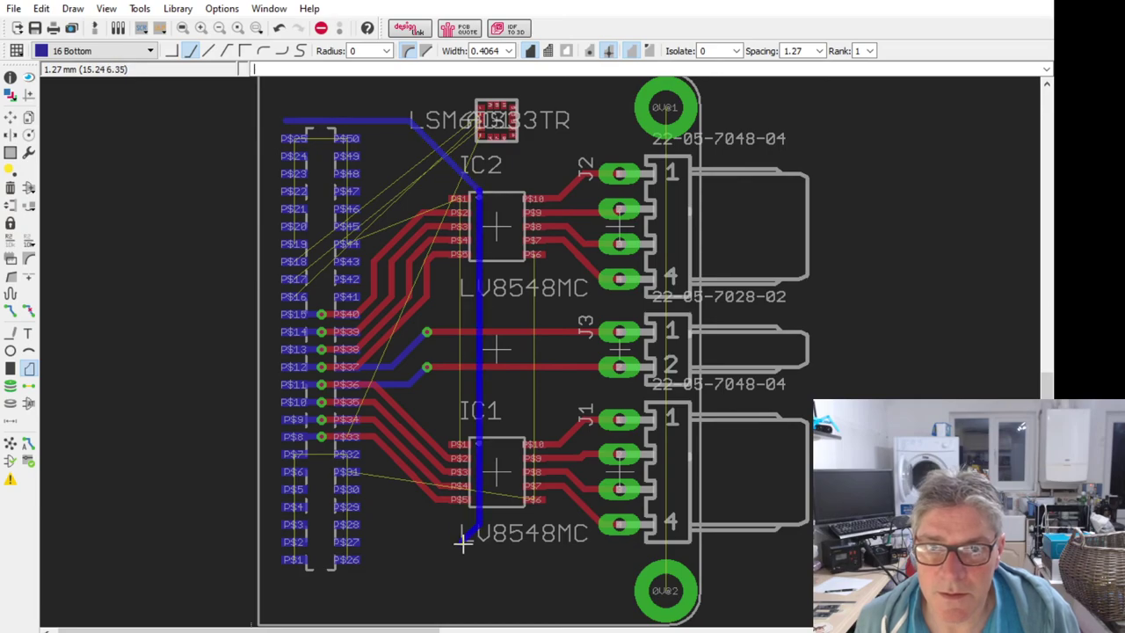
click(447, 528)
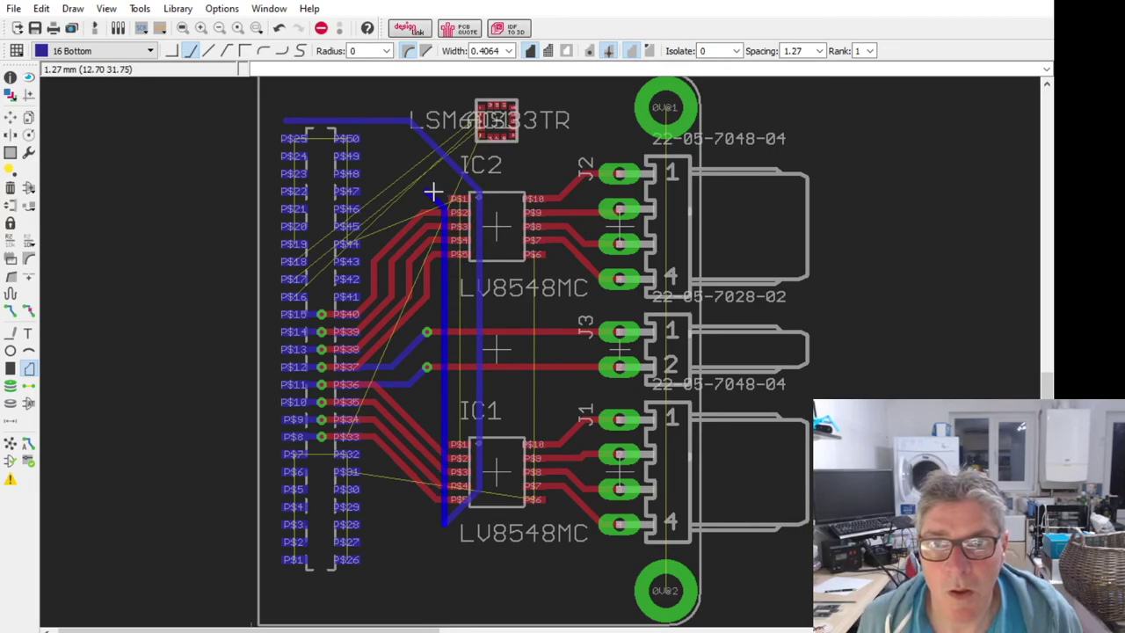
click(427, 254)
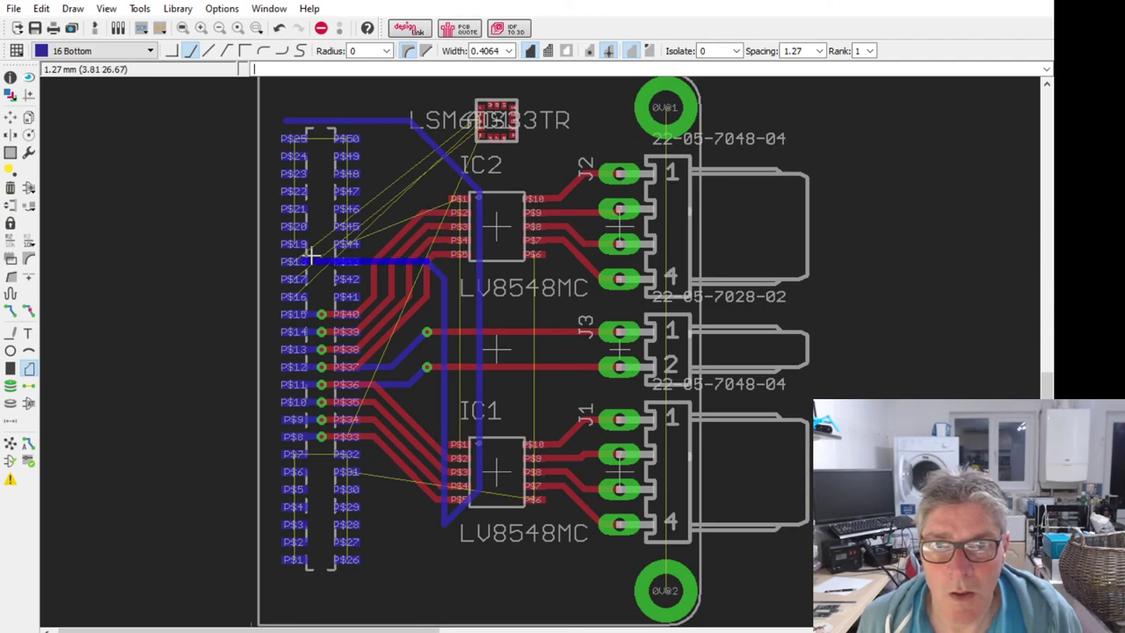
click(268, 242)
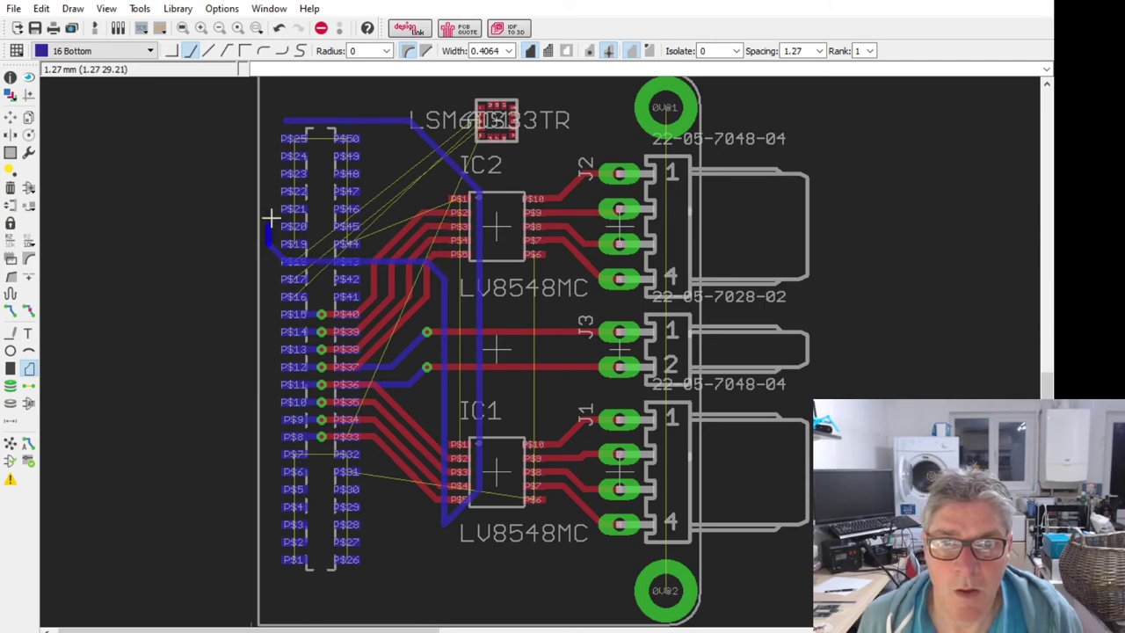
click(284, 120)
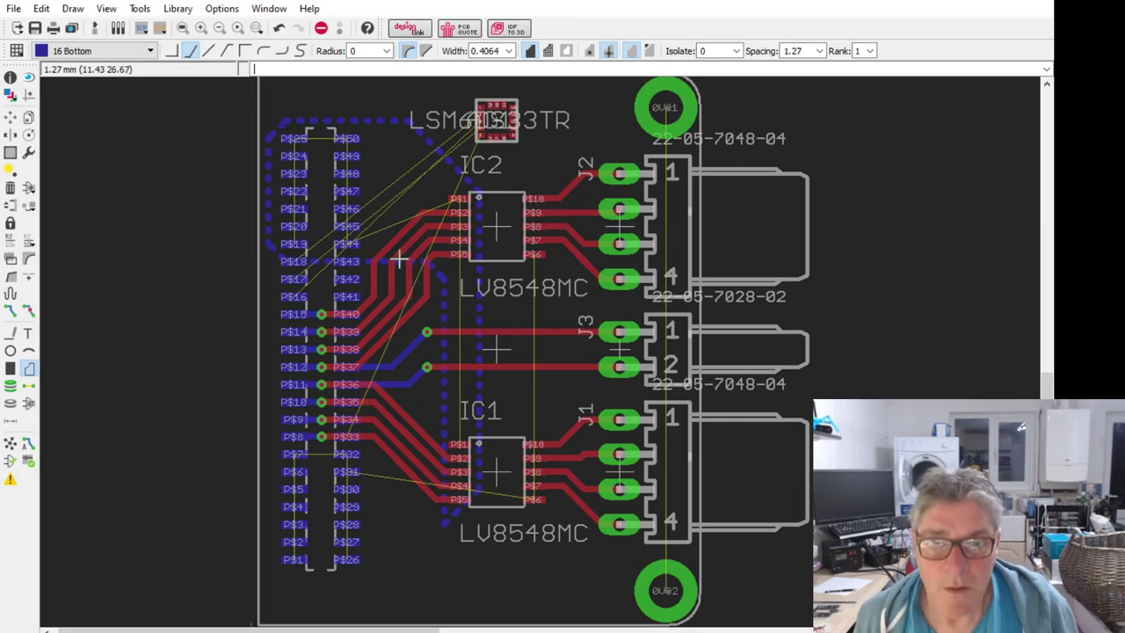
click(11, 117)
Step: Drag the polygon's lower corner up beside IC1
scroll(462, 538, up, 3)
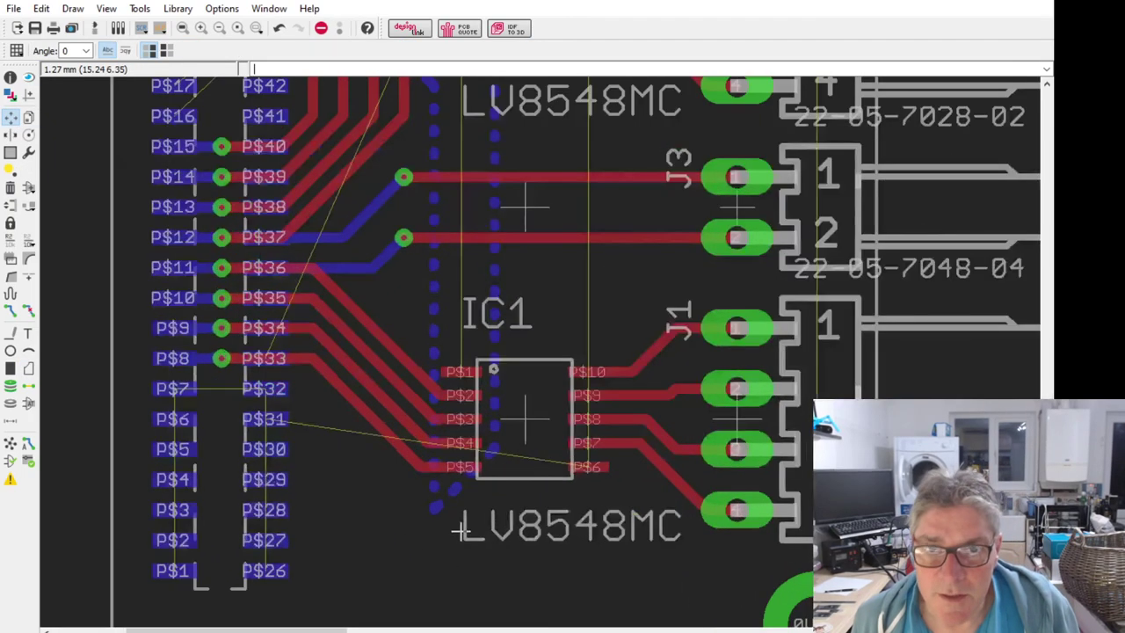
click(427, 501)
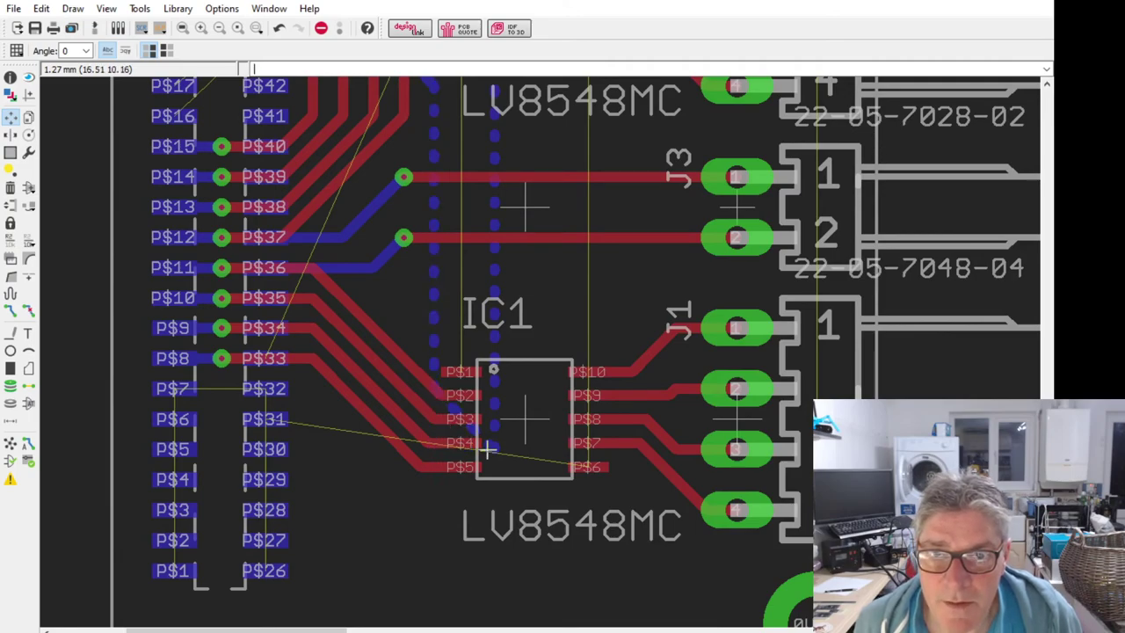
scroll(492, 396, down, 6)
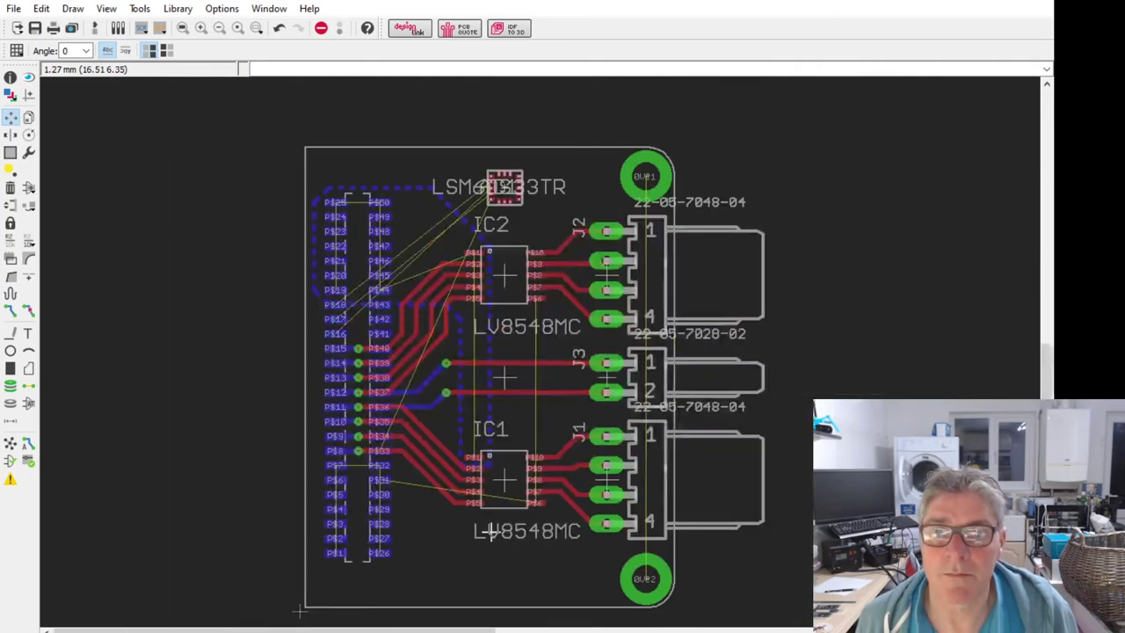
scroll(414, 352, up, 3)
scroll(413, 352, up, 2)
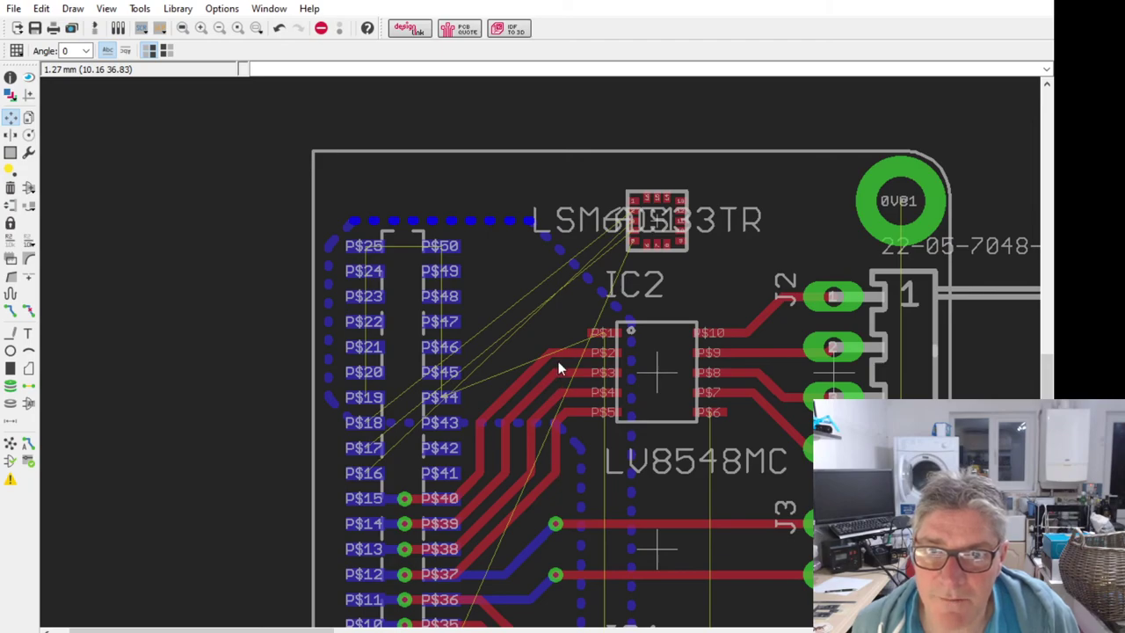
key(Escape)
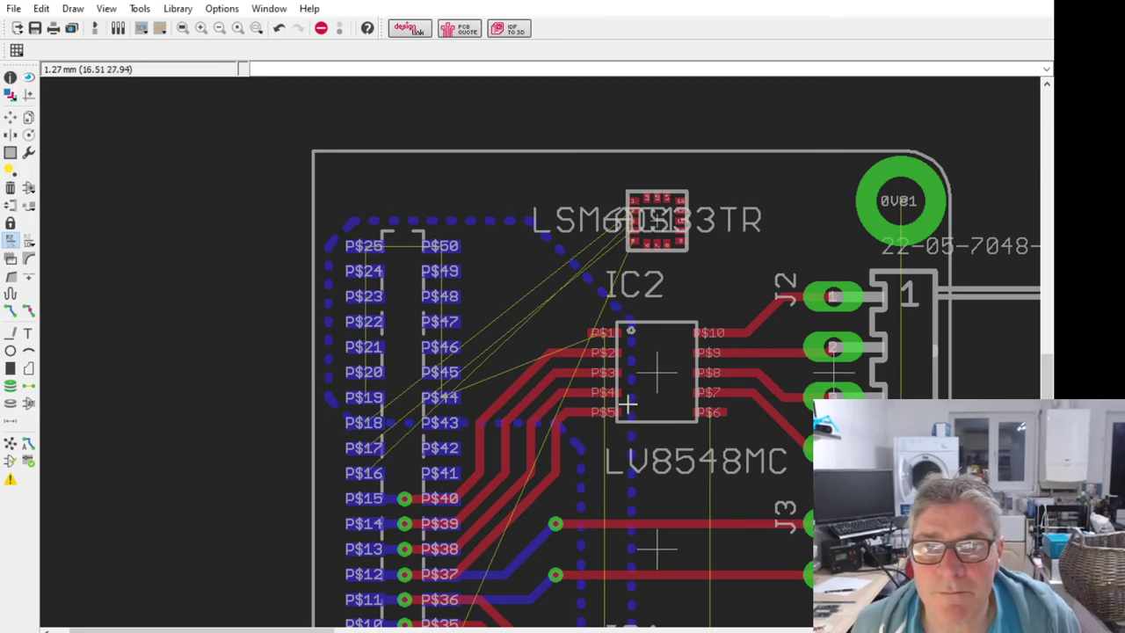
scroll(194, 144, down, 2)
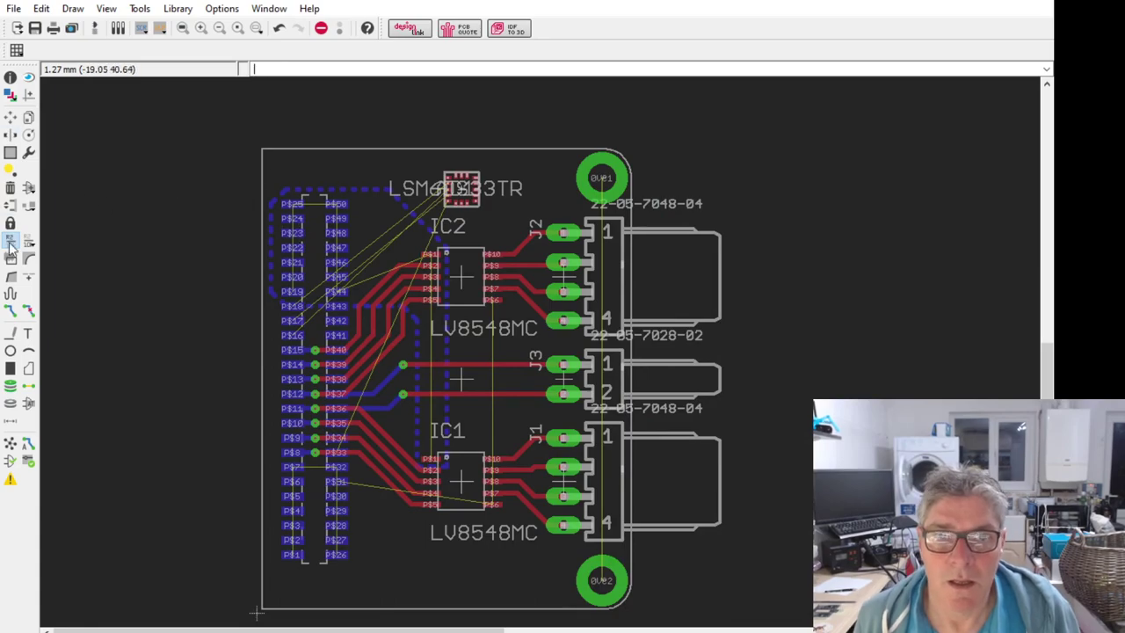
click(11, 442)
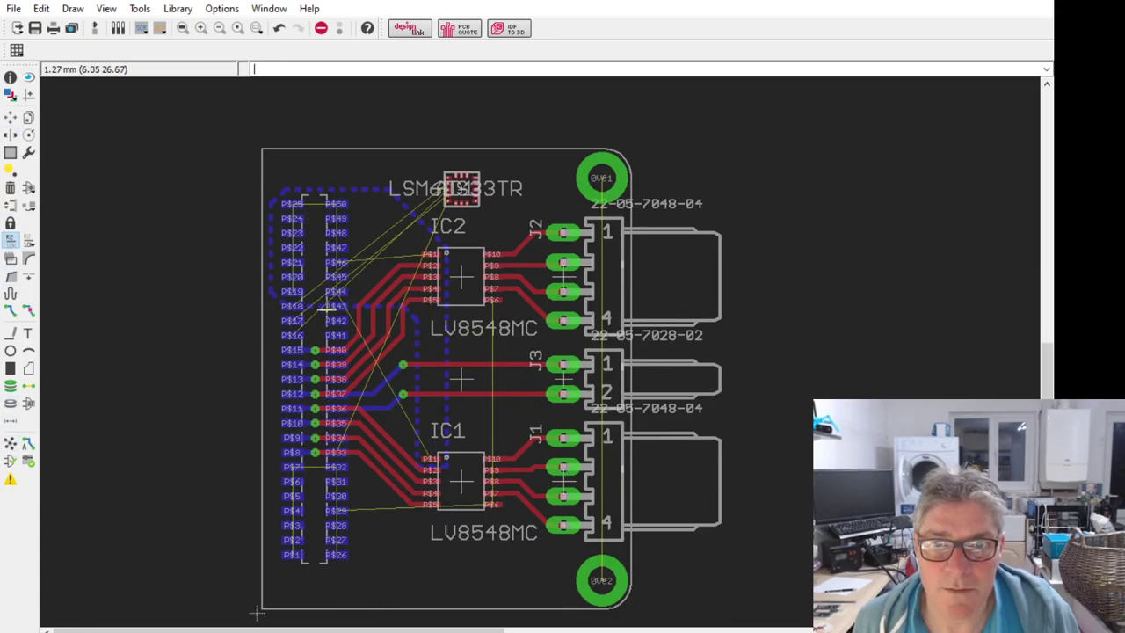
scroll(403, 363, up, 3)
scroll(406, 345, down, 3)
scroll(488, 333, up, 3)
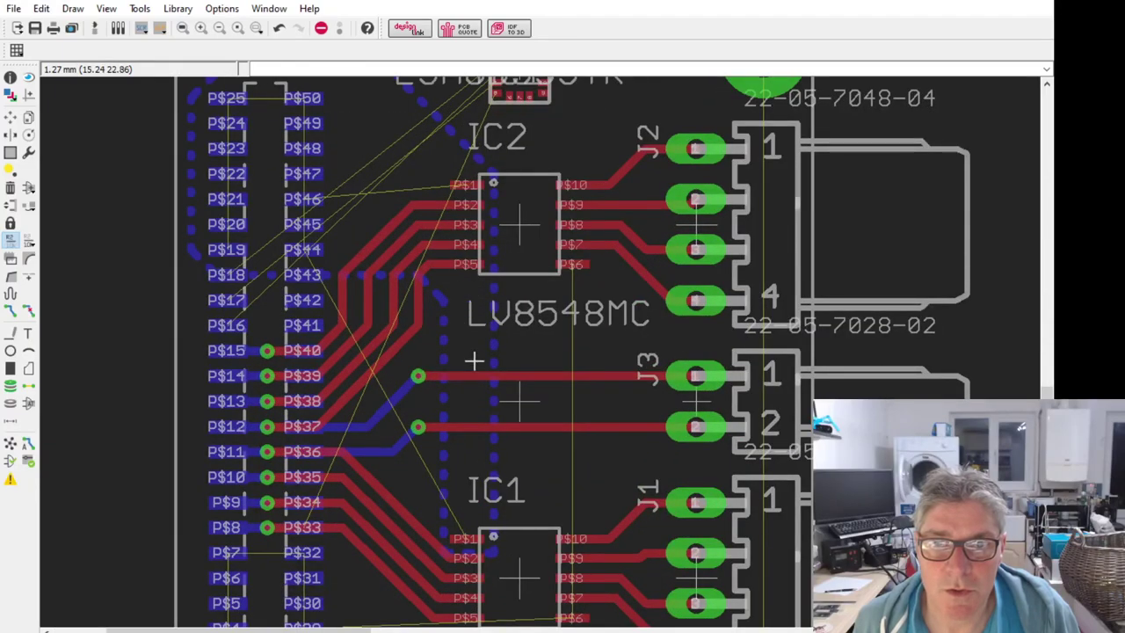
scroll(478, 356, down, 2)
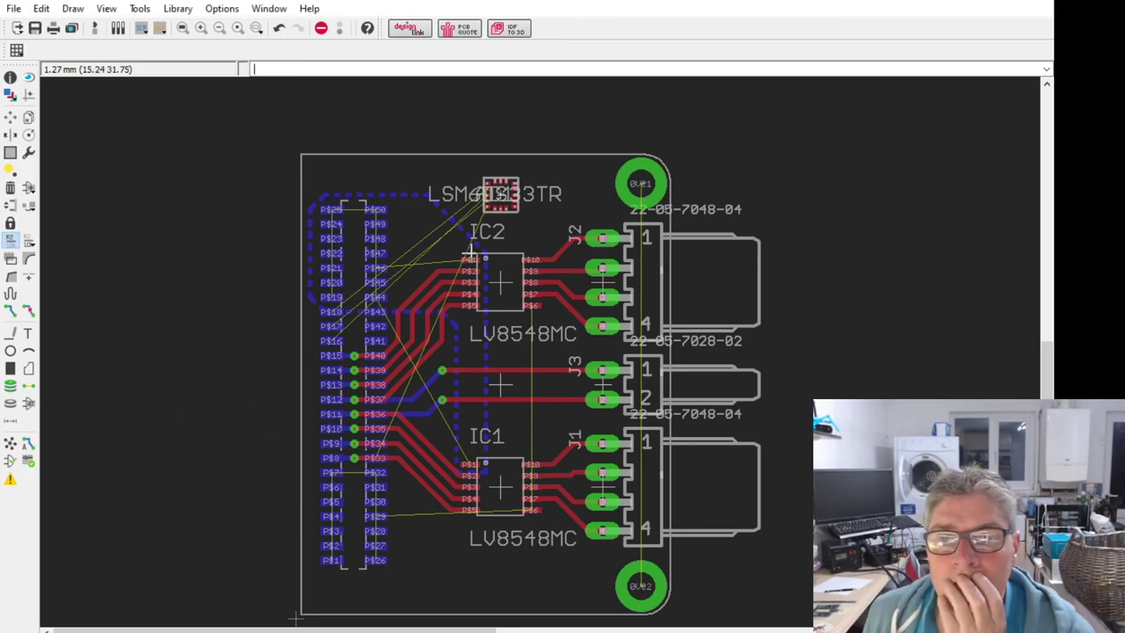
scroll(523, 224, up, 5)
scroll(523, 225, down, 3)
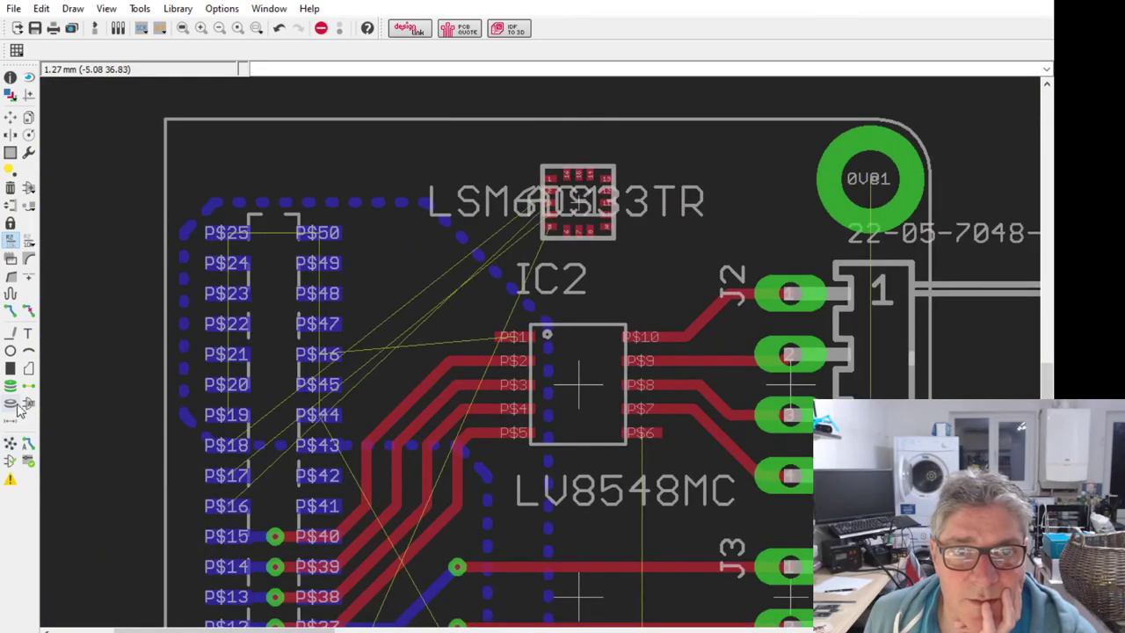
click(11, 315)
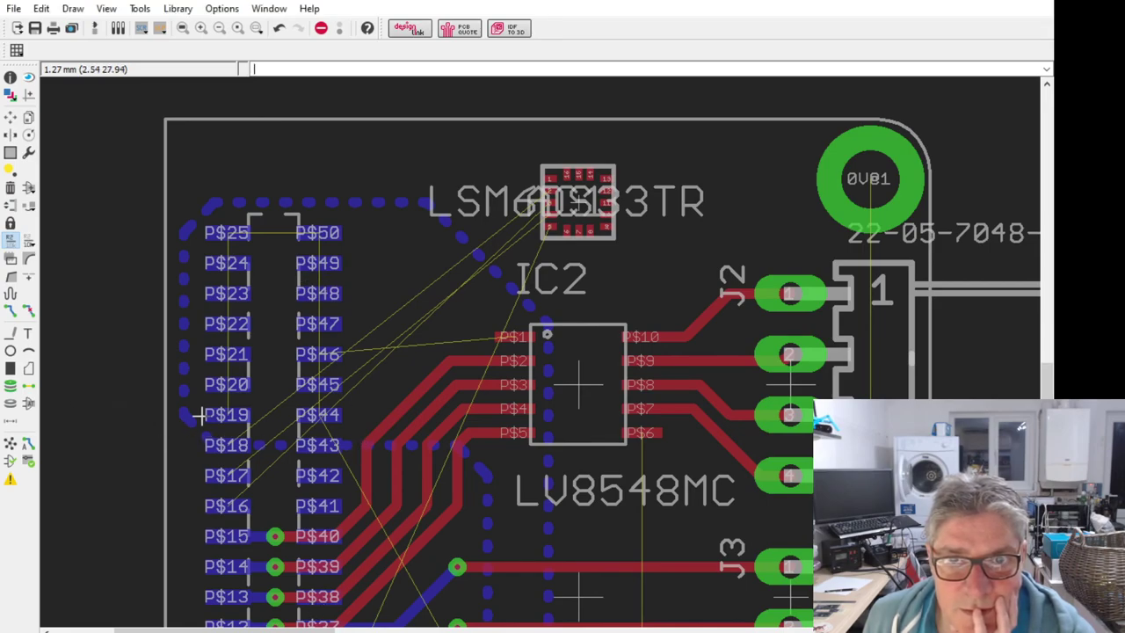
scroll(321, 343, down, 4)
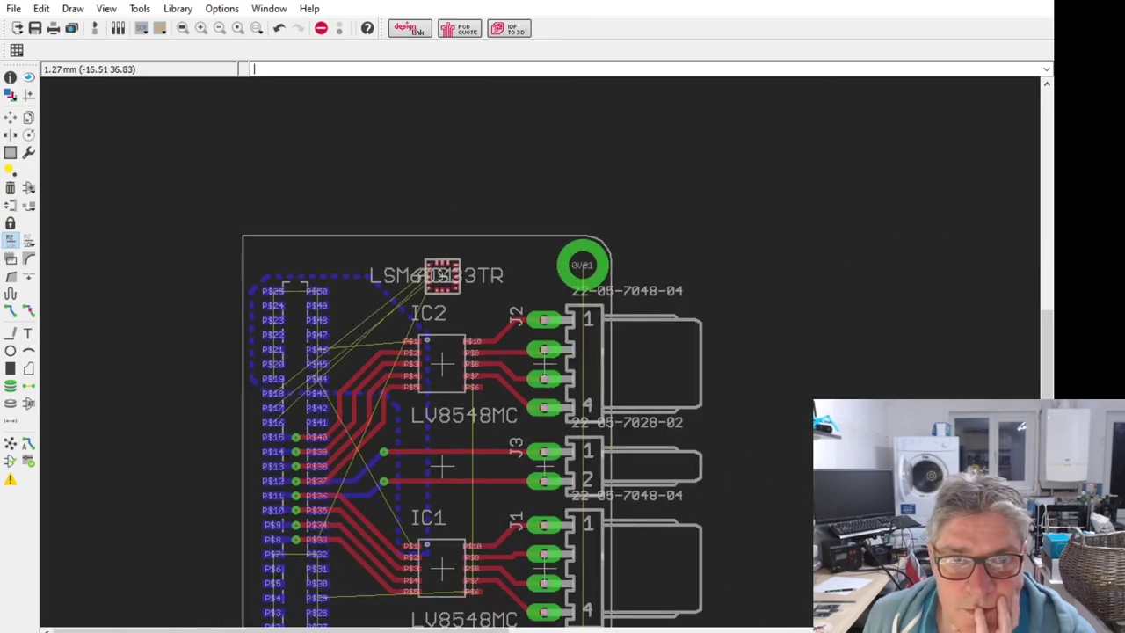
Step: Route a short trace from IC2's P$1 pad to a via placed just beside it
click(10, 312)
scroll(264, 309, up, 3)
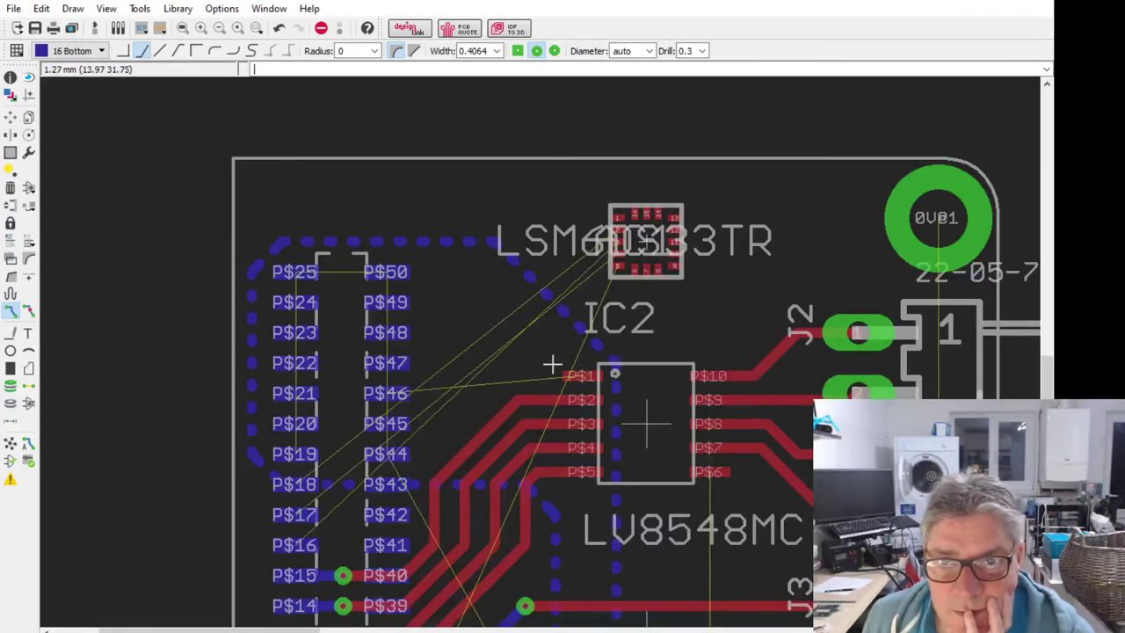
click(583, 376)
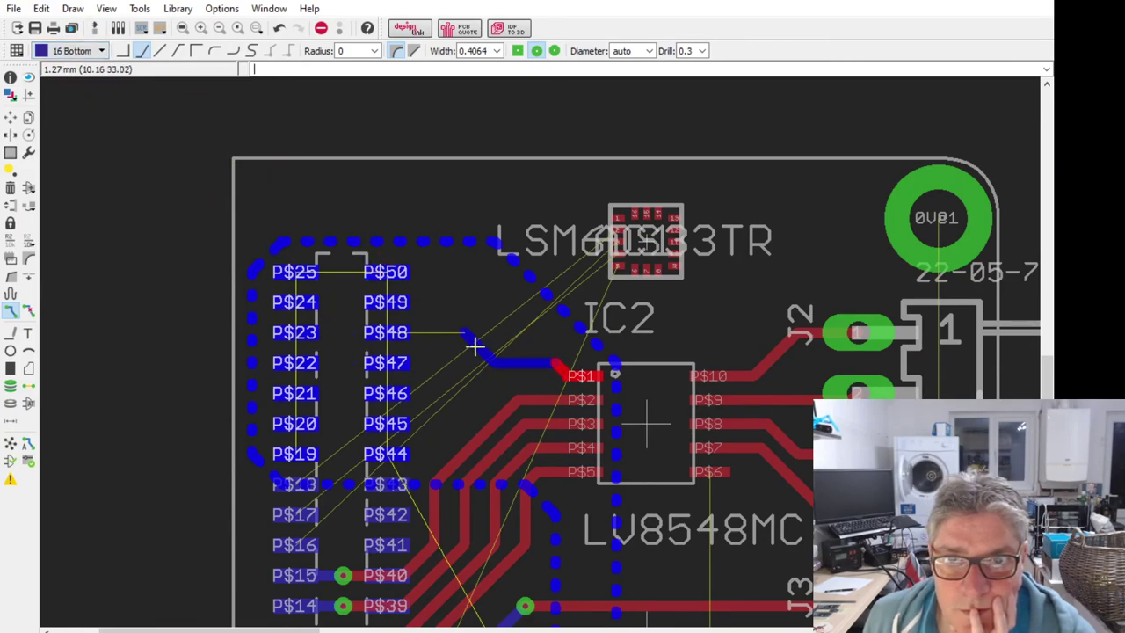
click(555, 363)
middle_click(515, 367)
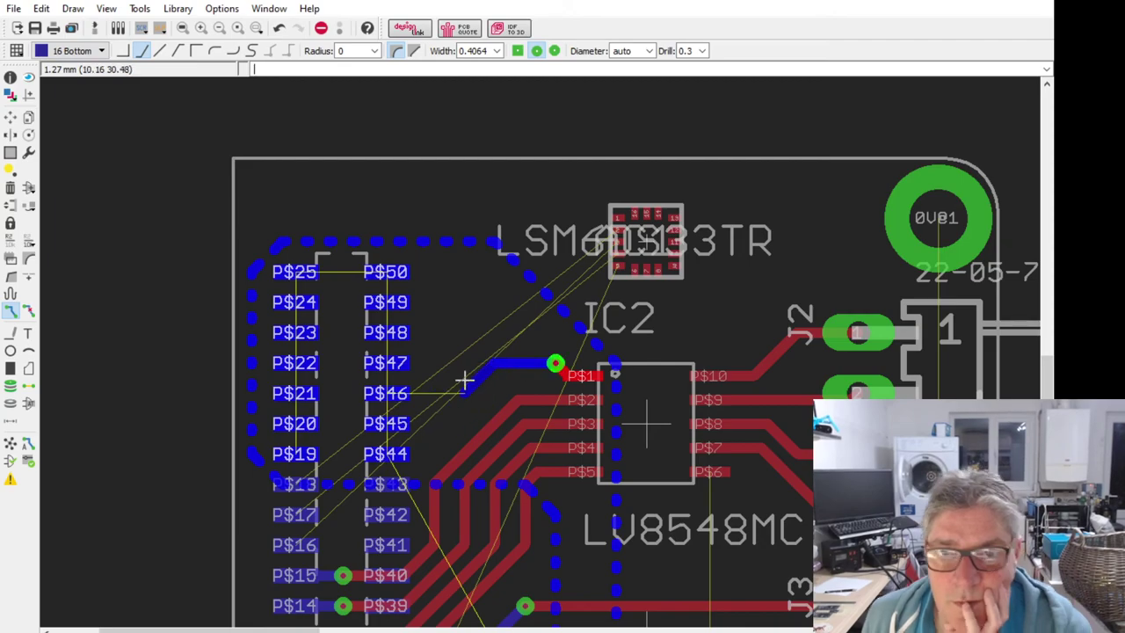
key(Escape)
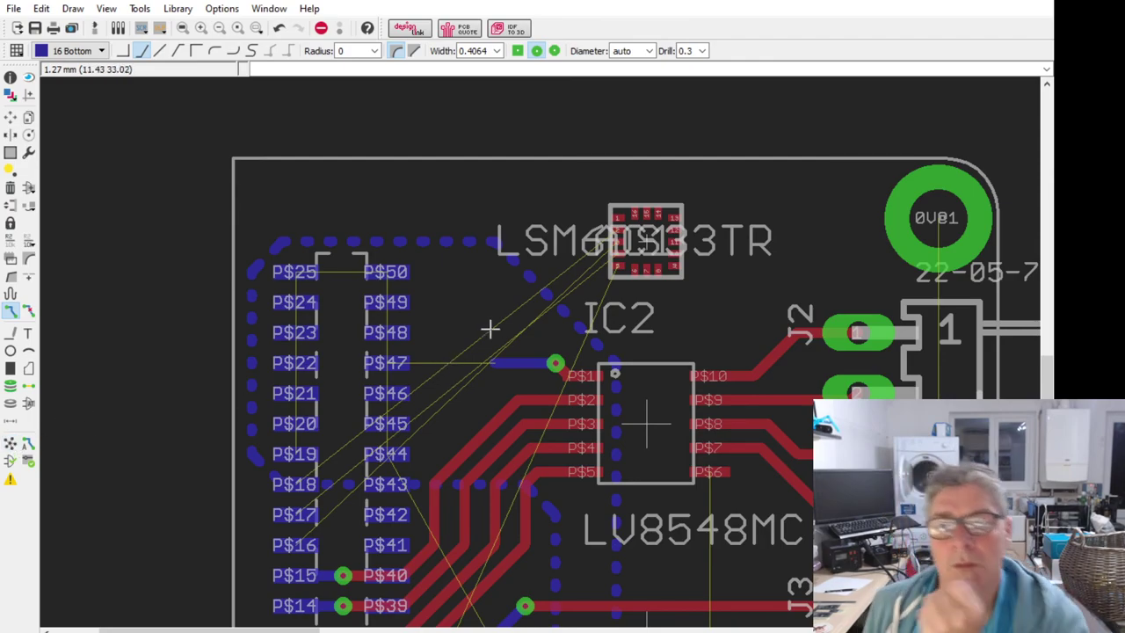
Step: Highlight the P$1 net joining IC1 and IC2 across the board
scroll(515, 339, down, 4)
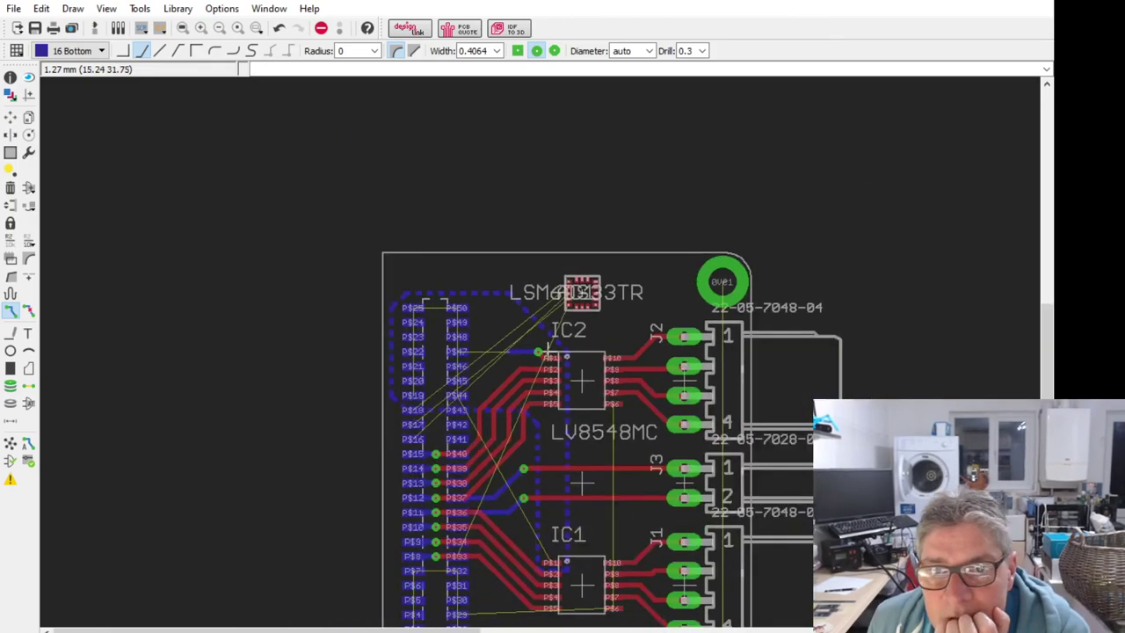
scroll(545, 598, up, 6)
scroll(595, 517, down, 5)
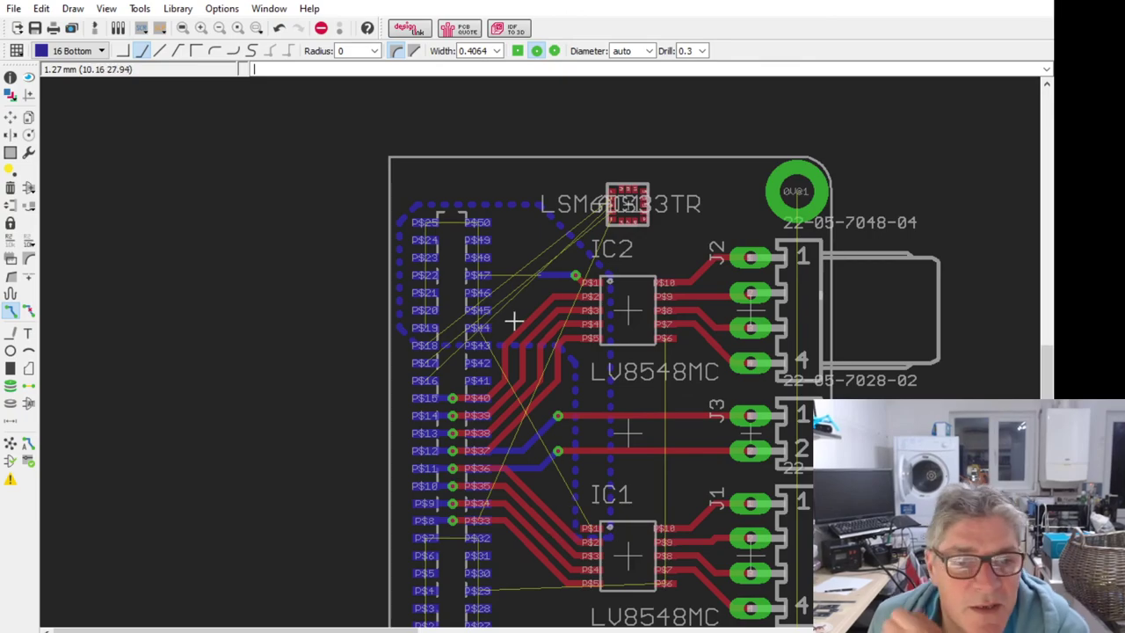
scroll(508, 381, down, 1)
scroll(607, 527, up, 2)
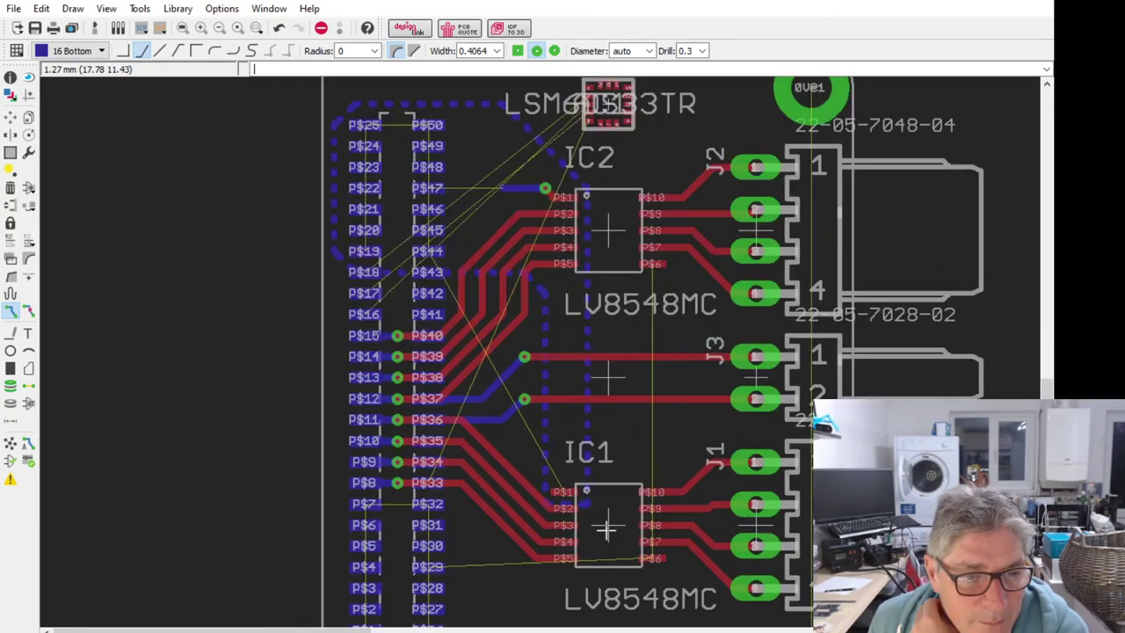
scroll(603, 550, down, 1)
scroll(562, 149, up, 4)
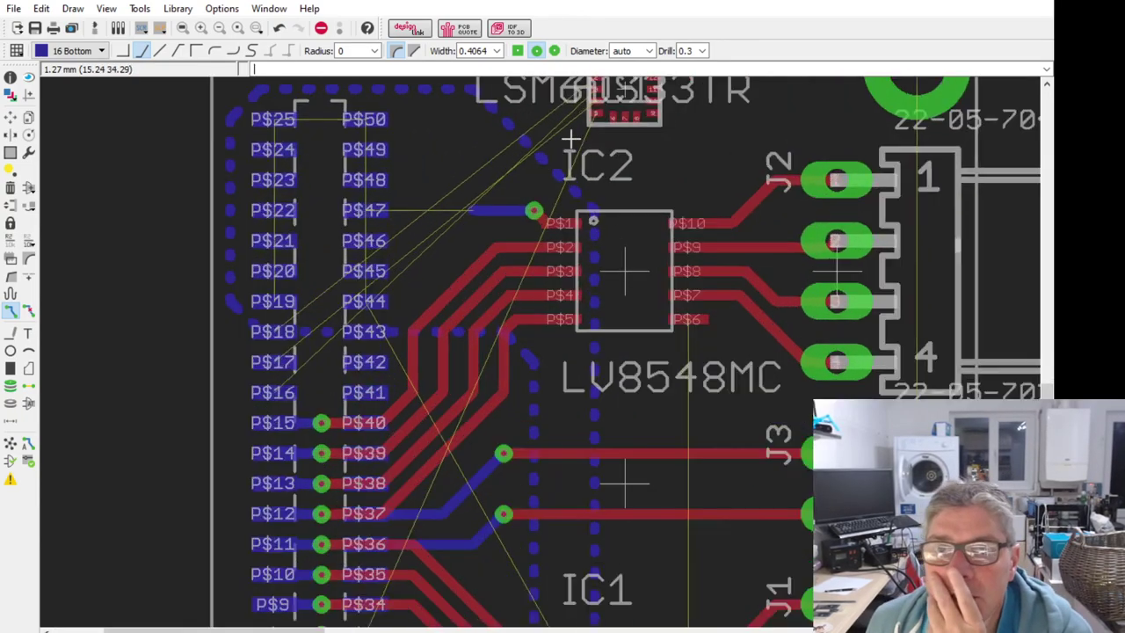
scroll(554, 167, down, 2)
scroll(514, 204, up, 2)
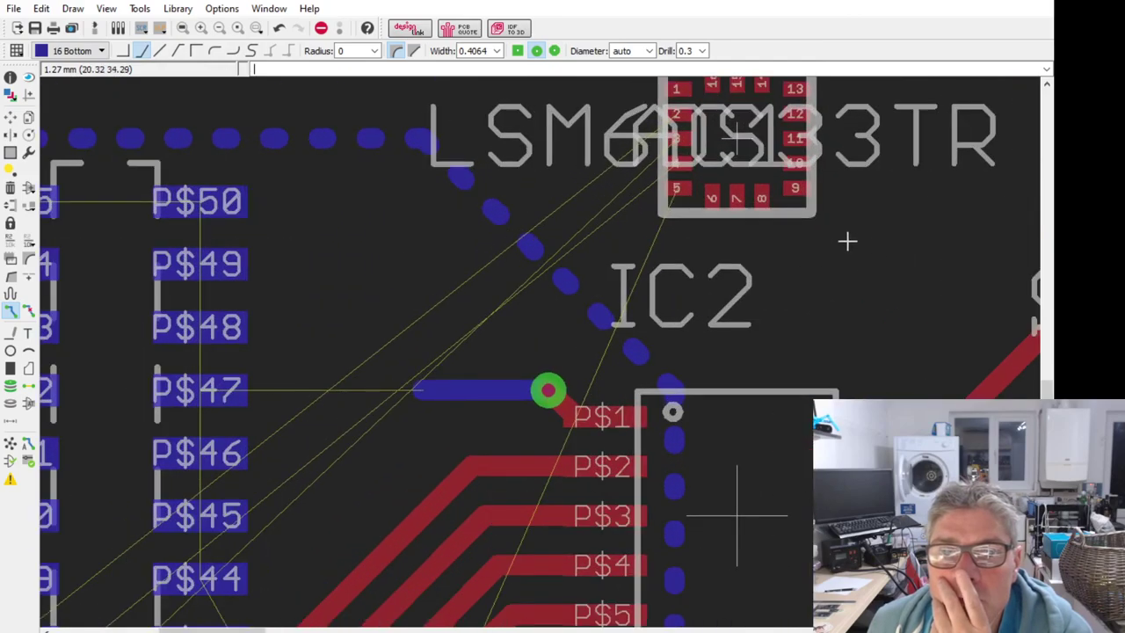
scroll(800, 245, down, 2)
scroll(638, 323, up, 2)
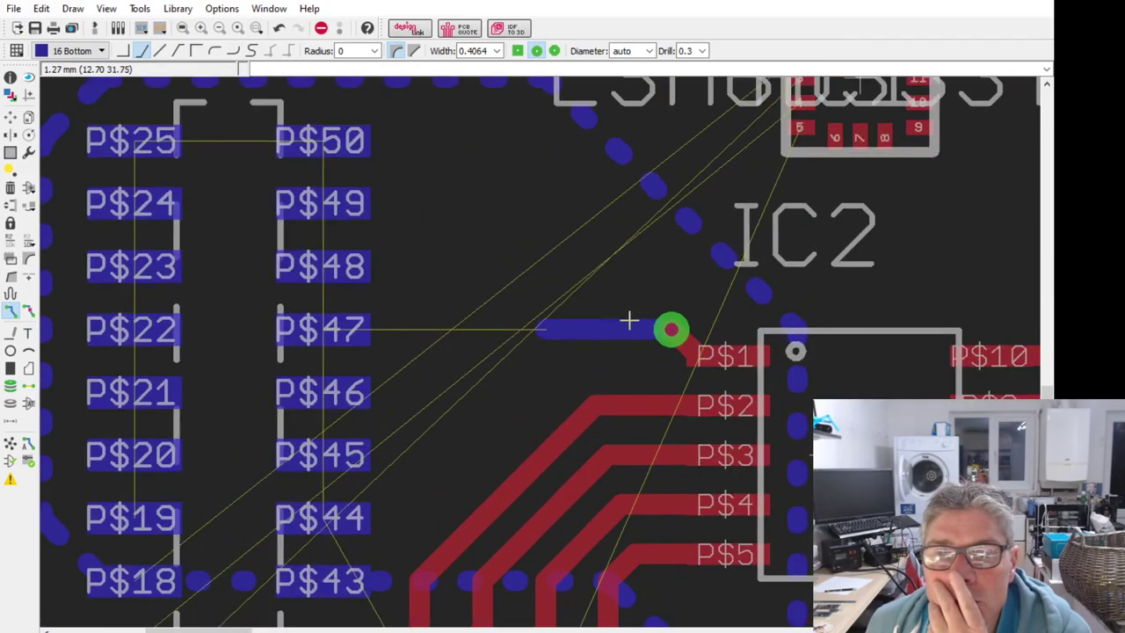
scroll(367, 326, down, 3)
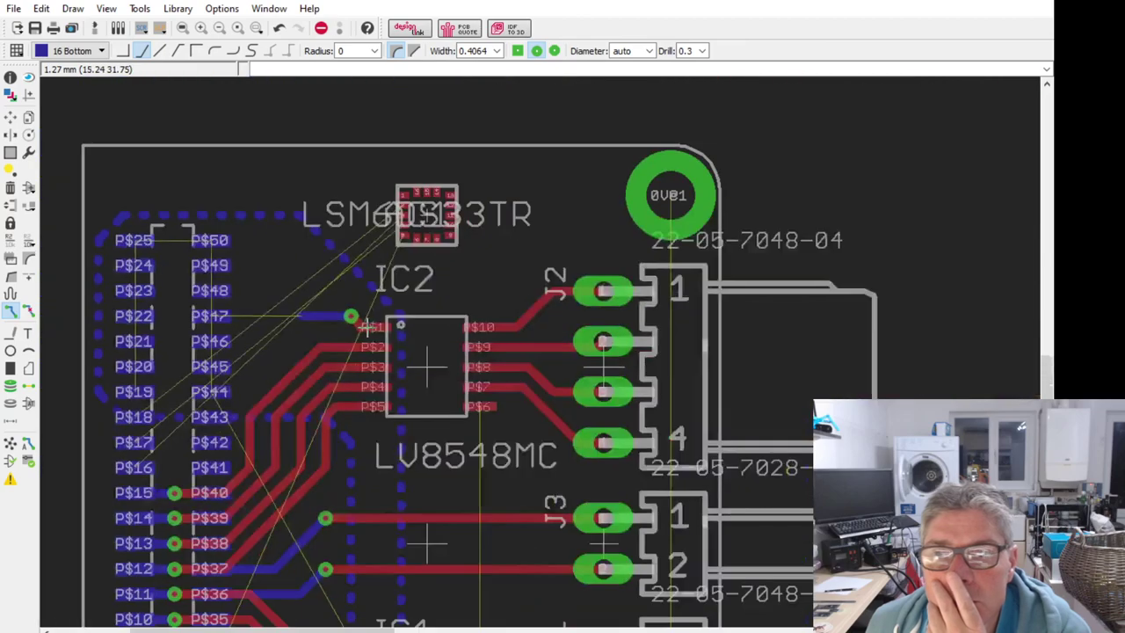
scroll(527, 176, down, 3)
scroll(492, 351, up, 2)
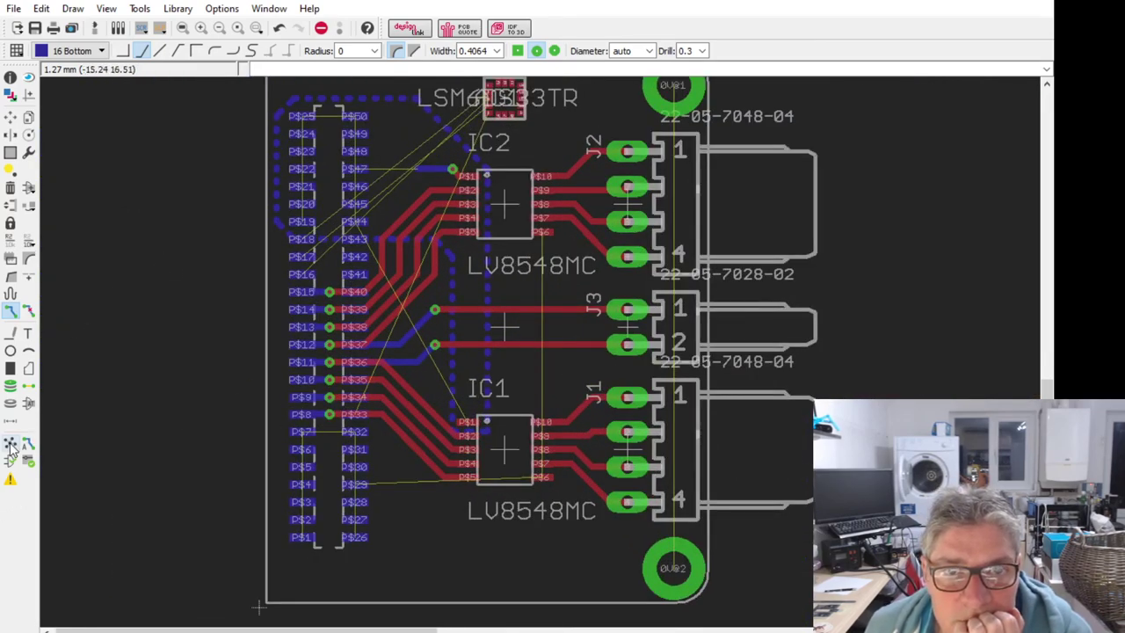
scroll(466, 374, up, 1)
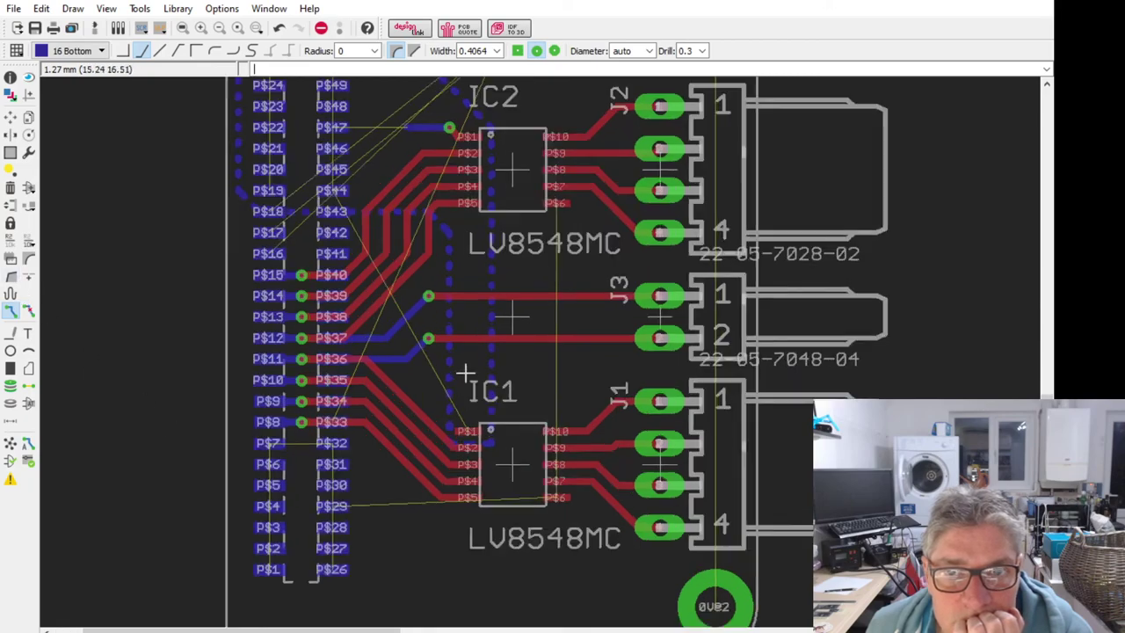
scroll(466, 373, up, 1)
scroll(506, 501, down, 2)
scroll(519, 360, up, 1)
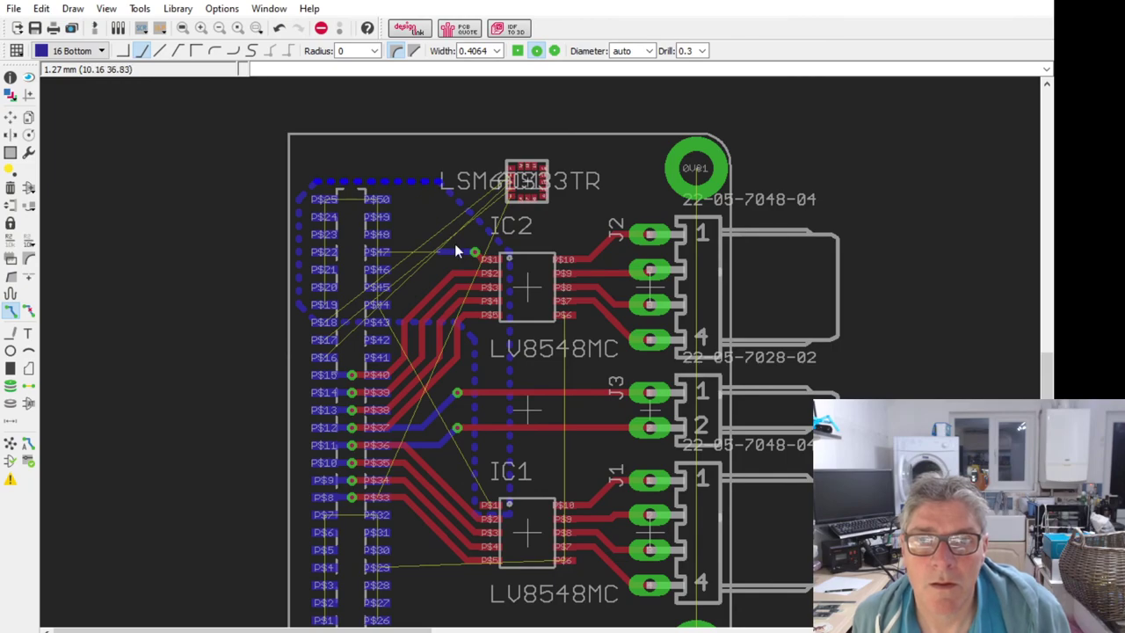
click(501, 308)
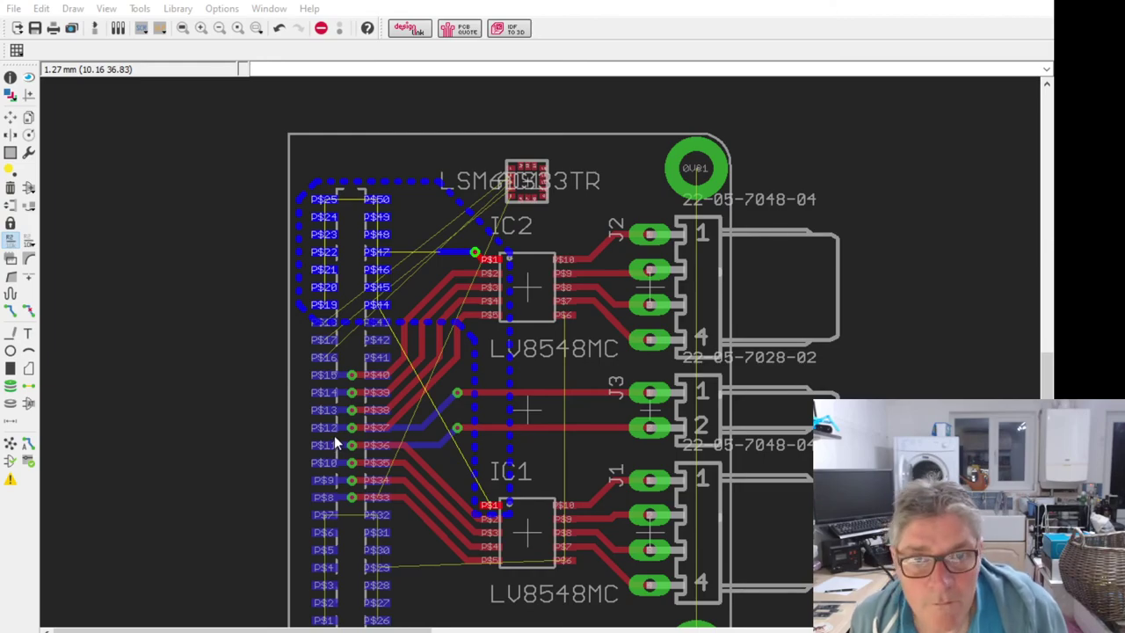
Step: Clear the net highlight and zoom out and back in on the board
click(181, 407)
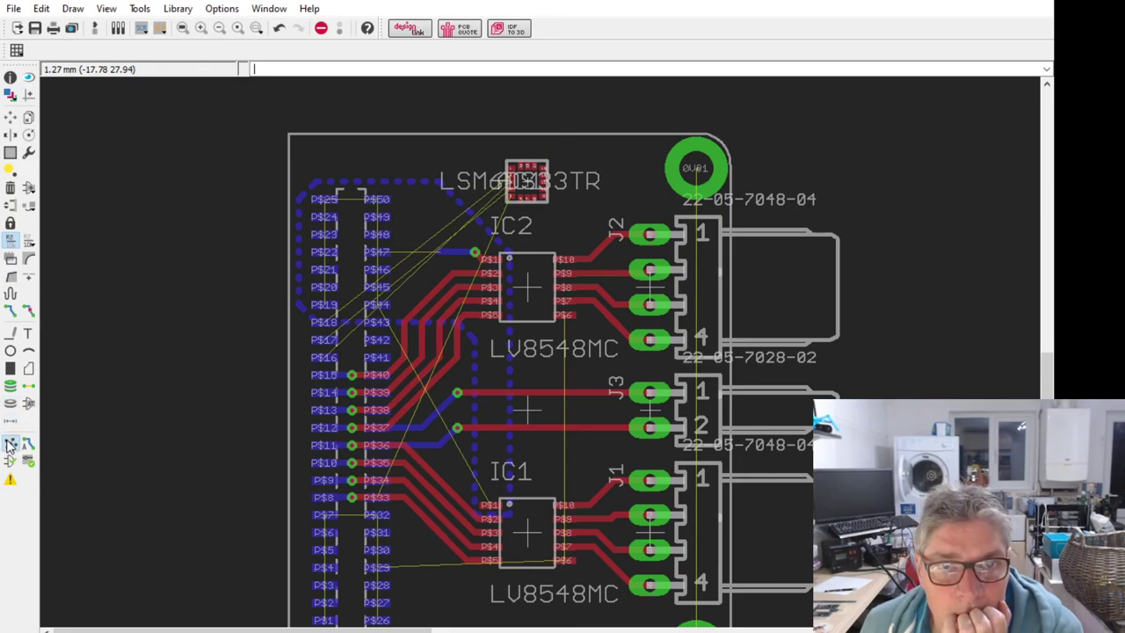
scroll(264, 255, down, 3)
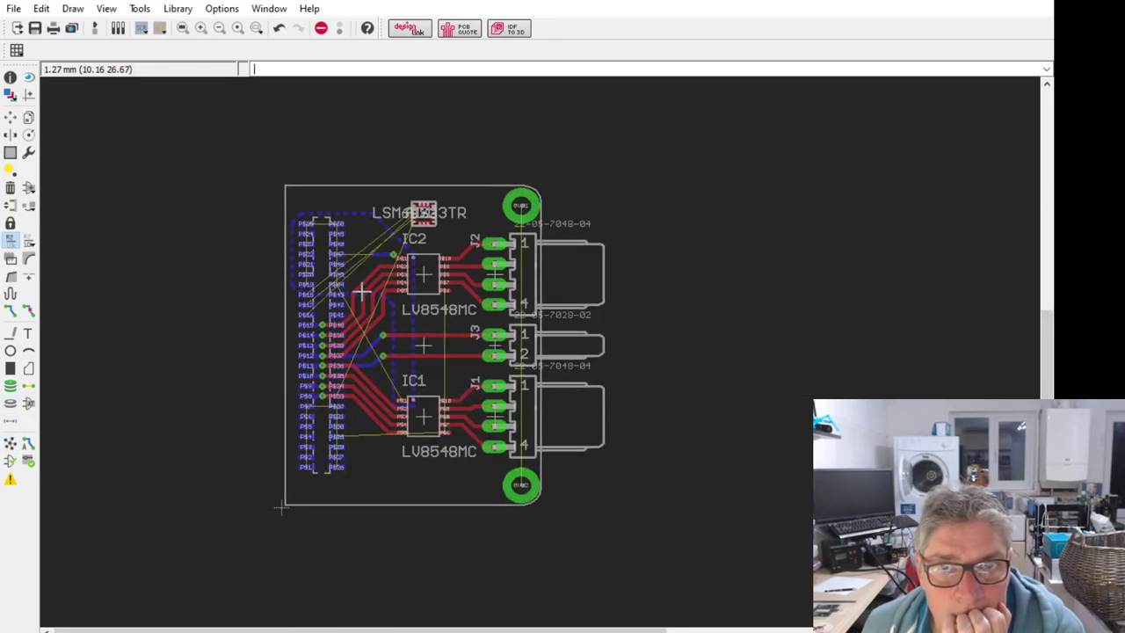
scroll(290, 268, up, 3)
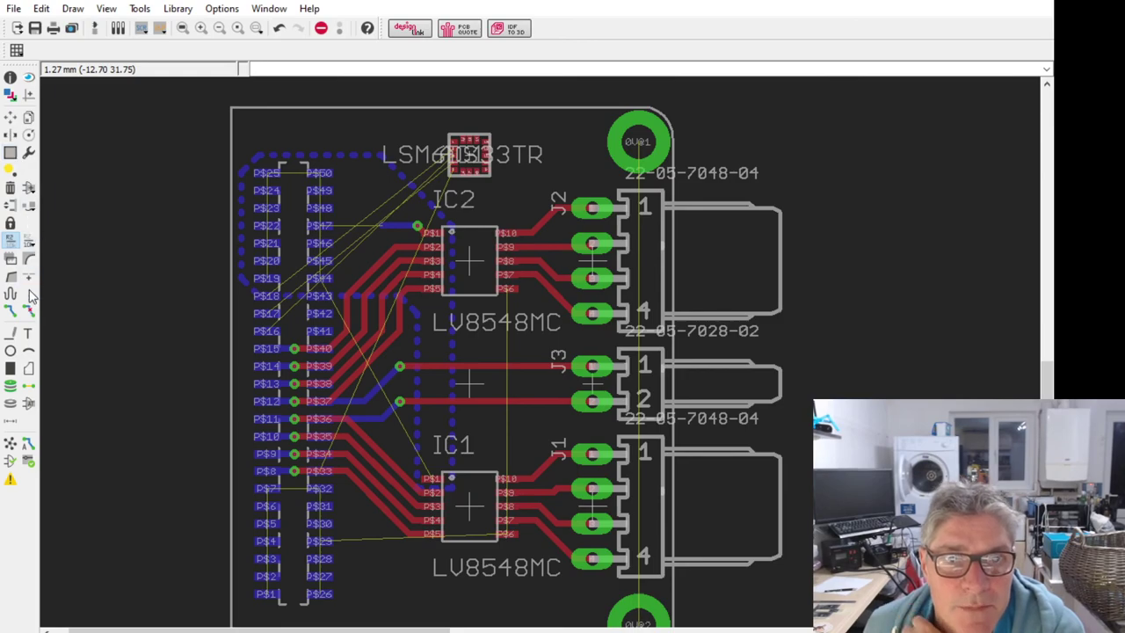
Step: Outline a bottom-layer pour from beside P$8 around IC1 and IC2 to the bottom edge, varying bend styles
click(32, 371)
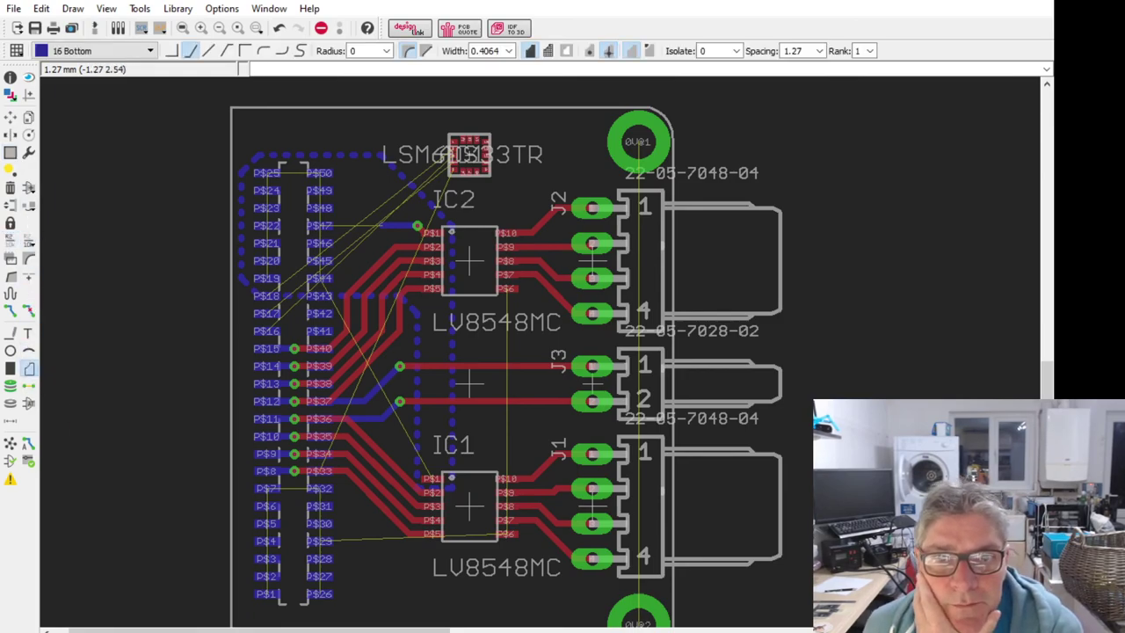
click(240, 475)
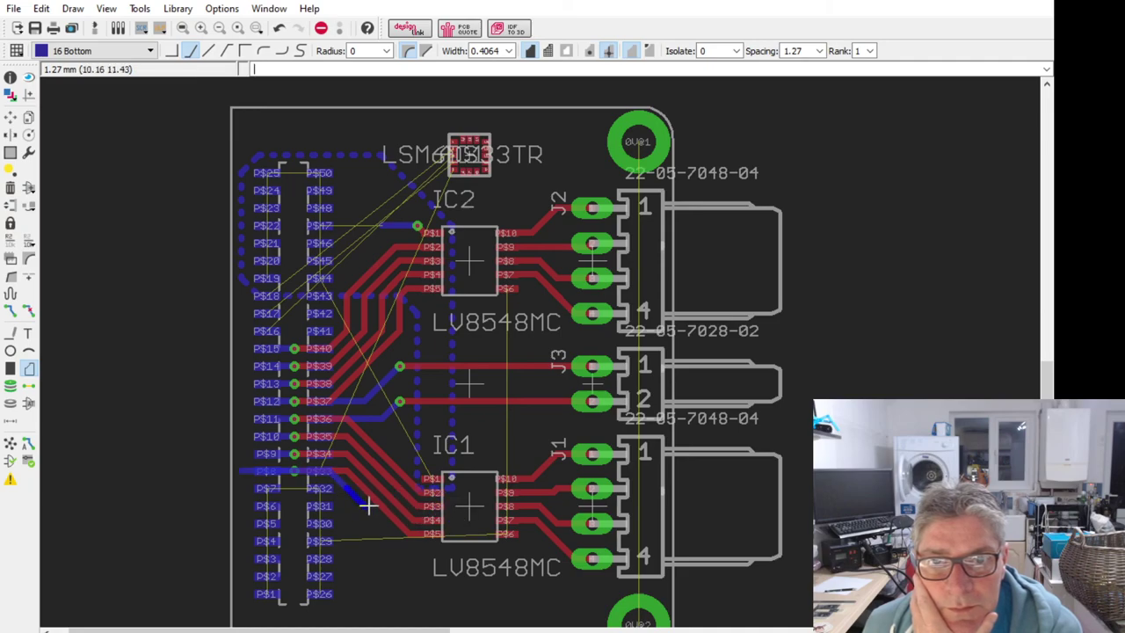
click(345, 486)
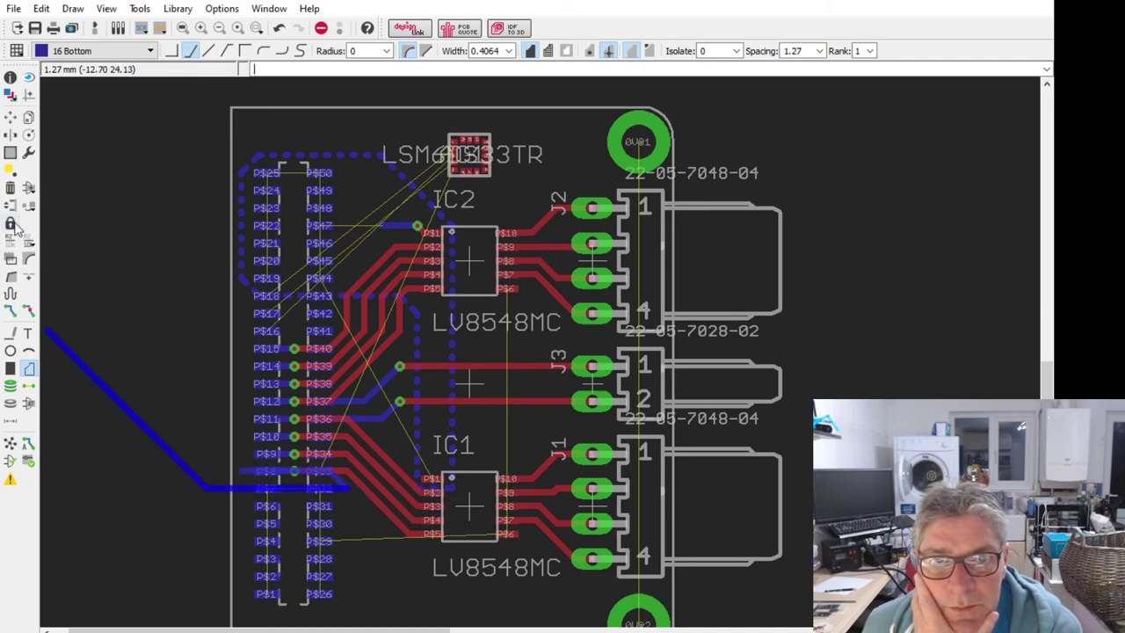
click(226, 51)
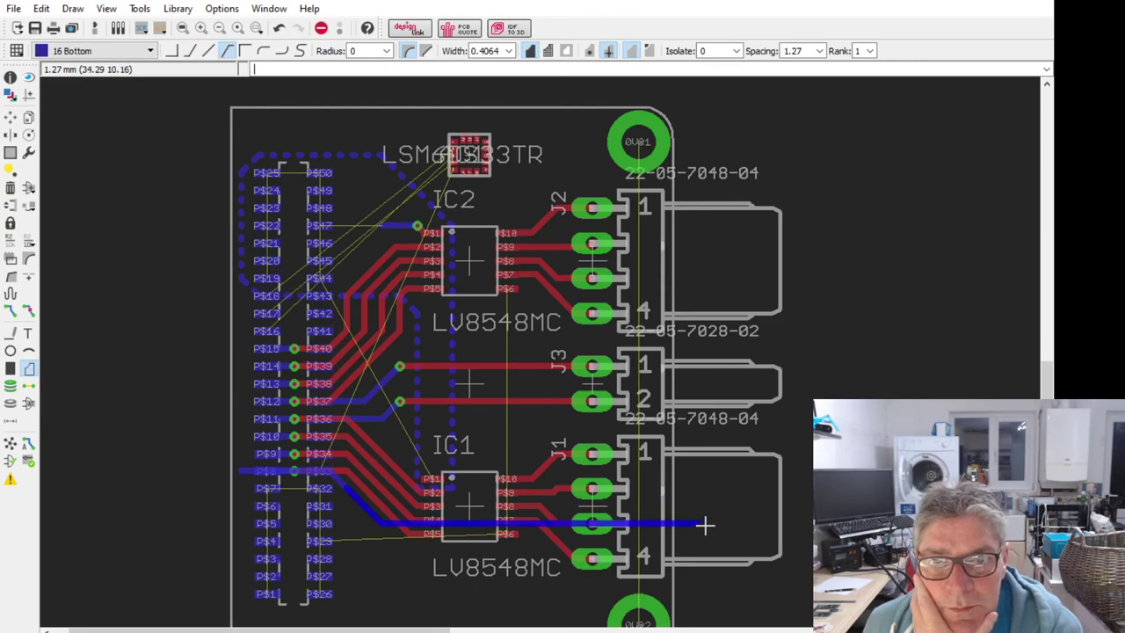
click(488, 502)
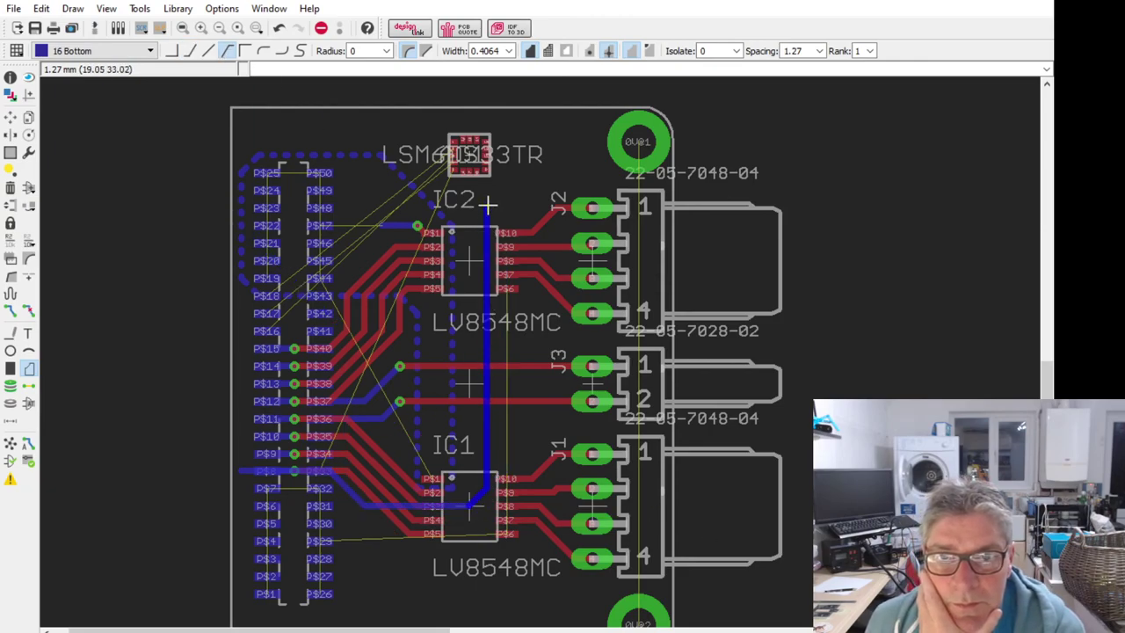
click(189, 51)
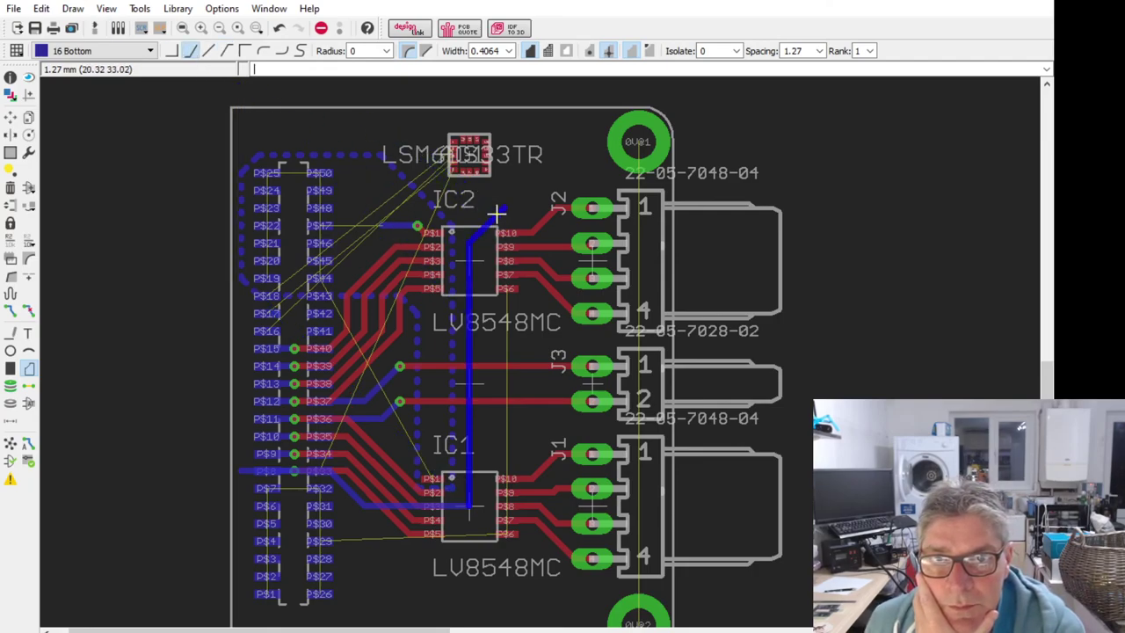
click(503, 209)
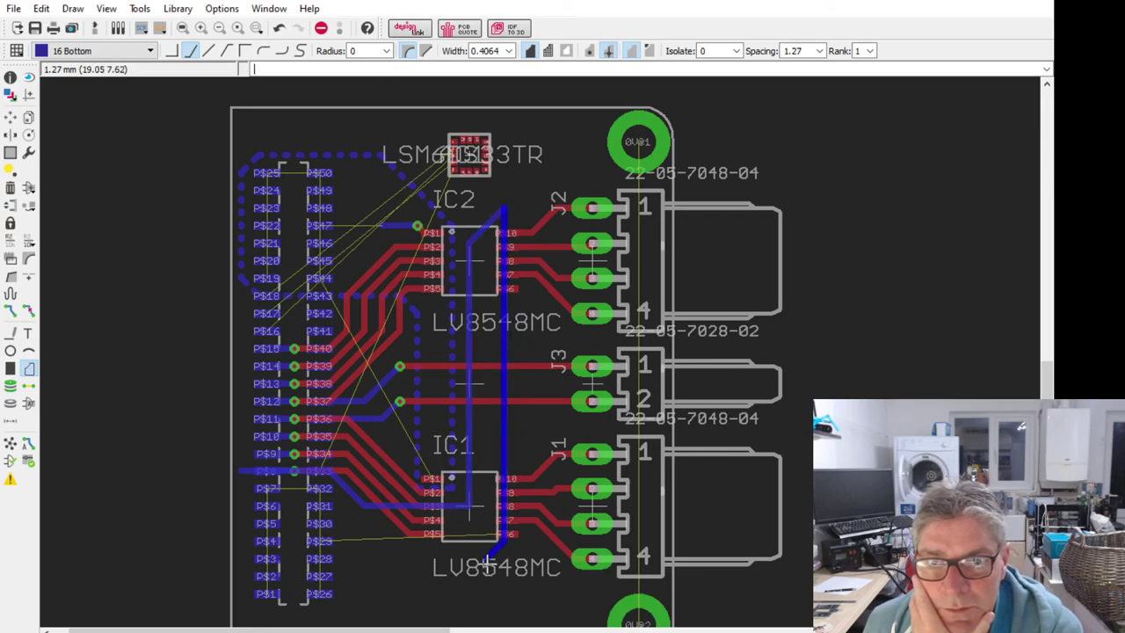
click(414, 609)
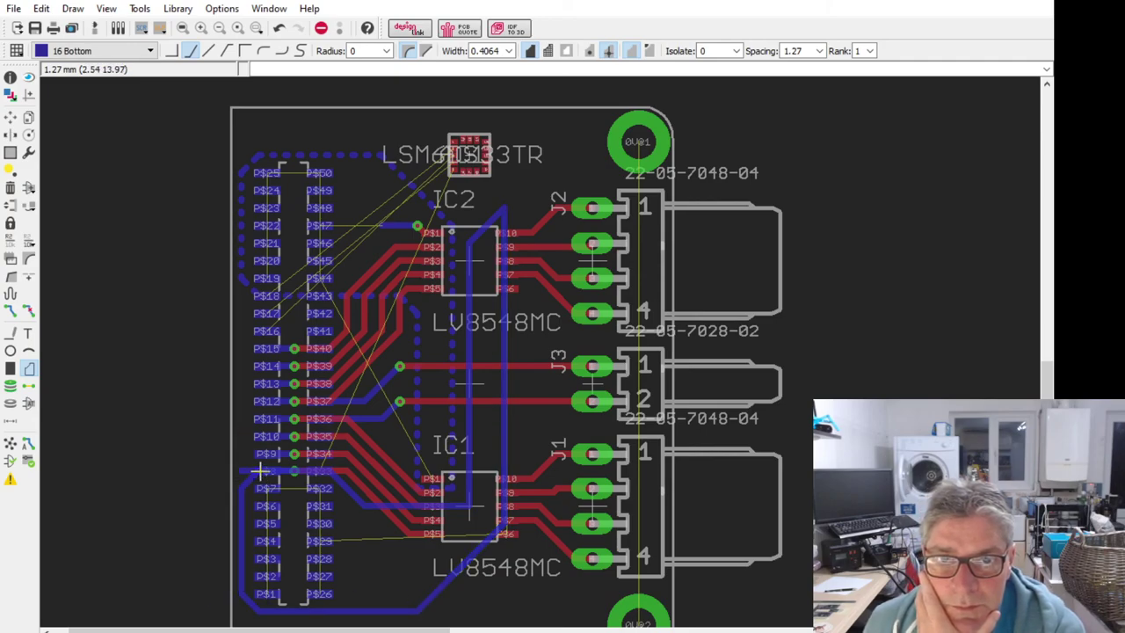
key(Escape)
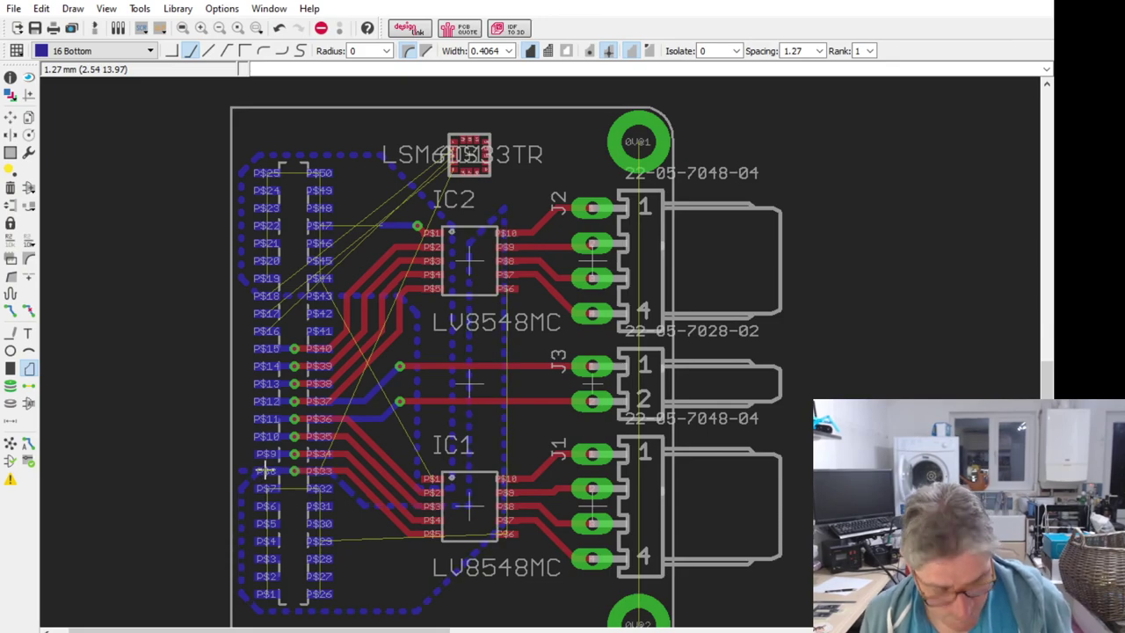
Step: Delete the just-drawn pour outline beside pad P$8
scroll(264, 471, up, 6)
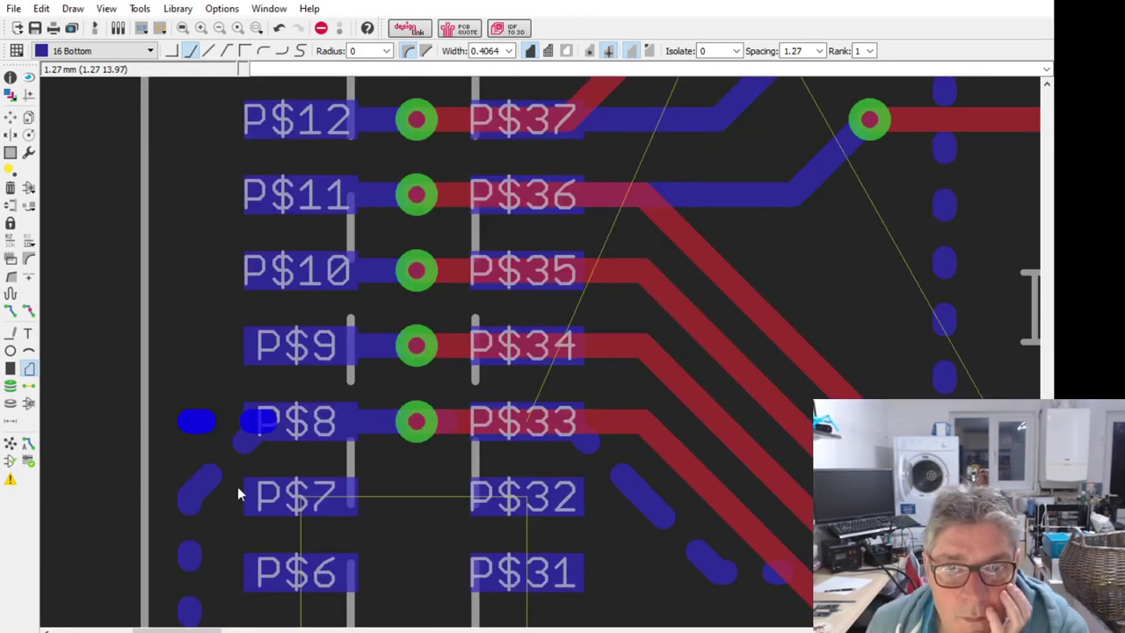
key(Escape)
scroll(308, 253, down, 1)
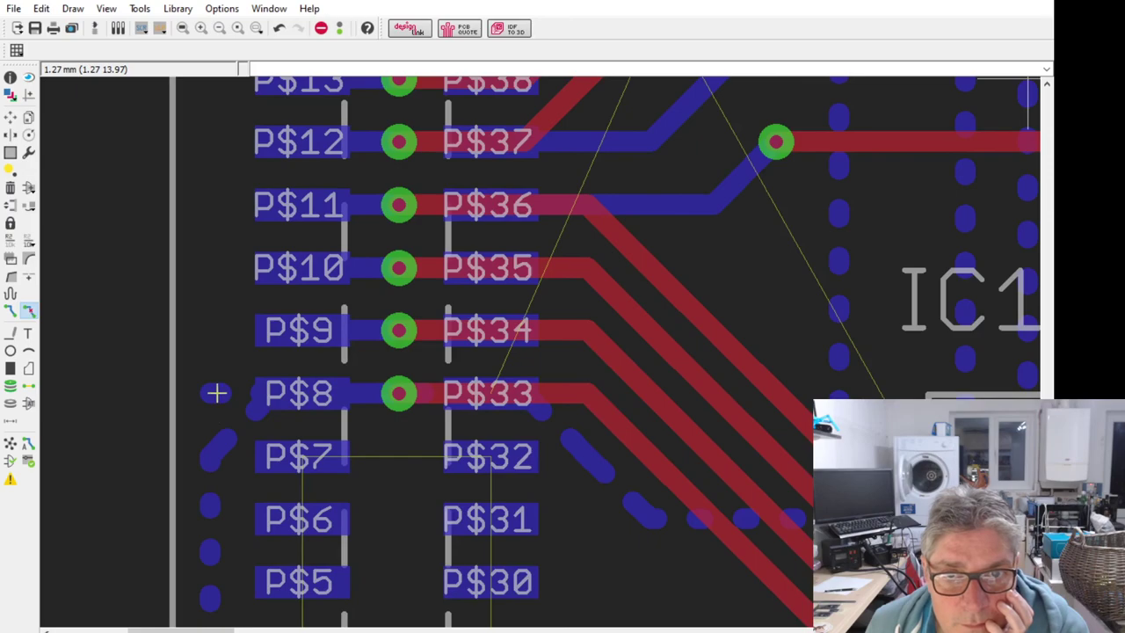
click(215, 393)
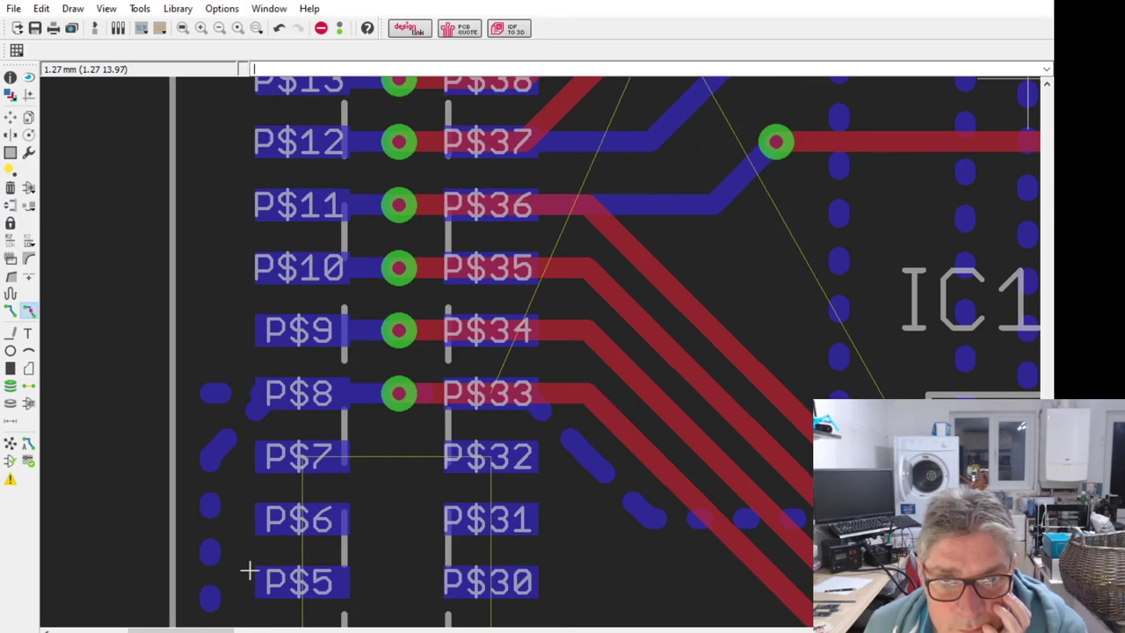
click(215, 387)
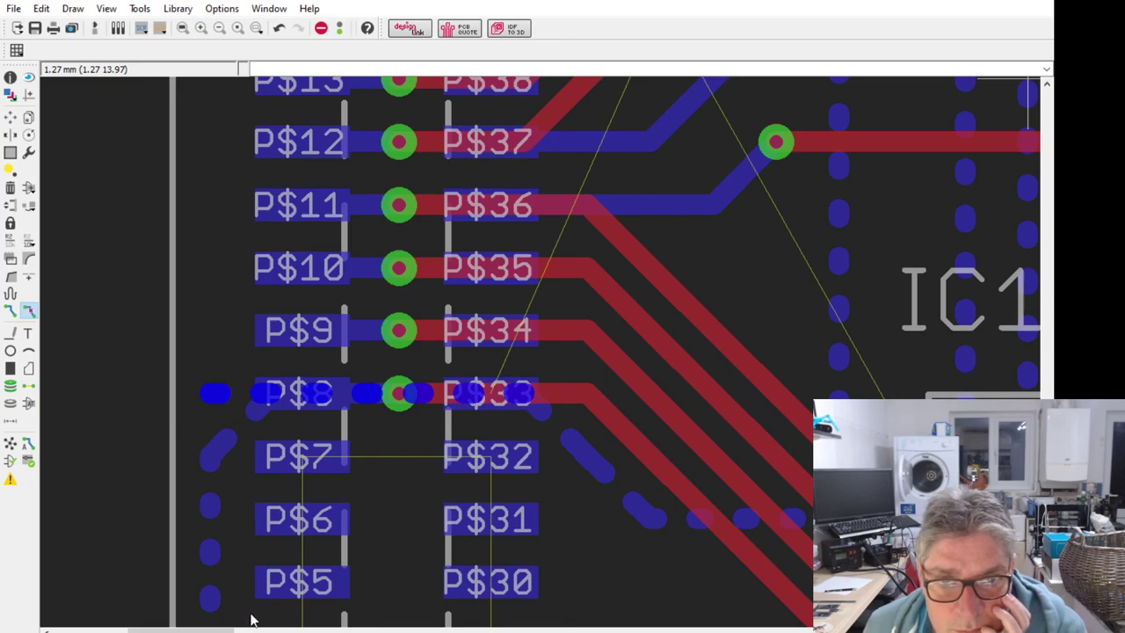
scroll(307, 281, down, 3)
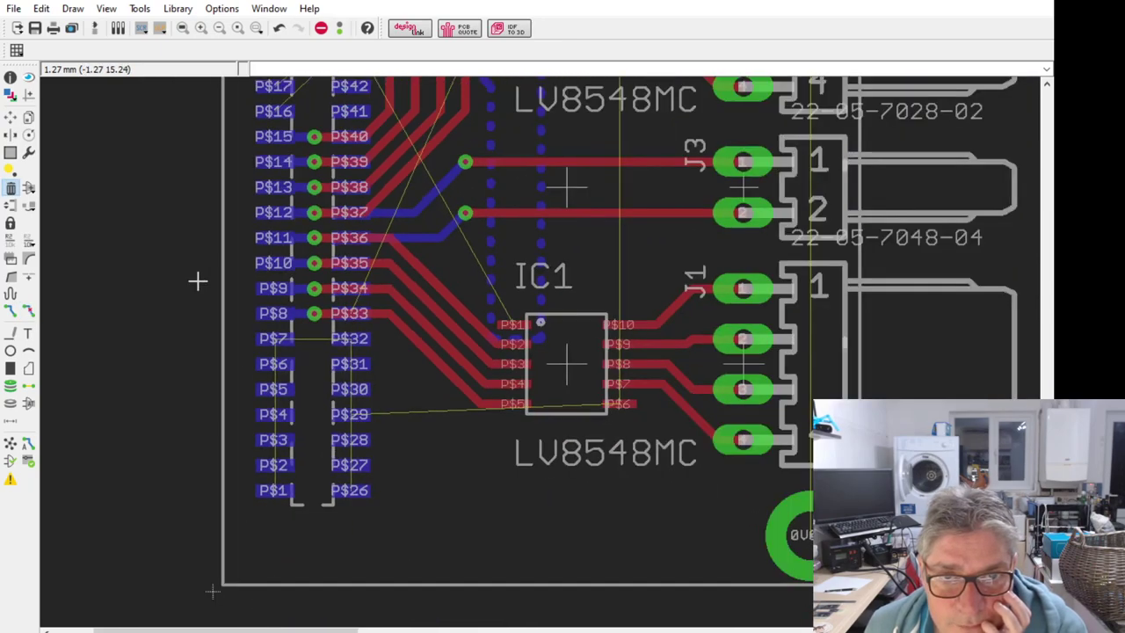
Step: Draw a polygon outline from pad P$8 past IC1 to the bottom edge and bottom-left corner
click(28, 368)
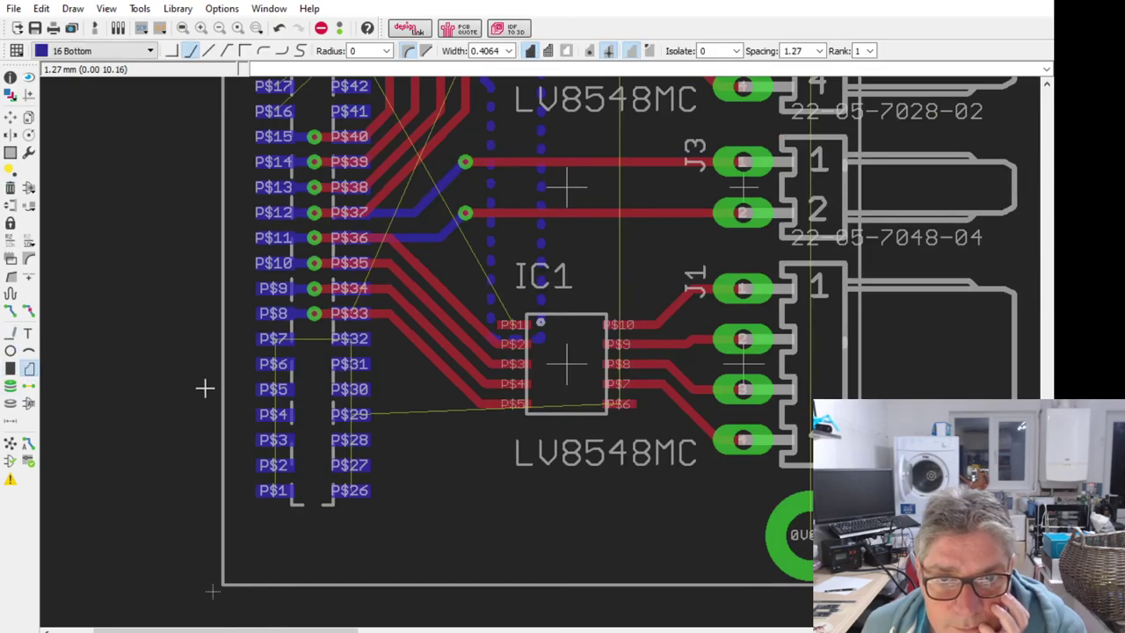
click(280, 338)
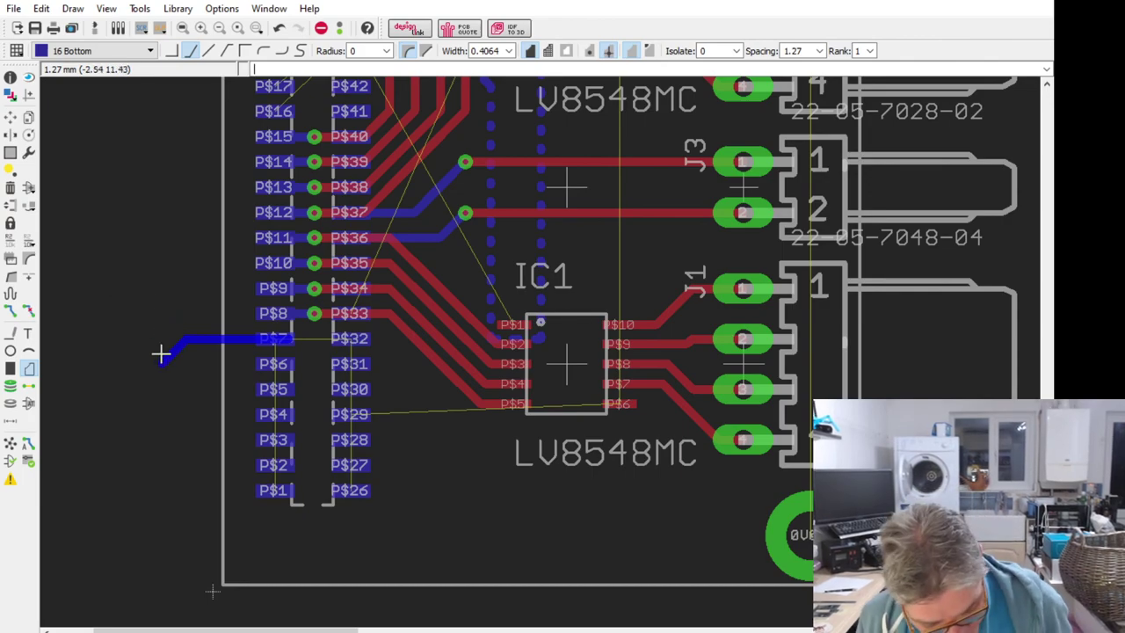
key(Escape)
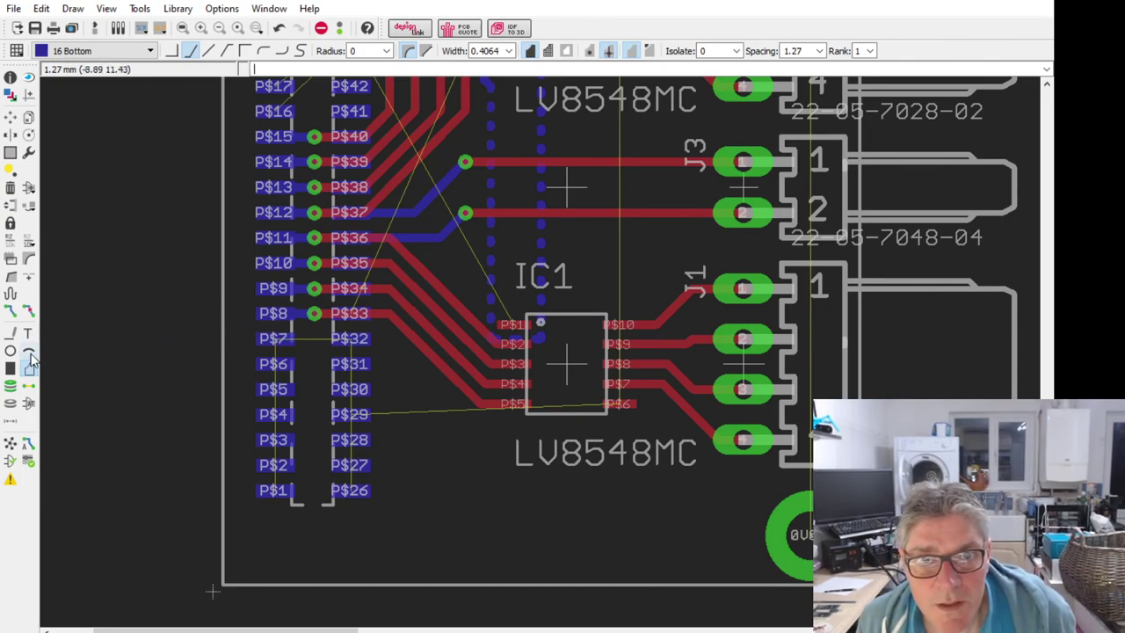
click(274, 326)
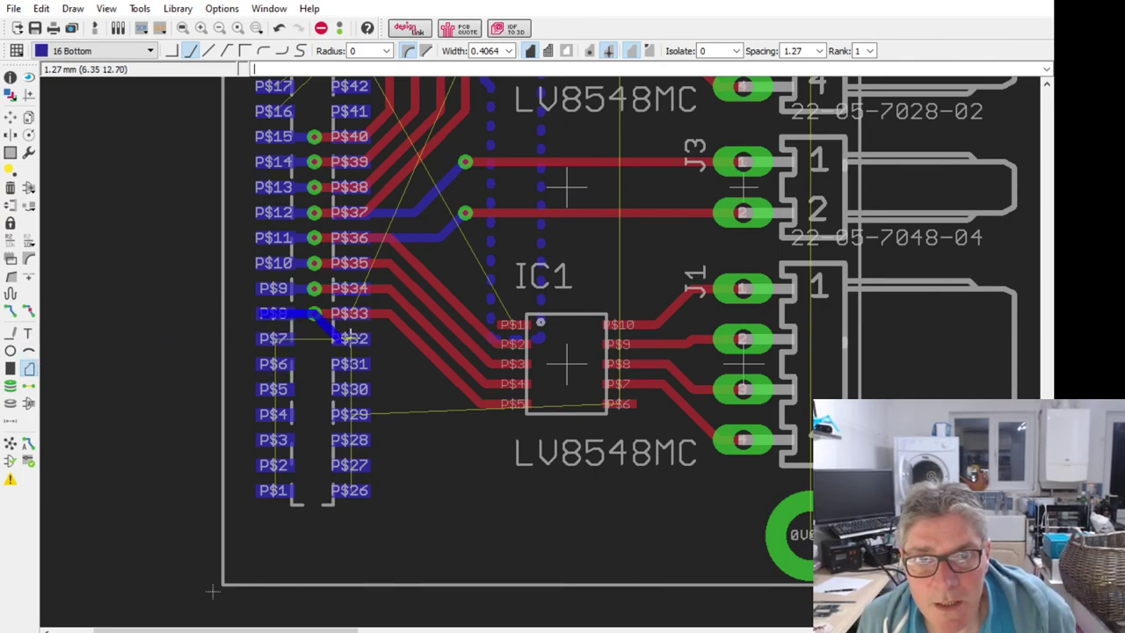
click(464, 387)
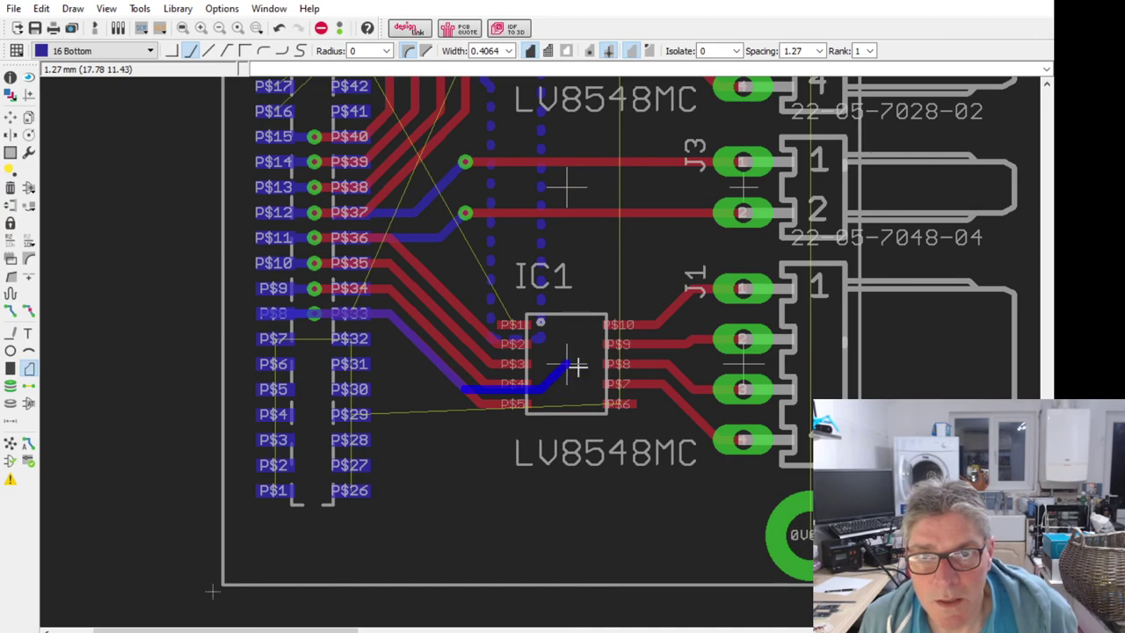
scroll(527, 558, down, 4)
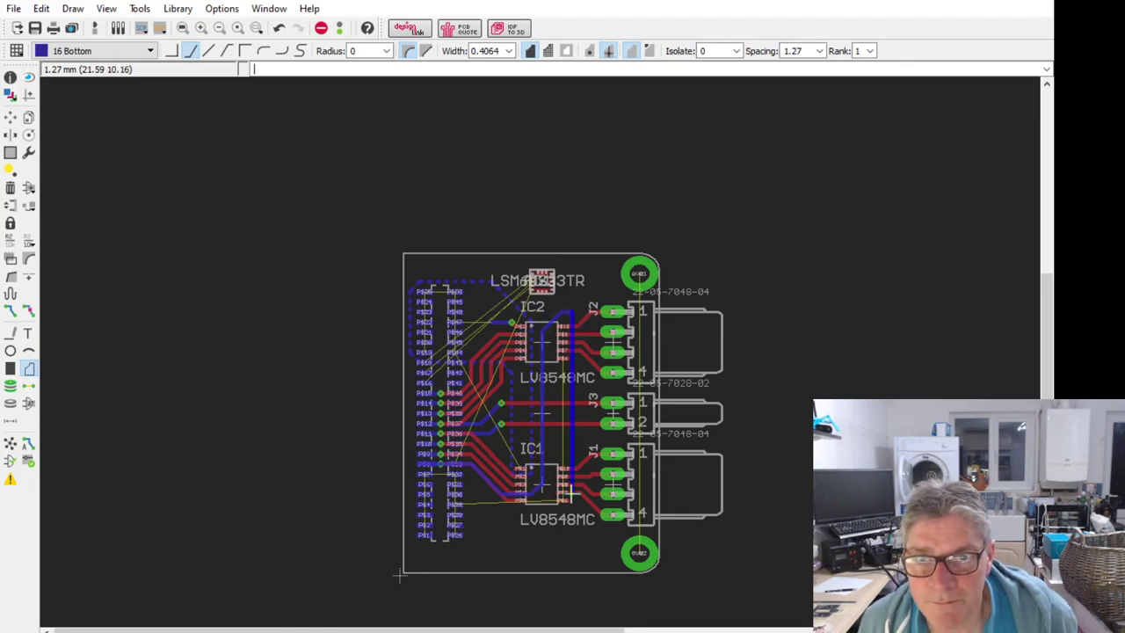
scroll(562, 515, down, 2)
scroll(531, 537, up, 2)
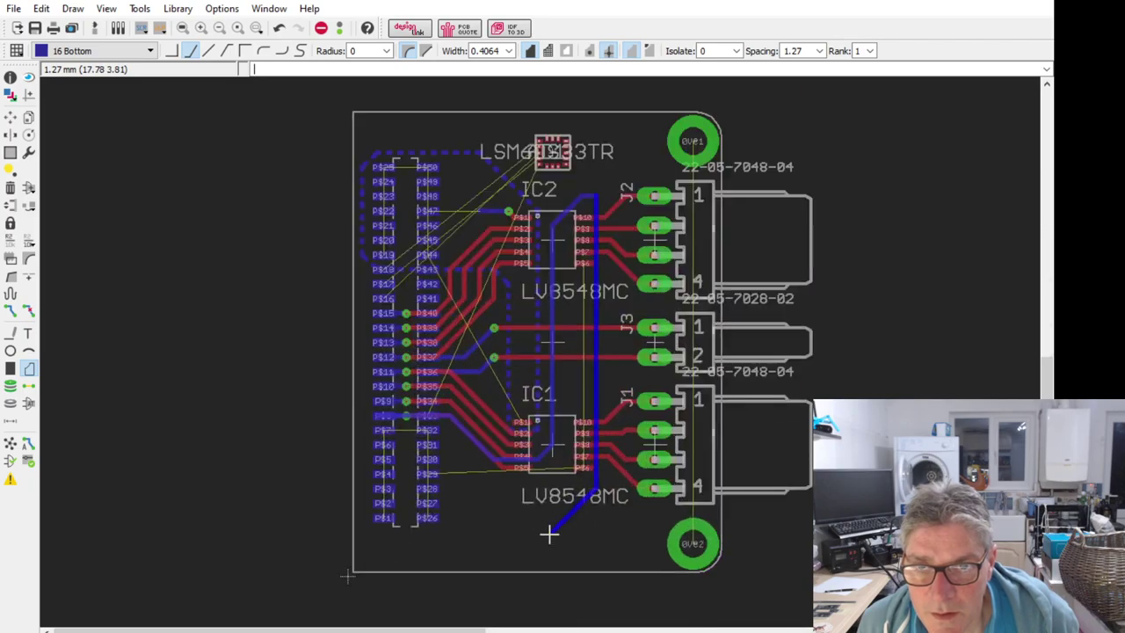
click(549, 532)
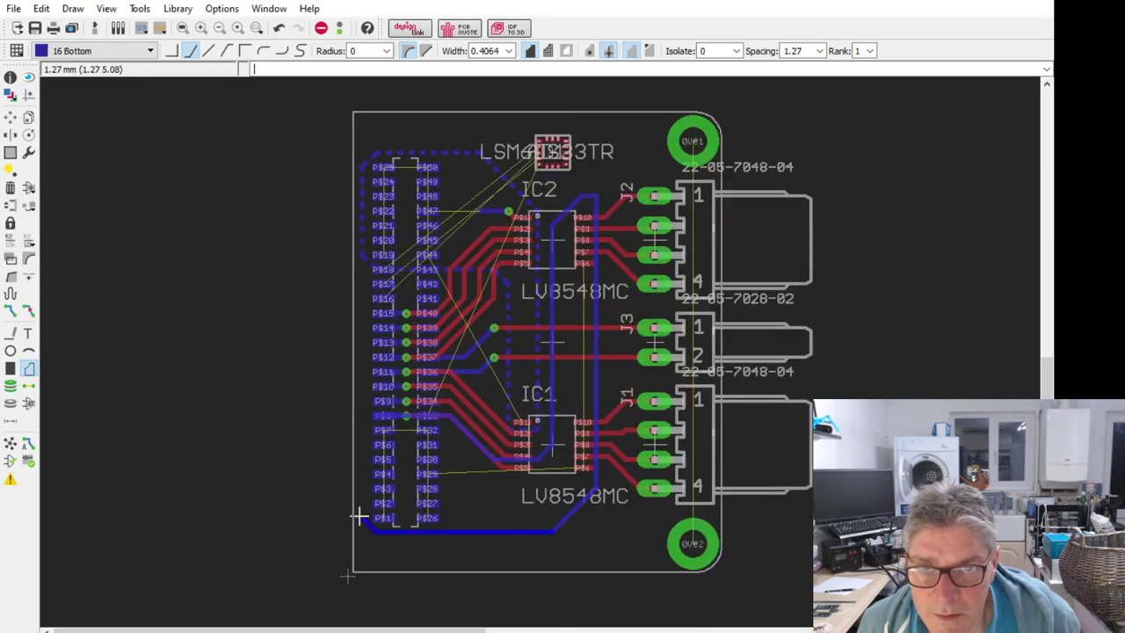
click(366, 526)
Step: Close the bottom-layer polygon outline back at pad P$8
scroll(373, 428, up, 2)
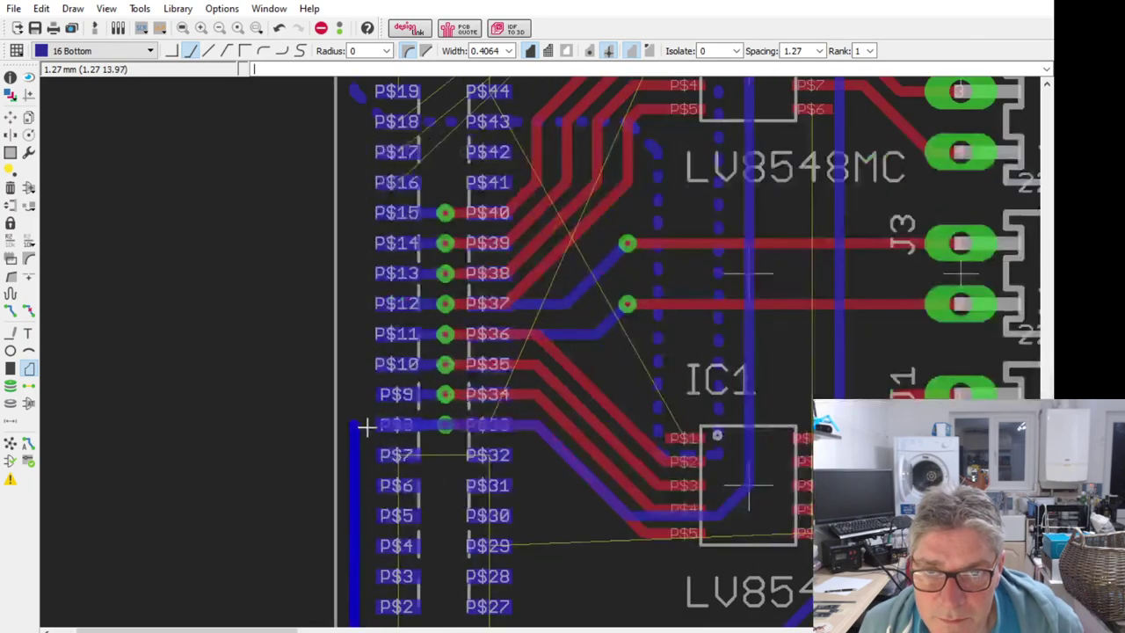
click(384, 427)
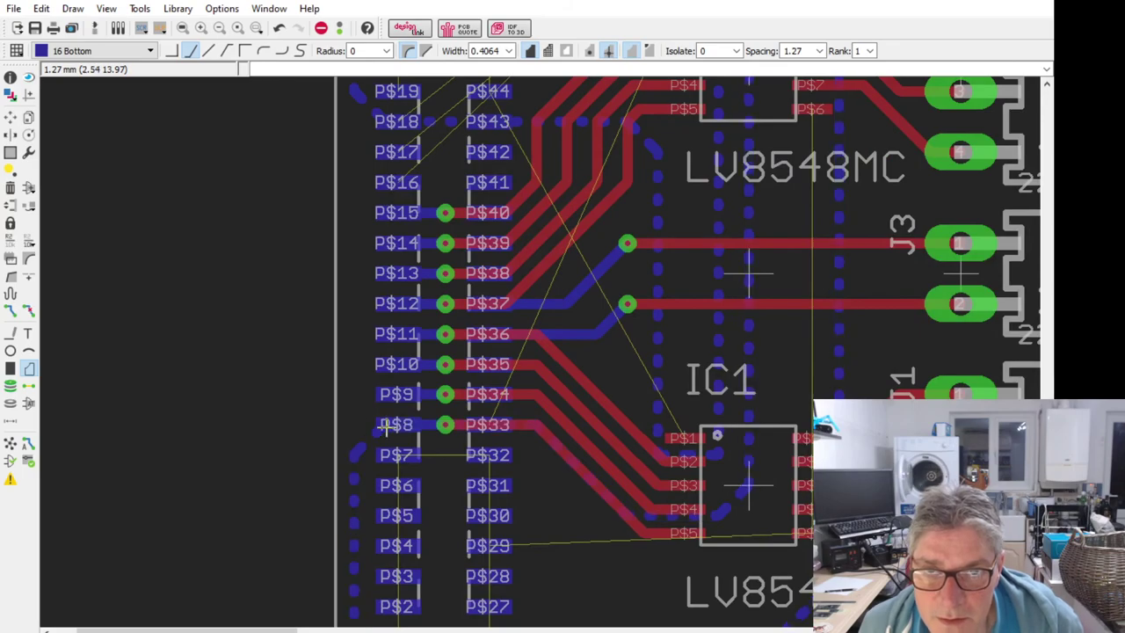
click(385, 427)
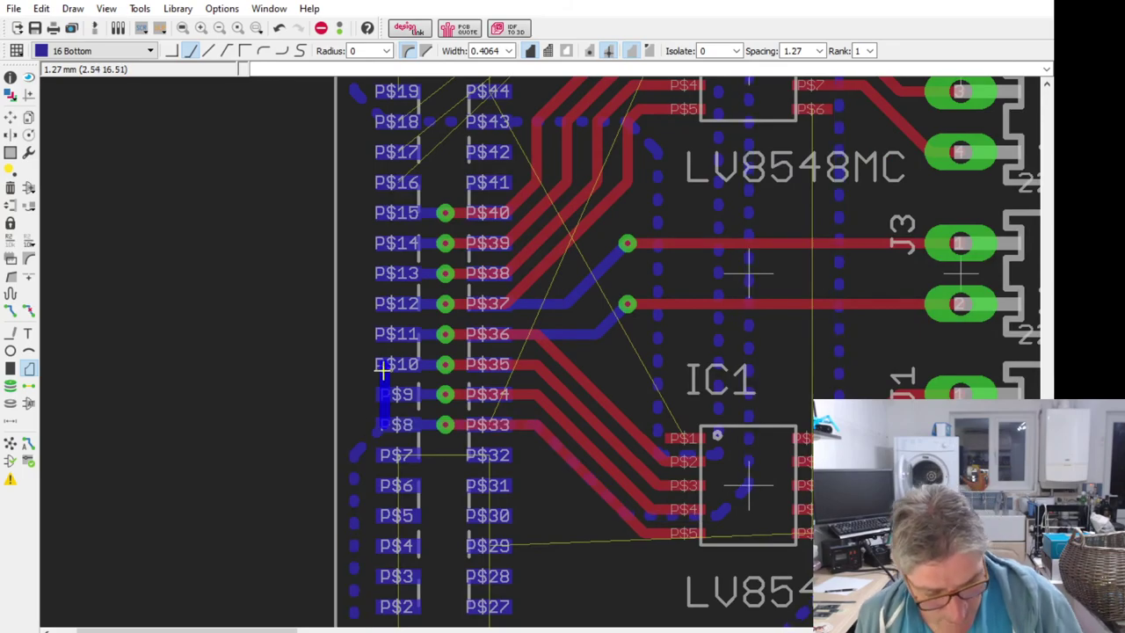
key(Escape)
Step: End the Polygon command and zoom out to view the whole board
scroll(346, 150, down, 4)
scroll(452, 392, up, 3)
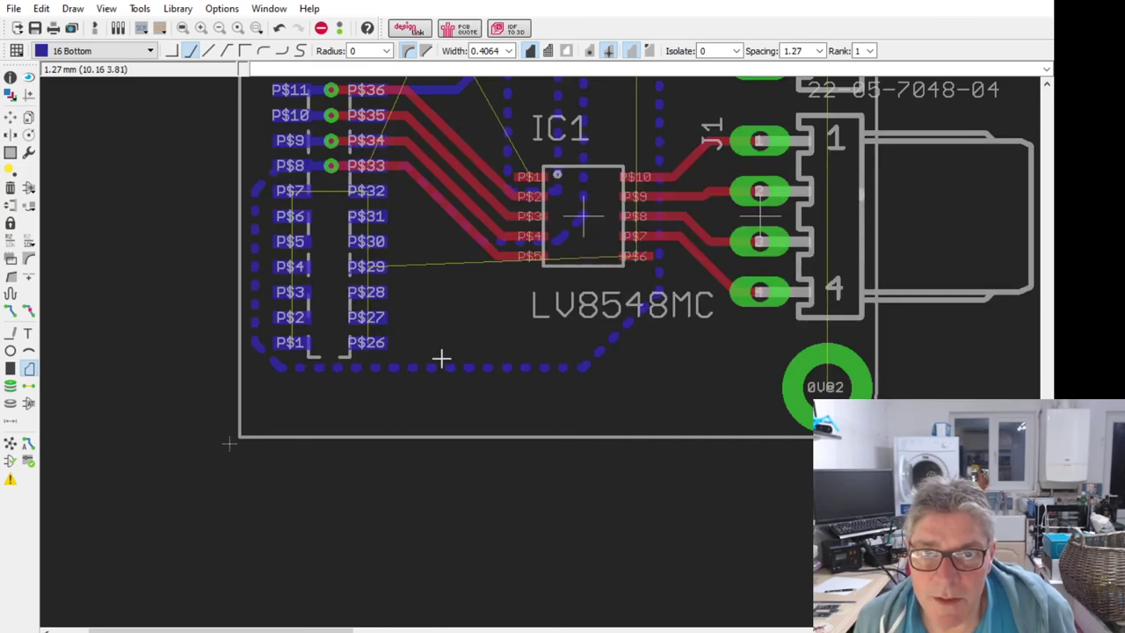
key(Escape)
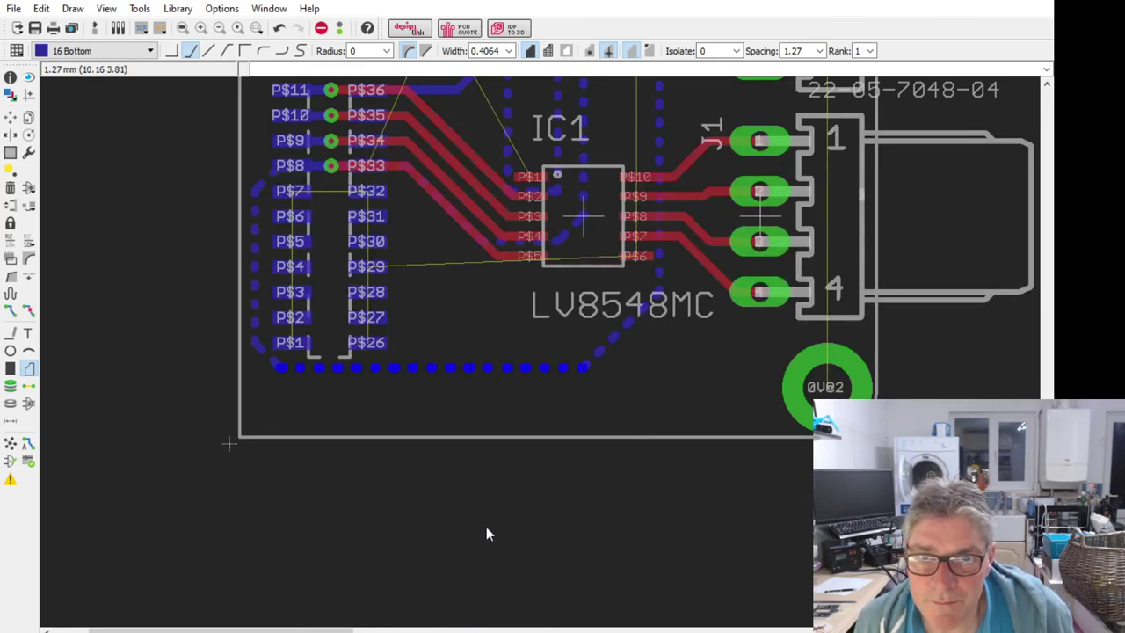
key(Escape)
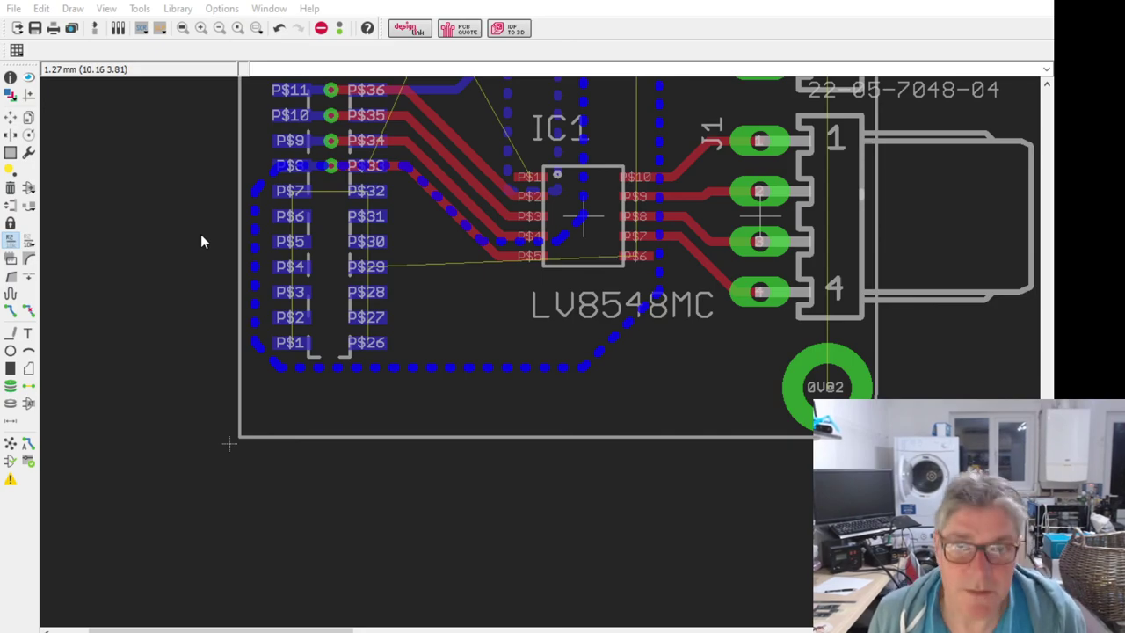
key(Escape)
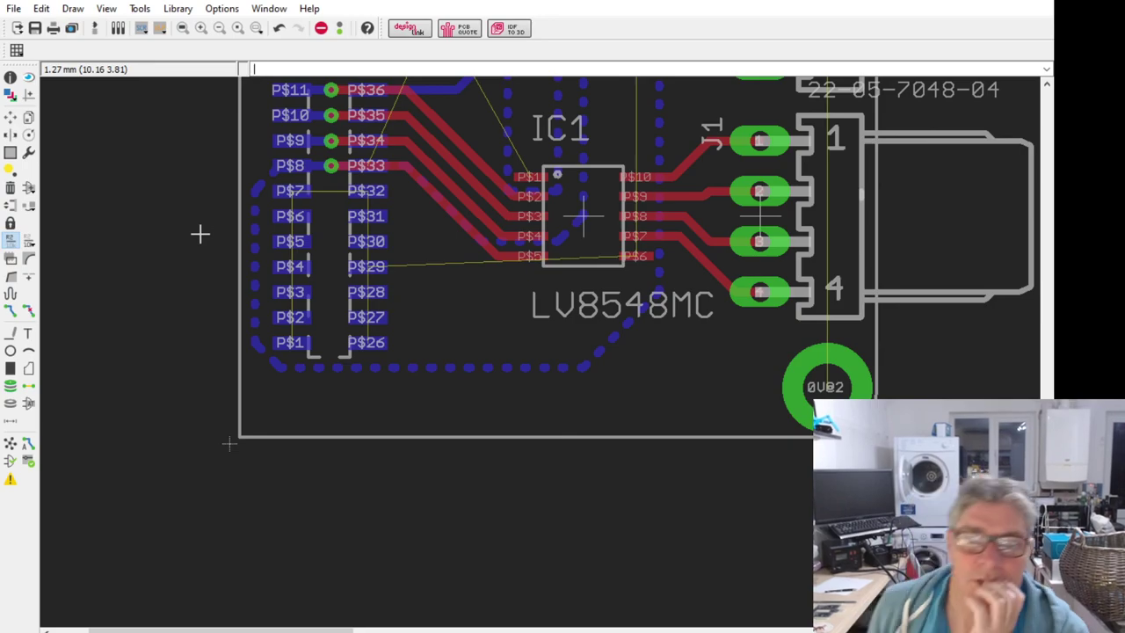
scroll(344, 553, down, 2)
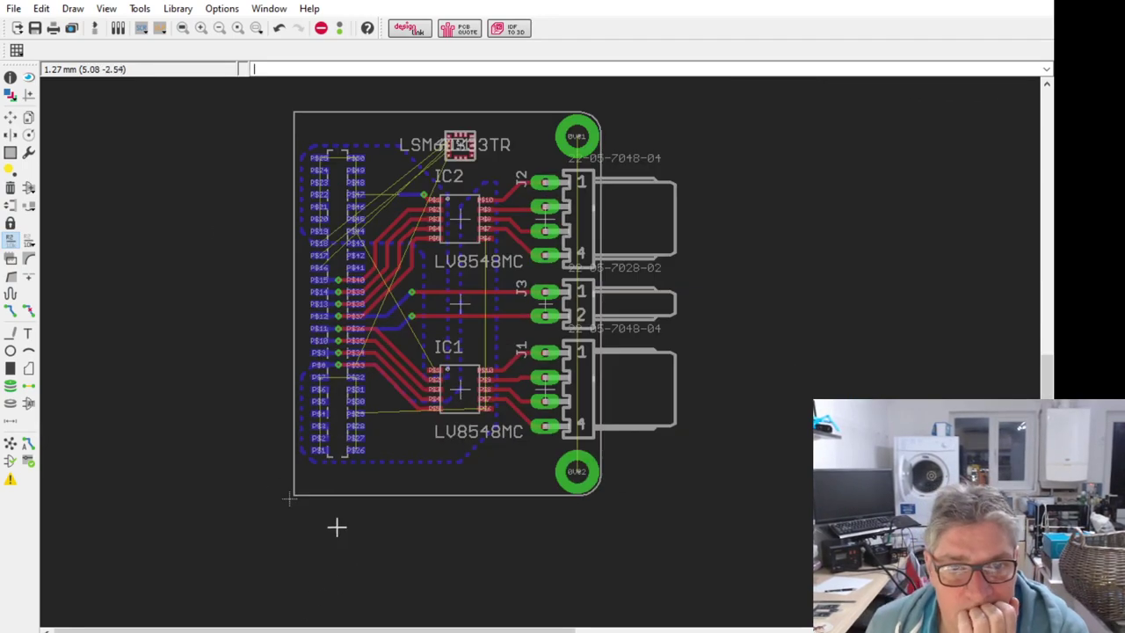
scroll(337, 527, up, 2)
scroll(301, 498, up, 2)
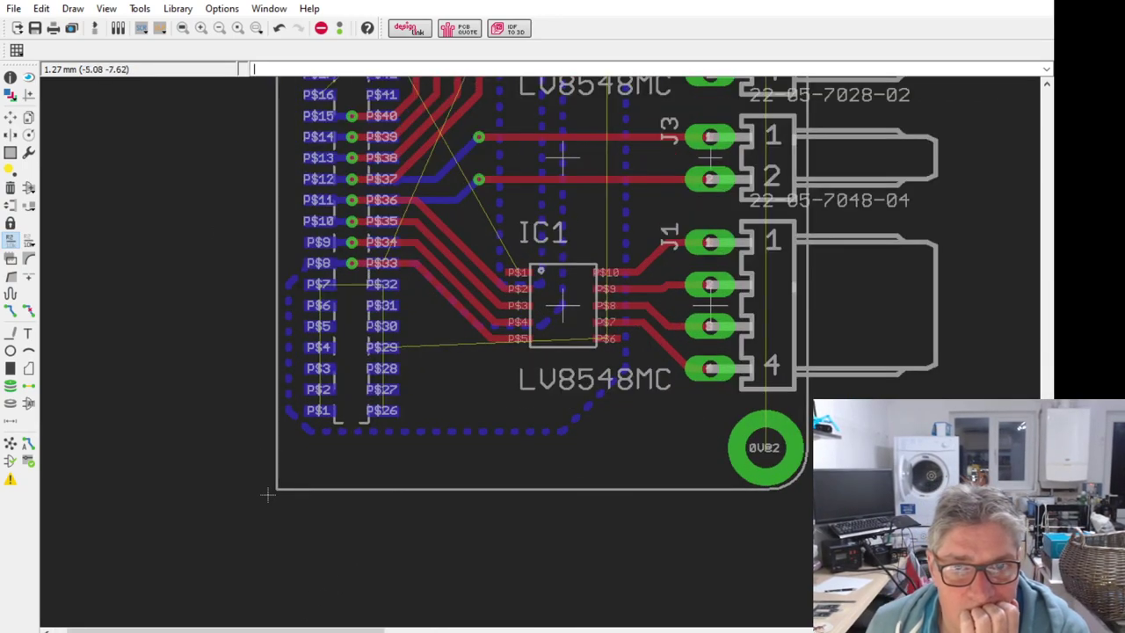
scroll(267, 494, down, 3)
scroll(230, 607, up, 2)
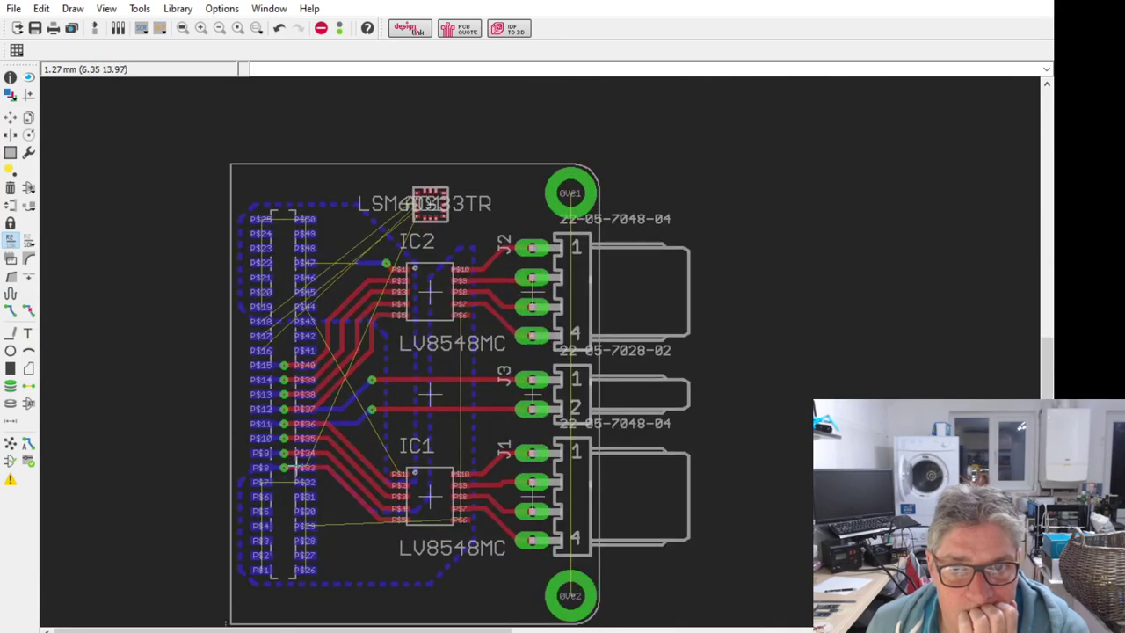
Step: Move the polygon outline edge beside IC2 to a new position
click(9, 120)
scroll(499, 410, up, 2)
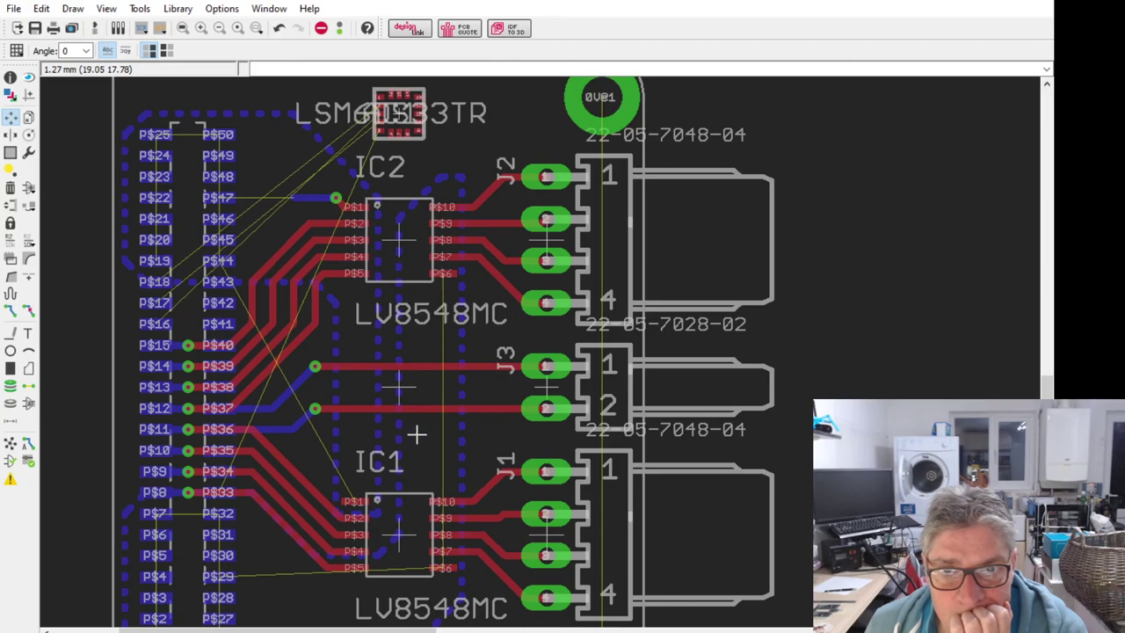
scroll(455, 323, up, 2)
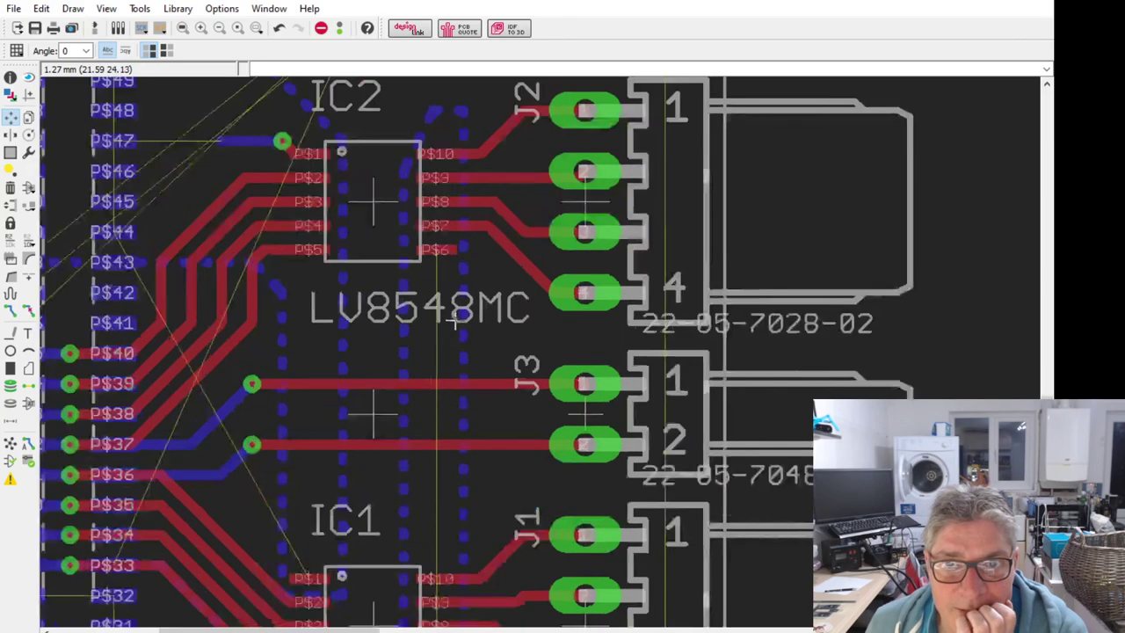
scroll(458, 189, up, 1)
scroll(400, 216, down, 2)
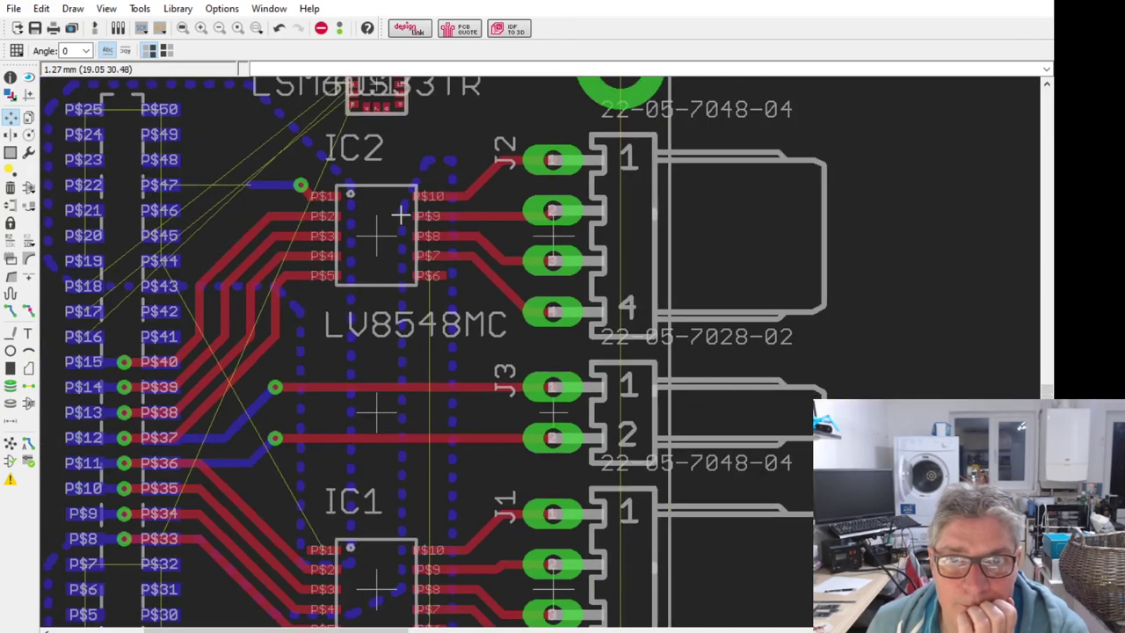
click(400, 160)
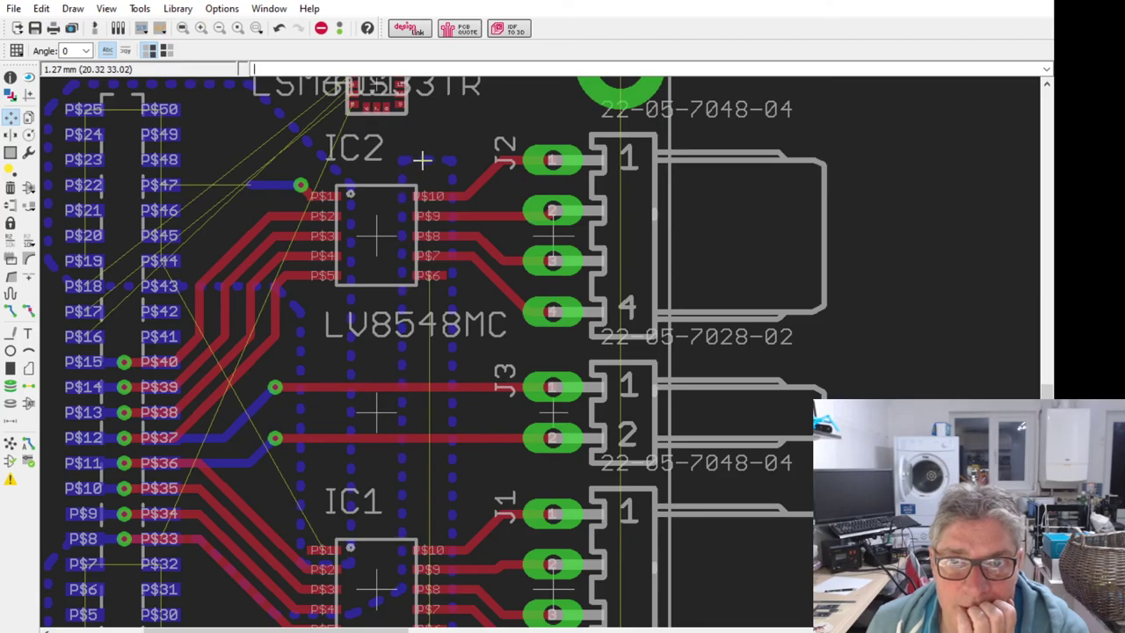
click(423, 174)
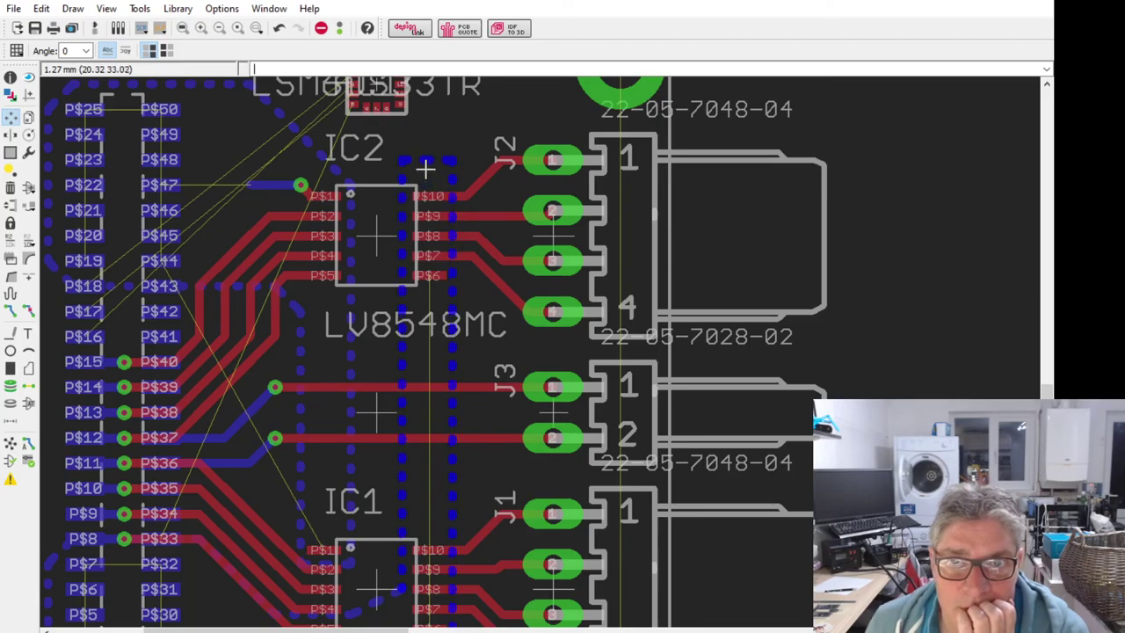
scroll(425, 172, down, 6)
scroll(423, 329, up, 4)
scroll(423, 330, up, 2)
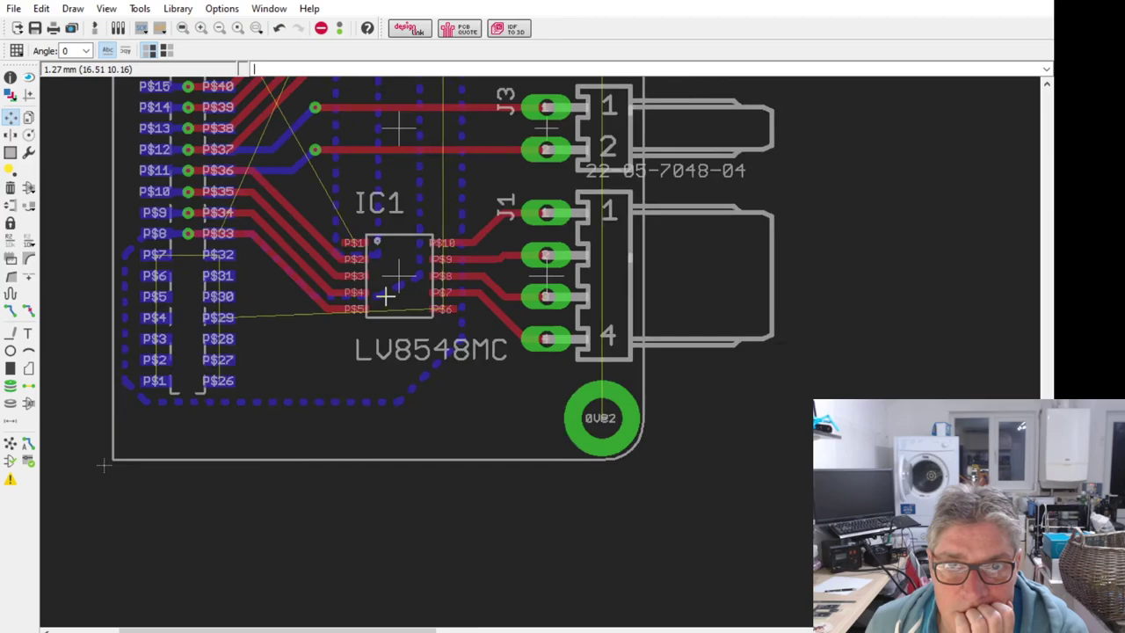
scroll(382, 305, down, 3)
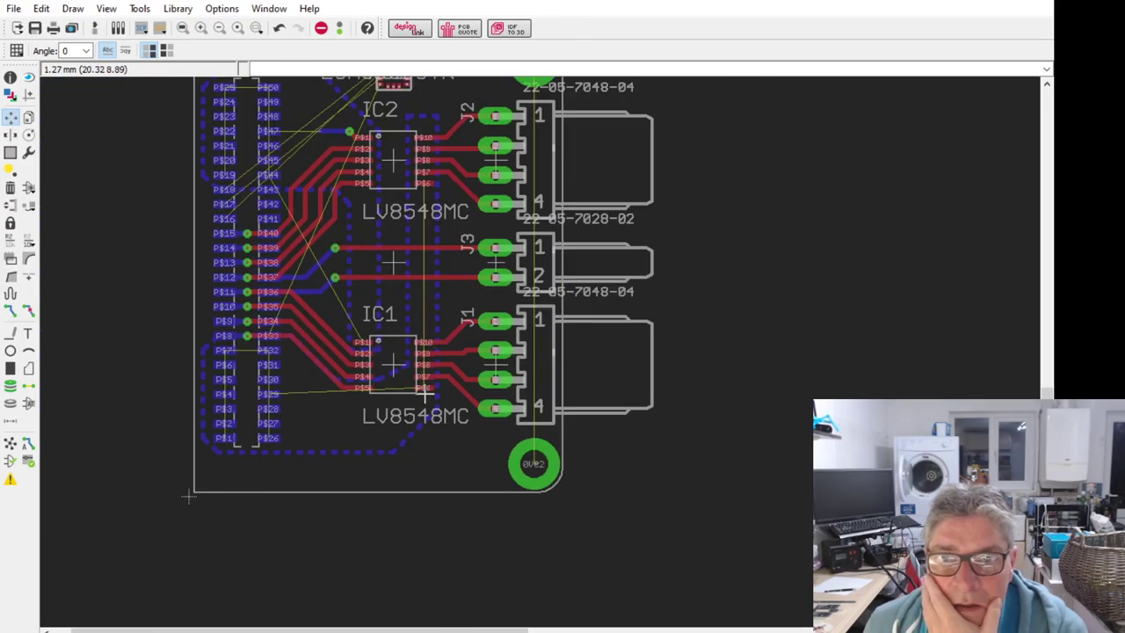
scroll(405, 414, up, 3)
scroll(405, 414, down, 5)
Step: Inspect the layout around IC1, then end the Move command
scroll(398, 246, up, 2)
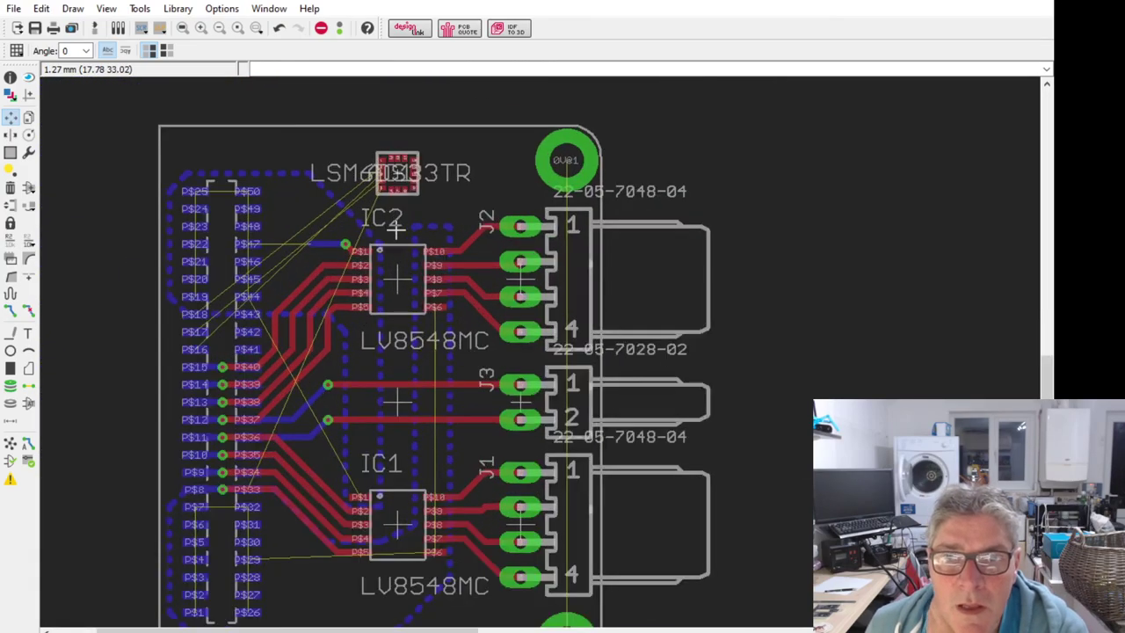
scroll(275, 521, down, 2)
scroll(275, 520, up, 2)
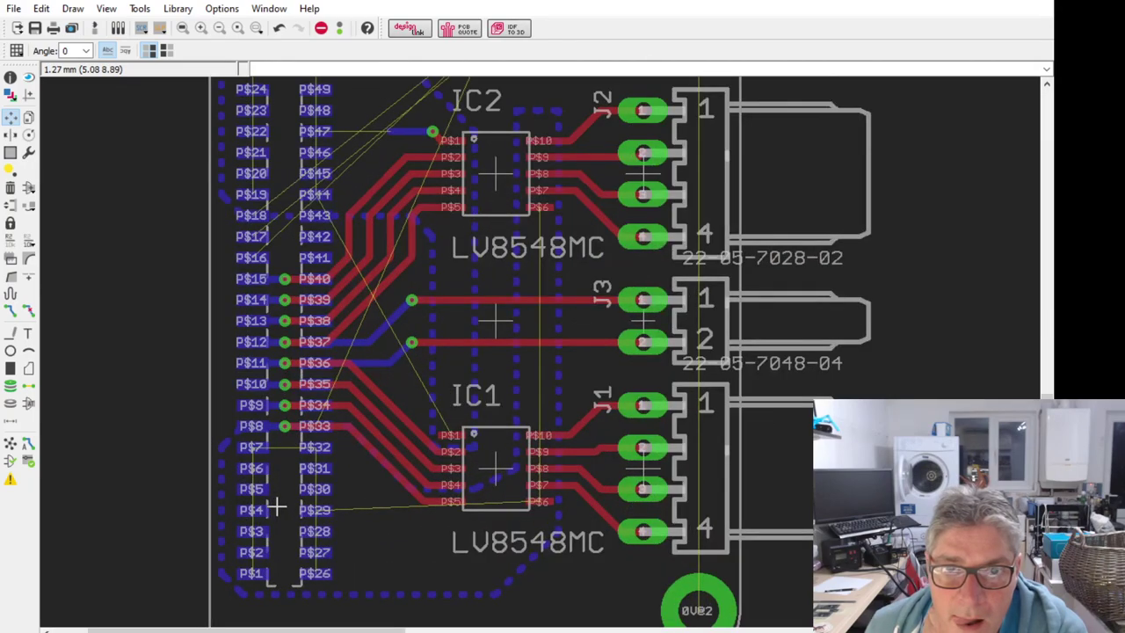
scroll(275, 506, up, 2)
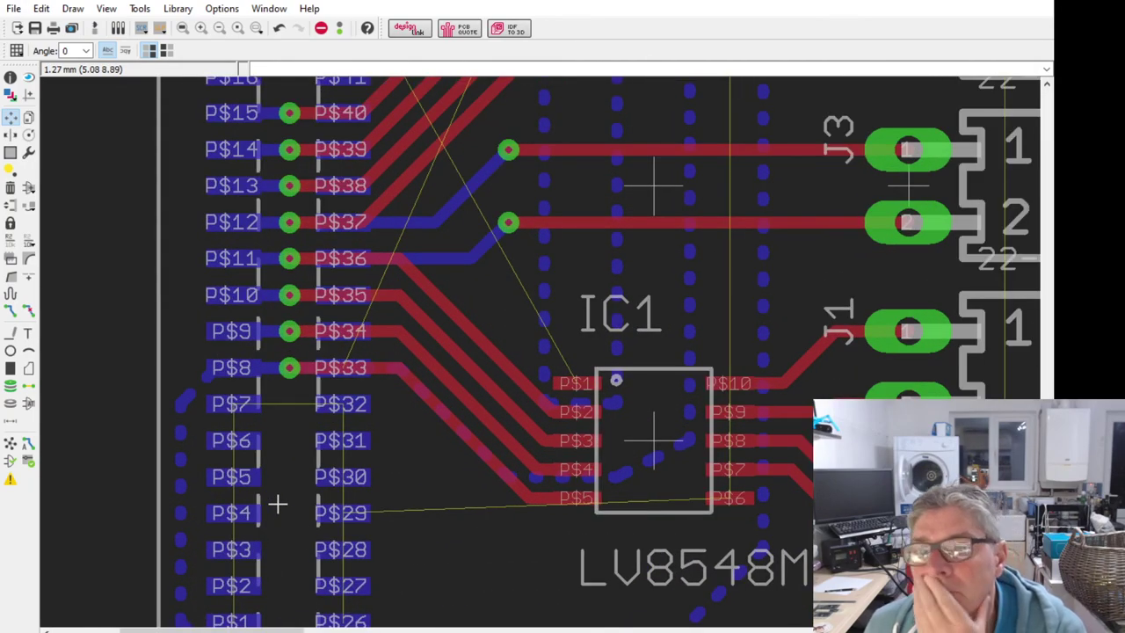
scroll(277, 504, down, 3)
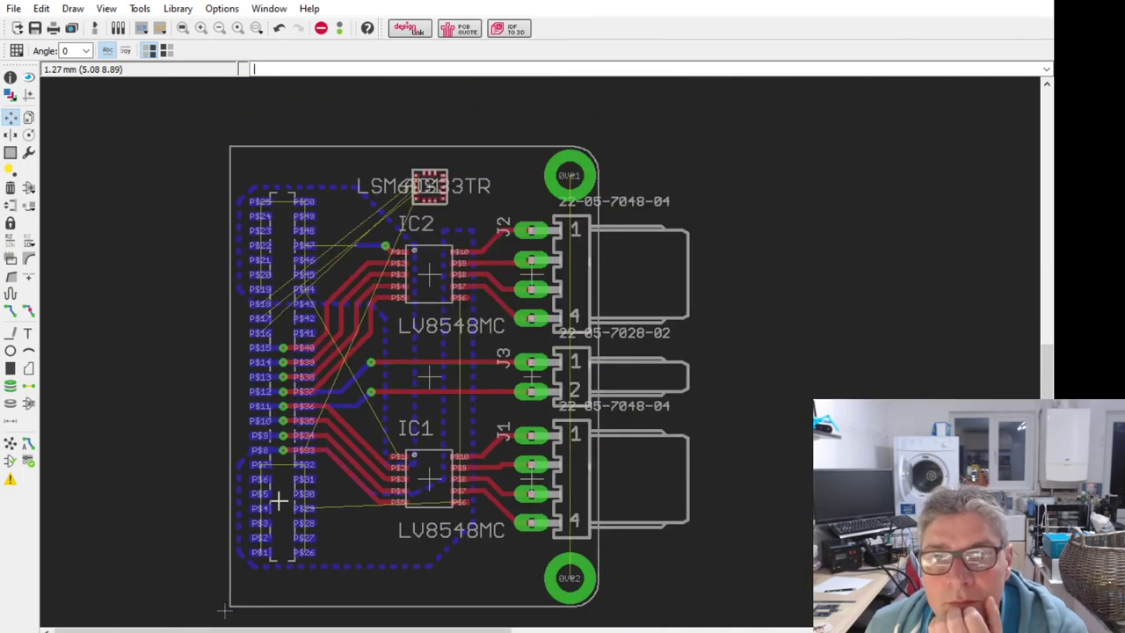
scroll(440, 538, up, 2)
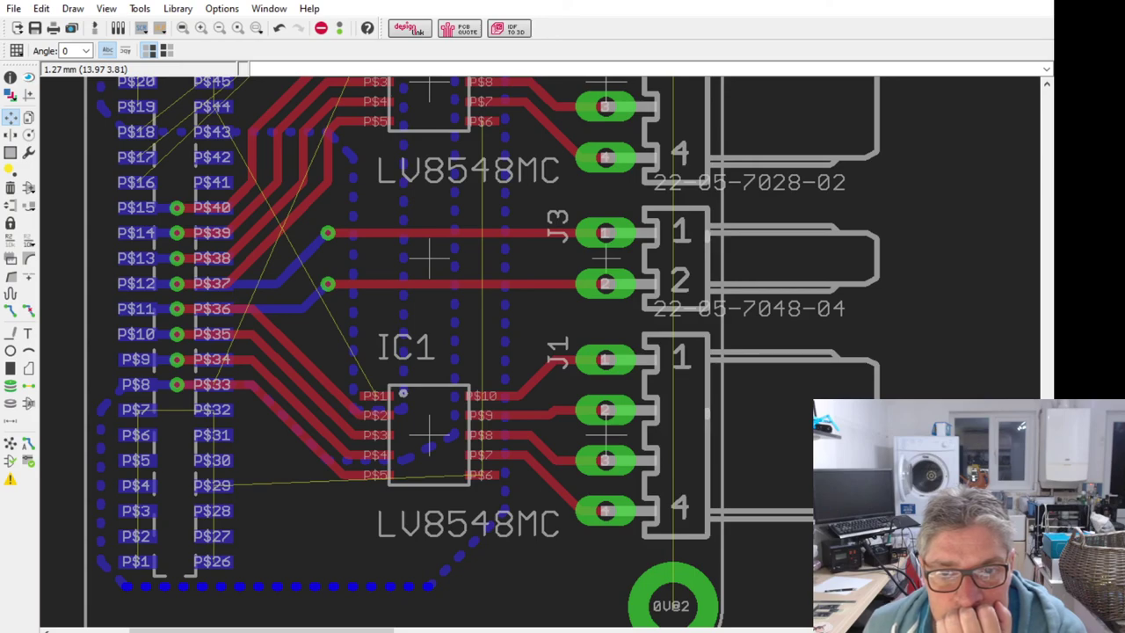
key(Escape)
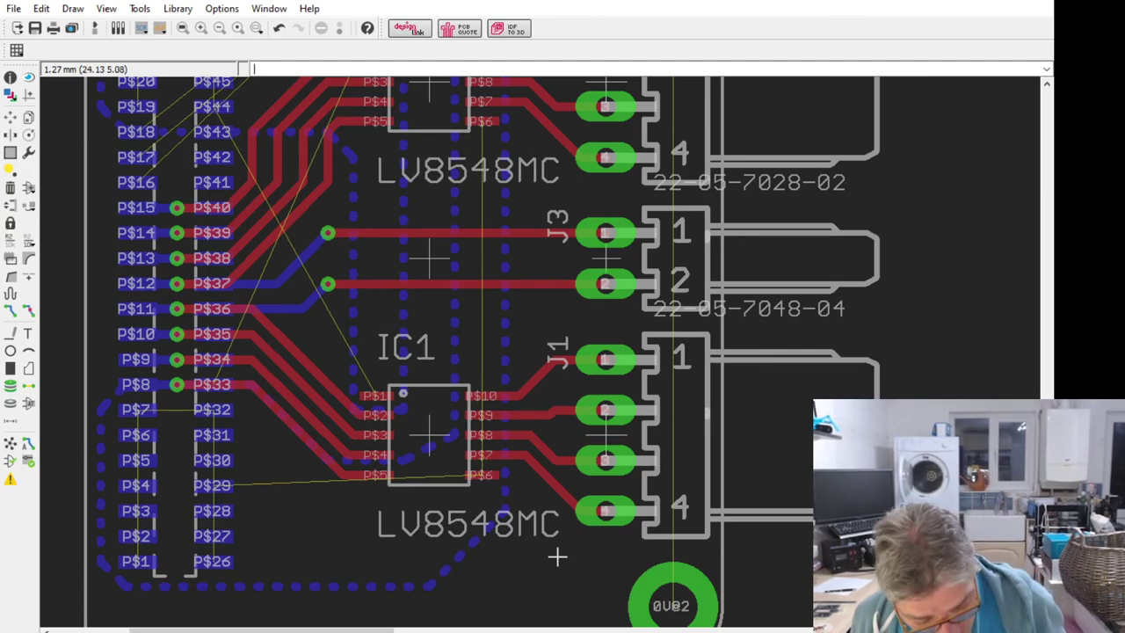
Step: Start a trace from IC1 pad P$6 on the bottom layer, then cancel it
click(10, 311)
scroll(489, 488, up, 3)
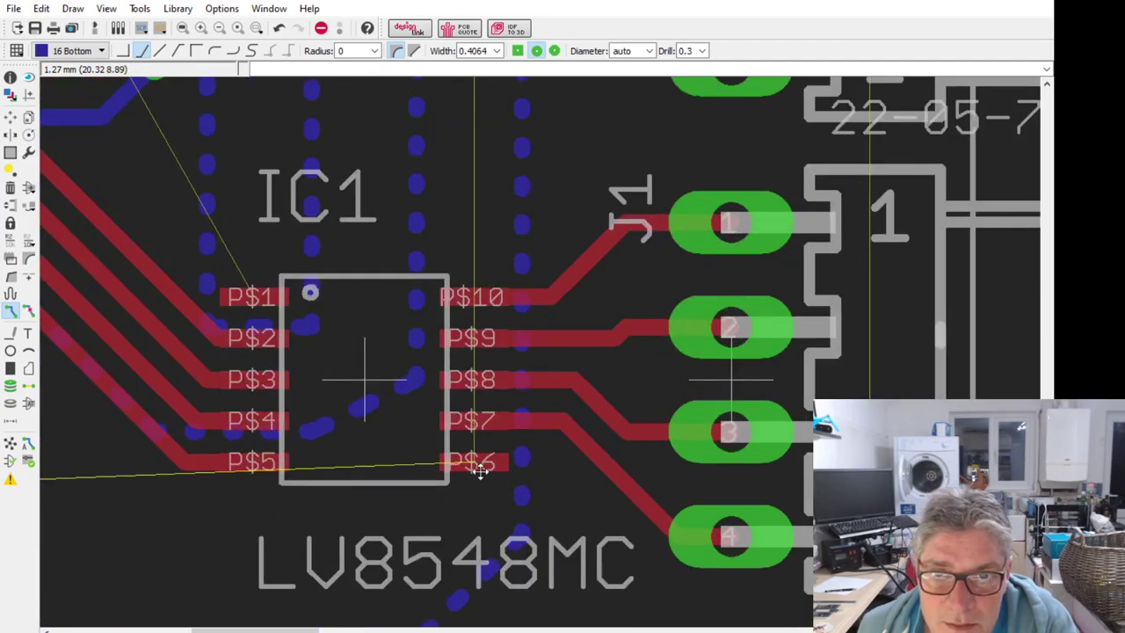
click(450, 492)
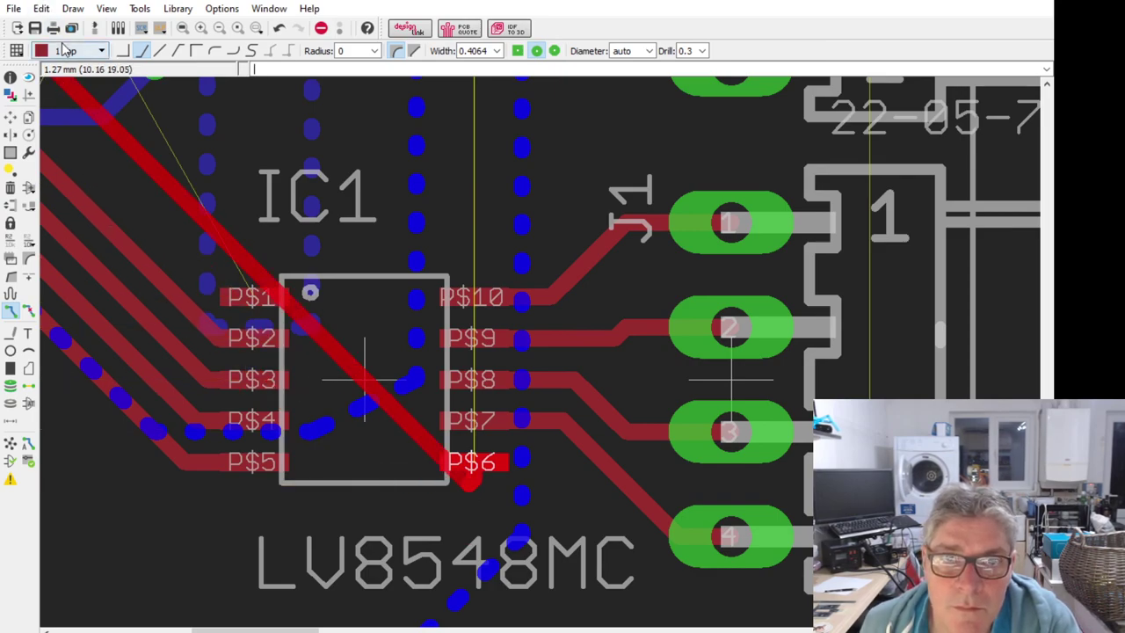
middle_click(97, 112)
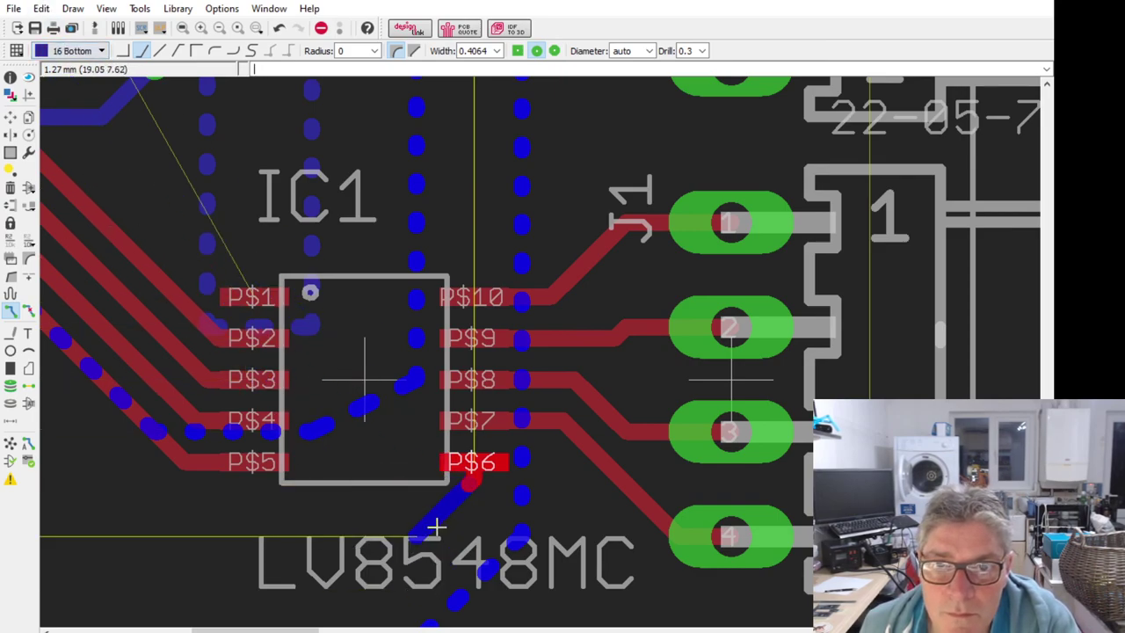
key(Escape)
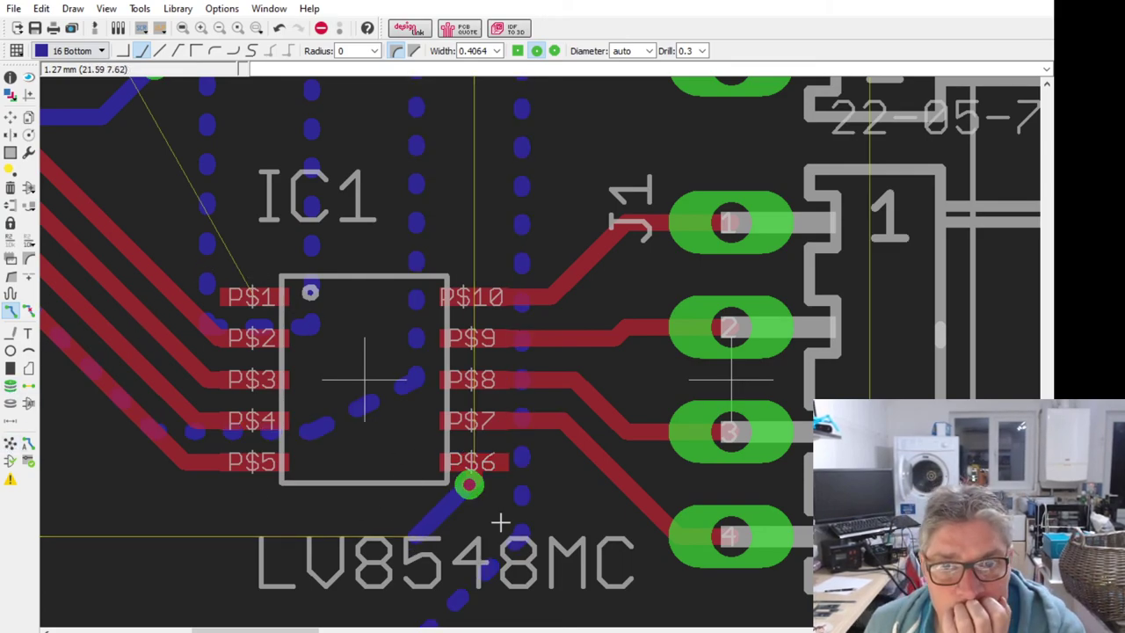
Step: Route from pad P$6 on layer 16 Bottom and place a via just below it
scroll(498, 522, down, 3)
scroll(516, 552, up, 3)
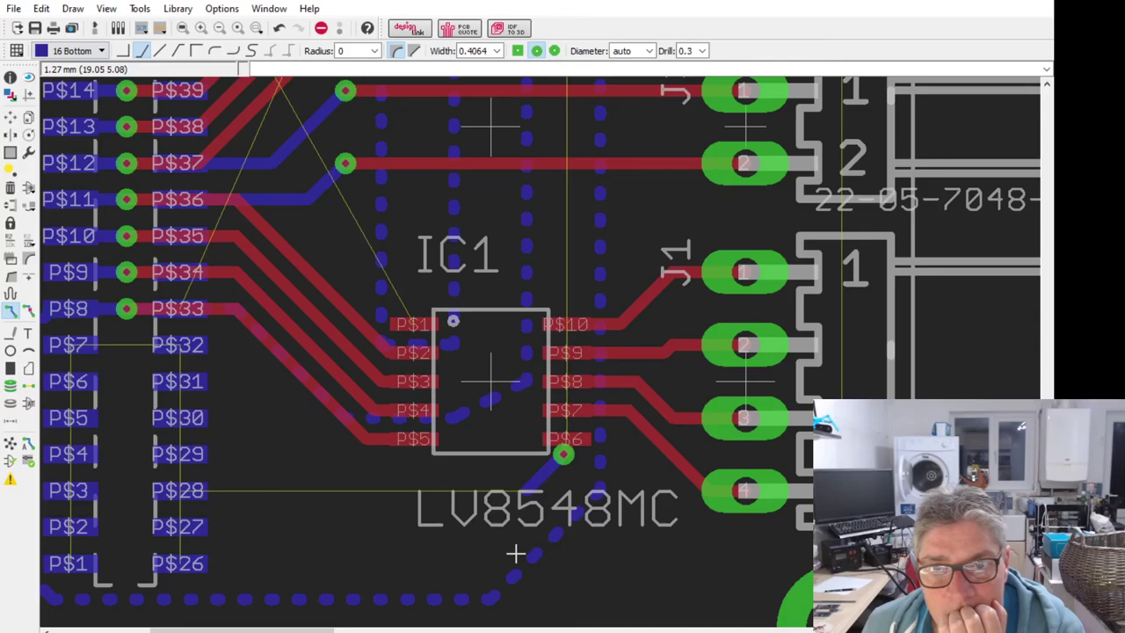
scroll(516, 552, down, 2)
scroll(536, 263, up, 3)
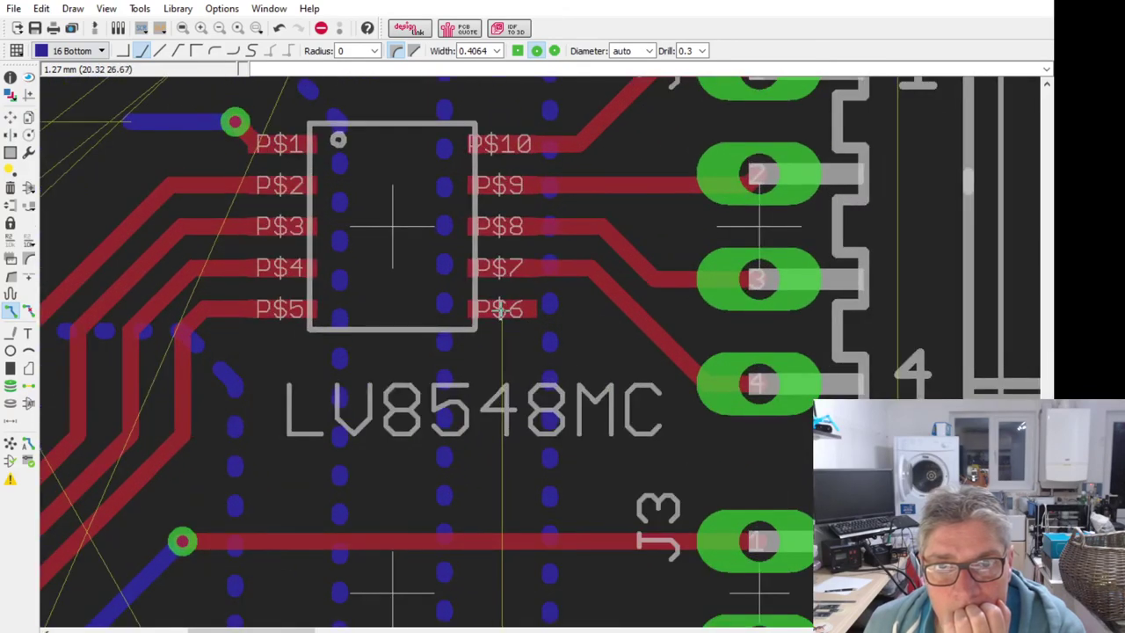
click(501, 309)
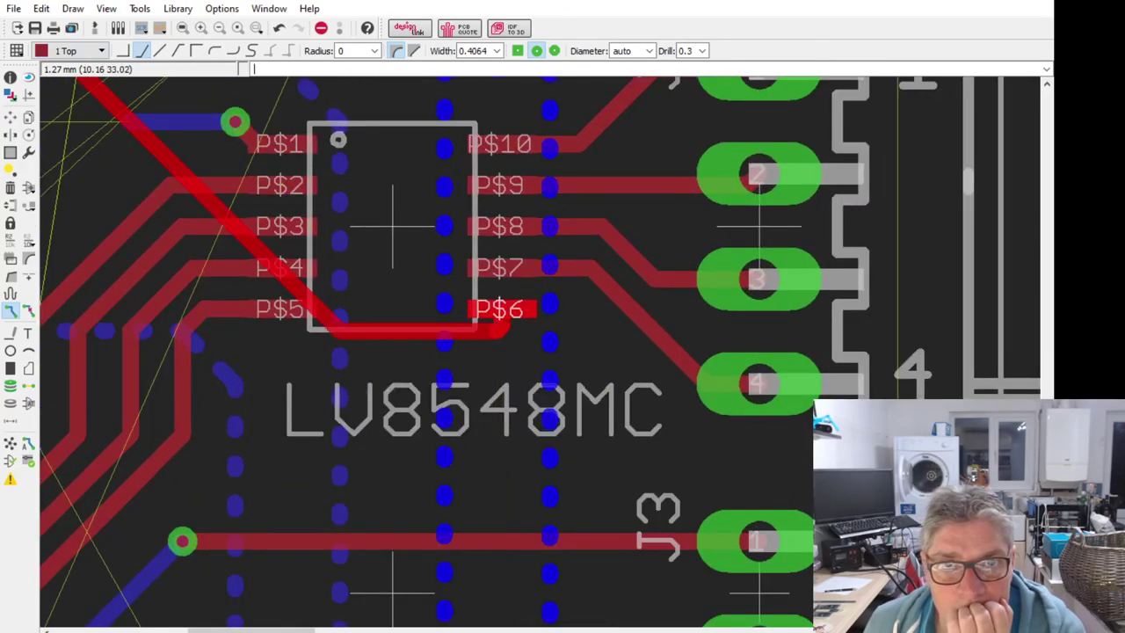
click(72, 50)
click(68, 80)
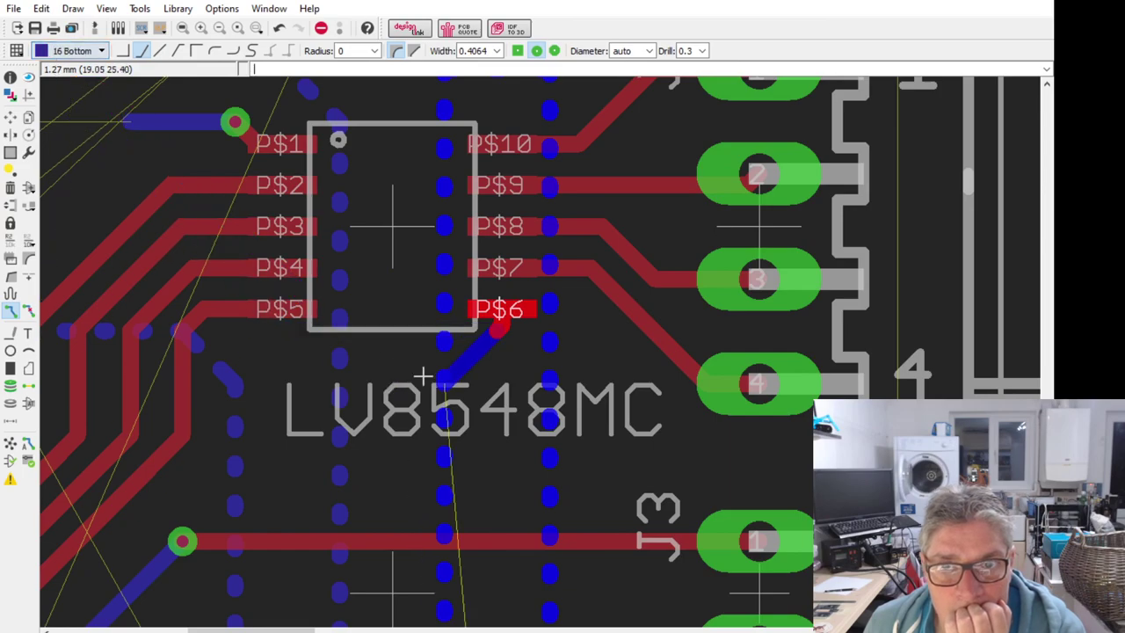
click(498, 361)
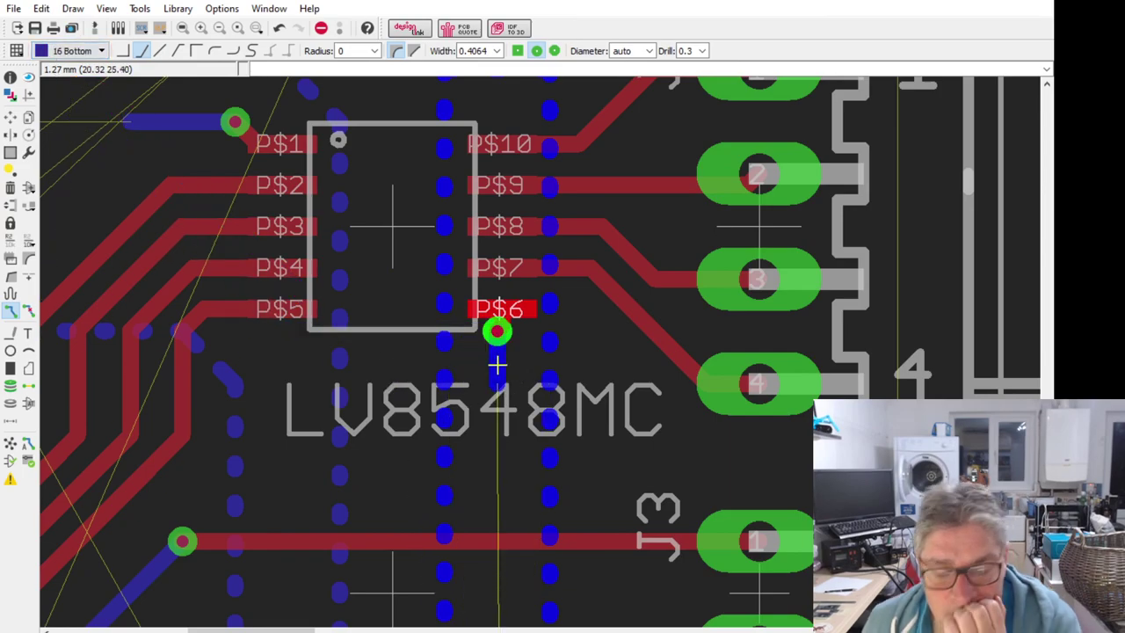
Step: Begin a new trace from IC1 pad P$1
scroll(498, 362, down, 2)
scroll(482, 563, down, 3)
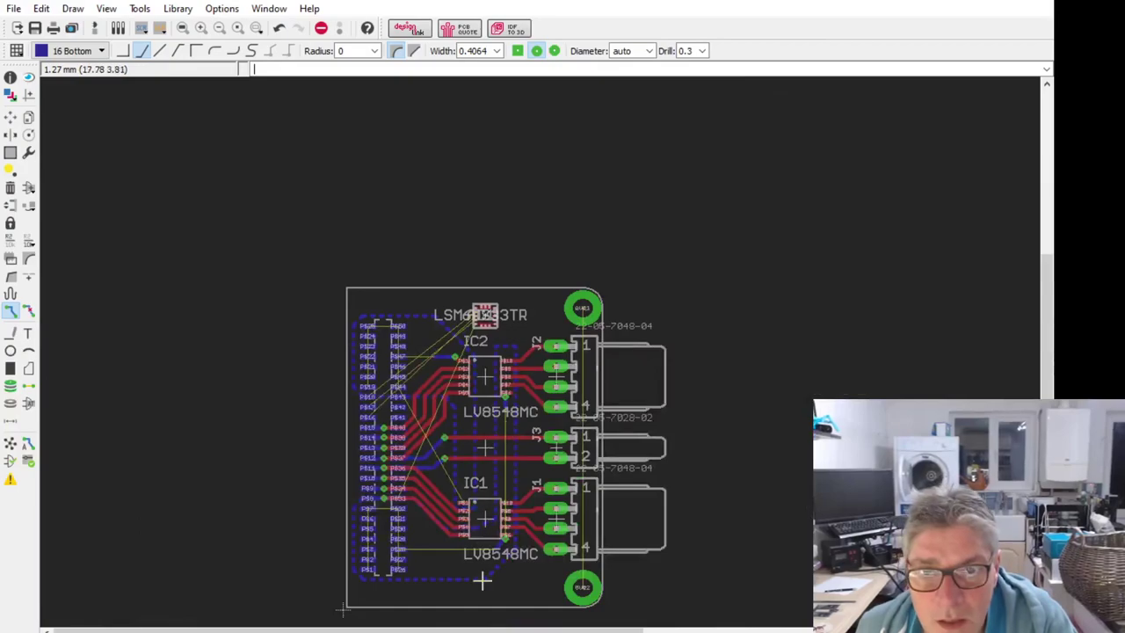
scroll(467, 495, up, 5)
click(448, 503)
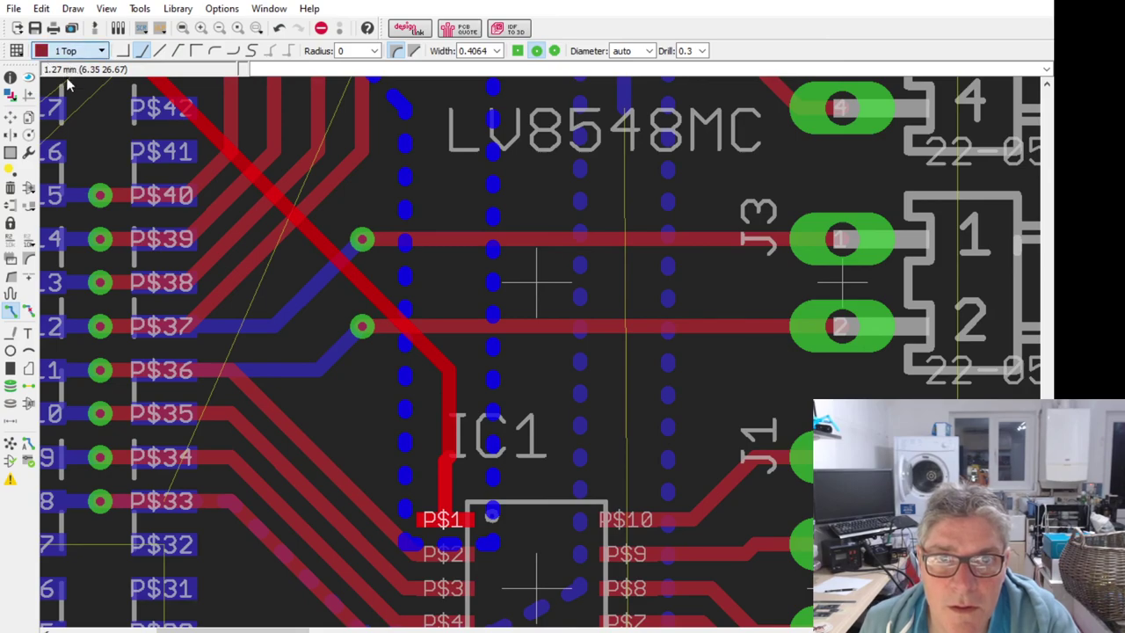
Step: End the P$1 trace at a via just above the pad and set a 0.5 mm grid
middle_click(445, 402)
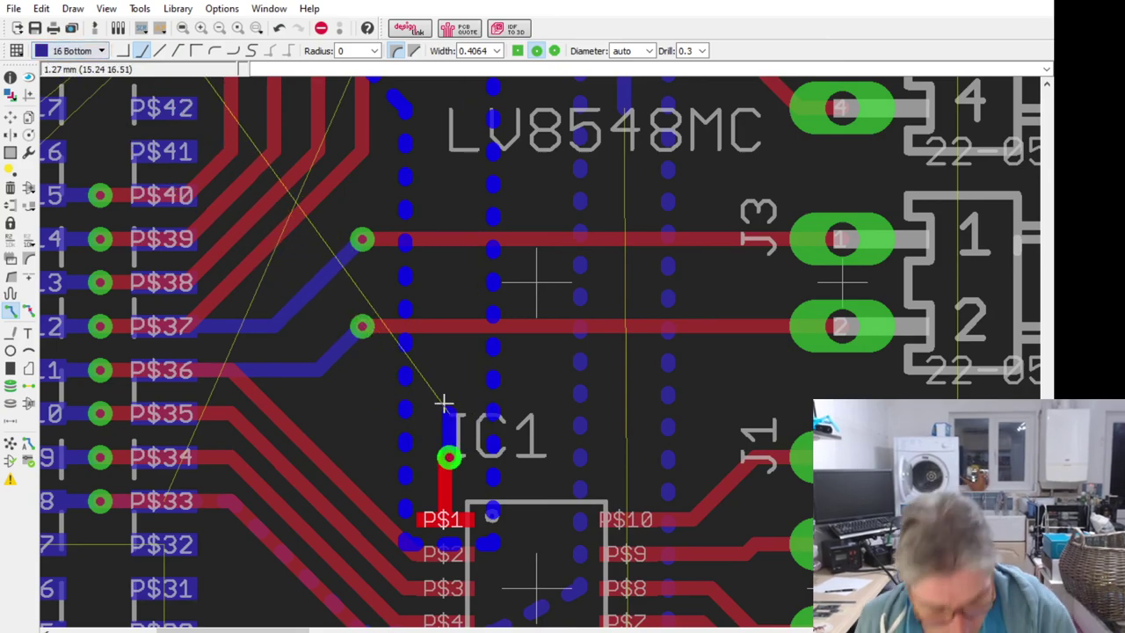
double_click(446, 403)
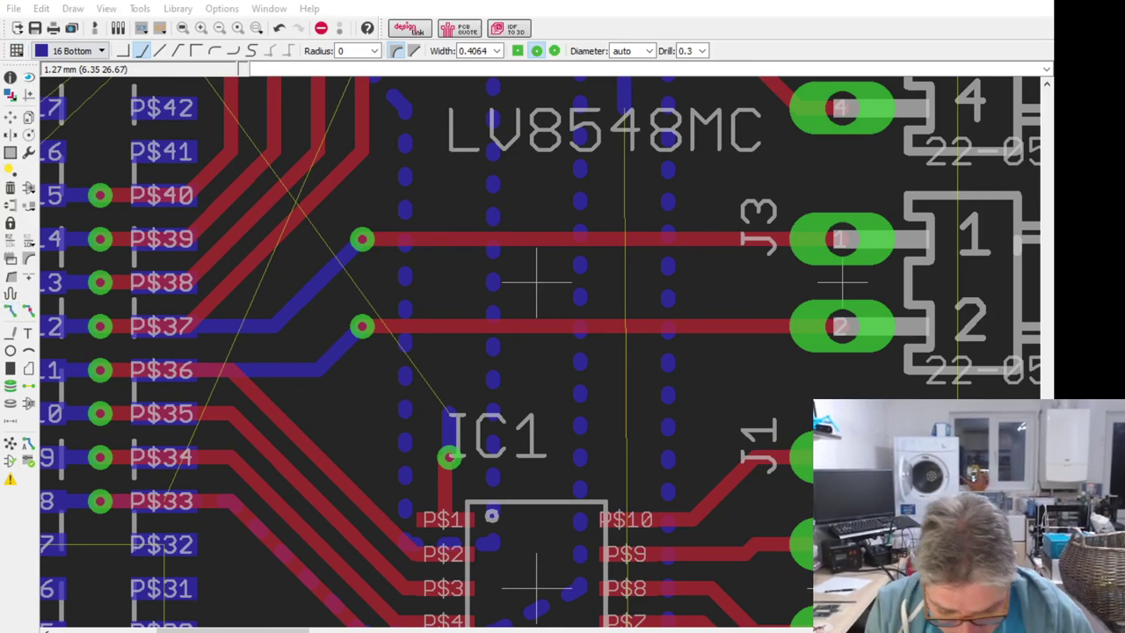
key(F5)
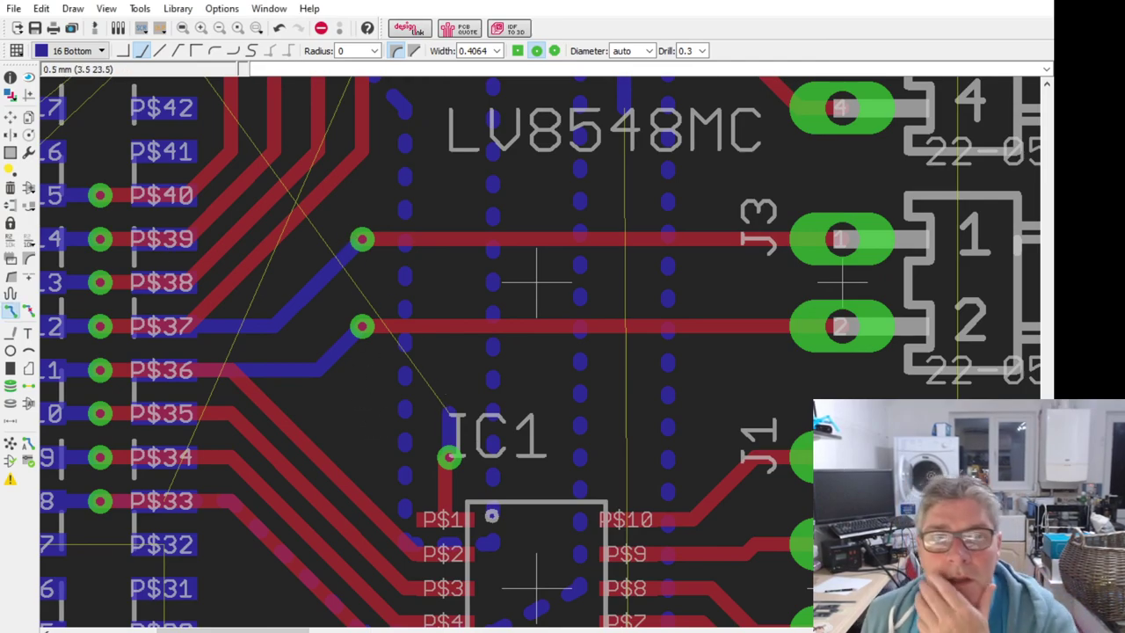
click(18, 117)
scroll(549, 533, up, 3)
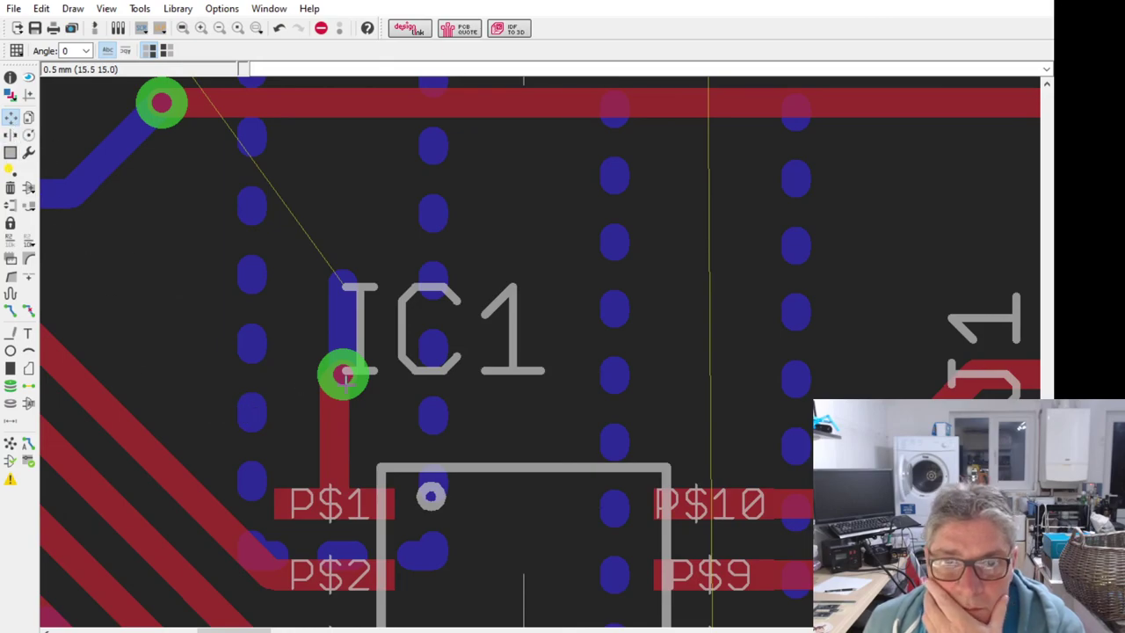
Step: Reposition IC1's vias just above P$1 and slightly lower beside P$6
click(341, 376)
click(342, 444)
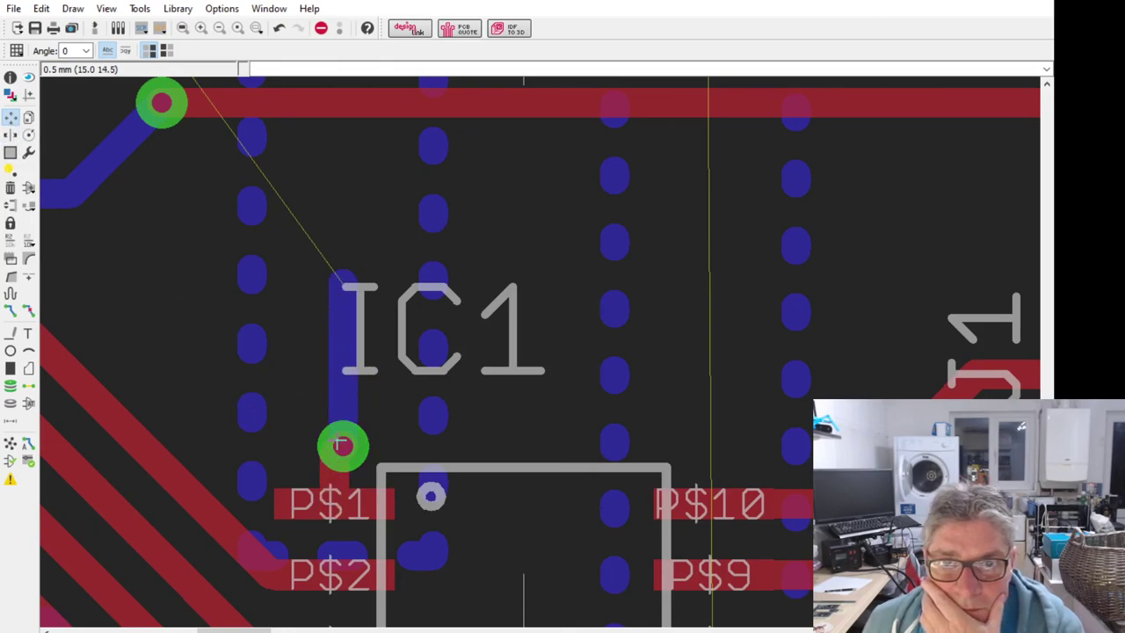
scroll(342, 445, down, 3)
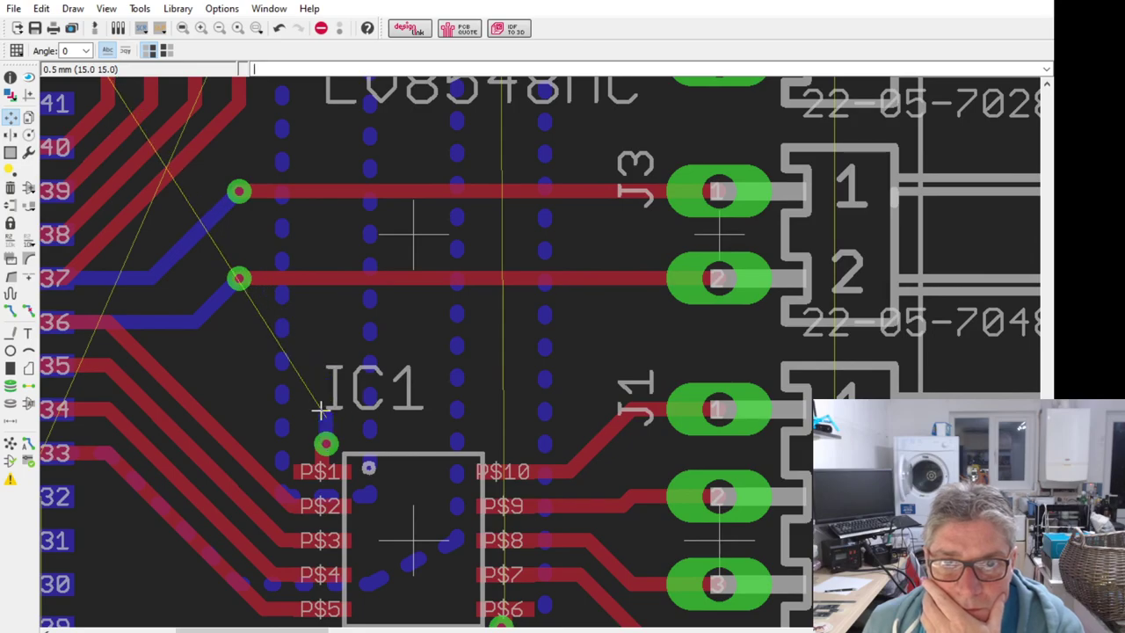
scroll(330, 378, down, 5)
scroll(407, 500, up, 6)
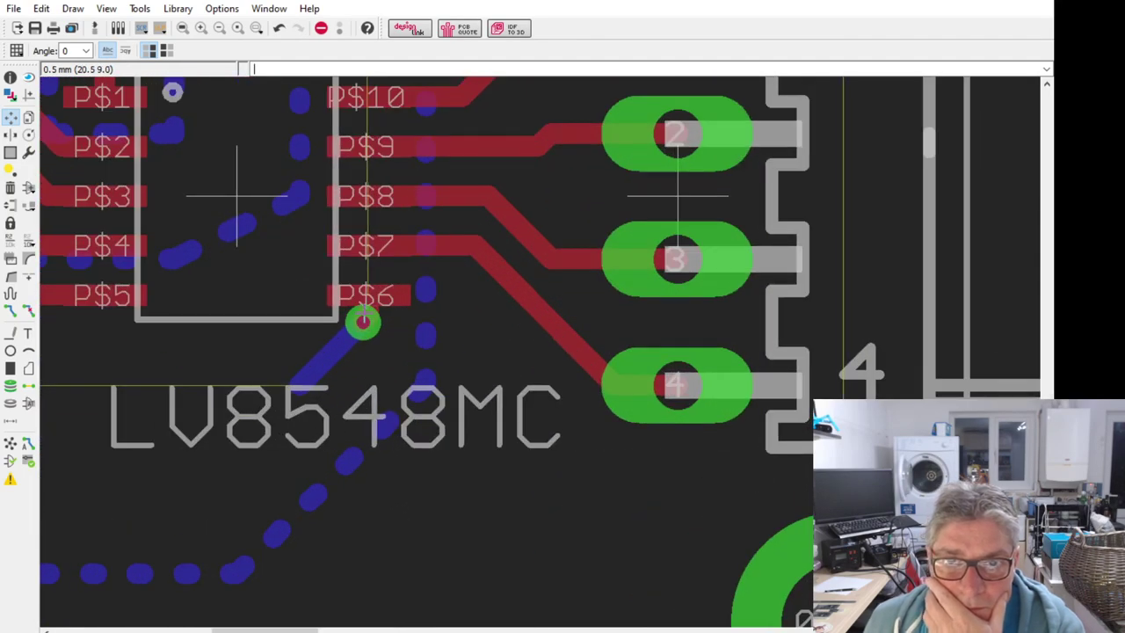
click(363, 321)
click(363, 348)
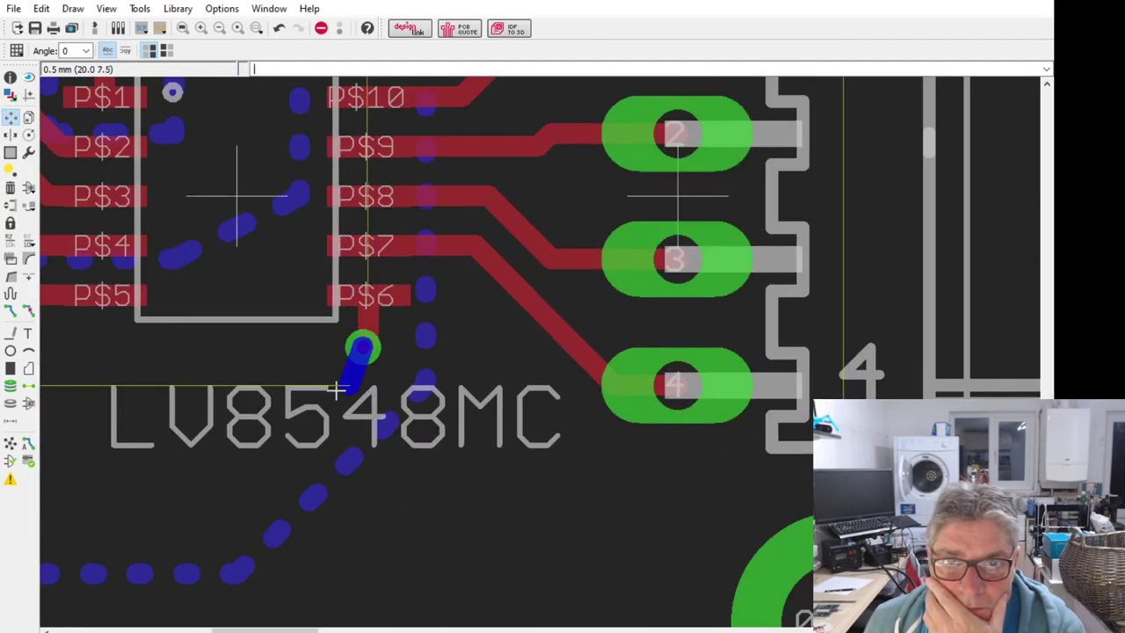
scroll(387, 448, down, 6)
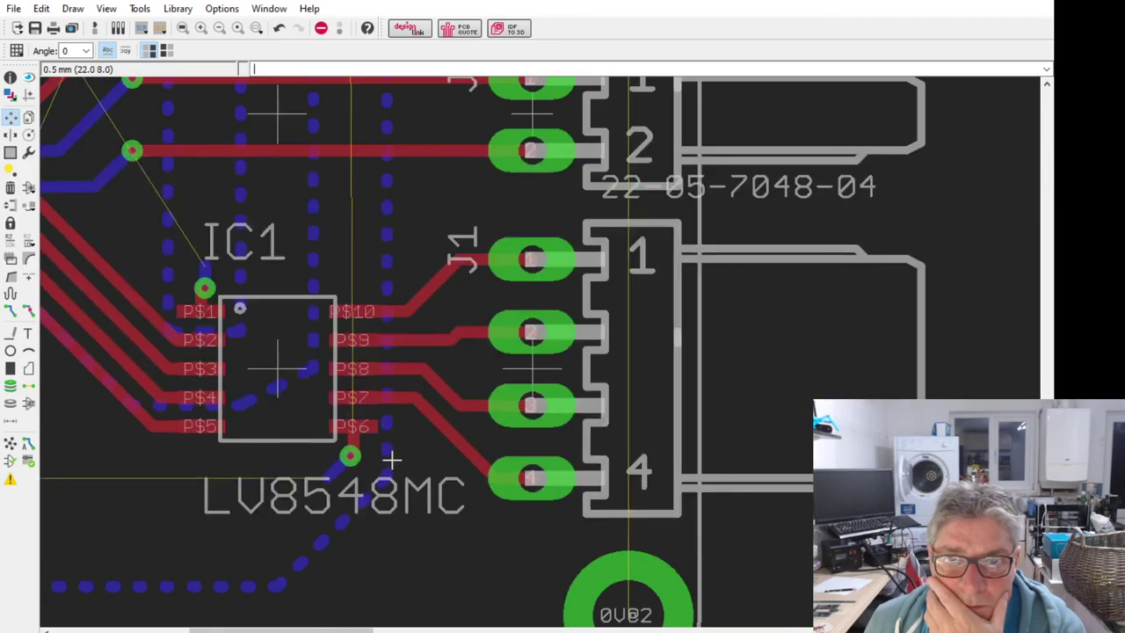
scroll(383, 176, up, 4)
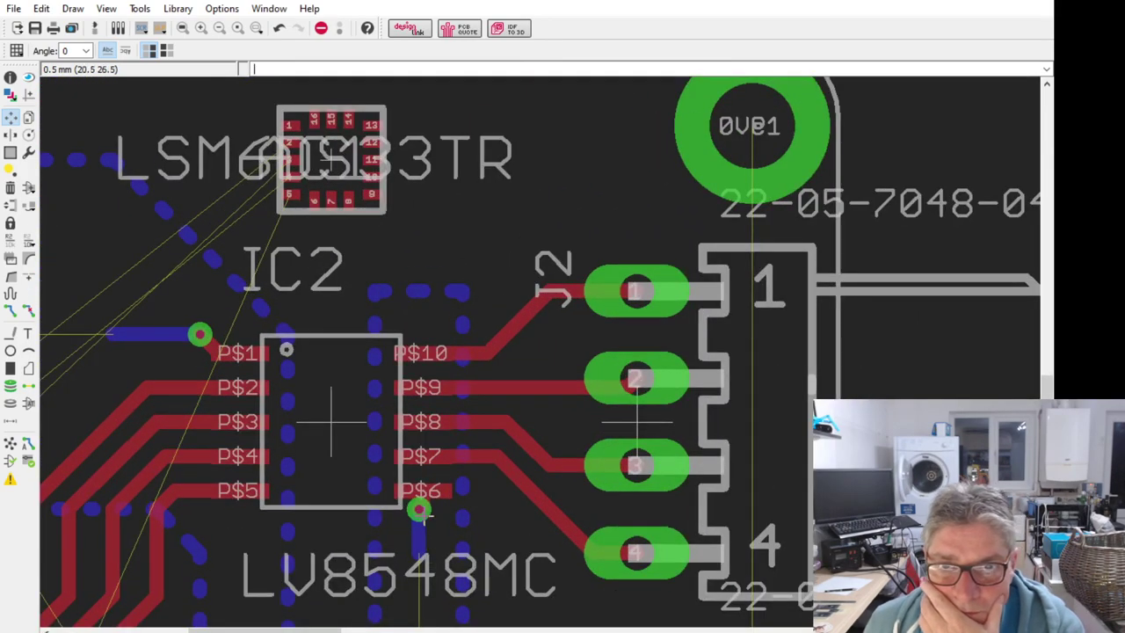
Step: Reposition IC2's P$6 and P$1 vias and bring the blue trace end to the via
click(419, 510)
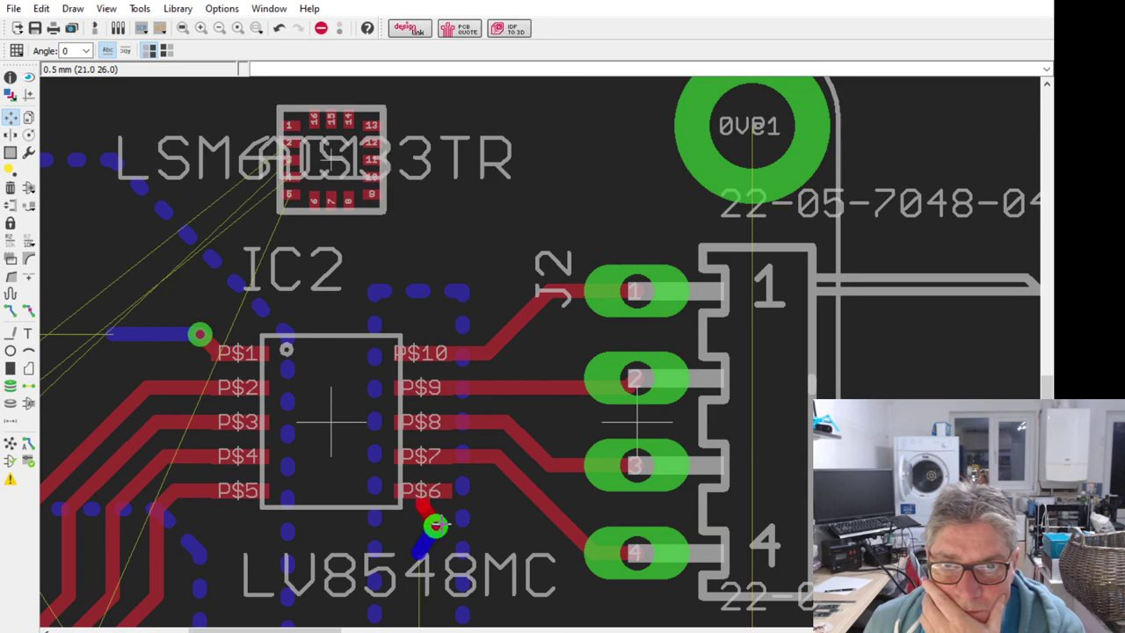
click(418, 525)
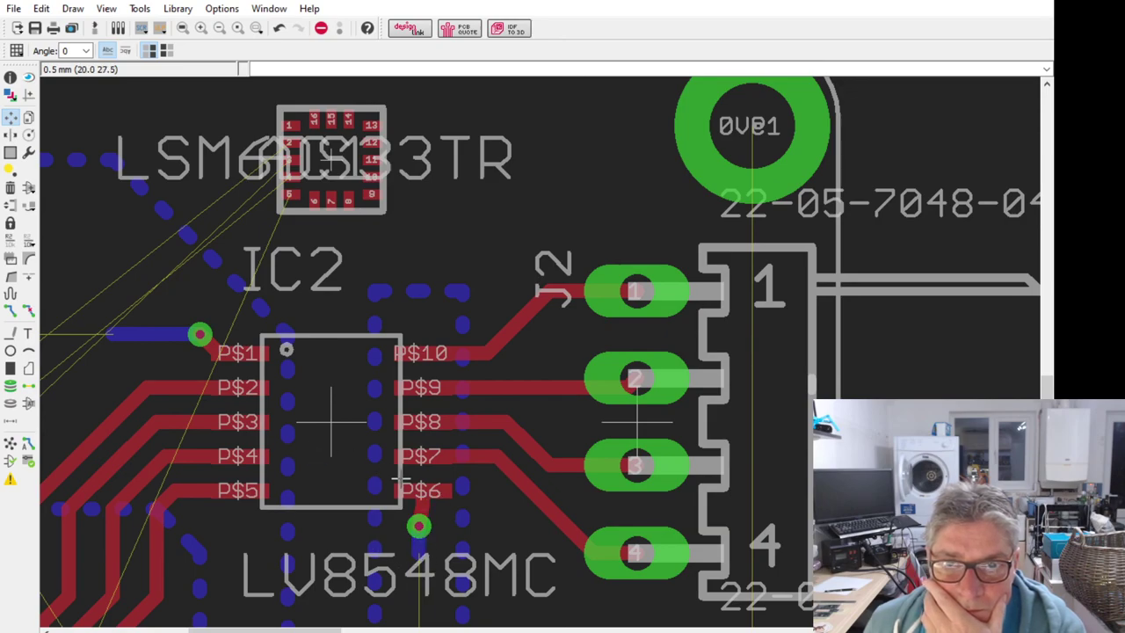
click(199, 334)
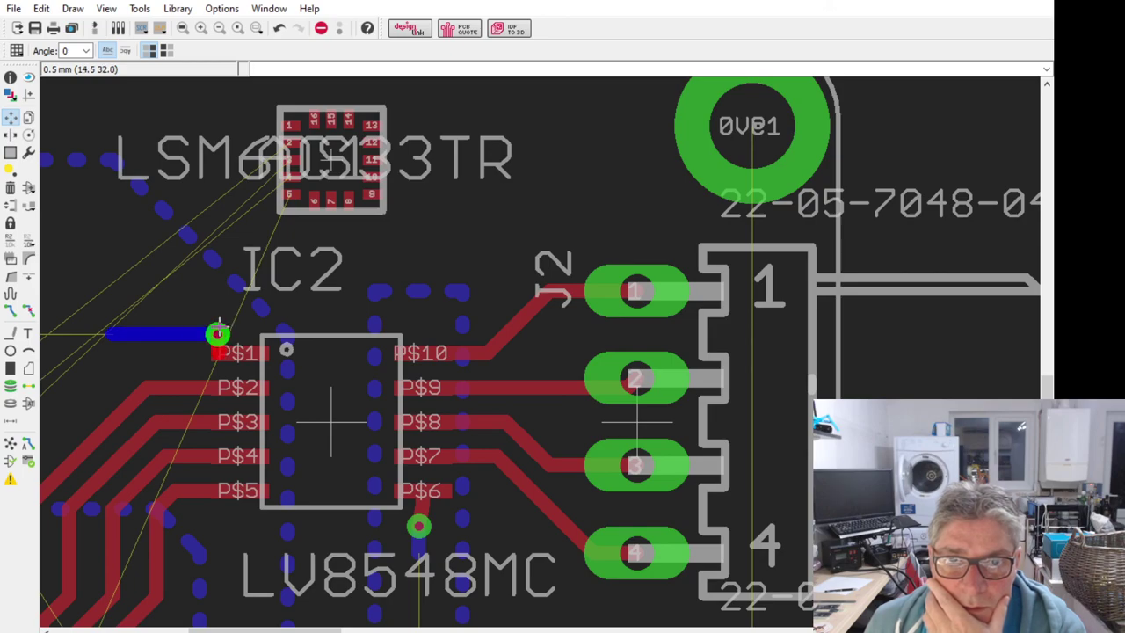
click(220, 303)
click(104, 333)
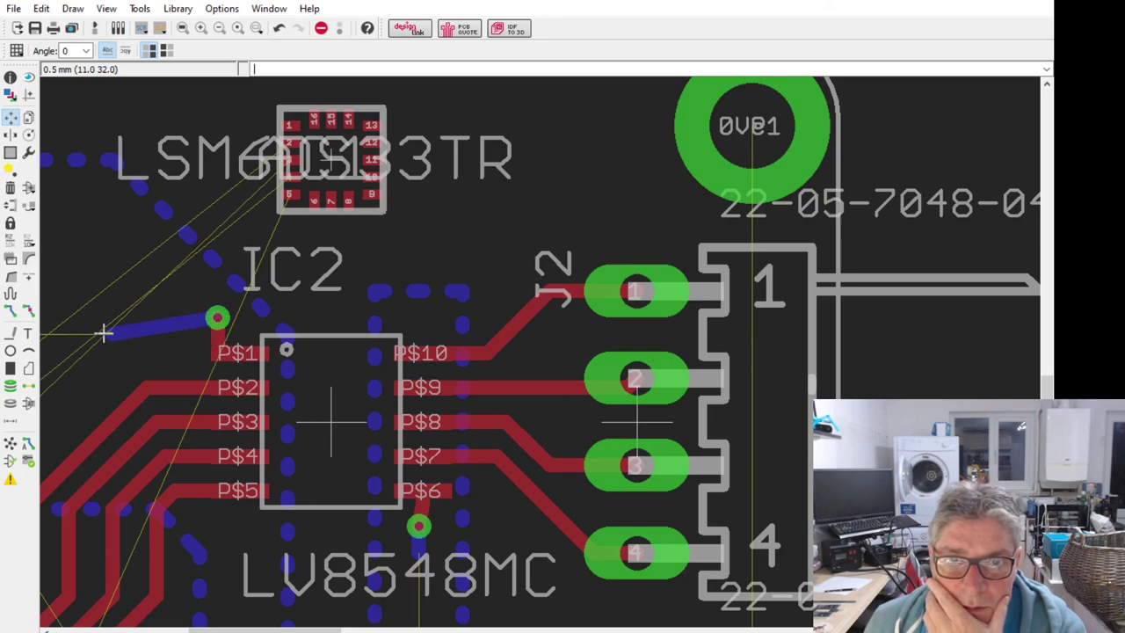
click(195, 308)
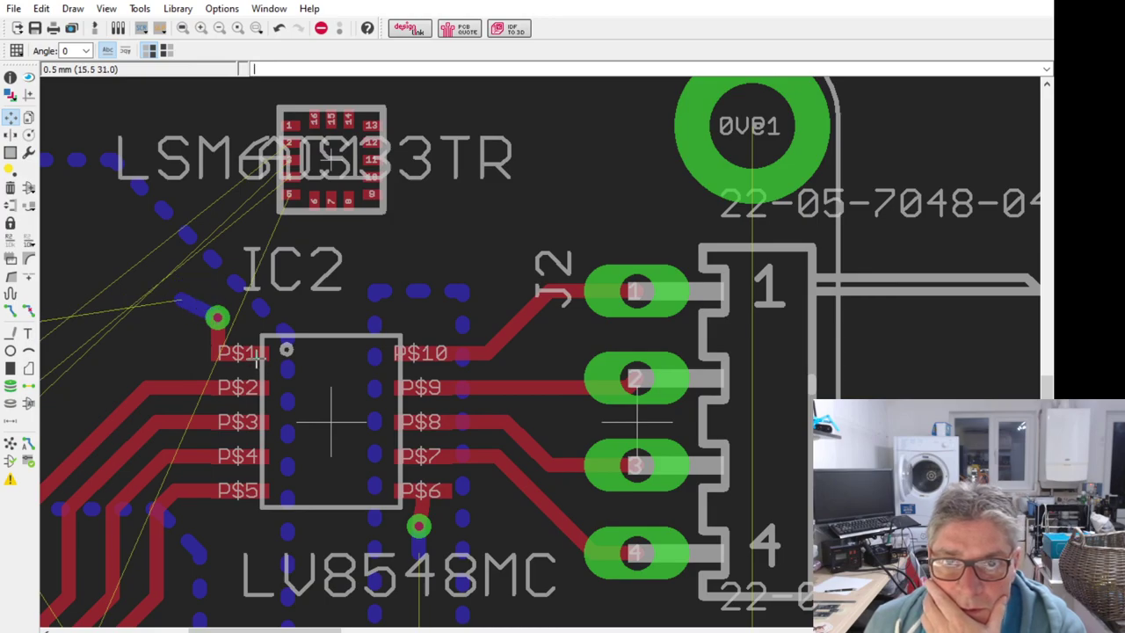
Step: Straighten the P$6 trace and set its via directly under the pad
scroll(256, 354, down, 3)
scroll(354, 420, down, 3)
scroll(243, 298, up, 6)
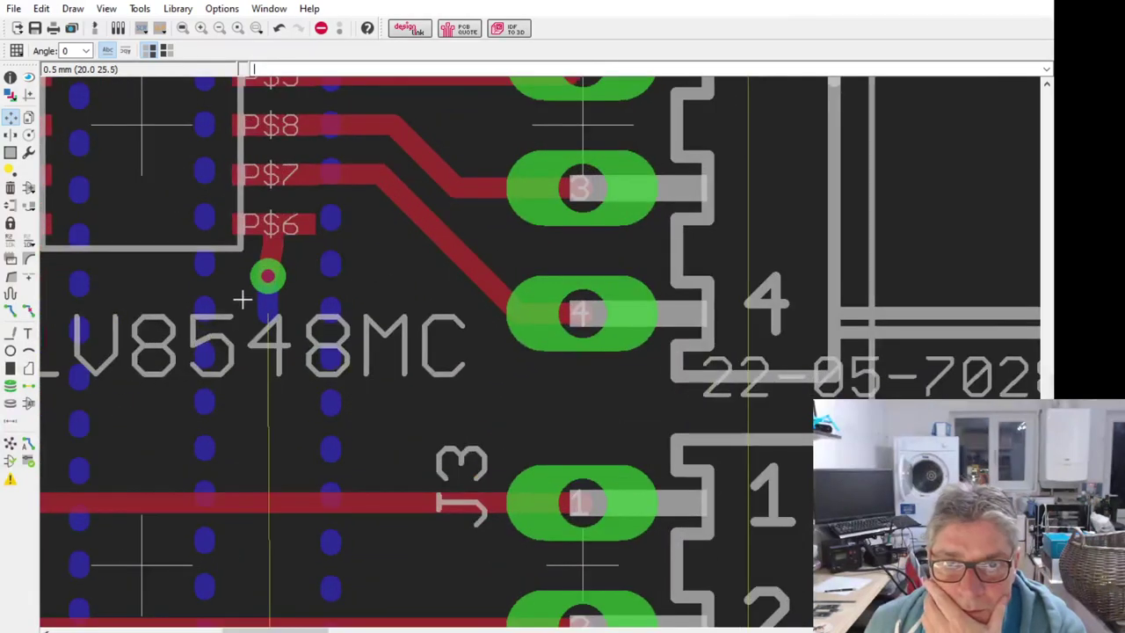
click(283, 284)
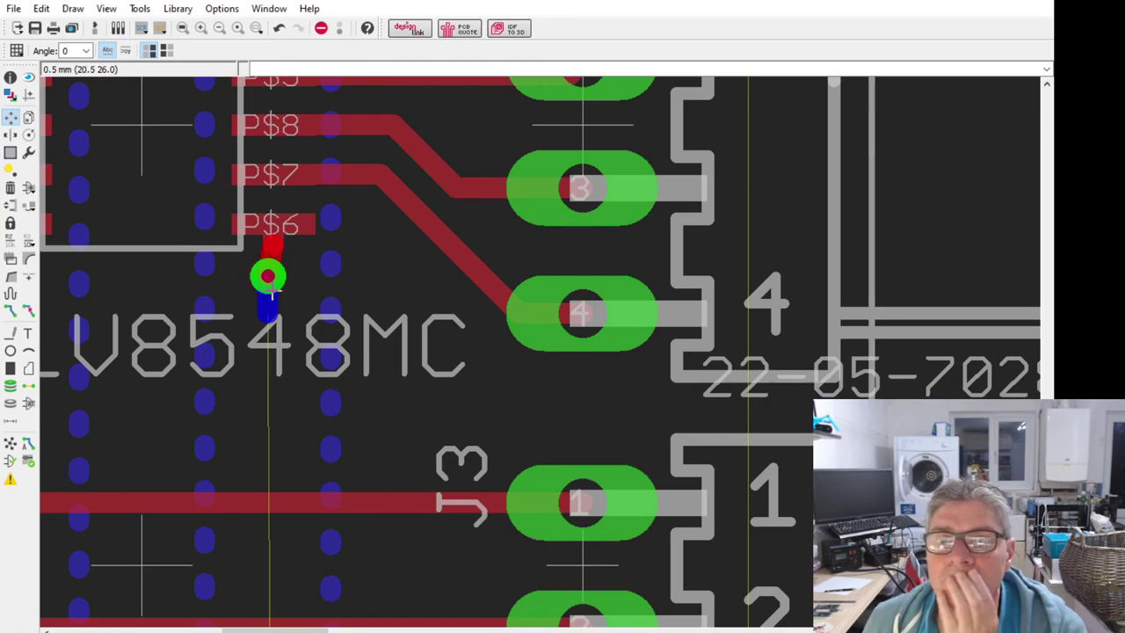
click(268, 277)
scroll(272, 279, down, 5)
scroll(287, 435, up, 4)
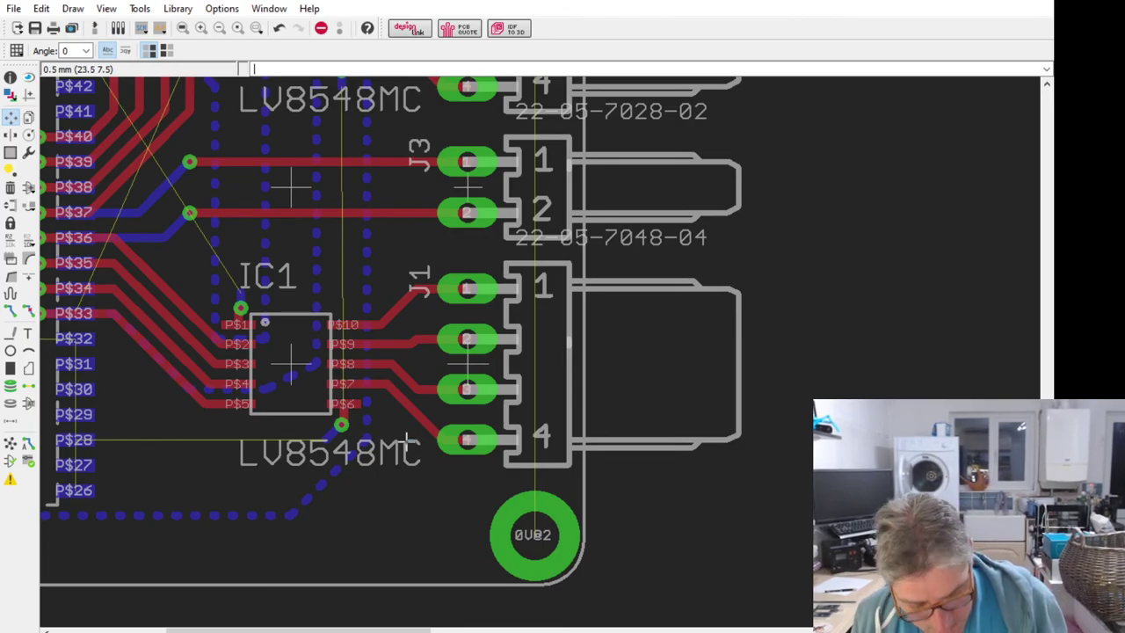
scroll(406, 442, down, 5)
scroll(255, 506, up, 3)
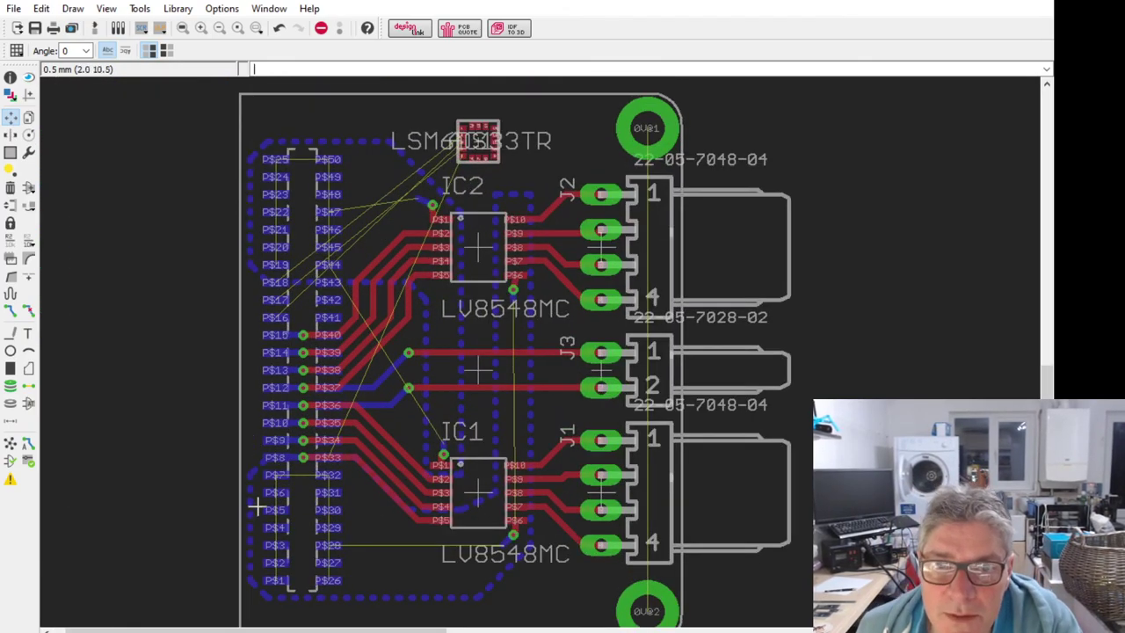
scroll(255, 506, up, 3)
scroll(484, 352, down, 3)
scroll(413, 571, up, 2)
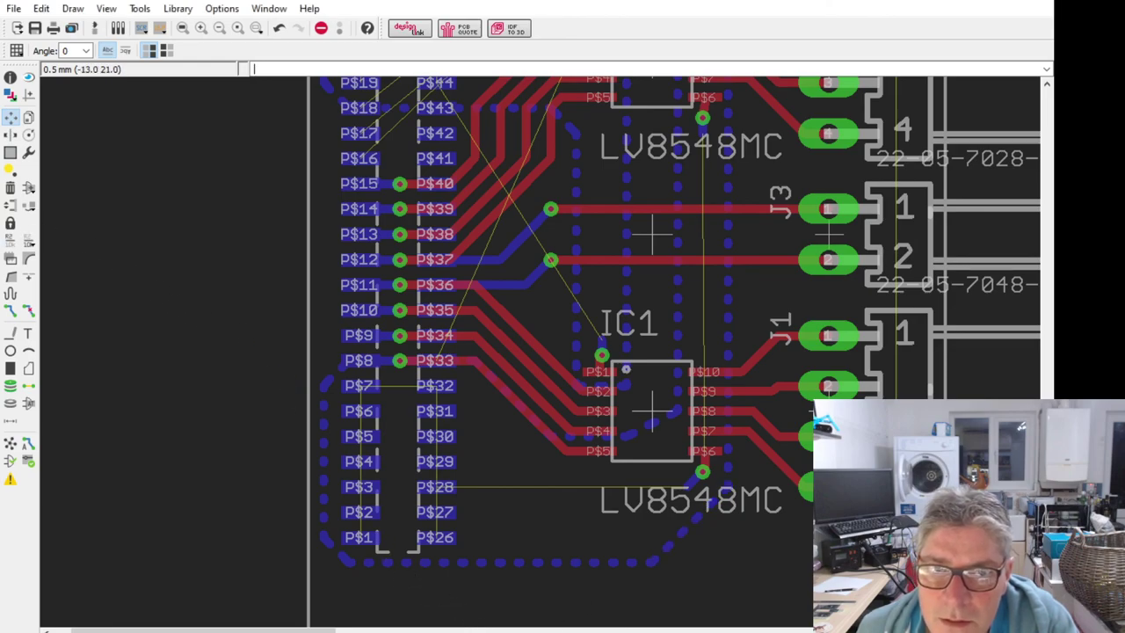
Step: Cancel the Move command so no editing tool remains active
click(10, 444)
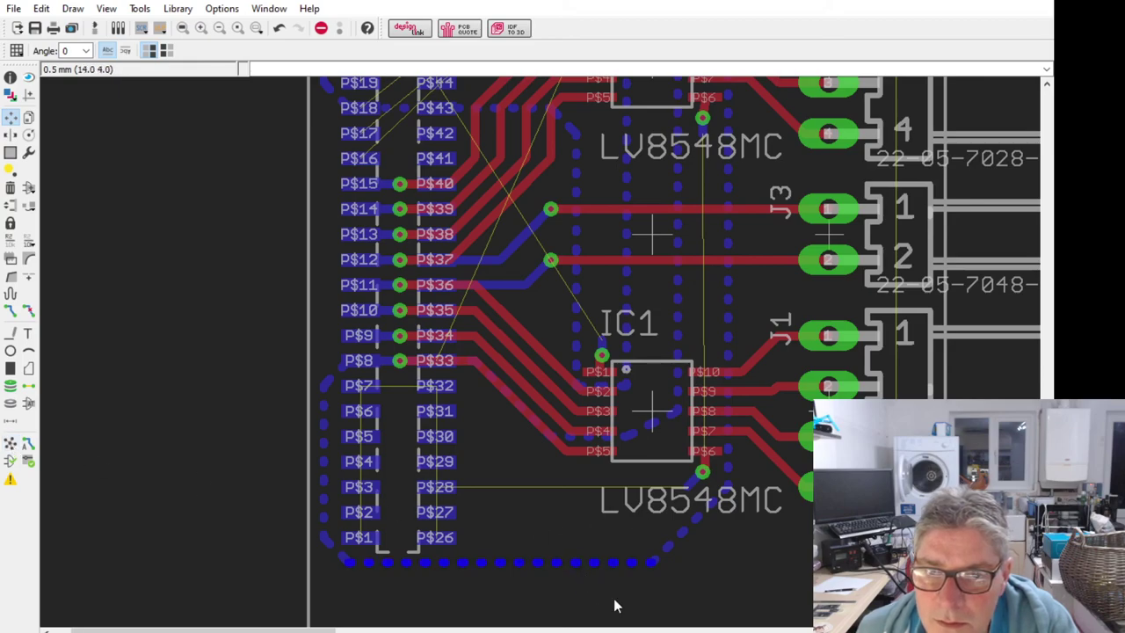
key(Escape)
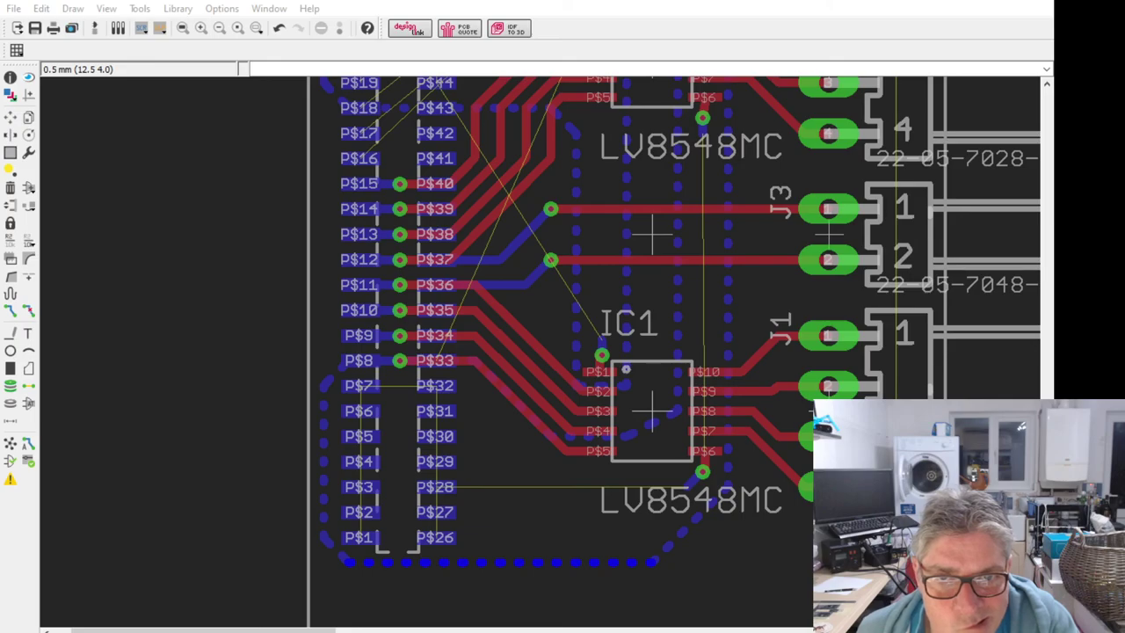
scroll(430, 443, down, 4)
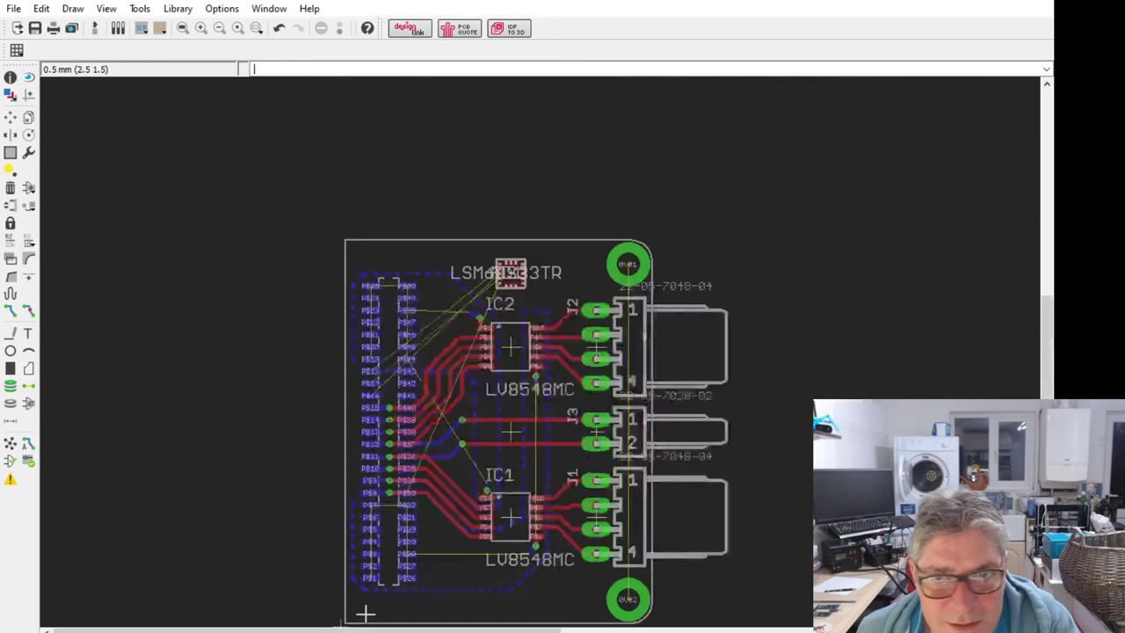
scroll(531, 472, up, 2)
scroll(521, 347, down, 2)
scroll(507, 417, up, 2)
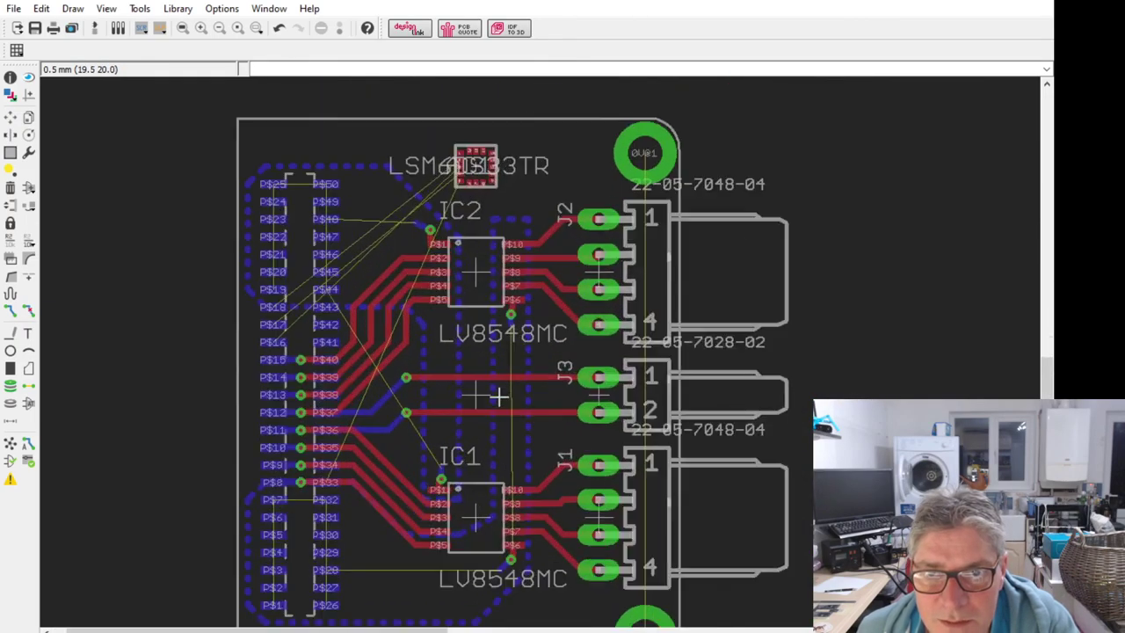
scroll(500, 395, down, 2)
scroll(498, 394, up, 1)
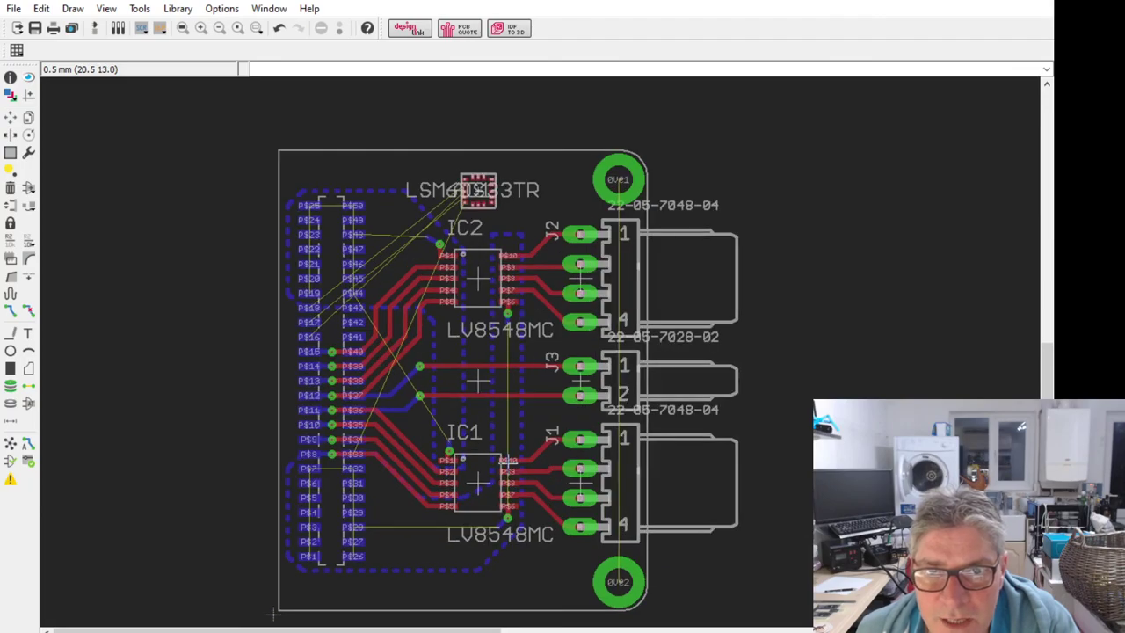
scroll(504, 466, up, 1)
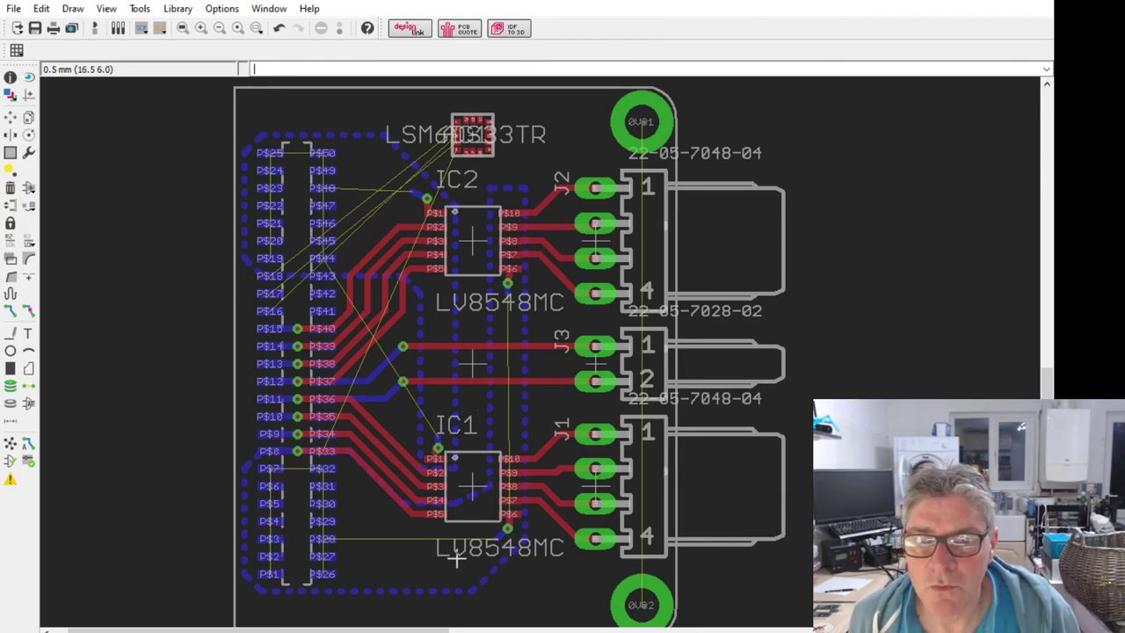
scroll(471, 560, up, 3)
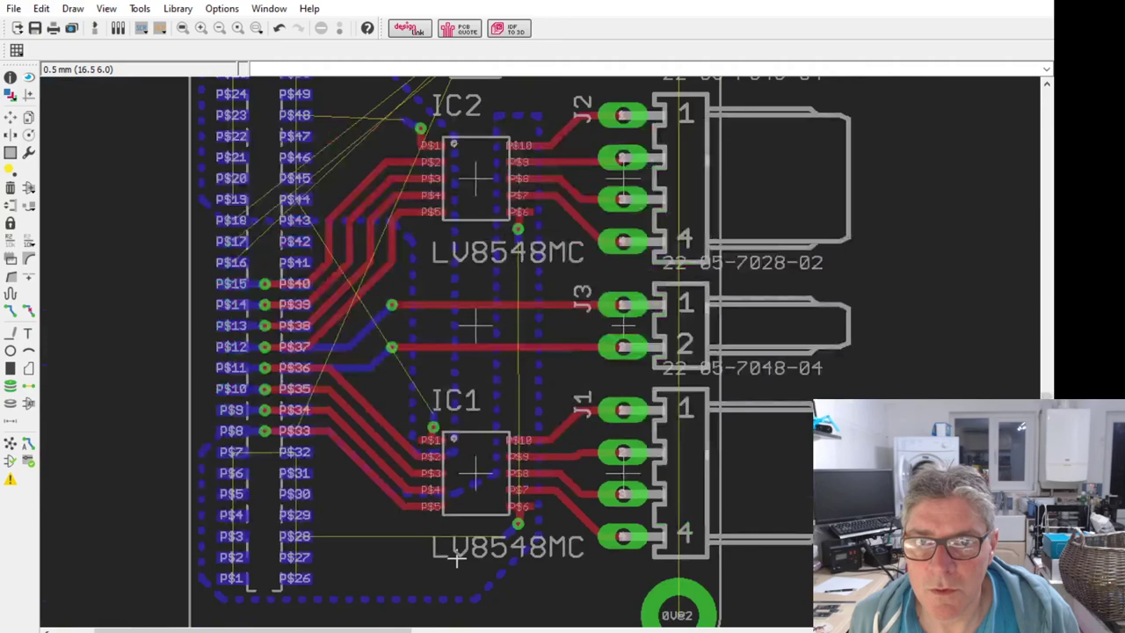
scroll(456, 559, down, 2)
scroll(456, 559, down, 2)
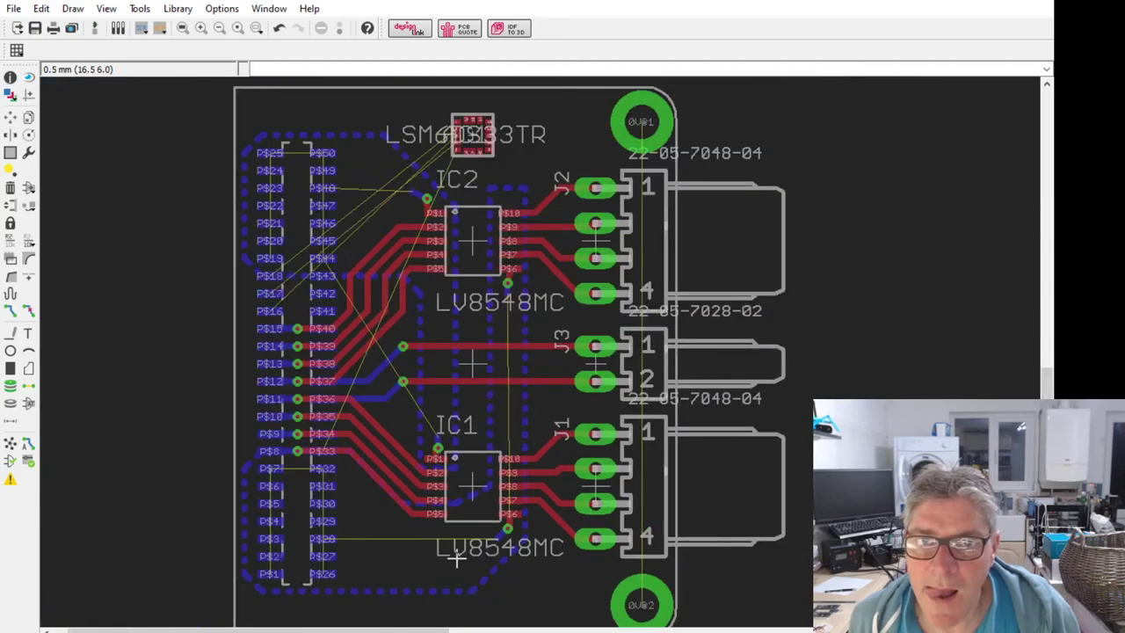